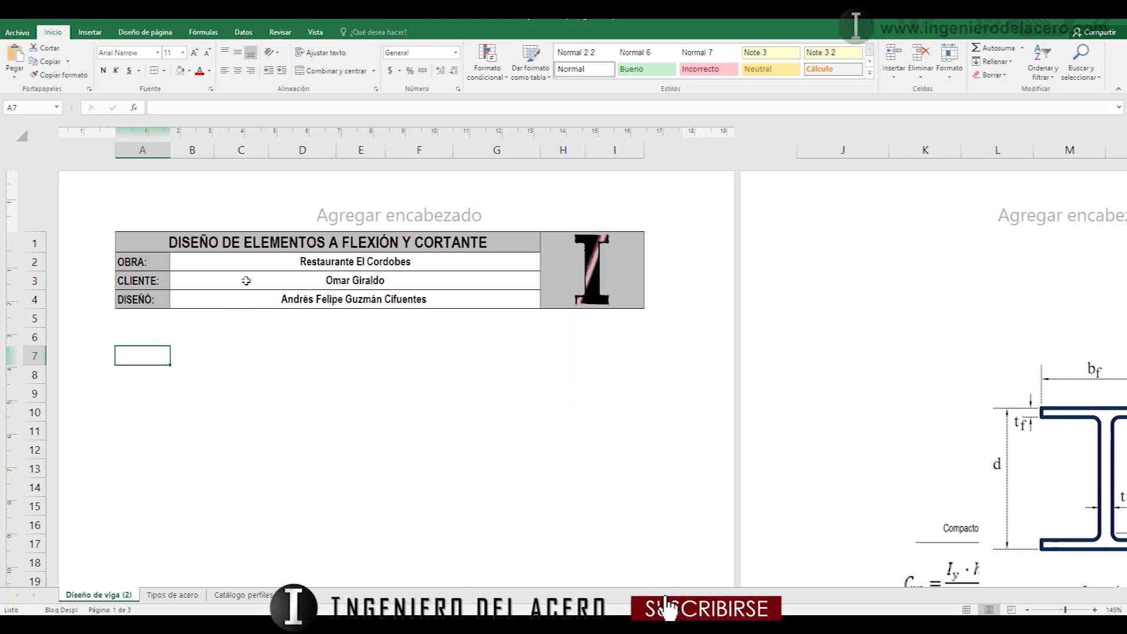
left_click(308, 244)
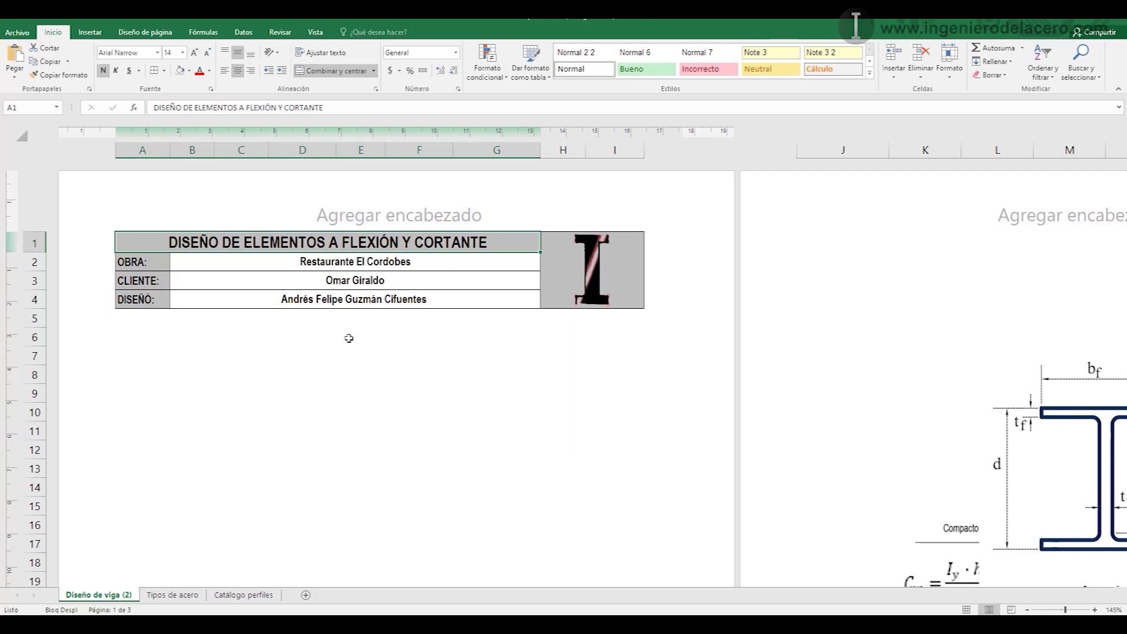
left_click(308, 344)
left_click(151, 309)
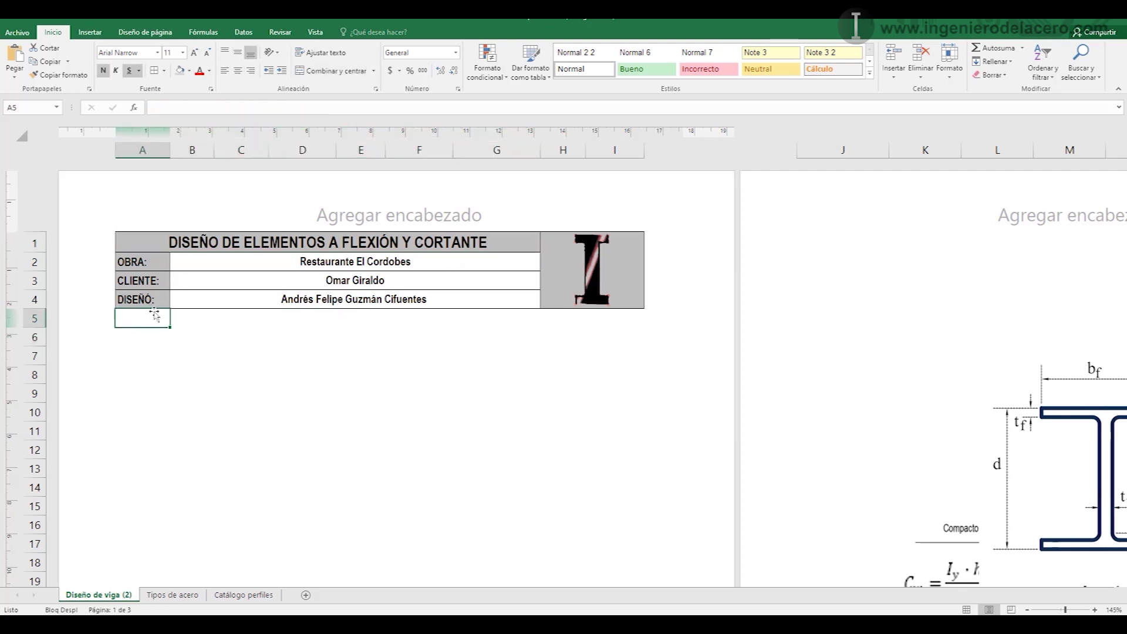
left_click(201, 349)
left_click(142, 325)
left_click(167, 339)
left_click(363, 332)
left_click(252, 381)
- Enter the section heading "Datos de entrada:" in cell A5, directly below the title block
left_click(154, 319)
type("Datos de entrada:")
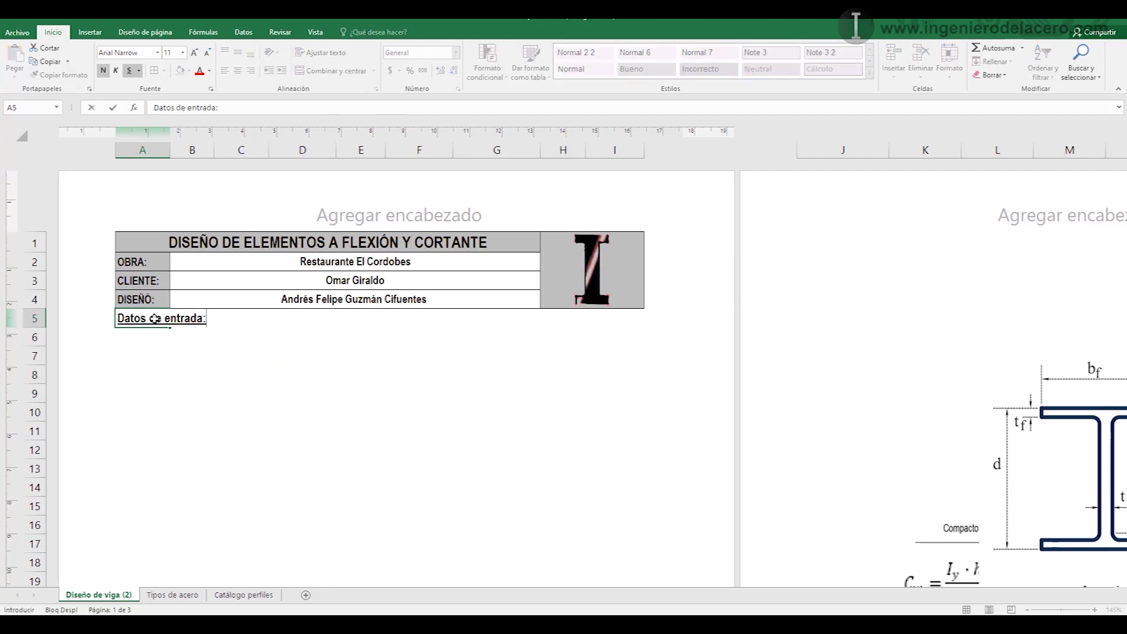
key("Return")
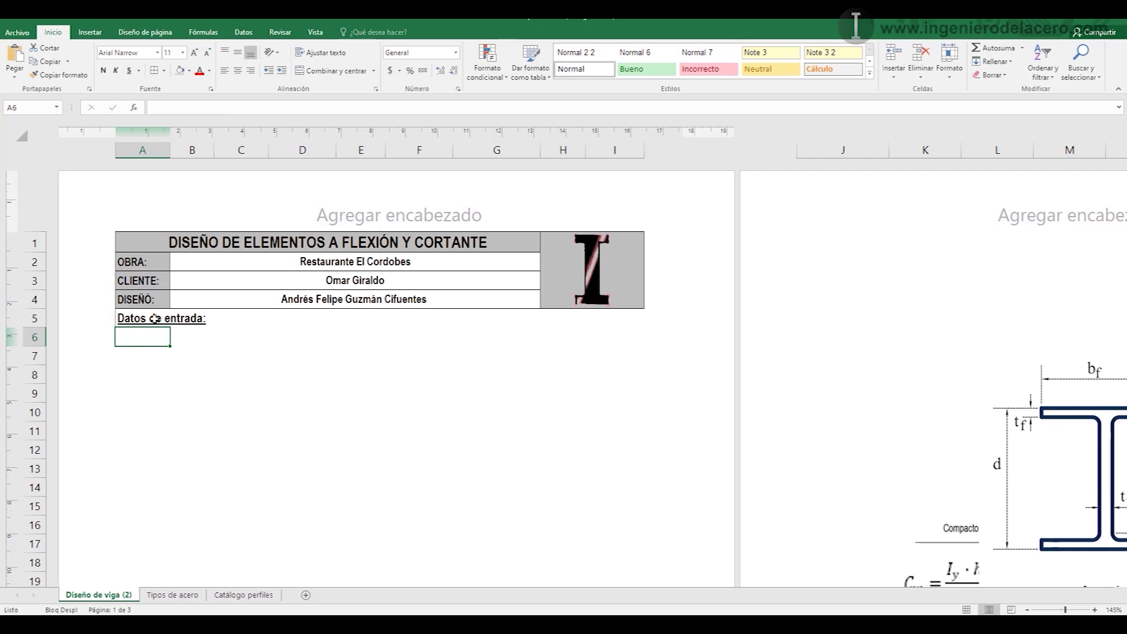
- Enter the label "Momento ultimo aplicado, Mu (KN,m):" in cell A6
type("Momento ultimo aplic")
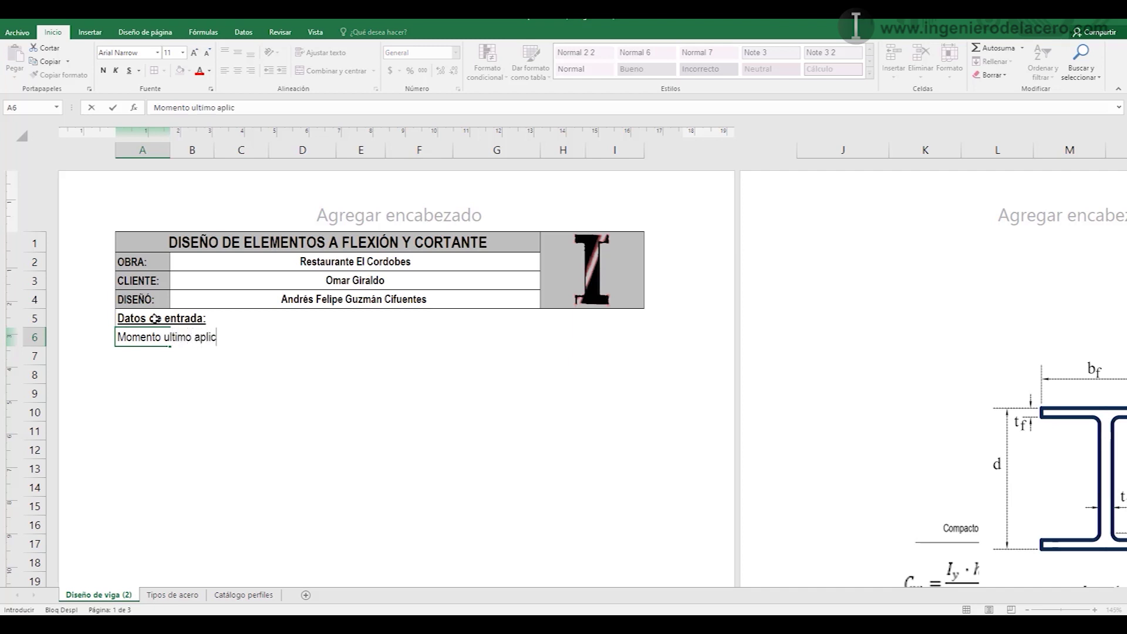
type("ado, Mu (KN")
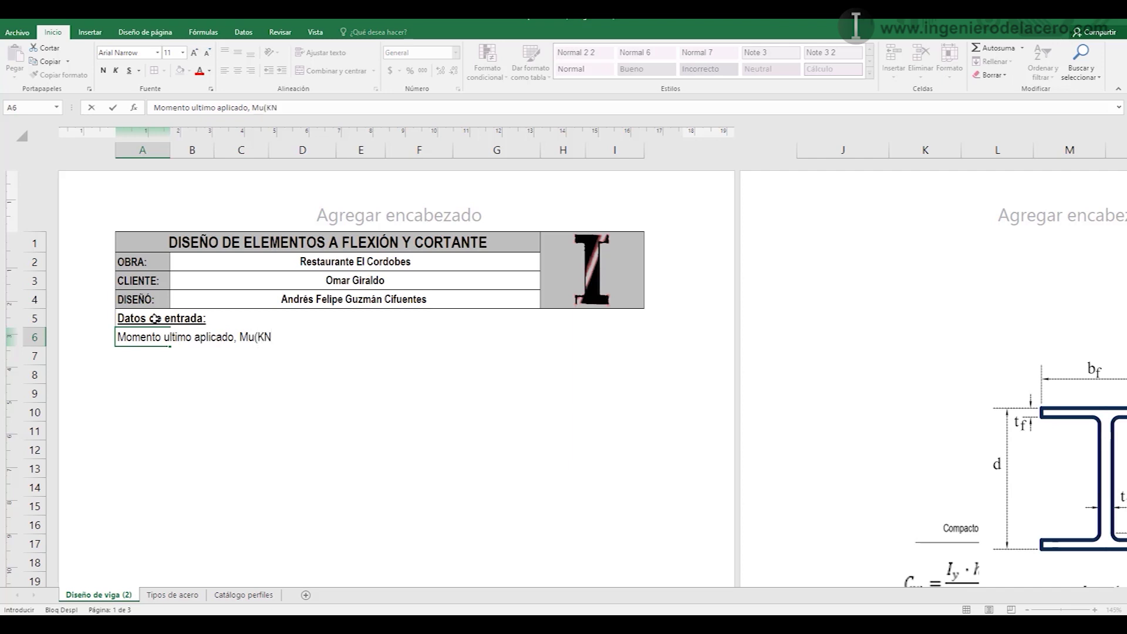
type(",m):")
- Give the moment input cell G6 a border and a grey fill
left_click(523, 337)
left_click(155, 71)
left_click(180, 71)
left_click(501, 431)
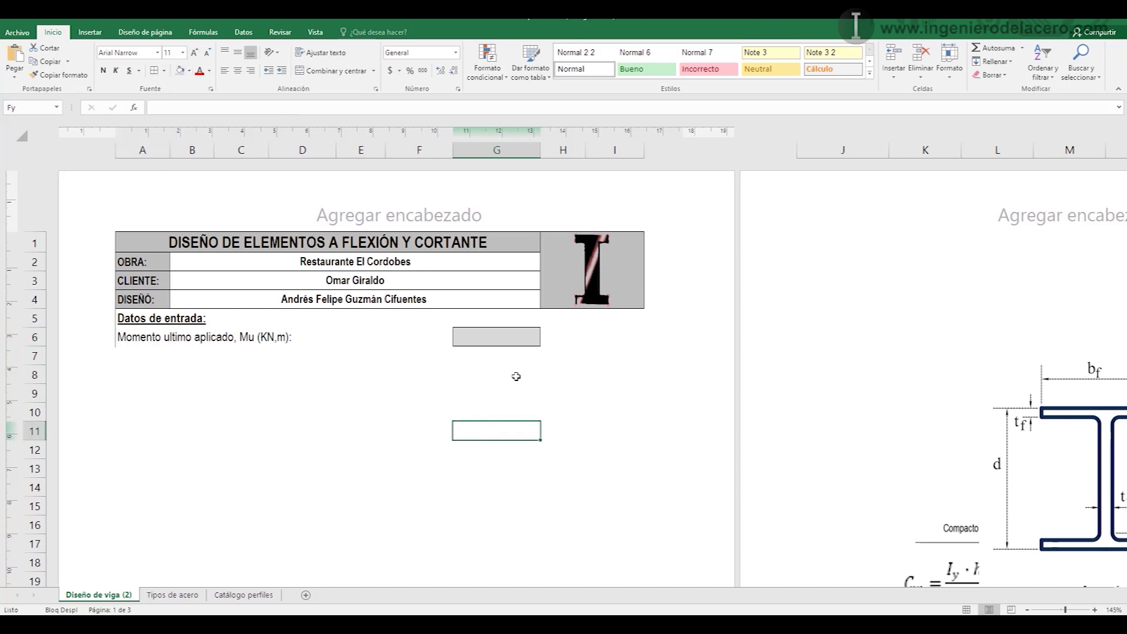
- Enter 47 as the ultimate moment in cell G6 and centre it horizontally
left_click(509, 338)
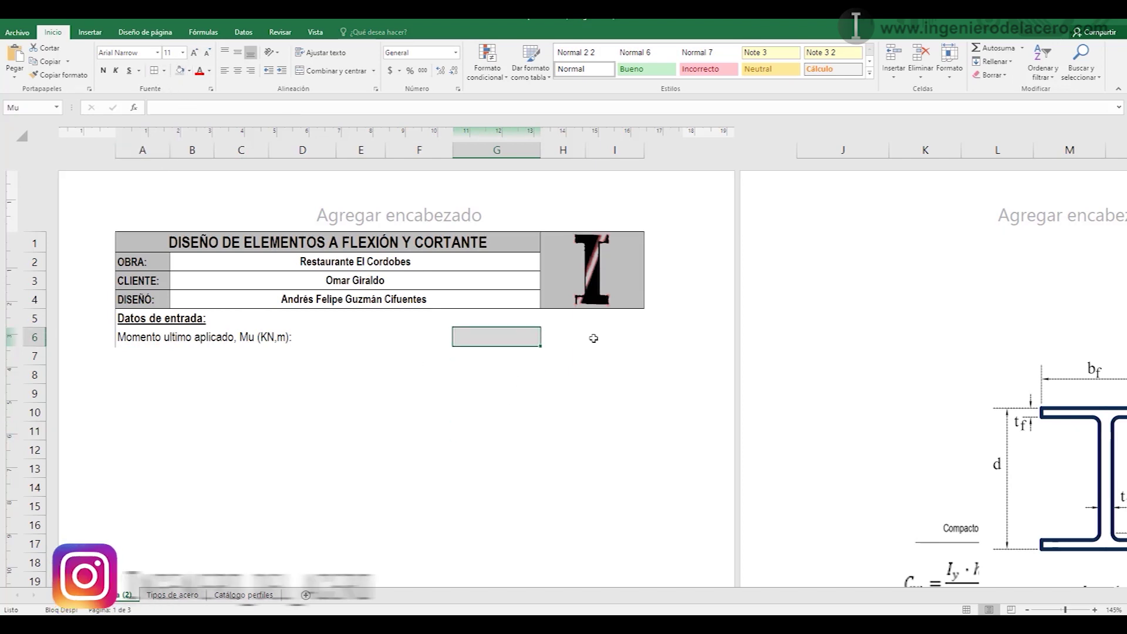
type("47")
key("Return")
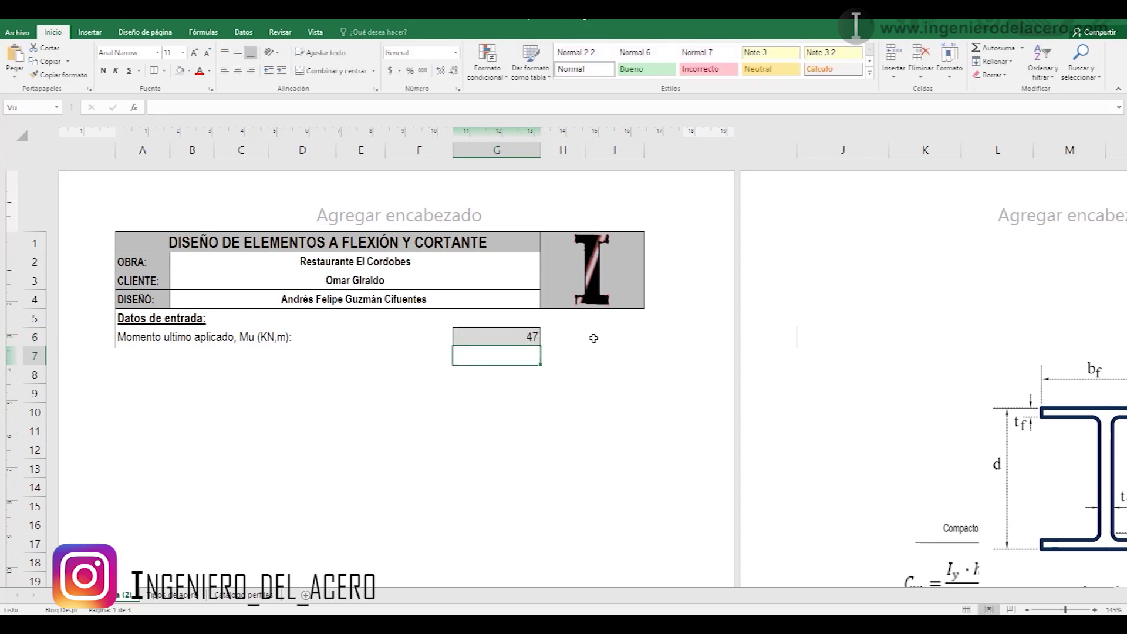
left_click(516, 330)
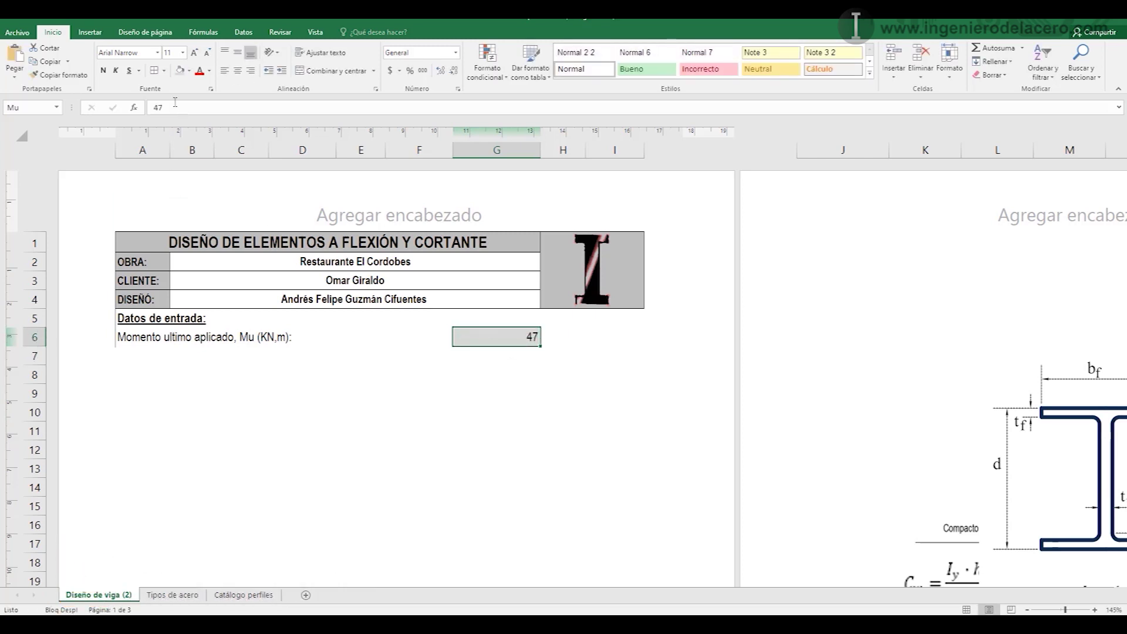
left_click(237, 70)
left_click(563, 412)
- Apply the custom number format 0" KN.m" to the ultimate moment value in G6
left_click(503, 337)
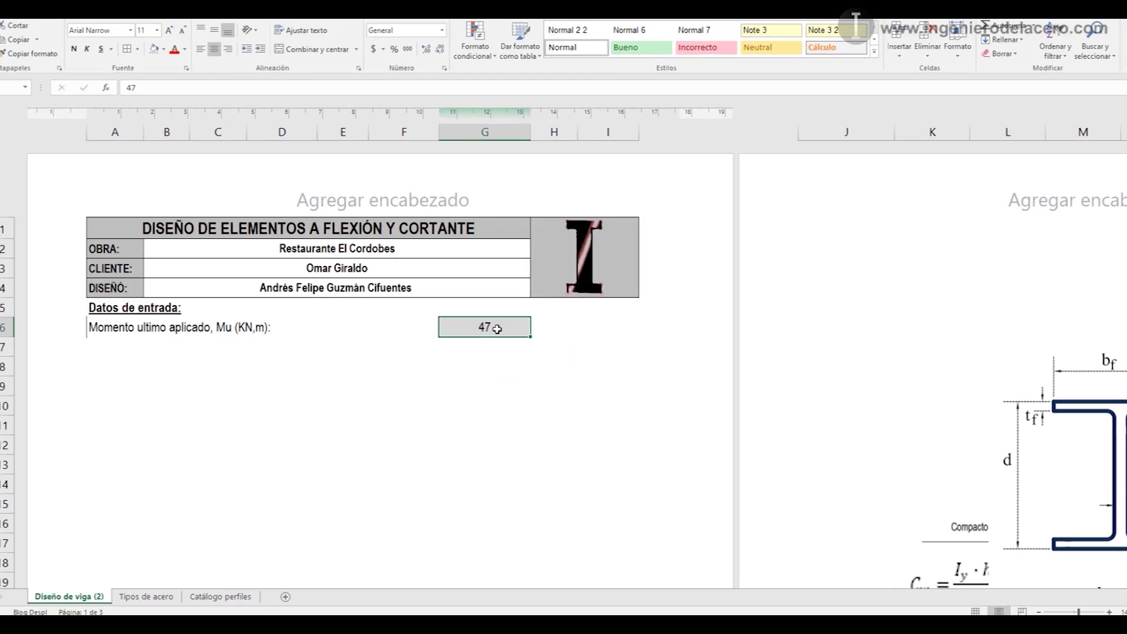
right_click(509, 340)
left_click(439, 527)
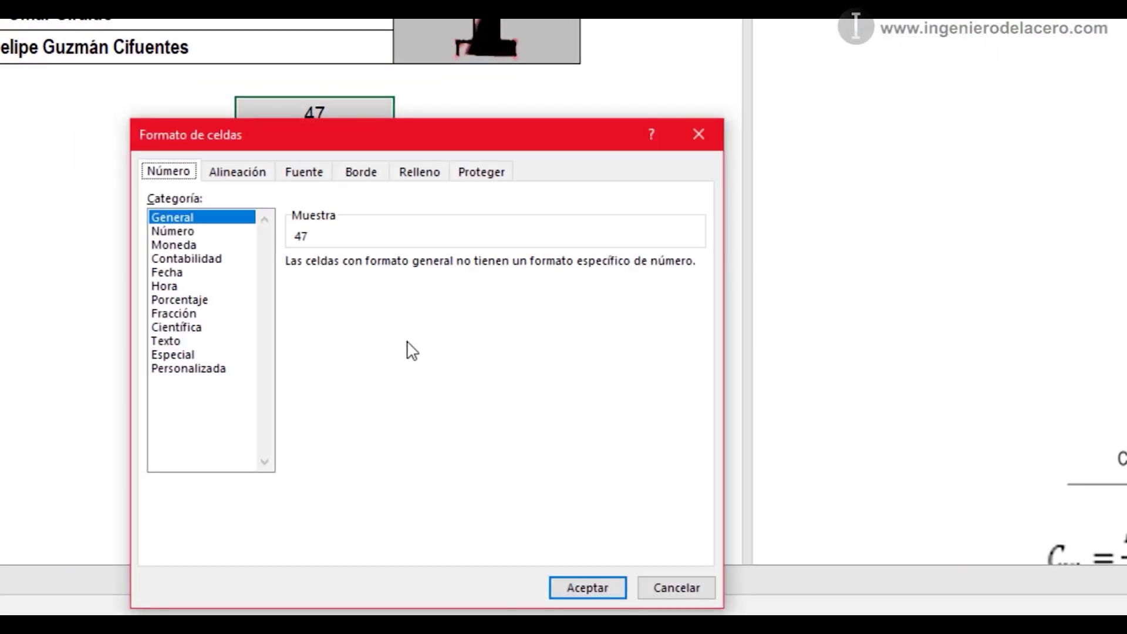
left_click(170, 369)
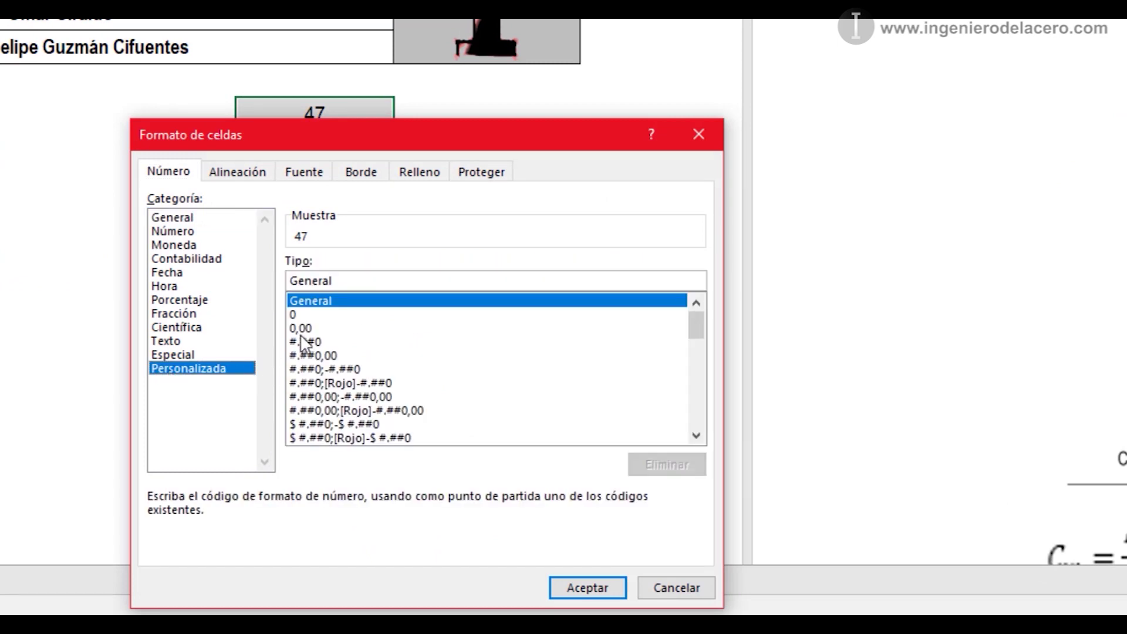
left_click(311, 315)
left_click(311, 277)
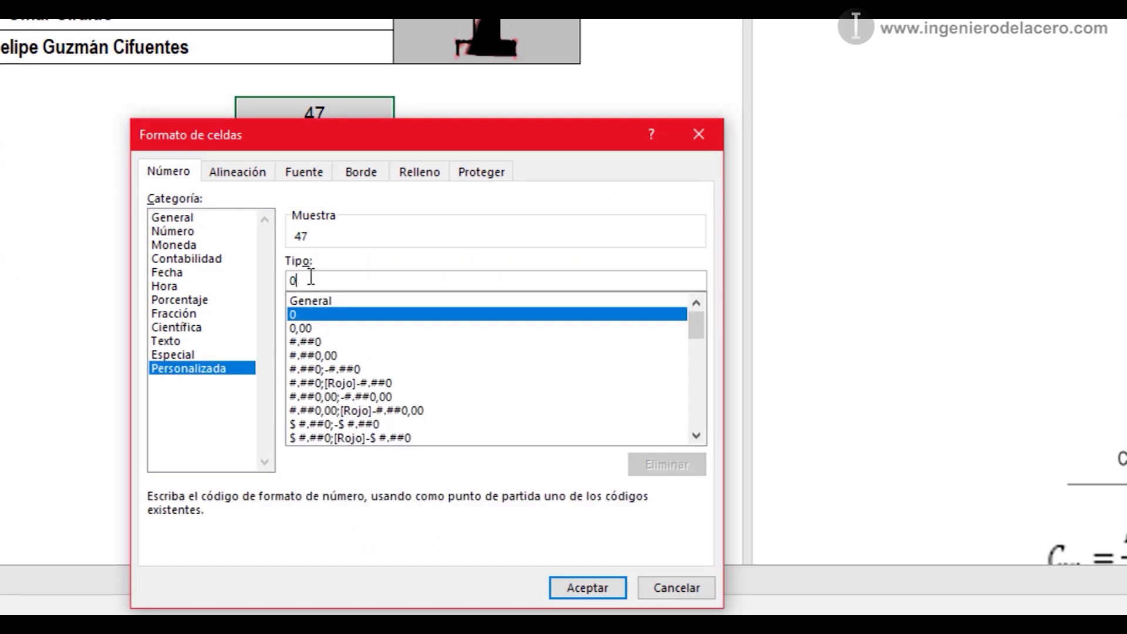
type("\"")
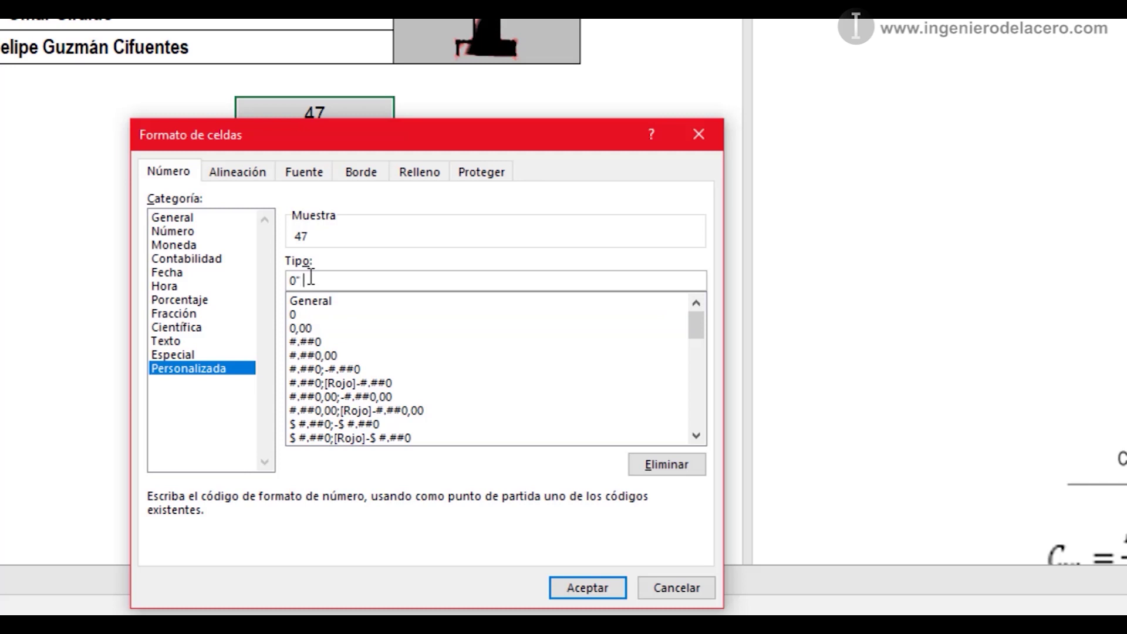
type(" KN.m\"")
left_click(587, 587)
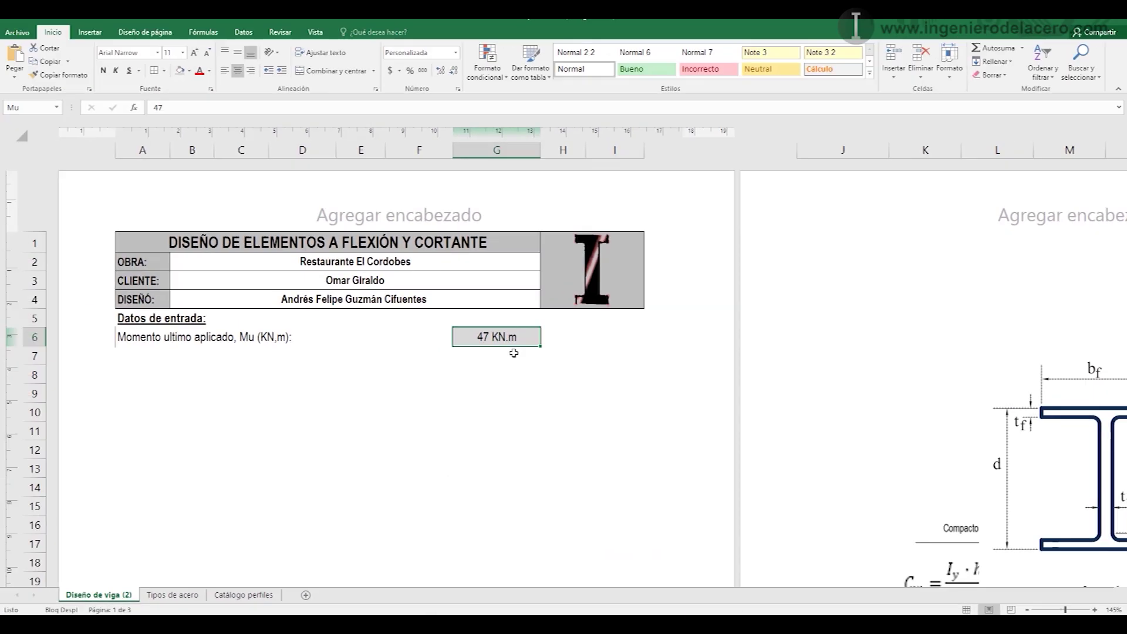
key("Return")
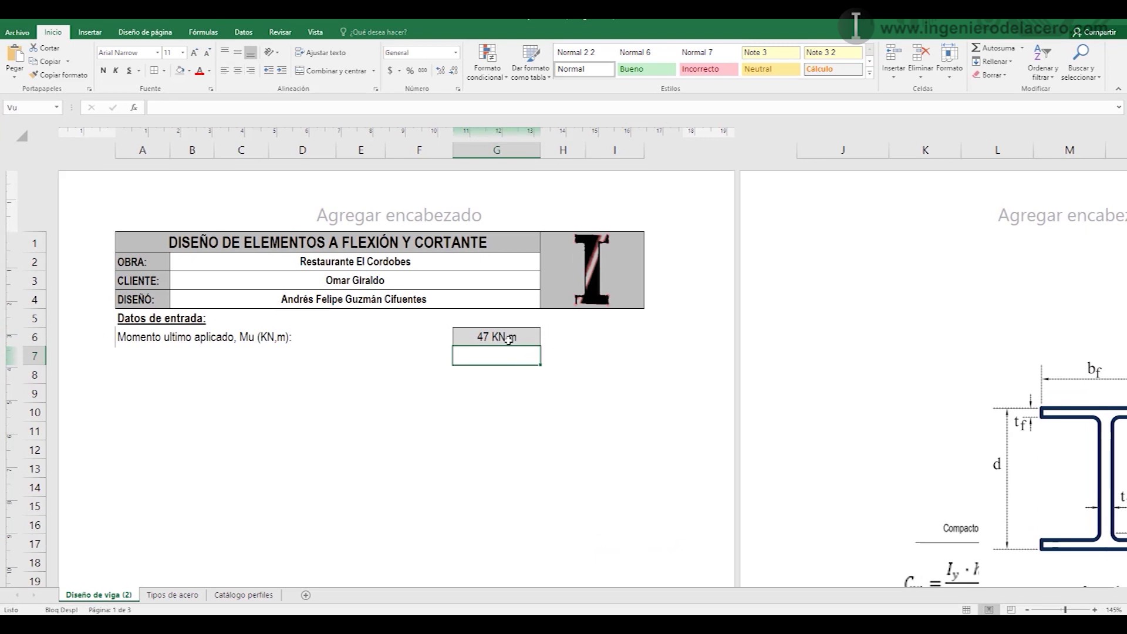
- Enter the label "Cortante ultima aplicada, Vu (KN):" in cell A7
left_click(148, 354)
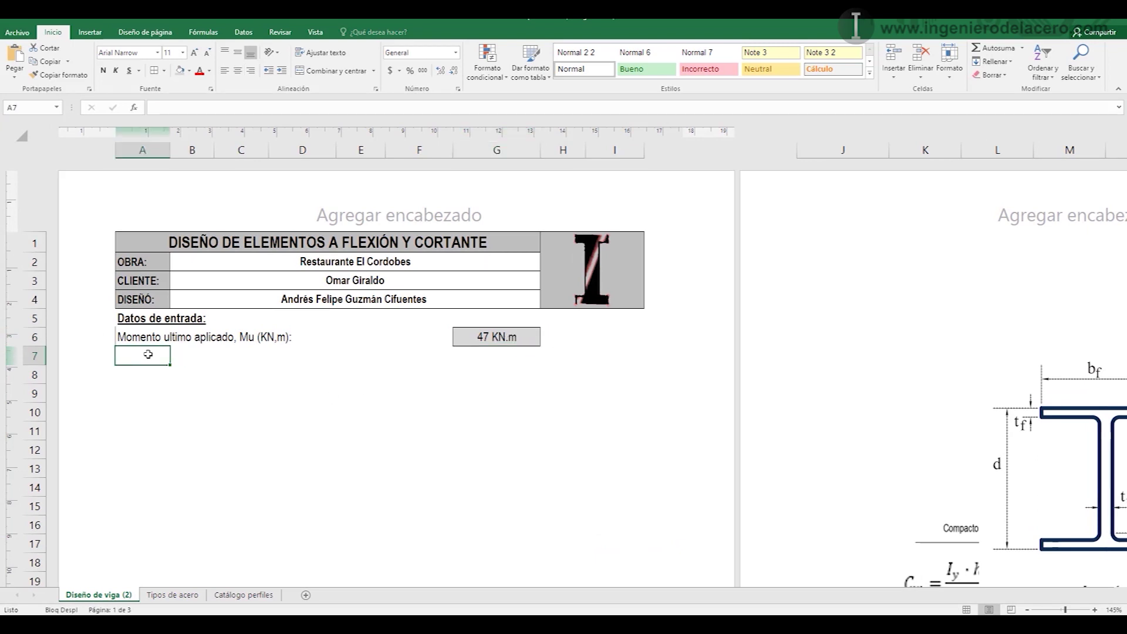
type("Cortante")
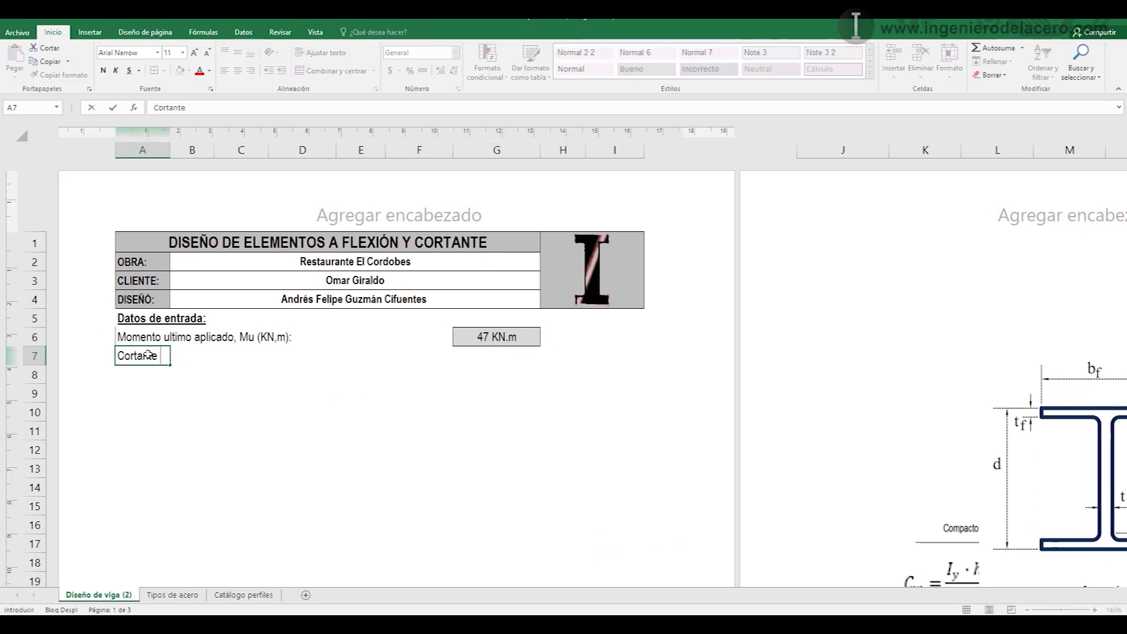
type(" ultima aplicada, ")
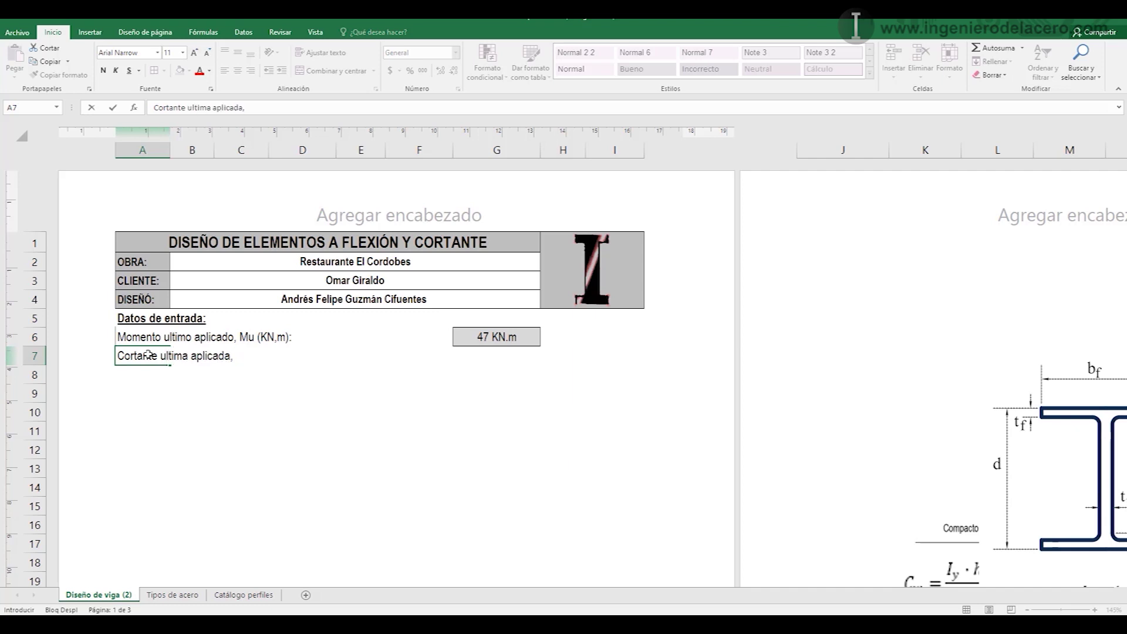
type("Vu (KN):")
- Fill the formatted moment cell G6 down to G7 and set the ultimate shear value there to 37,6
left_click(499, 356)
left_click(516, 340)
left_click_drag(540, 349, 538, 357)
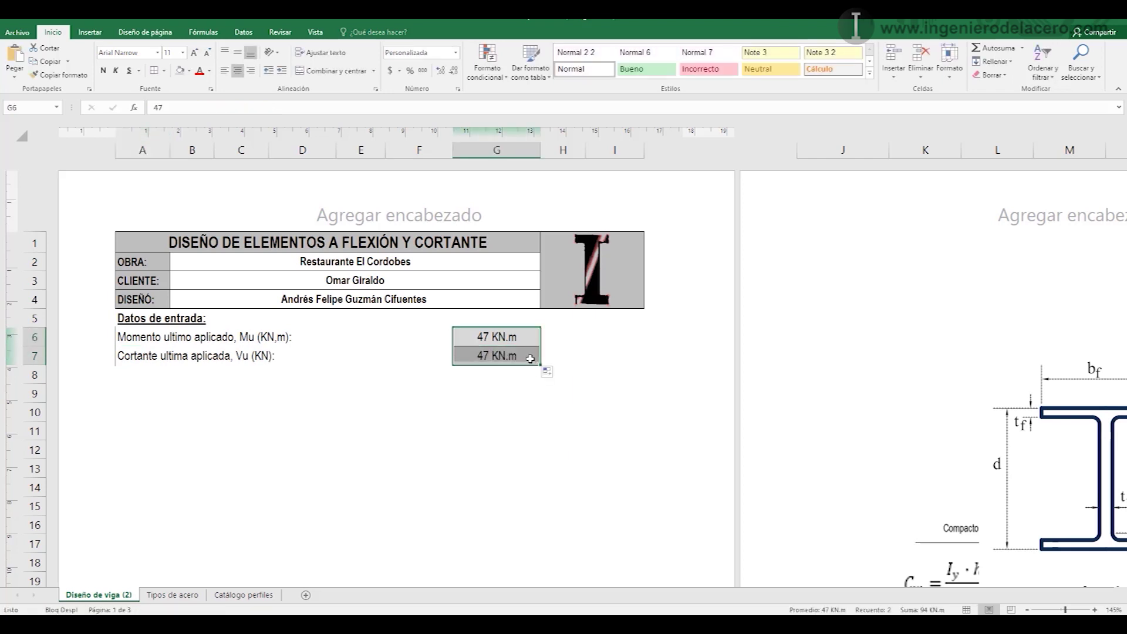
left_click(496, 355)
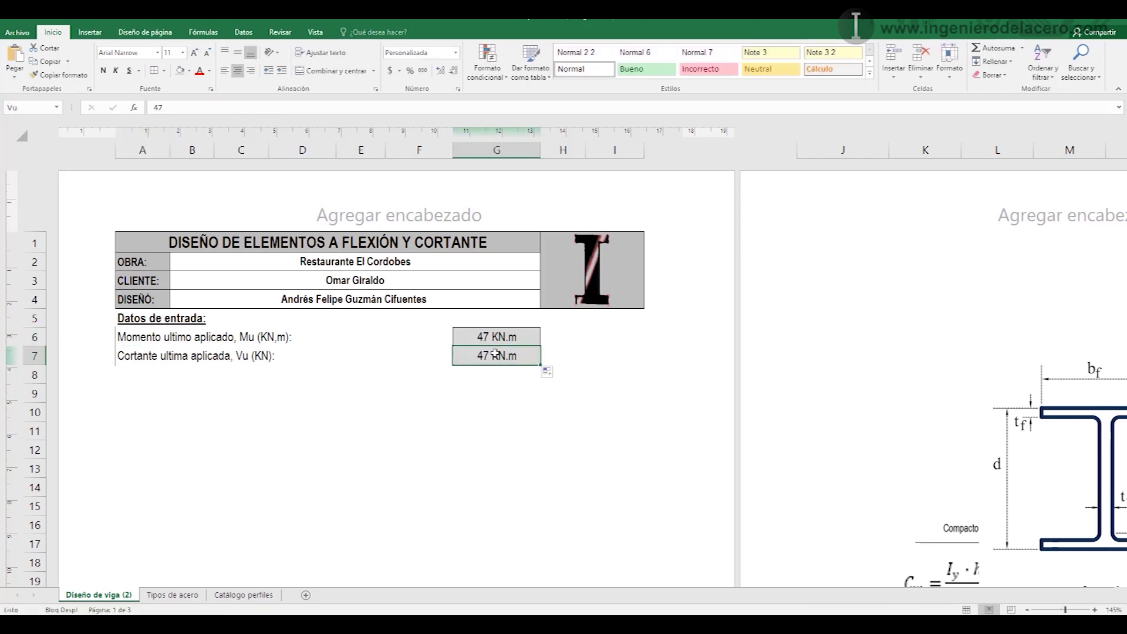
type("38")
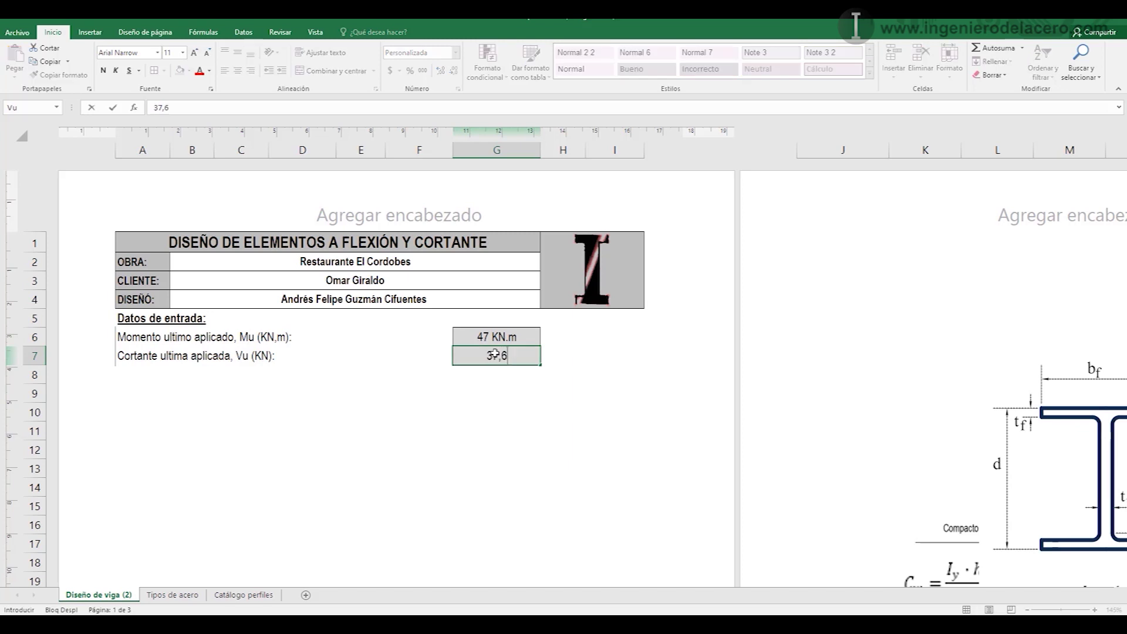
key("Return")
- Change the custom number format of the shear value in G7 to 0" KN"
left_click(495, 354)
right_click(528, 354)
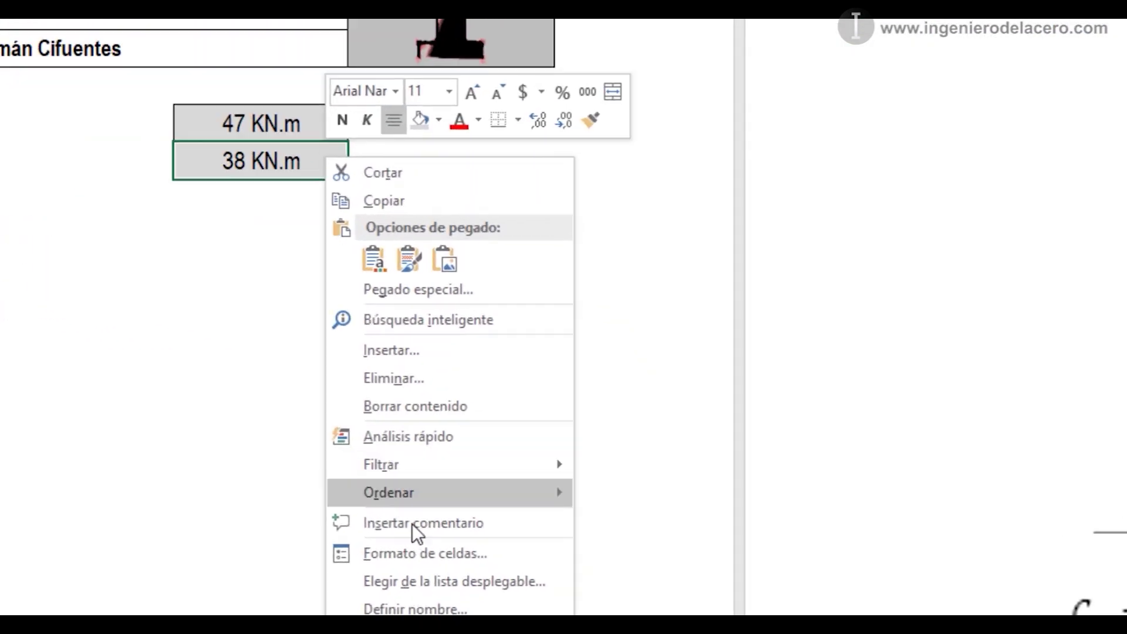
left_click(423, 553)
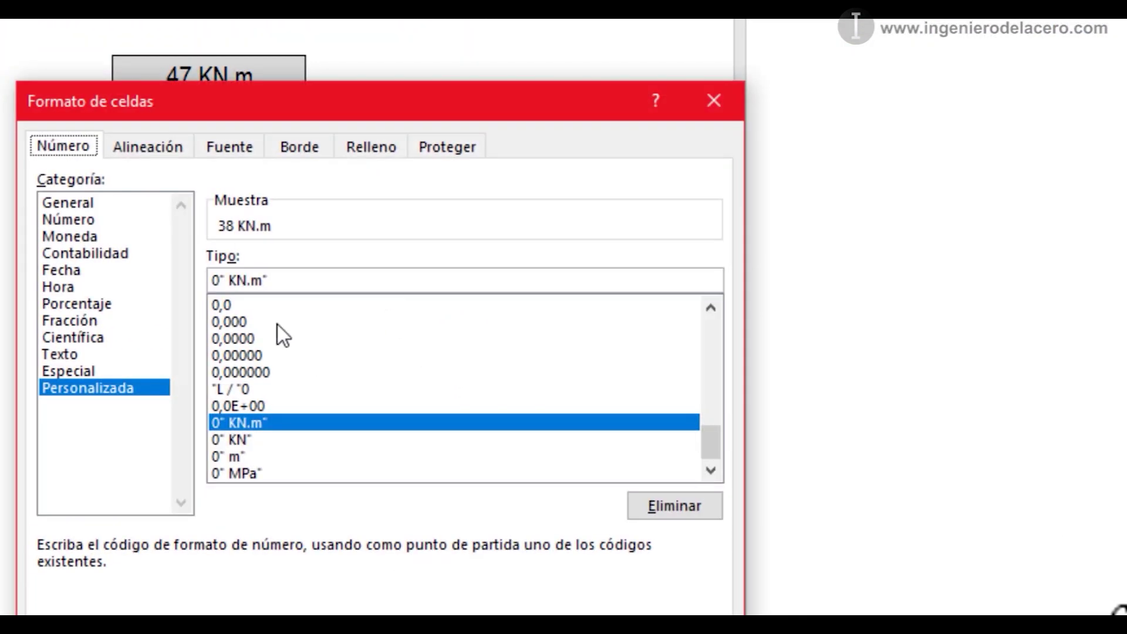
left_click(262, 280)
key("BackSpace")
key("BackSpace")
key("Return")
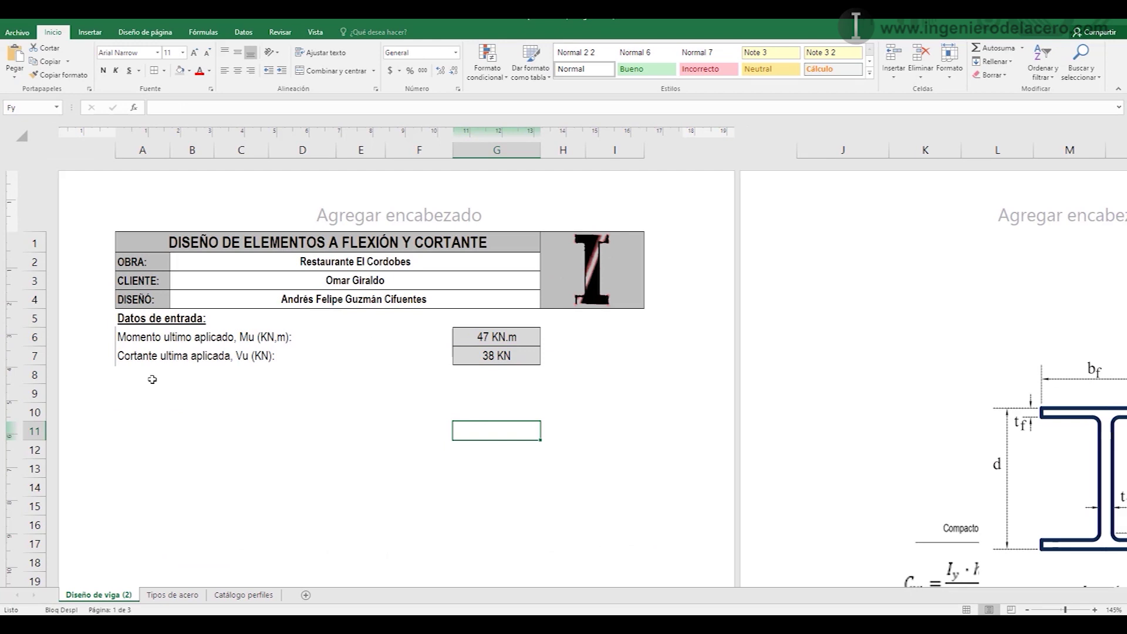
- Add the label "Longitud de la viga, L (m):" in A8 and enter 5 as the beam length in G8
left_click(152, 369)
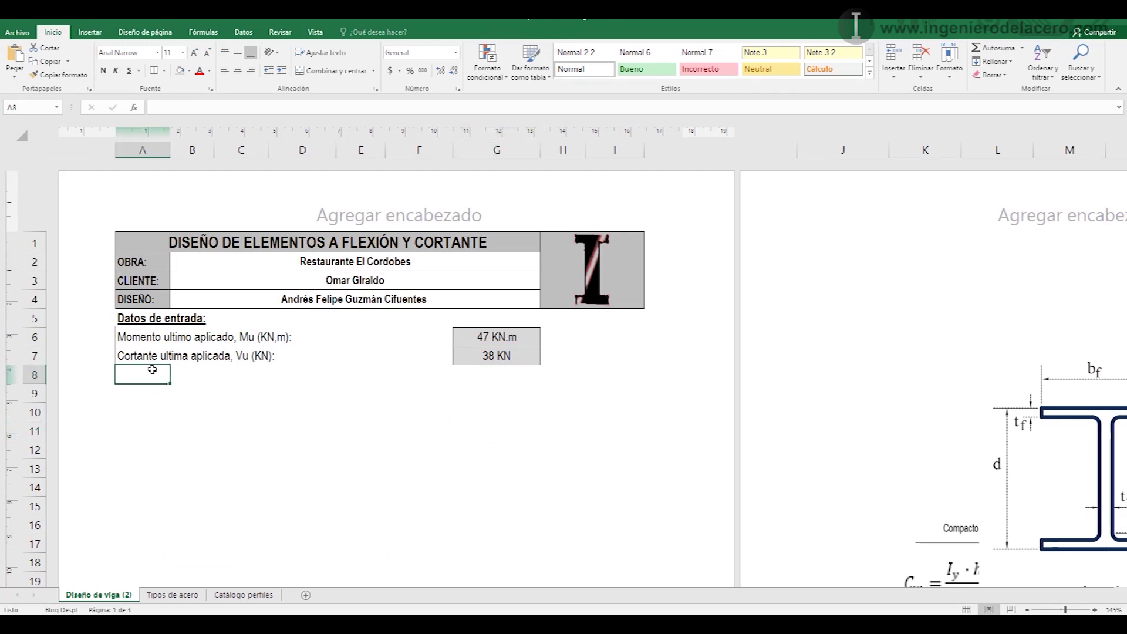
type("Longi")
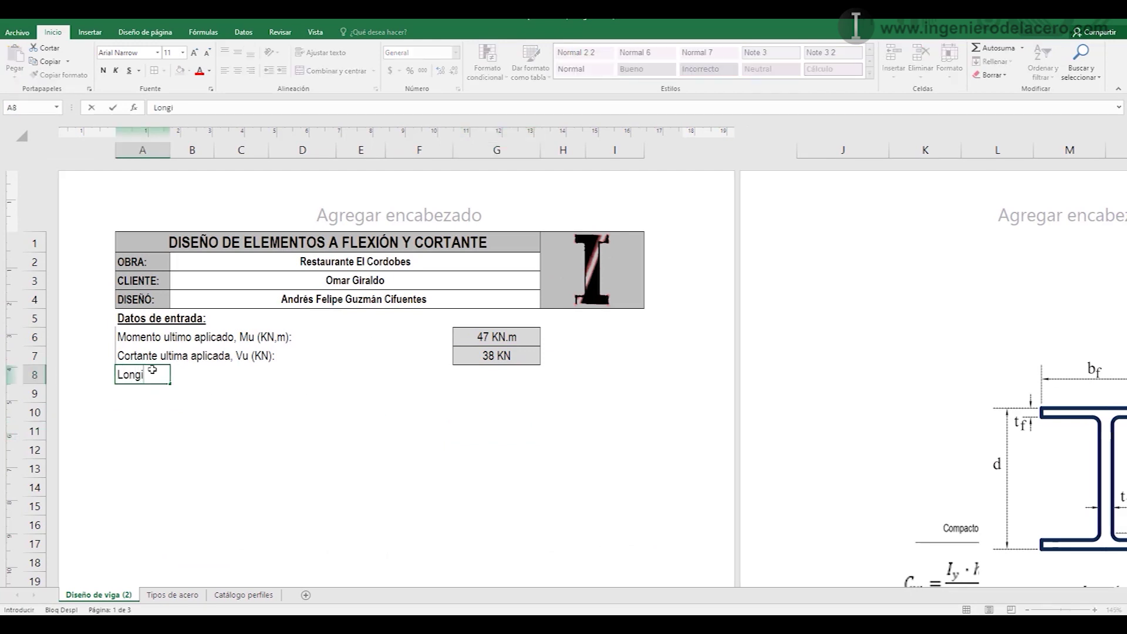
type("tud de la viga, L")
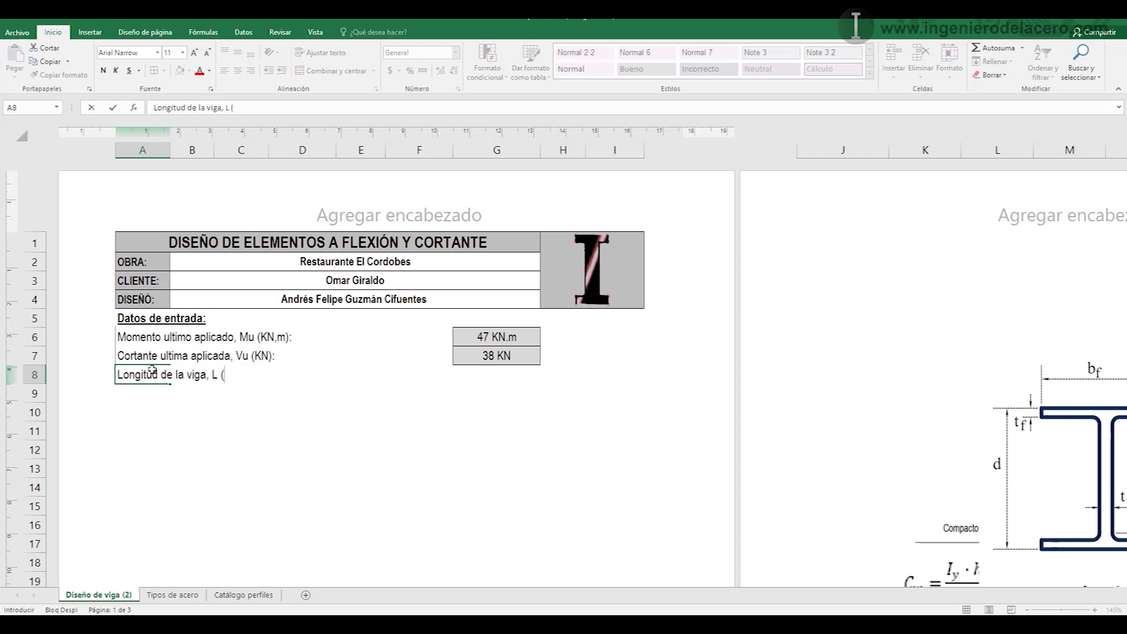
type(" (m):")
left_click(493, 376)
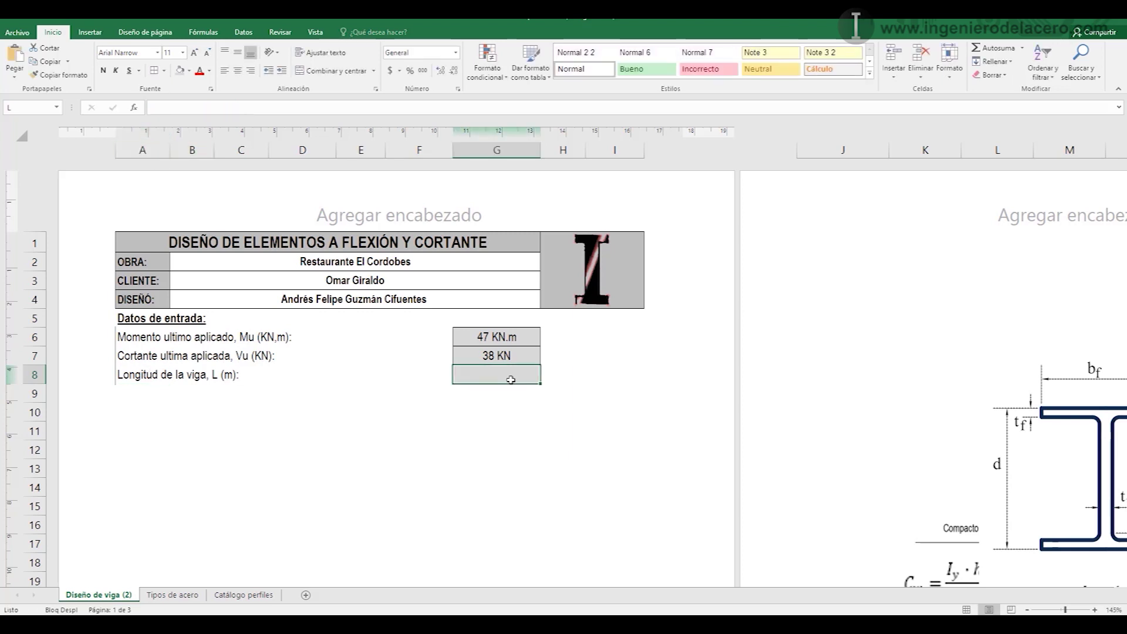
type("5")
key("Return")
- Enter the label "Longitud de trabajo, Lb (m):" in cell A9
key("Home")
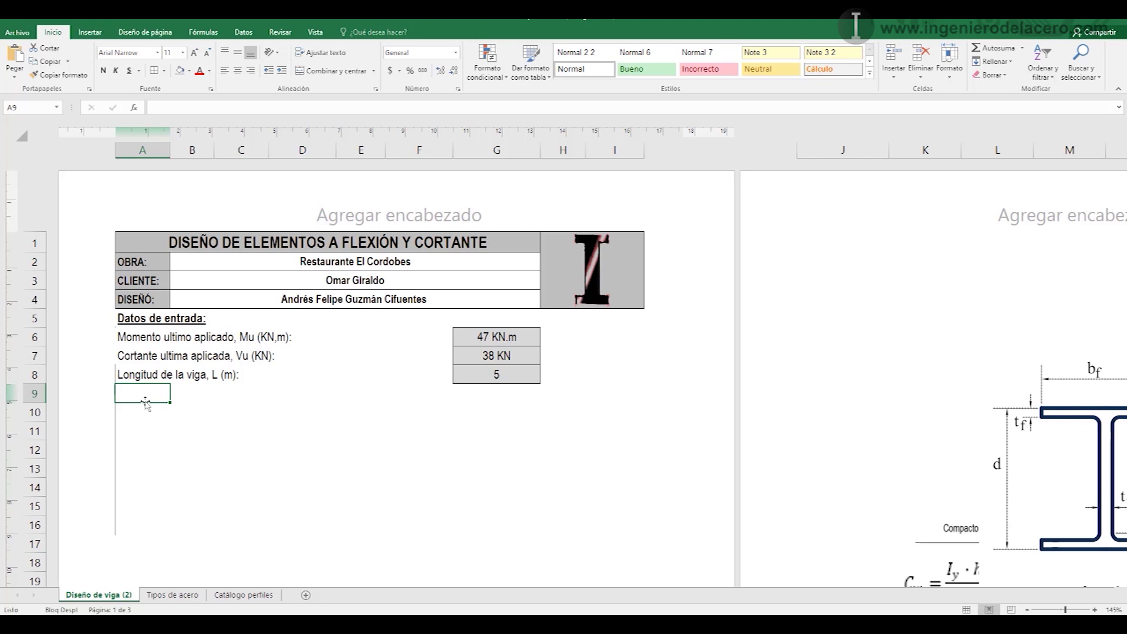
type("Longitud")
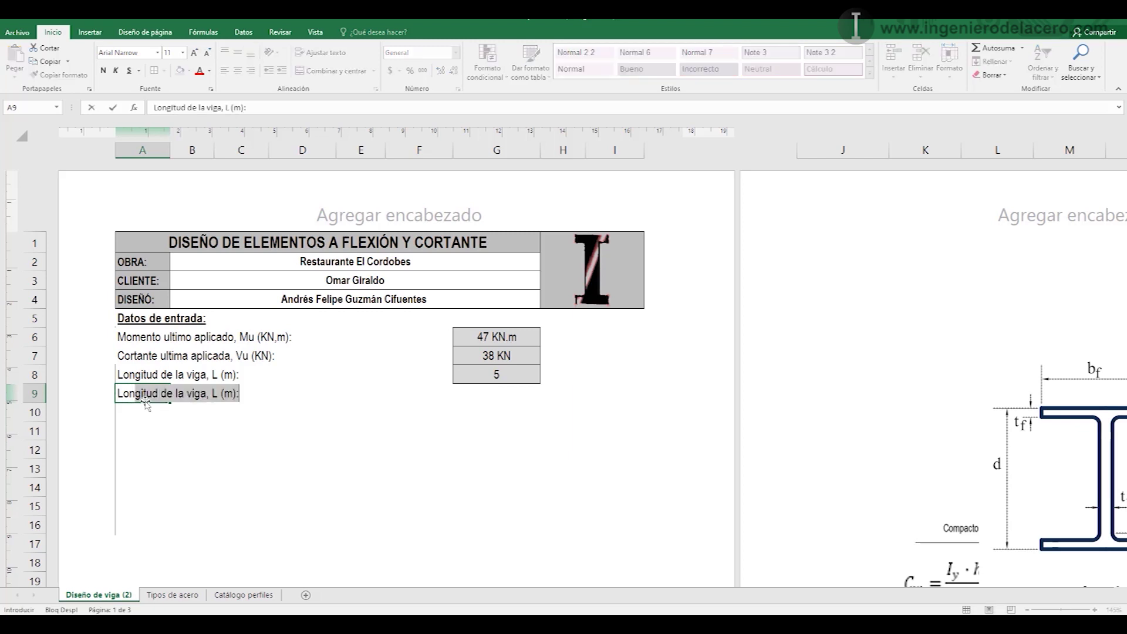
type(" de")
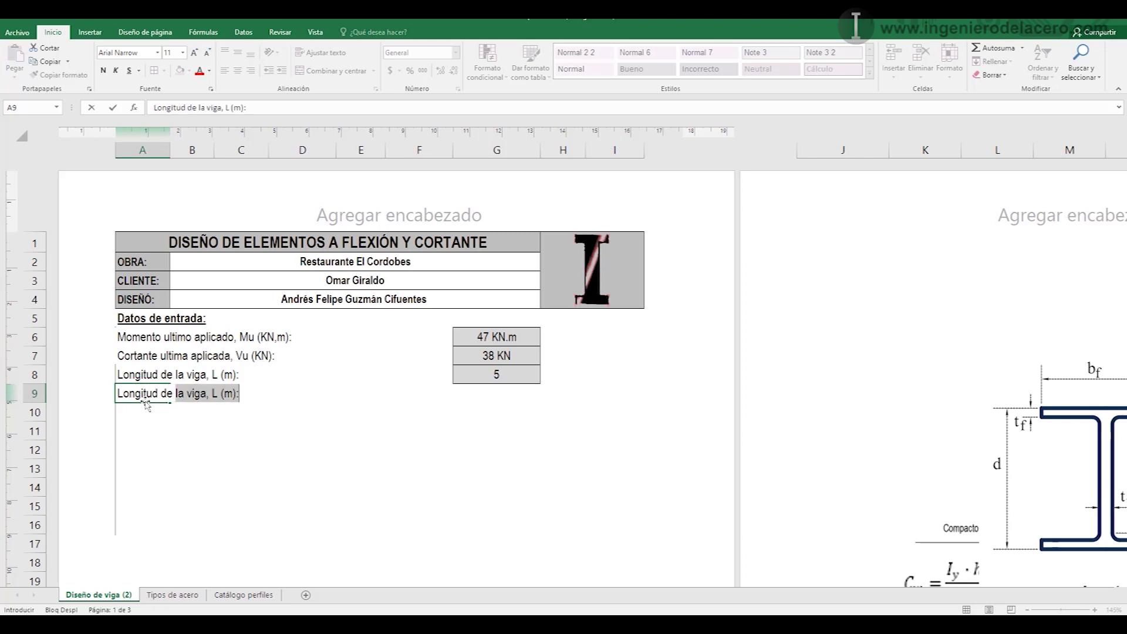
type(" trabajo, L")
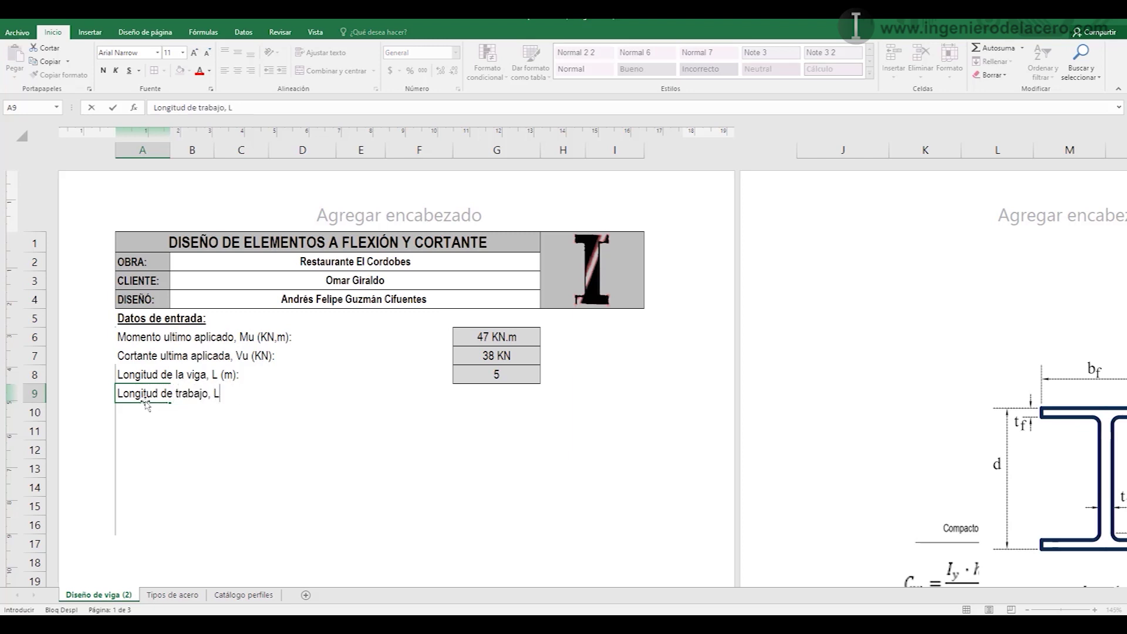
type("b (m):")
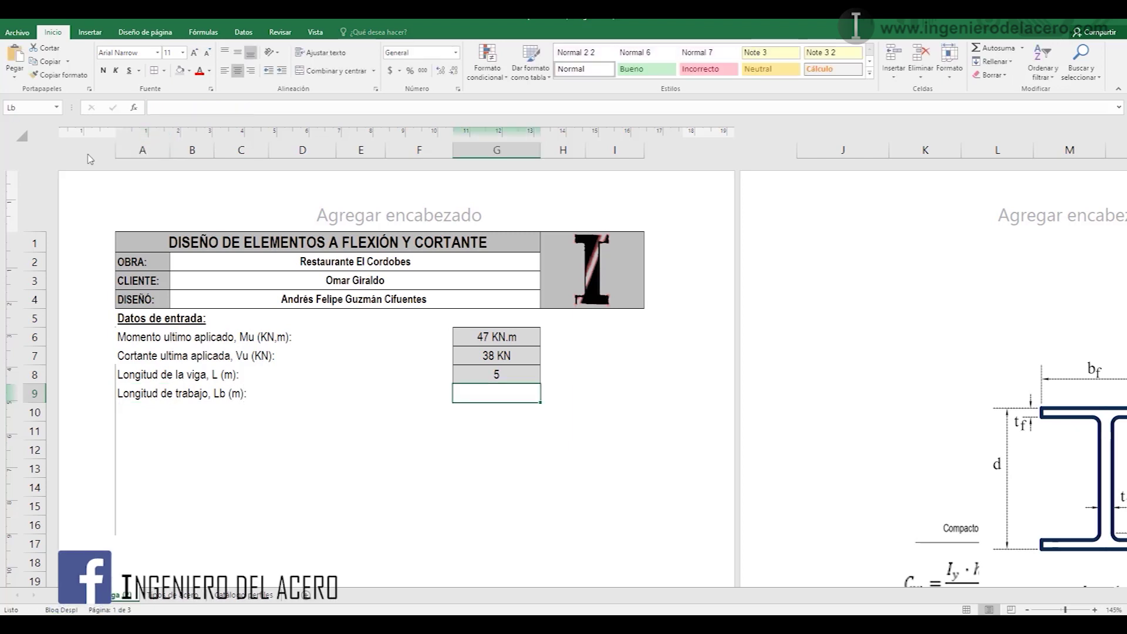
- Apply the grey input fill to cell G9 and enter 1 as the working length Lb
left_click(179, 70)
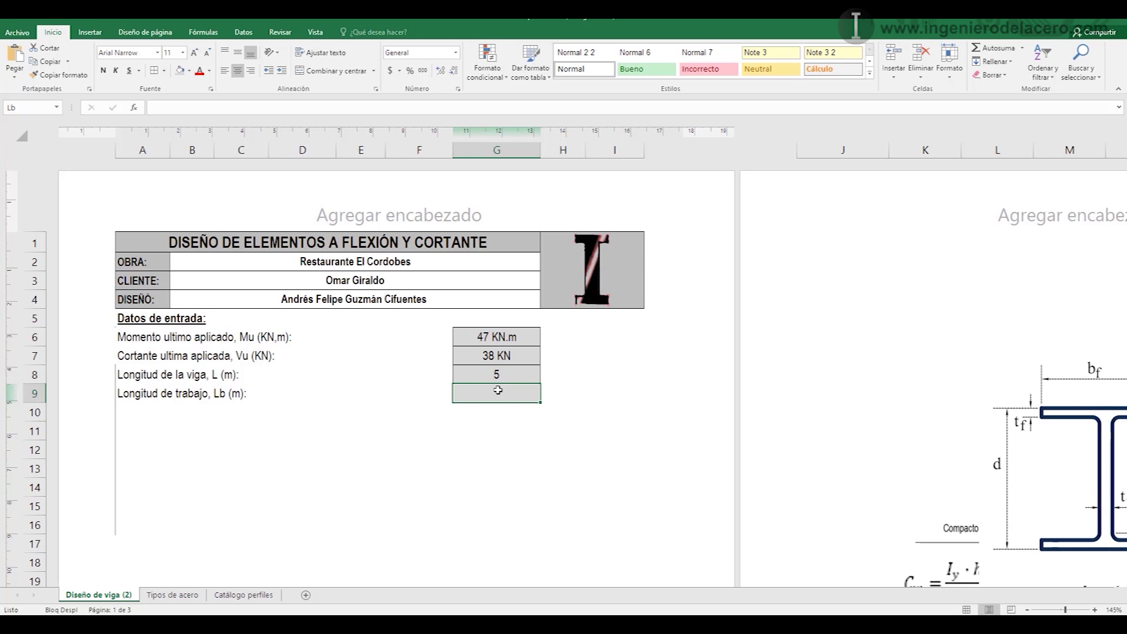
type("1")
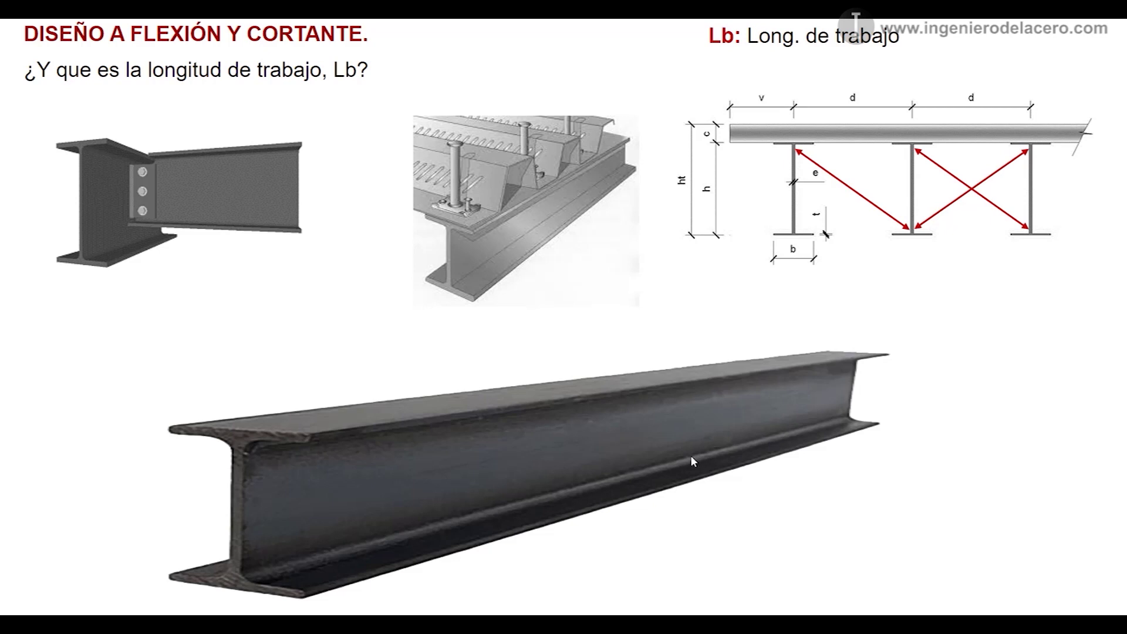
left_click(637, 461)
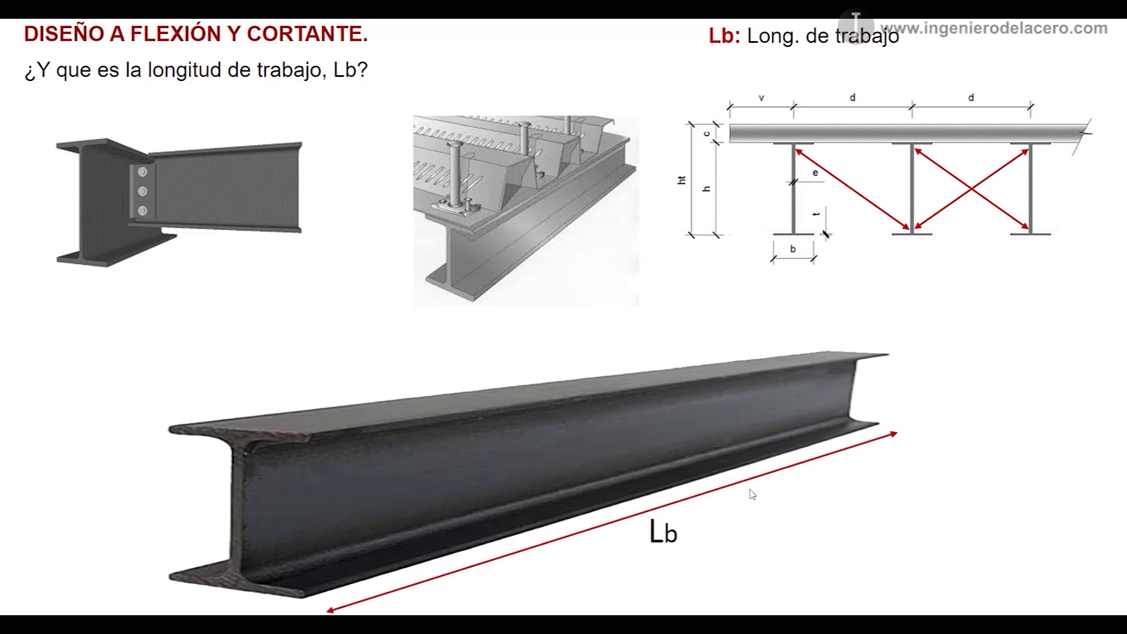
left_click(904, 456)
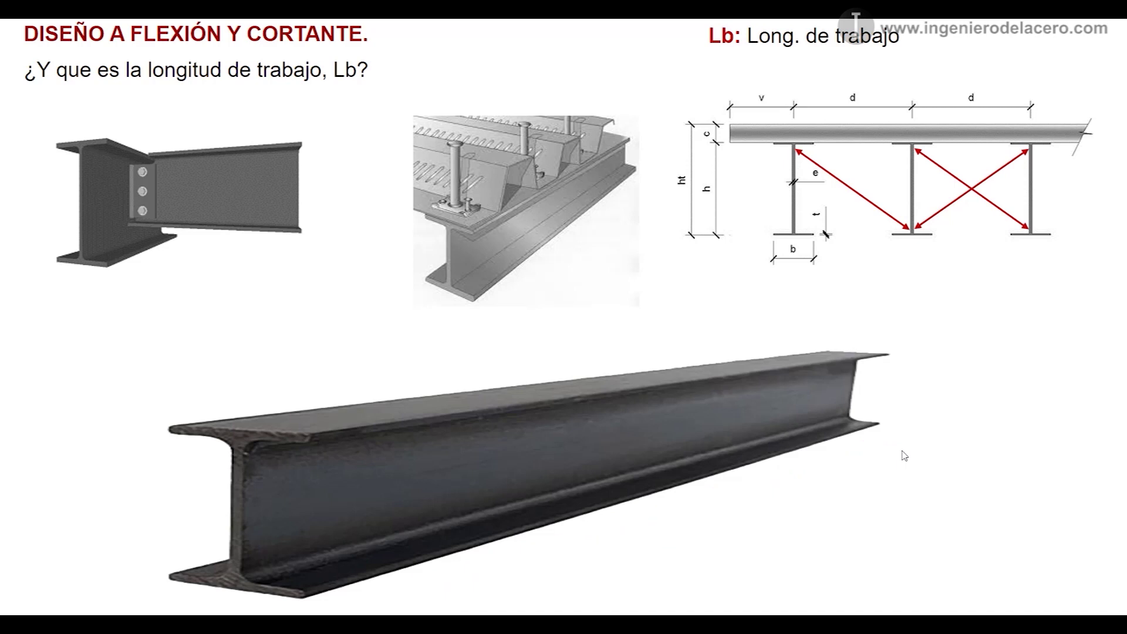
left_click(904, 456)
left_click(904, 456)
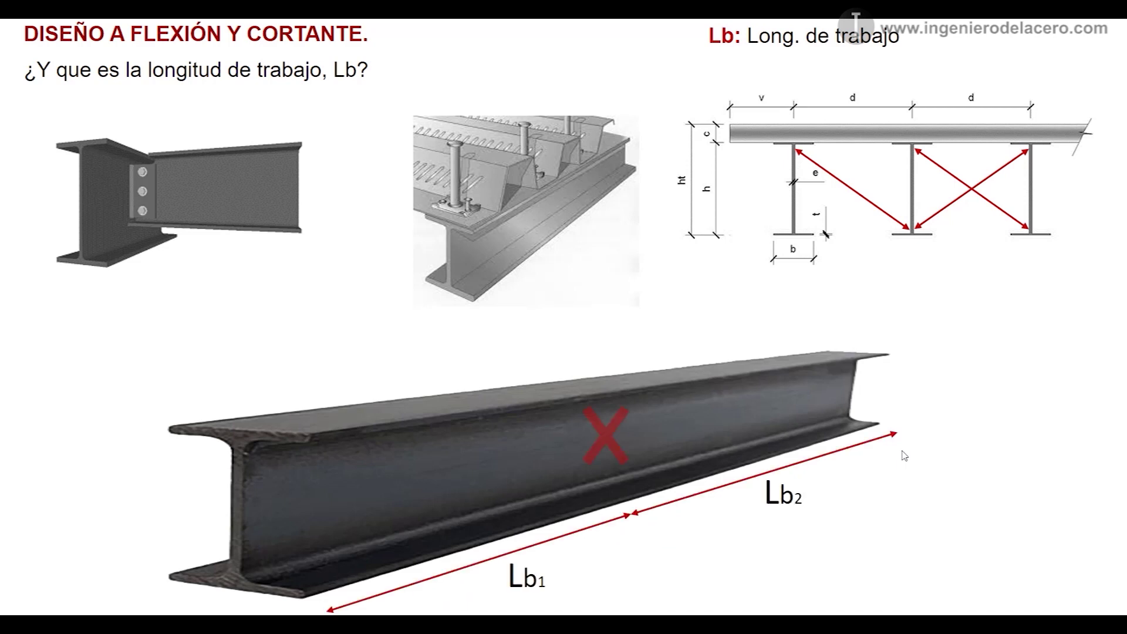
left_click(904, 456)
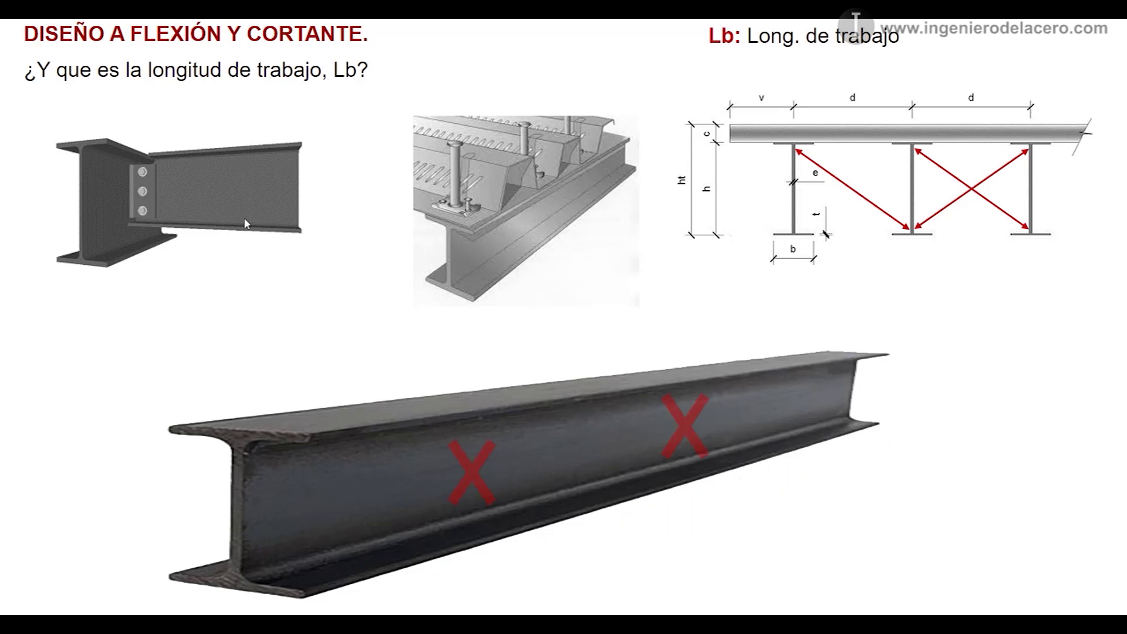
left_click(630, 352)
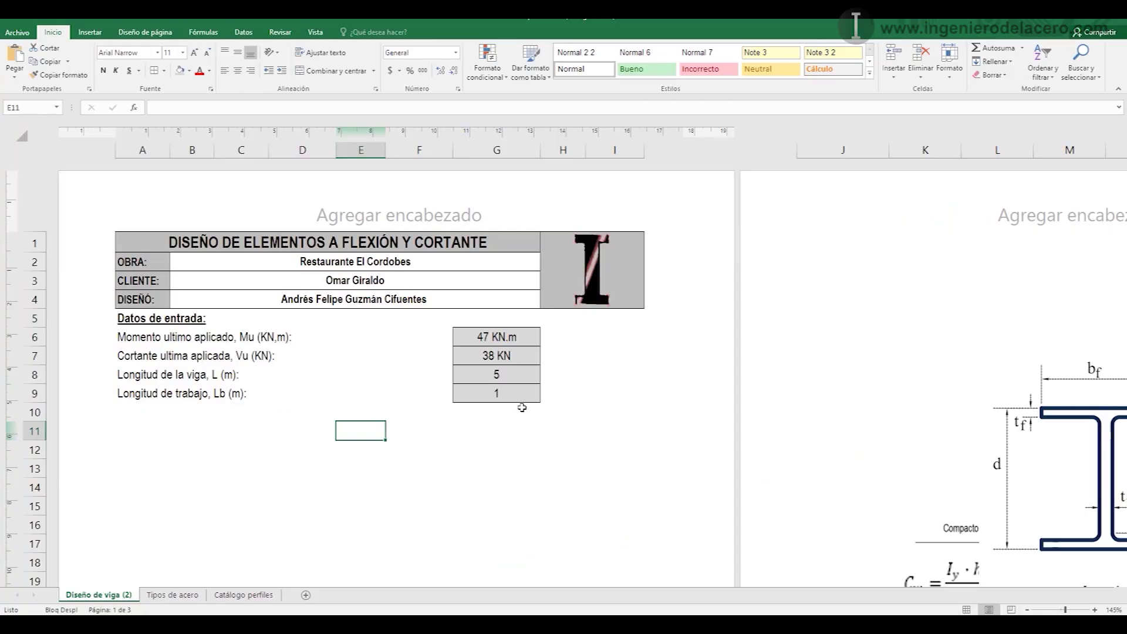
- Add the label "Tipo de acero:" in A10 and apply the grey input fill to cell G10
left_click(523, 394)
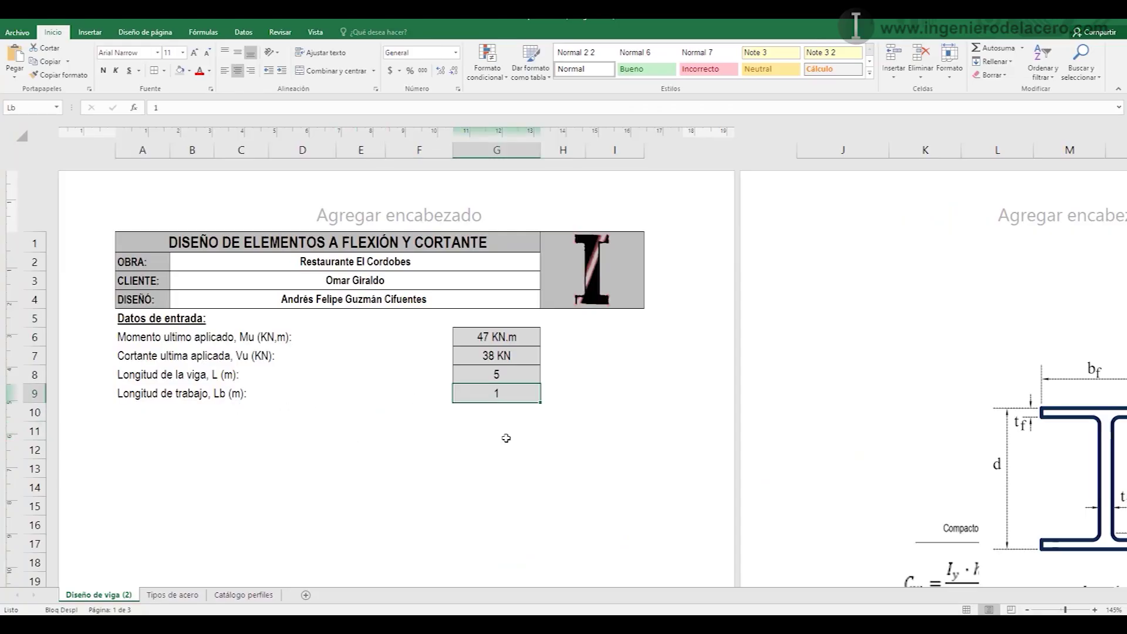
left_click(136, 411)
type("Tipo de acero:")
left_click(492, 419)
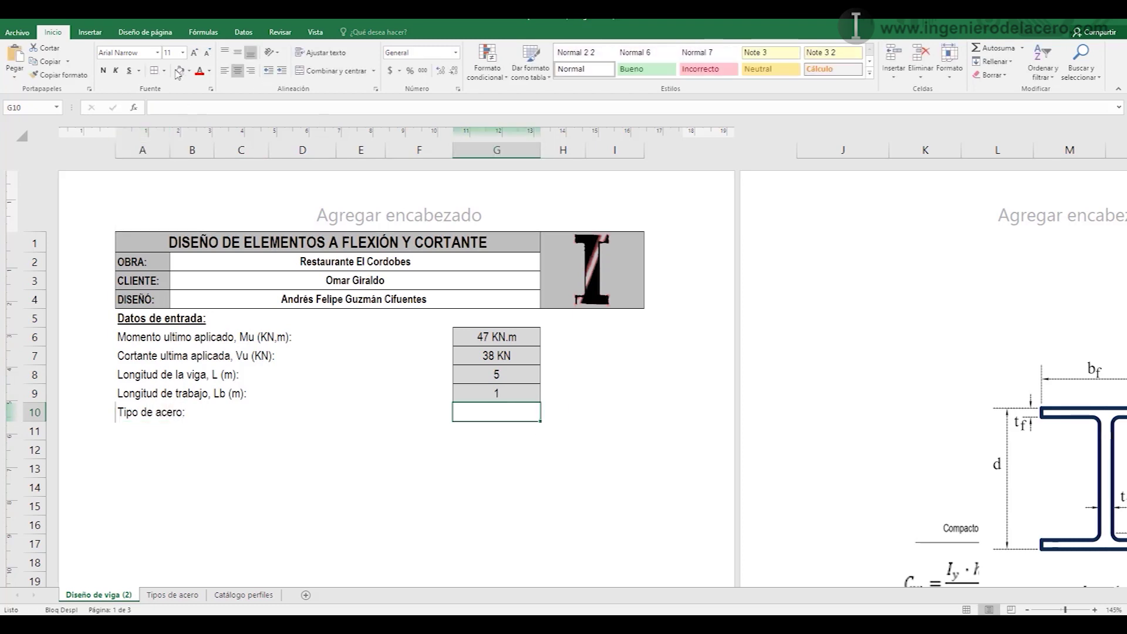
left_click(178, 71)
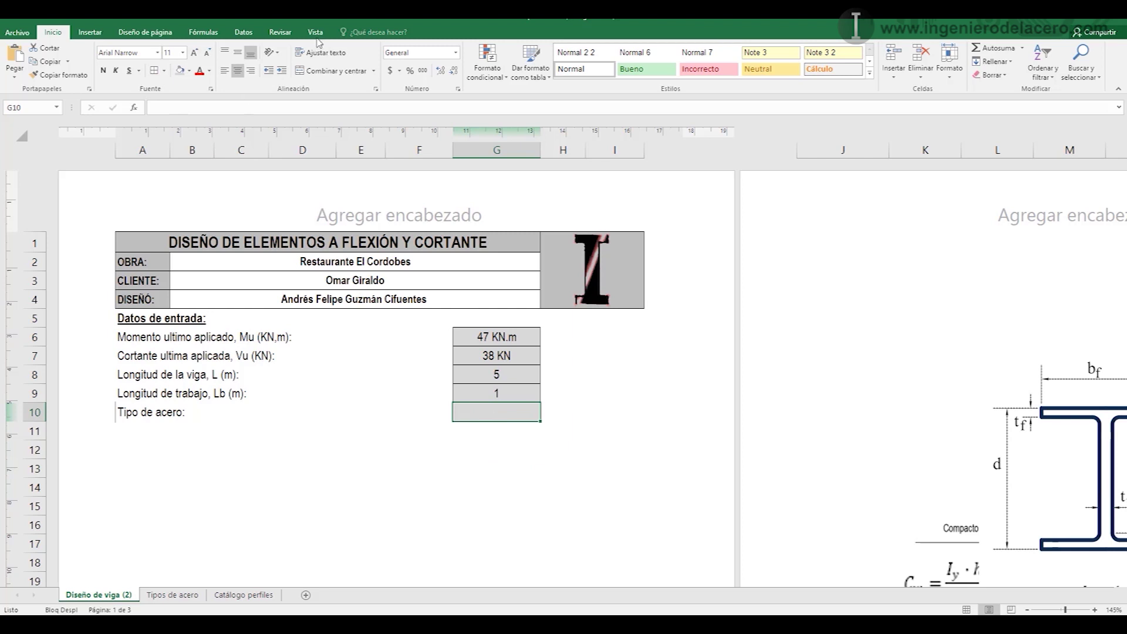
- Set up data validation on the steel type cell G10 that allows values from a list (Lista)
scroll(156, 447, "up", 1, "ctrl")
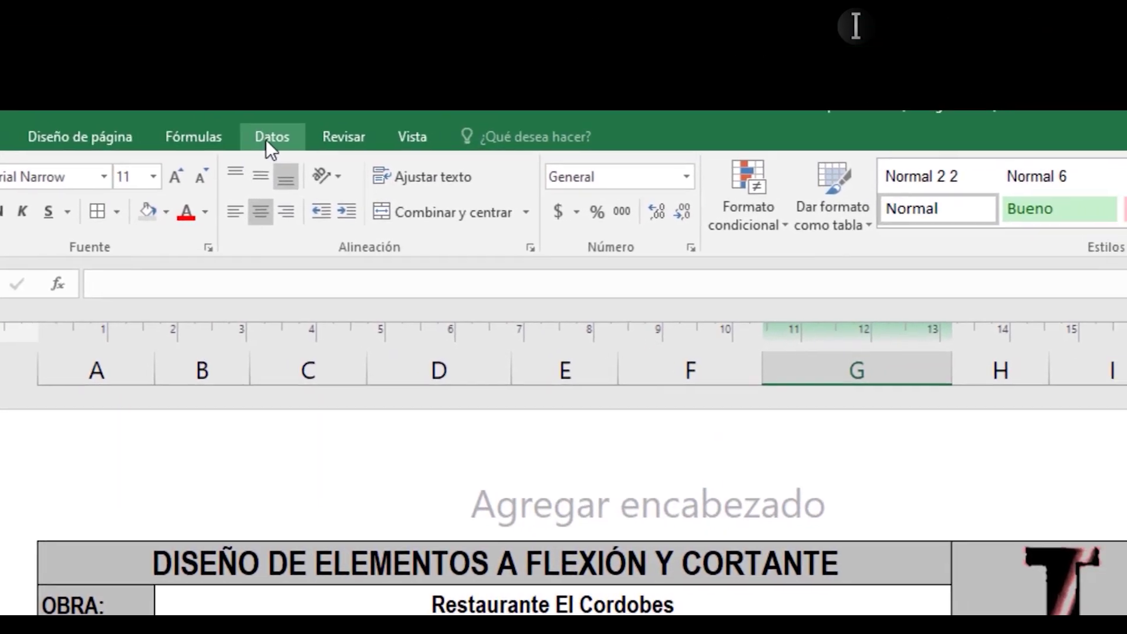
left_click(243, 33)
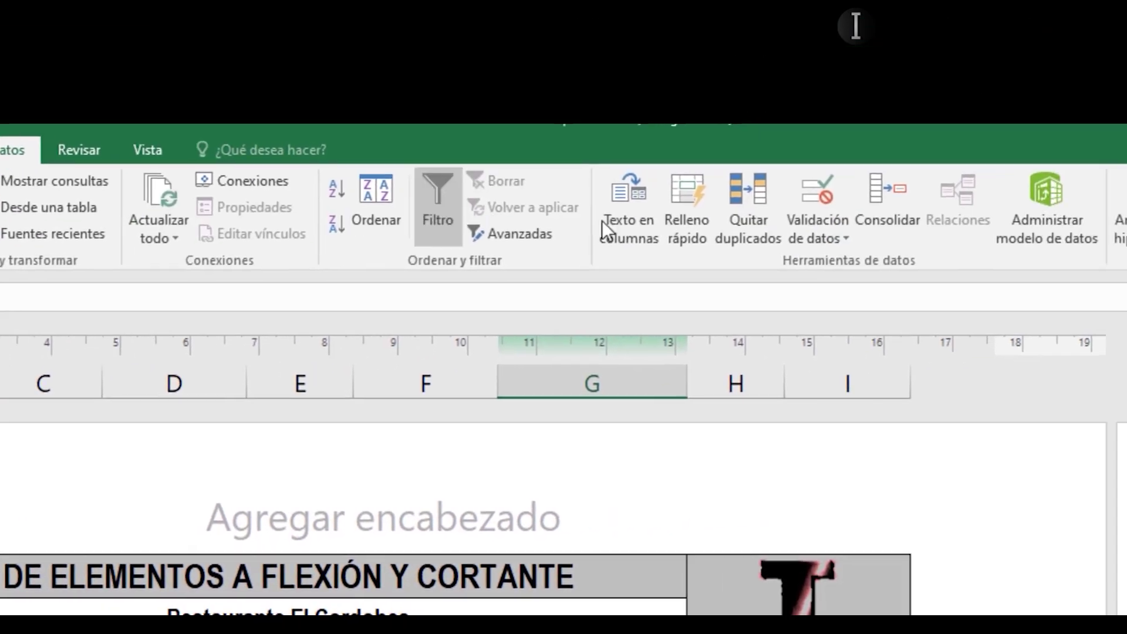
left_click(817, 196)
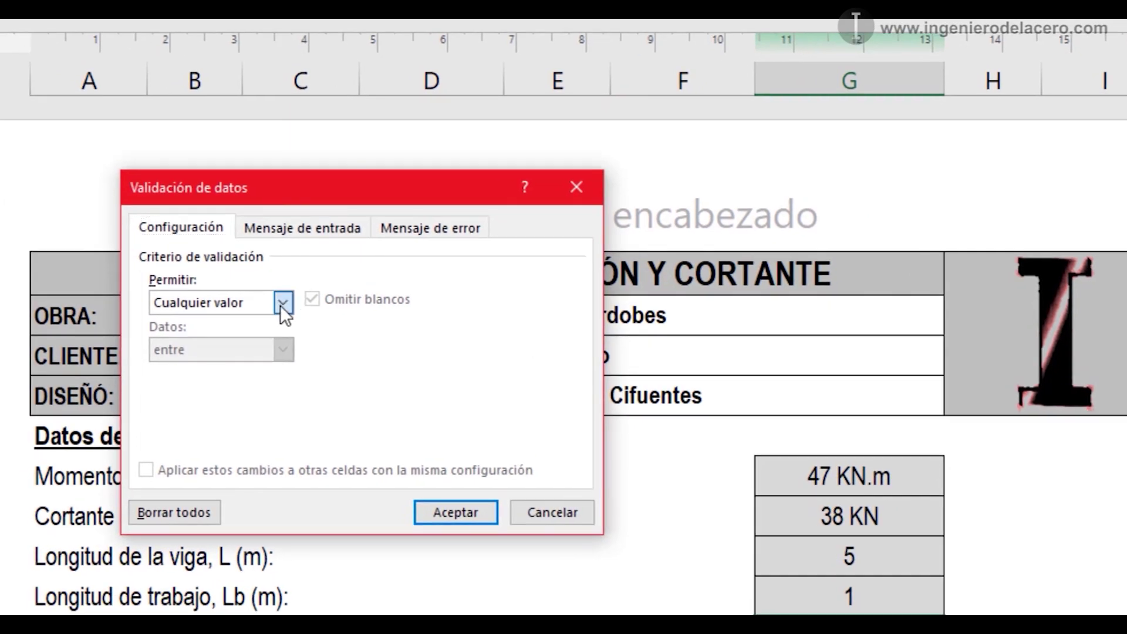
left_click(280, 305)
left_click(242, 367)
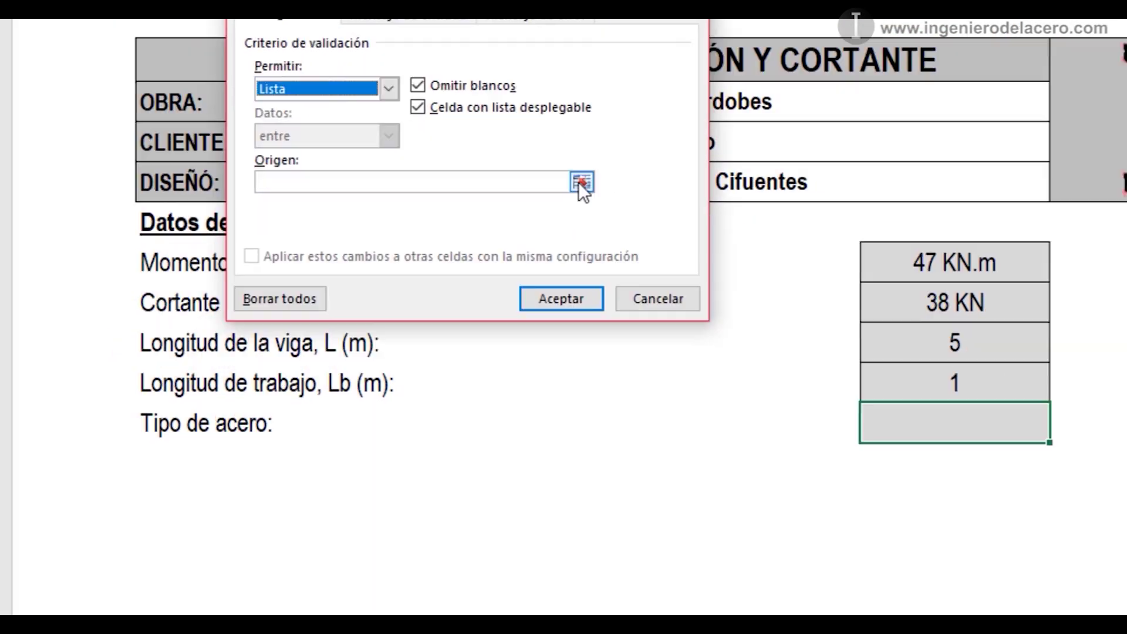
- Set the source of the validation list to A2:A13 on the Tipos de acero sheet and apply the validation
left_click(475, 396)
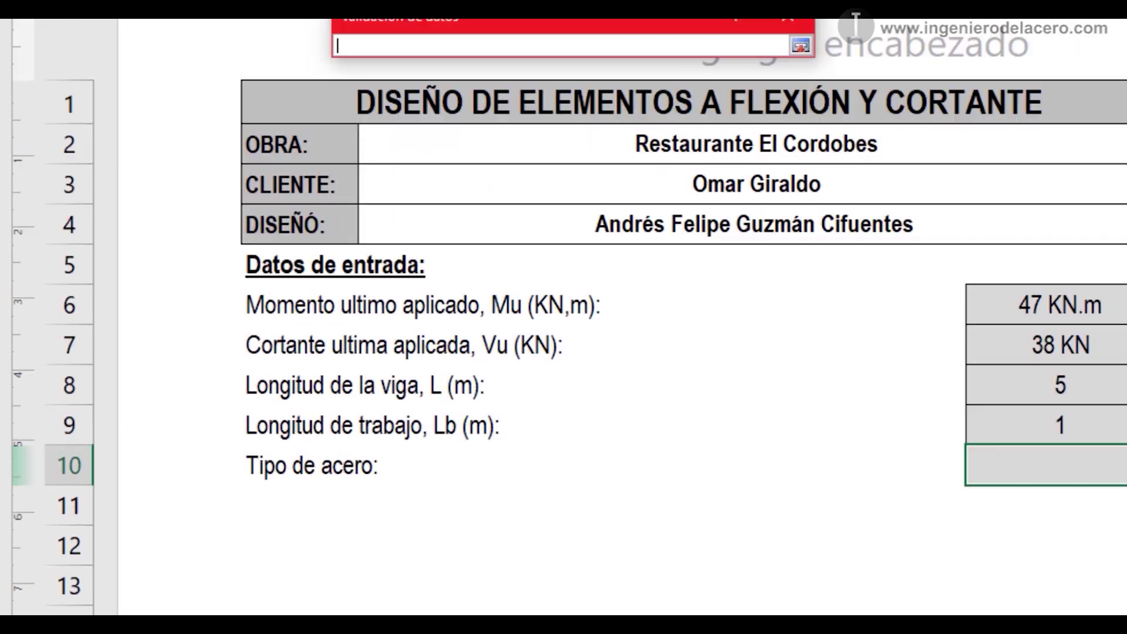
left_click(351, 523)
left_click_drag(156, 119, 147, 433)
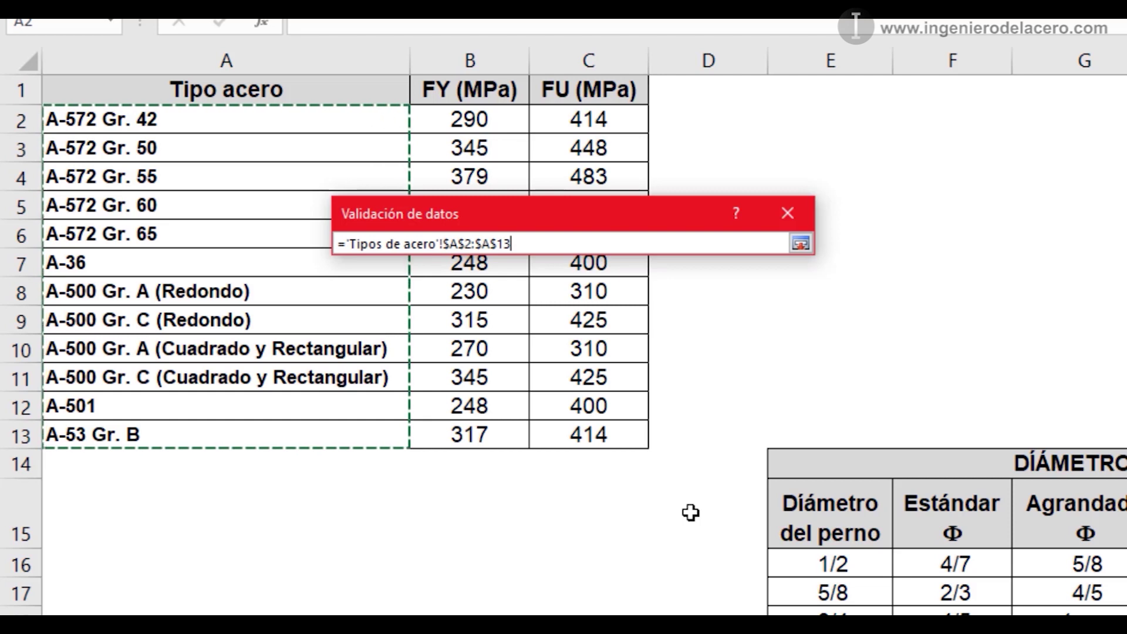
key("Return")
left_click(667, 539)
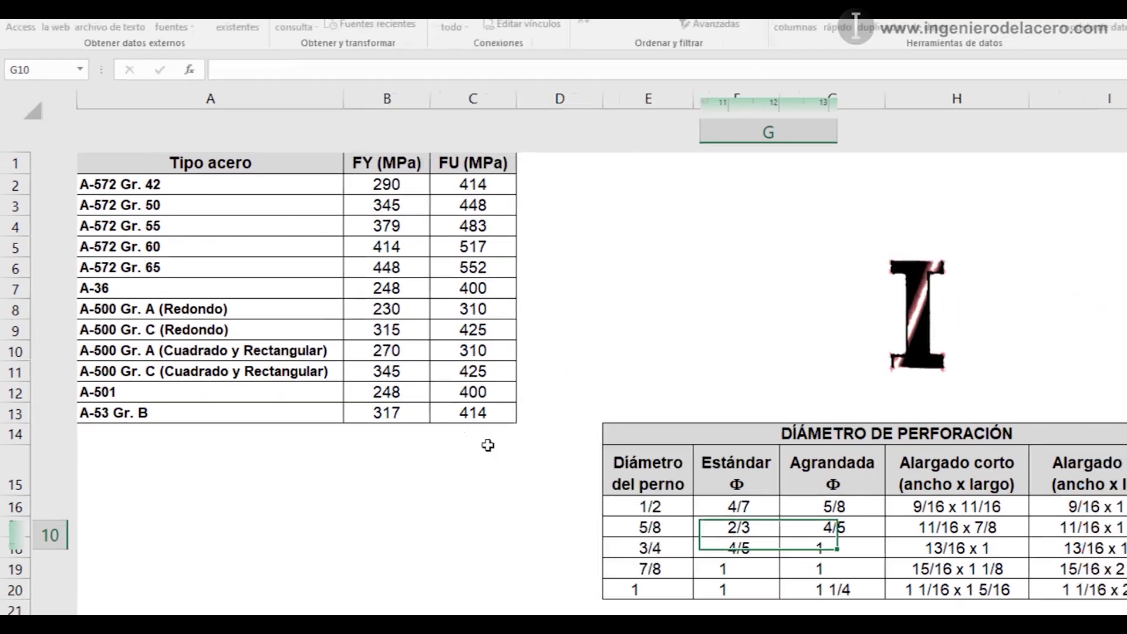
- Choose A-572 Gr. 50 as the steel type in G10
left_click(598, 441)
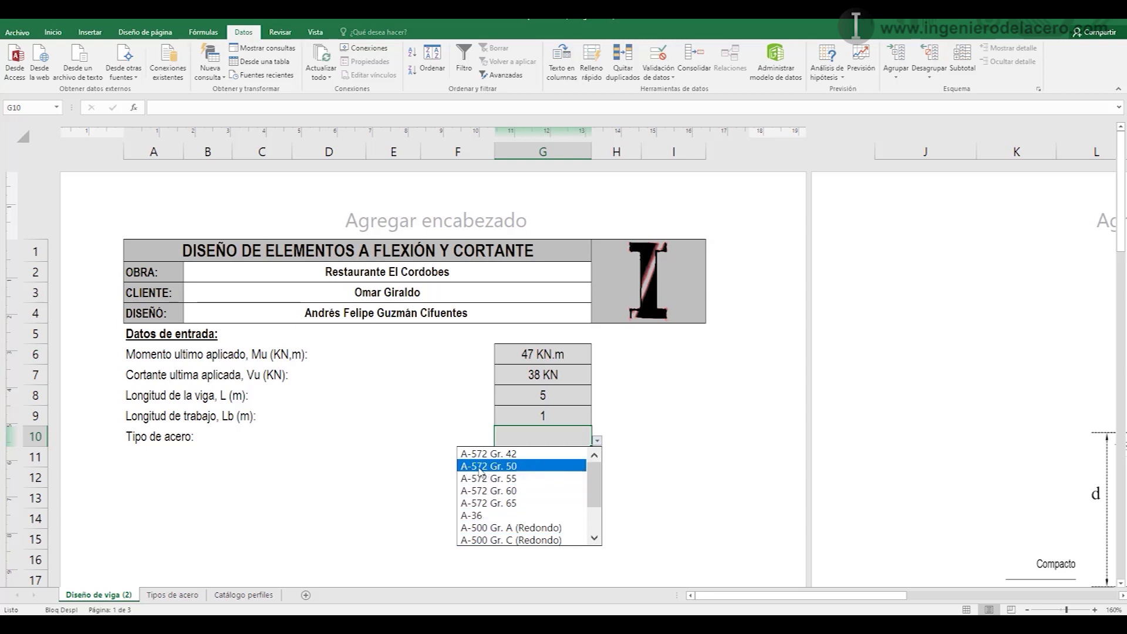
left_click(527, 466)
key("Return")
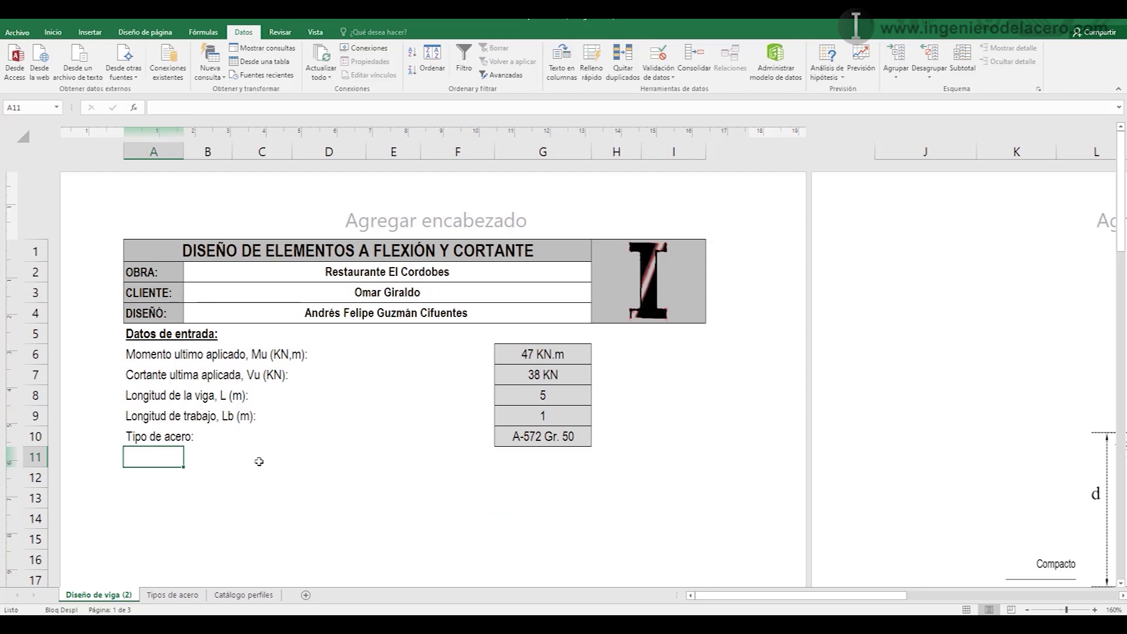
- Add the label "Esfuerzo de fluencia del acero, Fy (Mpa):" in A11 and apply a white fill to cell G11
type("Esfuer")
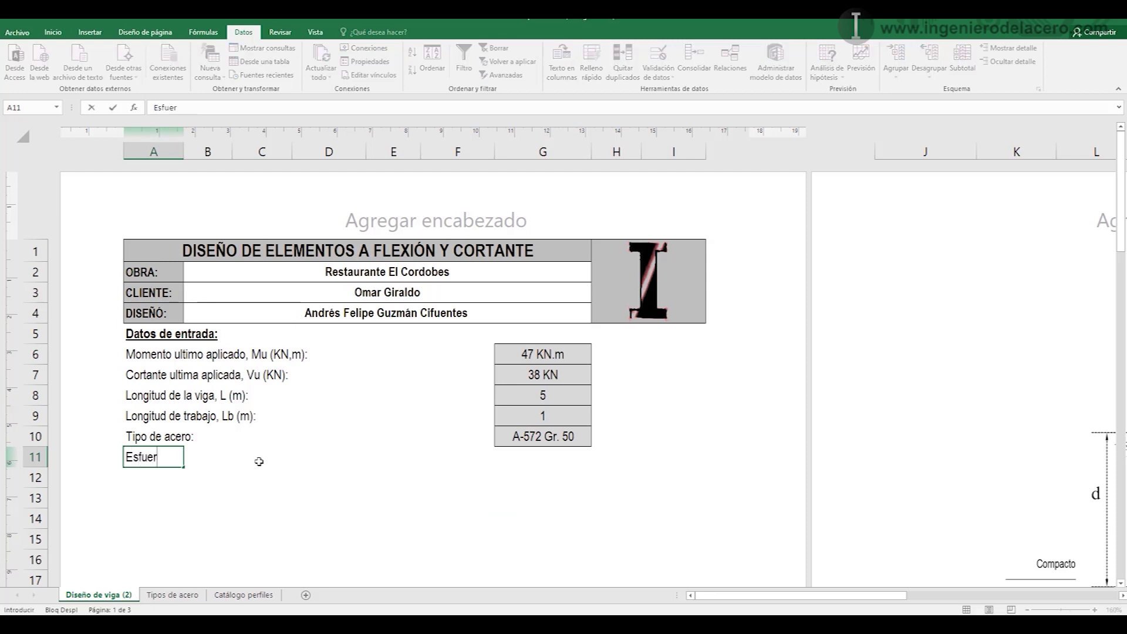
type("zo de fluencia del acero,")
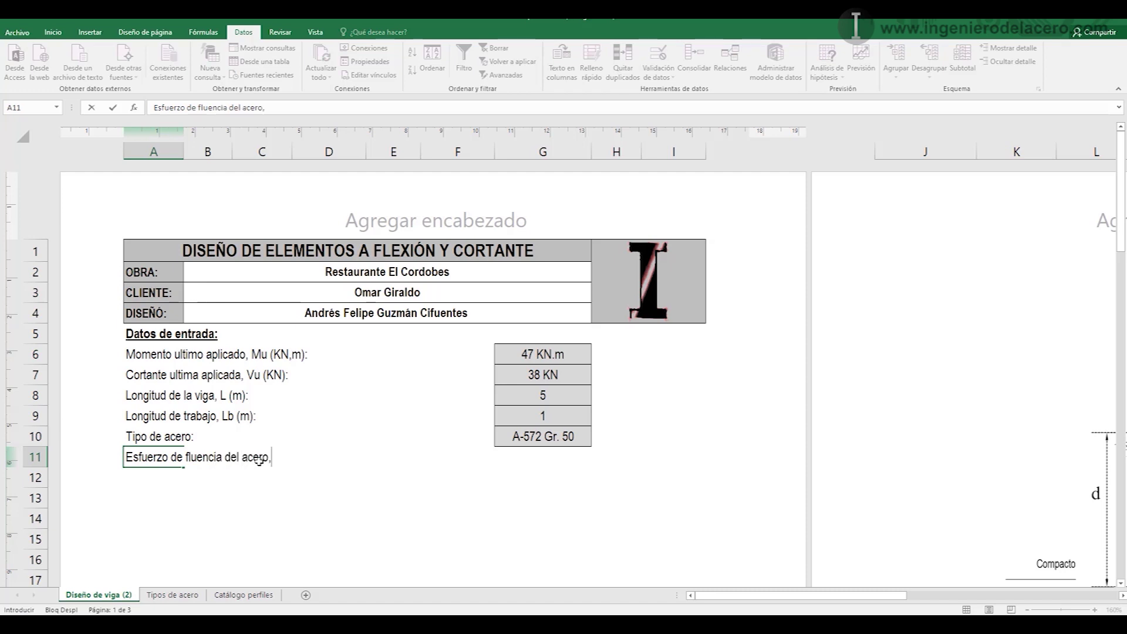
type(" Fy (Mpa):")
key("Tab")
left_click(53, 32)
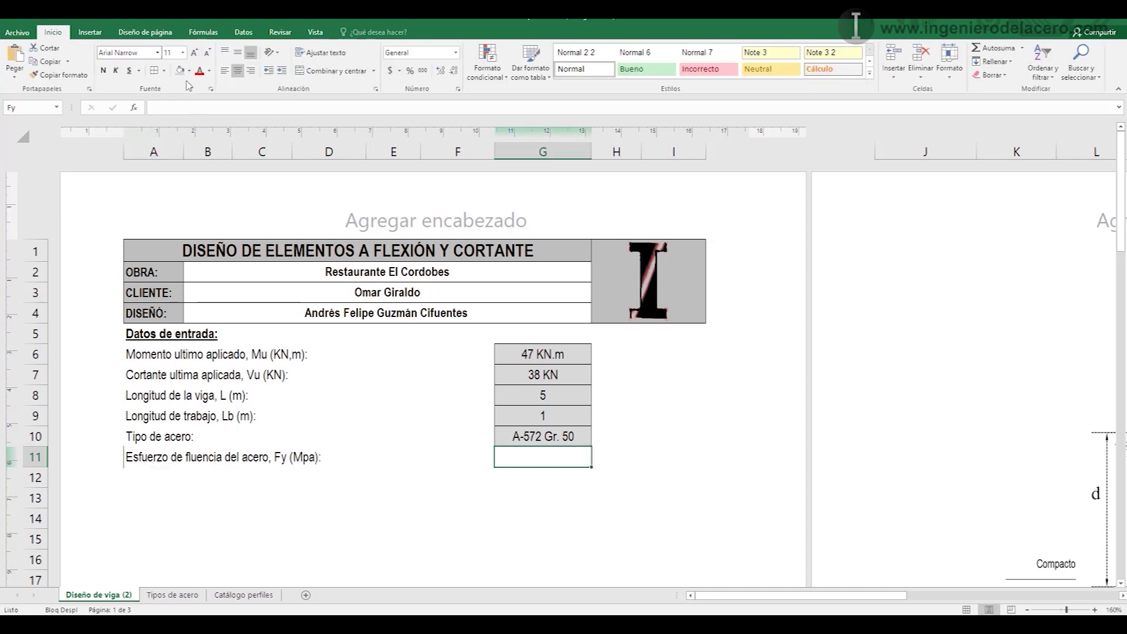
left_click(189, 70)
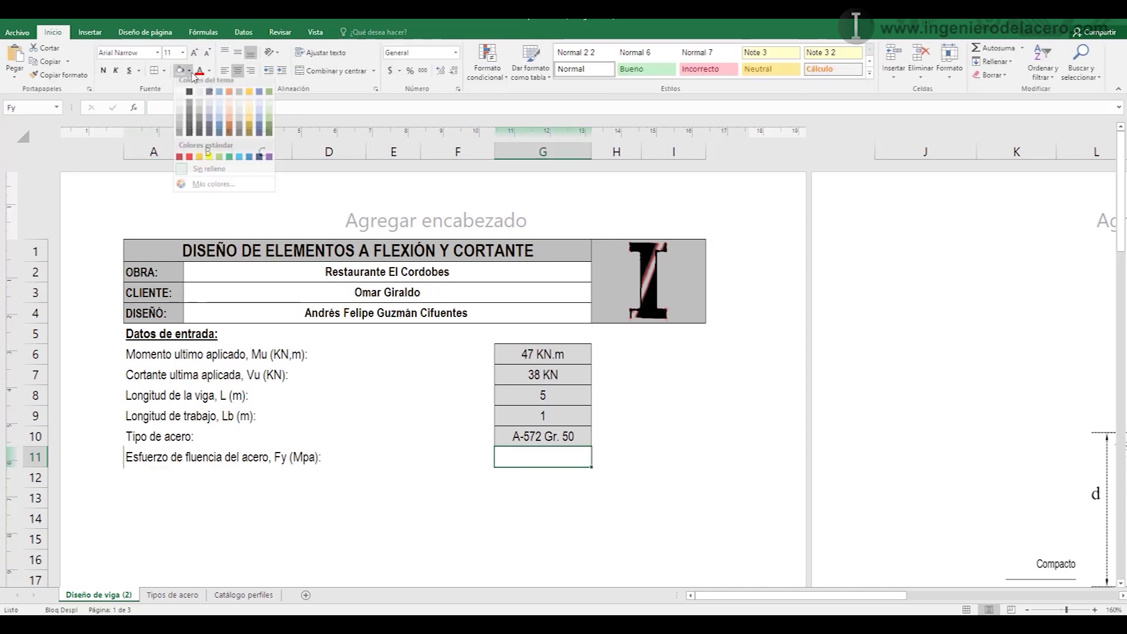
left_click(182, 98)
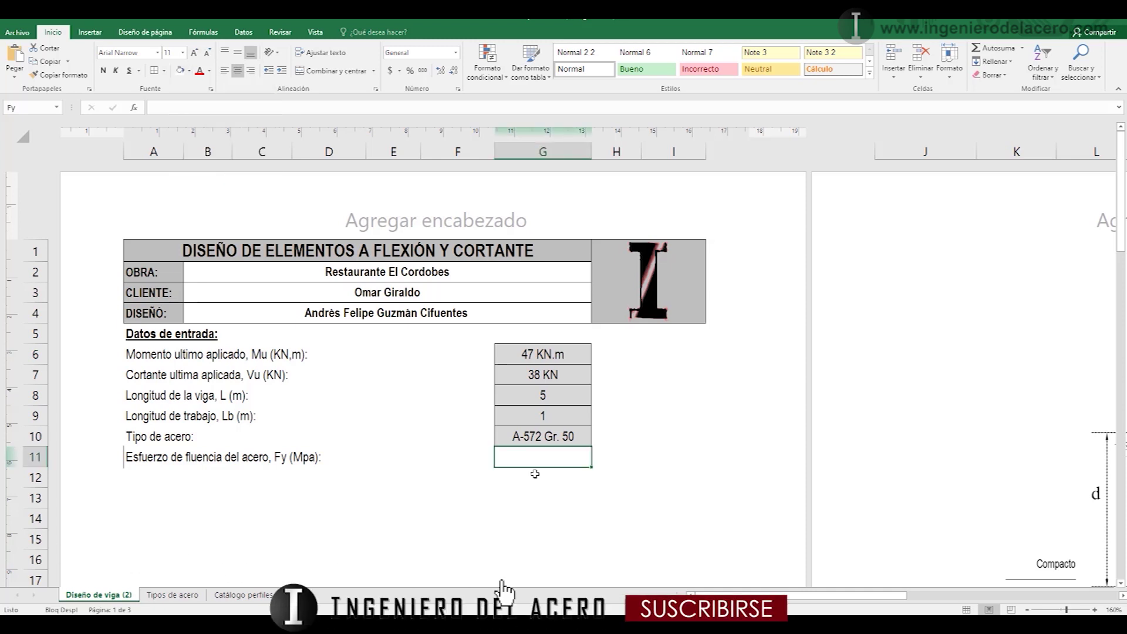
- Start a BUSCARV formula in G11 that looks up G10 in the range A2:C13 of the Tipos de acero sheet
type("=")
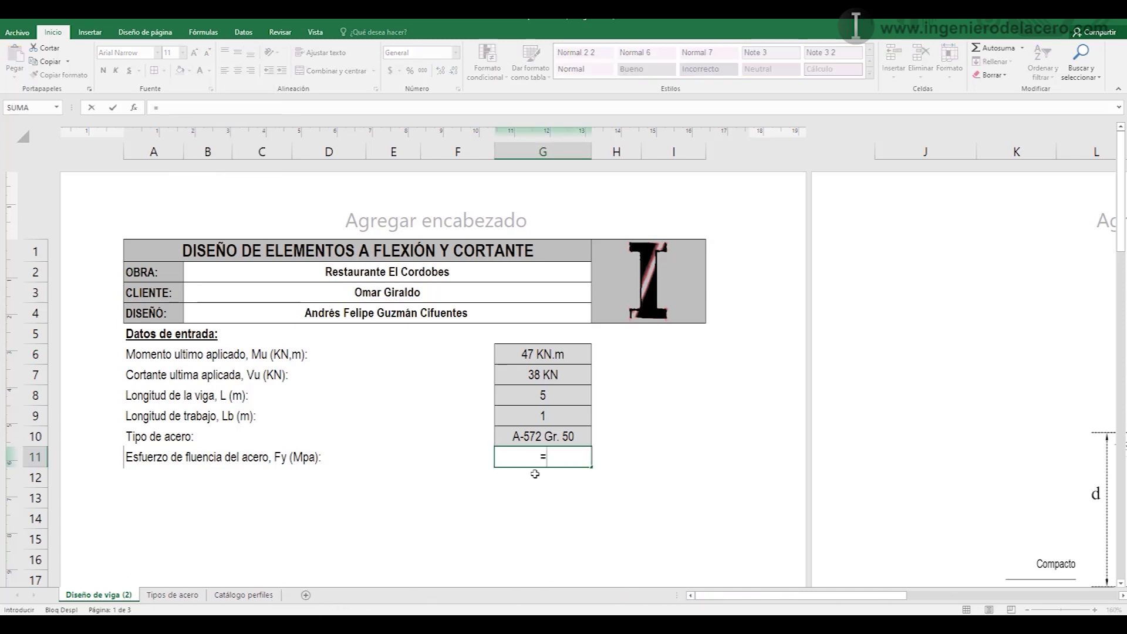
type("bus")
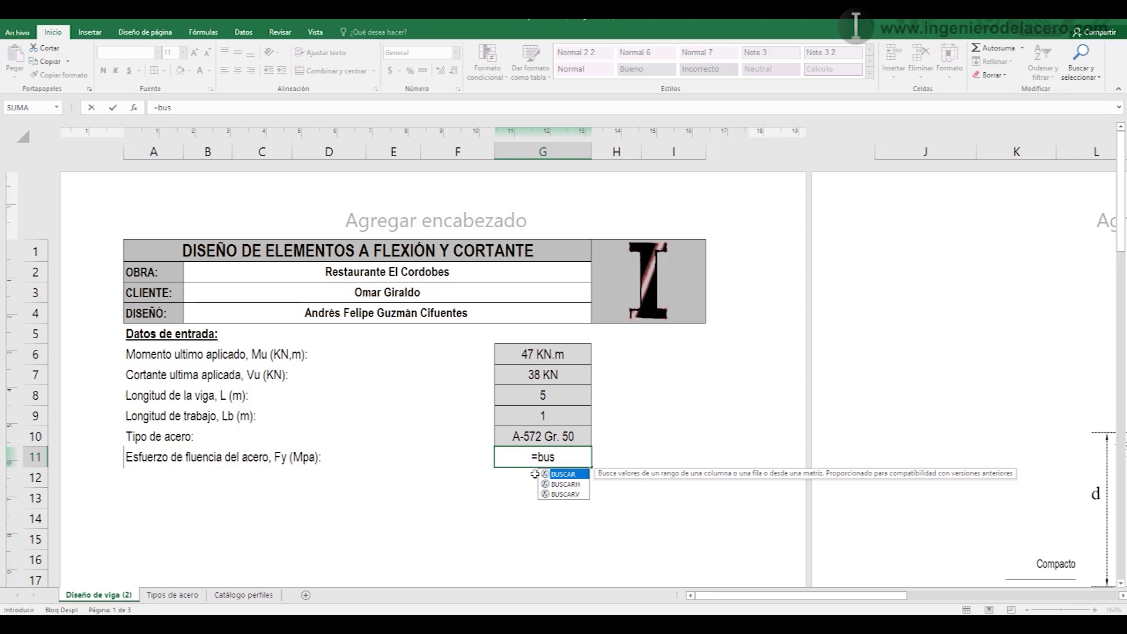
double_click(565, 494)
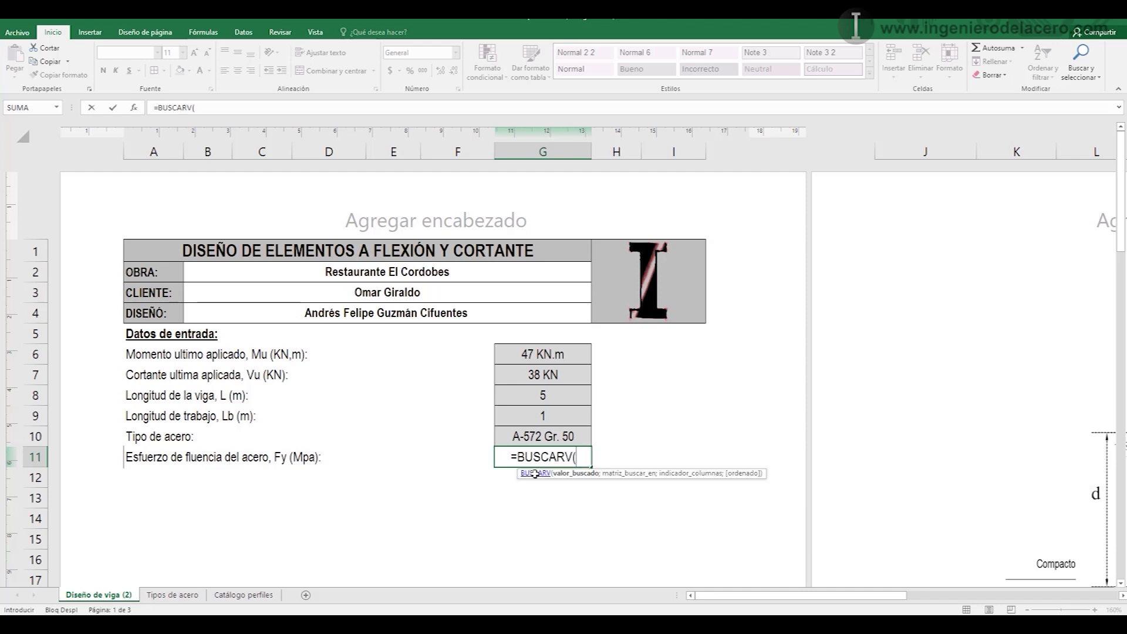
left_click(561, 434)
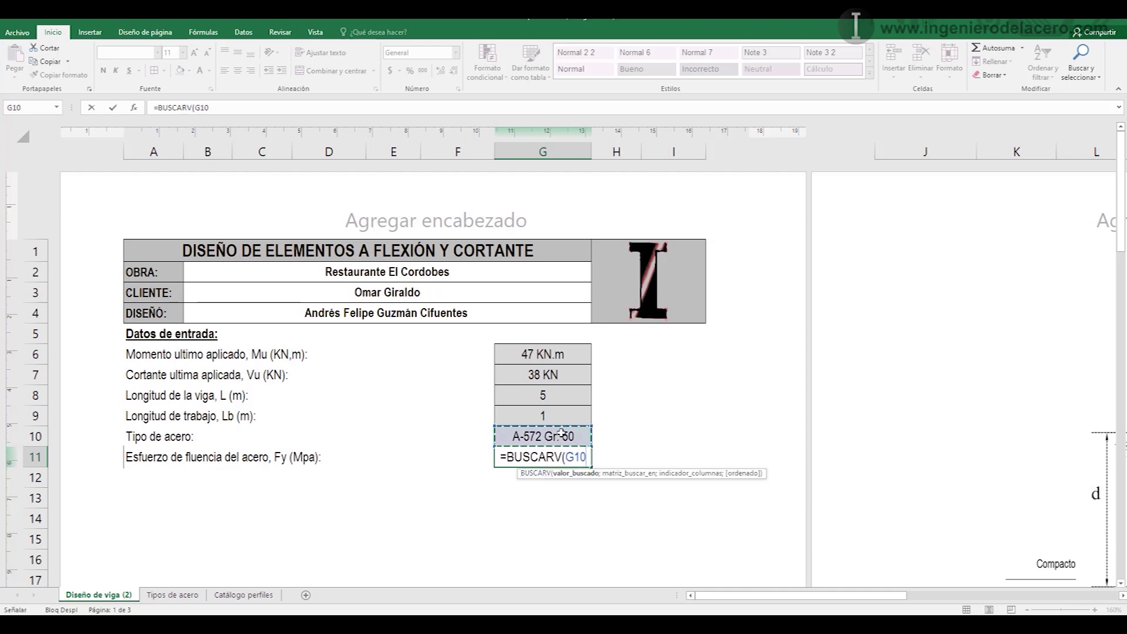
type(";")
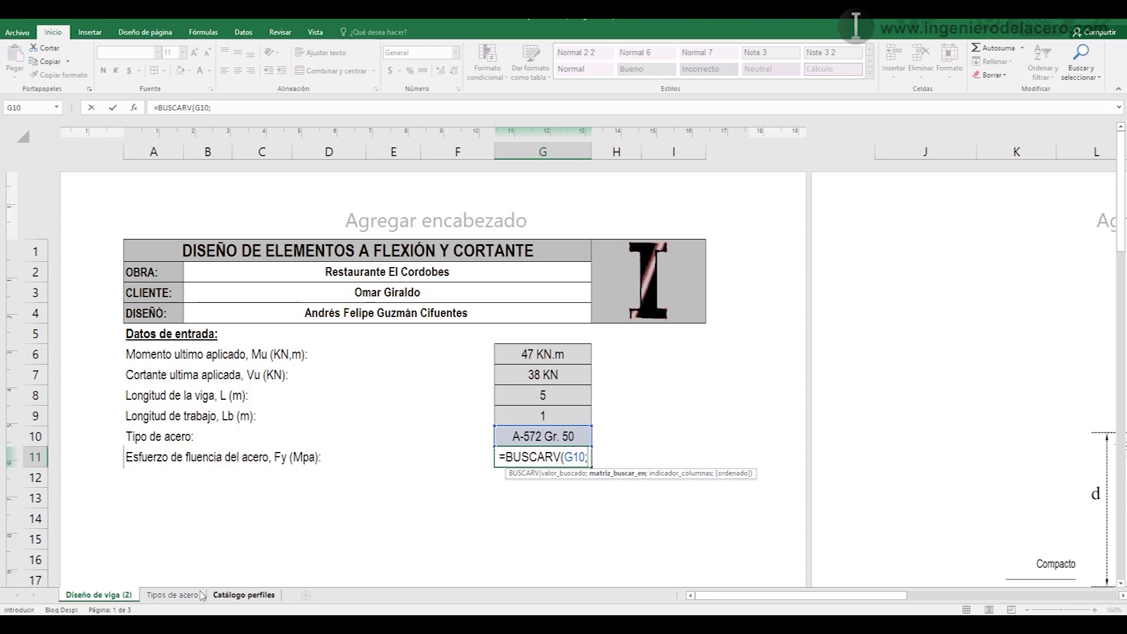
left_click(201, 596)
left_click(53, 156)
left_click_drag(88, 173, 327, 331)
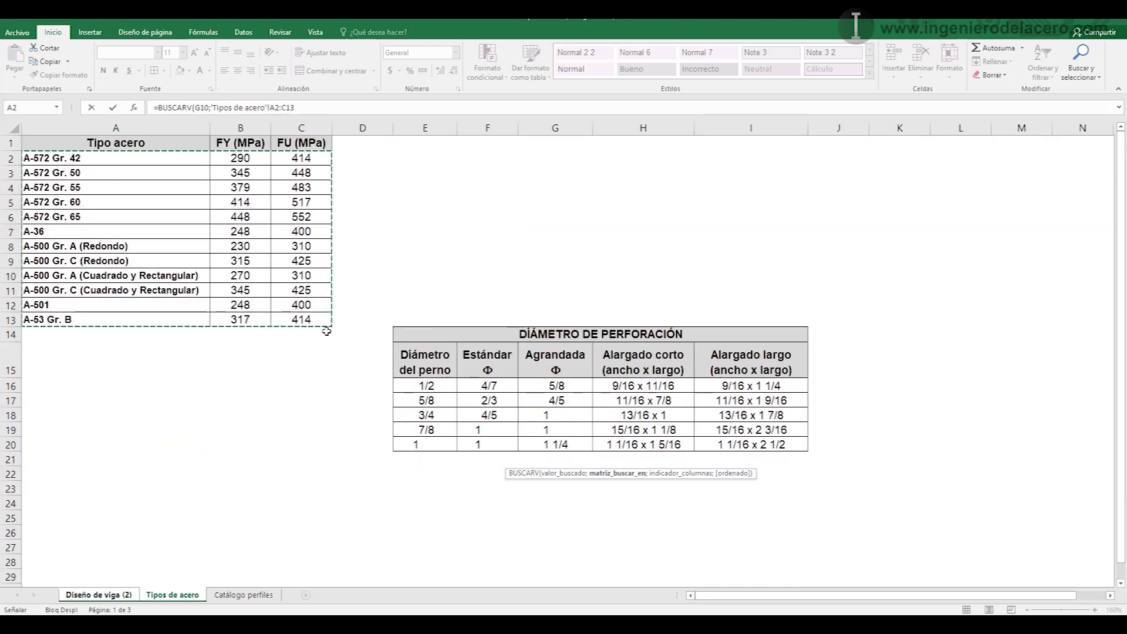
type(";")
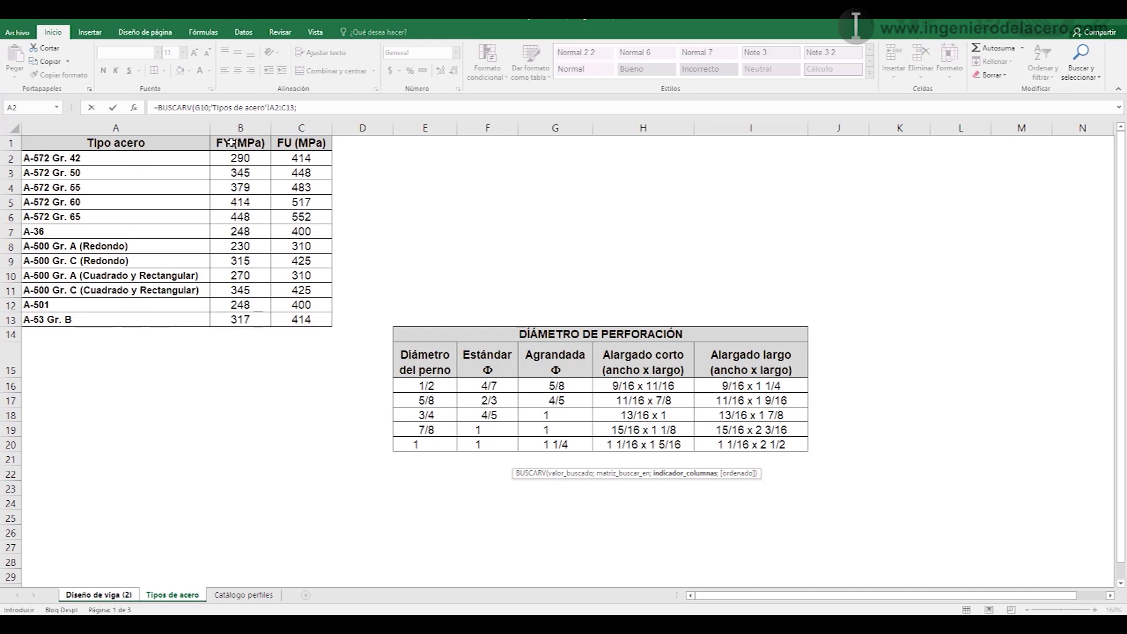
- Complete the BUSCARV formula in G11 with column index 2 and exact match FALSO, and display the result without decimals
left_click(313, 110)
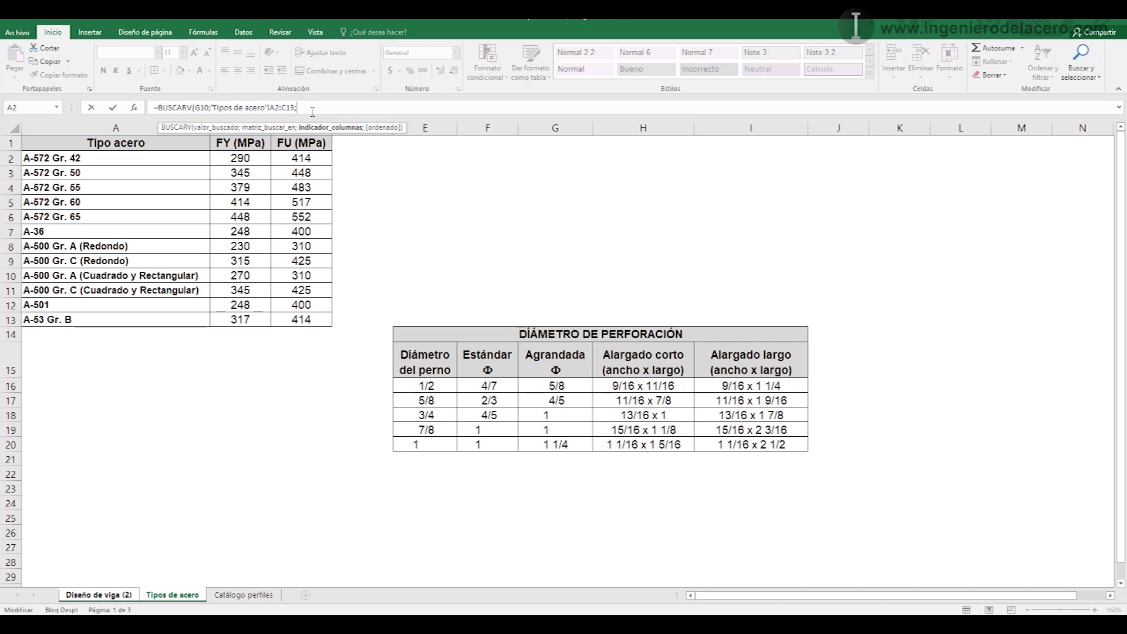
type(";")
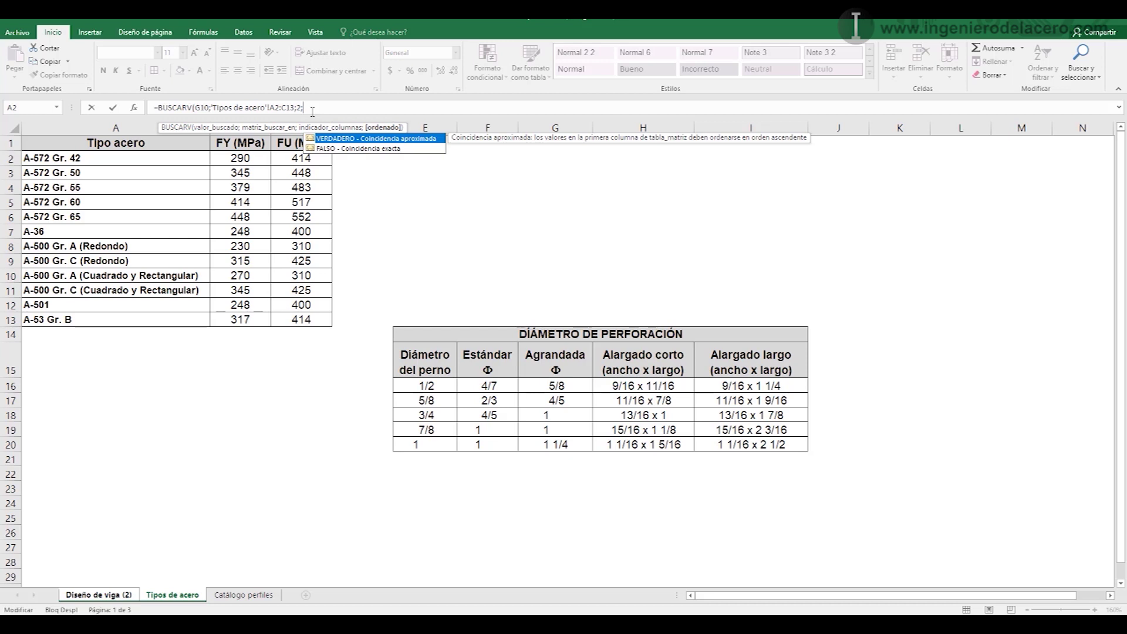
key("Down")
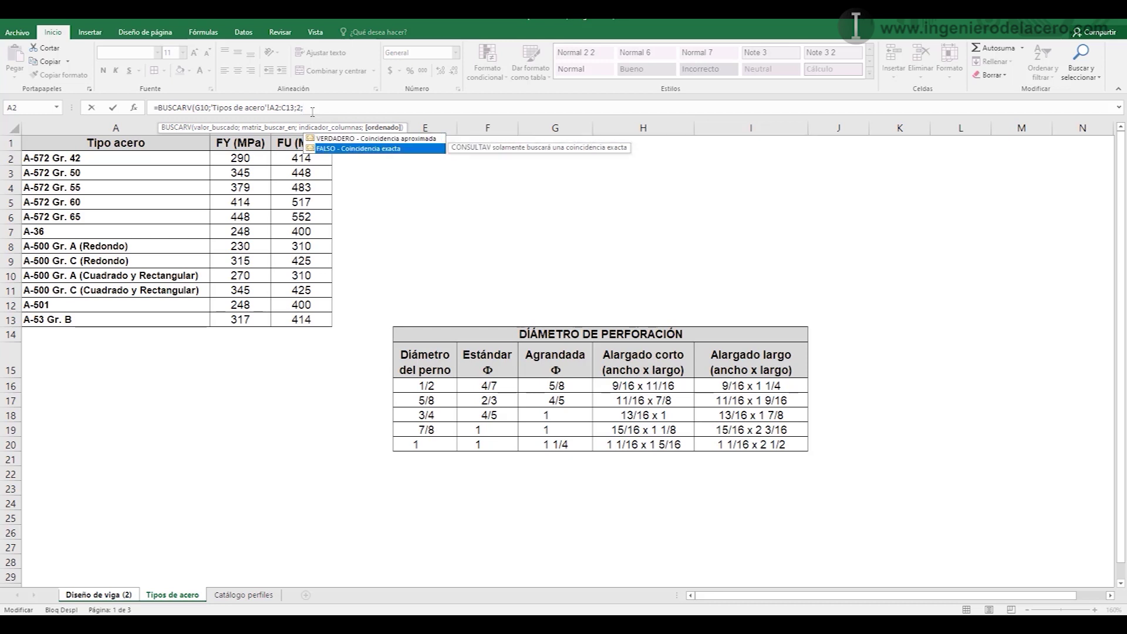
key("Tab")
type(")")
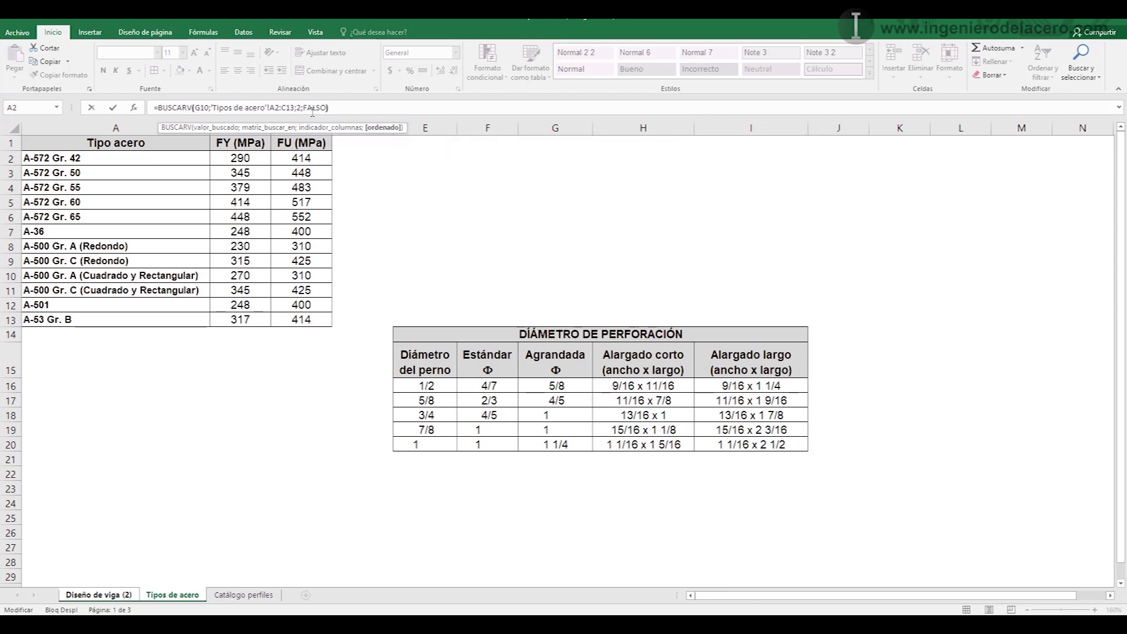
key("Return")
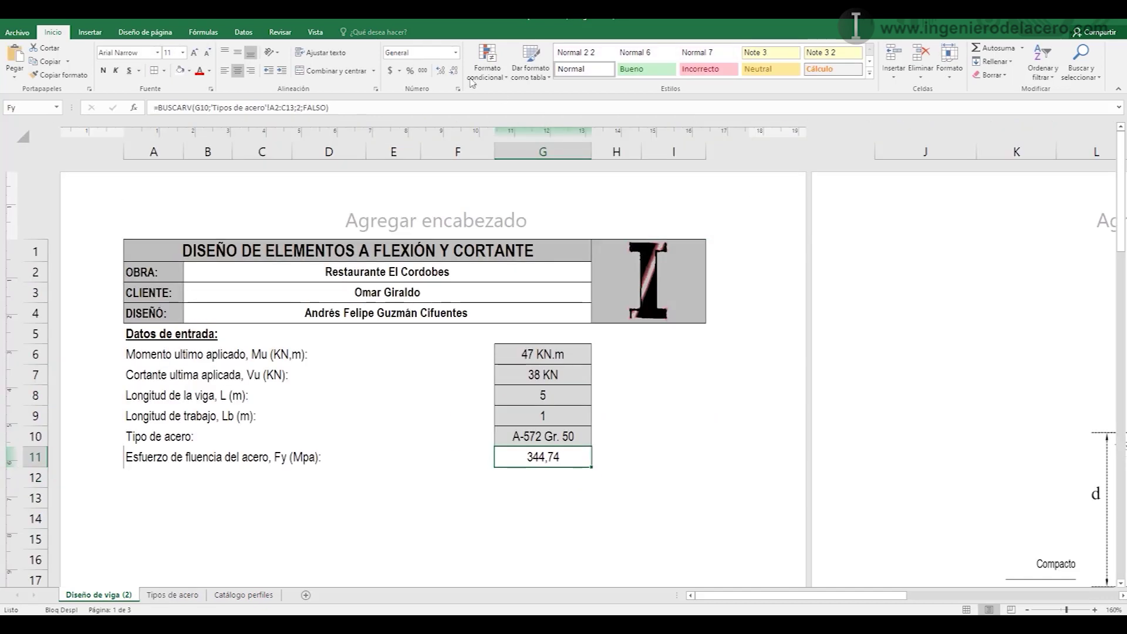
double_click(453, 72)
- Add the label "Módulo elástico del acero, Es (Mpa):" in A12
left_click(140, 475)
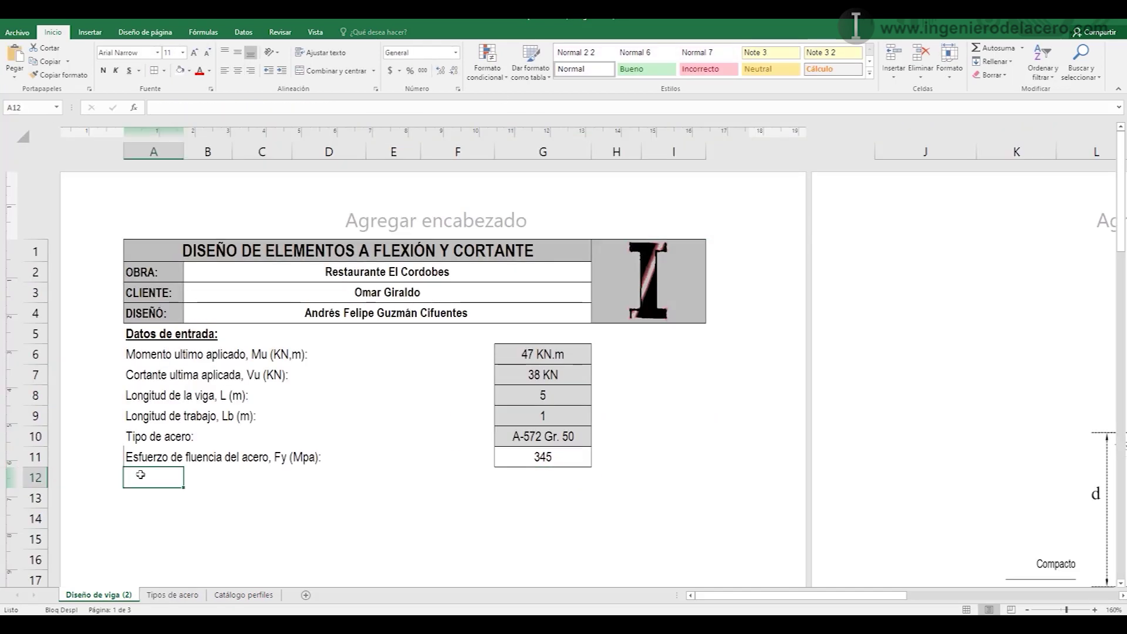
type("Módulo")
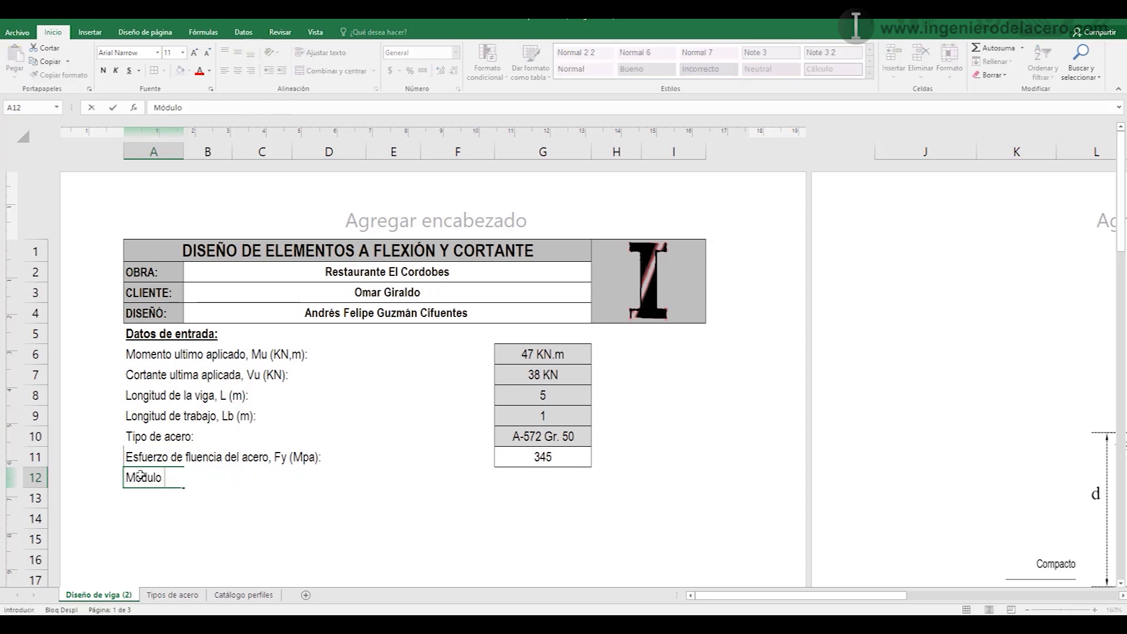
type(" elástico del acero")
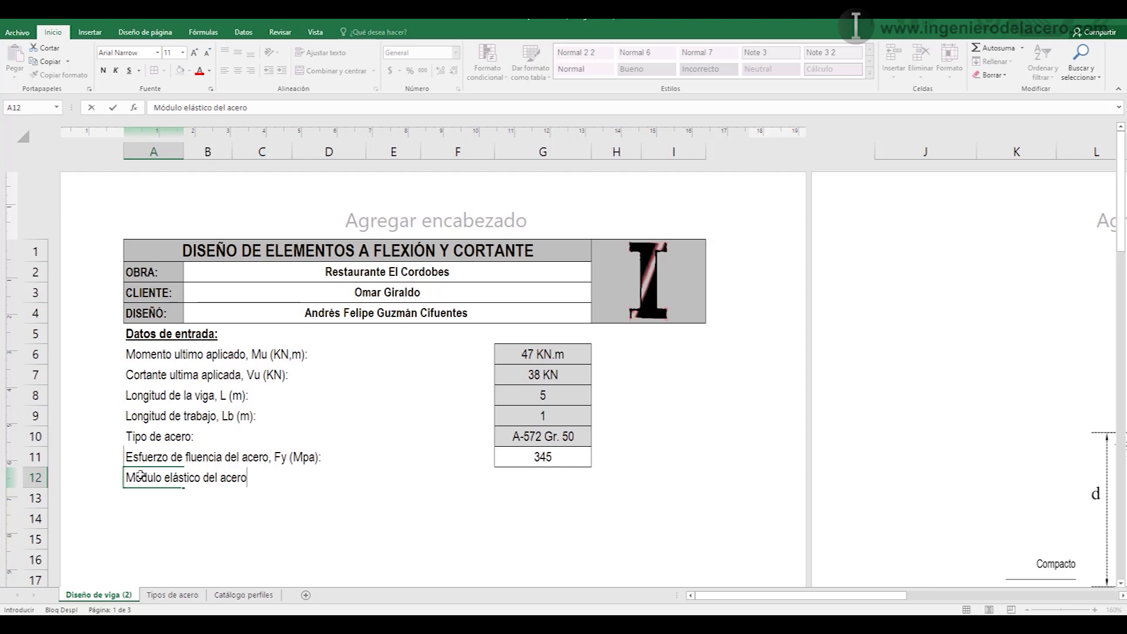
type(", Es (Mpa):")
- Apply the custom number format 0" MPa" to the yield stress cell G11
left_click(575, 456)
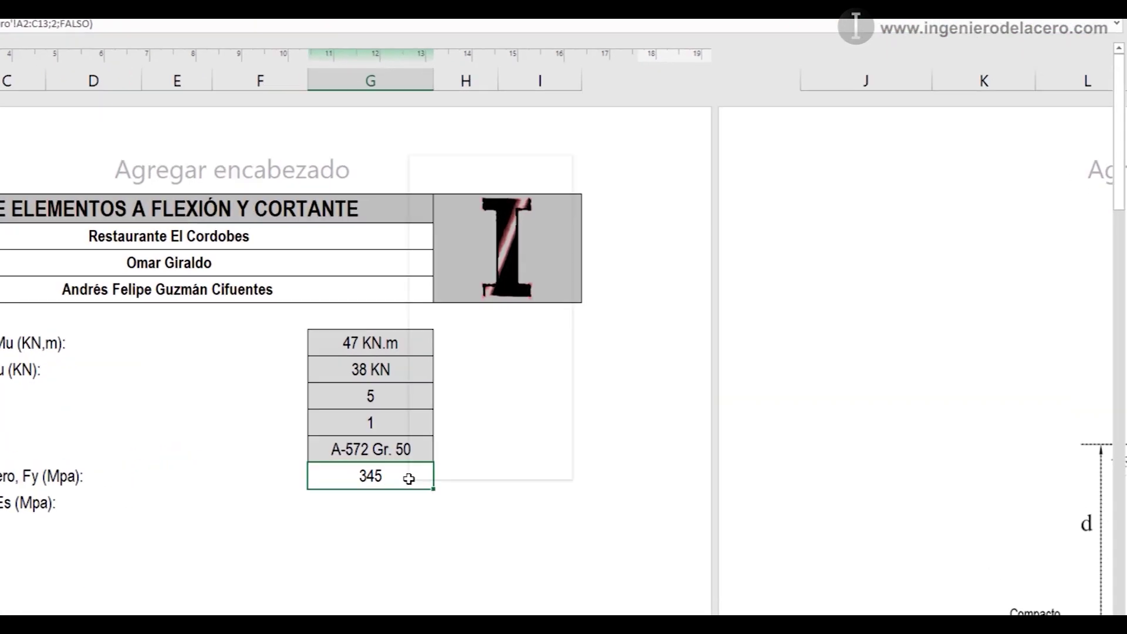
right_click(573, 456)
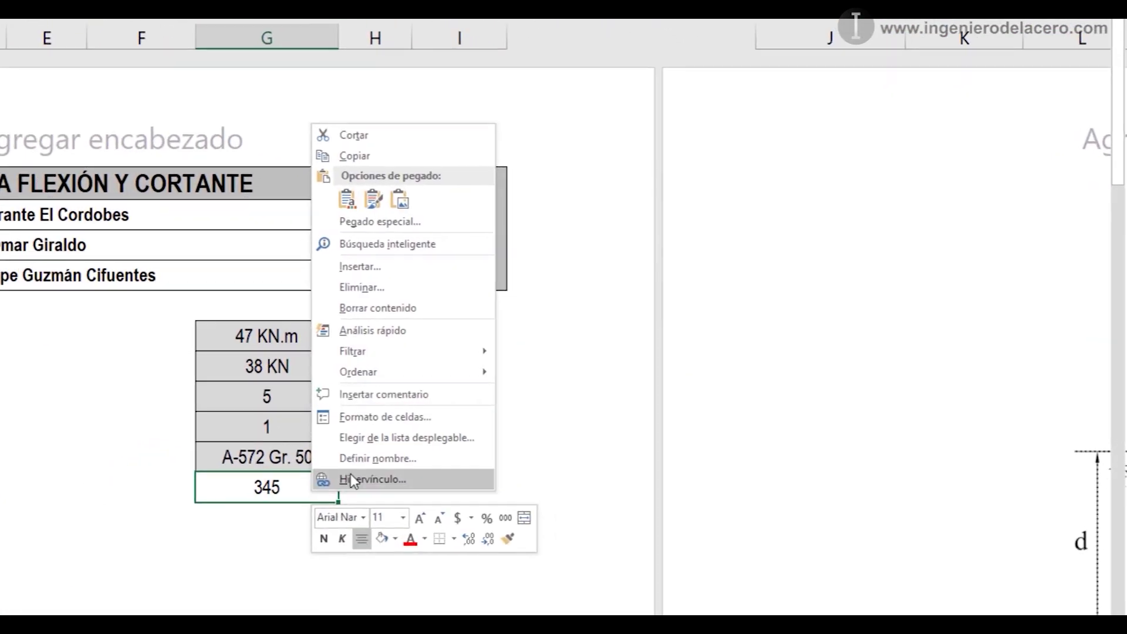
left_click(360, 418)
left_click(176, 411)
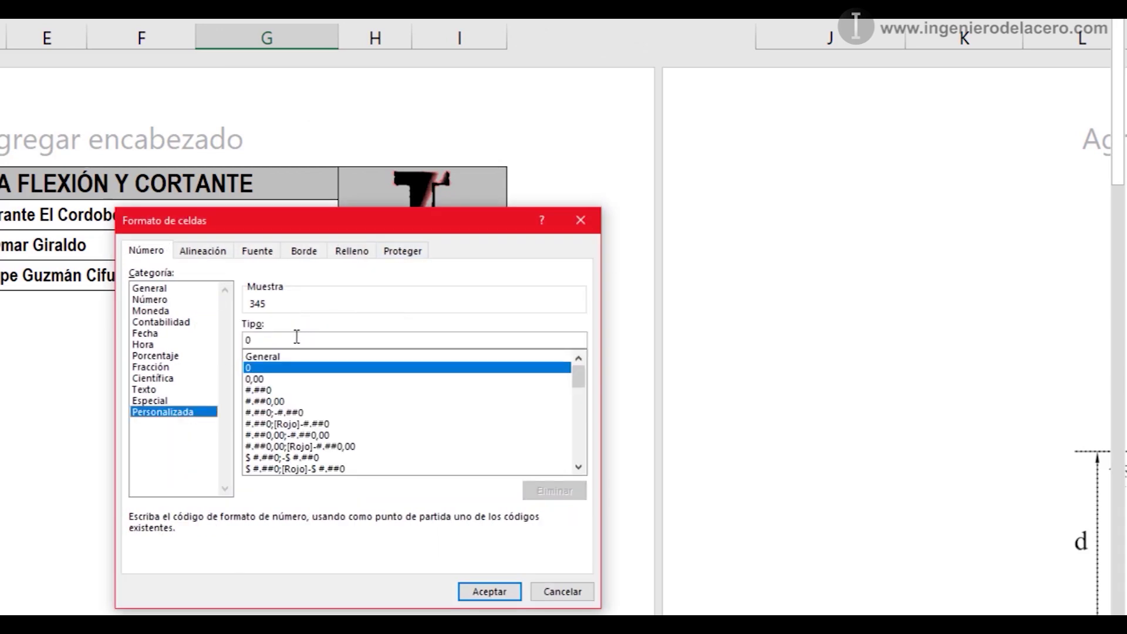
left_click(278, 336)
type("\"")
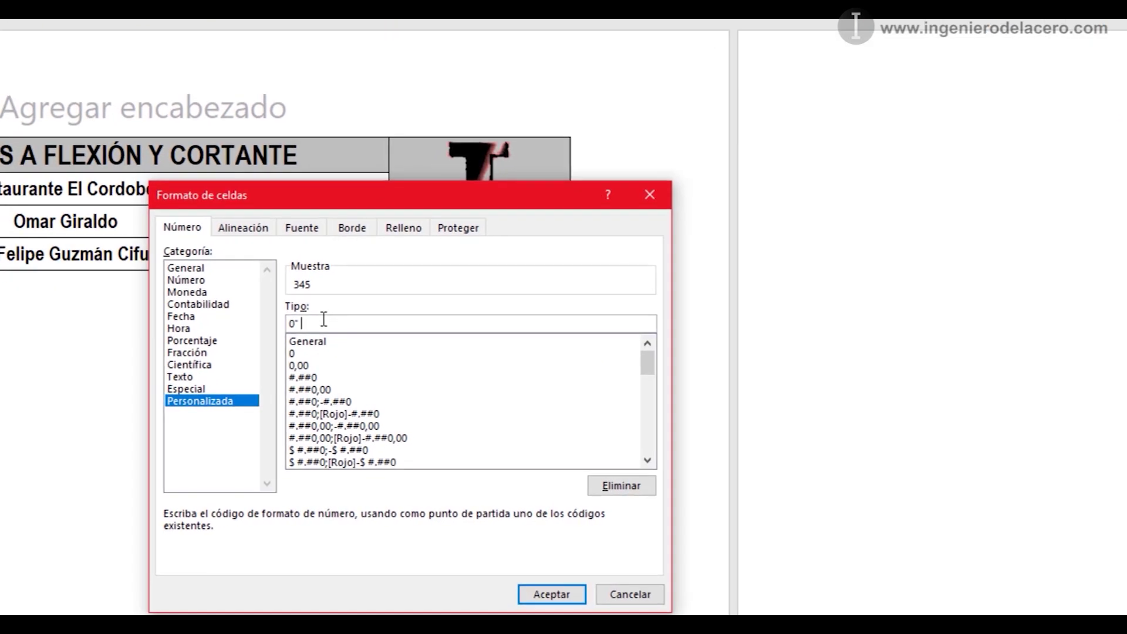
type(" MPa\"")
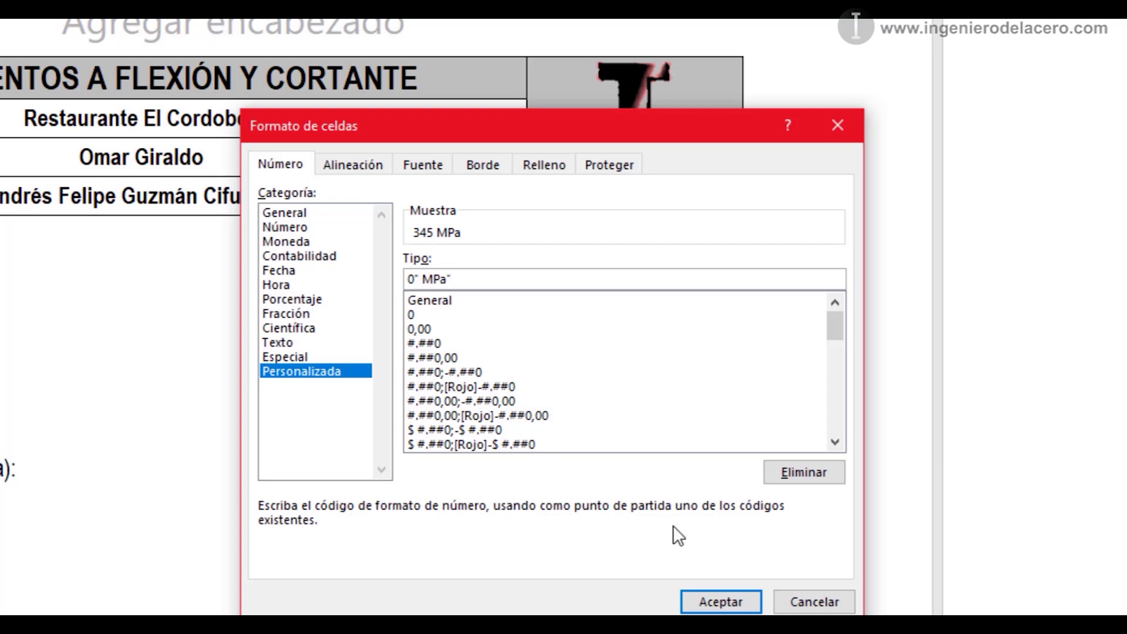
left_click(707, 596)
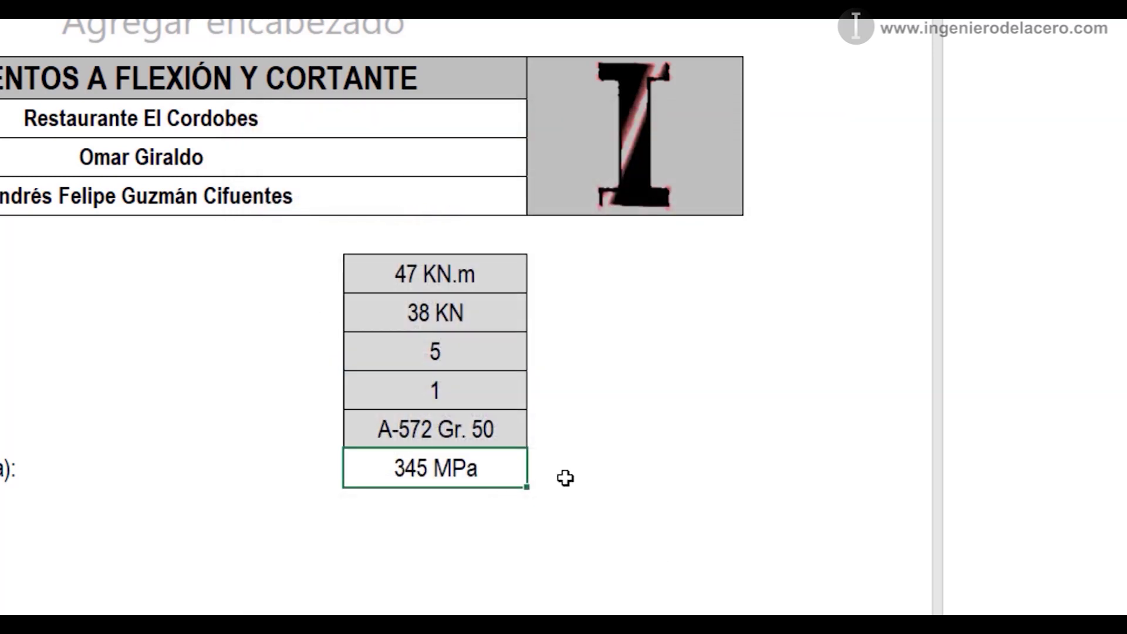
- Fill G11 down to G12 to reuse its formatting, and replace the copied formula with the value 200000
left_click_drag(525, 506, 523, 519)
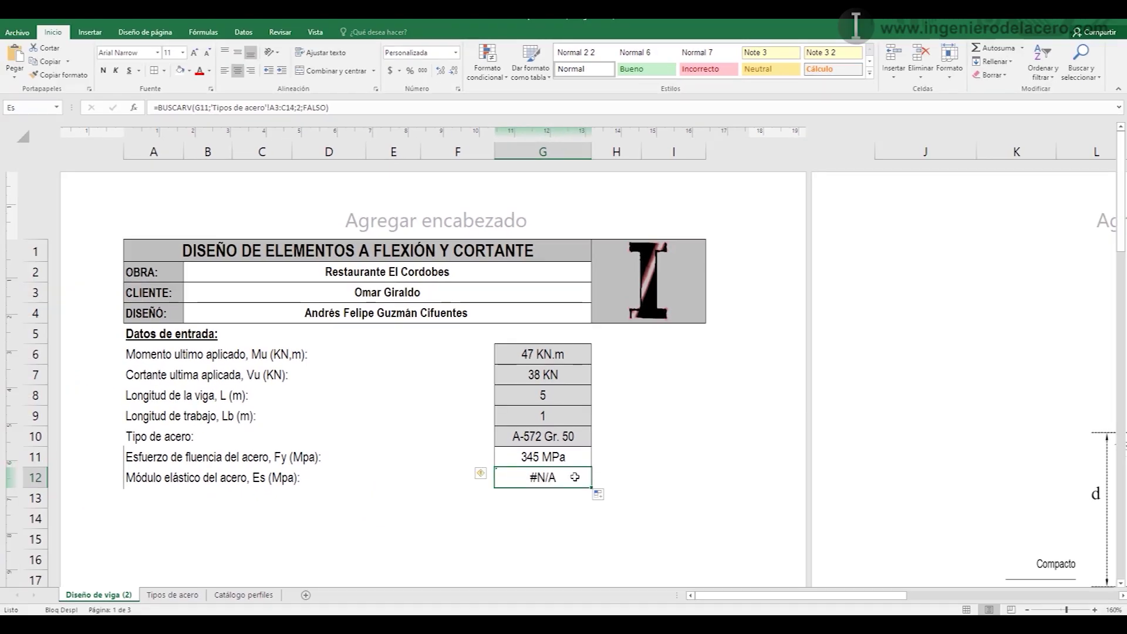
key("Delete")
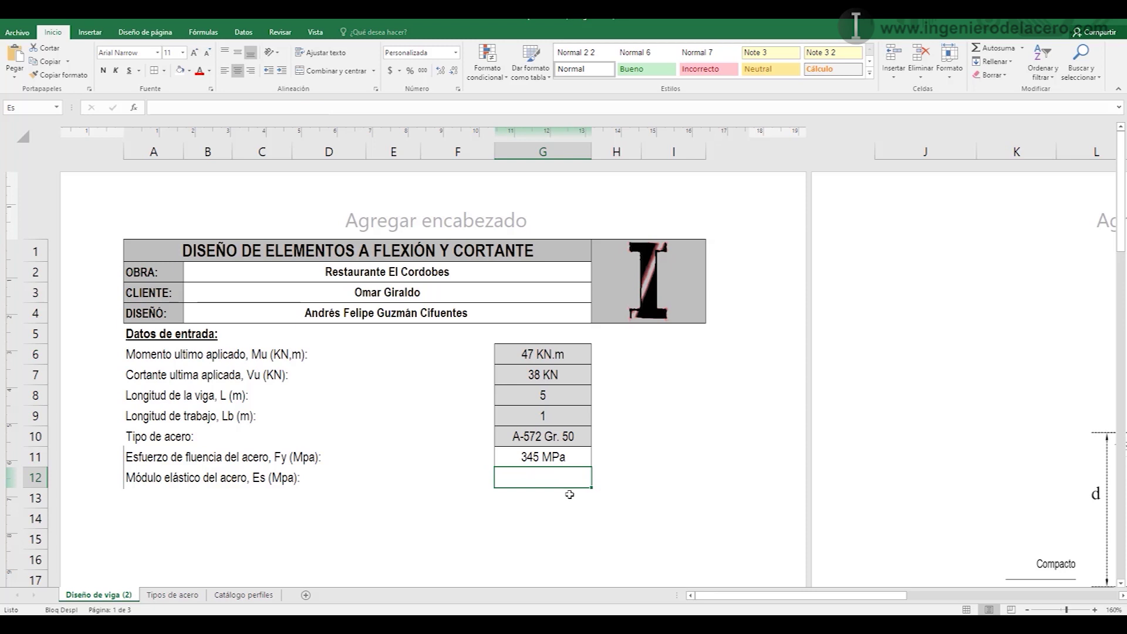
type("200000")
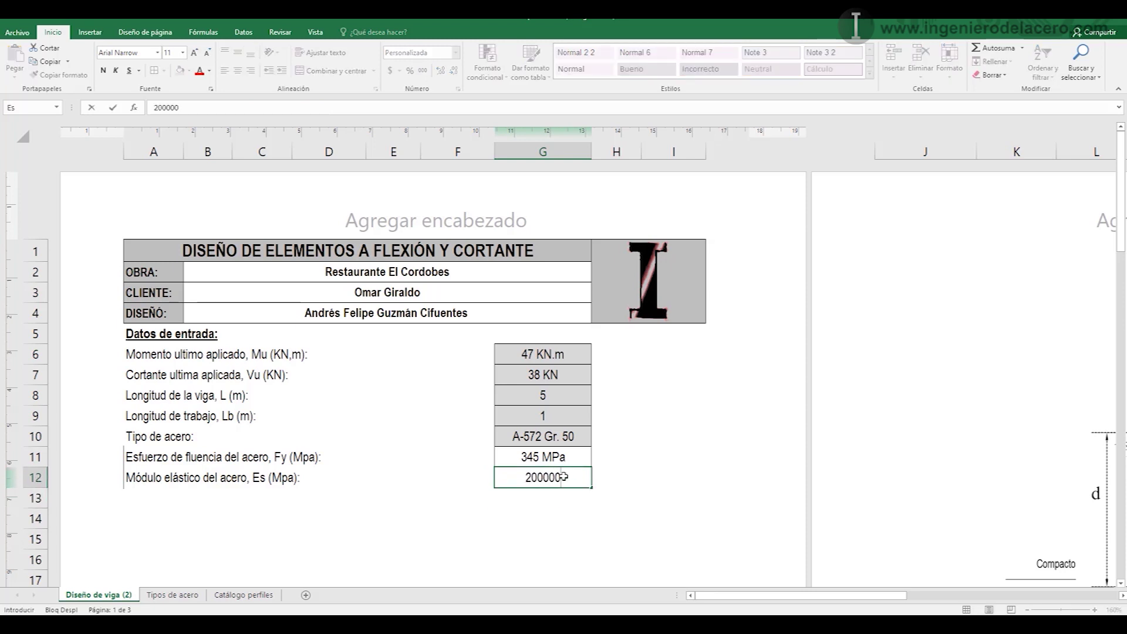
key("Return")
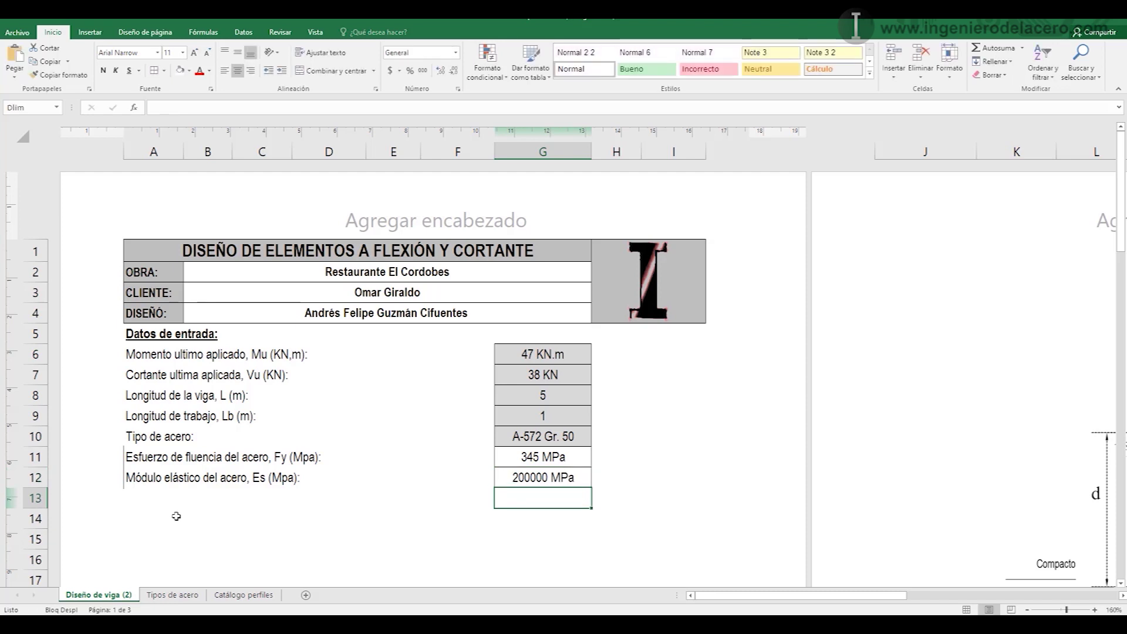
- Add the label "Deflexión limite, Dlim" in A13
left_click(174, 495)
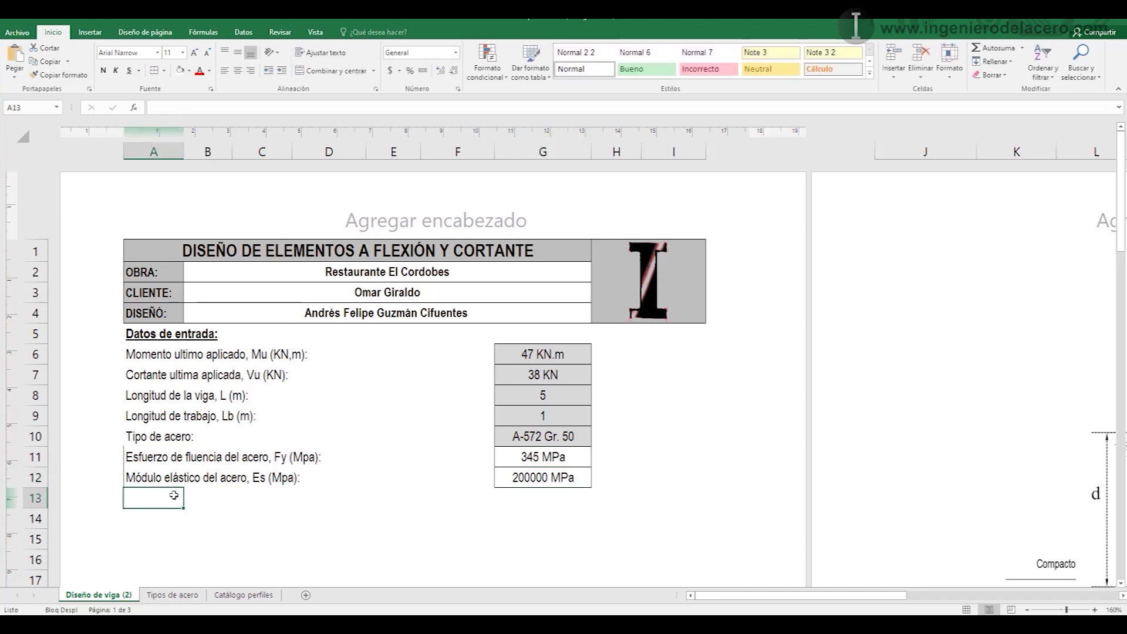
type("Deflexión limi")
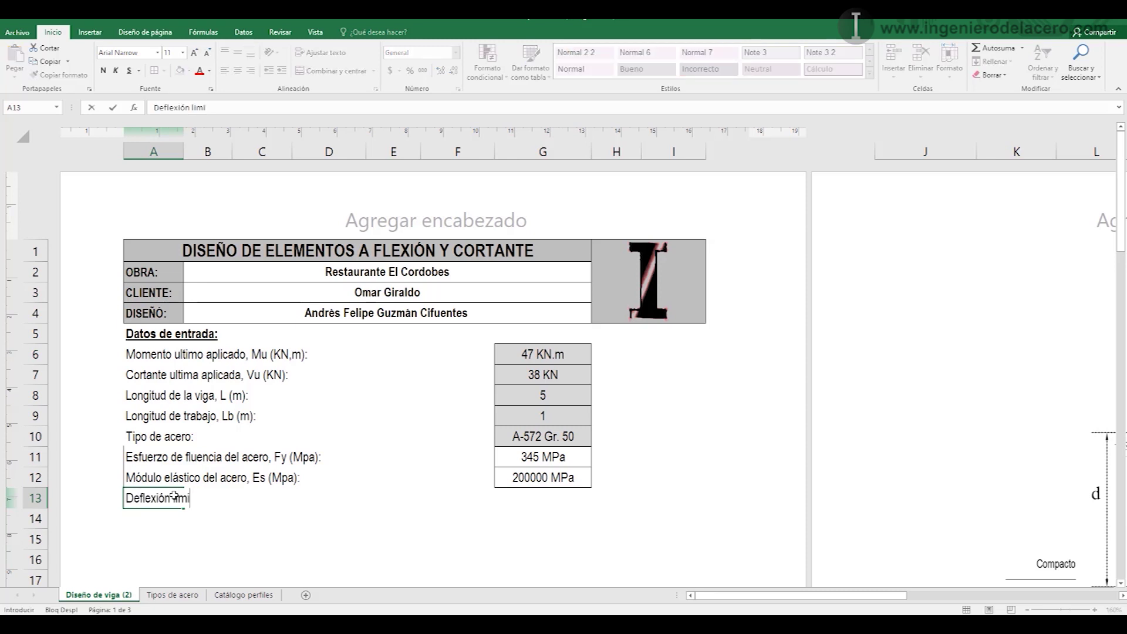
type("te, Dlim")
key("Return")
- Change the font of the letter D in "Dlim" in A13 to Symbol so it reads Δlim
left_click(170, 497)
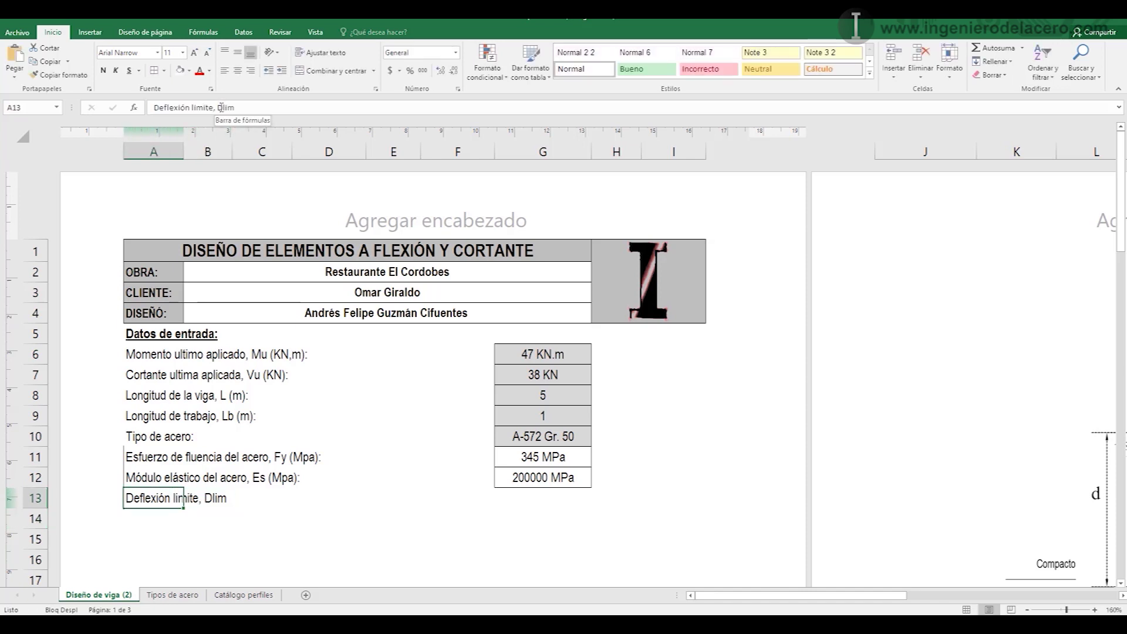
double_click(162, 500)
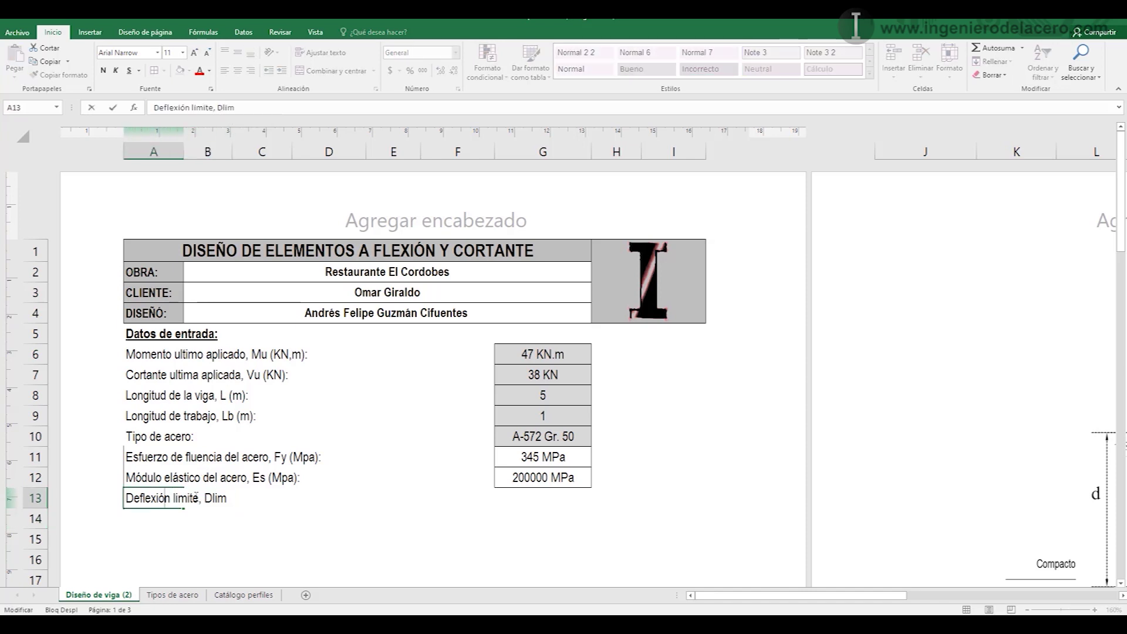
left_click_drag(212, 495, 205, 494)
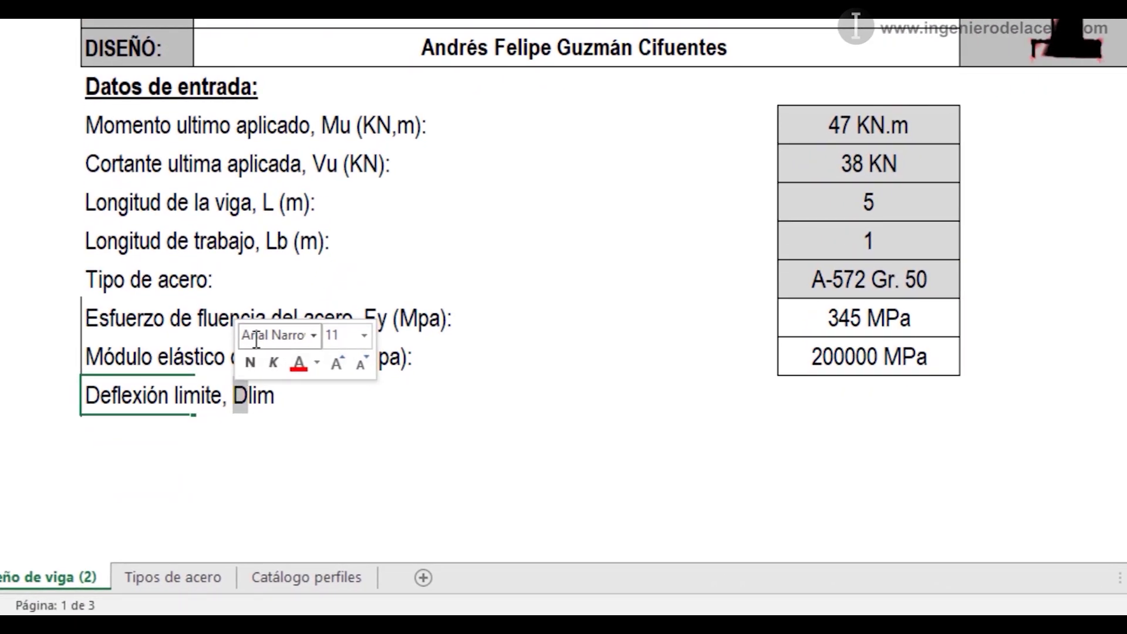
left_click(218, 463)
type("Symbol")
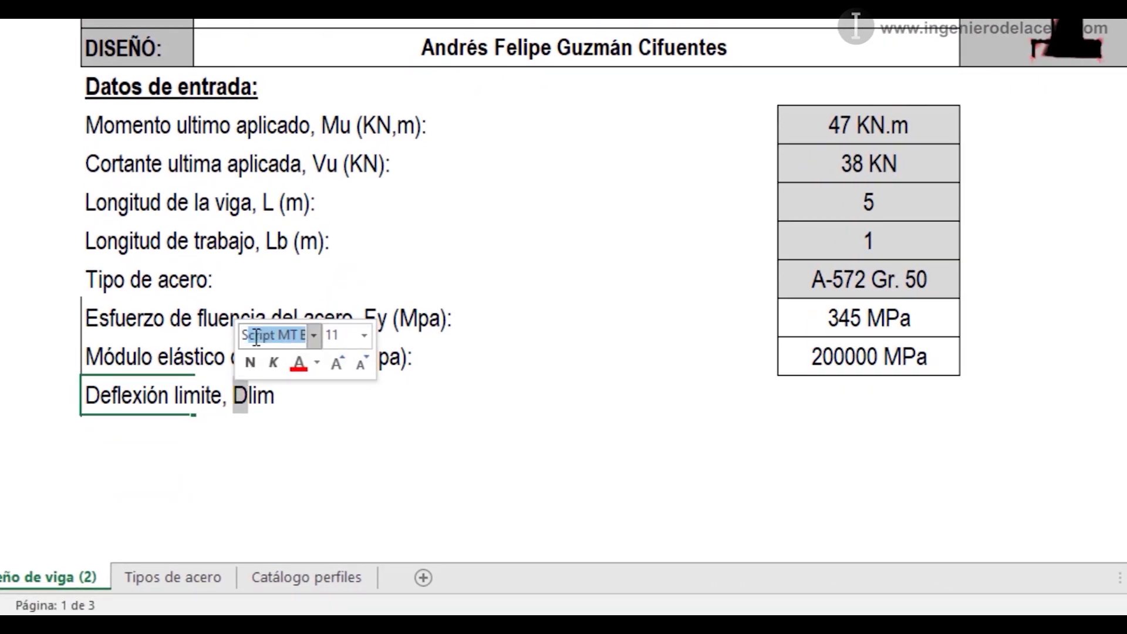
key("Return")
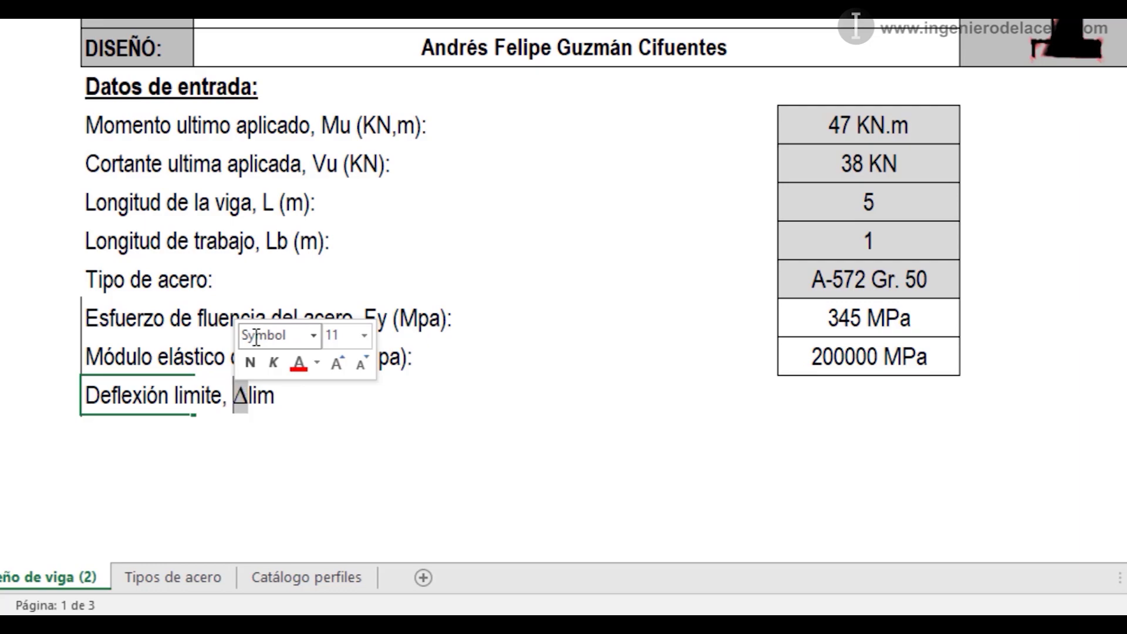
left_click(291, 424)
left_click(143, 399)
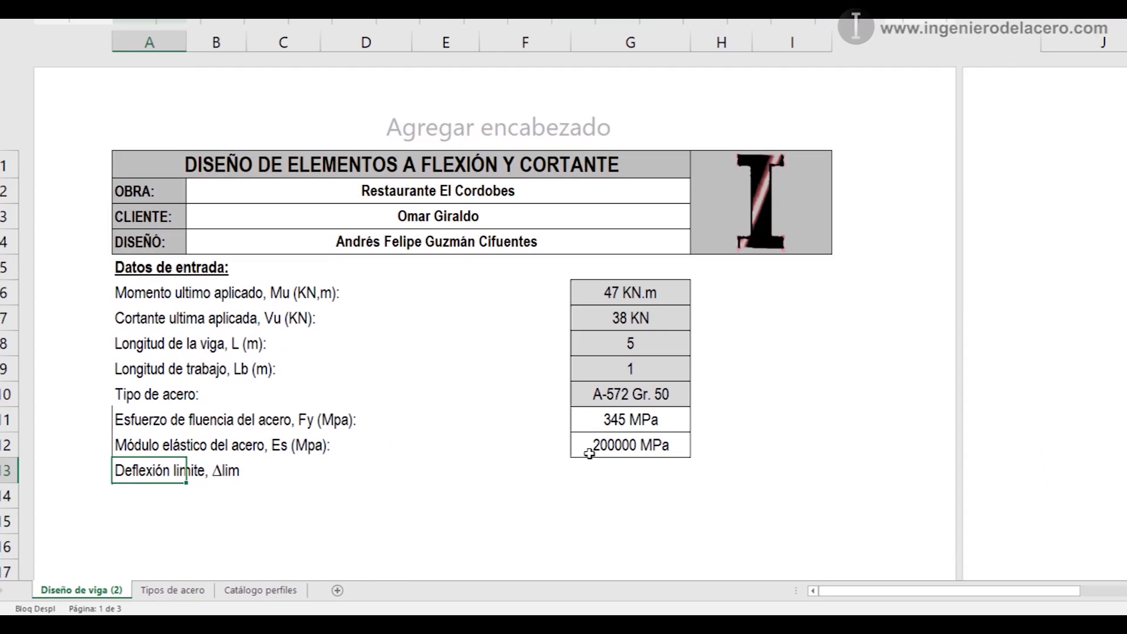
- Give G13 the same light grey fill as the other input cells and enter 360 in it
left_click(834, 396)
left_click(189, 70)
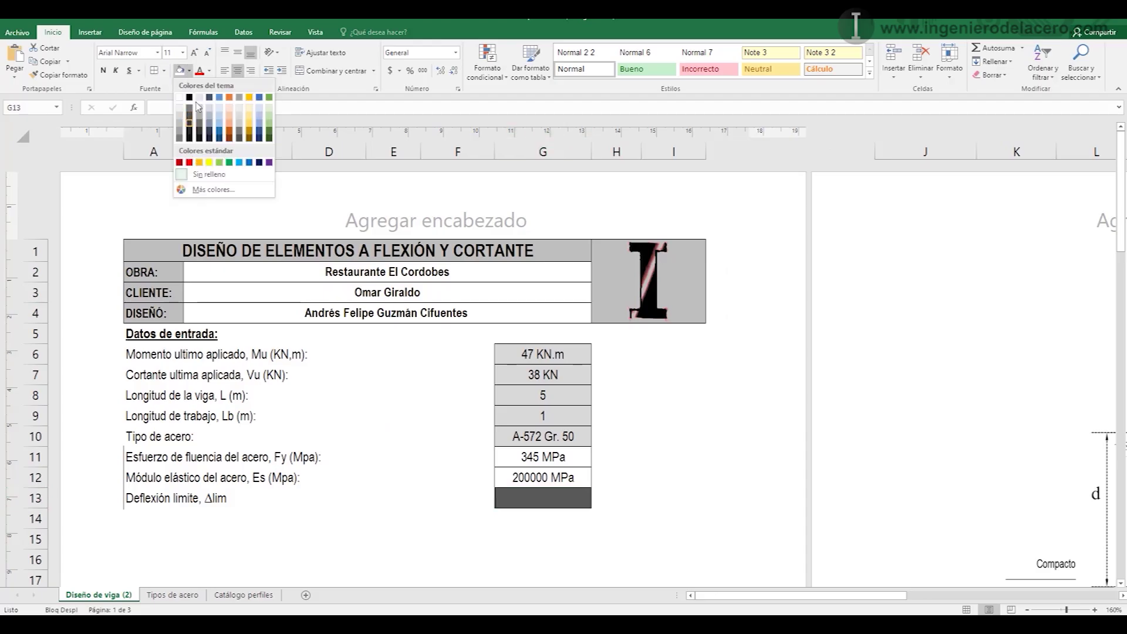
left_click(179, 117)
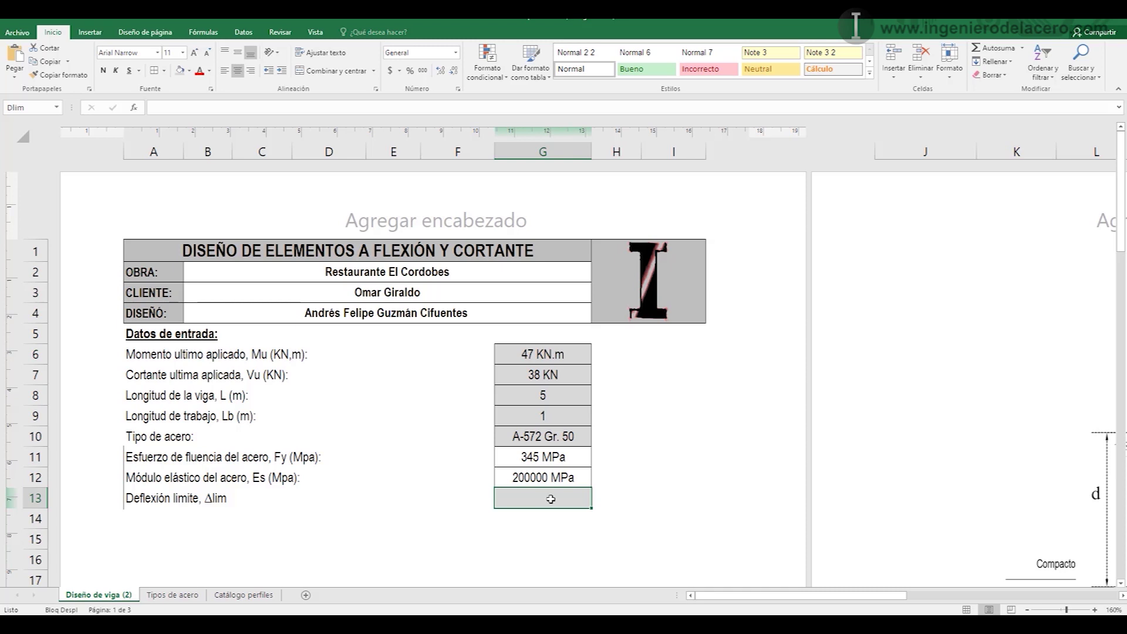
type("360")
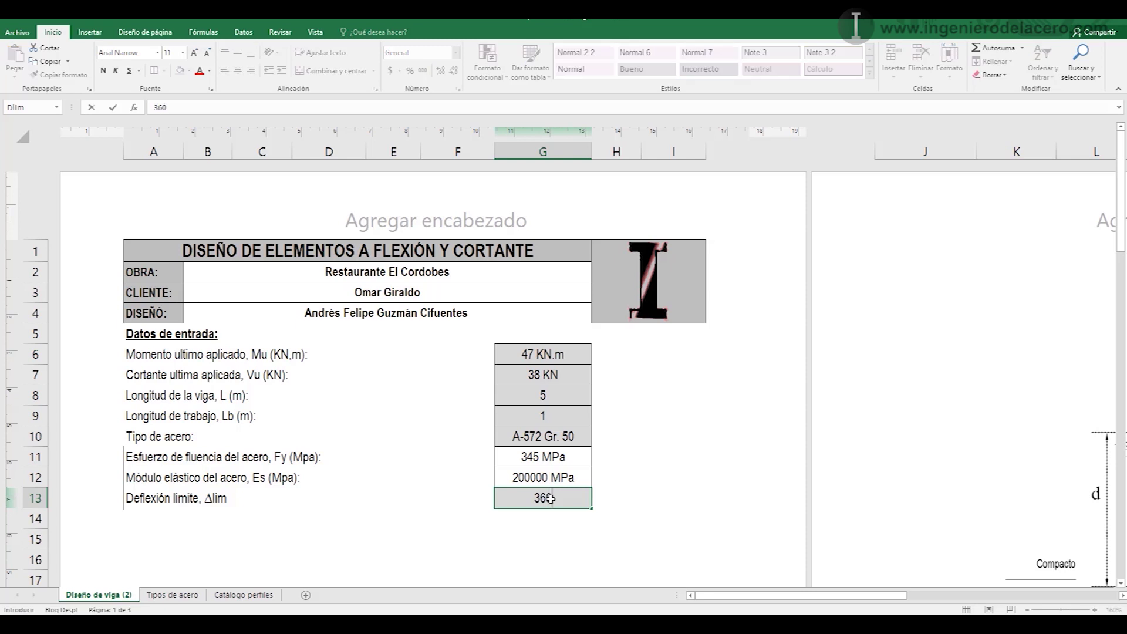
key("Return")
- Apply a custom number format to G13 that puts "L / " in front of a whole number
left_click(550, 498)
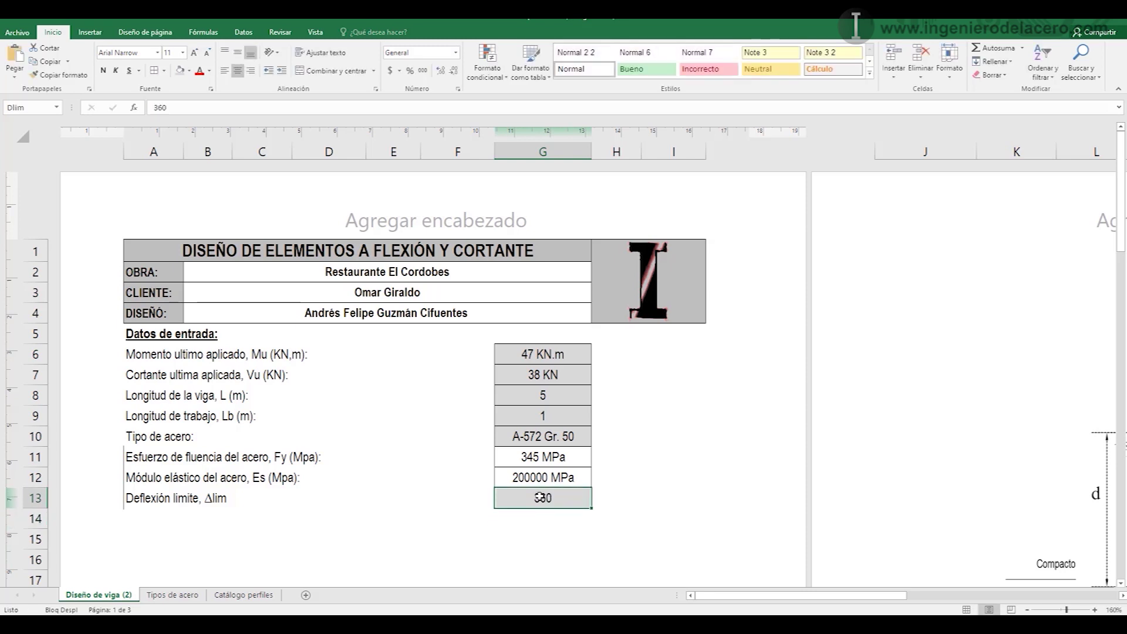
right_click(534, 500)
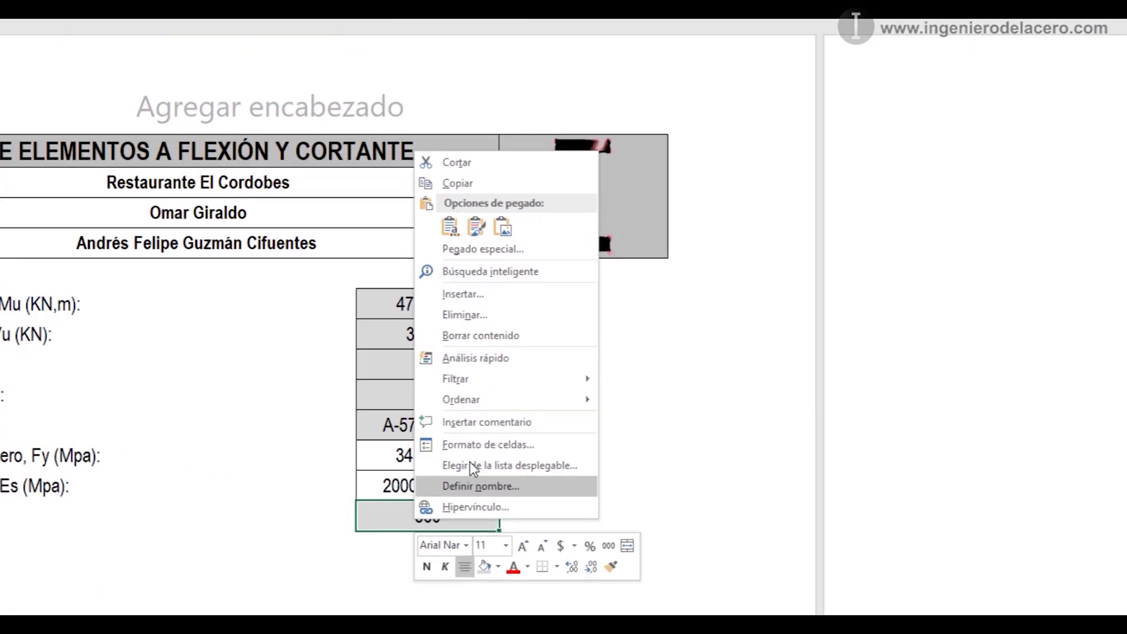
left_click(475, 444)
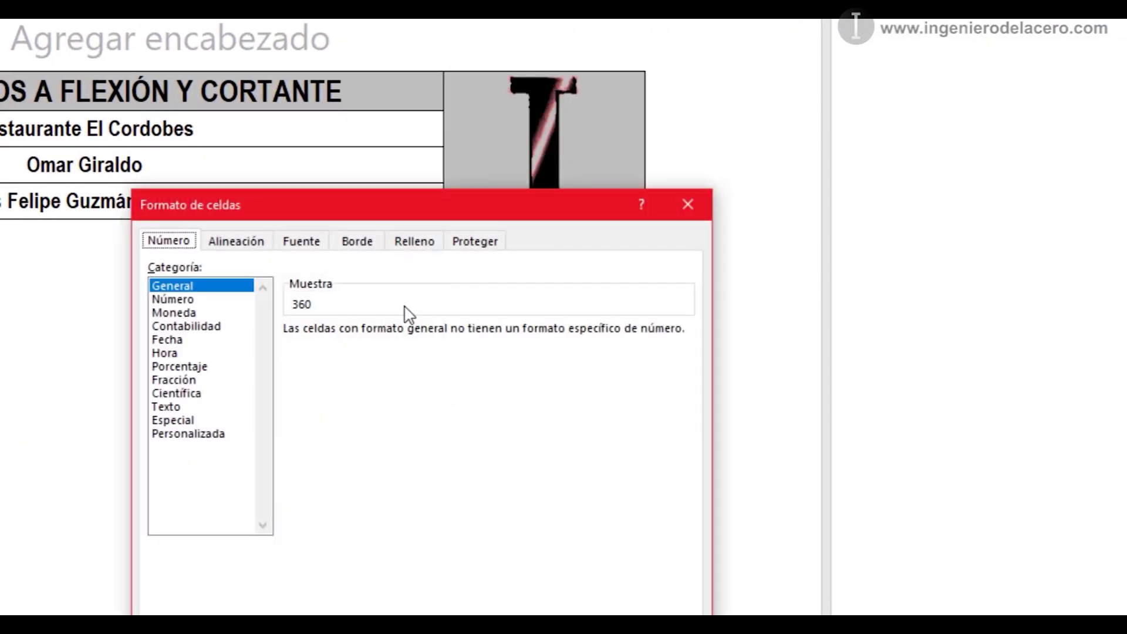
left_click(177, 435)
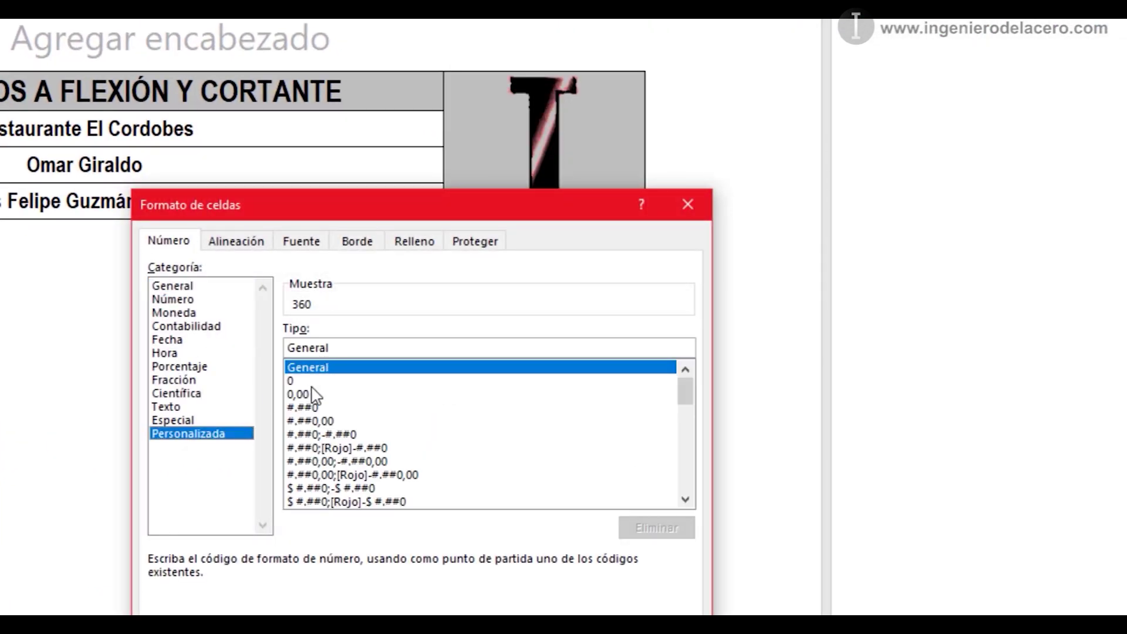
left_click(310, 382)
left_click(290, 348)
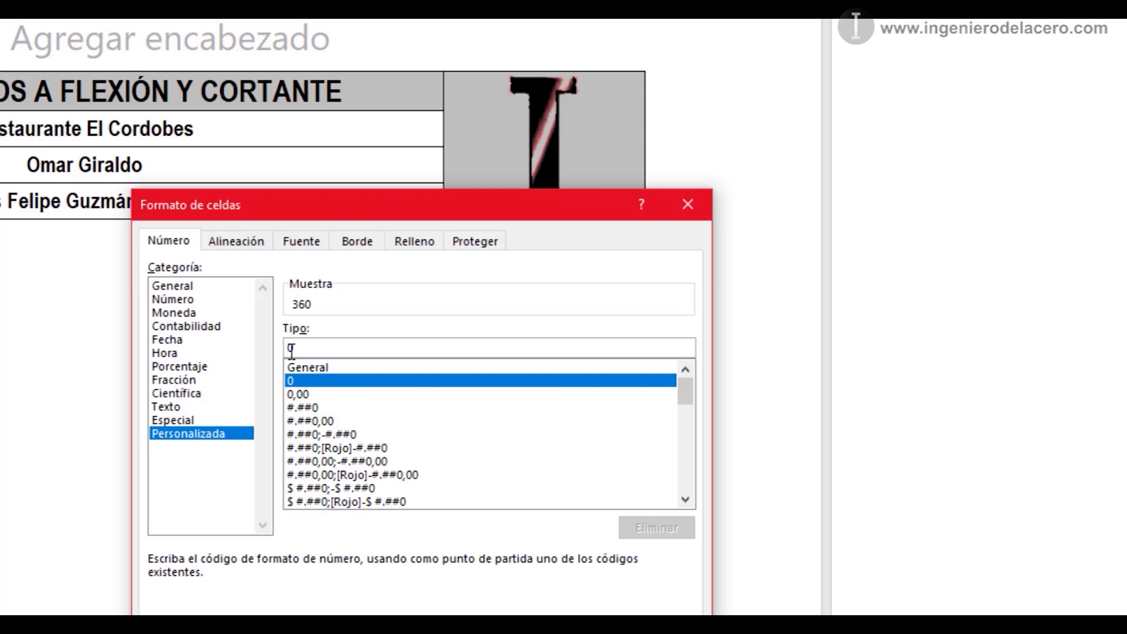
type("\"L")
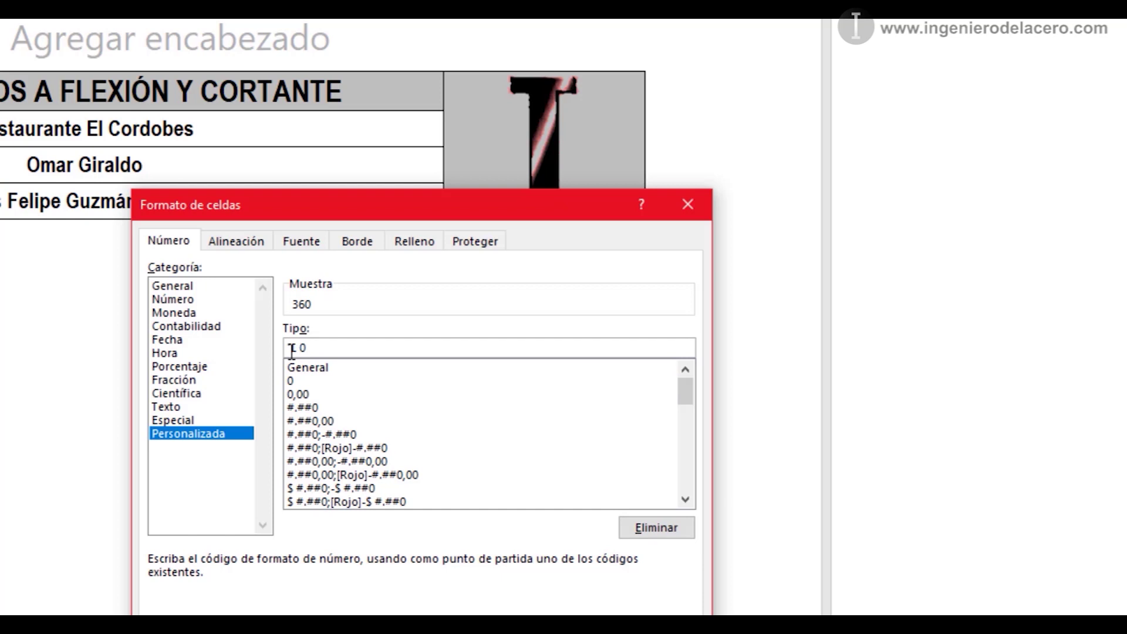
type(" / \"")
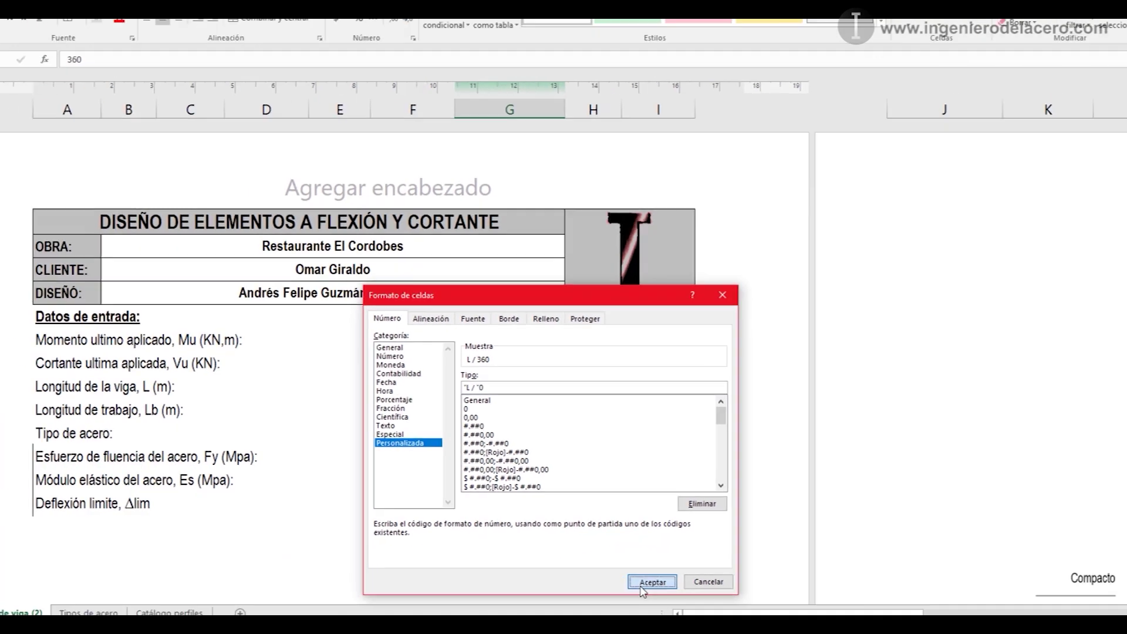
left_click(646, 583)
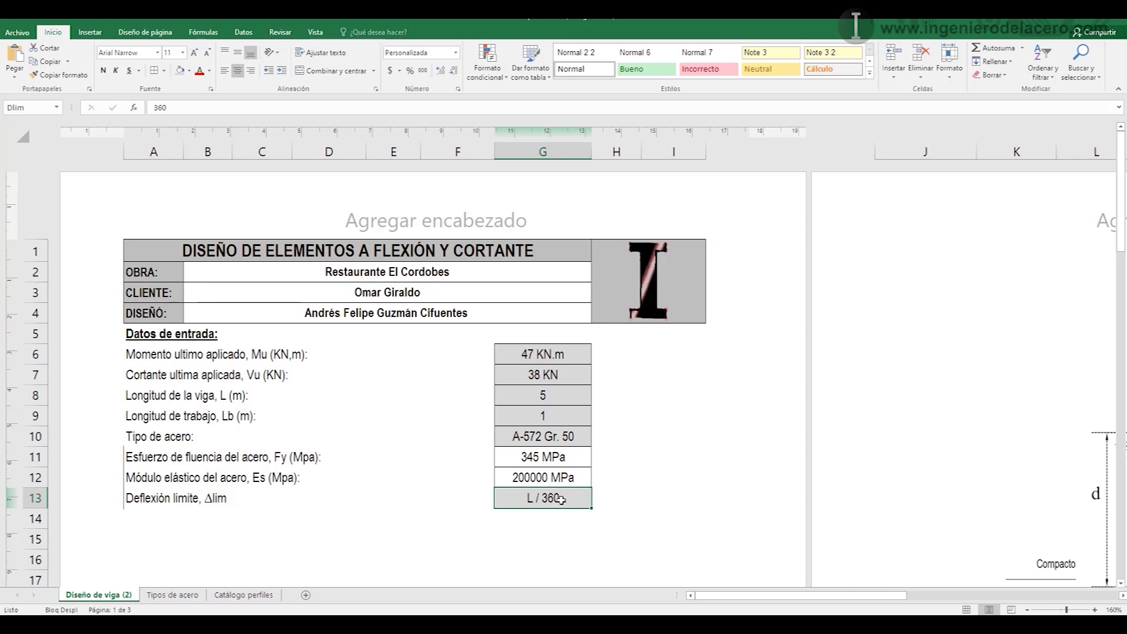
- Try the deflection limit values 240 and 2000 in G13 to test its format, and restore 360
type("240")
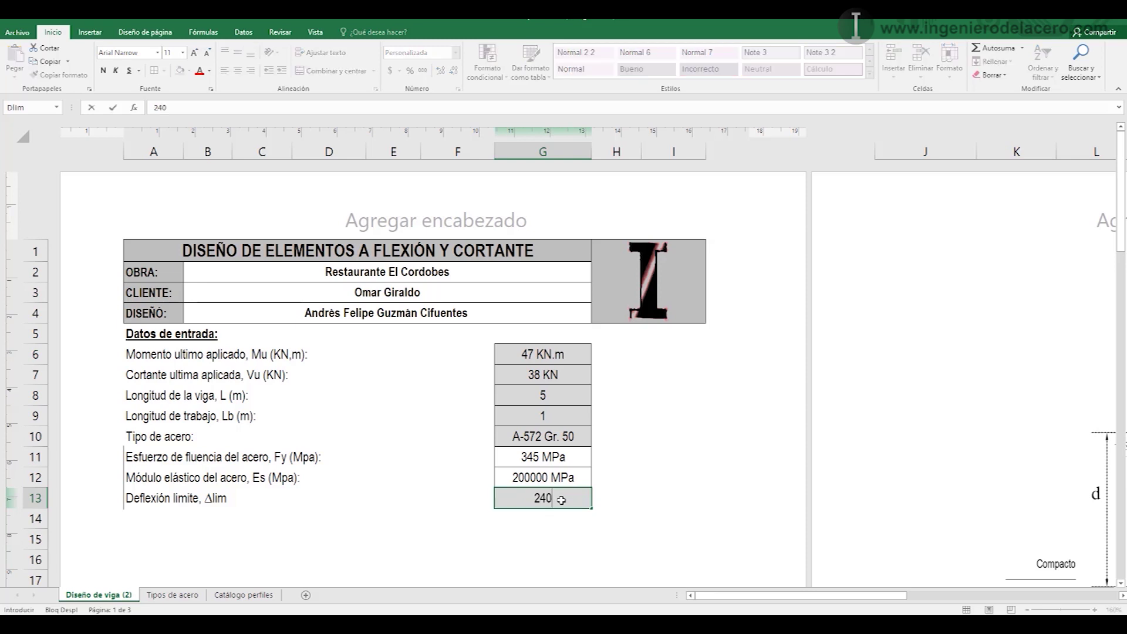
key("Return")
left_click(560, 500)
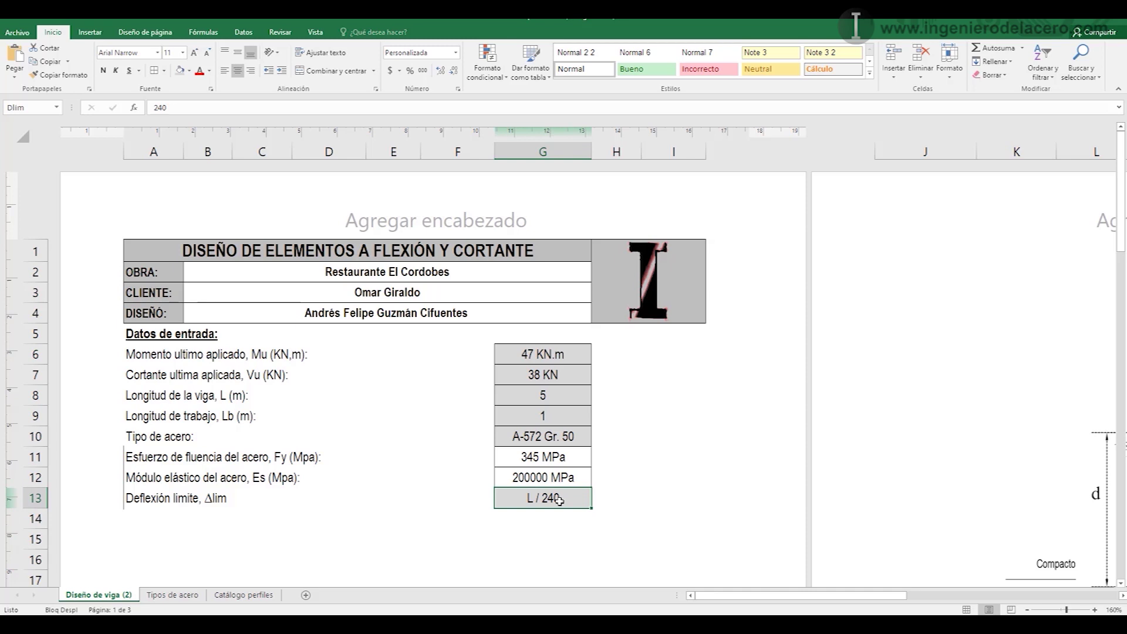
left_click(557, 518)
left_click(554, 498)
type("2000")
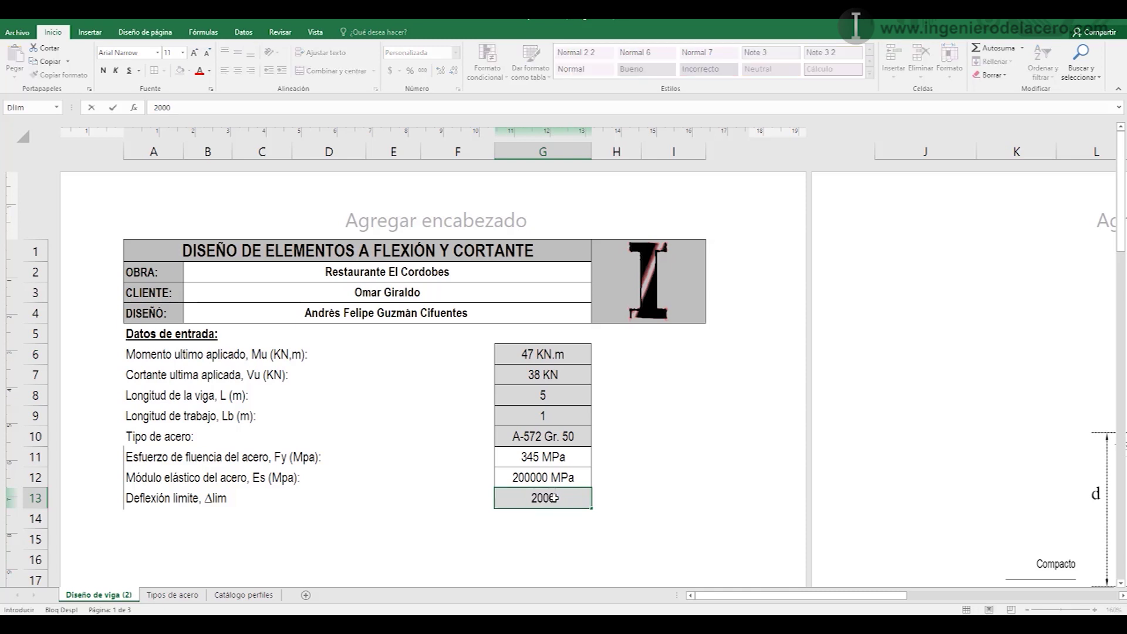
key("Return")
type("360")
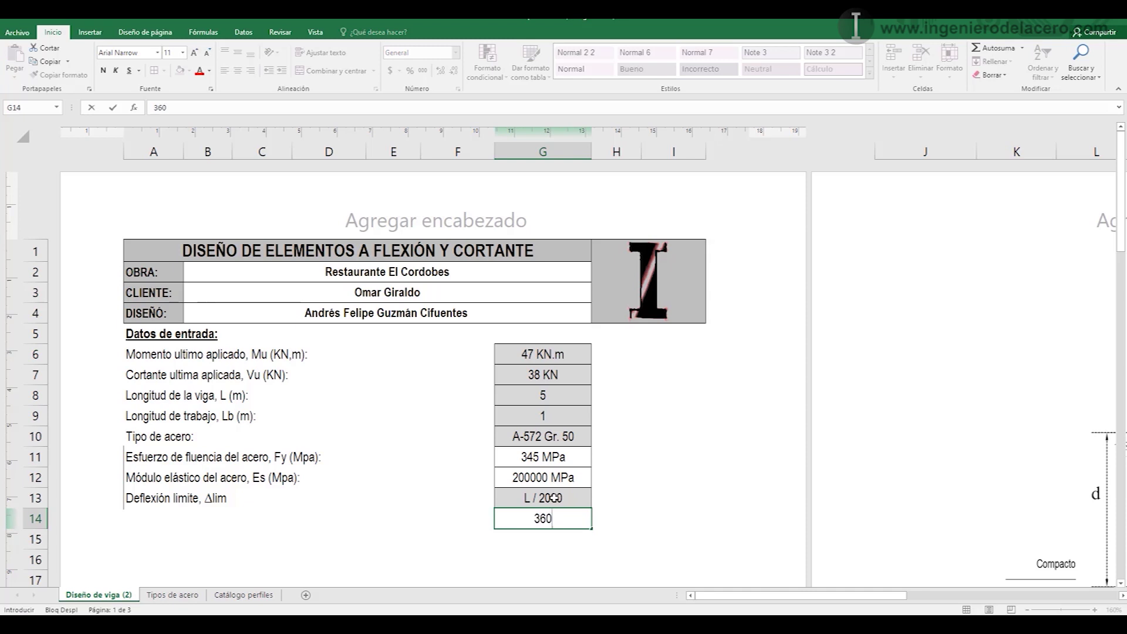
- Add the label "Tipo de viga:" in A14
left_click(146, 518)
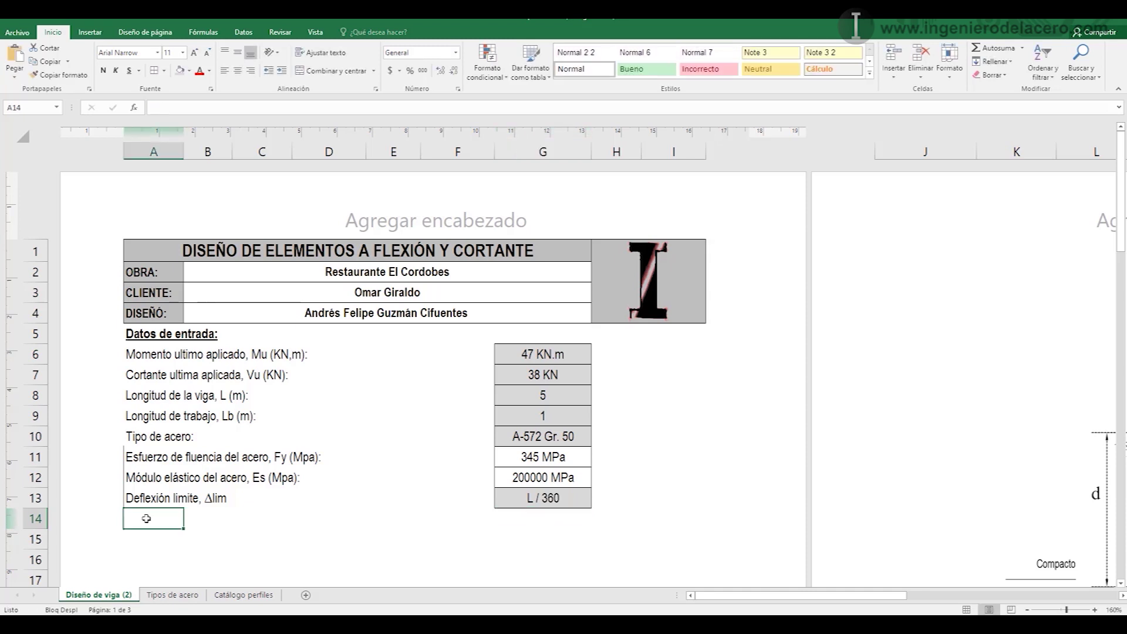
type("Tipo")
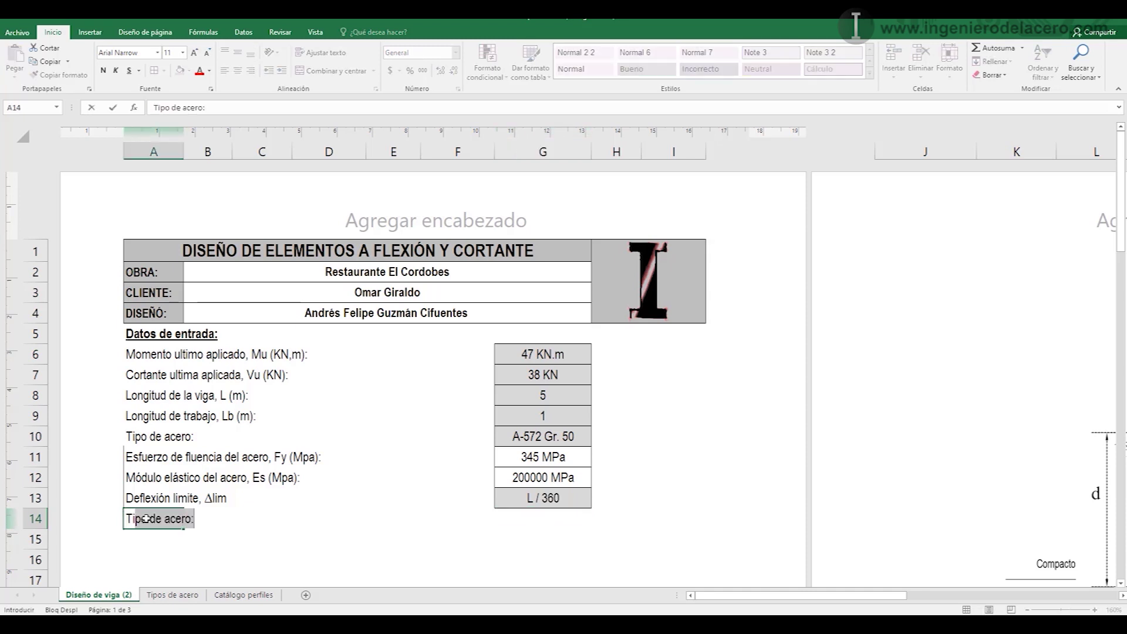
type(" de viga:")
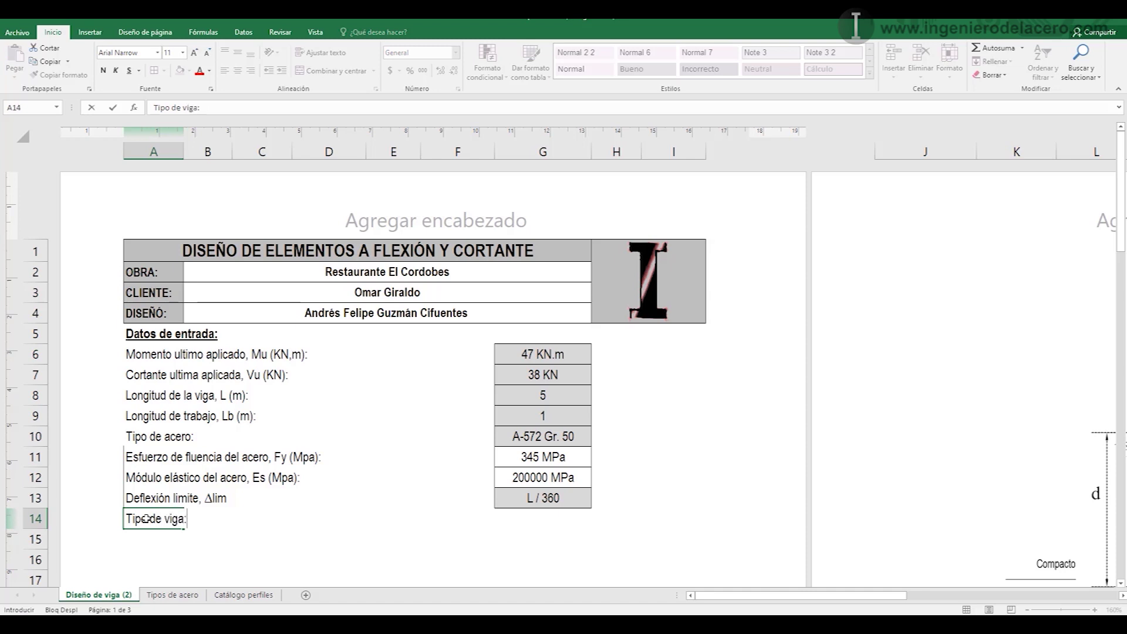
- Restrict G14 with a list data validation whose source is A2:A2092 of the Catálogo perfiles sheet
left_click(528, 515)
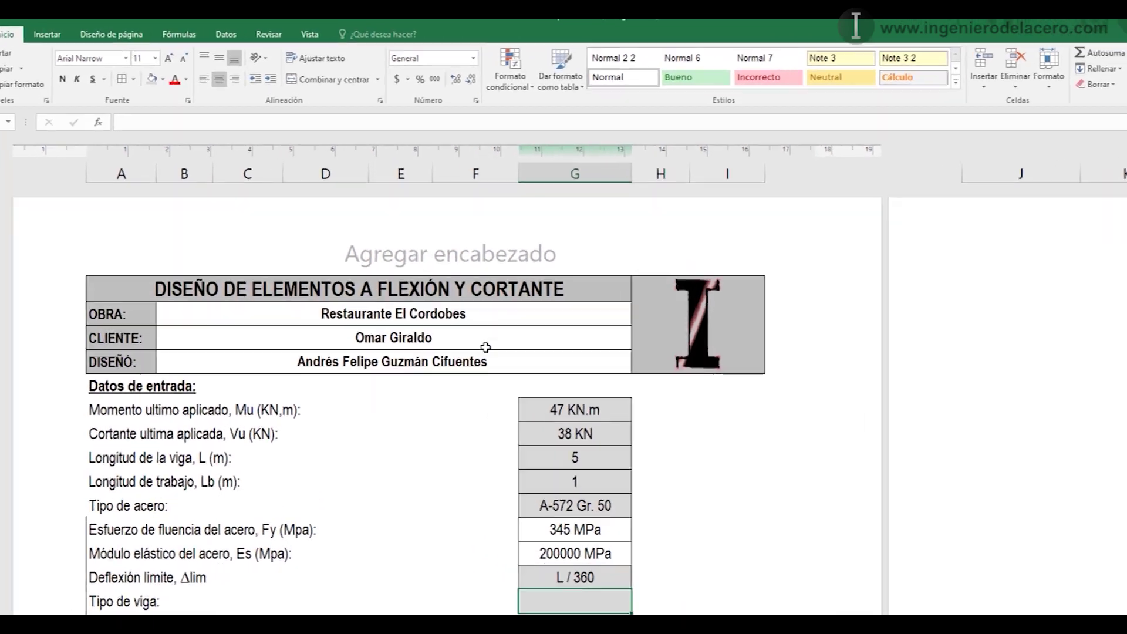
left_click(226, 34)
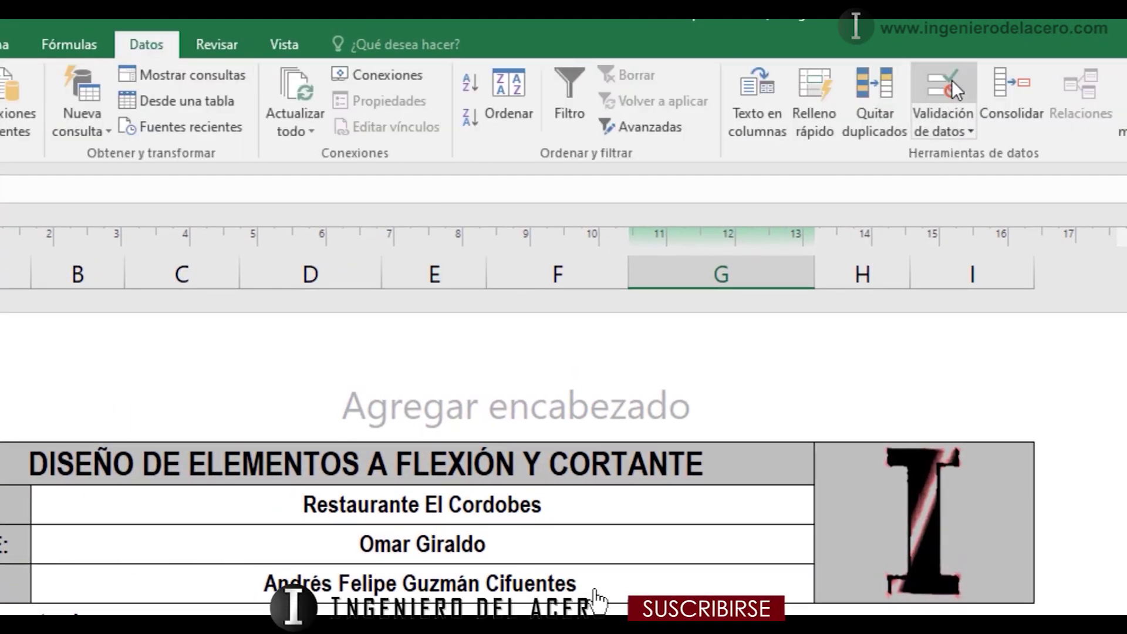
left_click(953, 80)
left_click(152, 496)
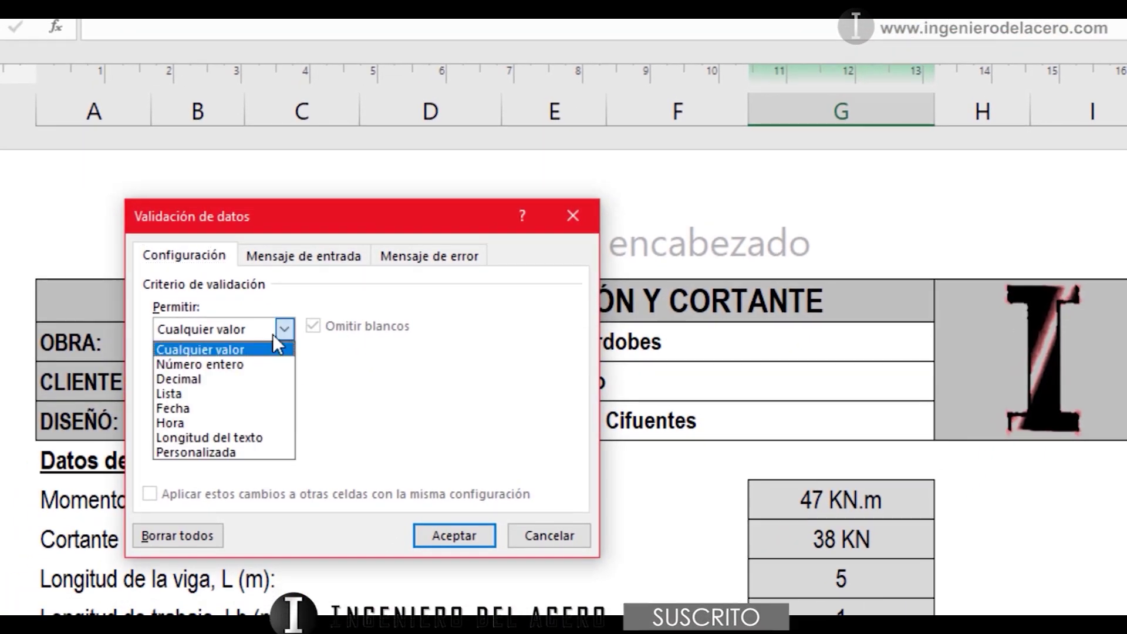
left_click(226, 394)
left_click(472, 420)
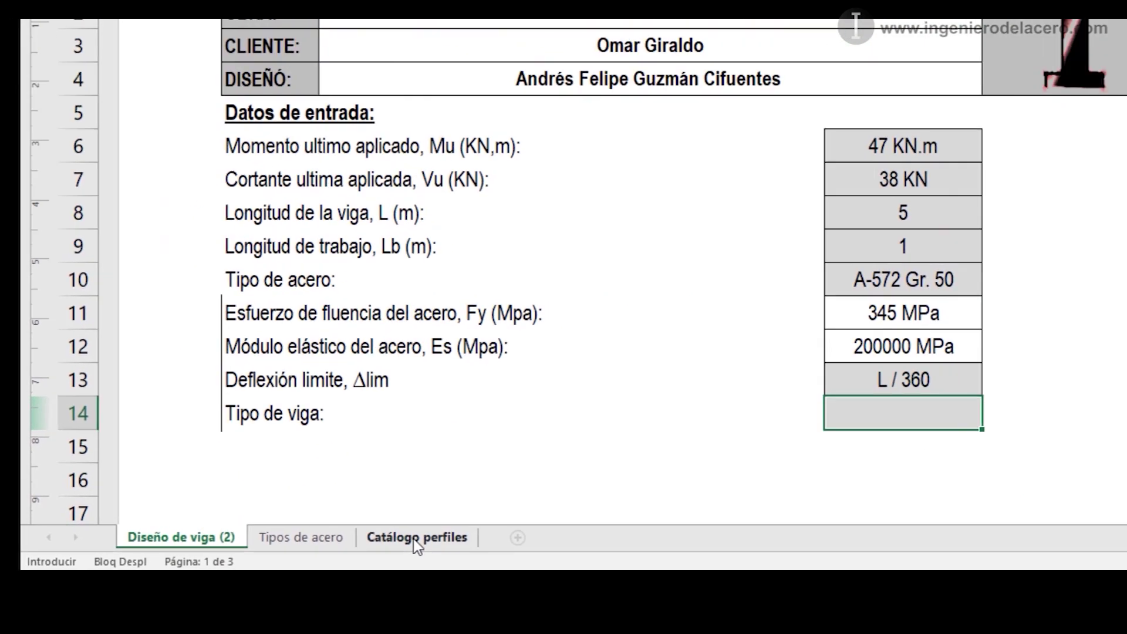
left_click(413, 539)
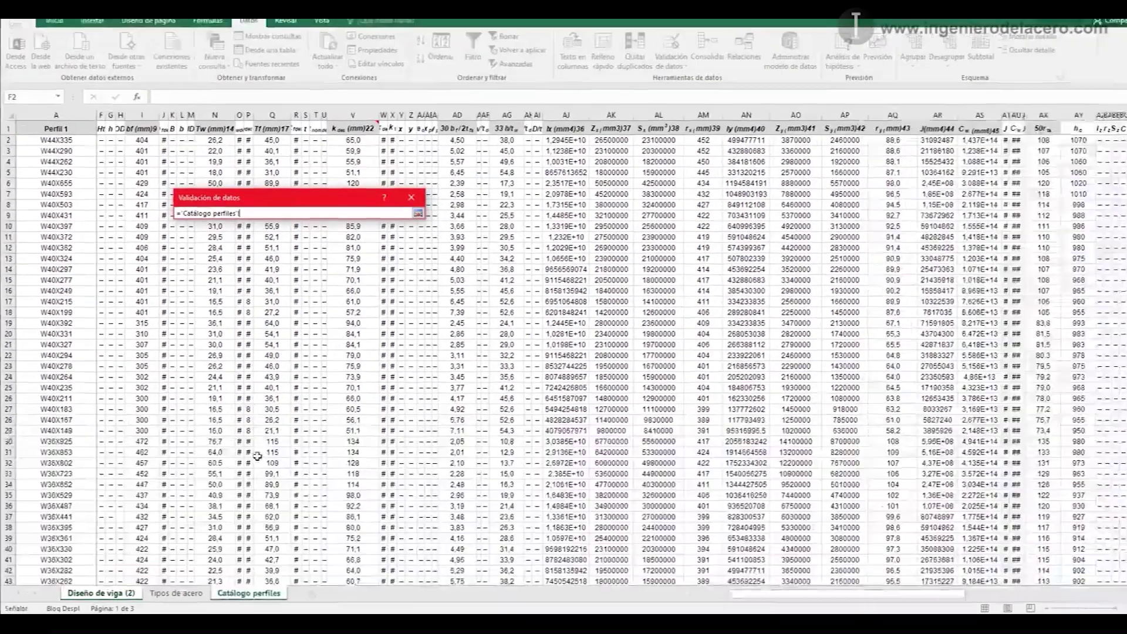
left_click(71, 152)
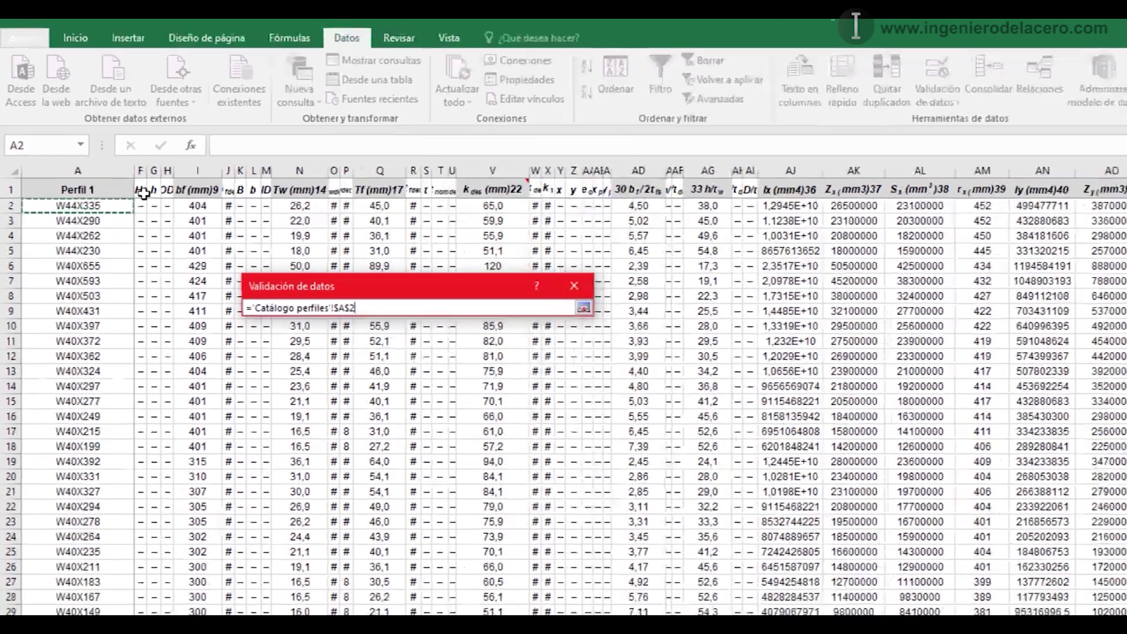
key("ctrl+shift+Down")
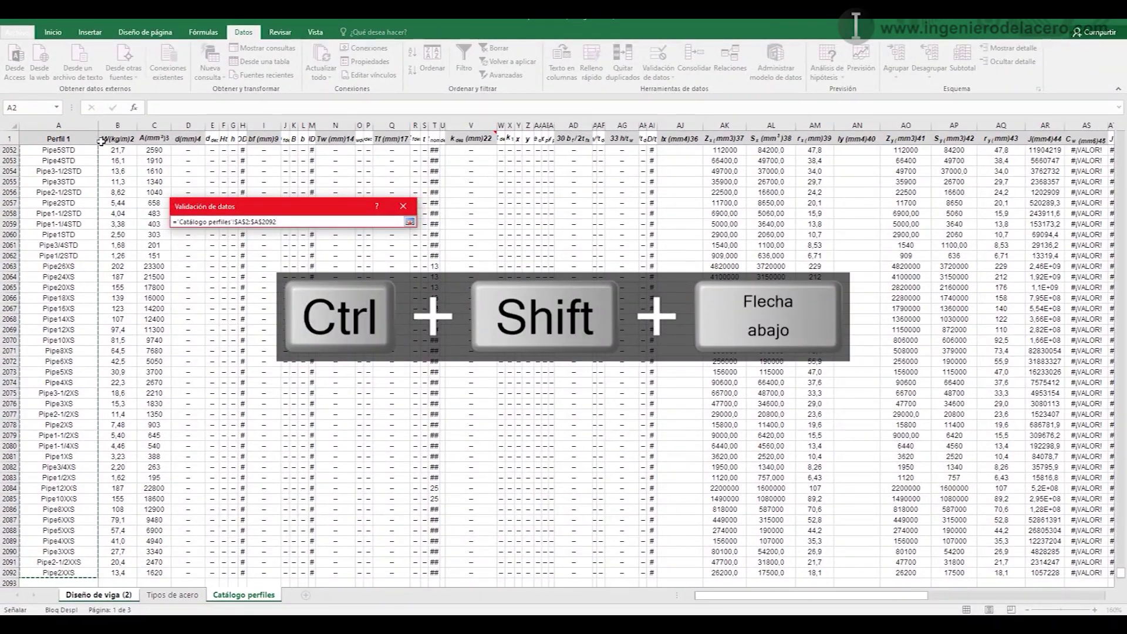
key("Return")
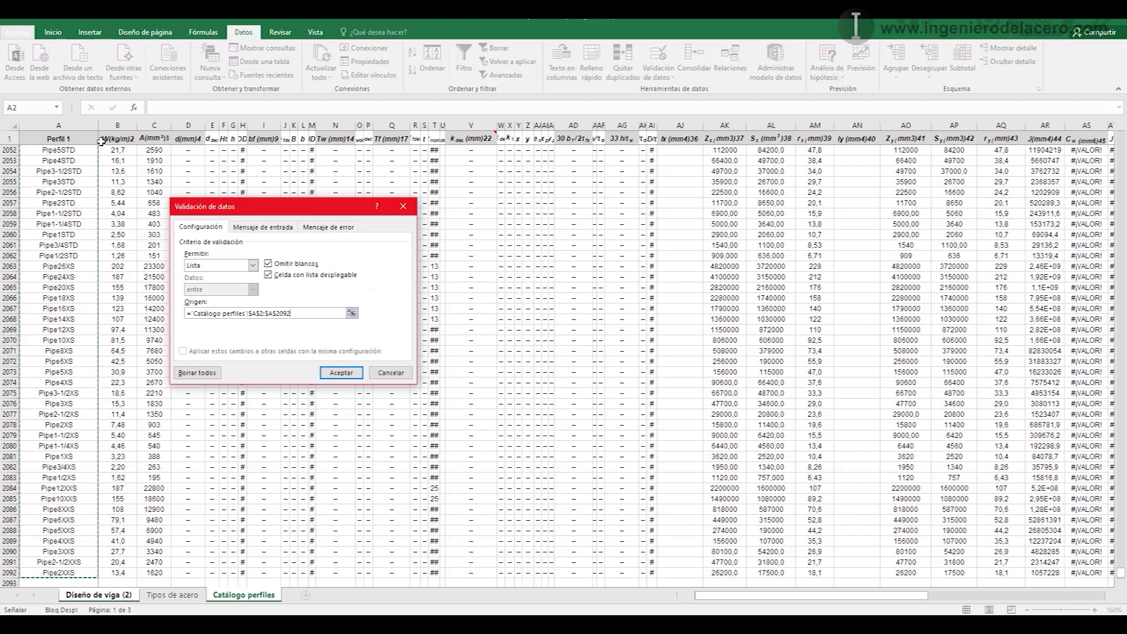
left_click(349, 375)
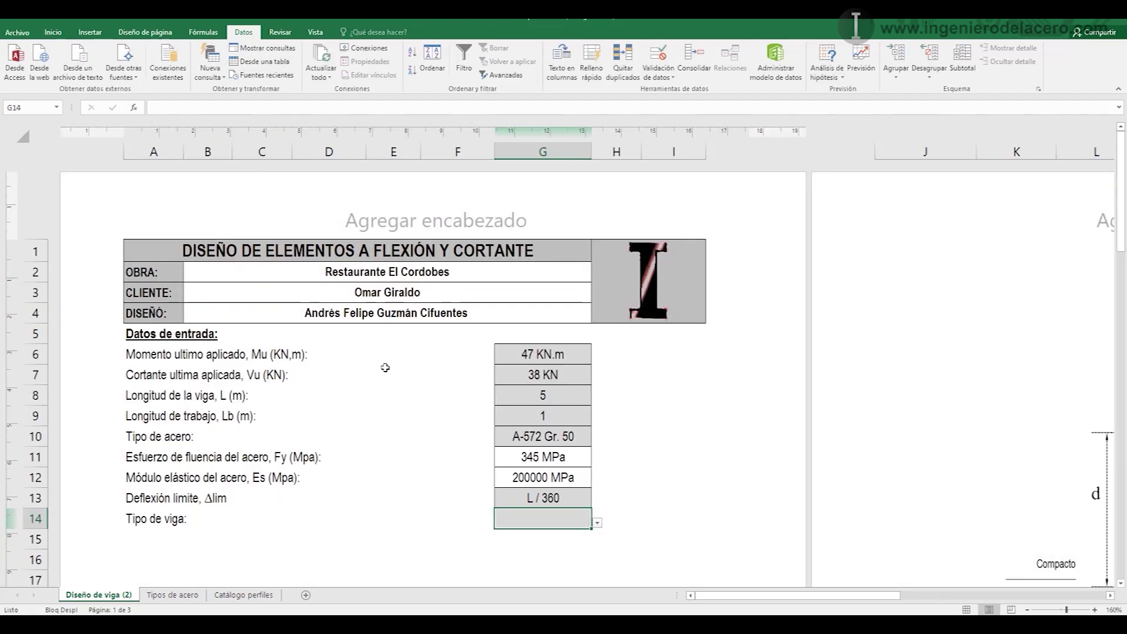
- Set the beam type in G14 to W14X22 from the validated profile list
left_click(598, 522)
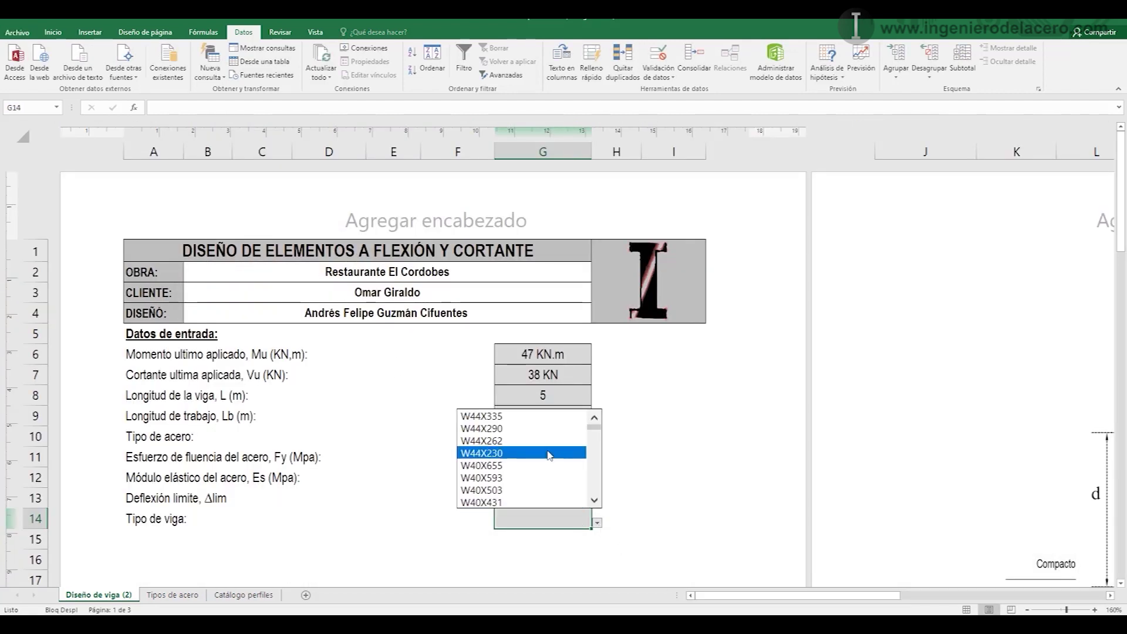
left_click(540, 540)
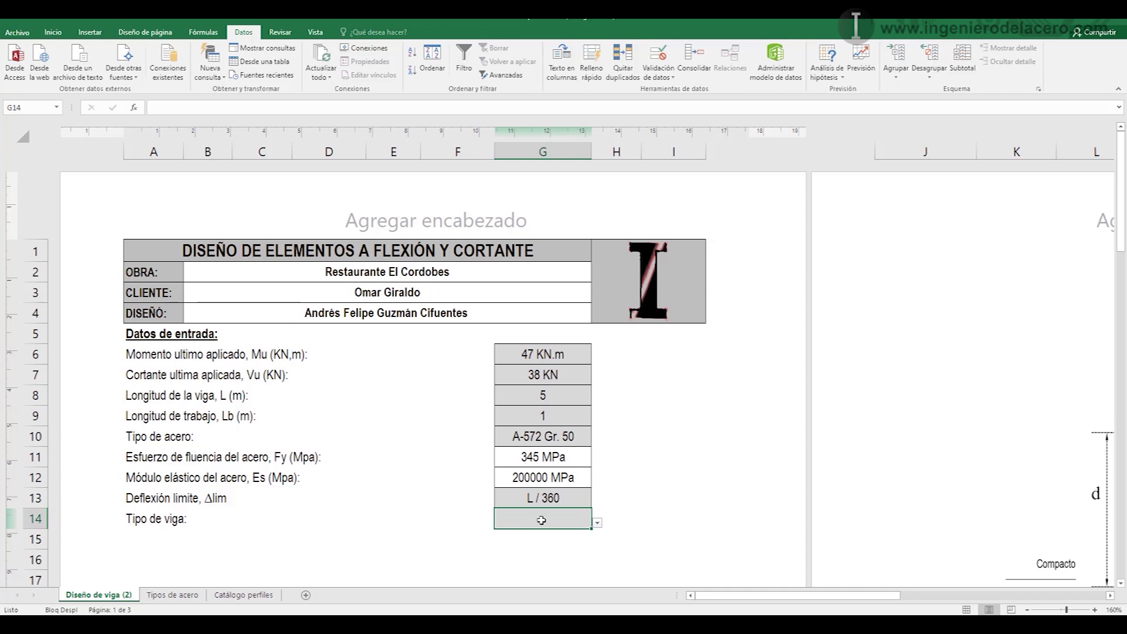
type("W1")
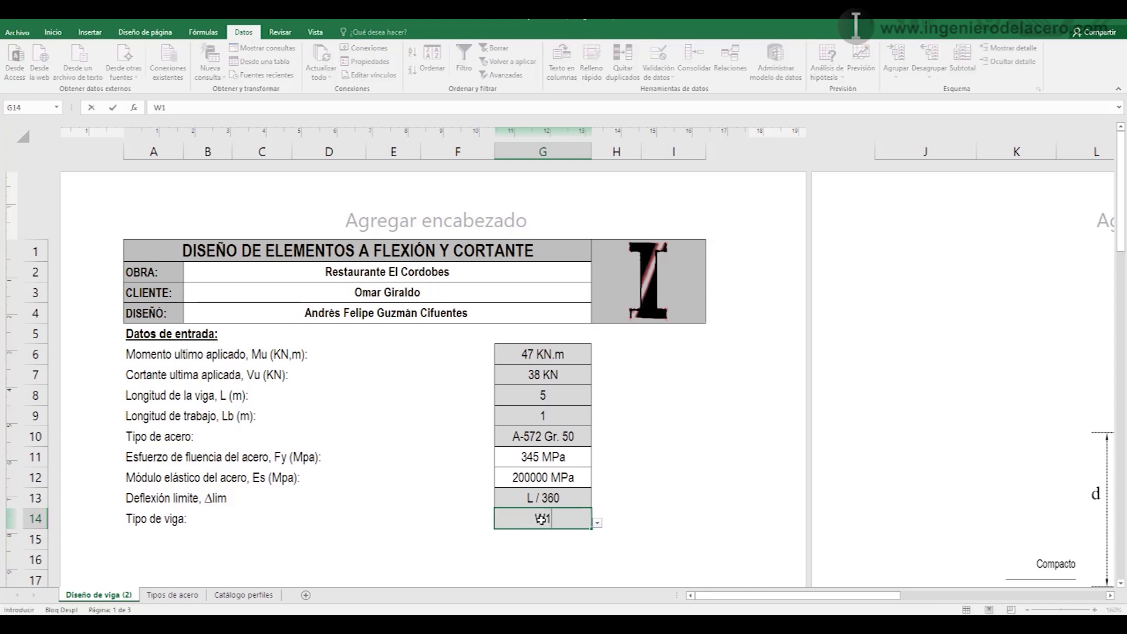
type("4X22")
key("Return")
left_click(579, 519)
left_click(597, 523)
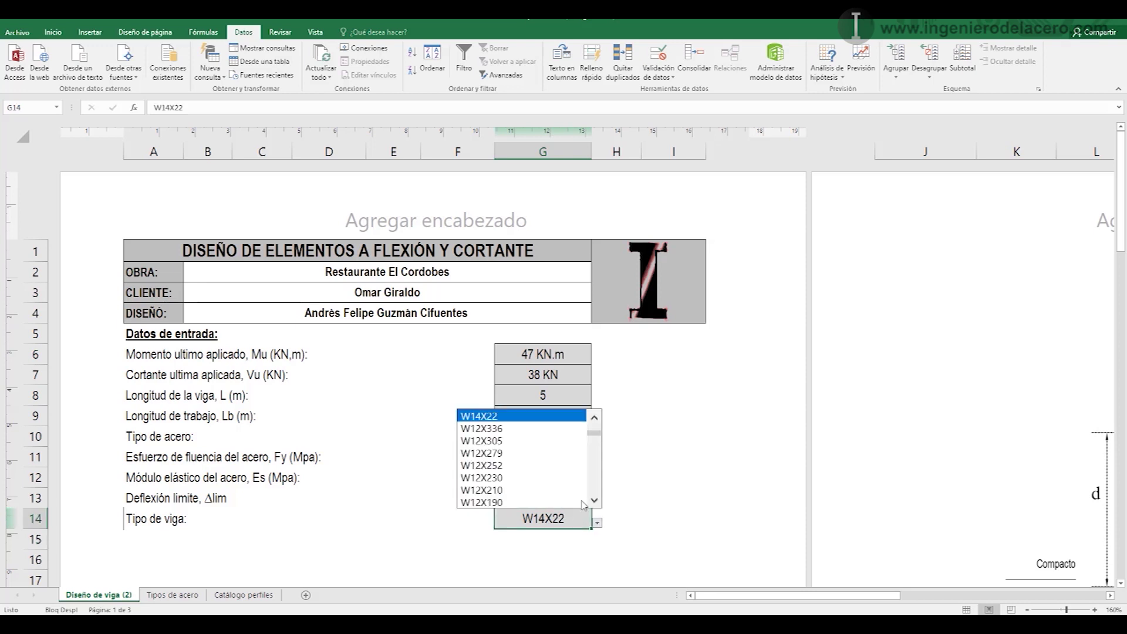
left_click(479, 415)
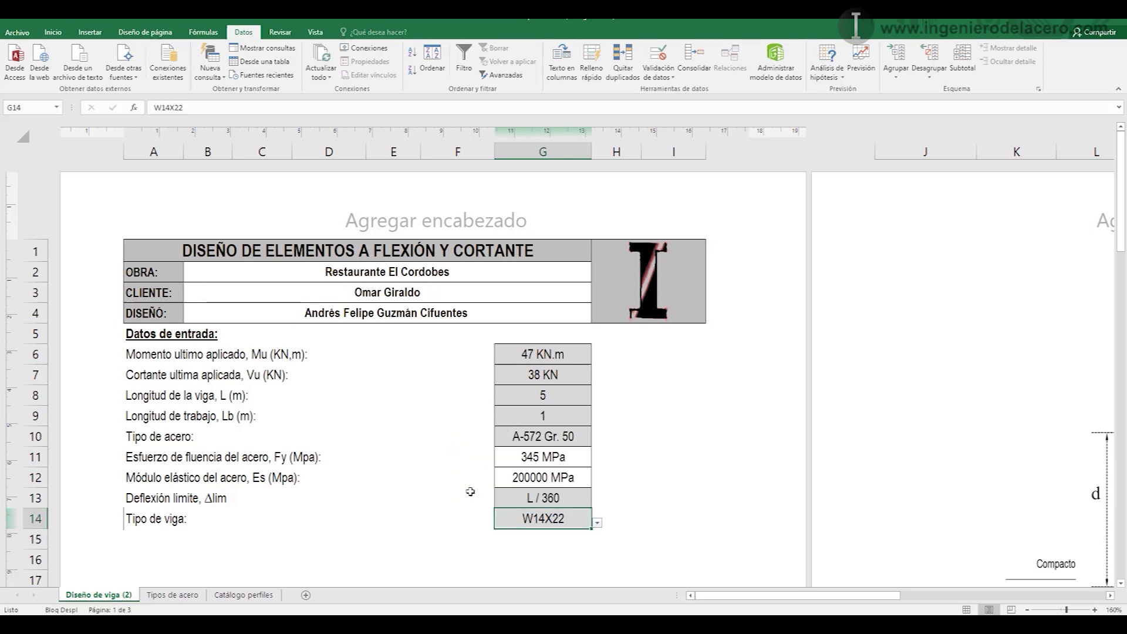
- Add the label "Tiene rigidizadores?" in A15 and select its input cell G15
left_click(173, 539)
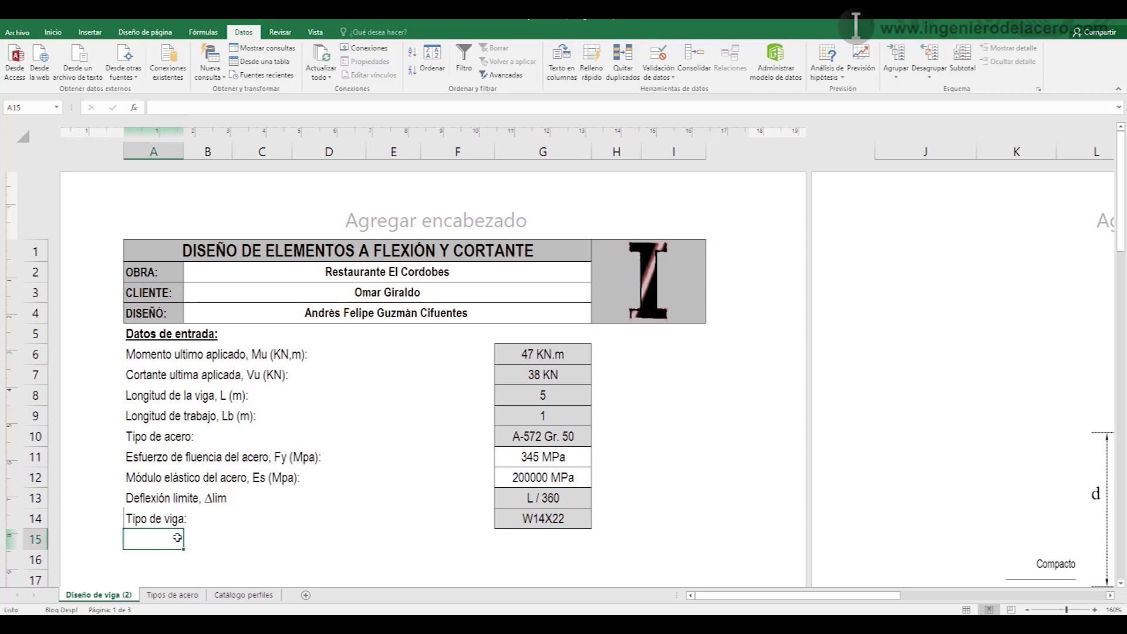
type("Tien")
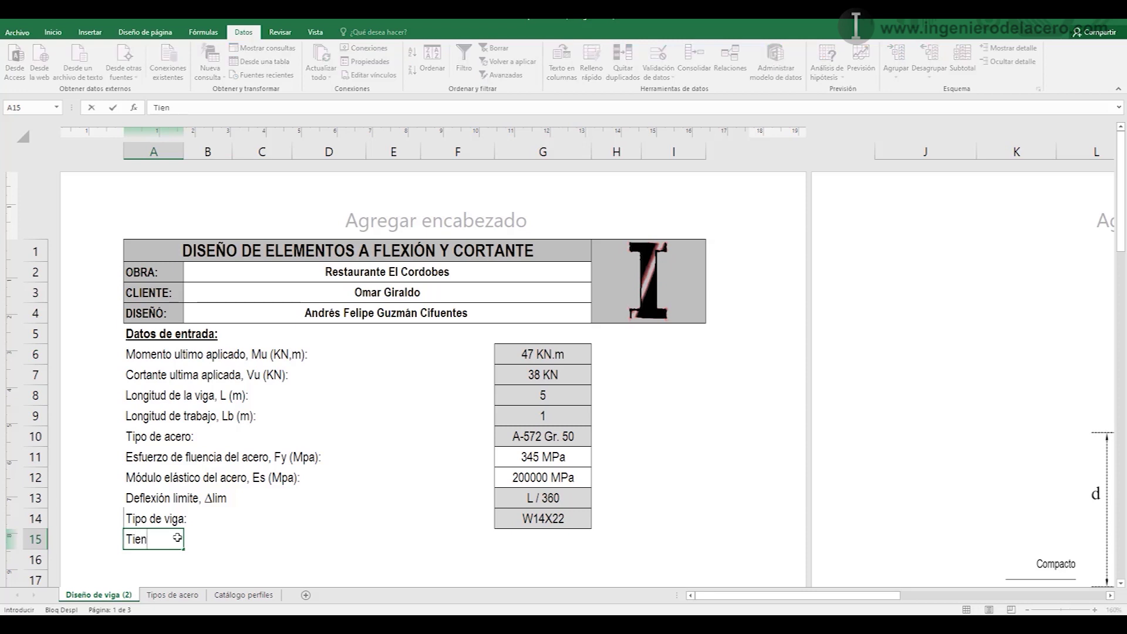
type("e rigidizadores?")
left_click(379, 539)
left_click(542, 522)
left_click(545, 538)
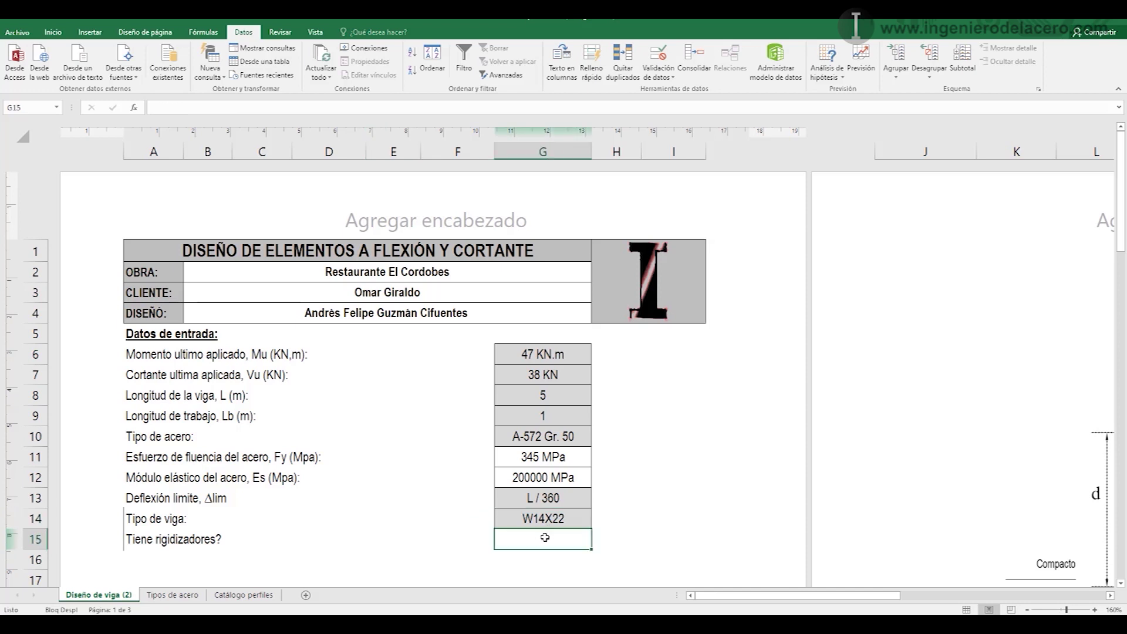
- Enter the helper list options Si in D14 and No in D15
scroll(545, 538, "down", 2)
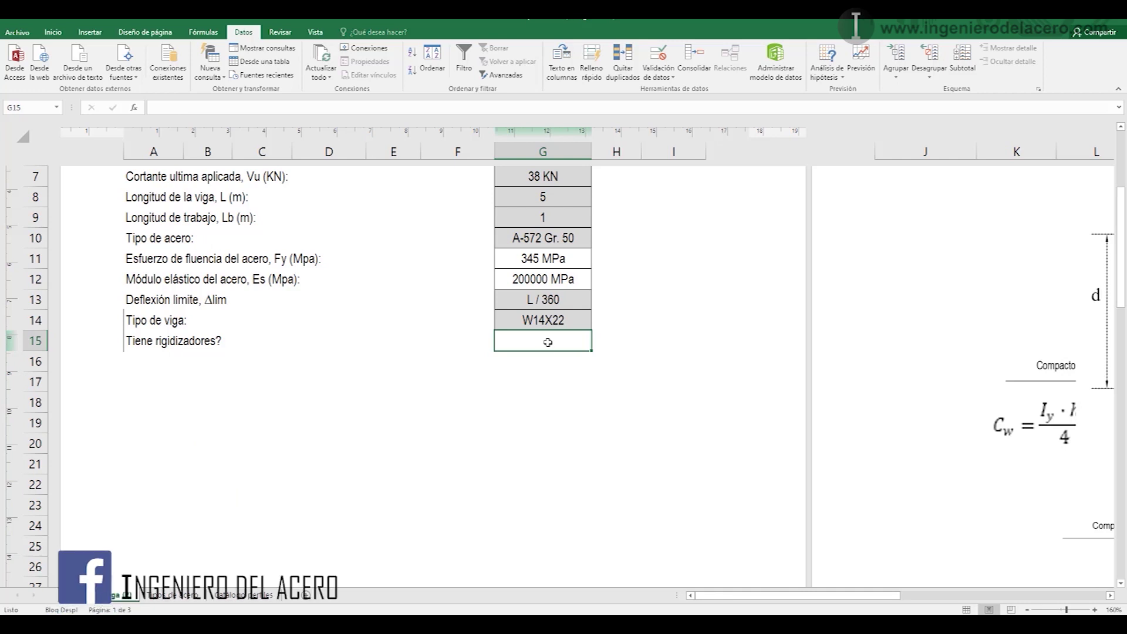
left_click(343, 320)
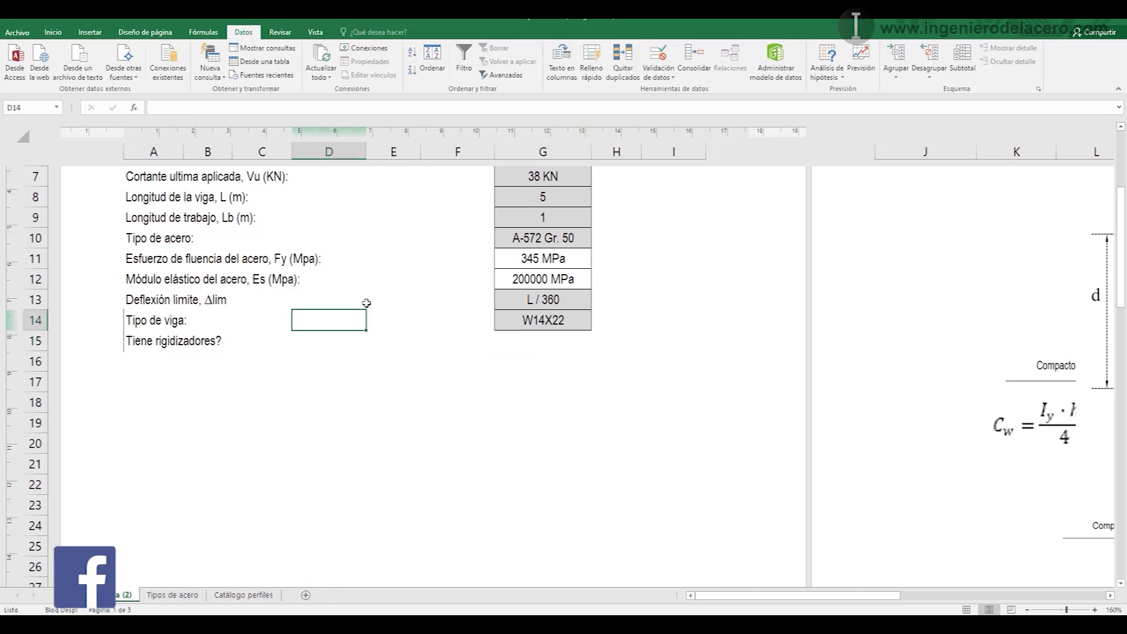
type("Si")
key("Return")
type("No")
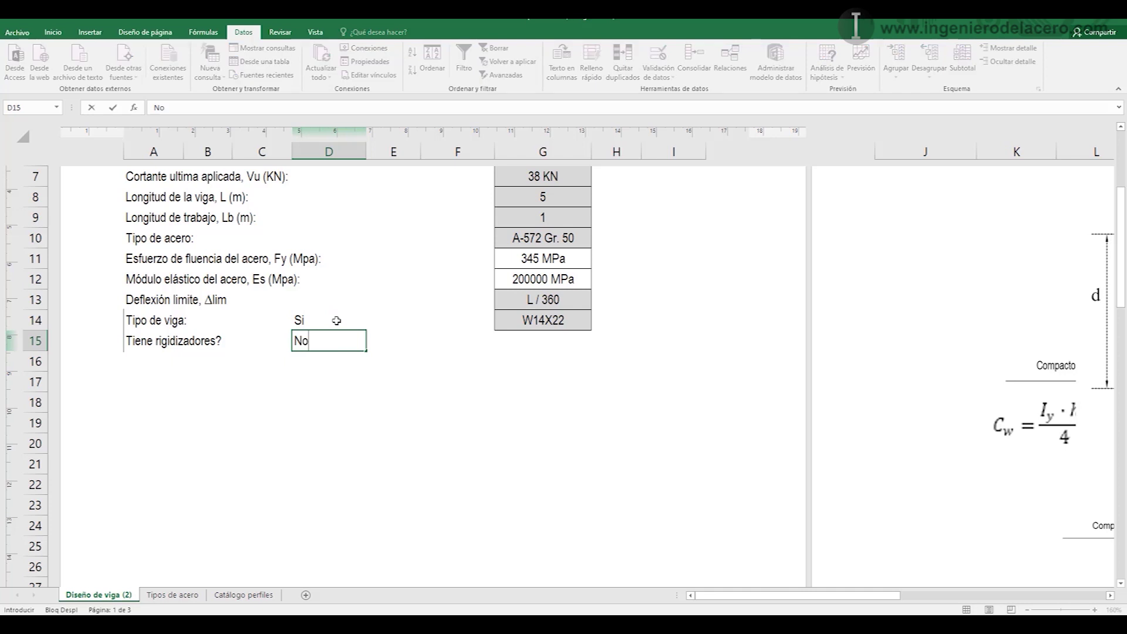
key("Return")
- Format the stiffener input cell G15 with borders and the grey input fill
left_click(546, 336)
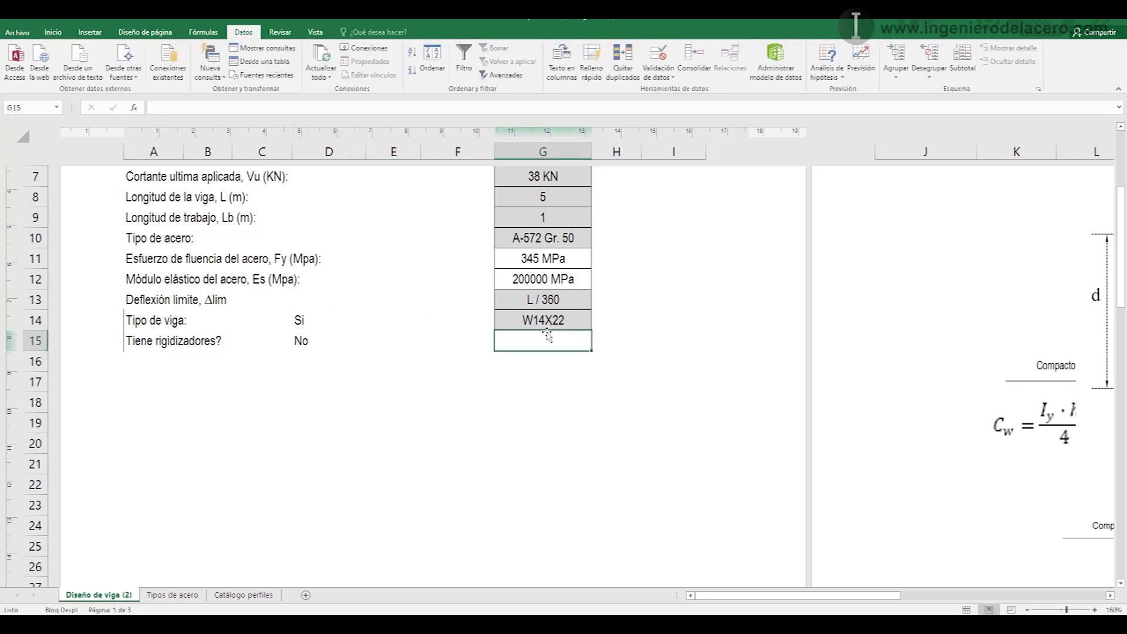
left_click(53, 32)
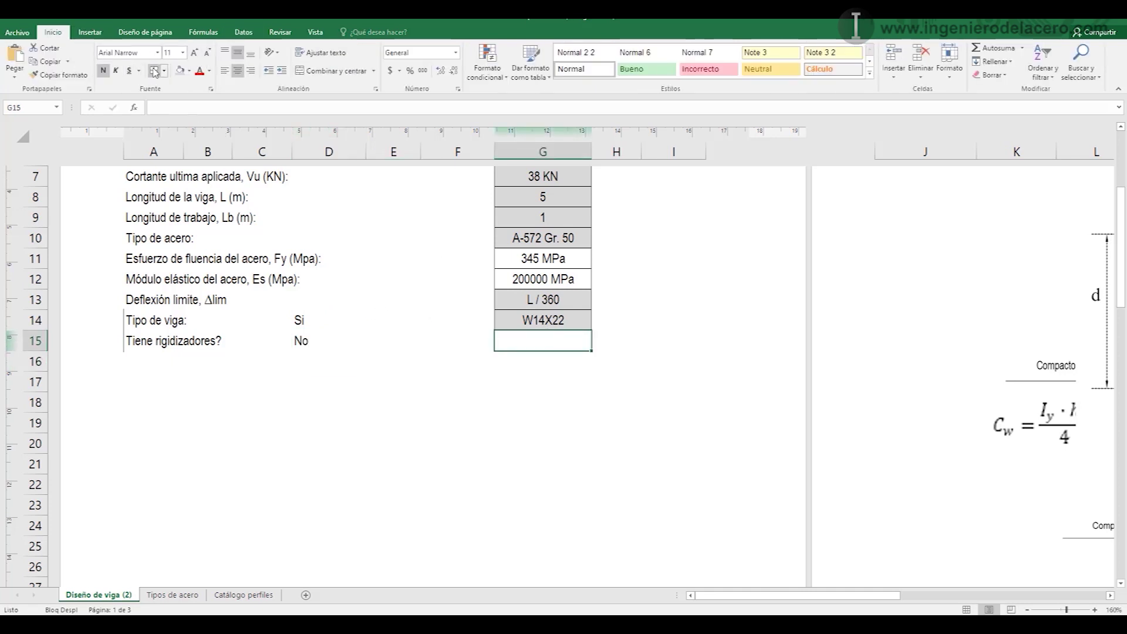
left_click(181, 71)
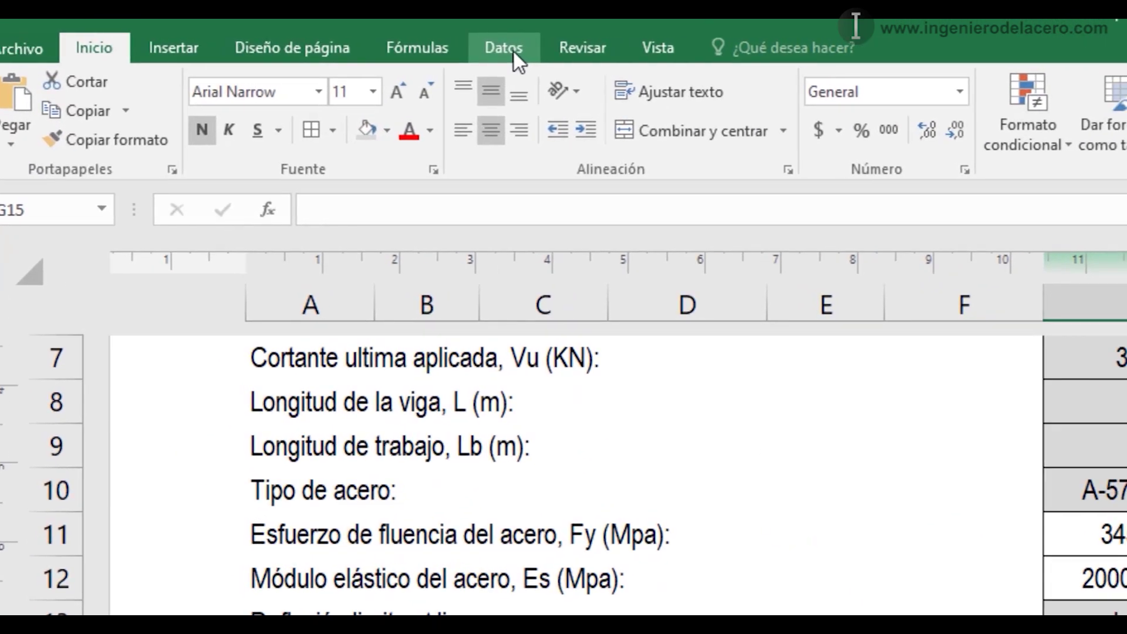
- Restrict G15 with a list data validation whose source is =$D$14:$D$15
left_click(513, 52)
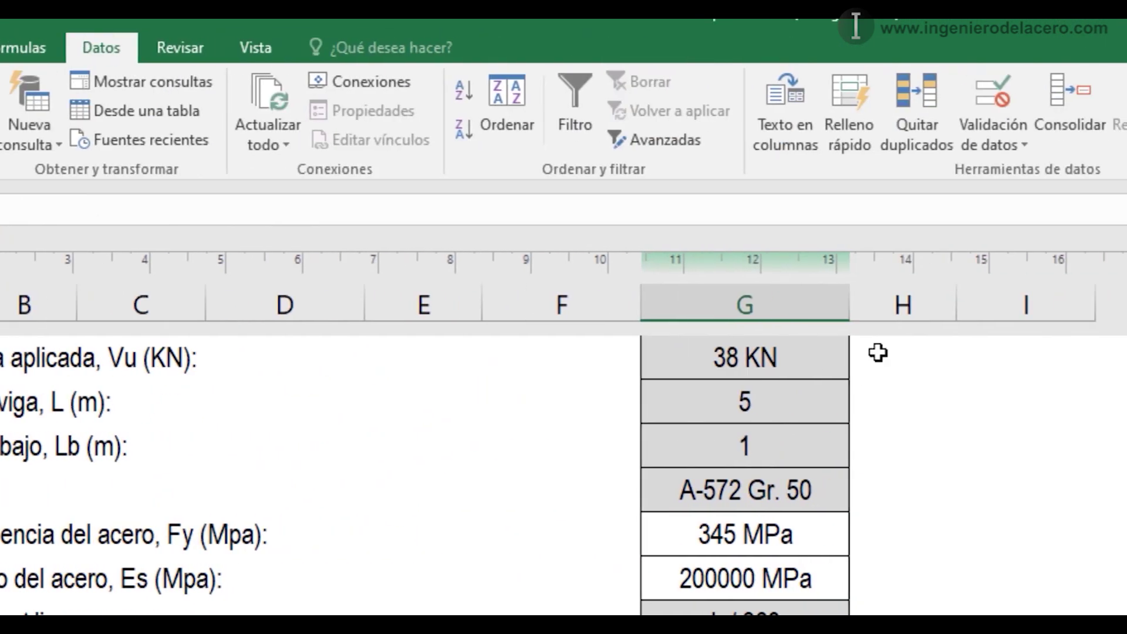
left_click(1002, 109)
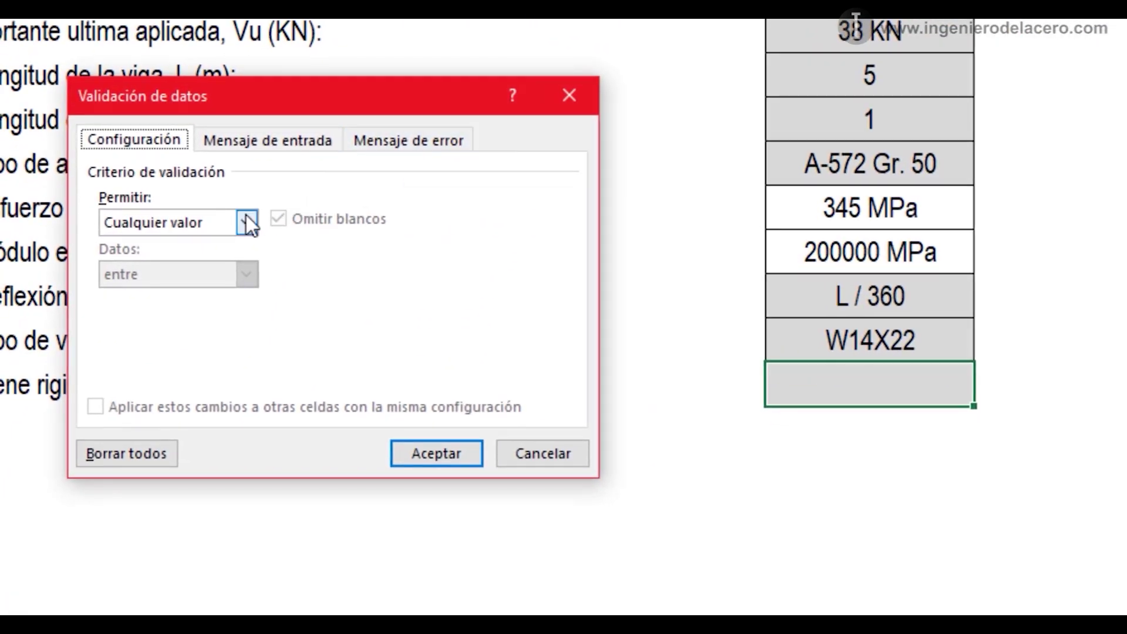
left_click(246, 222)
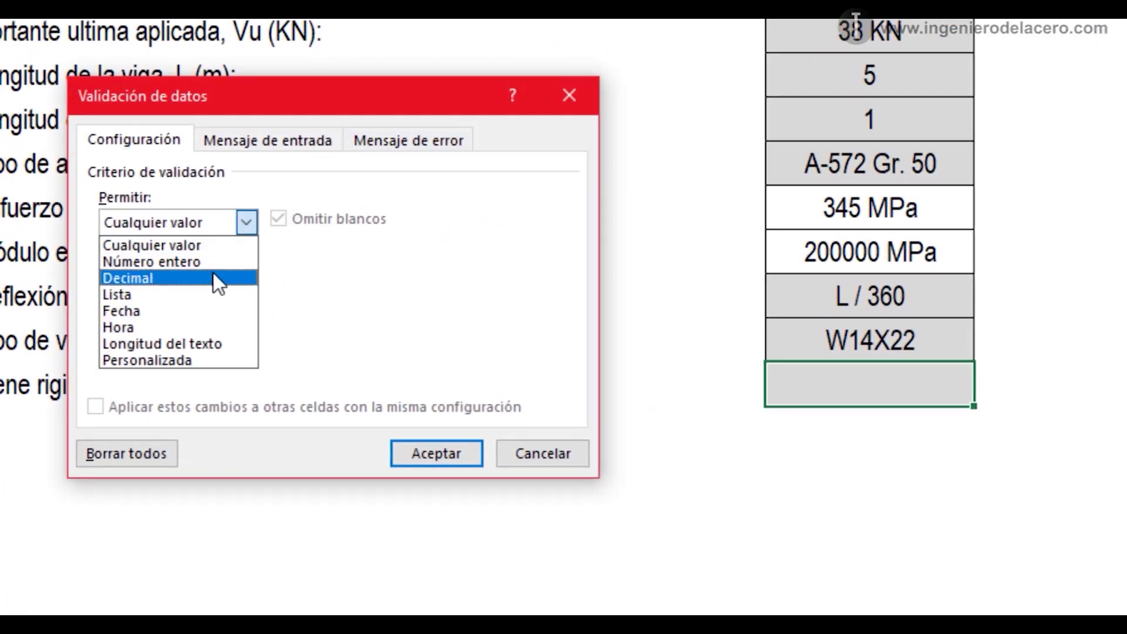
left_click(209, 291)
left_click(464, 328)
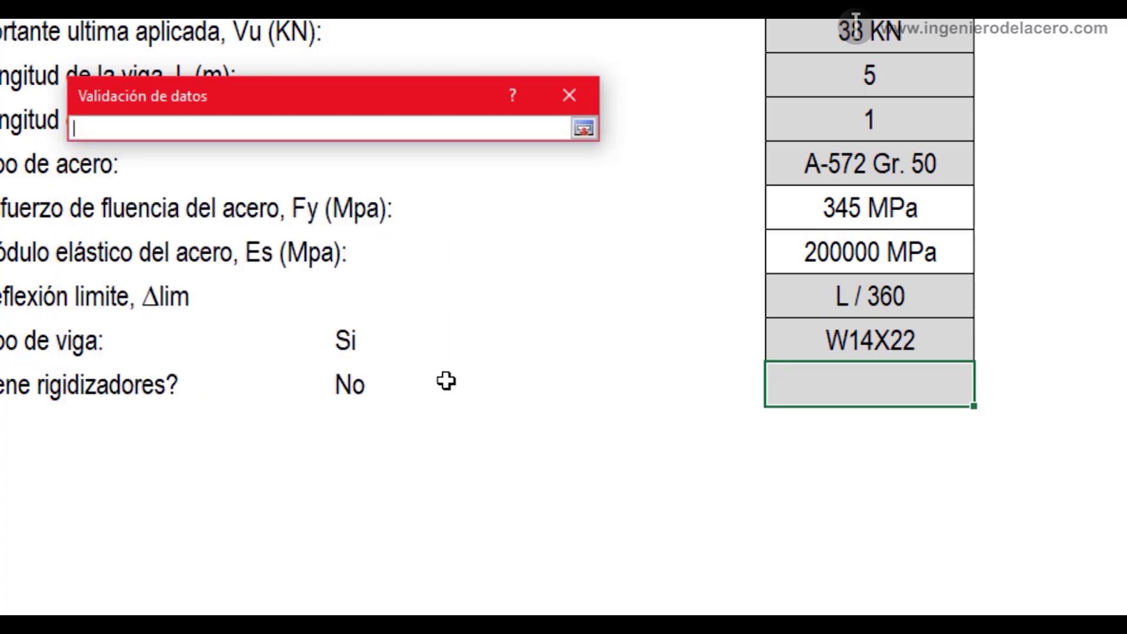
left_click_drag(347, 340, 387, 380)
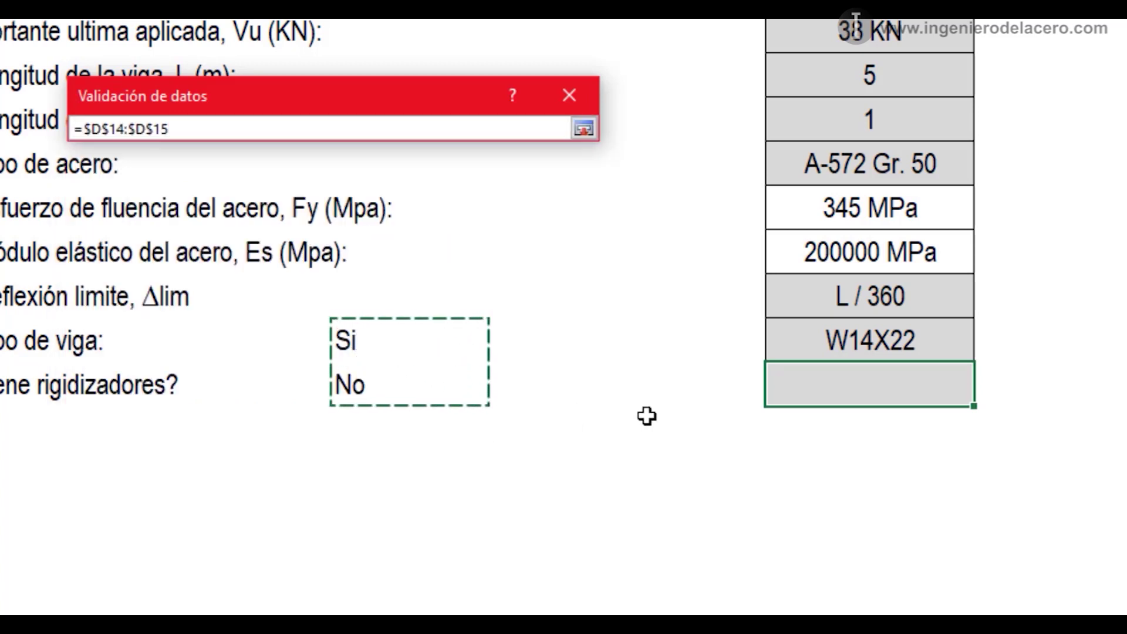
key("Return")
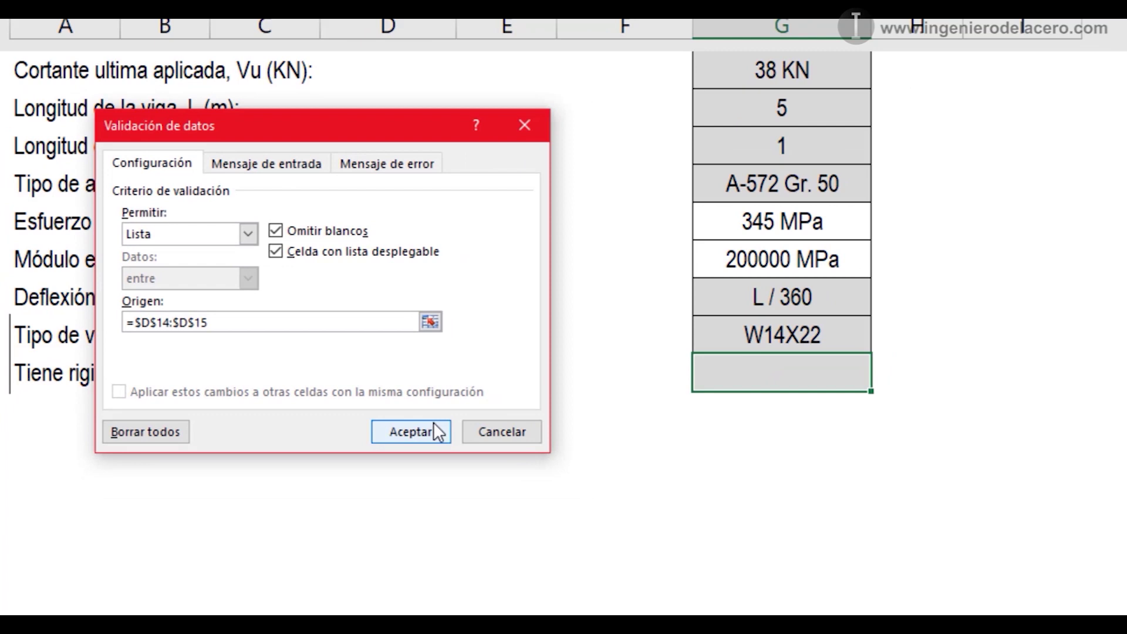
left_click(473, 455)
- Set the stiffener answer in G15 to Si from its validated list
left_click(978, 395)
left_click(587, 345)
left_click(597, 346)
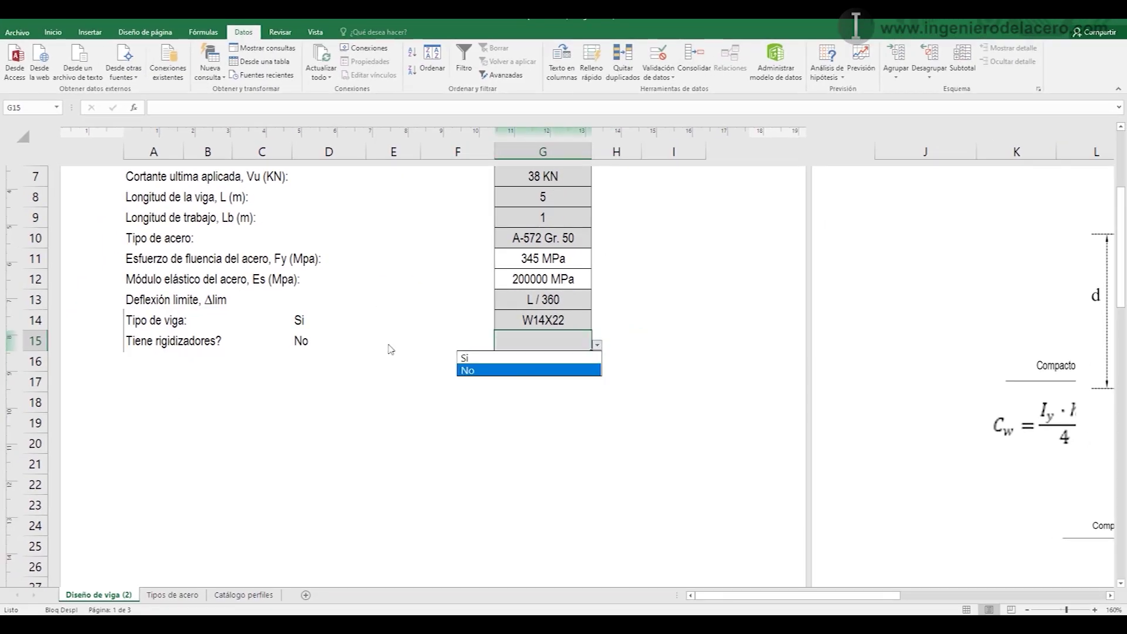
key("Escape")
left_click(549, 355)
left_click(584, 341)
left_click(597, 345)
left_click(561, 360)
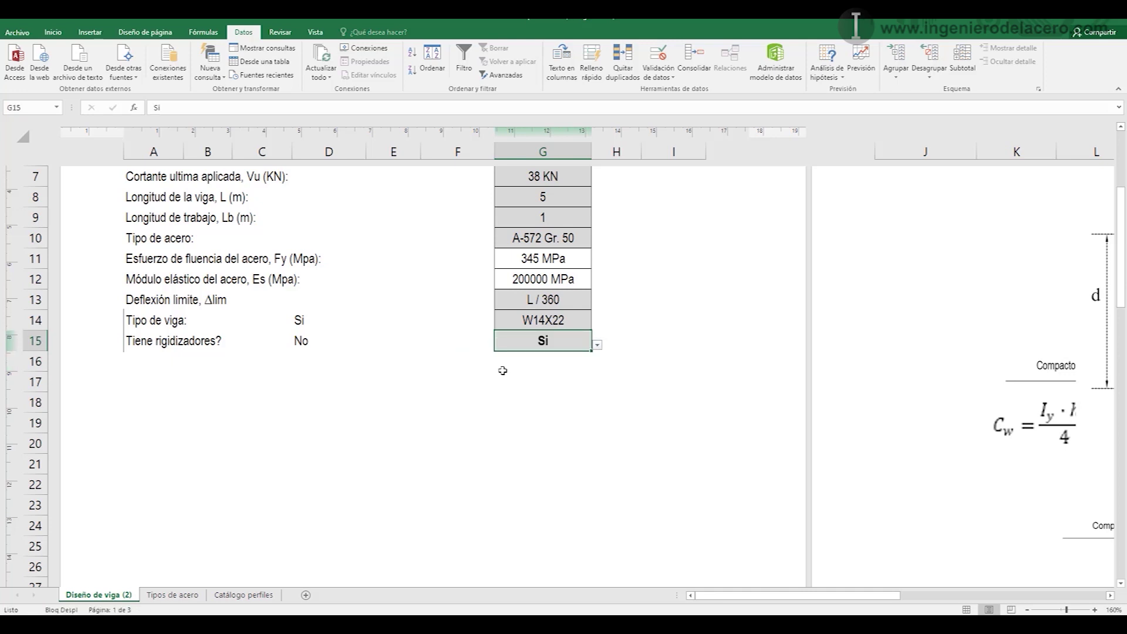
left_click(466, 376)
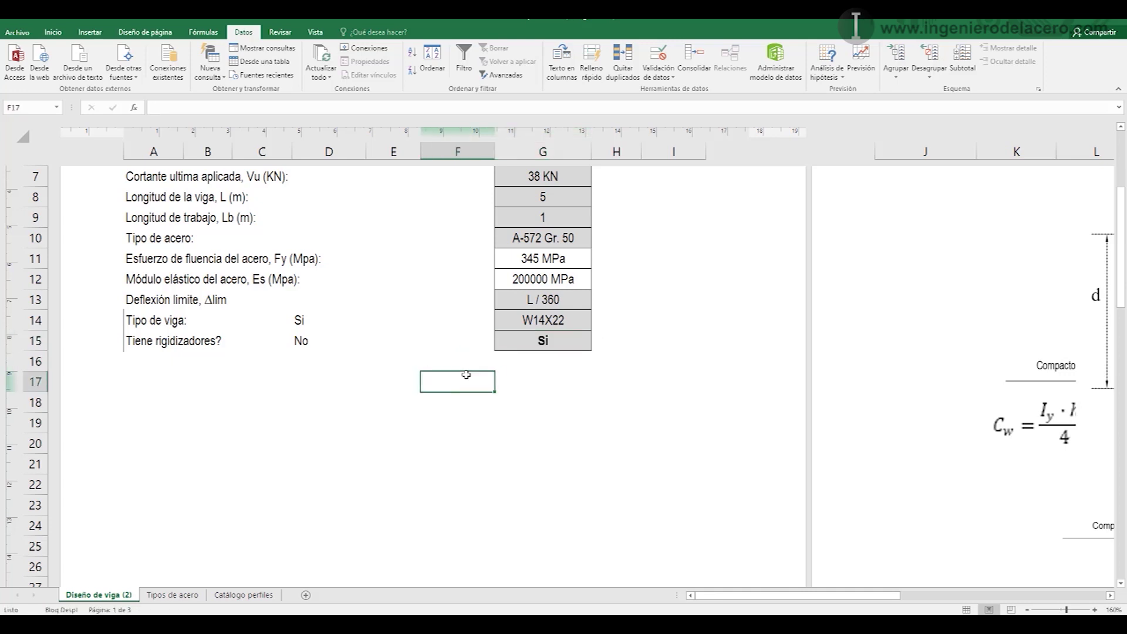
- Enter the conditional label formula =SI(G15="SI";"Separaciónentre rigidizadores, a (mm):";"") in A16
left_click(172, 361)
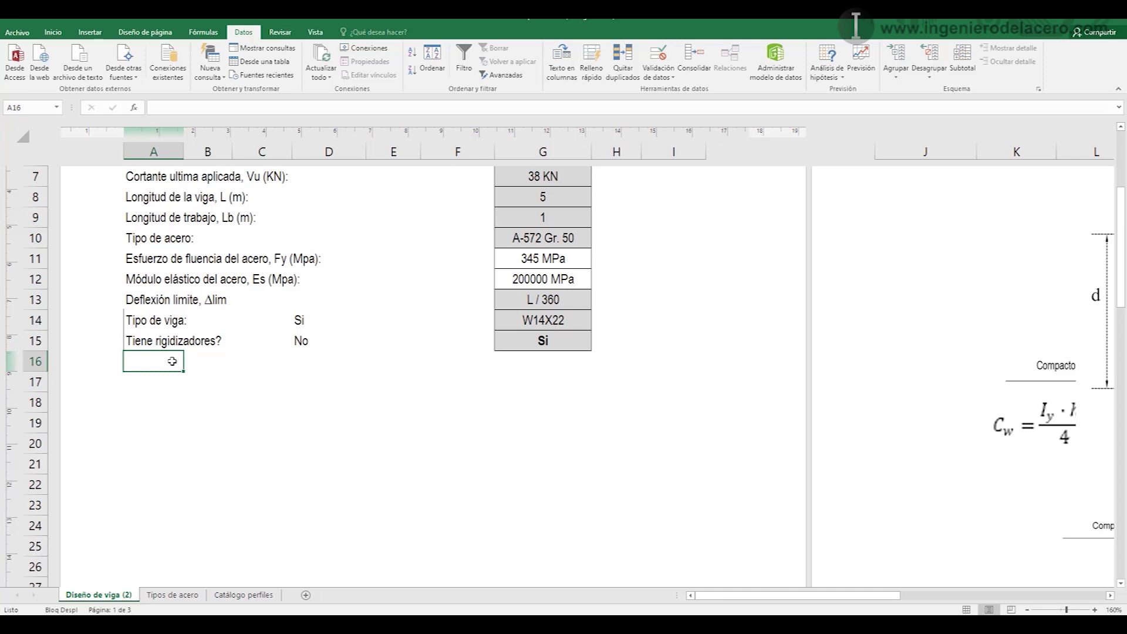
type("=")
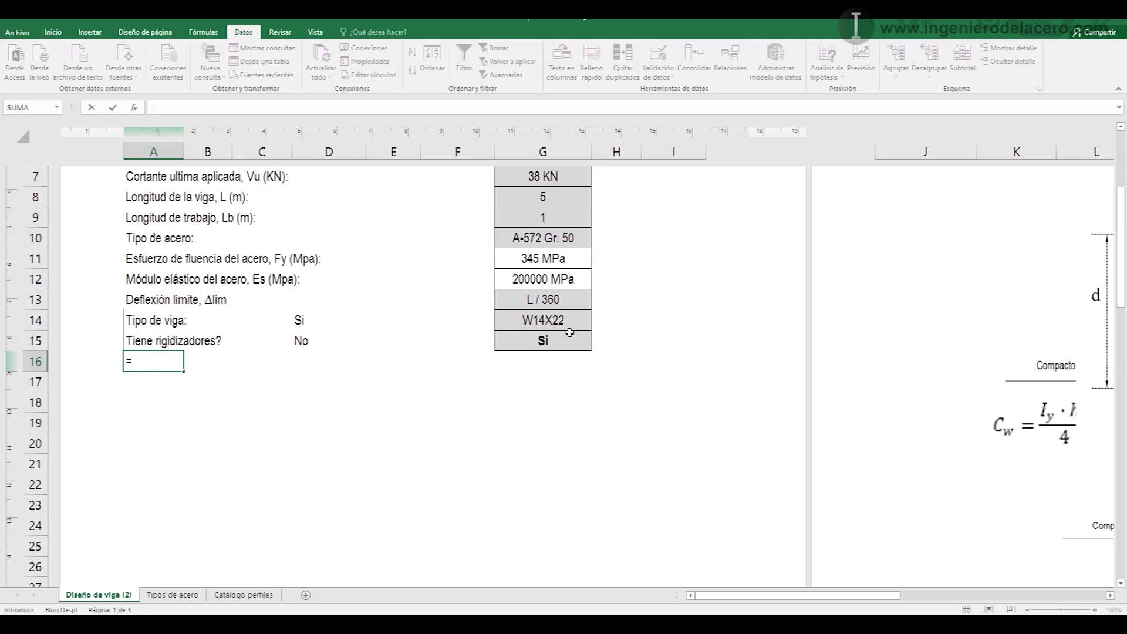
type("SI(")
left_click(556, 340)
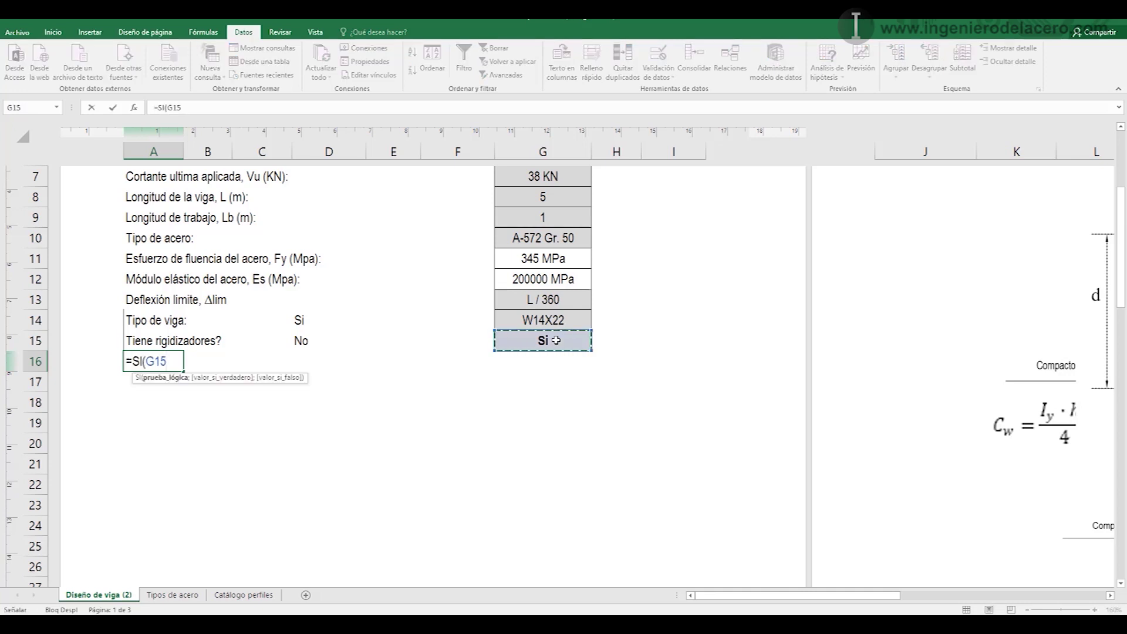
type("=\"SI")
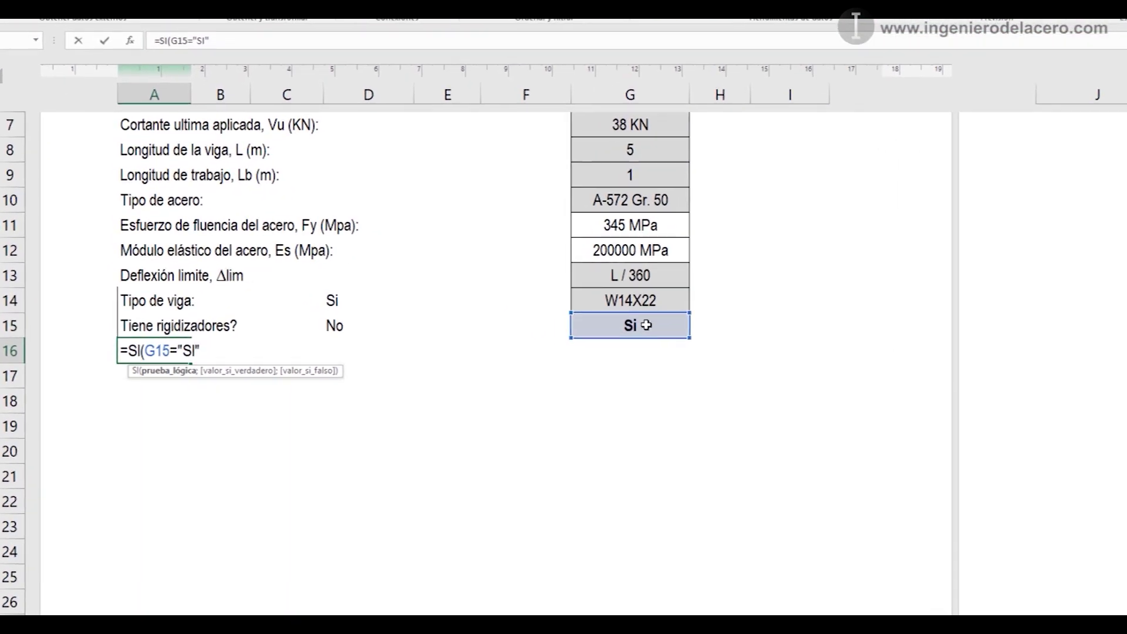
type("\";")
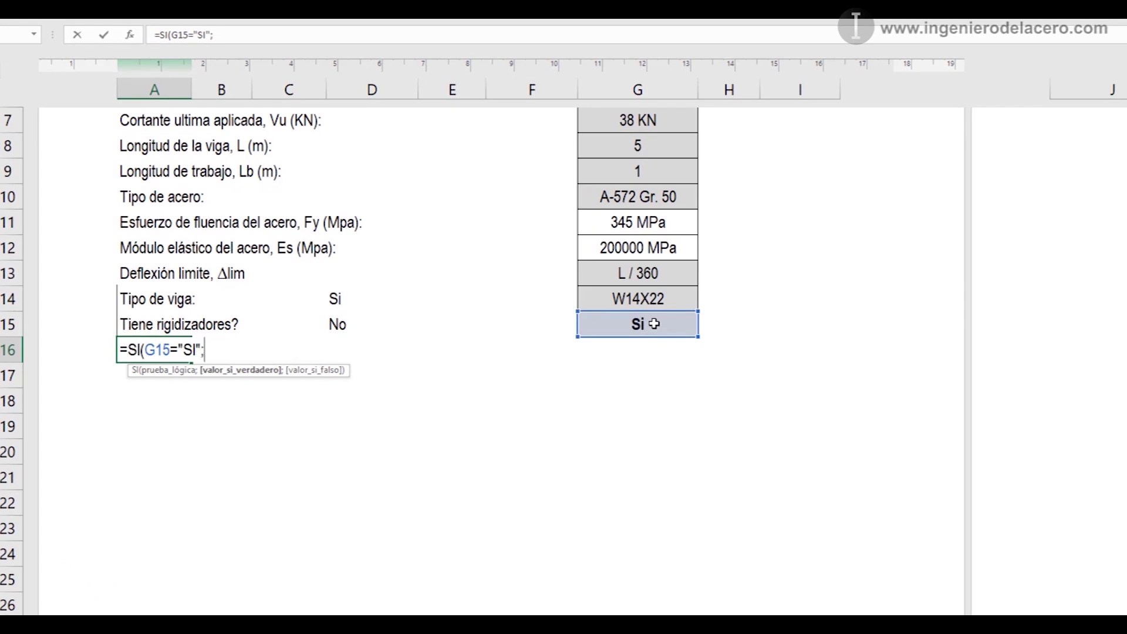
type("\"Separación")
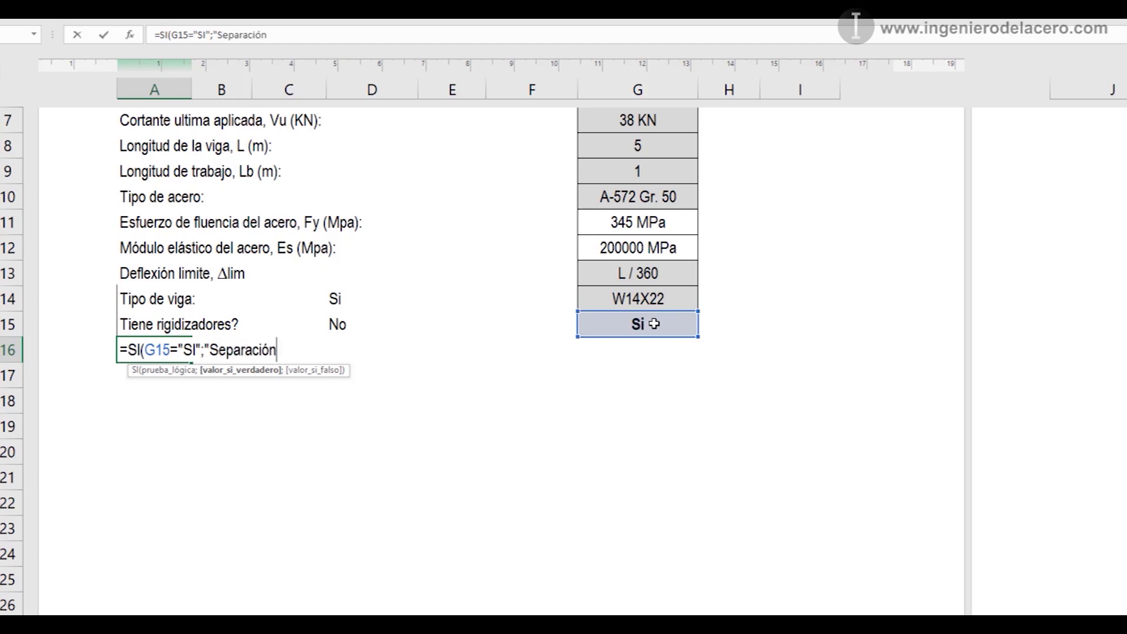
type("entre rigidizadores")
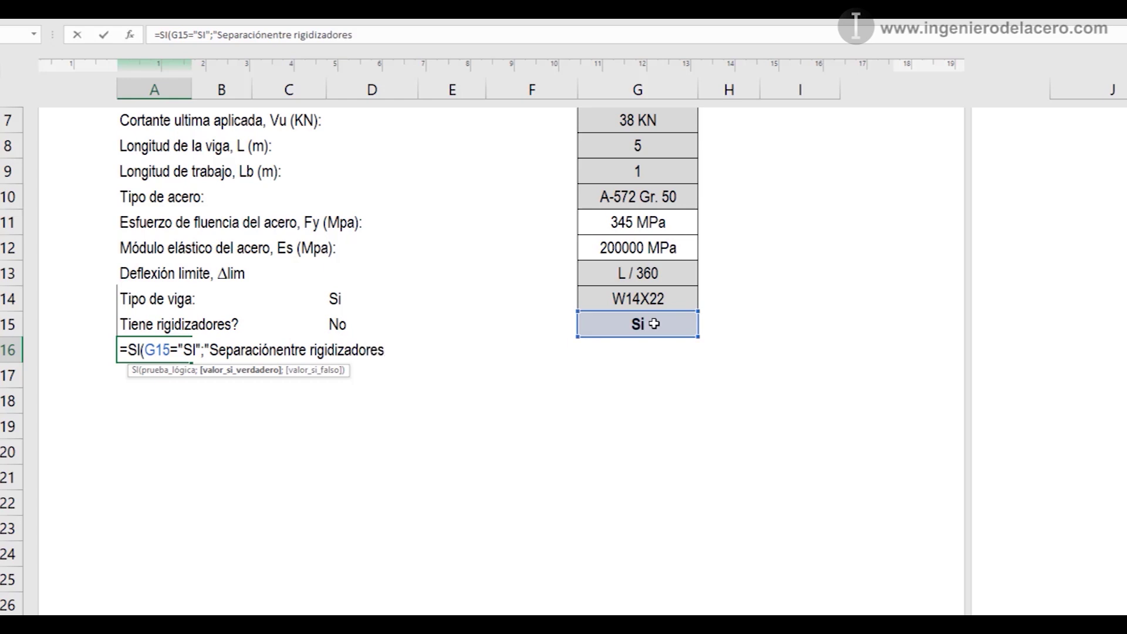
type(", a (mm):")
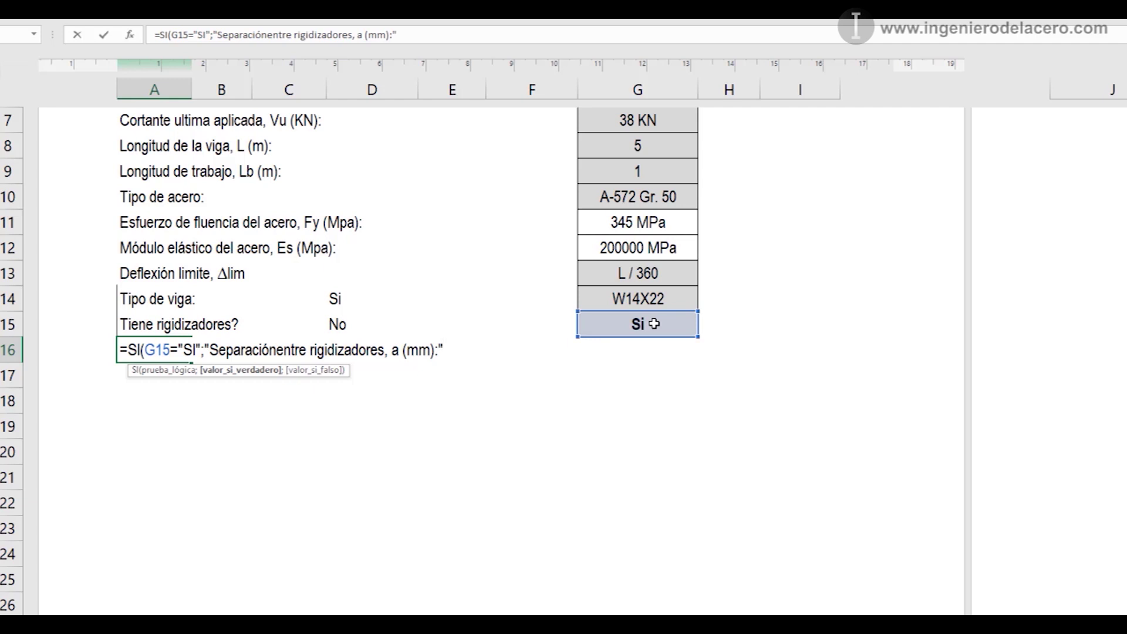
type(";\"\"")
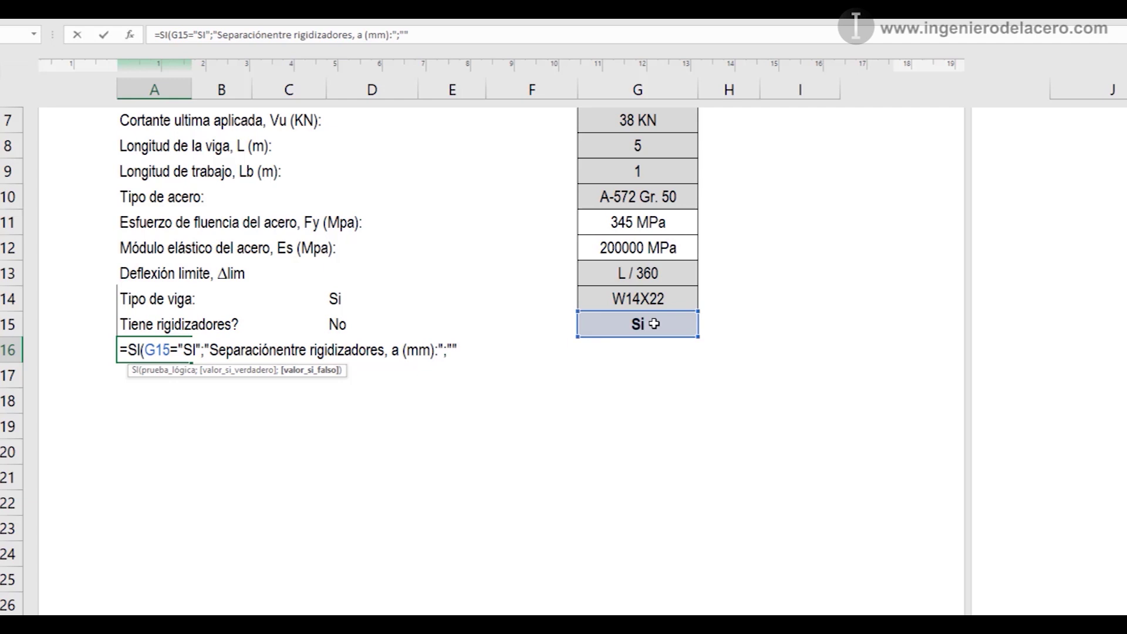
type(")")
key("Return")
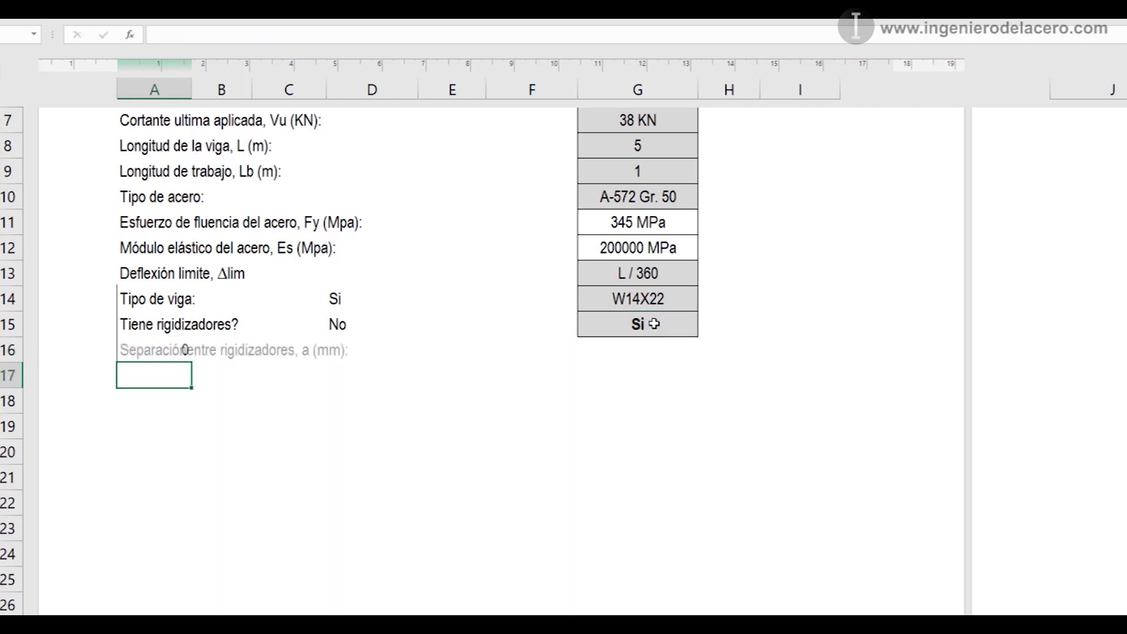
- Format the stiffener spacing input cell G16 with borders and the grey input fill
left_click(671, 331)
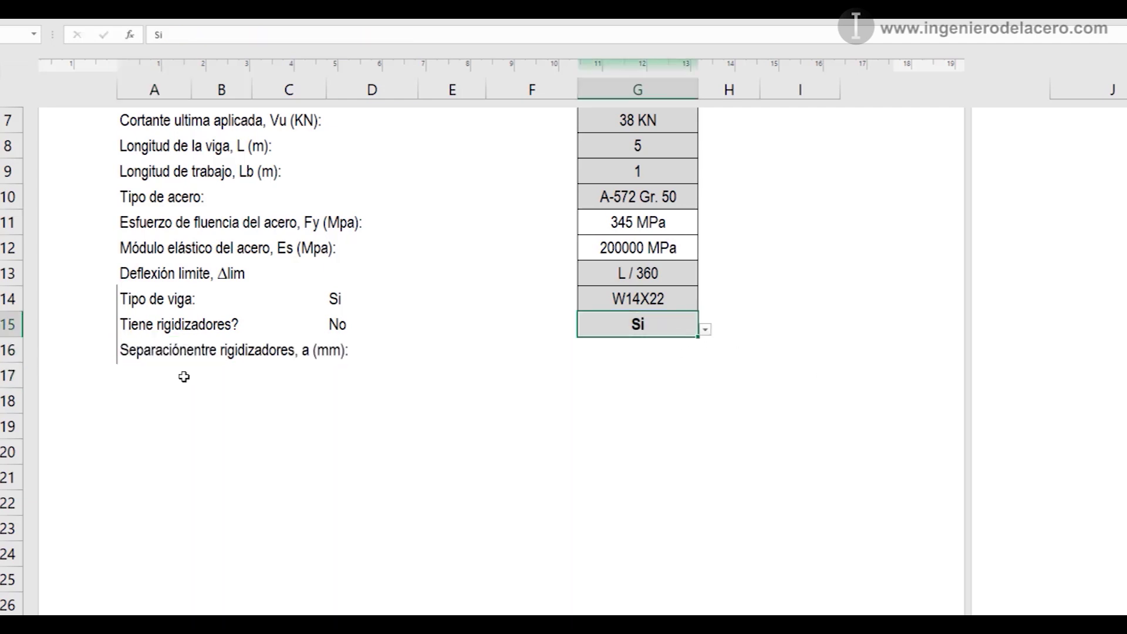
left_click(629, 353)
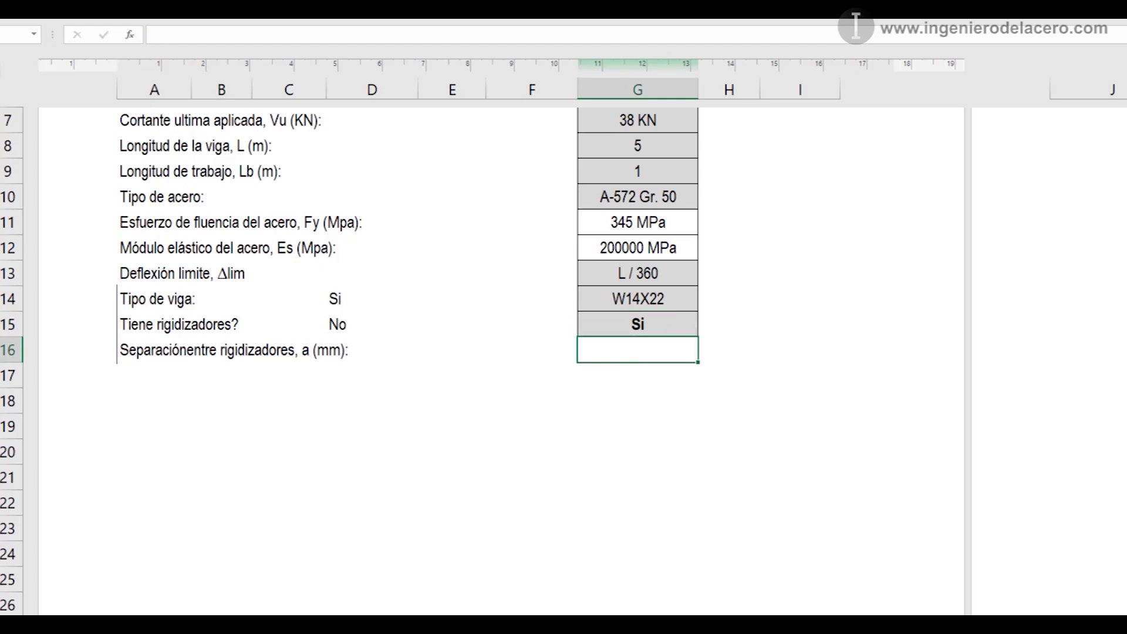
left_click(88, 33)
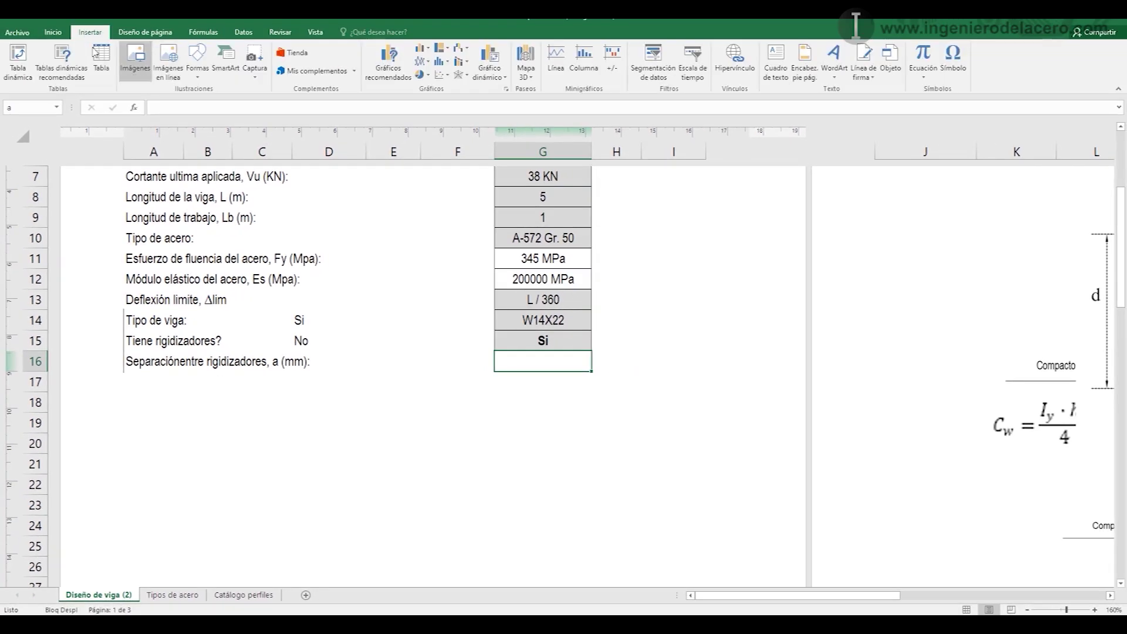
left_click(53, 32)
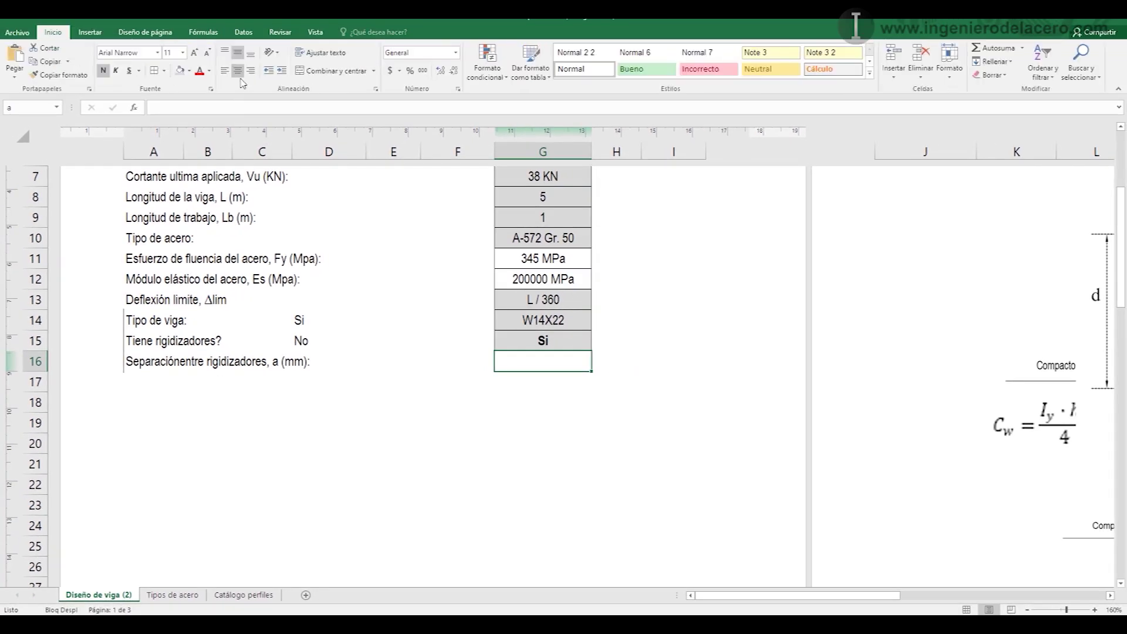
left_click(181, 71)
left_click(481, 401)
left_click(545, 368)
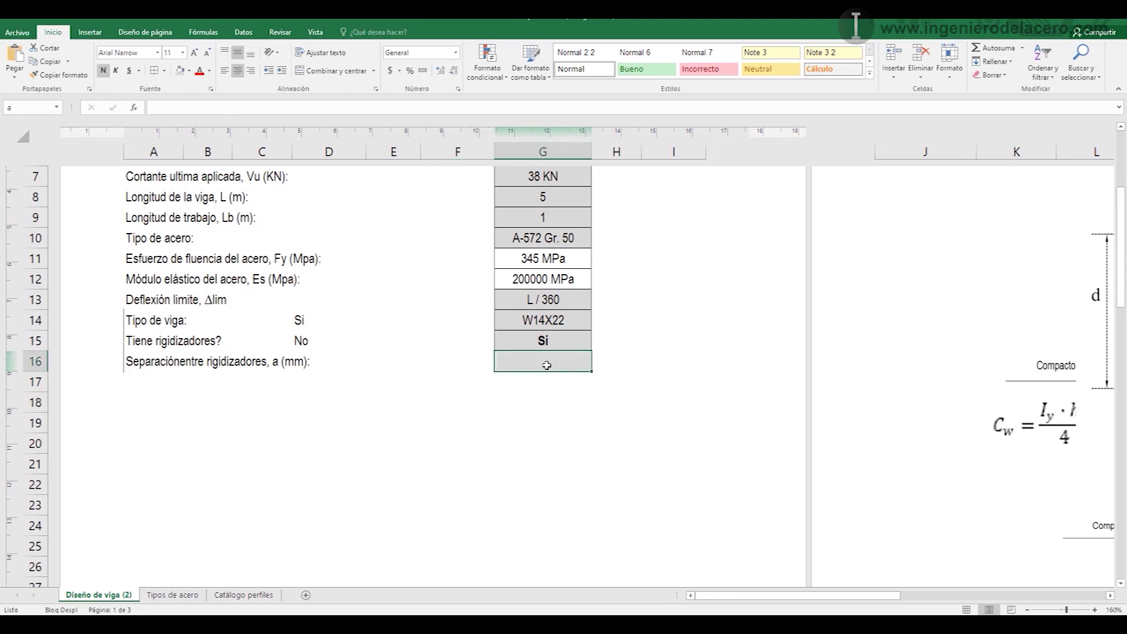
- Test the conditional label in A16 by switching G15 to No and back to Si
left_click(567, 341)
left_click(596, 342)
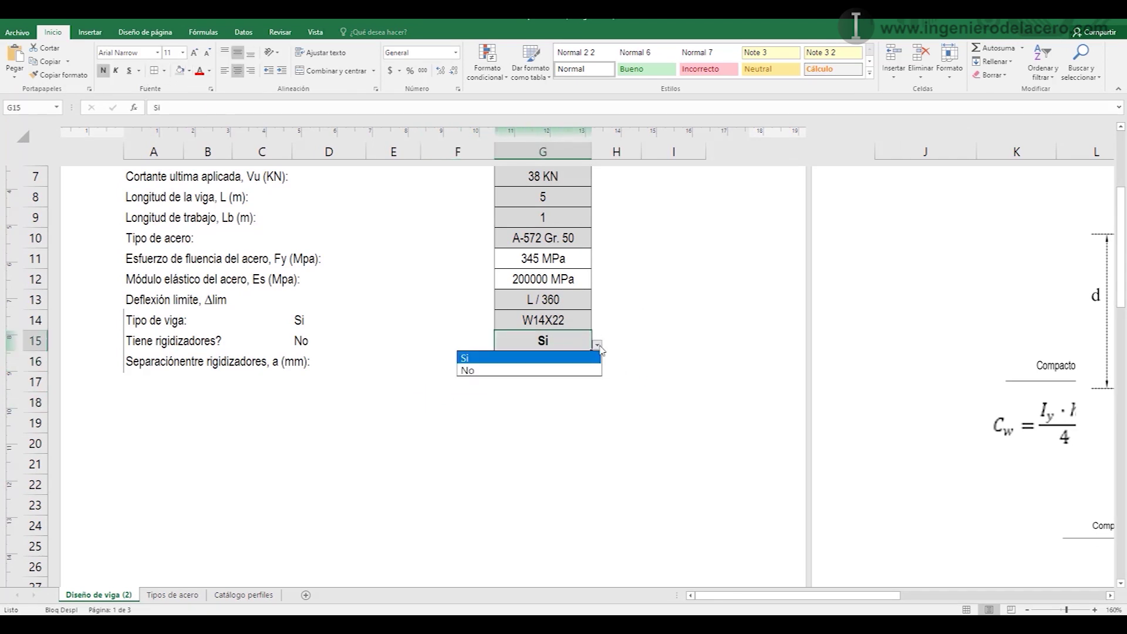
left_click(584, 366)
left_click(169, 369)
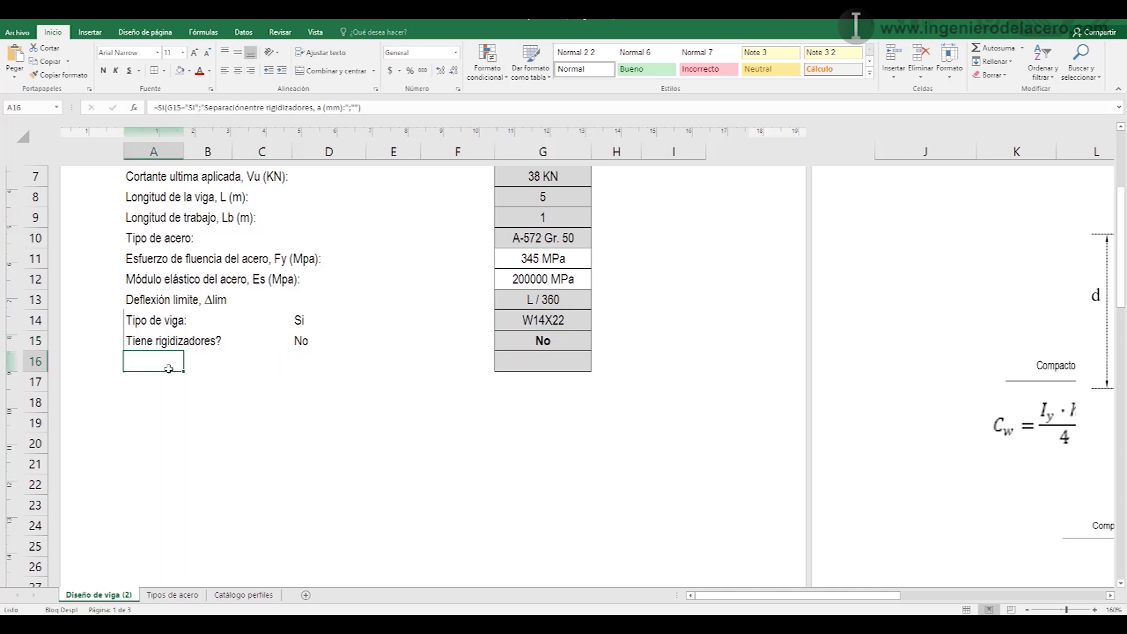
left_click(578, 343)
left_click(596, 346)
left_click(575, 357)
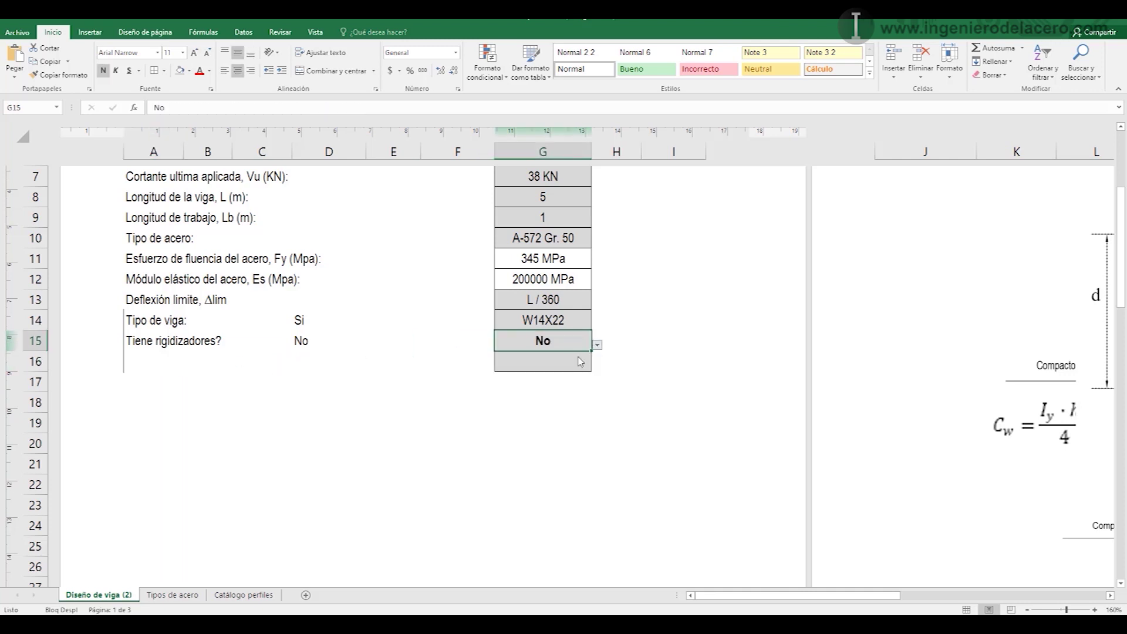
left_click(567, 365)
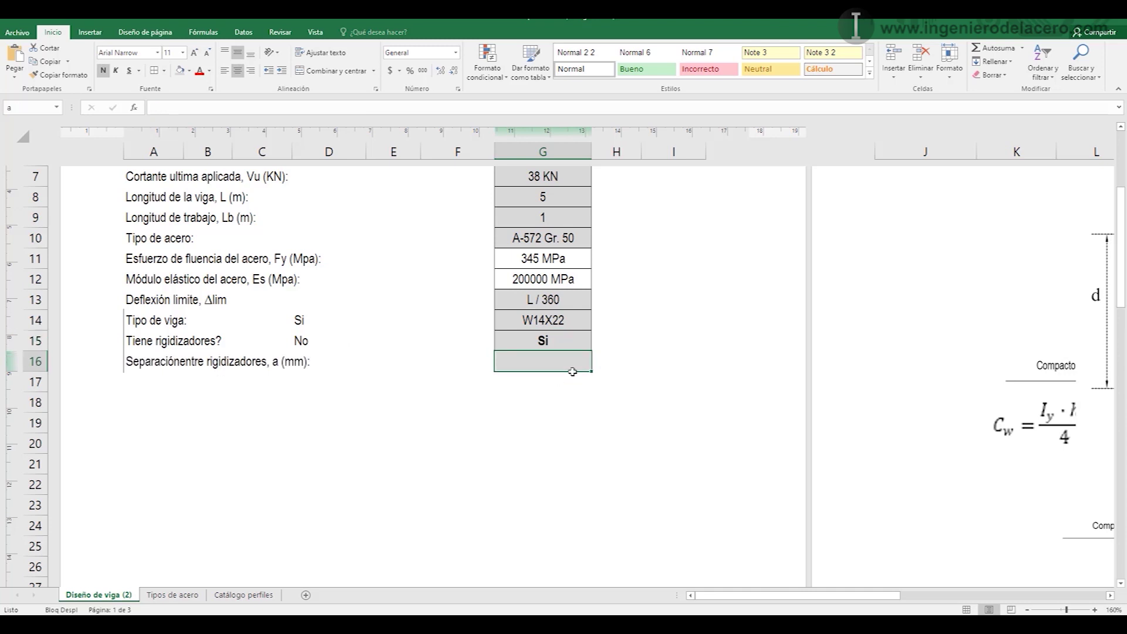
- Hide the Si and No list source values in D14:D15 by setting their font color to white
left_click_drag(302, 323, 300, 342)
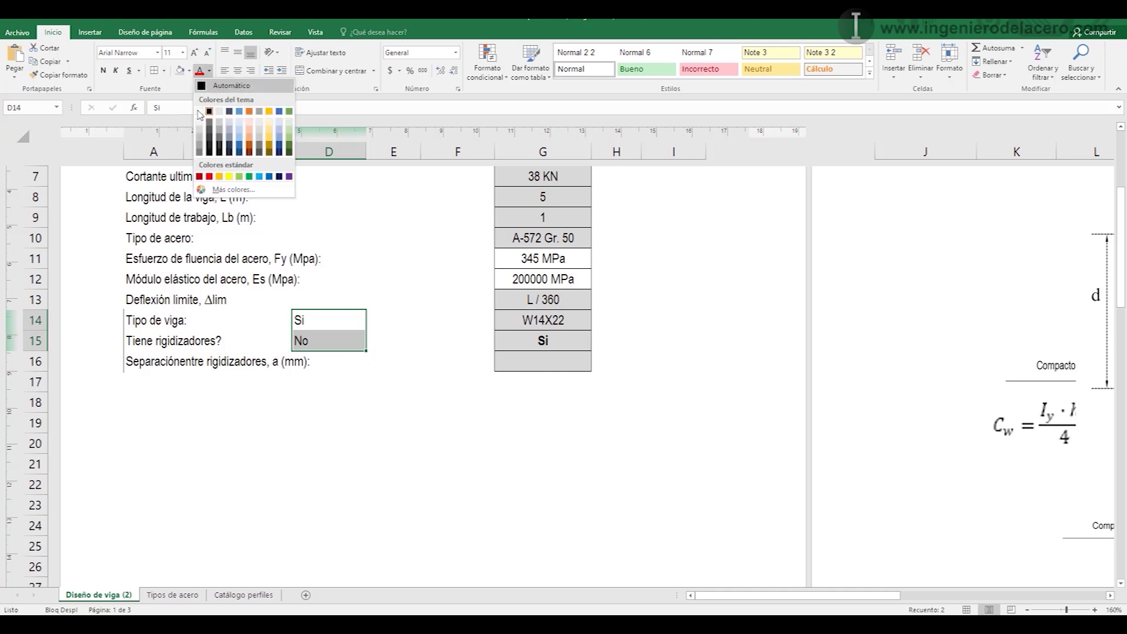
left_click(200, 111)
left_click(402, 379)
left_click_drag(296, 318, 302, 342)
left_click(312, 399)
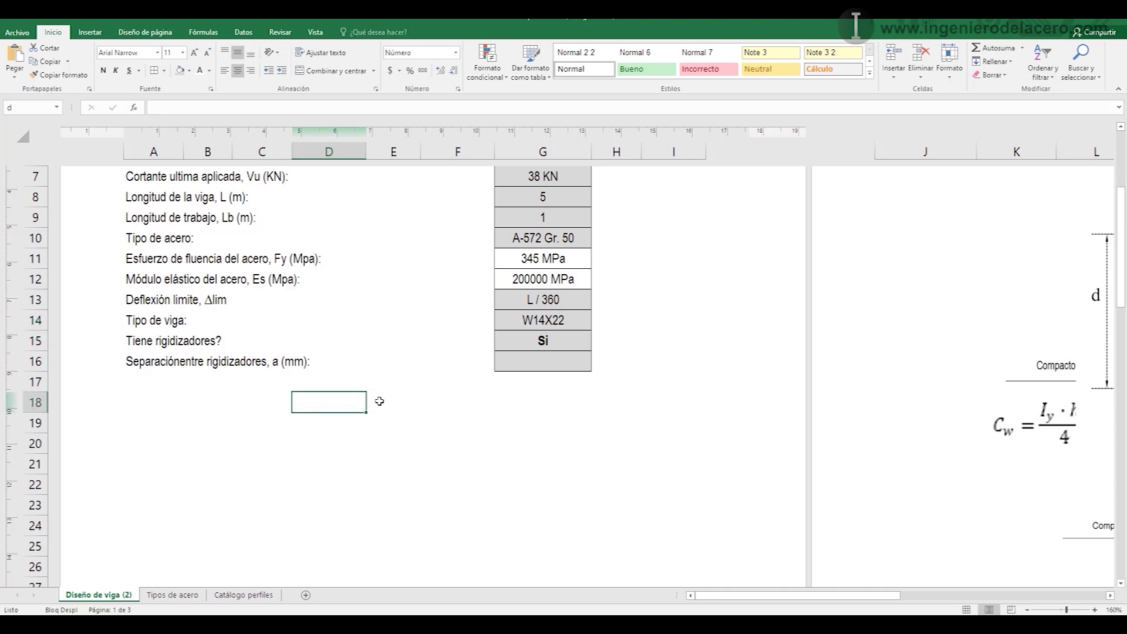
- Set the stiffener answer in G15 to No from its validated list
left_click(558, 342)
left_click(597, 345)
left_click(547, 372)
left_click(445, 388)
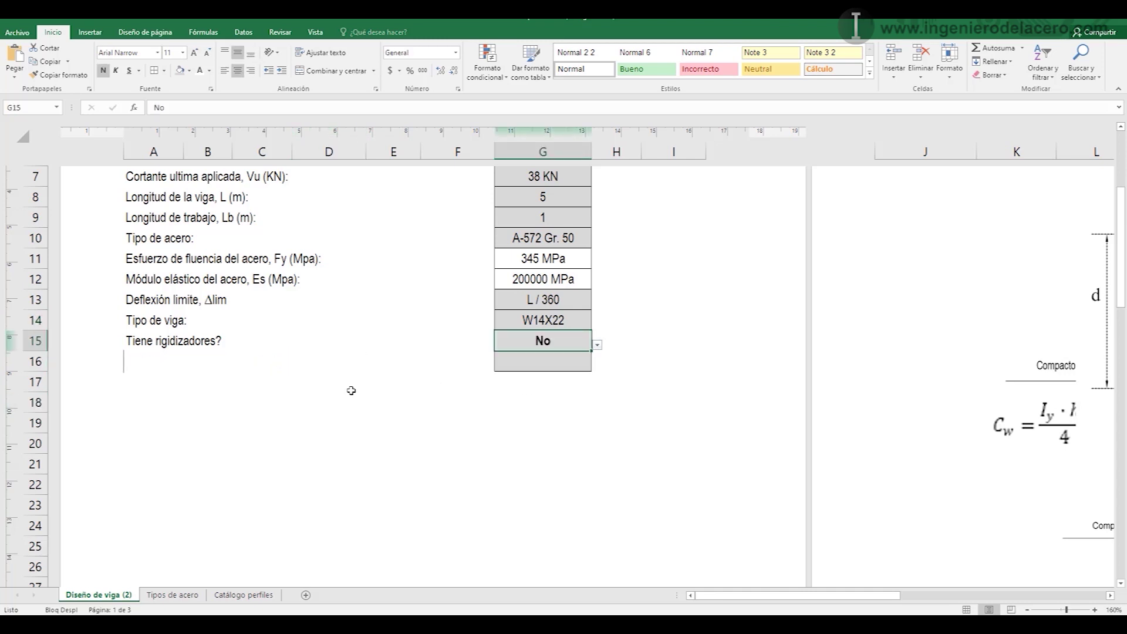
- Enter the section heading "Propiedades Geométricas de la viga:" in A17
left_click(146, 384)
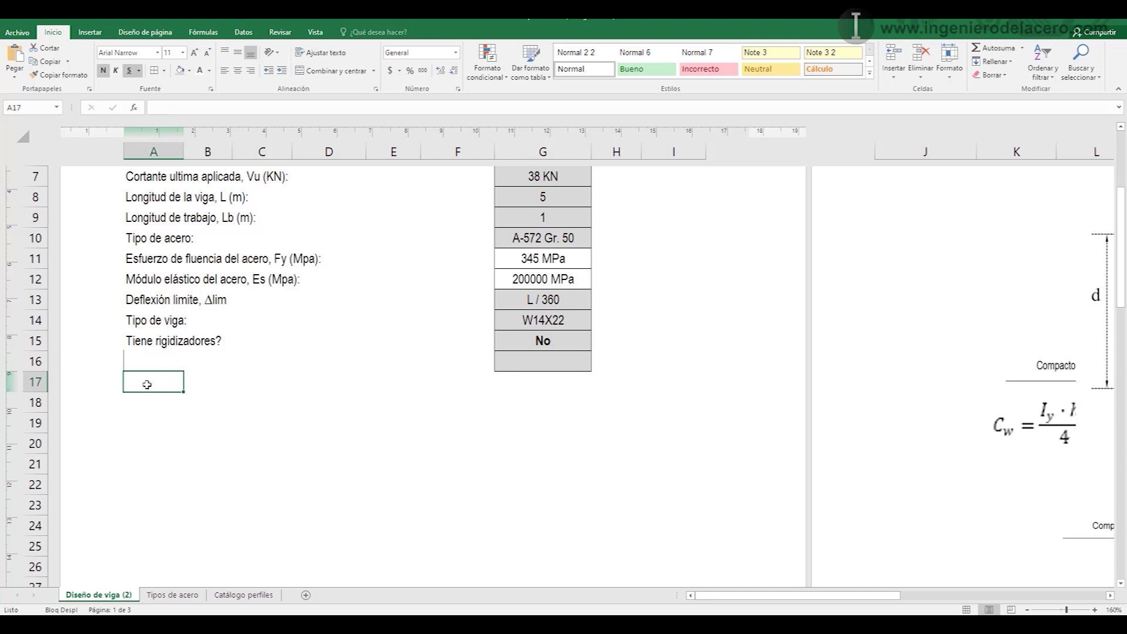
type("Propiedades Geométricas de la viga:")
key("Return")
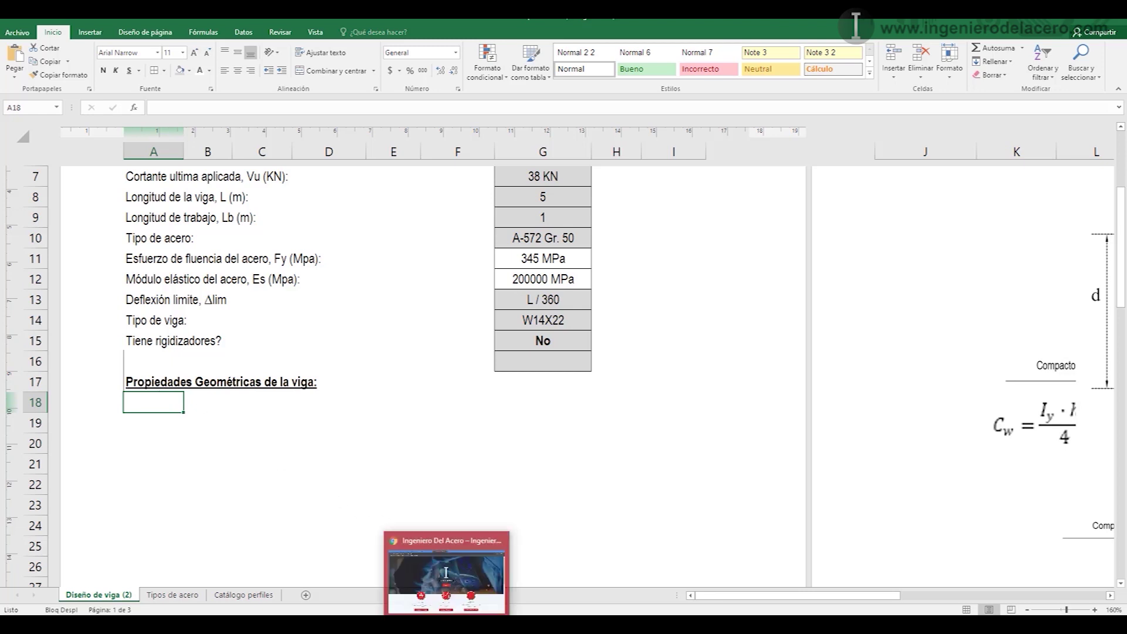
- Switch to the browser, open the Módulo #1 purchase checkout from ingenierodelacero.com and dismiss the translation offer
left_click(448, 623)
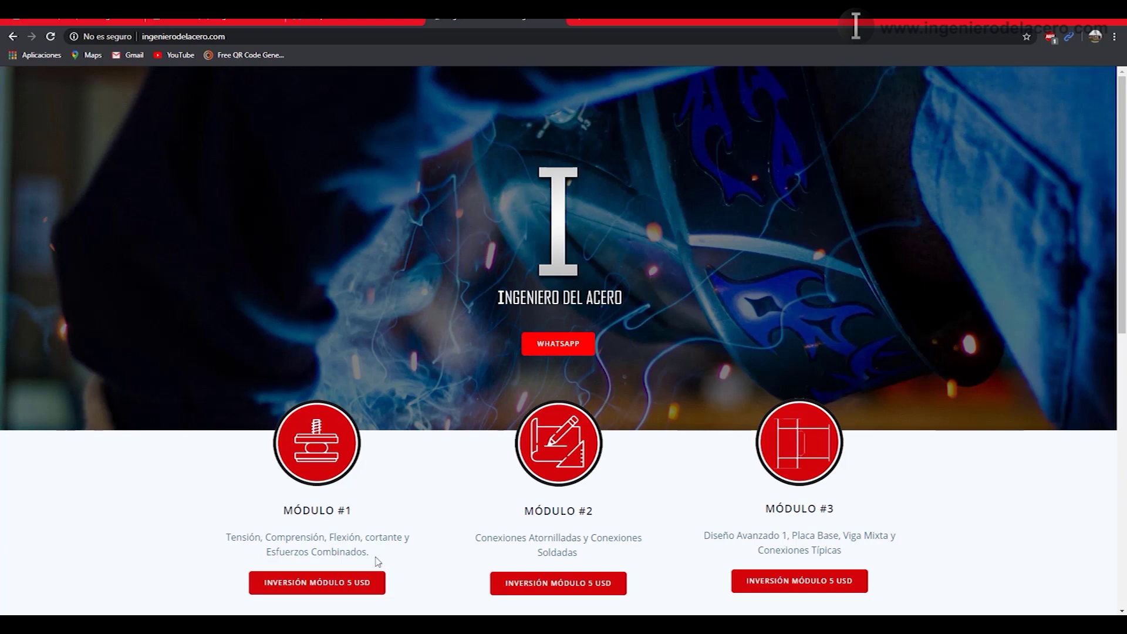
left_click(343, 586)
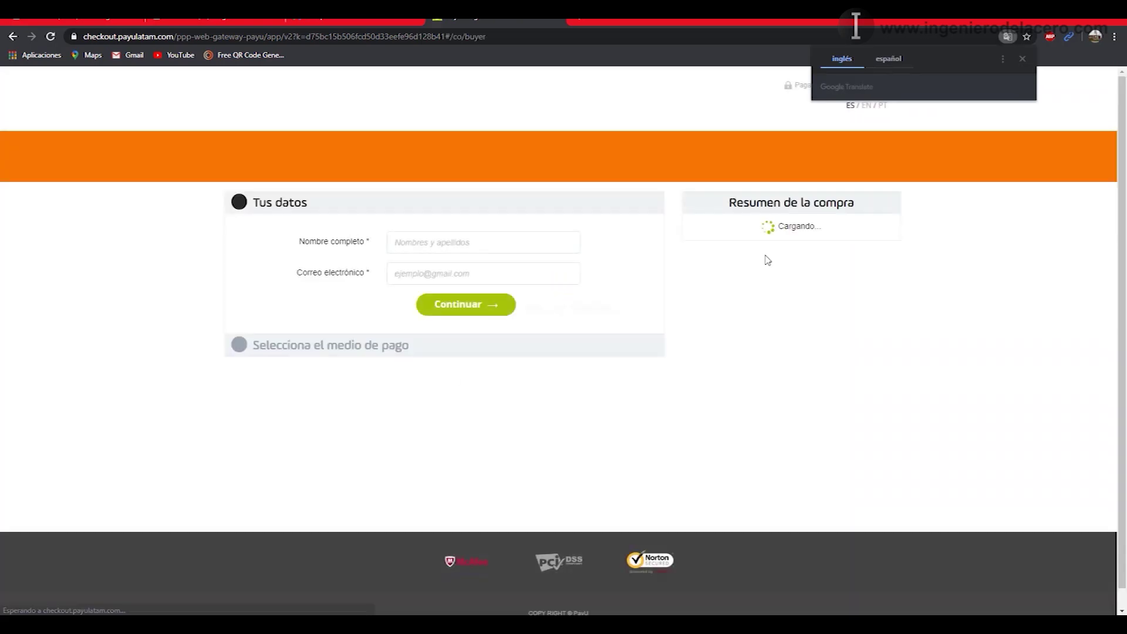
left_click(1022, 58)
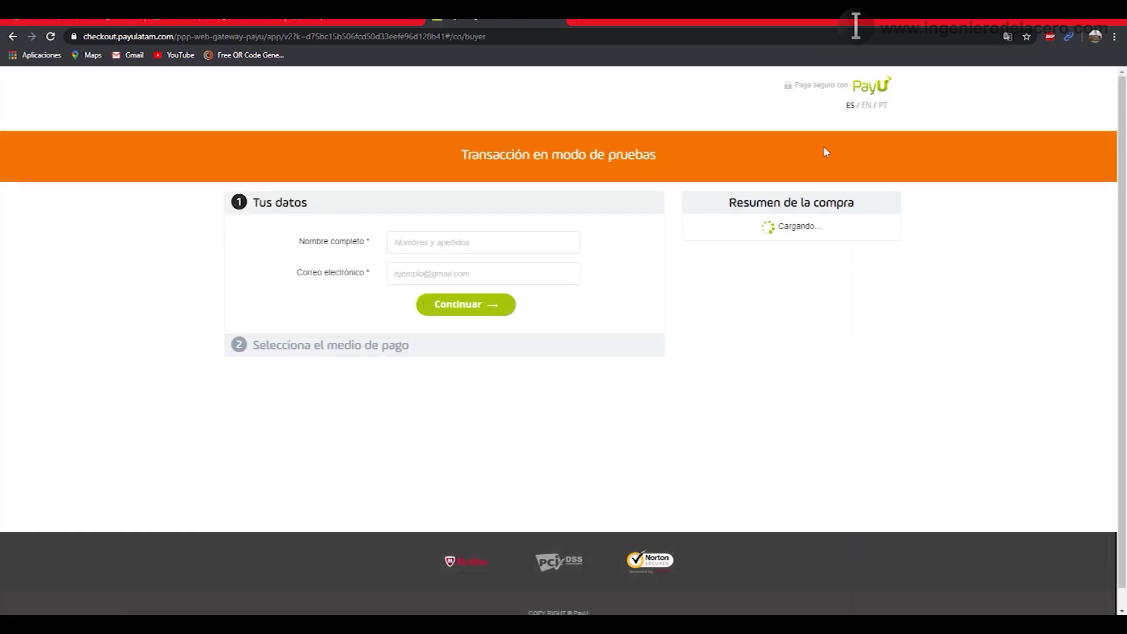
- Fill in the buyer's full name and e-mail on the checkout form and continue to the payment methods
left_click(515, 243)
left_click(519, 269)
left_click(519, 274)
left_click(493, 297)
left_click(486, 312)
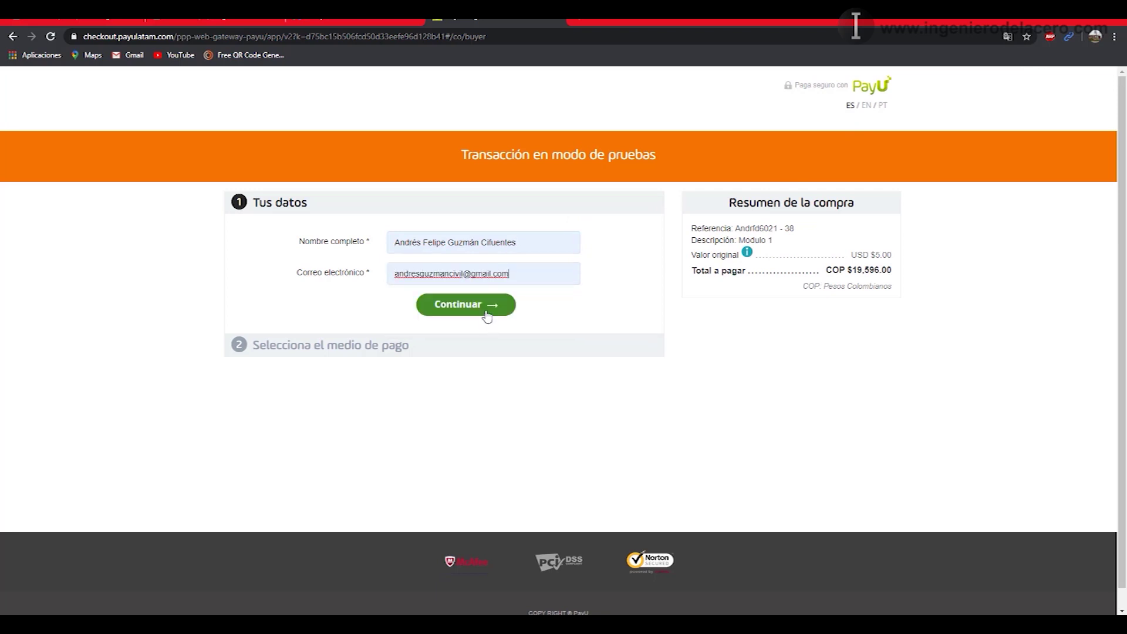
- Choose Visa as the payment method and review the card payment form
scroll(413, 334, "down", 1)
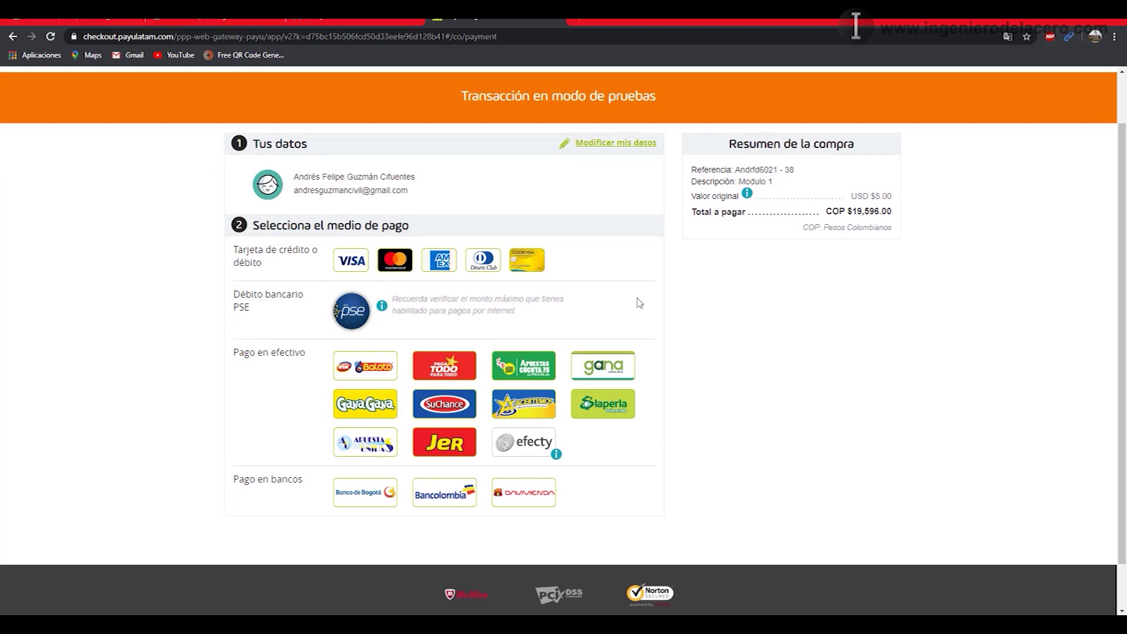
left_click(352, 260)
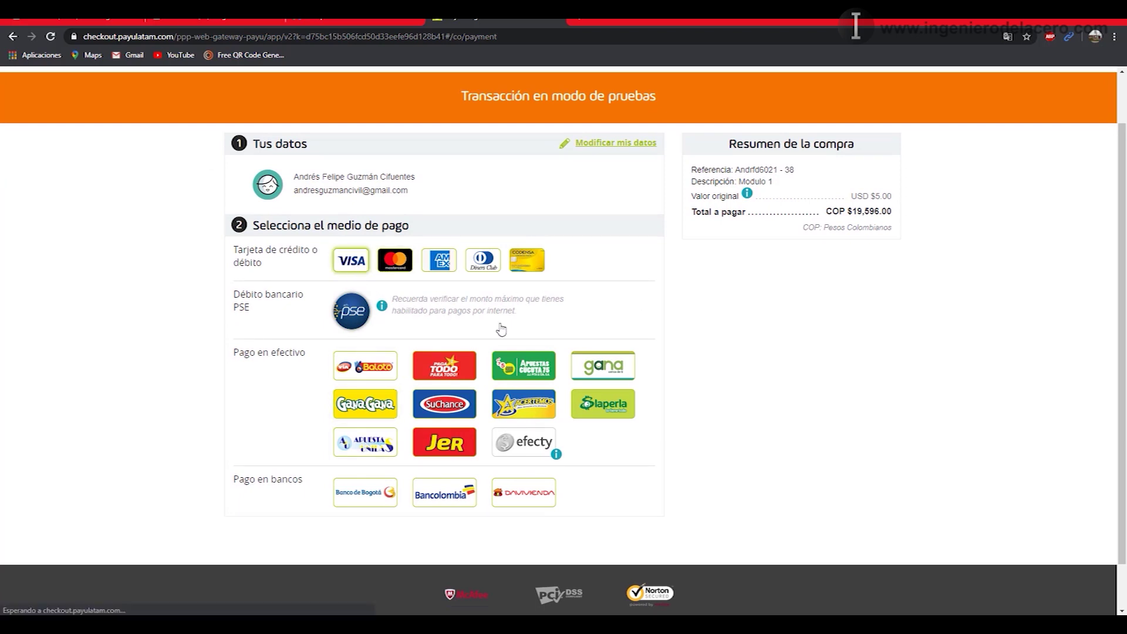
scroll(557, 348, "down", 2)
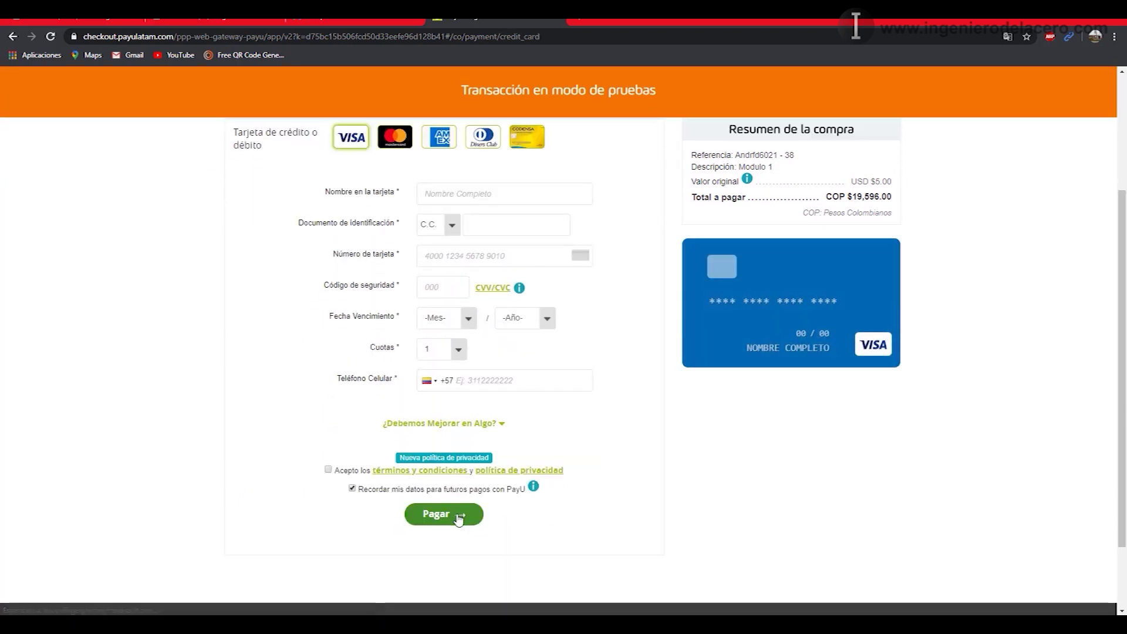
scroll(551, 320, "up", 3)
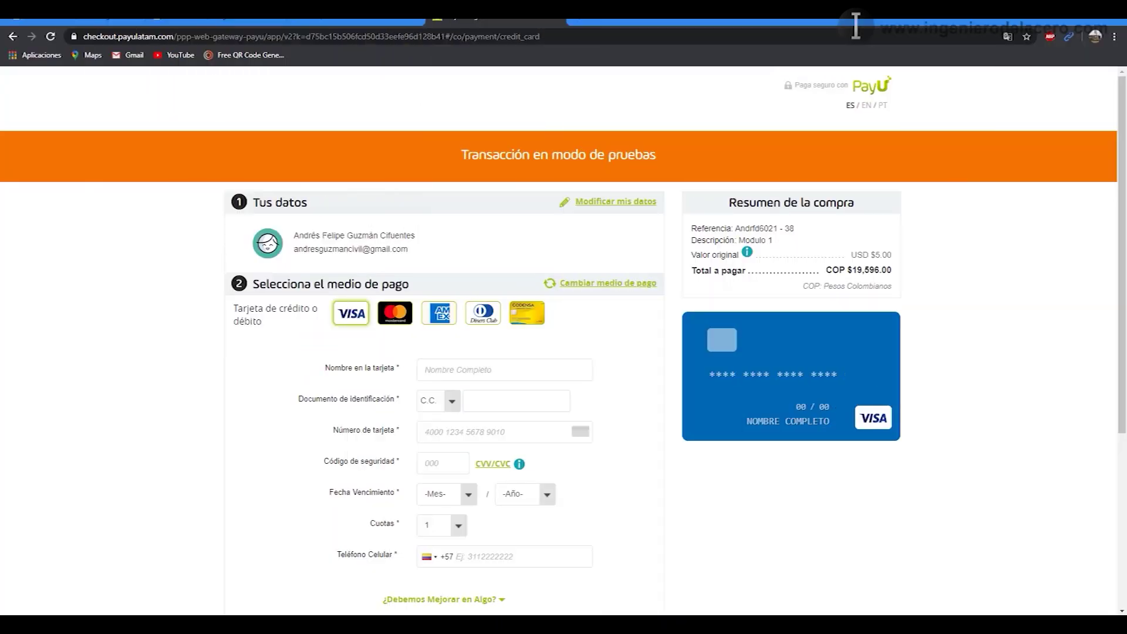
- Switch to Adobe Acrobat and look at the covers of the open steel design guides, including beams in flexure and shear
mouse_move(534, 626)
left_click(404, 578)
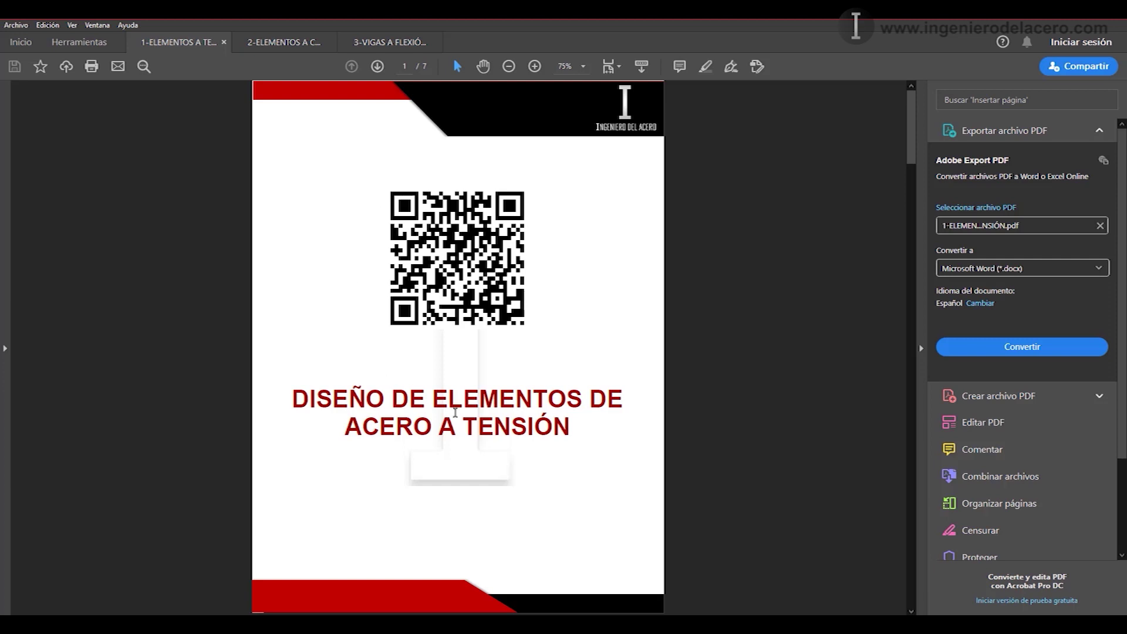
left_click(253, 44)
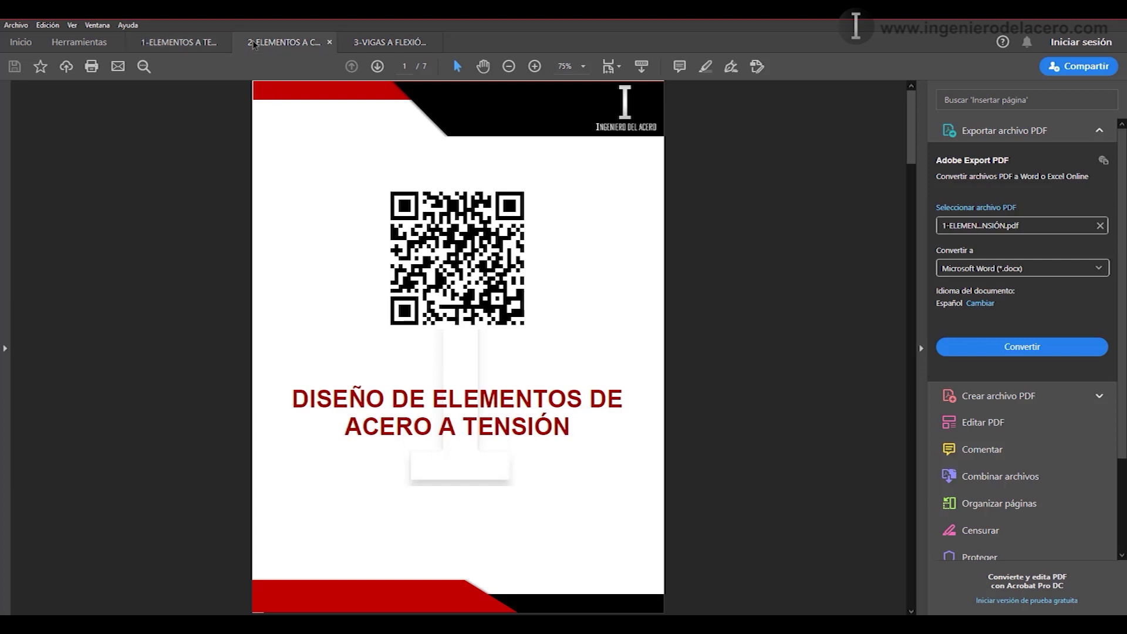
left_click(381, 48)
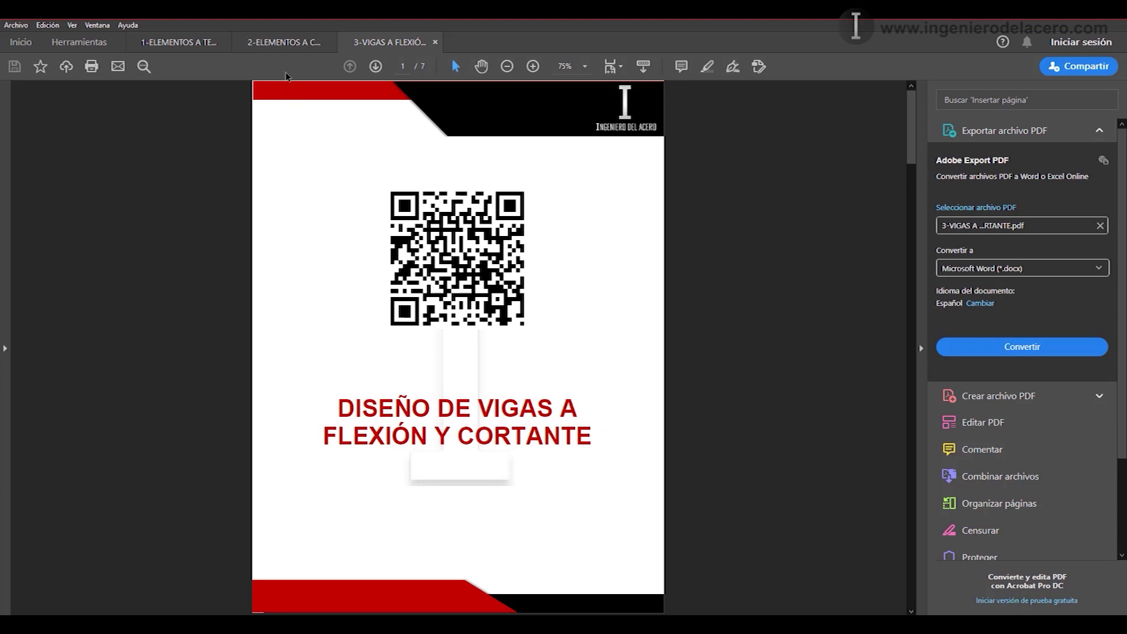
- Review the compression member design guide, covering input data, geometric properties, effective length, slenderness, Euler stresses and local buckling
left_click(283, 46)
scroll(533, 302, "down", 15)
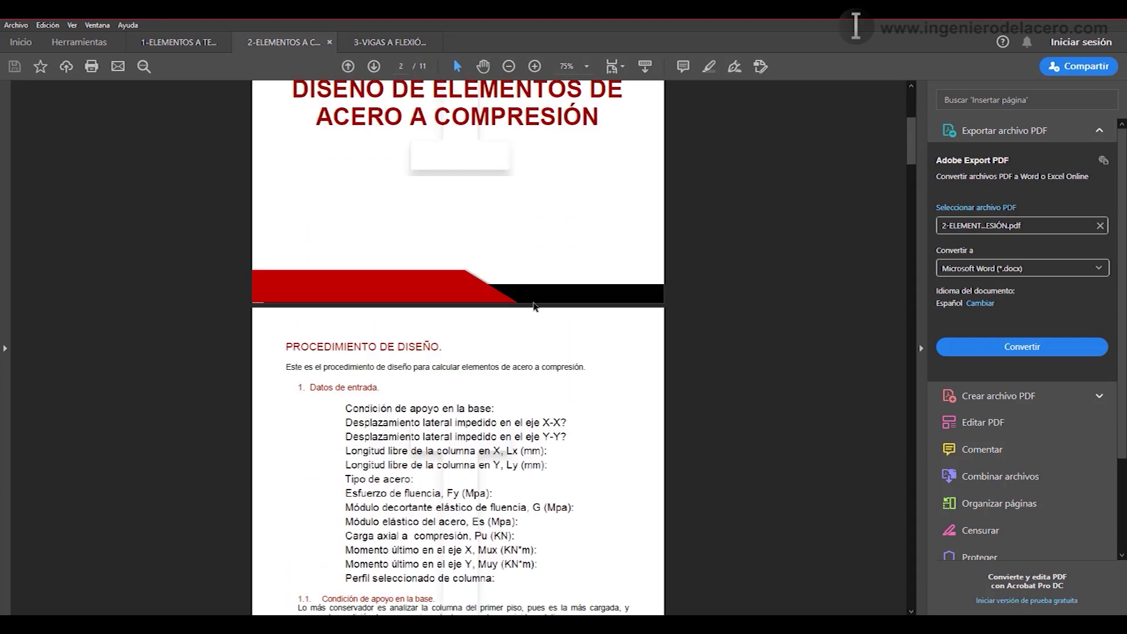
scroll(533, 306, "down", 12)
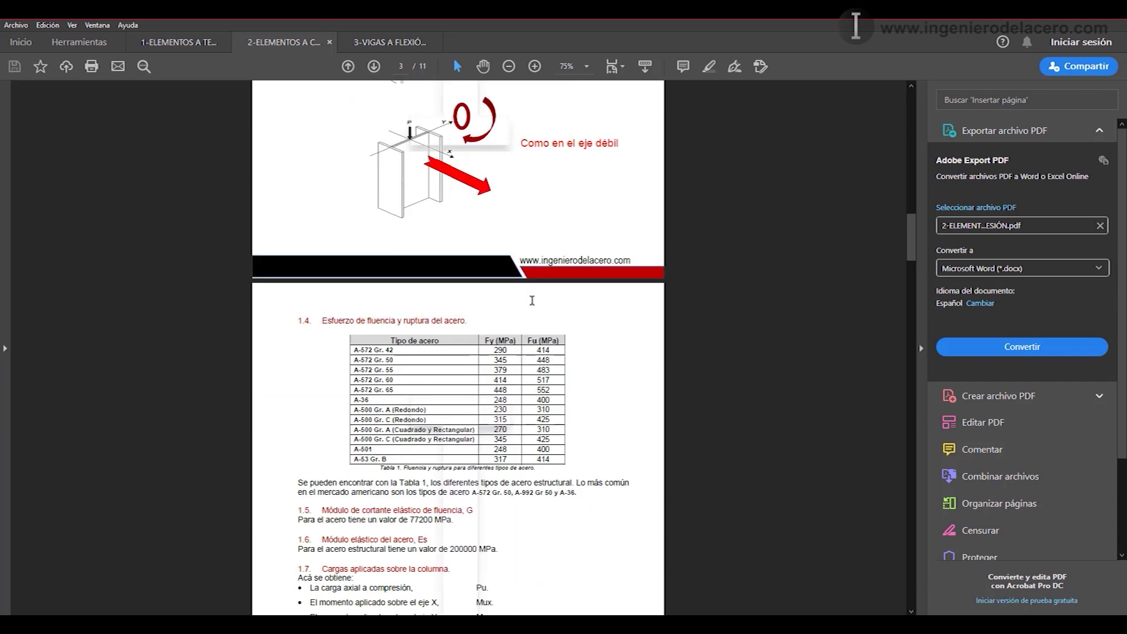
scroll(533, 304, "down", 12)
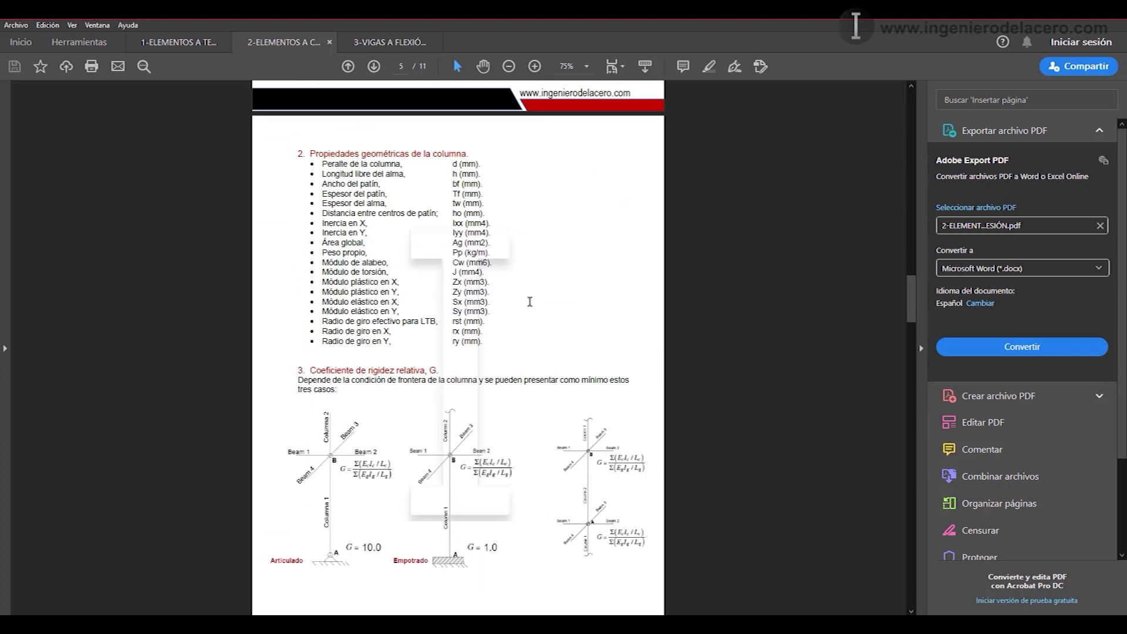
scroll(529, 302, "down", 4)
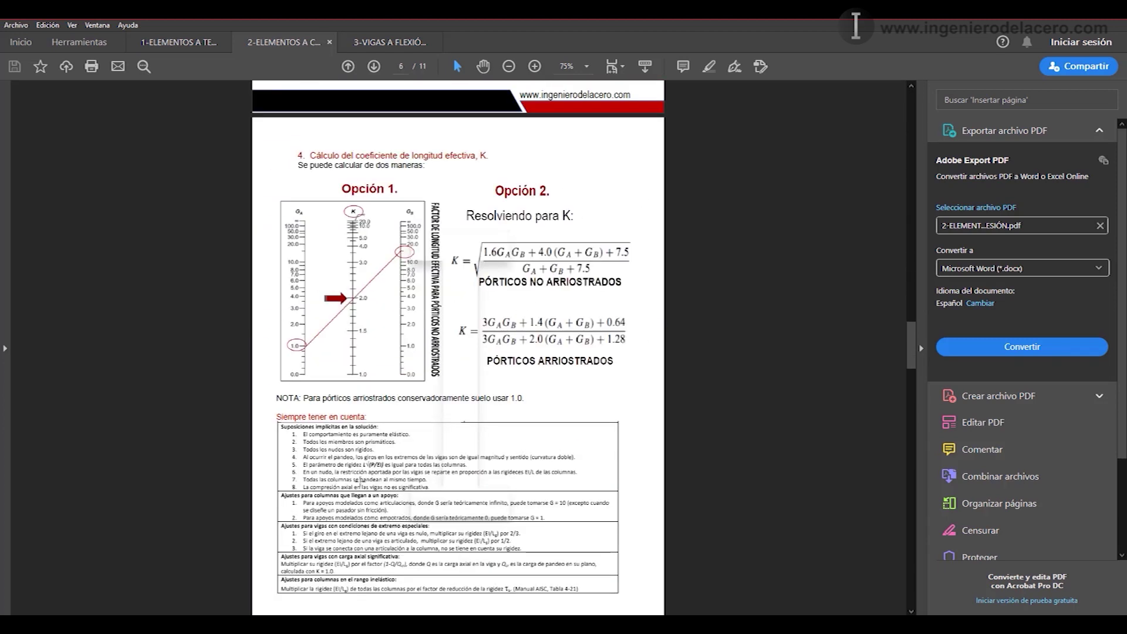
scroll(352, 443, "down", 10)
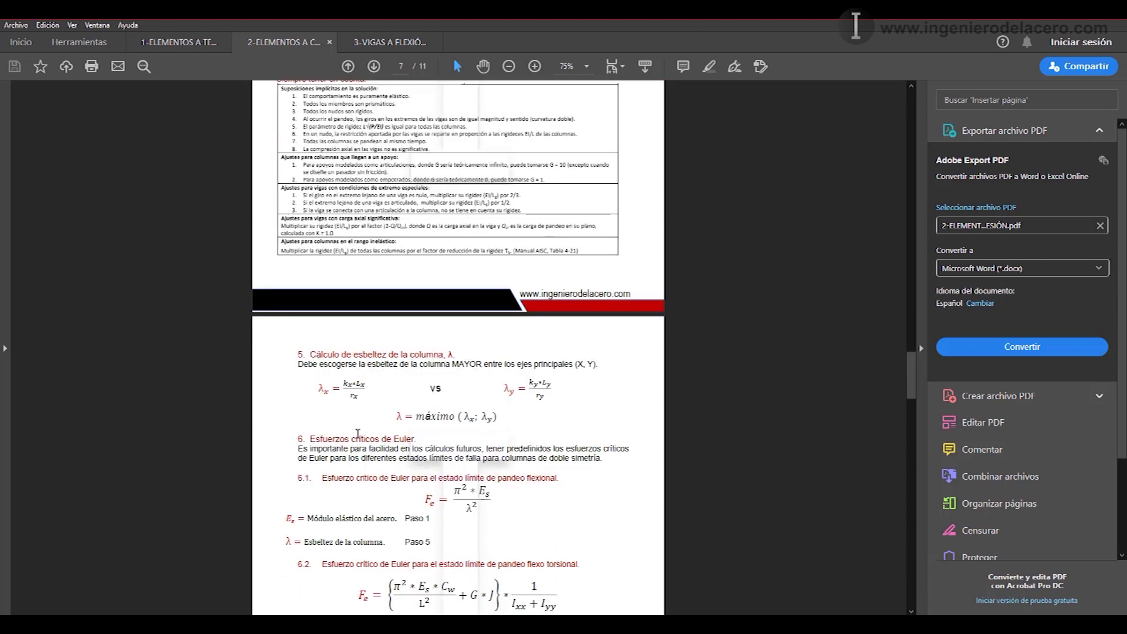
scroll(358, 433, "down", 12)
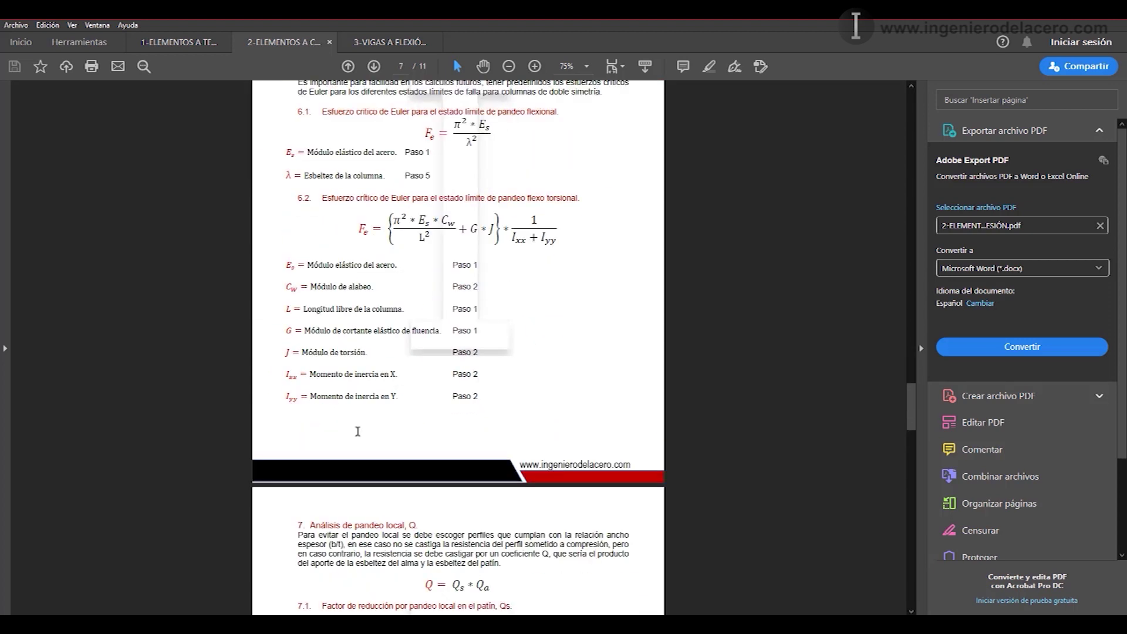
scroll(370, 422, "down", 4)
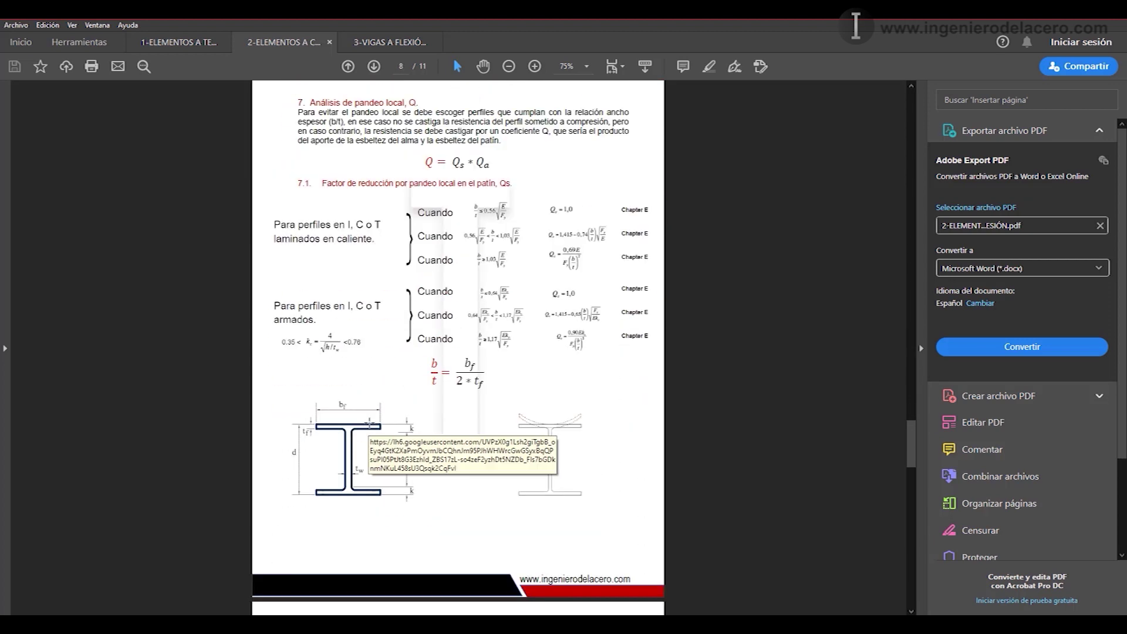
scroll(369, 422, "down", 12)
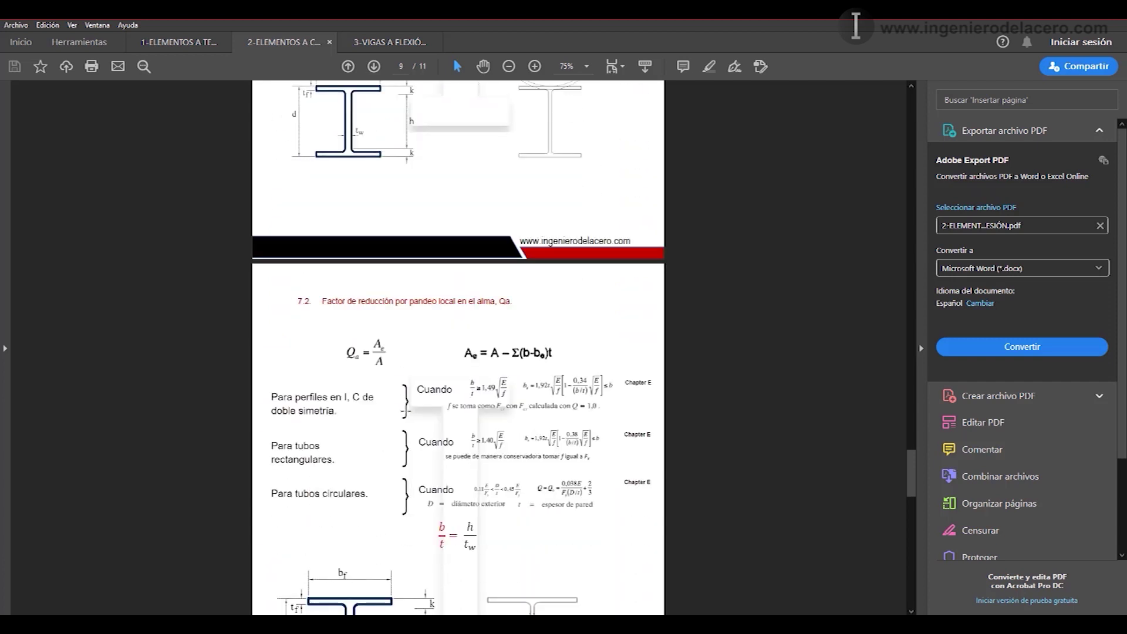
scroll(434, 405, "down", 4)
scroll(446, 403, "down", 4)
left_click_drag(912, 492, 875, 140)
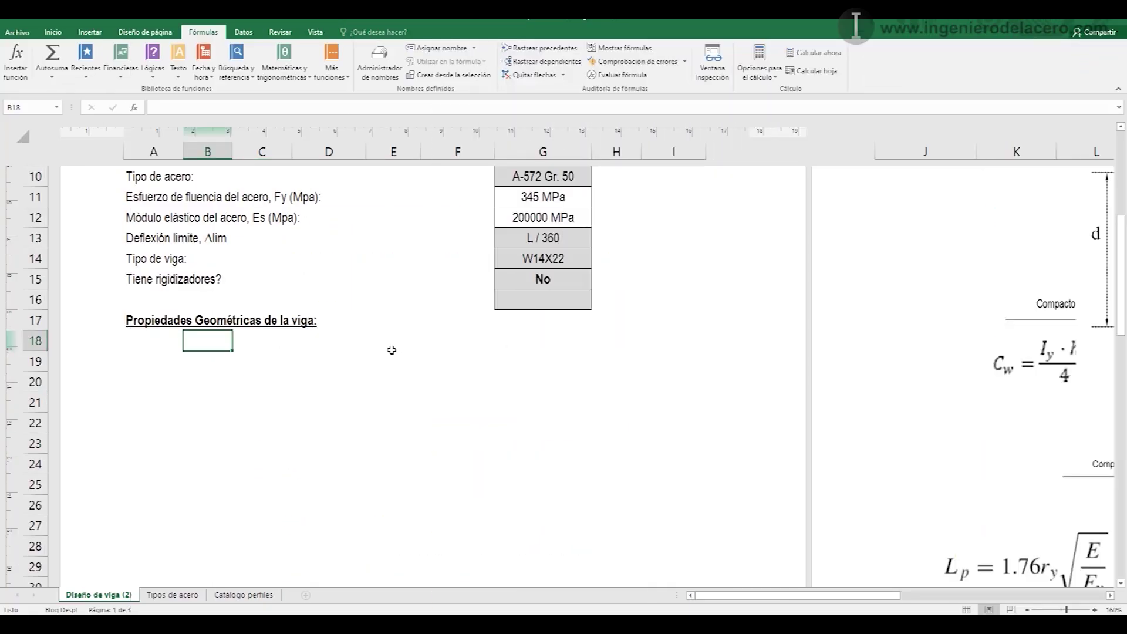
- Return to the Excel beam design sheet and name the ultimate moment cell G6 Mu
scroll(457, 360, "up", 2)
scroll(528, 347, "up", 2)
scroll(526, 370, "down", 2)
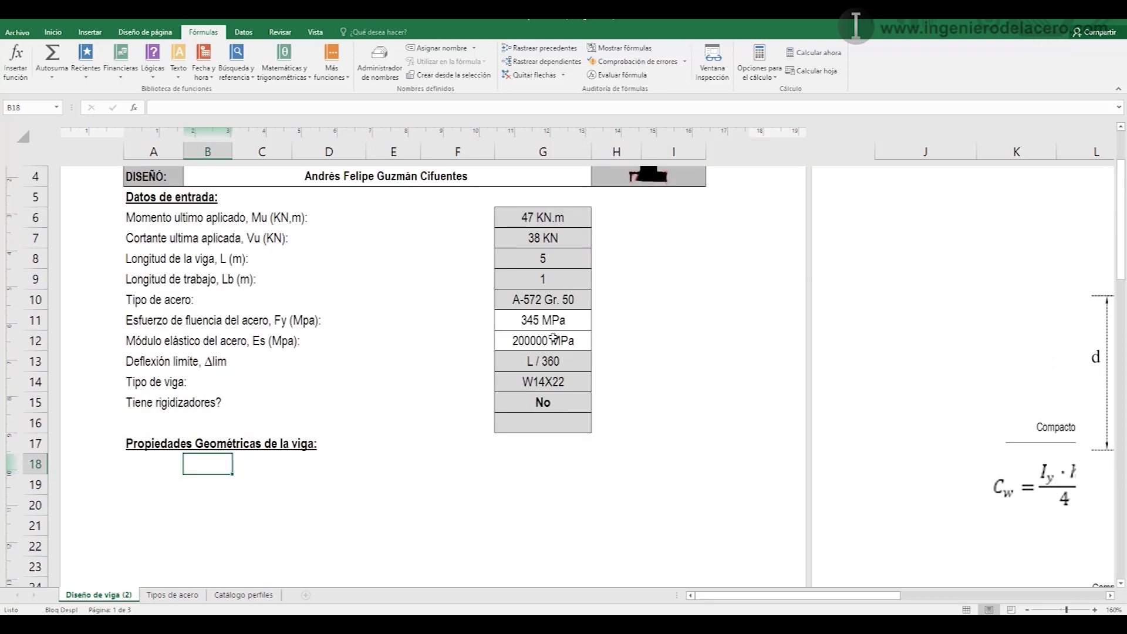
left_click(545, 218)
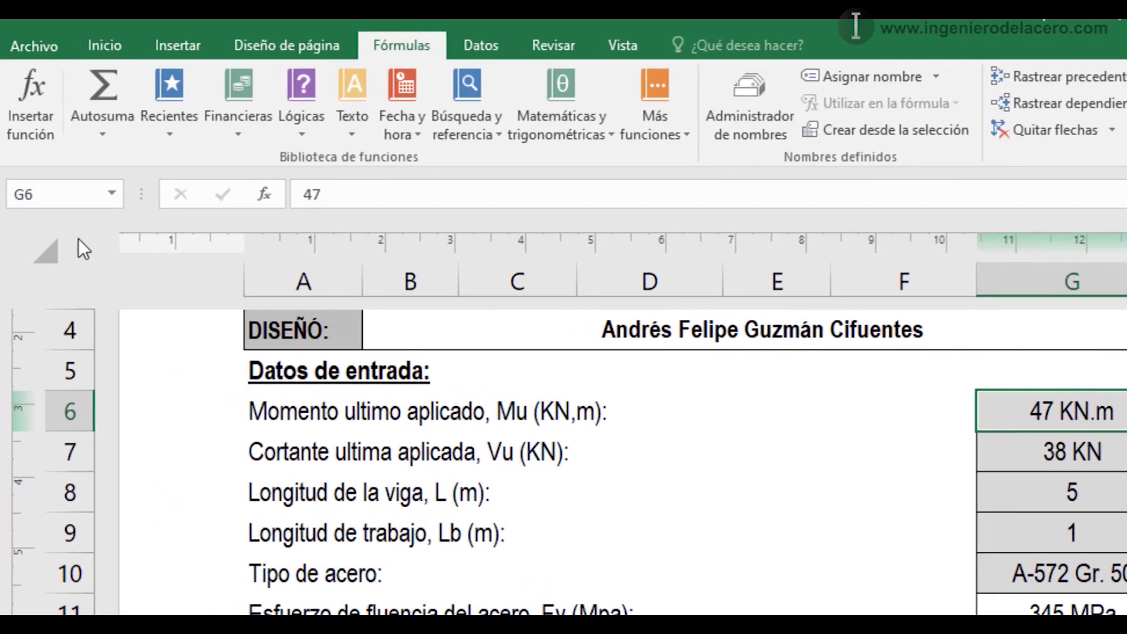
left_click(25, 110)
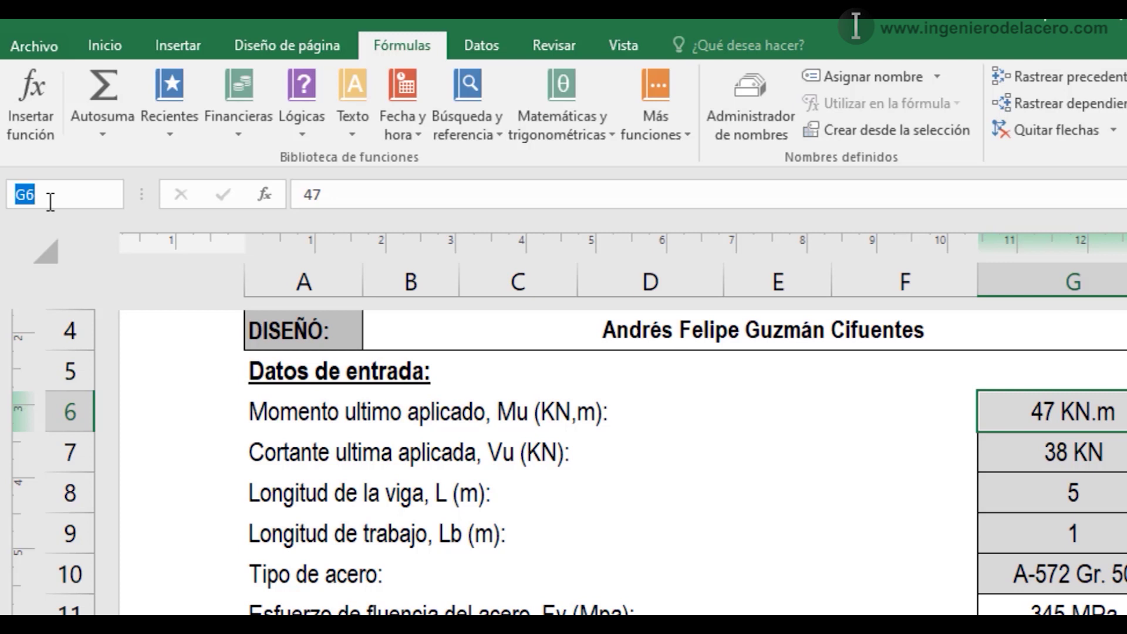
type("Mu")
key("Return")
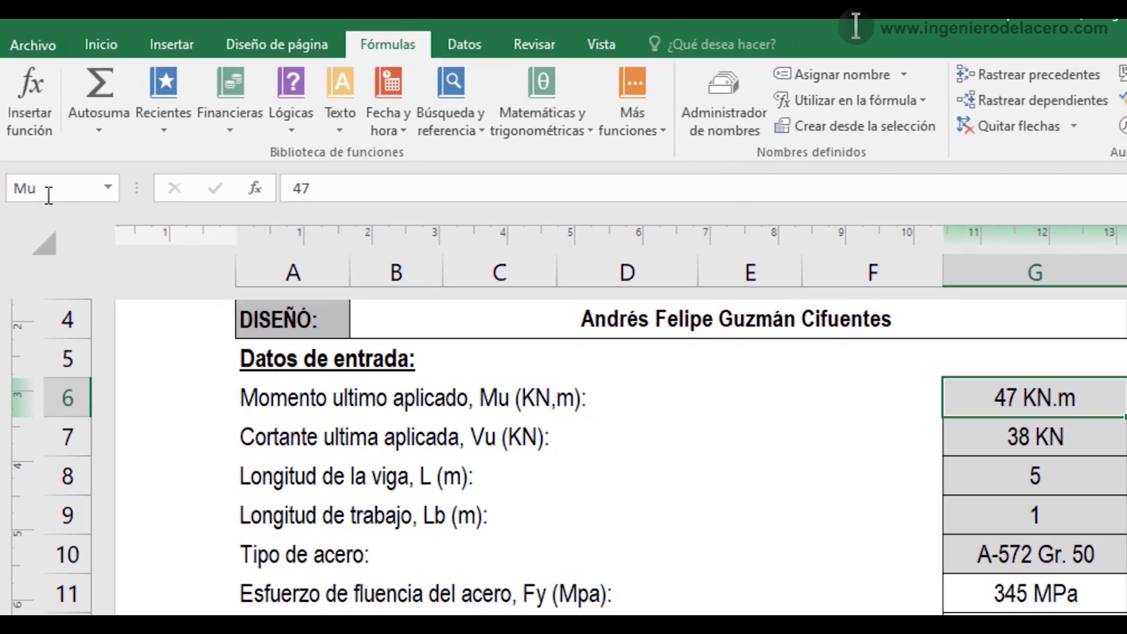
- Name the ultimate shear cell G7 Vu
left_click(1062, 452)
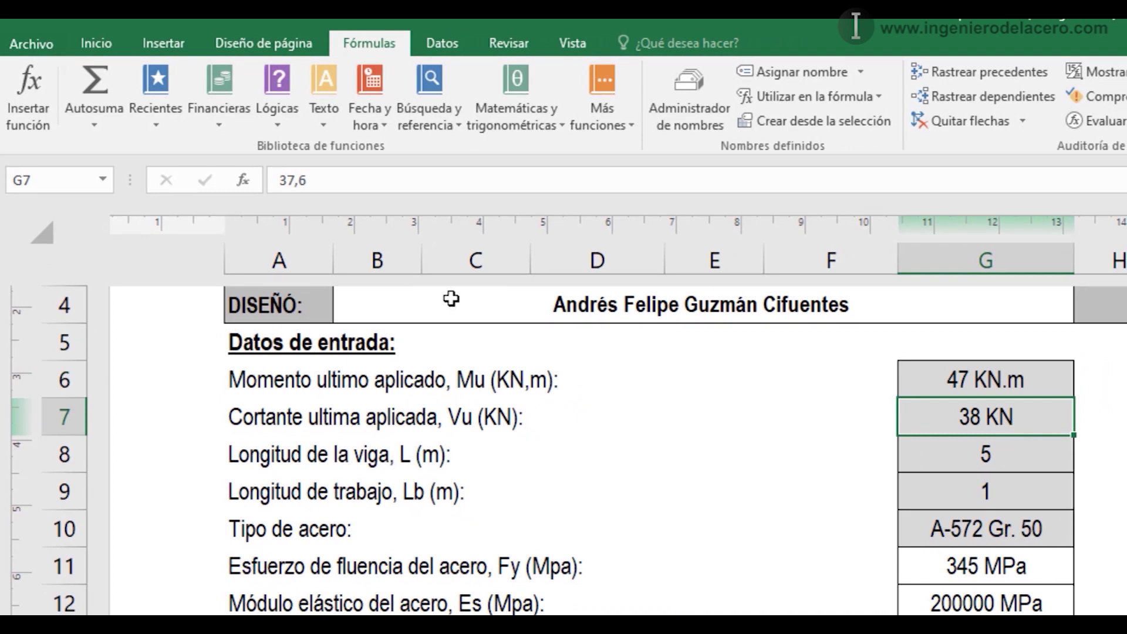
left_click(57, 185)
type("Vu")
key("Return")
- Assign the name L to the beam length cell G8 and Lb to the working length cell G9
left_click(911, 442)
left_click(16, 182)
key("BackSpace")
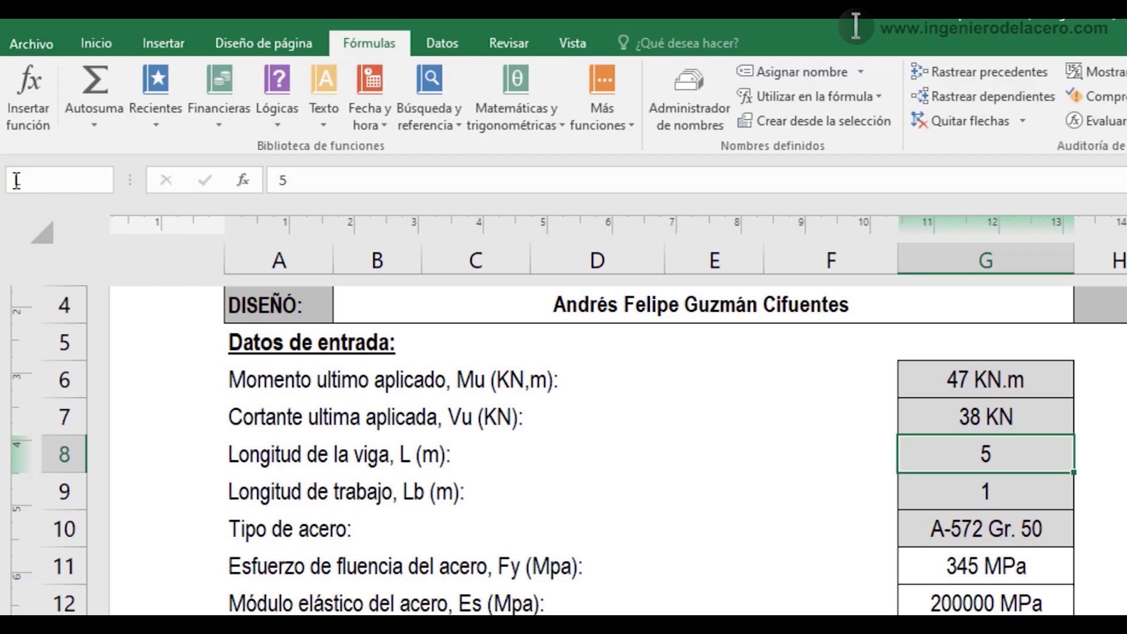
type("L")
left_click(1010, 492)
left_click(55, 173)
type("Lb")
key("Return")
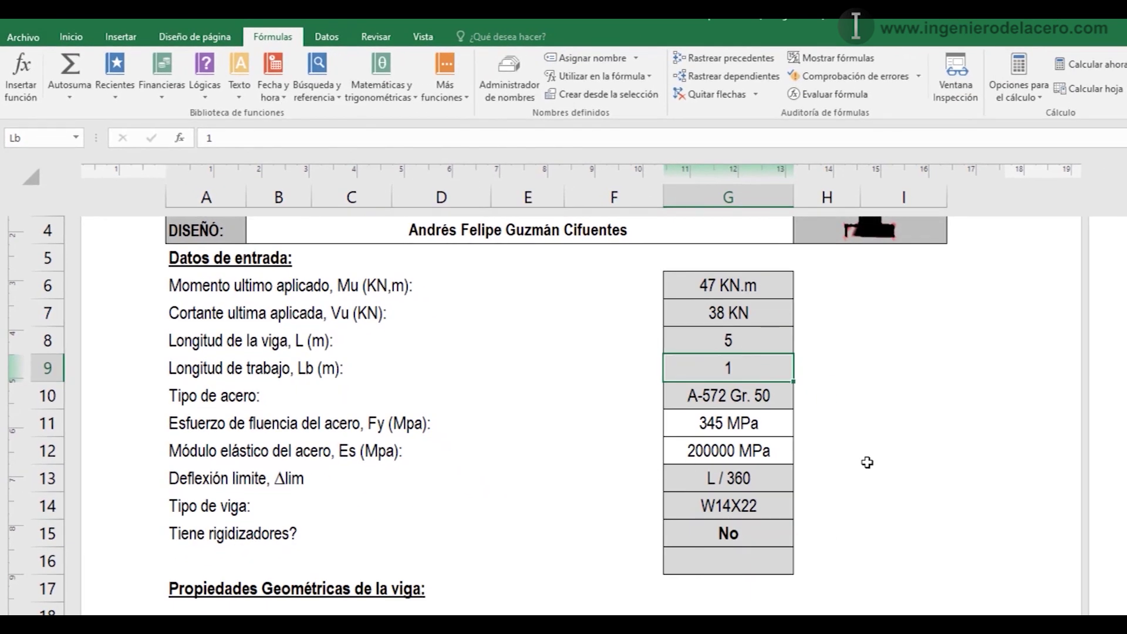
- Name the steel yield stress cell G11 Fy
key("Down")
key("Down")
left_click(57, 137)
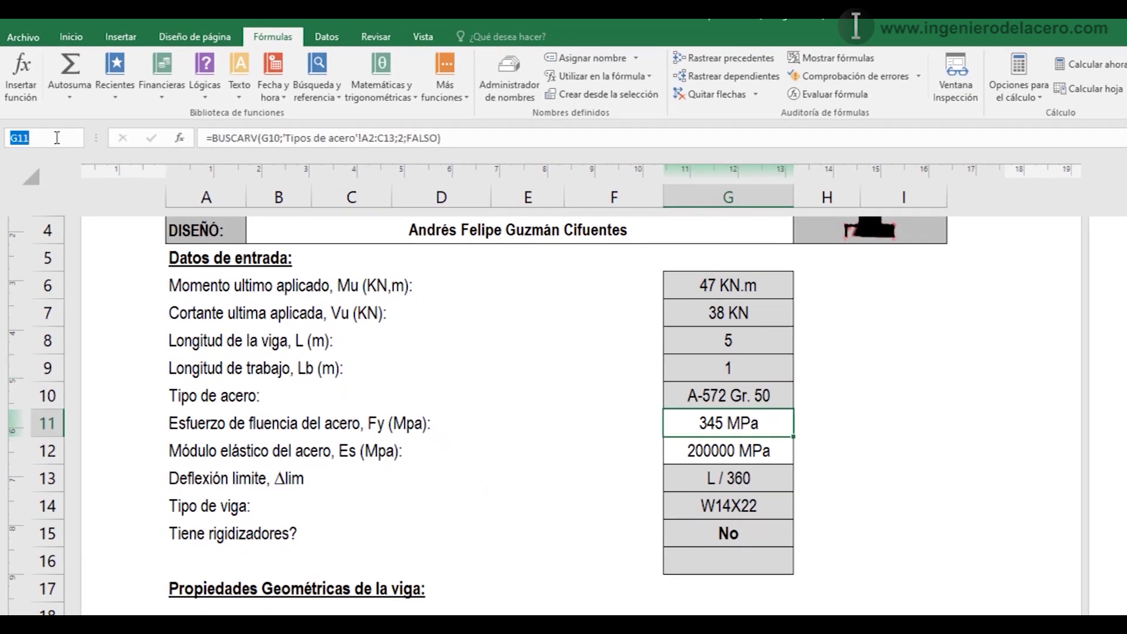
type("Fy")
key("Return")
- Name the steel elastic modulus cell G12 Es
key("Down")
left_click(61, 140)
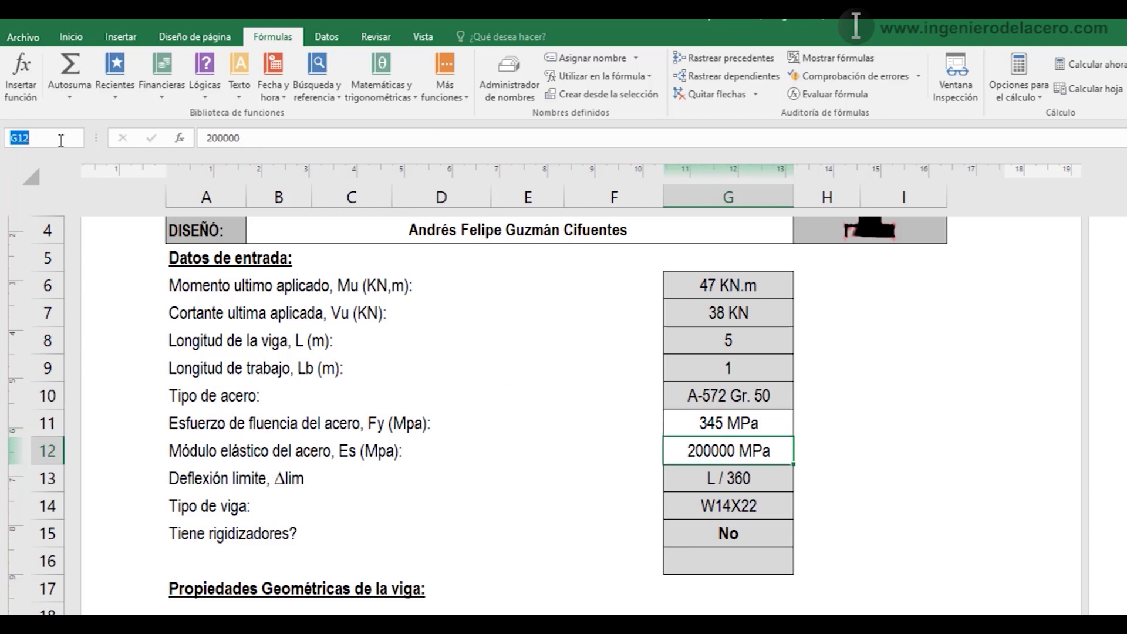
type("Es")
key("Return")
left_click(757, 477)
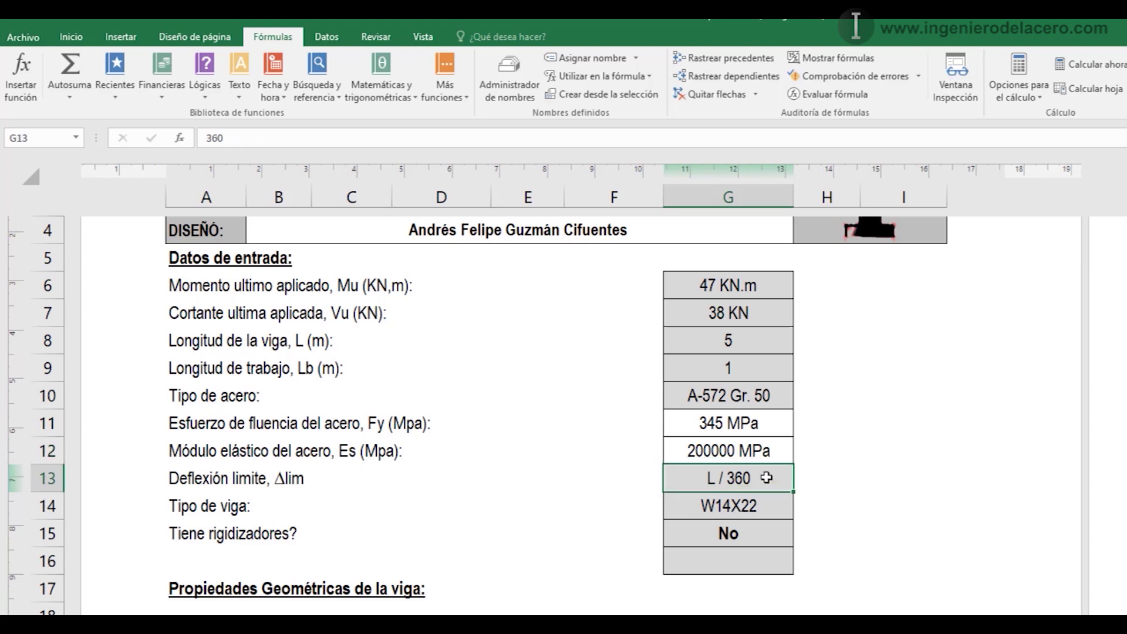
- Name the deflection limit cell G13 Dlim and the empty input cell G16 a
left_click(25, 138)
type("Dlim")
key("Return")
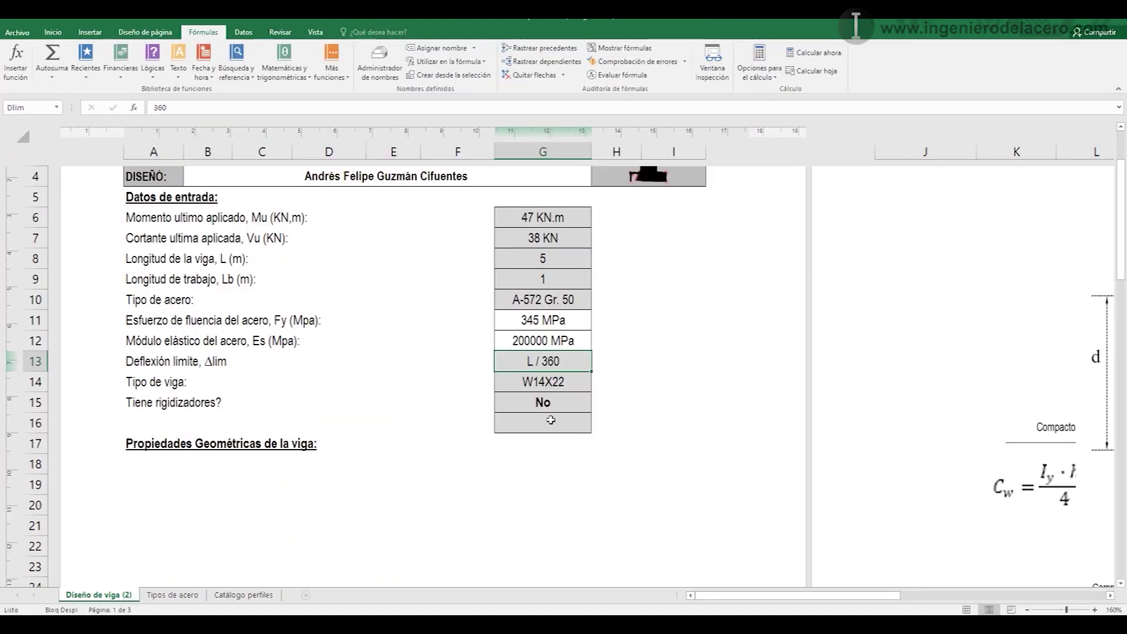
left_click(742, 559)
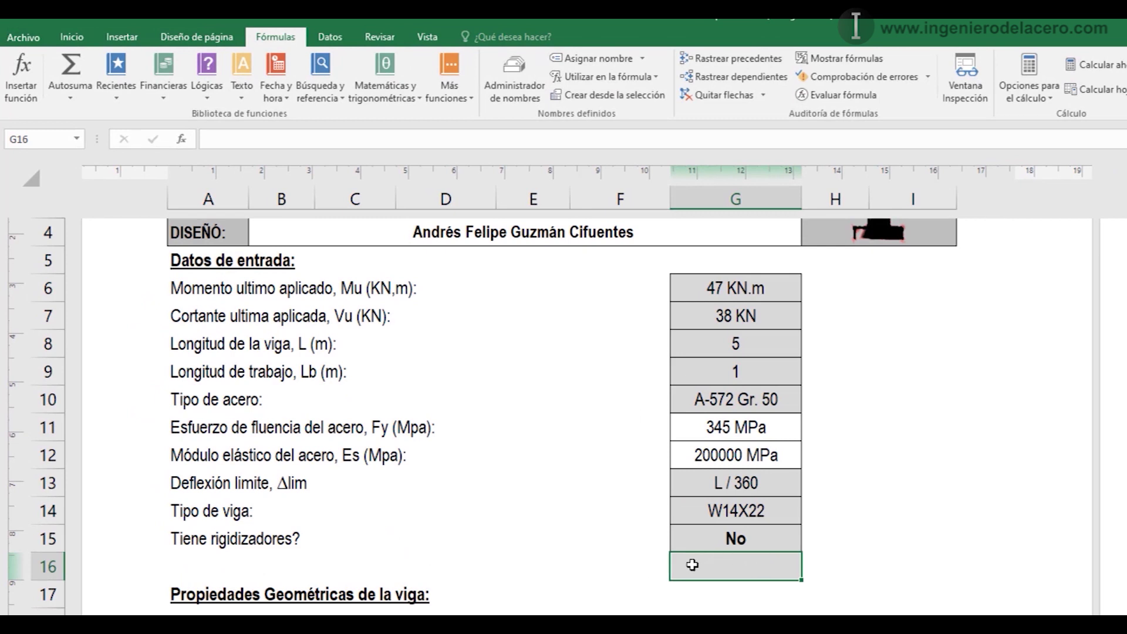
left_click(44, 140)
type("a")
- Enter the label "Peralte de la viga, d (mm):" in A18 under the beam geometric properties heading
left_click(204, 615)
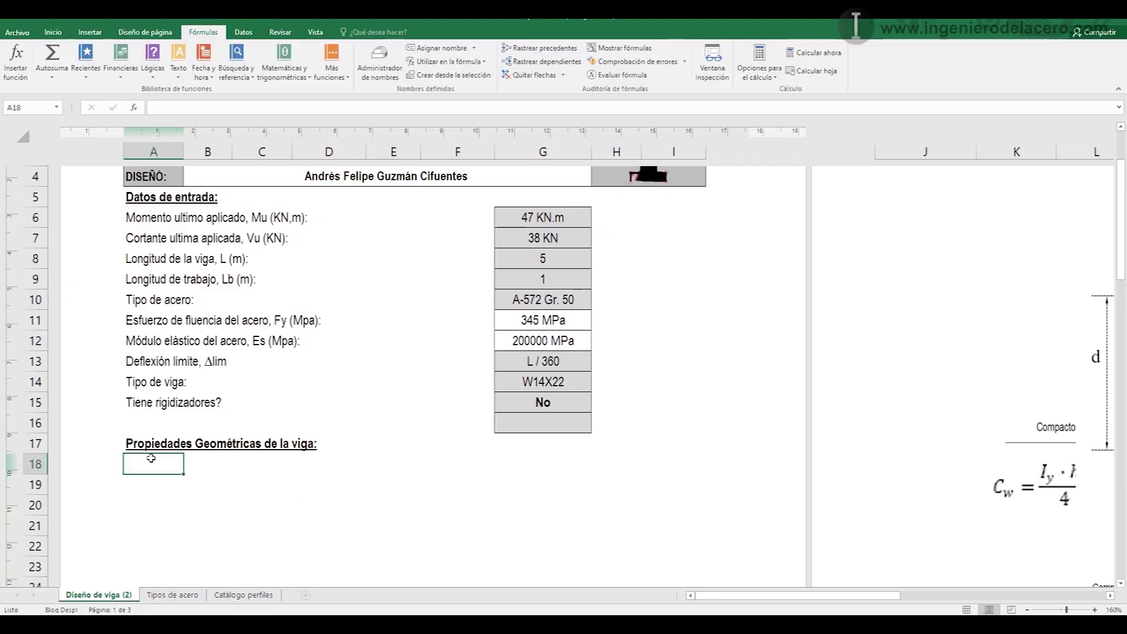
type("Peralt")
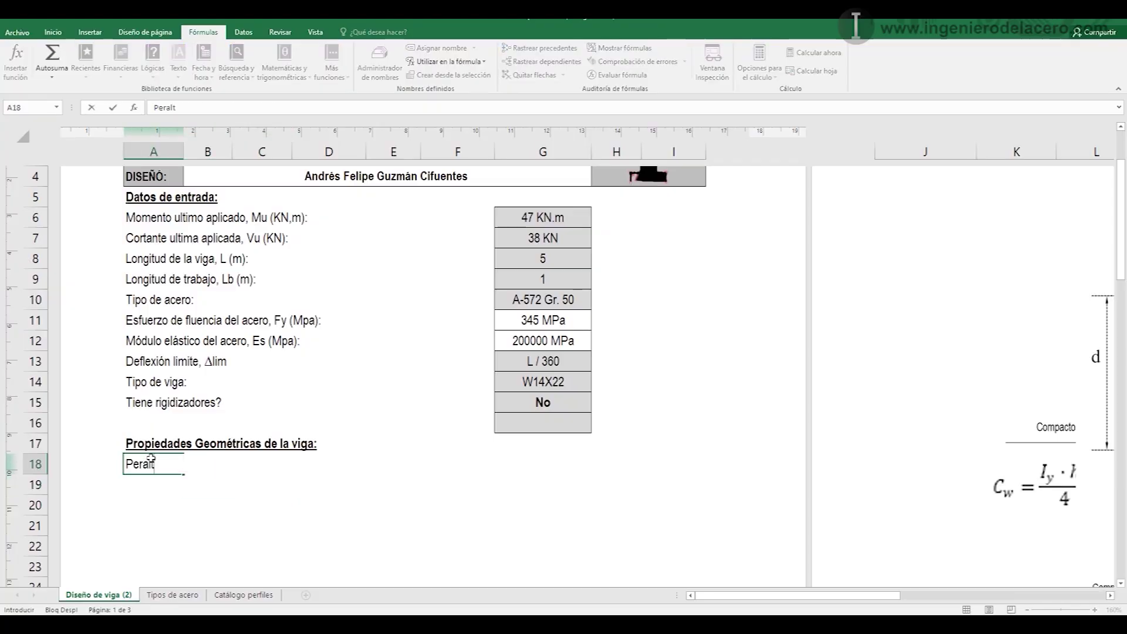
type("e de la viga")
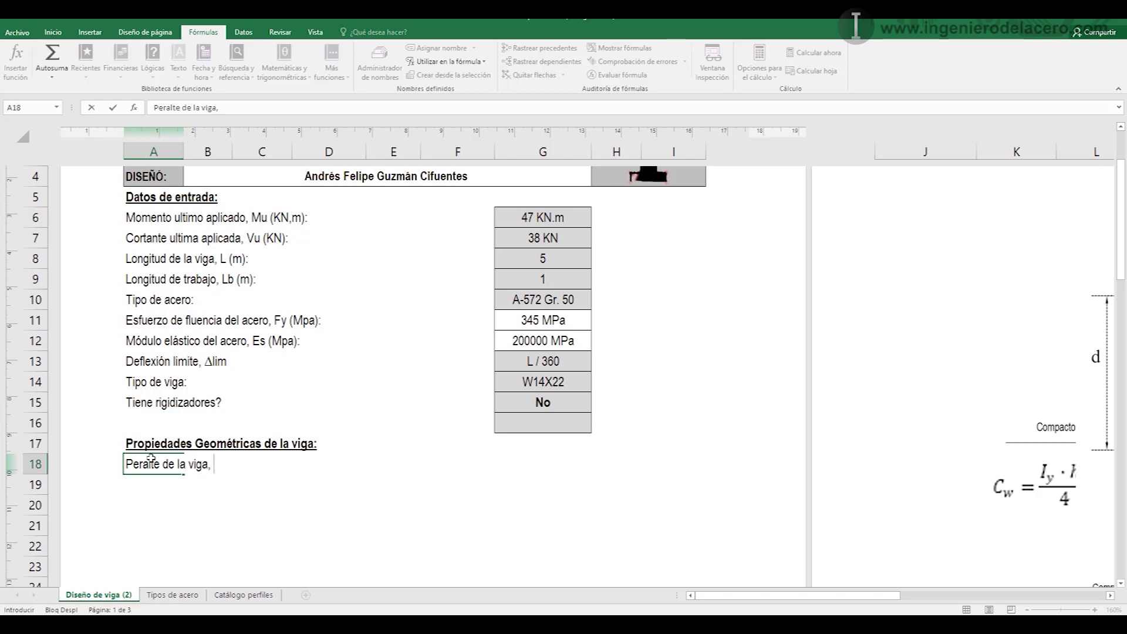
type(", d (mm):")
- Start a BUSCARV formula in D18 with the beam type cell G14 as the lookup value
left_click(301, 466)
type("=")
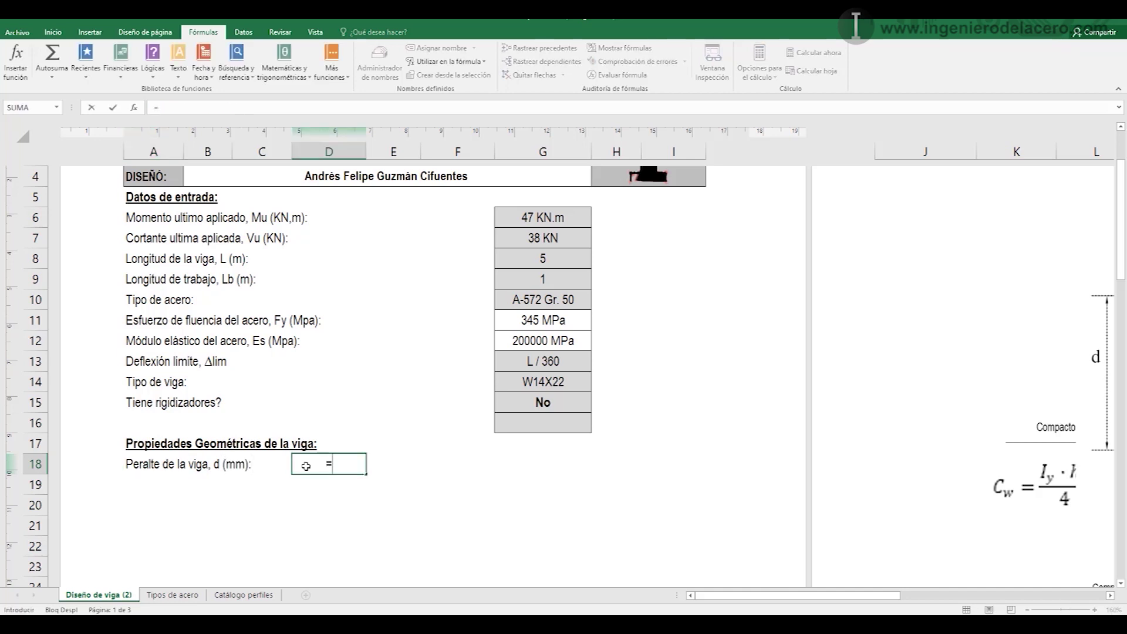
type("buscarv")
key("Tab")
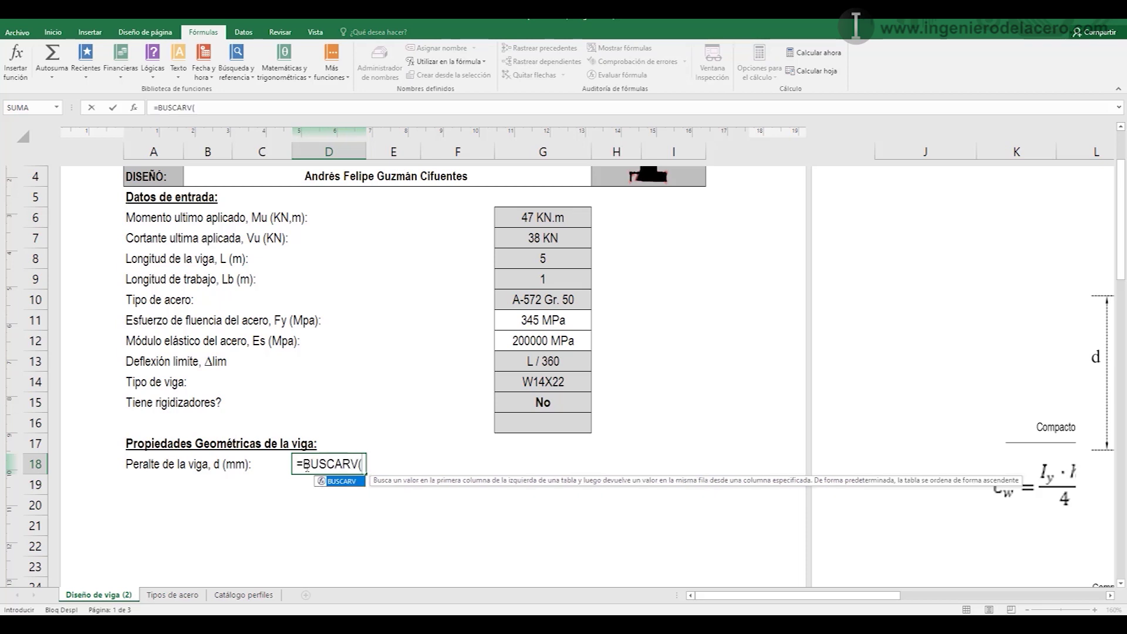
left_click(551, 381)
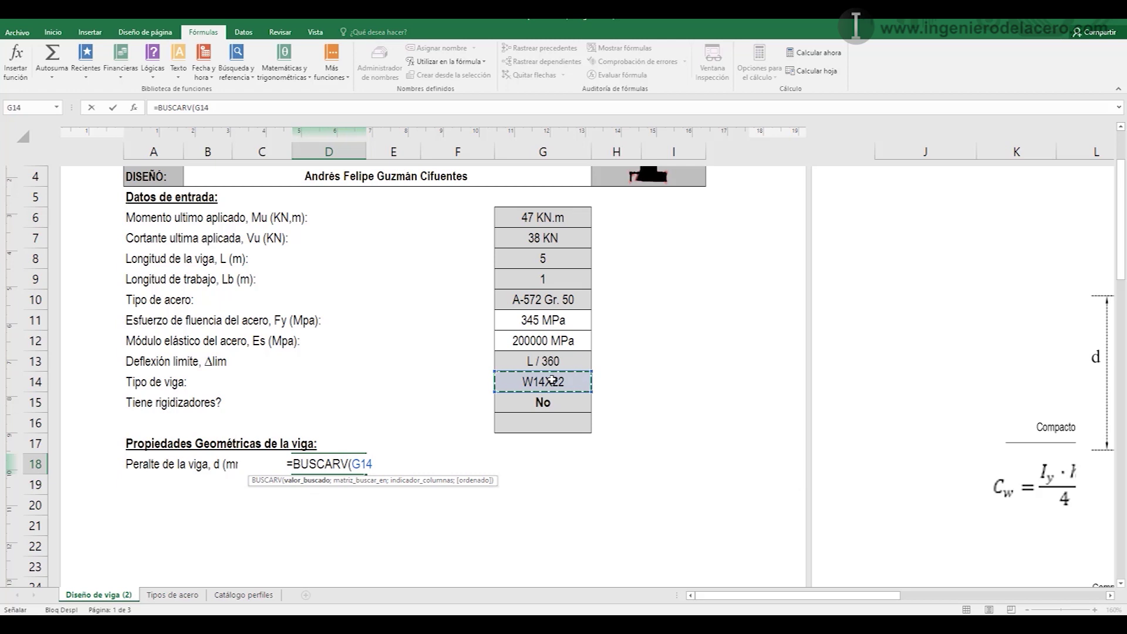
type(";")
- Set the lookup table of the BUSCARV formula to A2:CI2092 on the Catálogo perfiles sheet
left_click(249, 598)
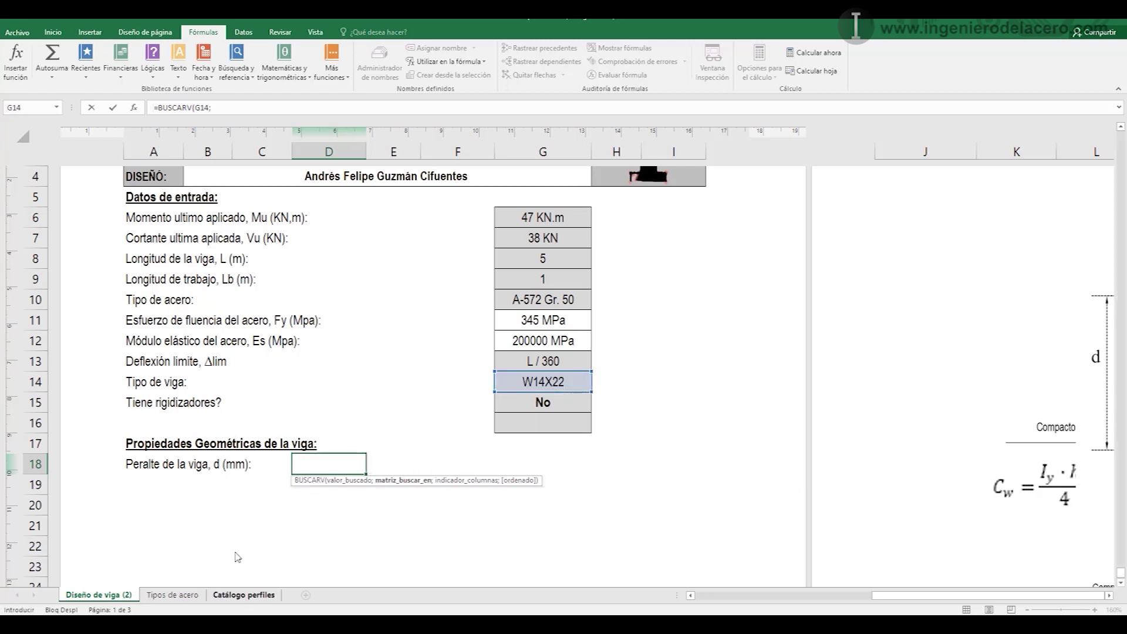
left_click_drag(1121, 573, 1122, 137)
left_click_drag(995, 595, 817, 594)
left_click(55, 150)
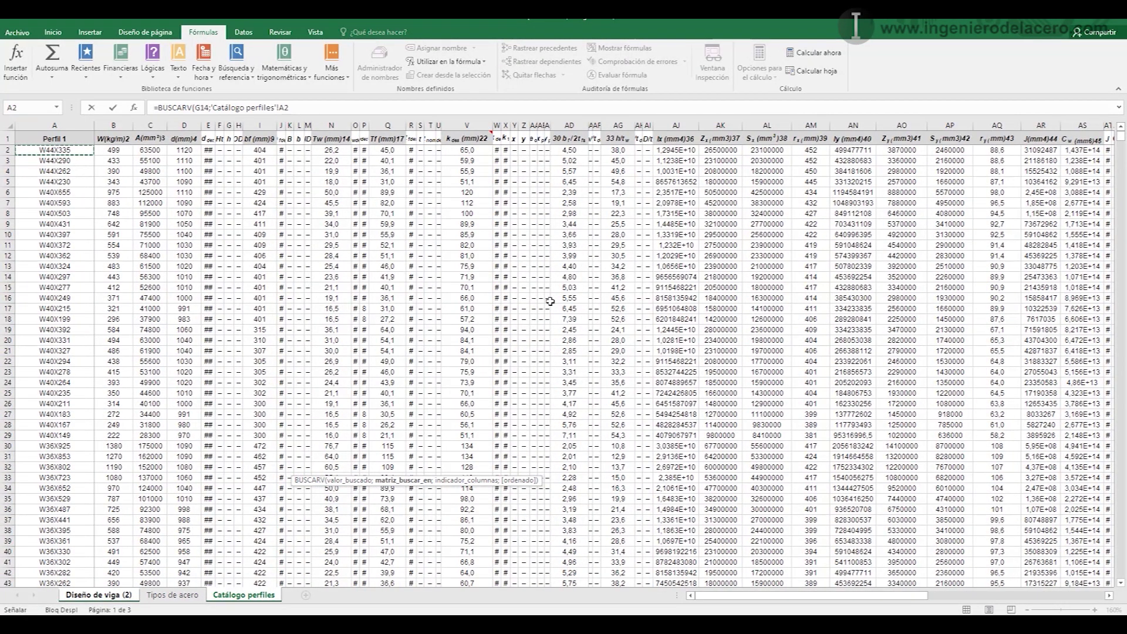
key("ctrl+shift+Right")
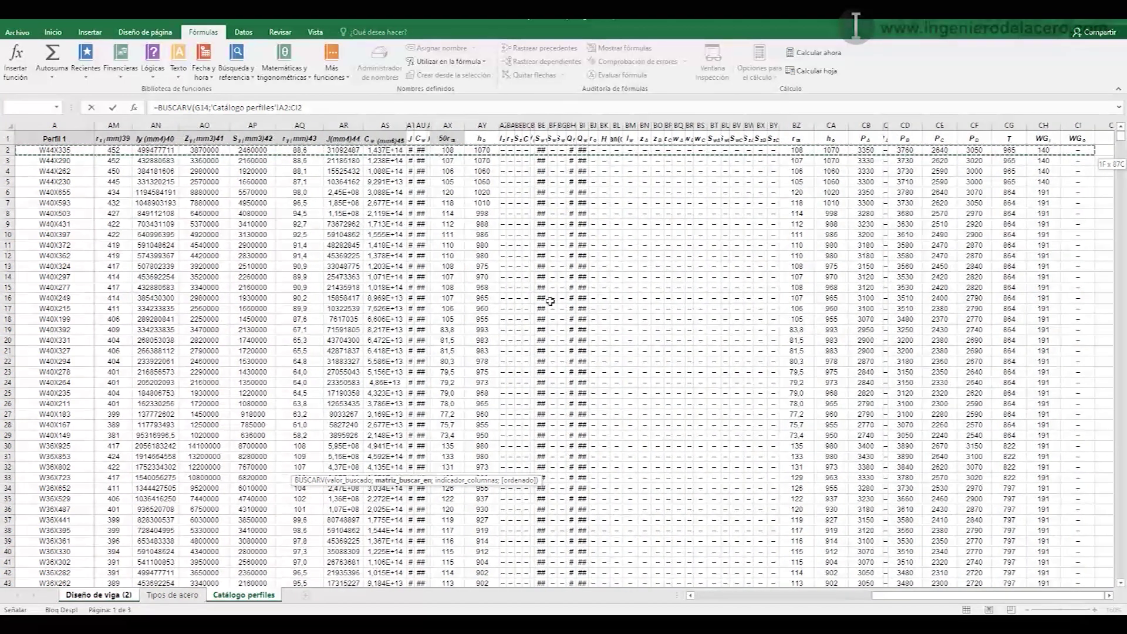
key("ctrl+shift+Down")
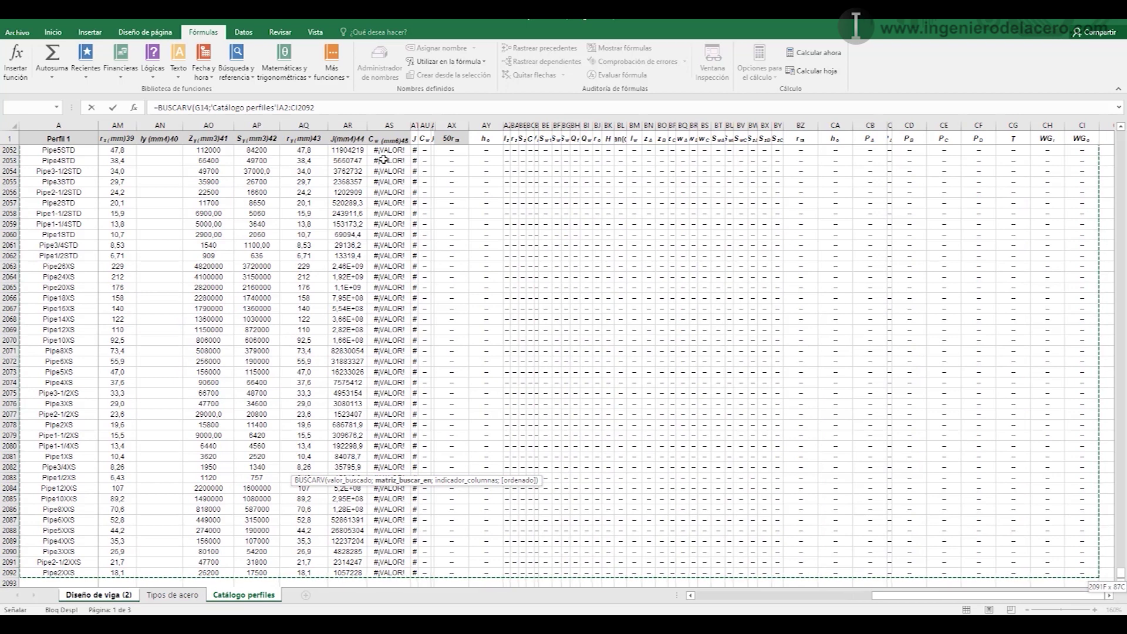
left_click(349, 104)
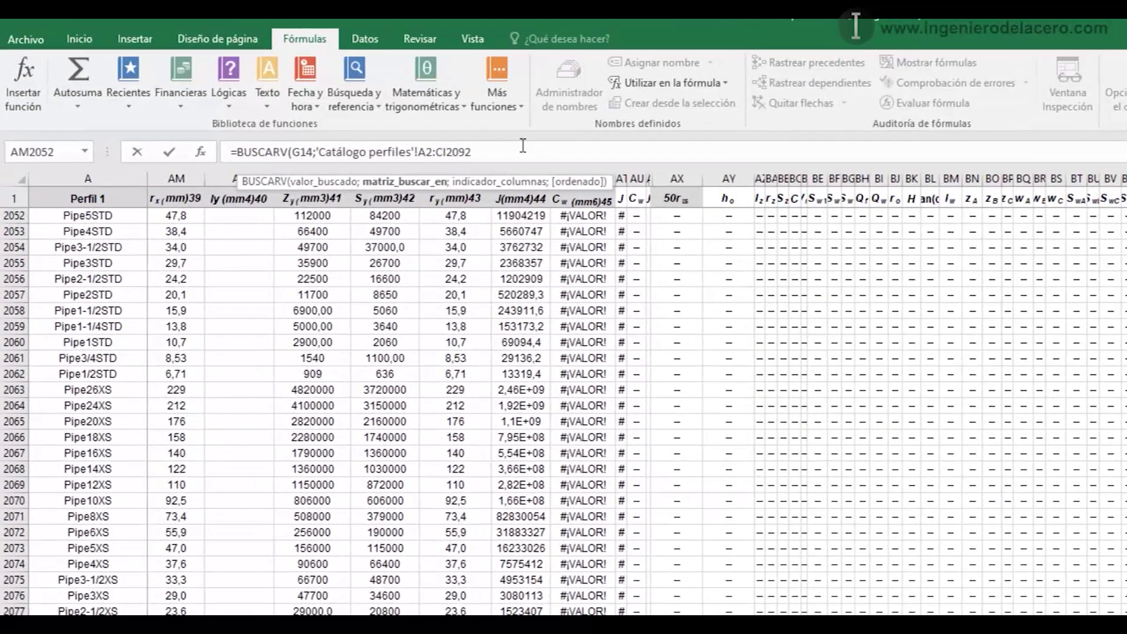
type(";")
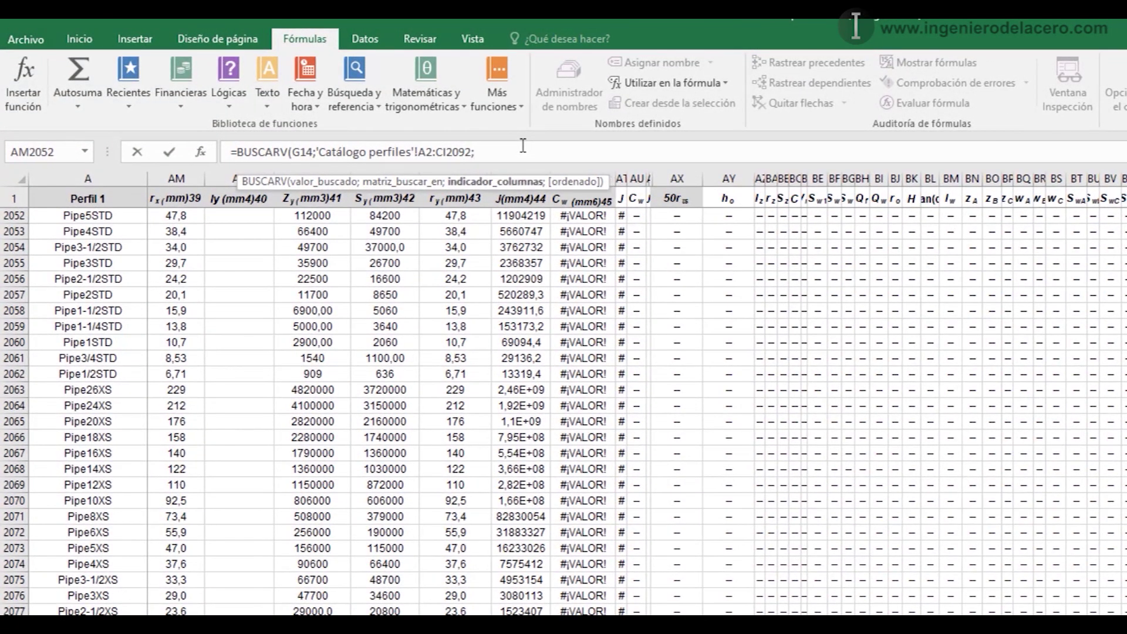
- Complete the beam depth lookup with column index 4 and the exact match option FALSO
scroll(564, 411, "up", 20)
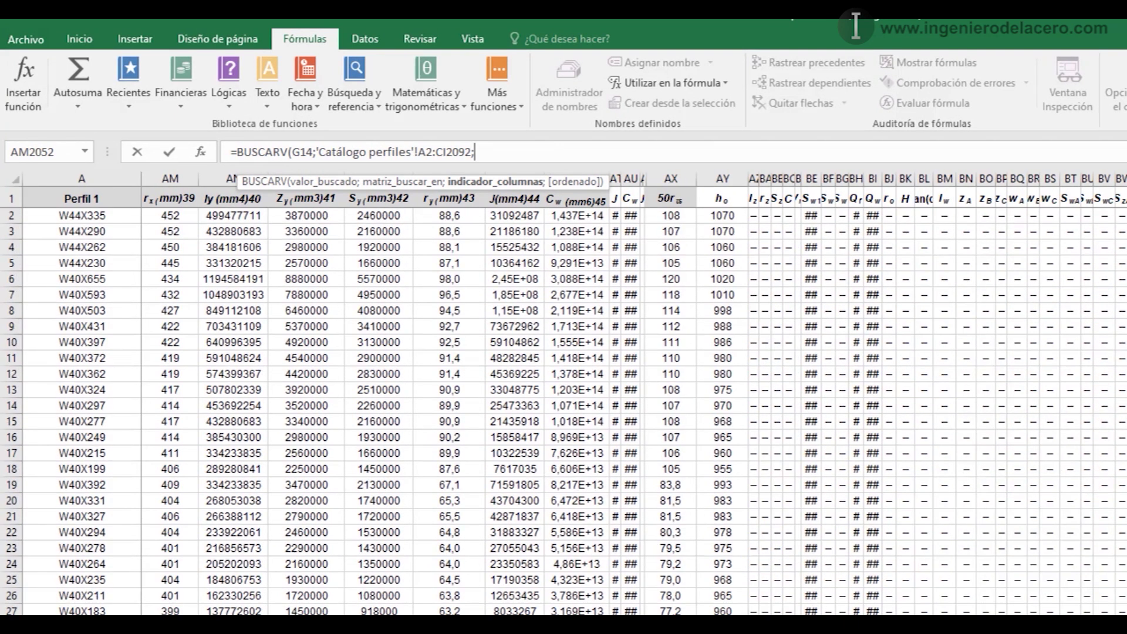
scroll(421, 458, "left", 12)
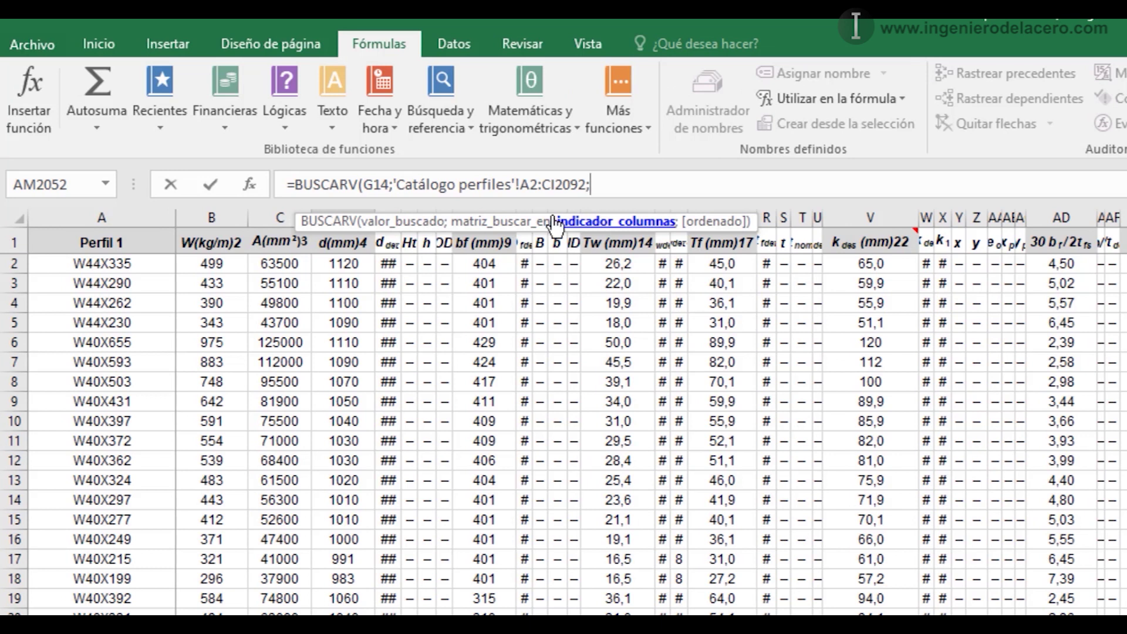
type("4;")
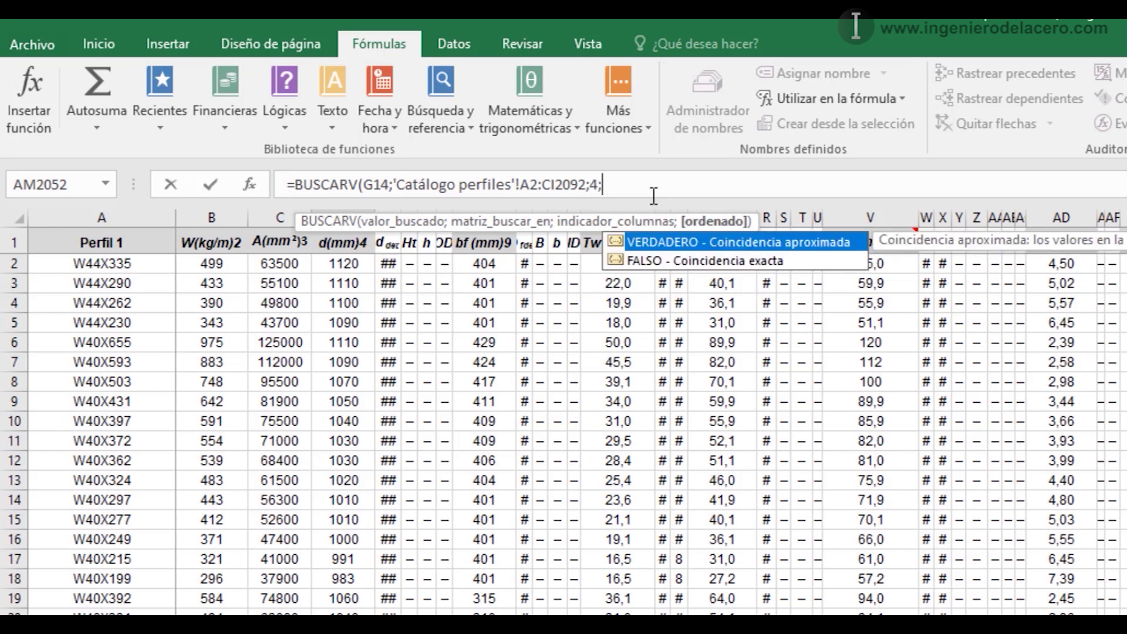
key("Down")
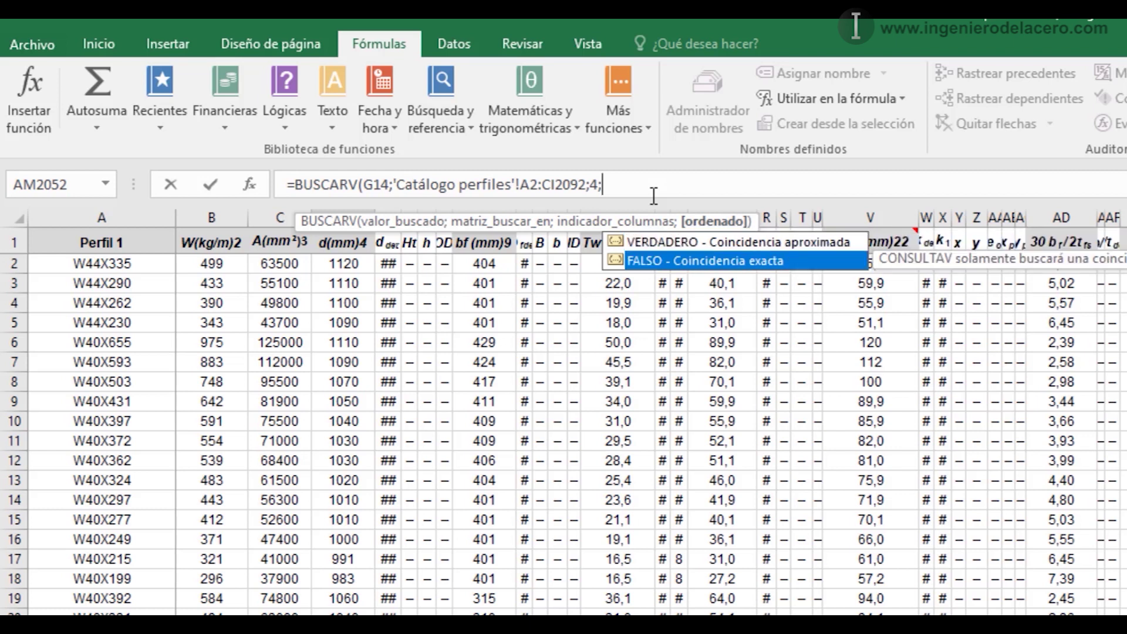
key("Tab")
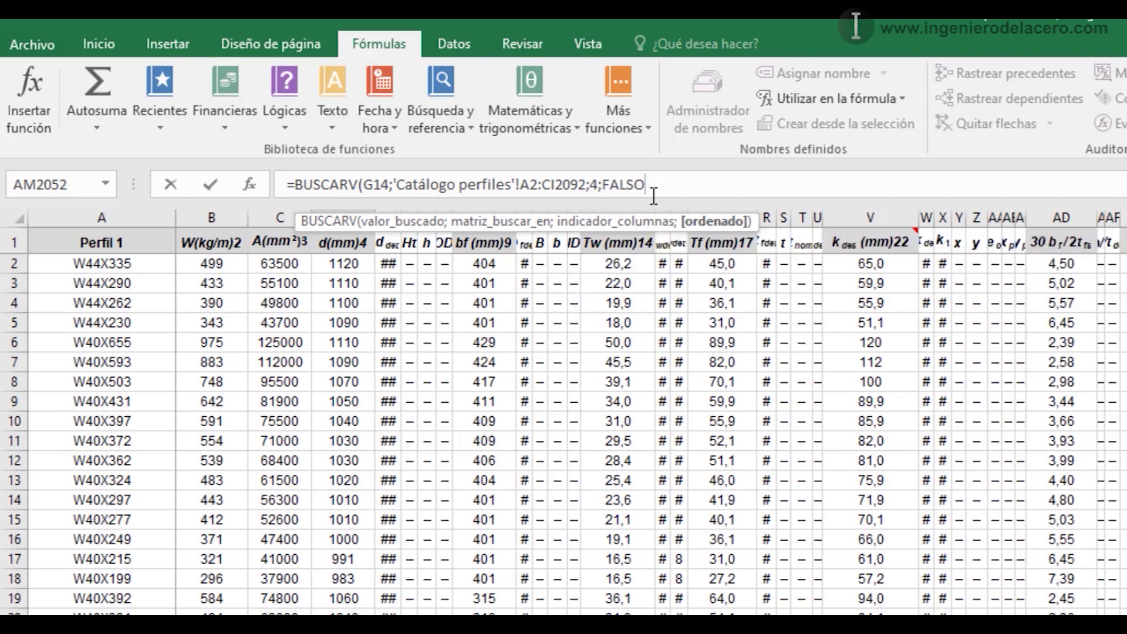
key("Return")
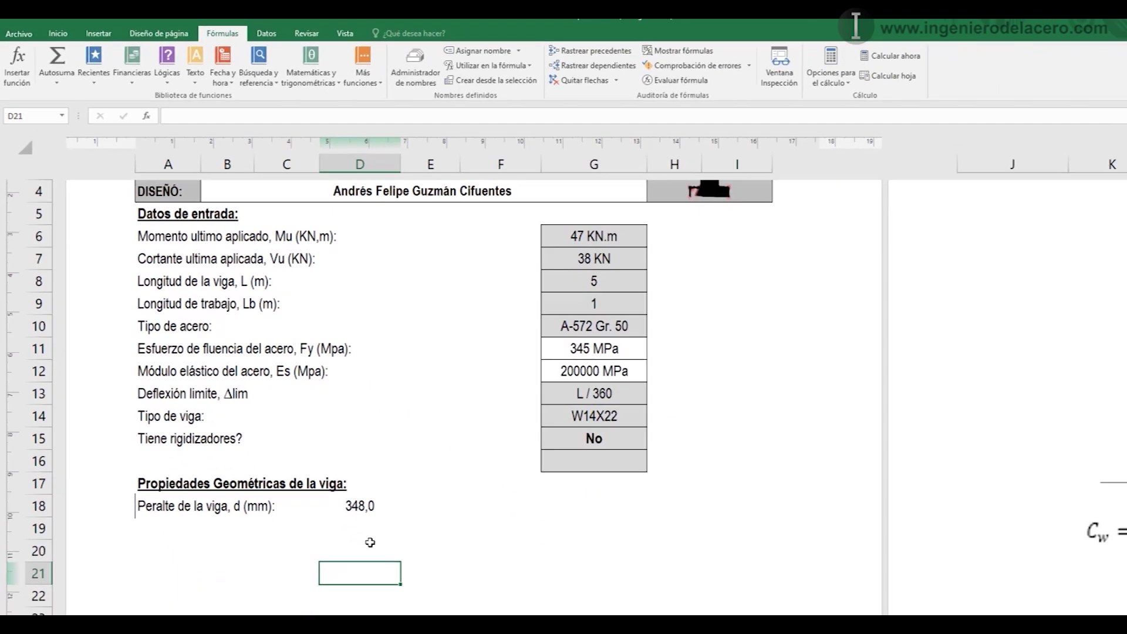
- Add a border around the beam depth value in D18
left_click(331, 468)
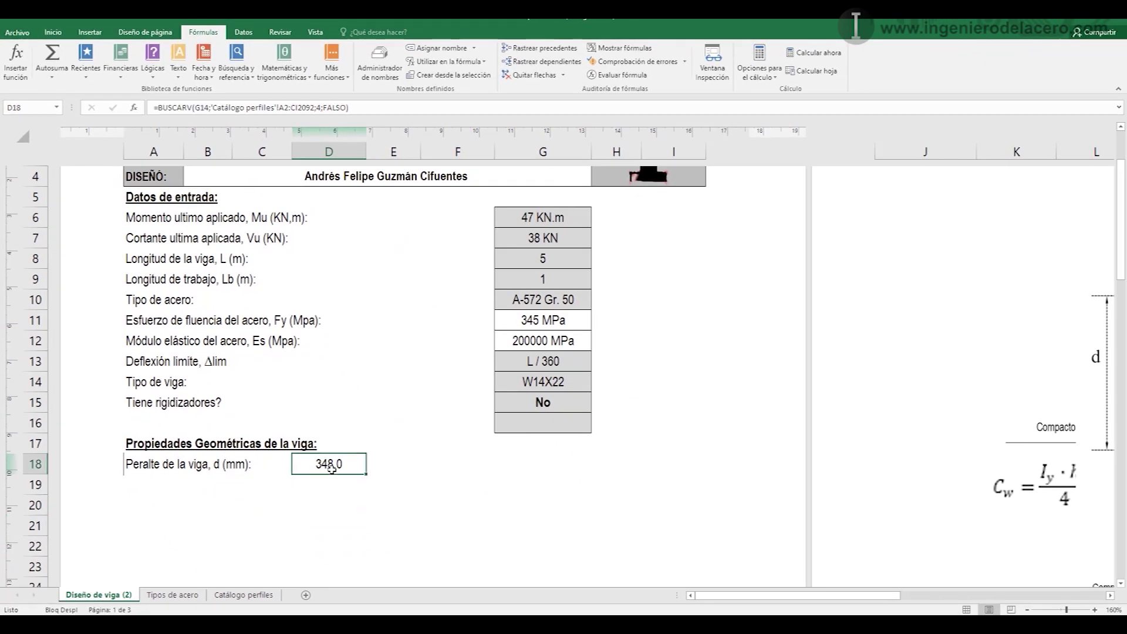
left_click(53, 32)
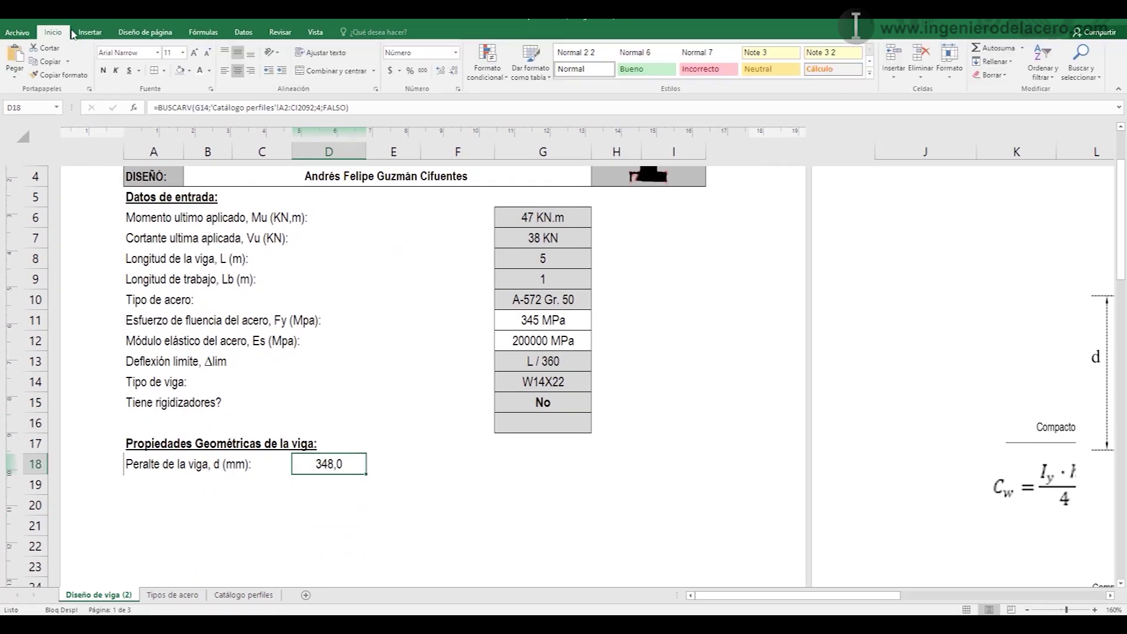
left_click(317, 539)
- Name the beam depth cell D18 d
left_click(173, 474)
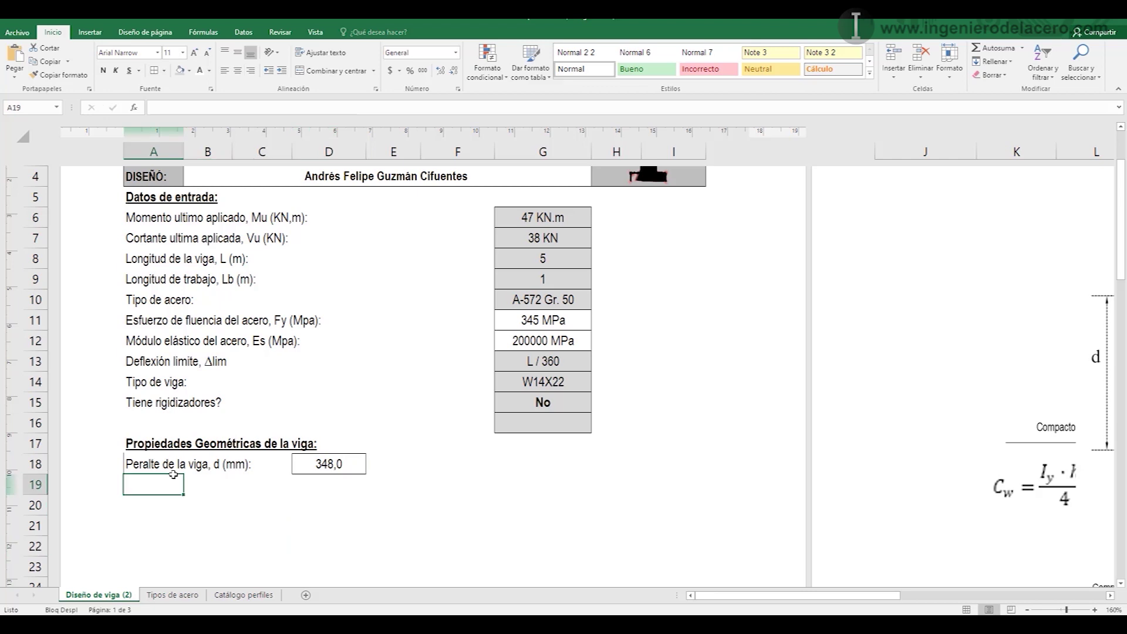
left_click(355, 472)
left_click(25, 106)
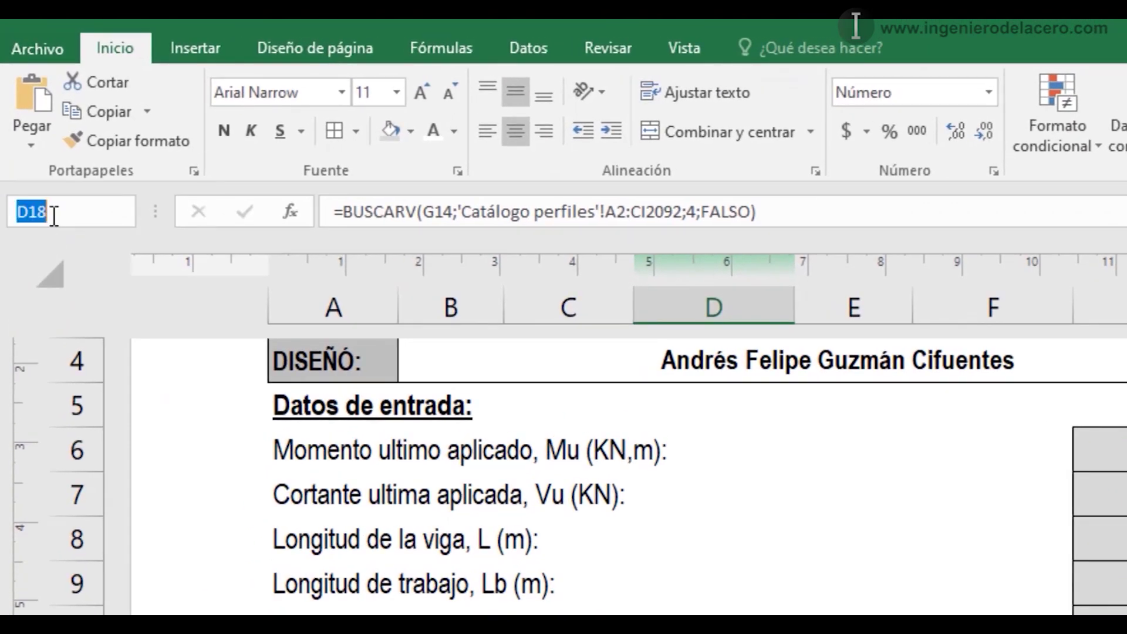
type("a19")
key("Return")
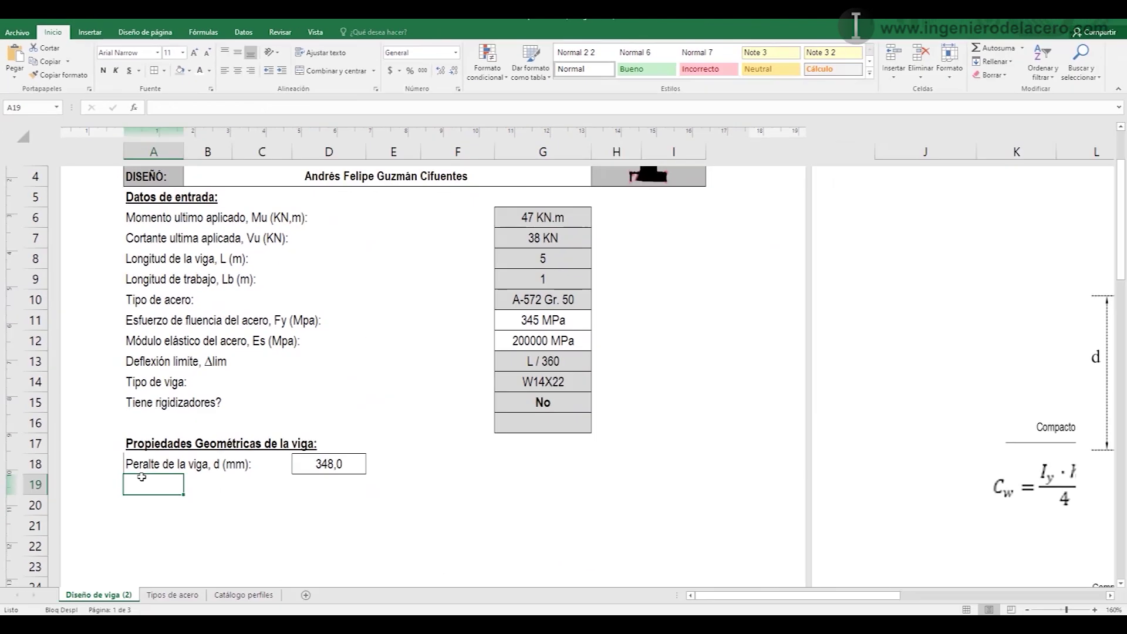
- Enter the label "Long libre del alma, h(mm):" in A19 for the clear web length
type("L")
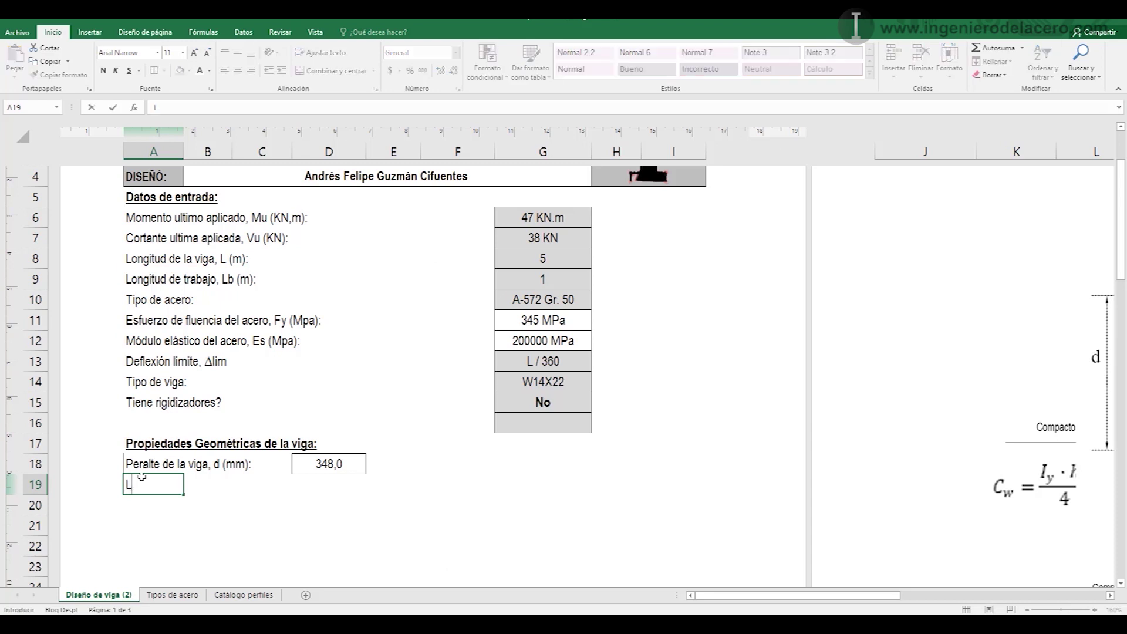
type("ong libre del alma, h")
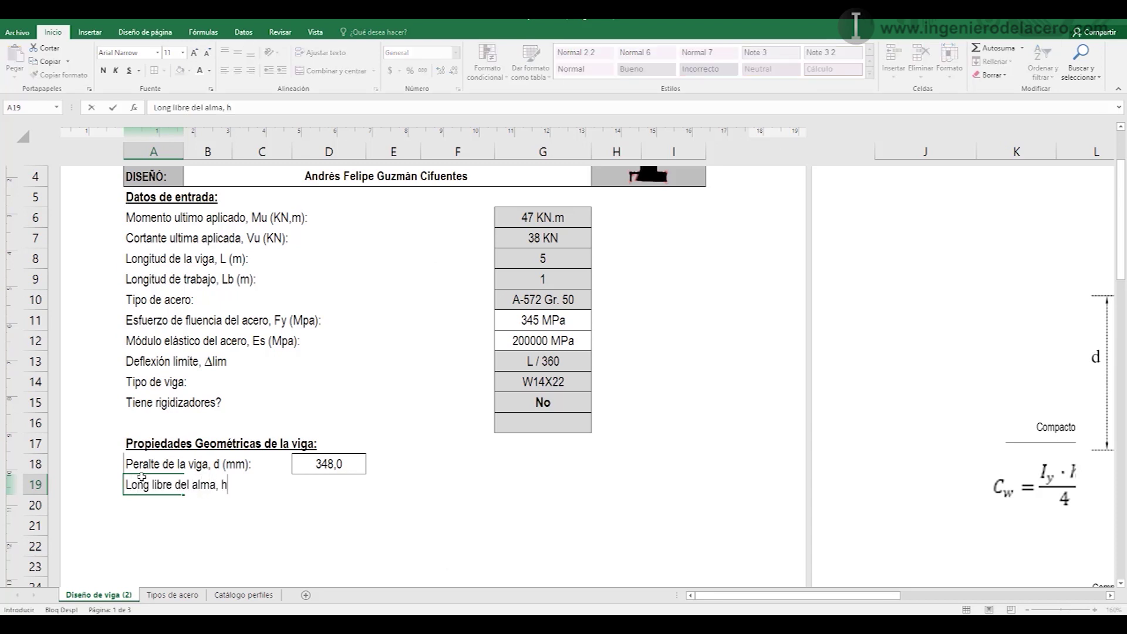
type("(mm):")
left_click(325, 491)
- Move the I-section dimension diagram beside the geometric properties, spanning about rows 13 to 25 under columns F to I
left_click(541, 461)
scroll(541, 460, "up", 1)
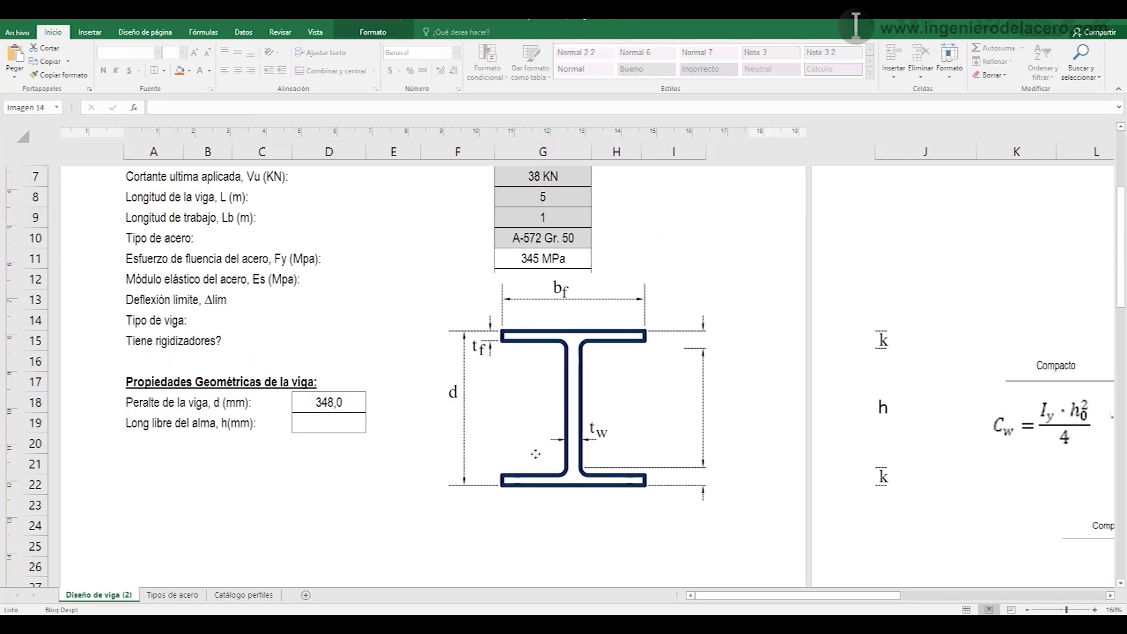
left_click_drag(535, 454, 506, 483)
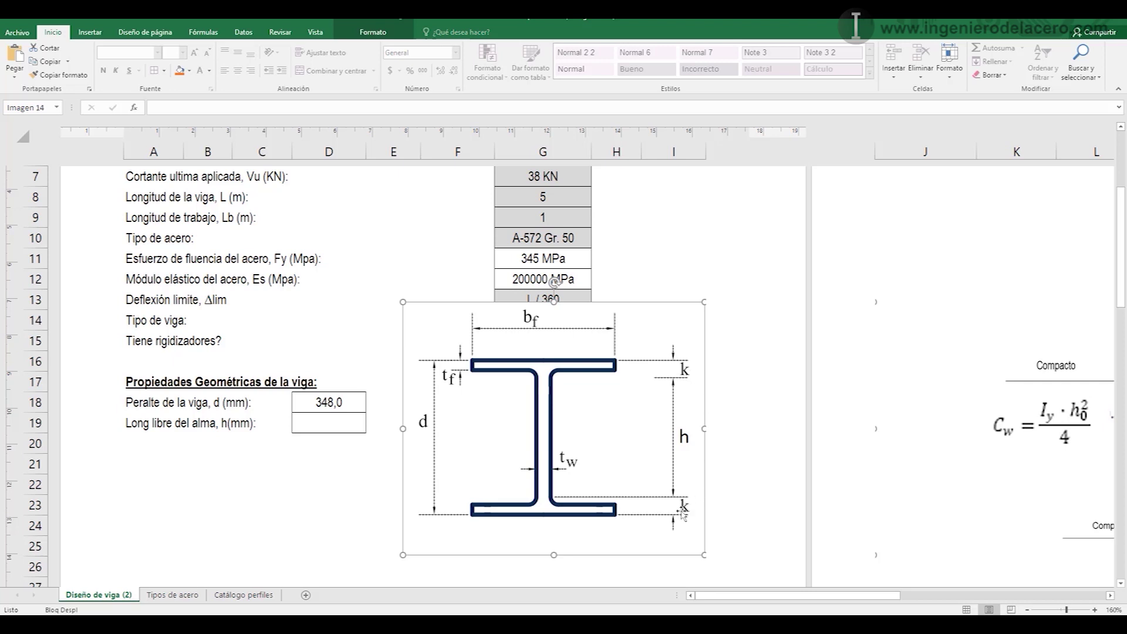
- Copy the BUSCARV expression from the beam depth formula in D18, without its equals sign, leaving the formula intact
left_click(301, 423)
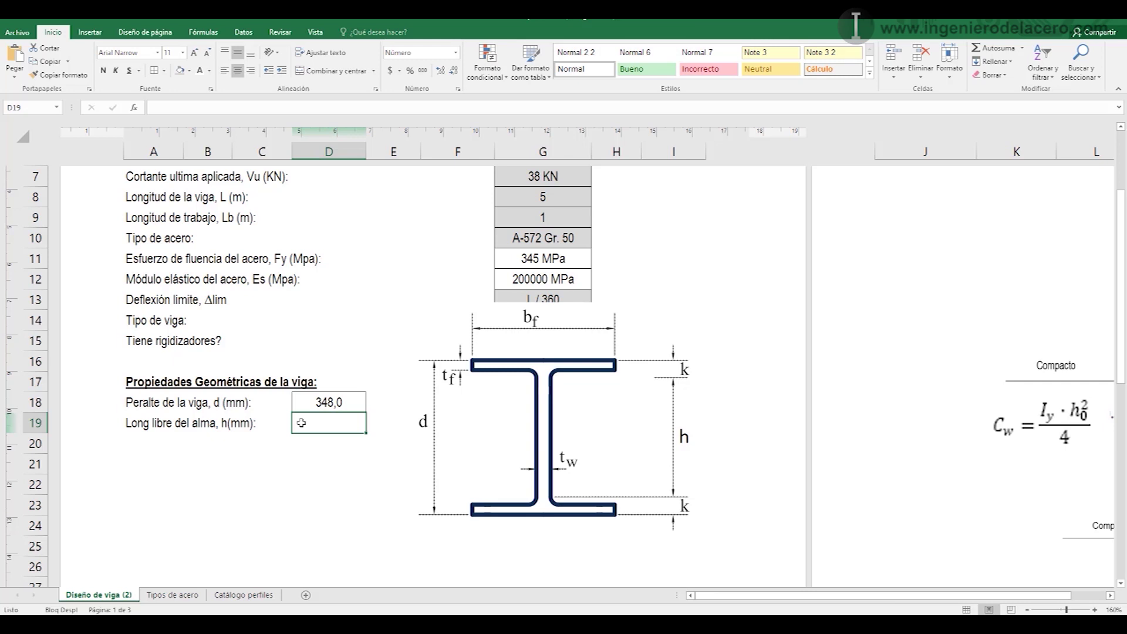
left_click(320, 398)
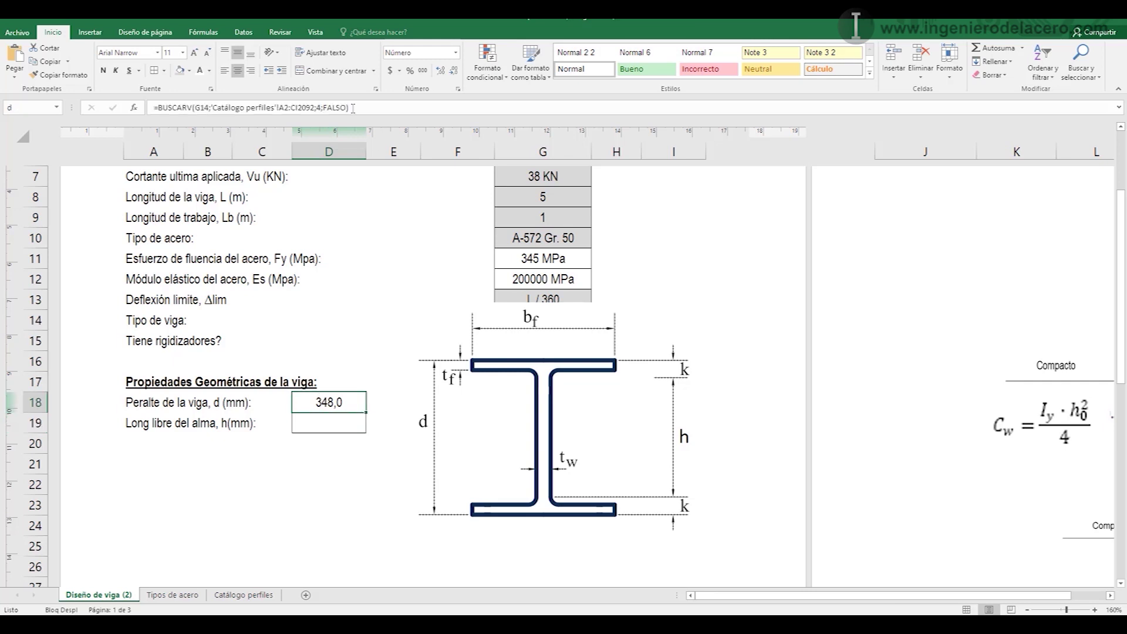
left_click_drag(353, 107, 154, 107)
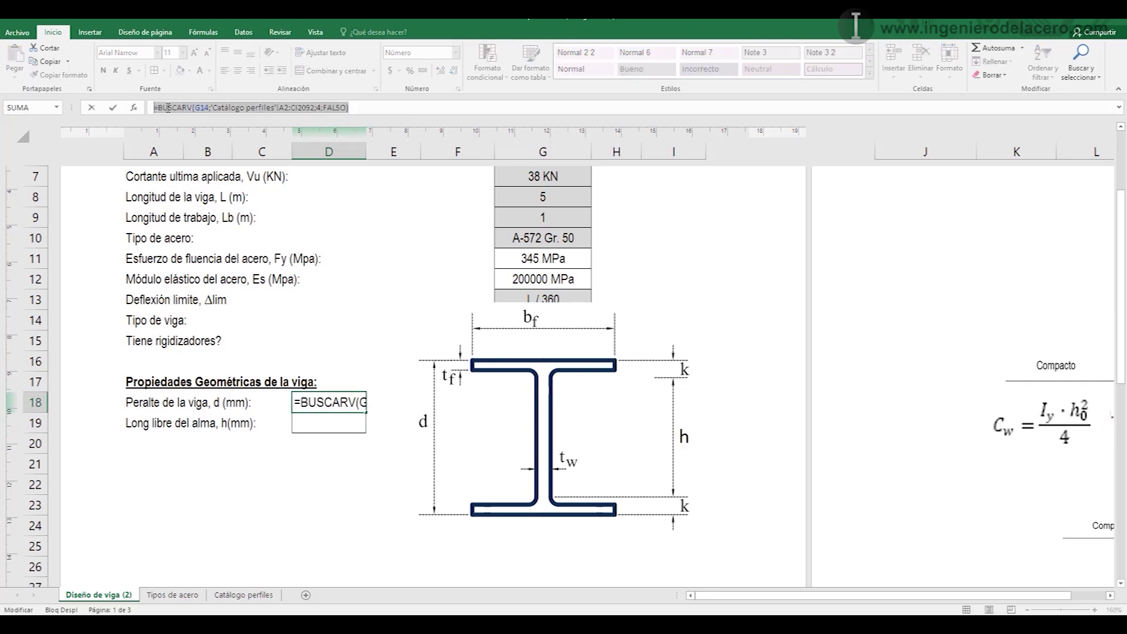
left_click(161, 108)
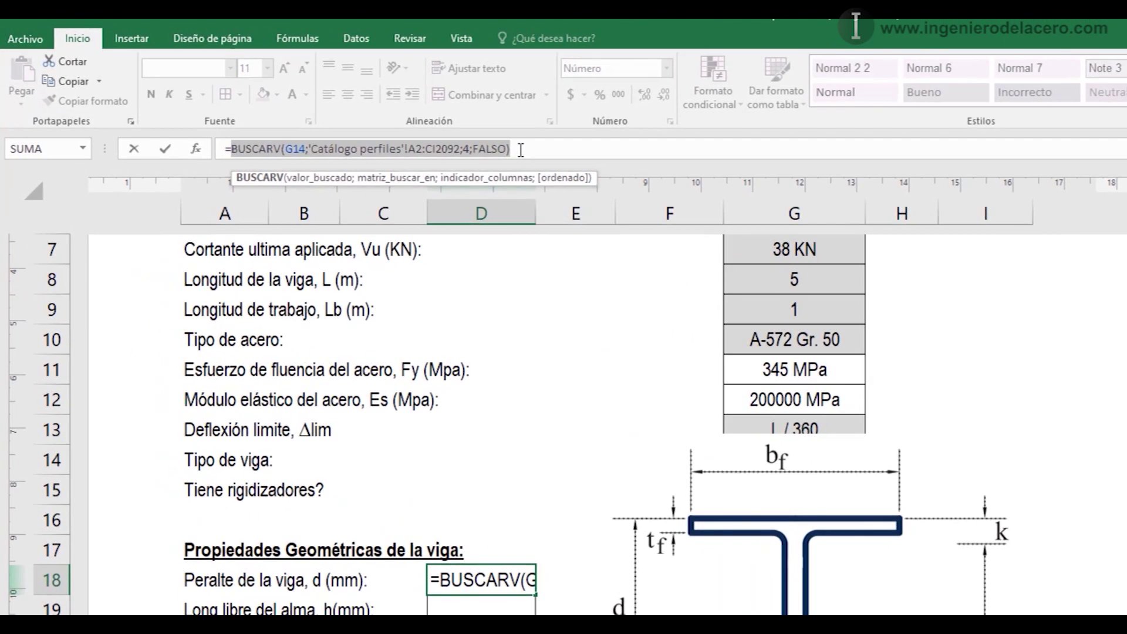
left_click_drag(158, 108, 356, 107)
key("ctrl+c")
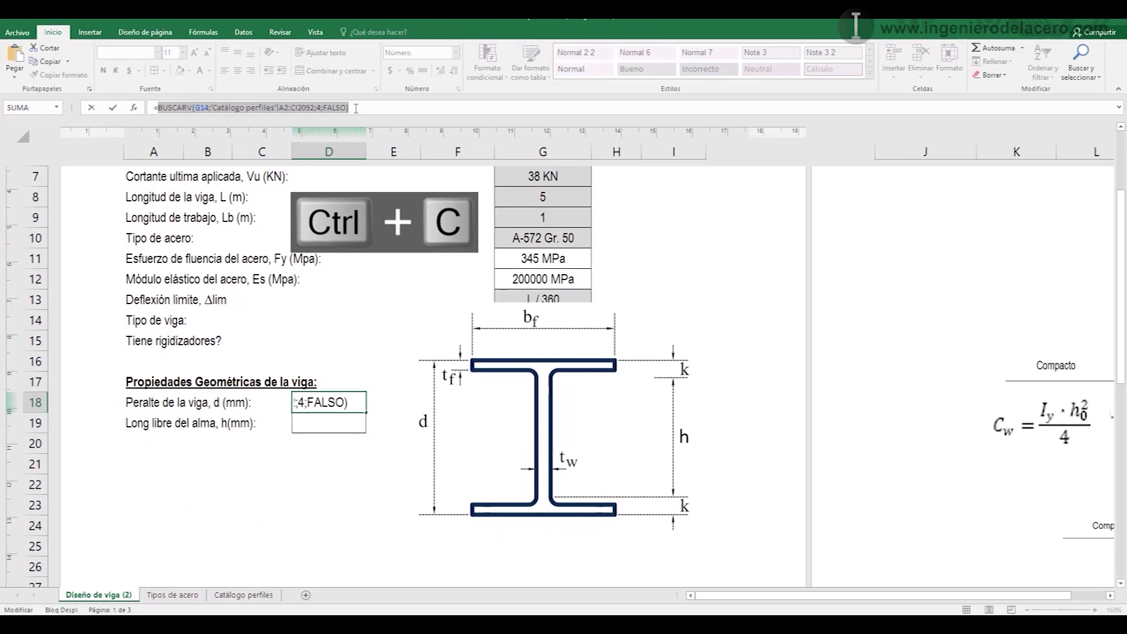
key("Return")
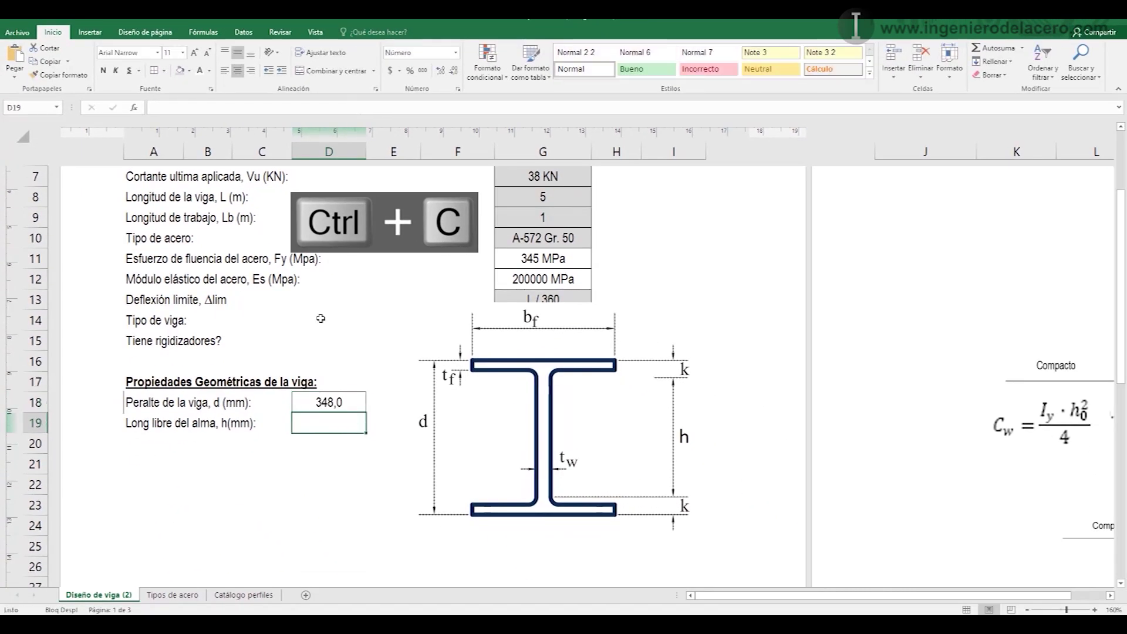
- Enter the clear web length formula =d-(2*BUSCARV(G14;'Catálogo perfiles'!A2:CI2092;4;FALSO)) in D19, reusing the copied lookup
type("=")
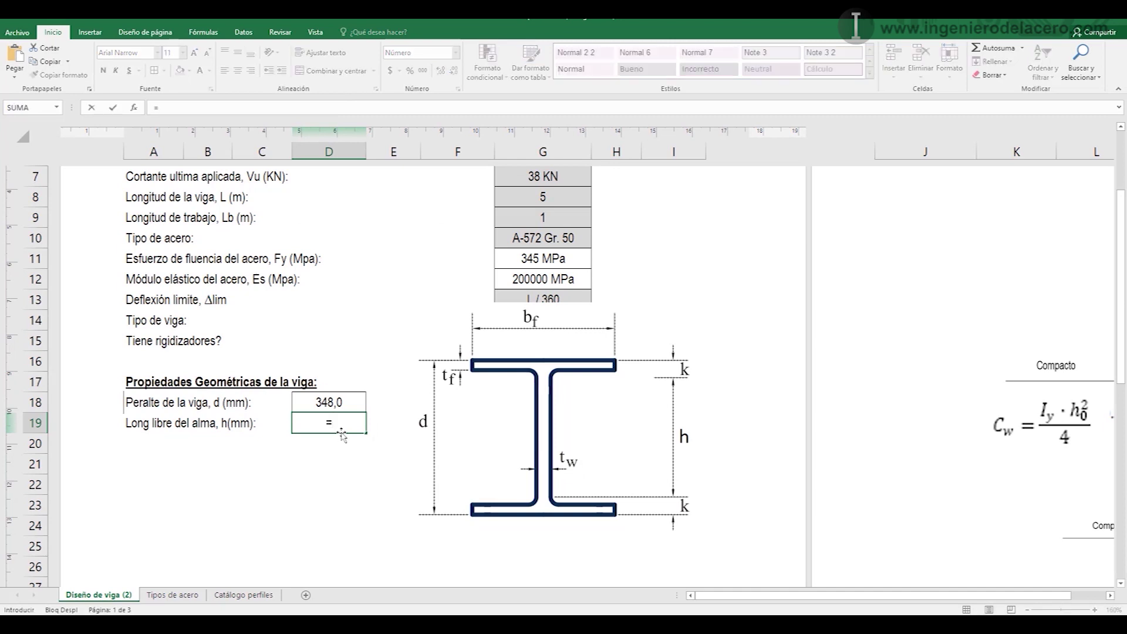
type("d")
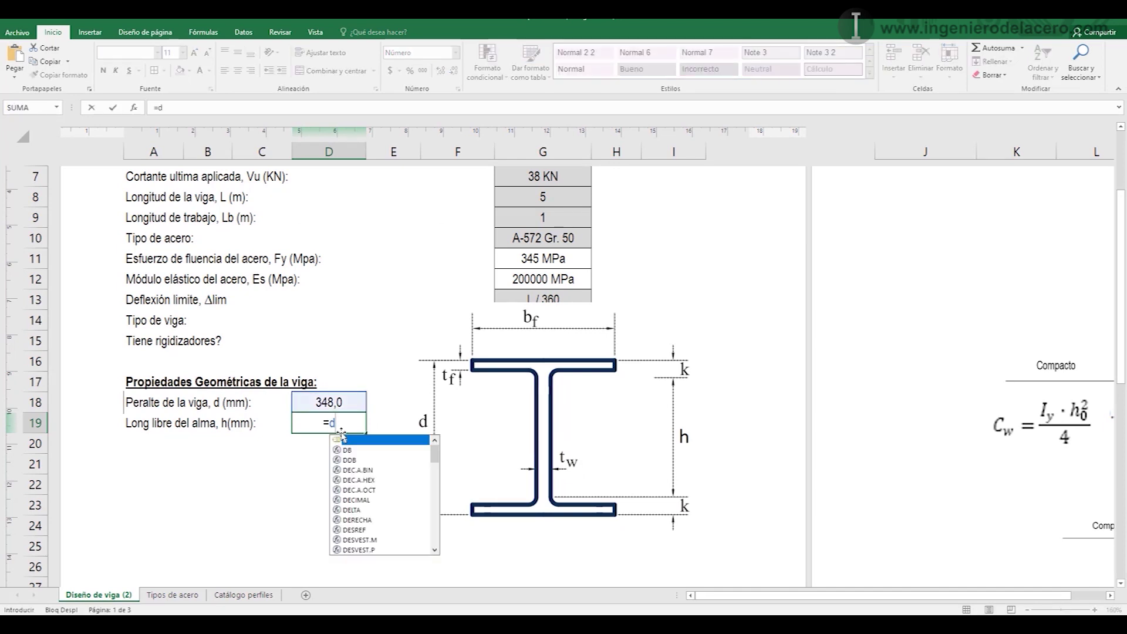
key("Escape")
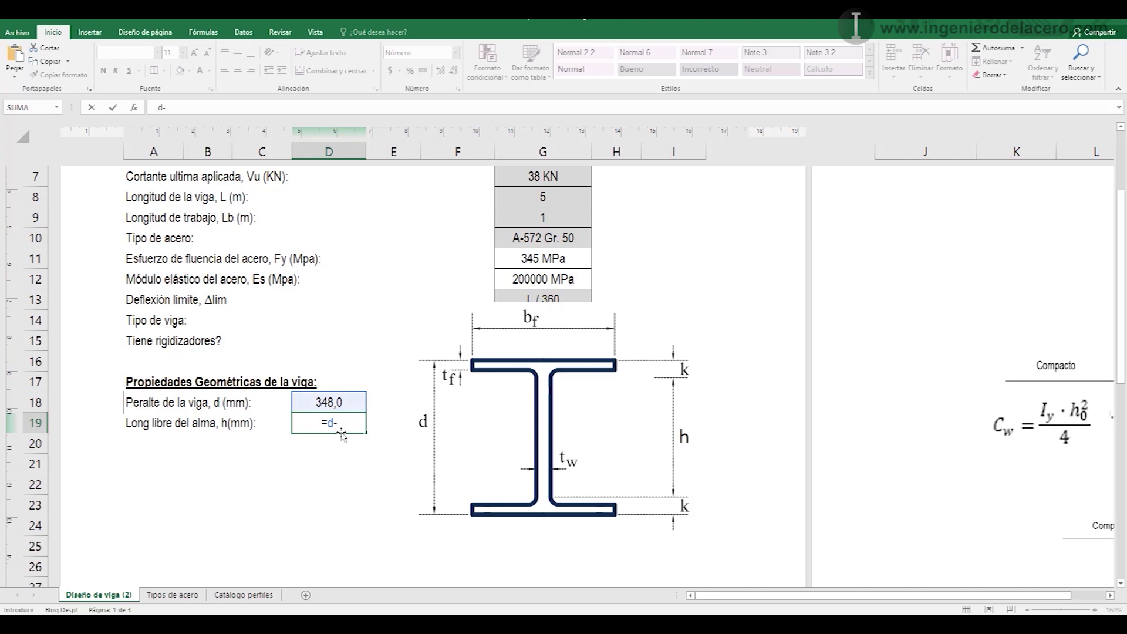
type("-(2*")
key("ctrl+v")
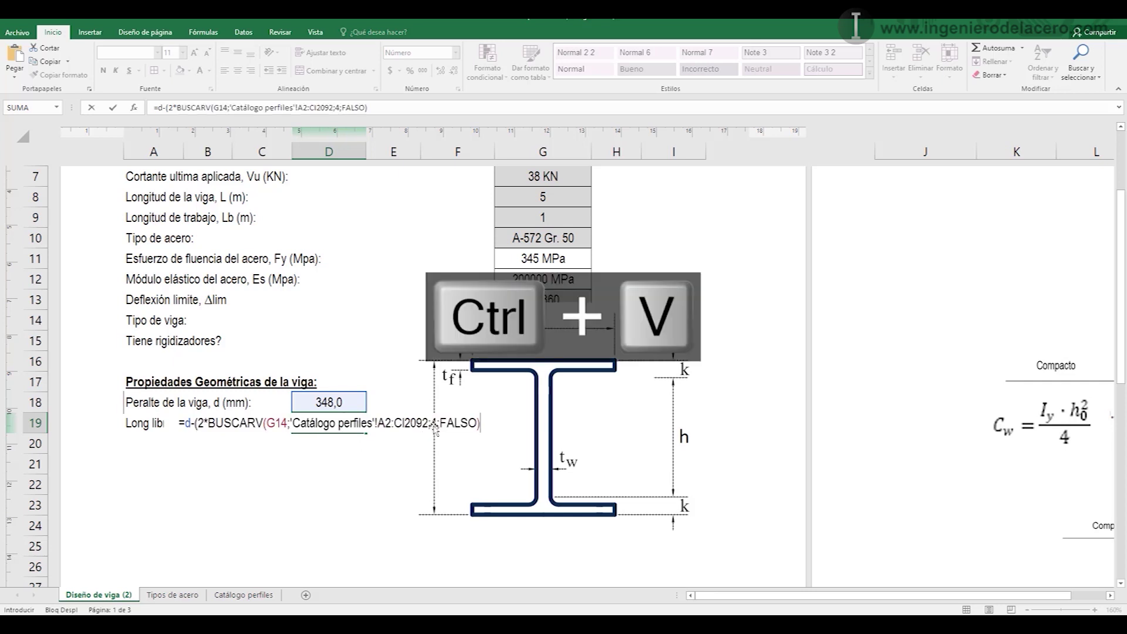
type(")")
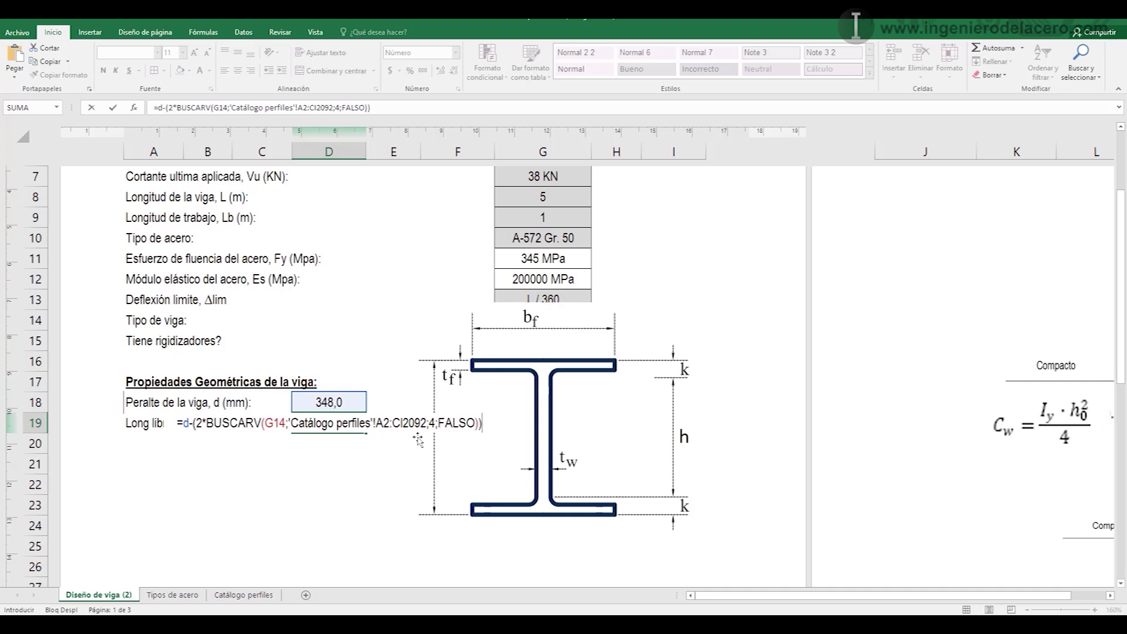
key("Return")
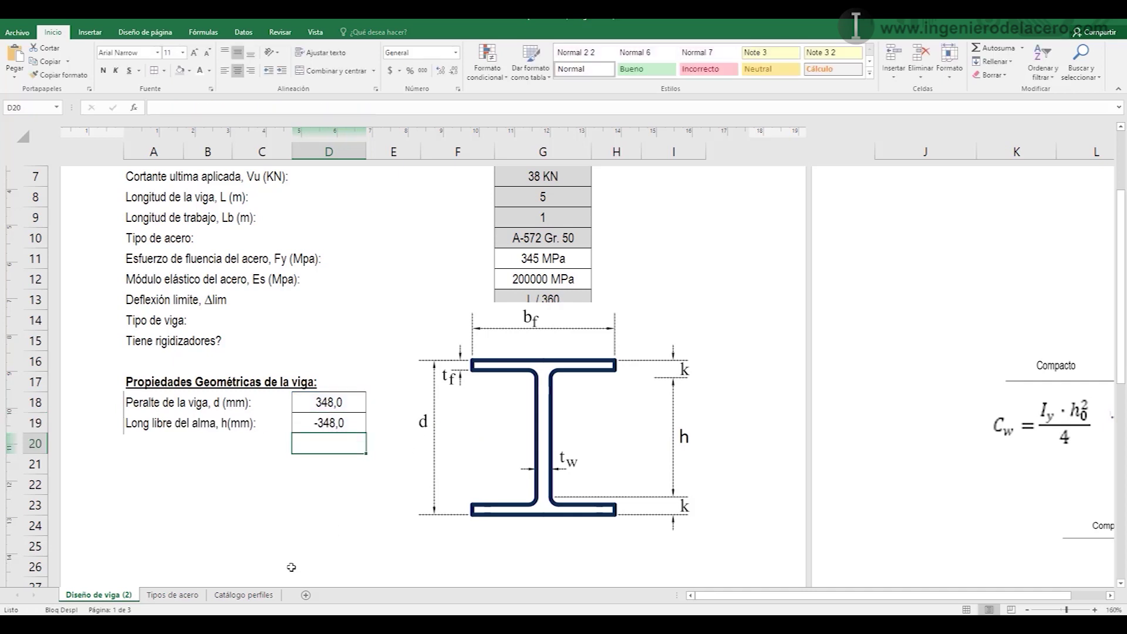
- Check the column number of k in the profile catalogue and set the BUSCARV column index in D19 to 22
left_click(182, 596)
left_click(244, 594)
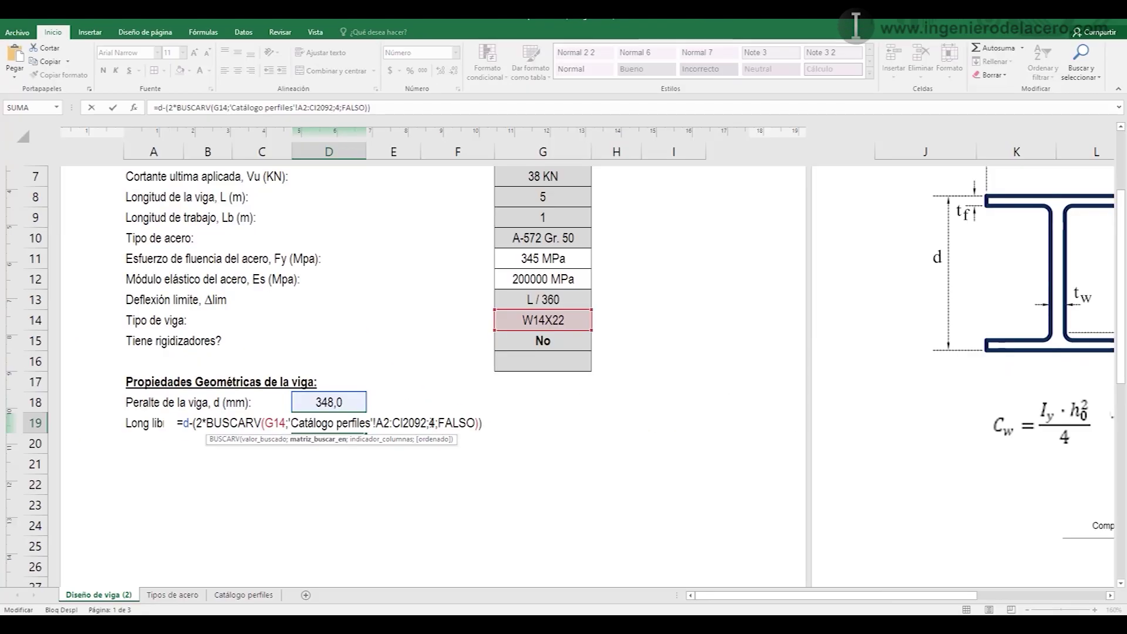
left_click(431, 423)
key("BackSpace")
type("22")
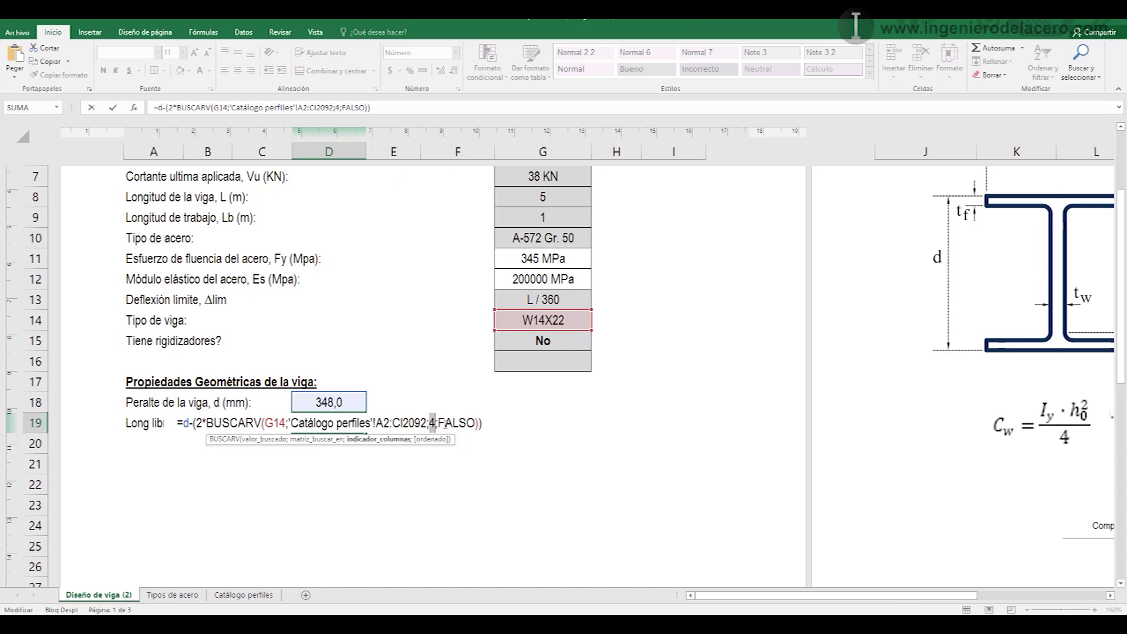
key("Return")
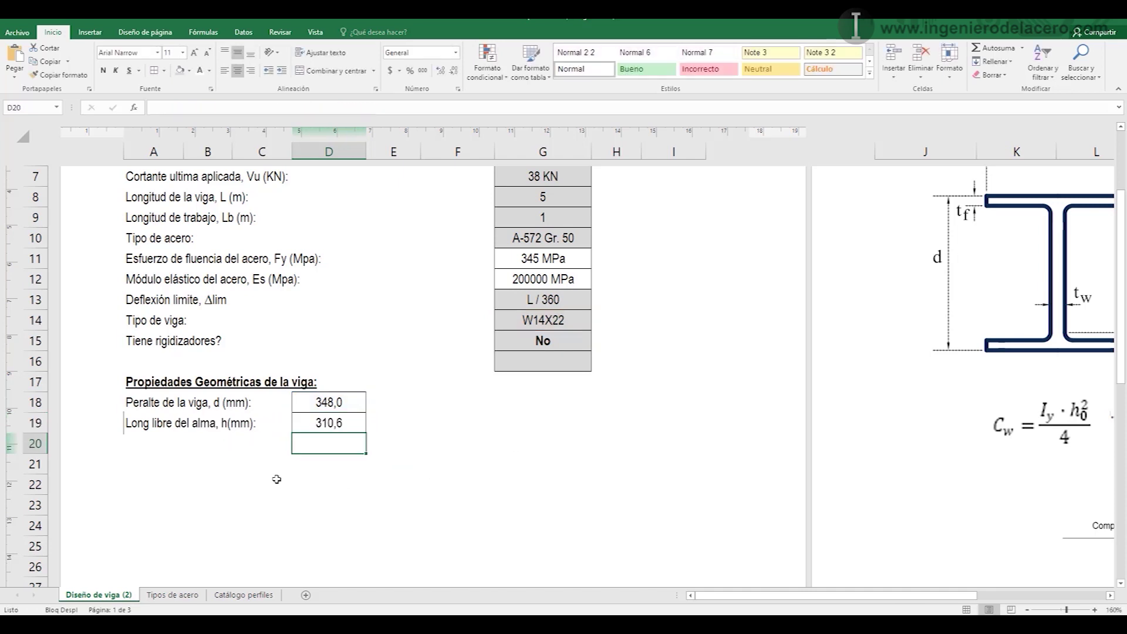
- Enter the label "Ancho del patín, bf (mm):" in A20 for the flange width
left_click(159, 440)
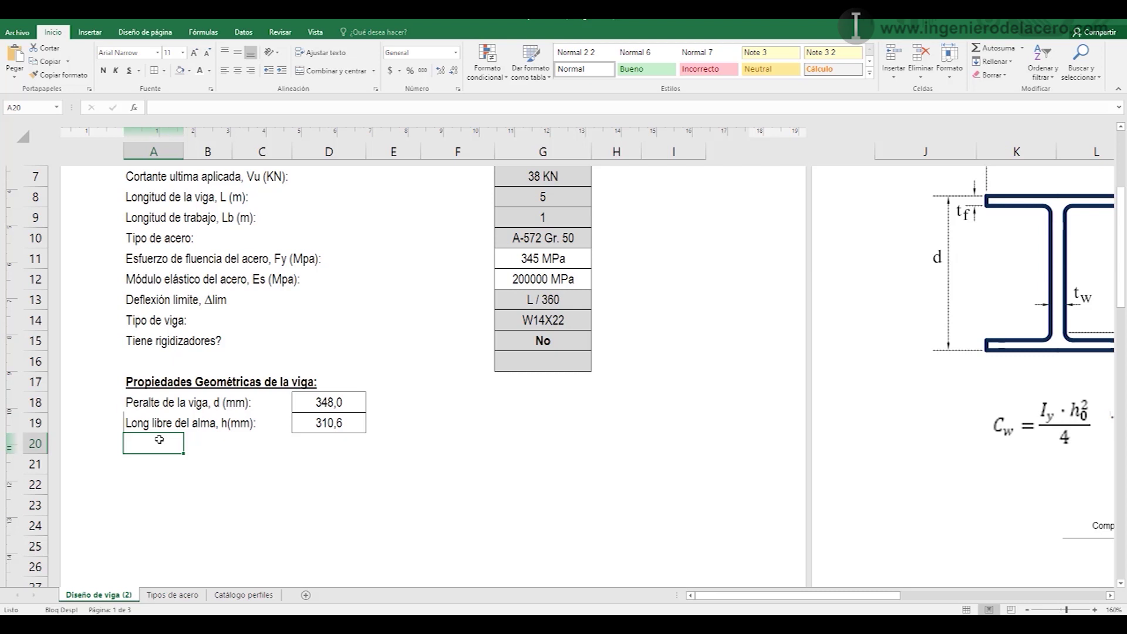
type("Ancho del patín, bf (mm):")
key("Tab")
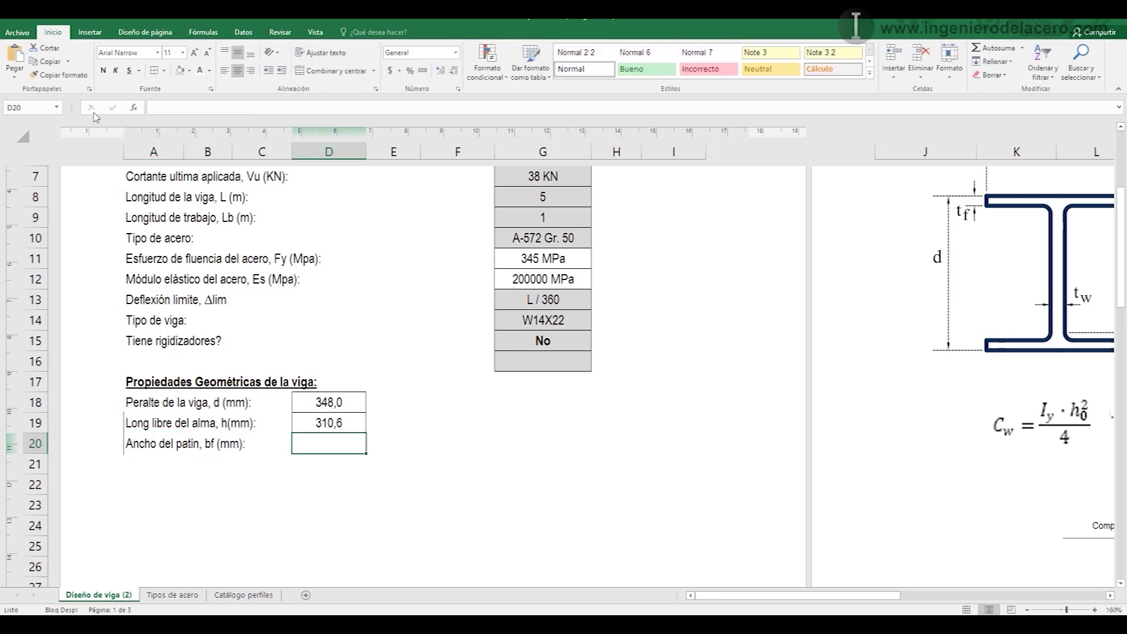
- Copy the full BUSCARV formula text from the beam depth cell D18 and paste it into D20 for the flange width
double_click(333, 446)
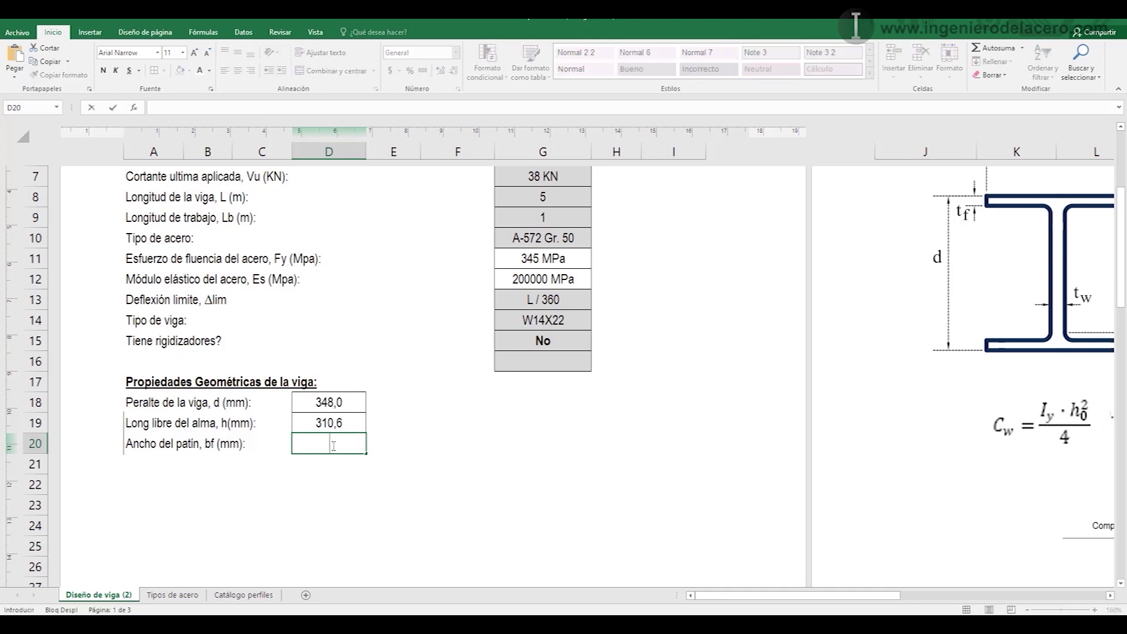
left_click(359, 462)
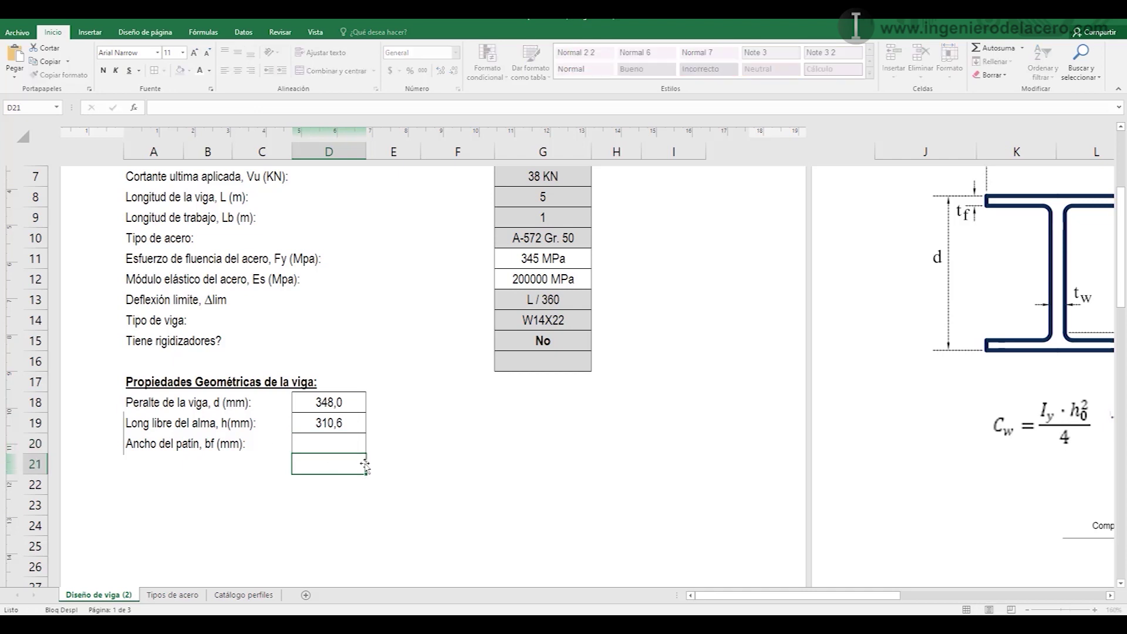
left_click(352, 403)
left_click_drag(354, 107, 149, 106)
key("ctrl+c")
key("Return")
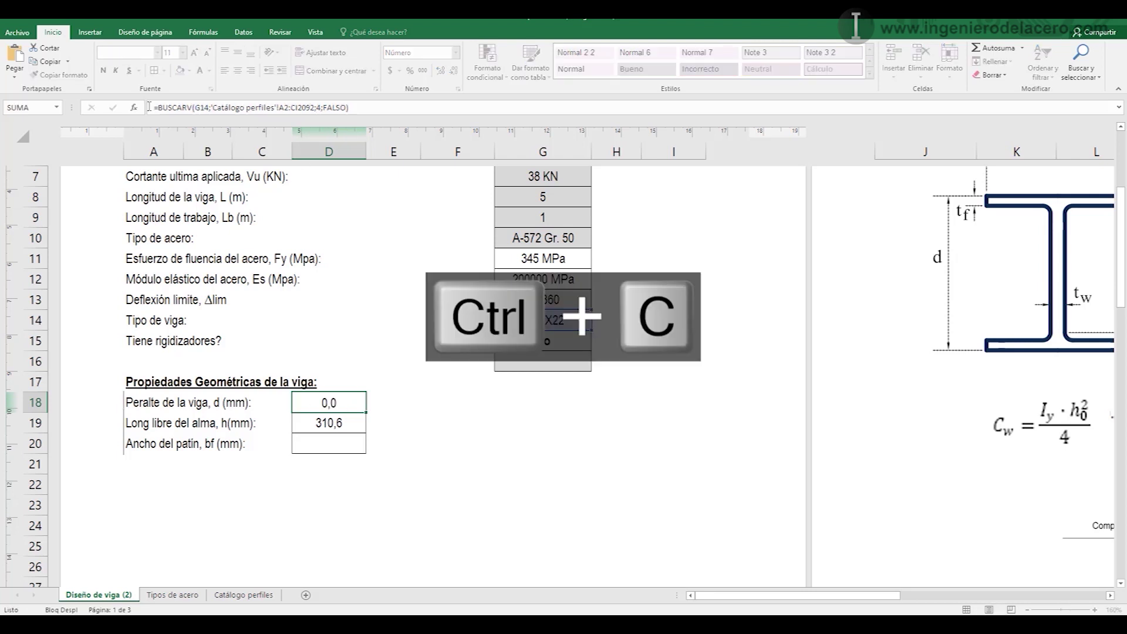
double_click(328, 446)
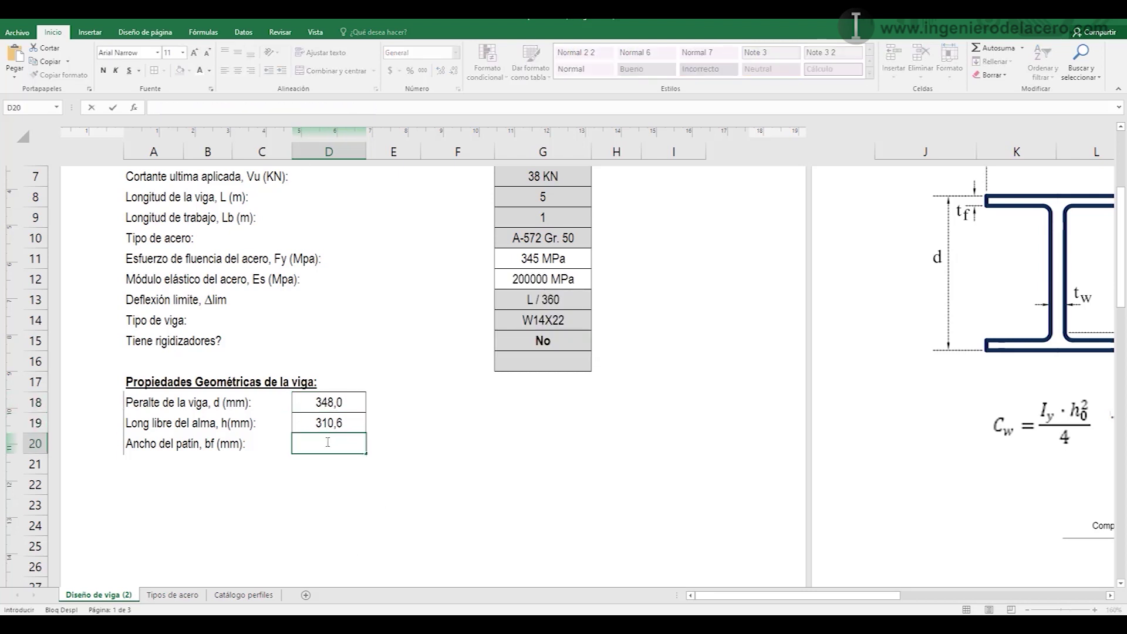
key("ctrl+v")
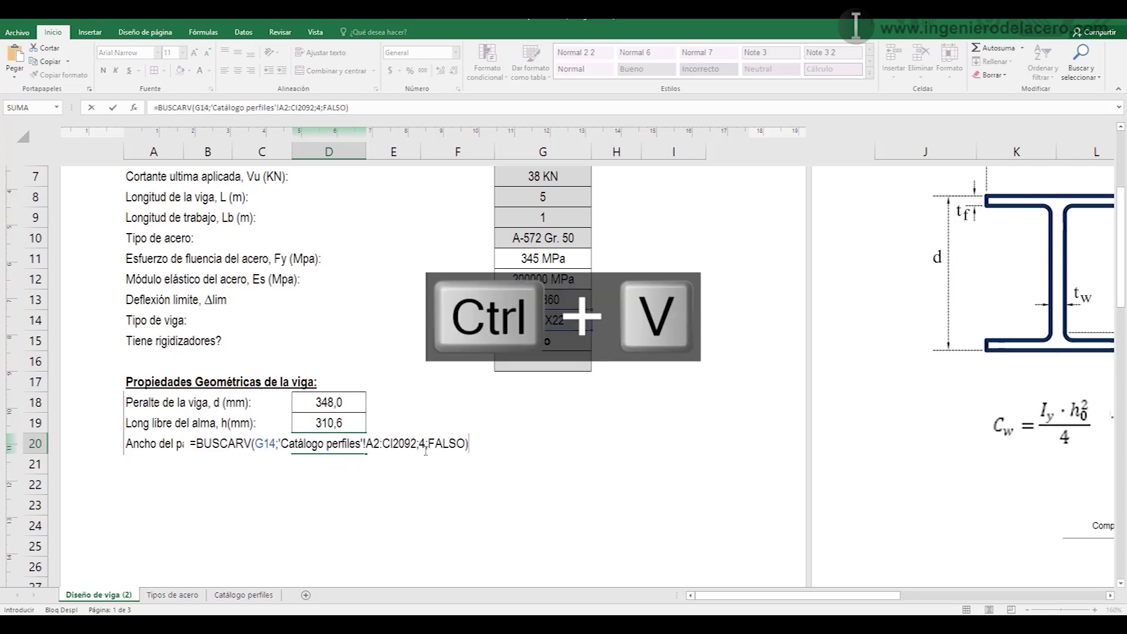
key("Return")
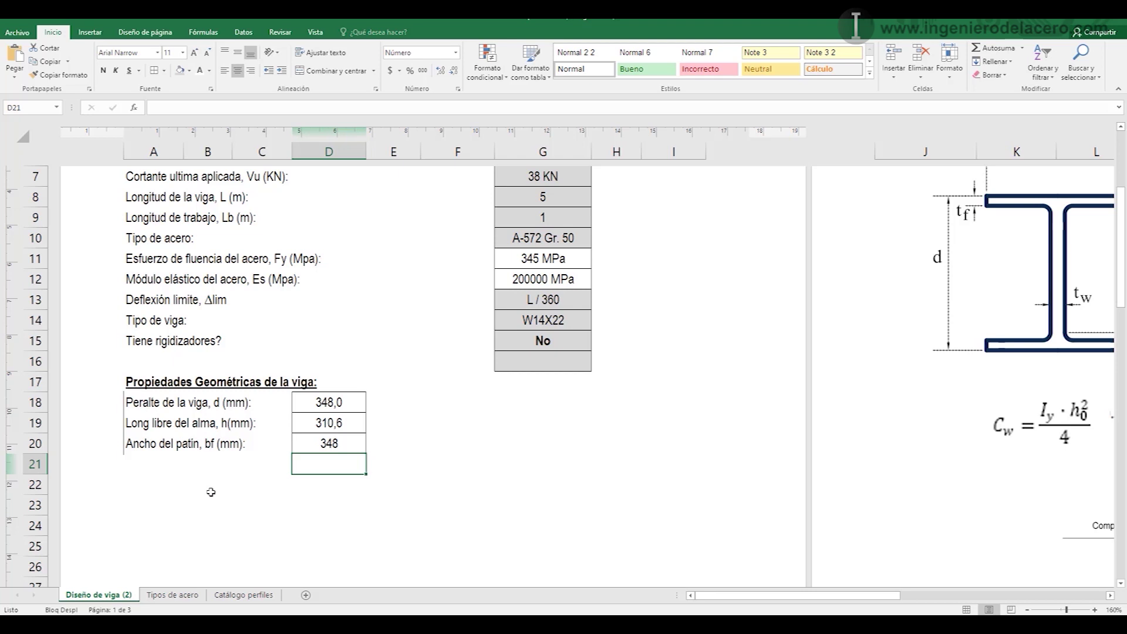
- Check the bf column number in the profile catalogue and set the BUSCARV column index in D20 to 9
left_click(244, 595)
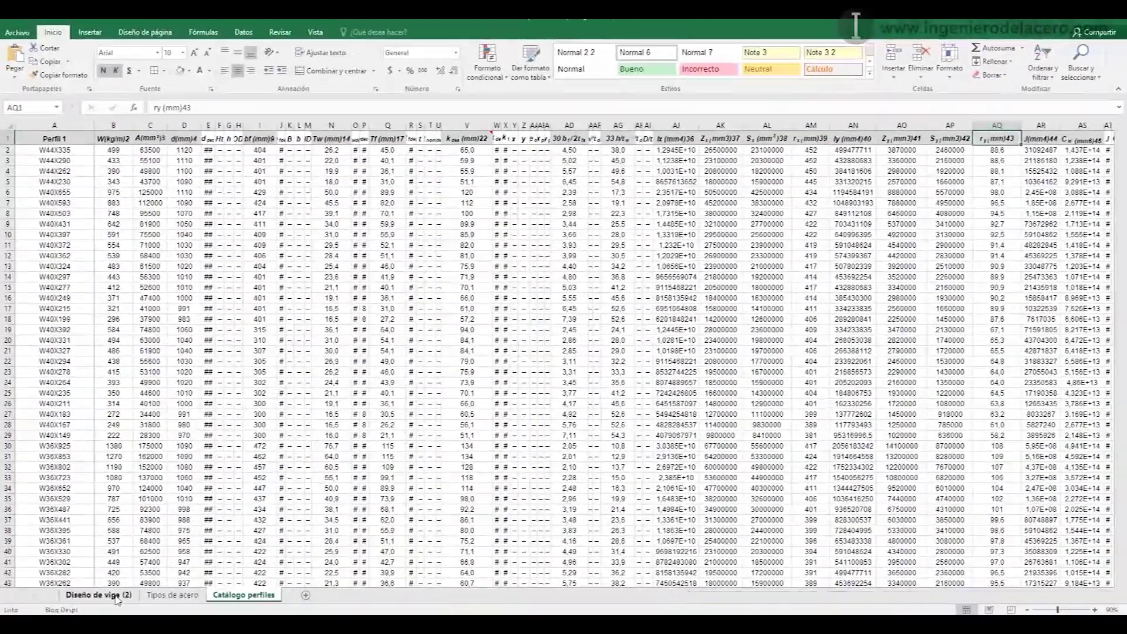
left_click(112, 595)
left_click(352, 447)
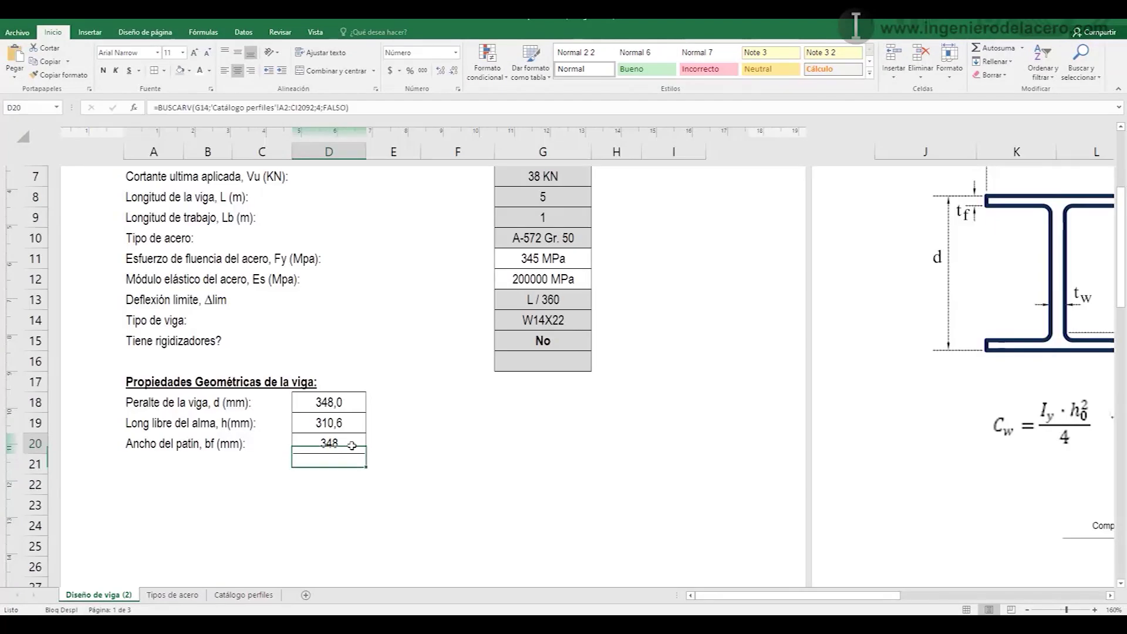
double_click(352, 448)
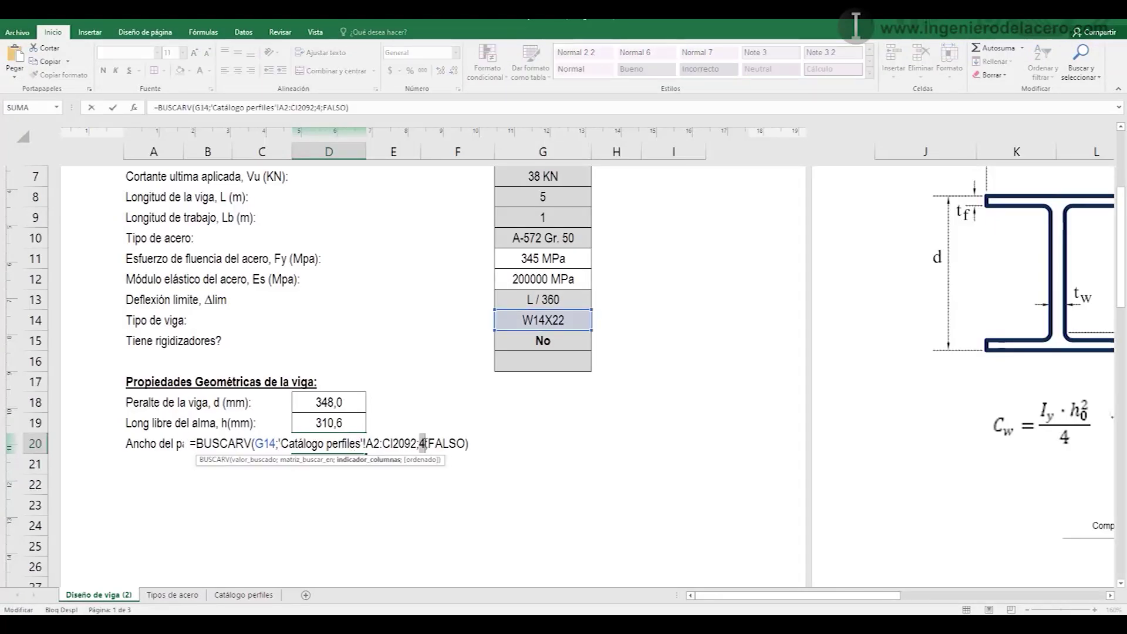
key("Return")
- Name the clear web length cell D19 h and the flange width cell D20 bf
left_click(348, 420)
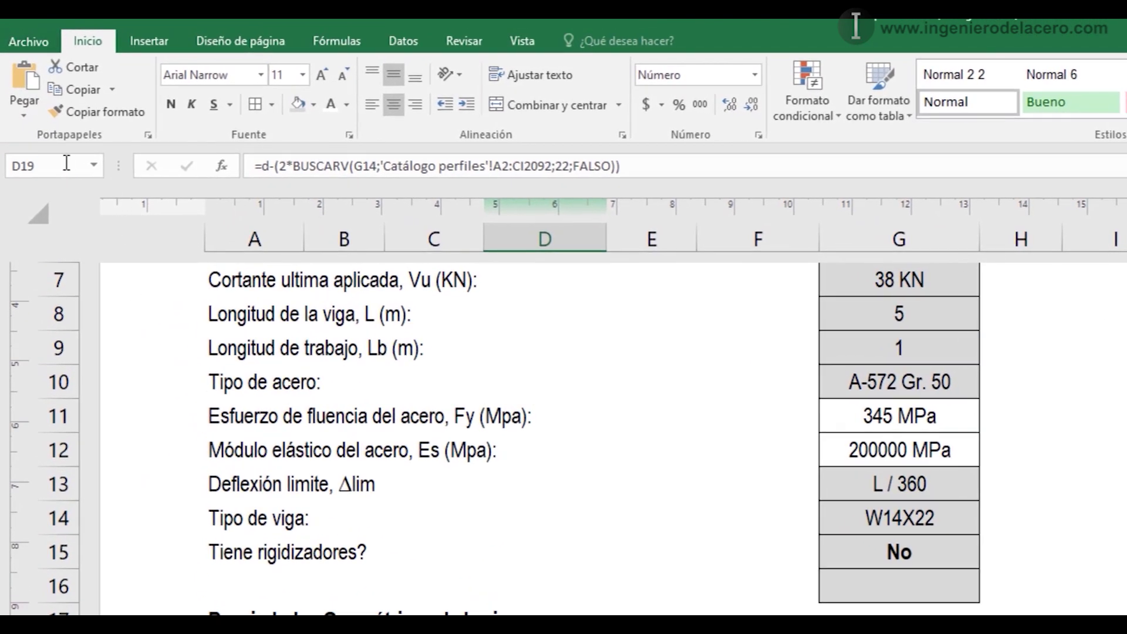
left_click(66, 164)
type("h(mm):")
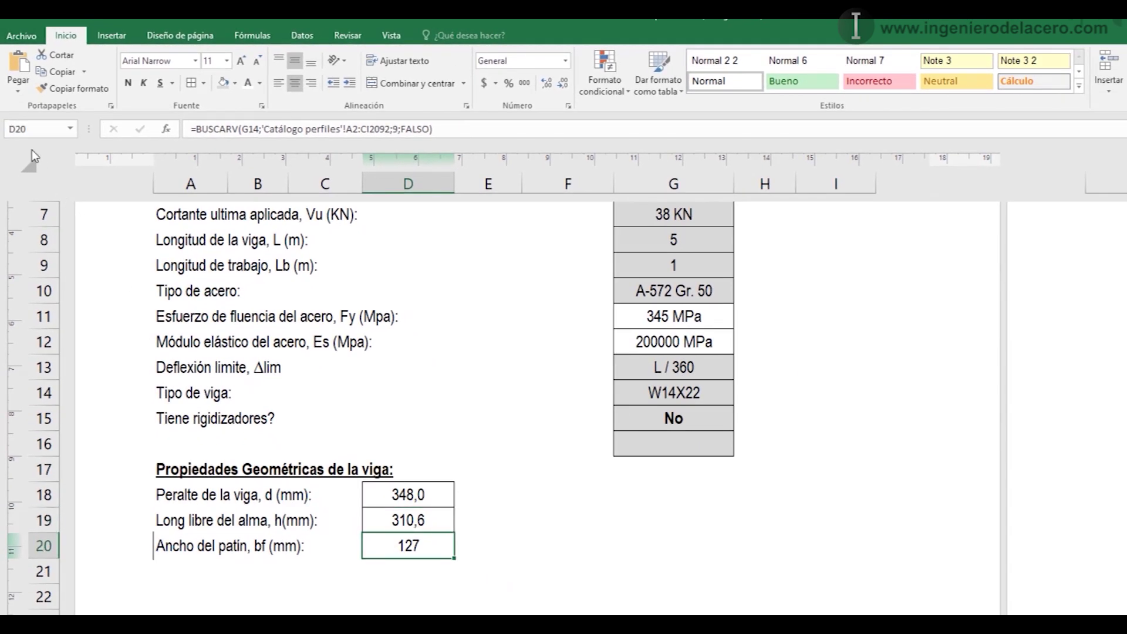
left_click(26, 128)
type("bf")
key("Return")
- Enter the label "Espesor del patín, tf(mm):" in A21 for the flange thickness
left_click(218, 568)
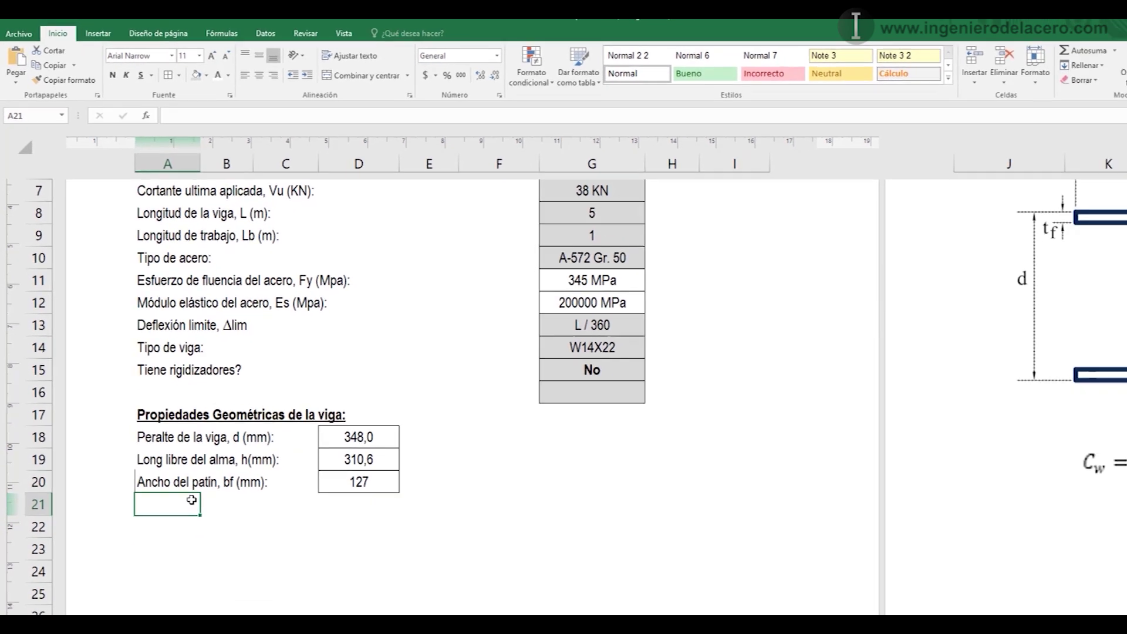
type("Espesor d")
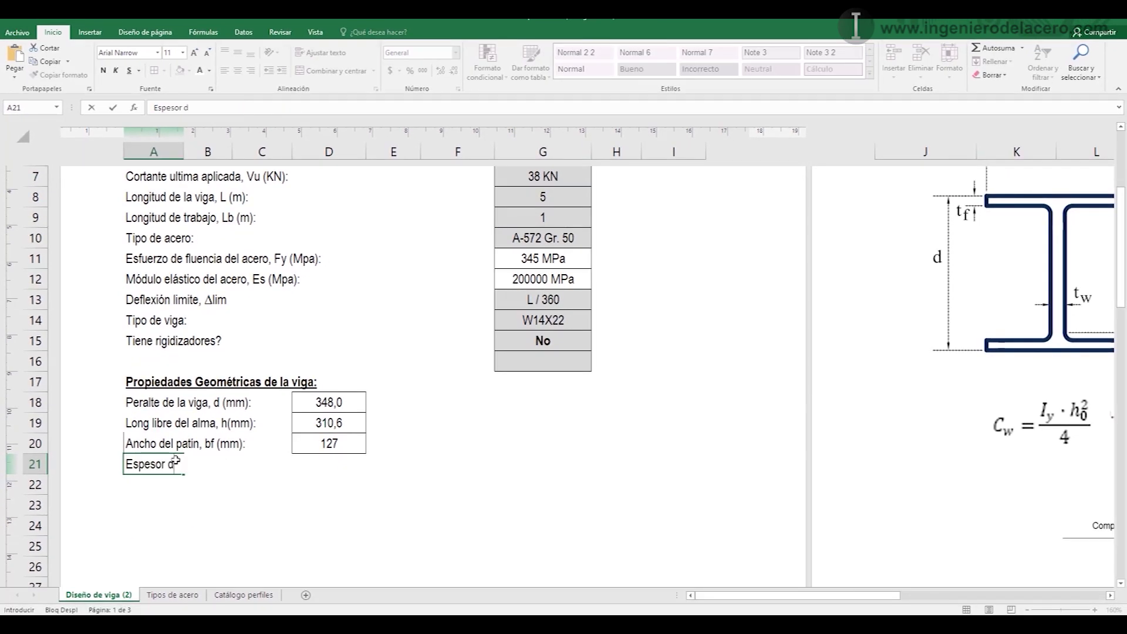
type("el patin , tf(mm):")
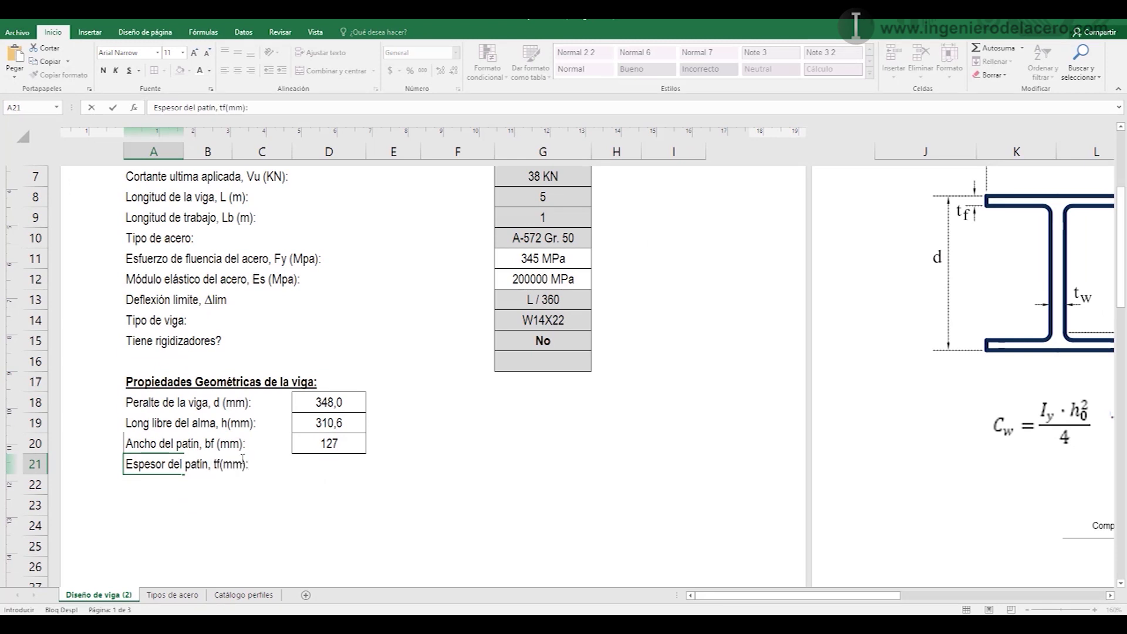
left_click(361, 467)
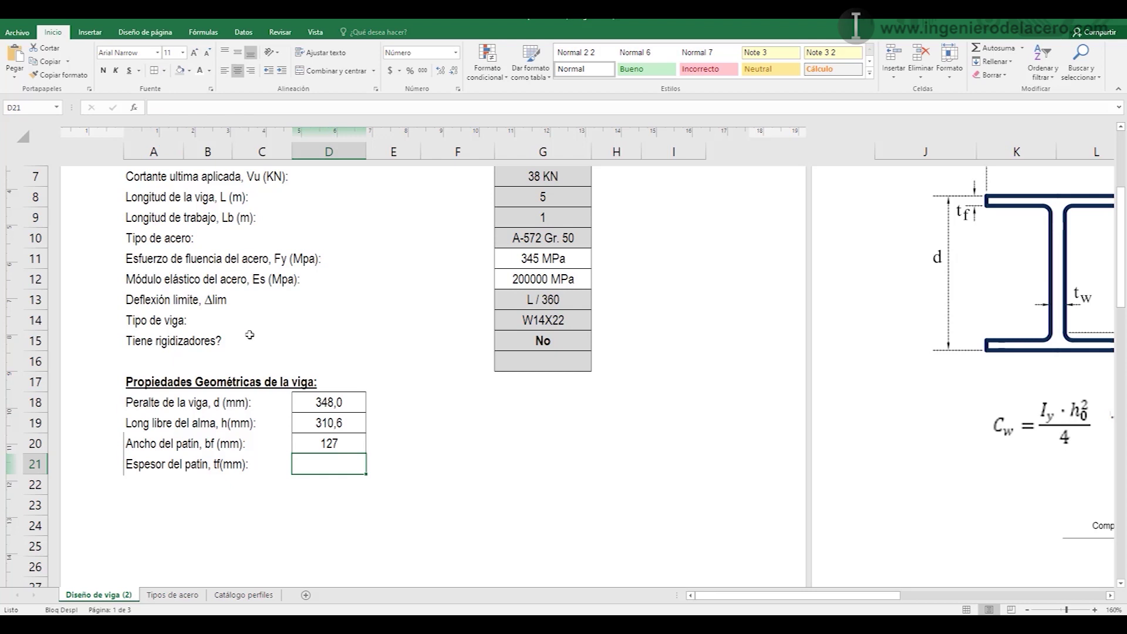
- Paste the copied BUSCARV formula into D21 for the flange thickness and set its column index to 17
double_click(319, 461)
key("ctrl+v")
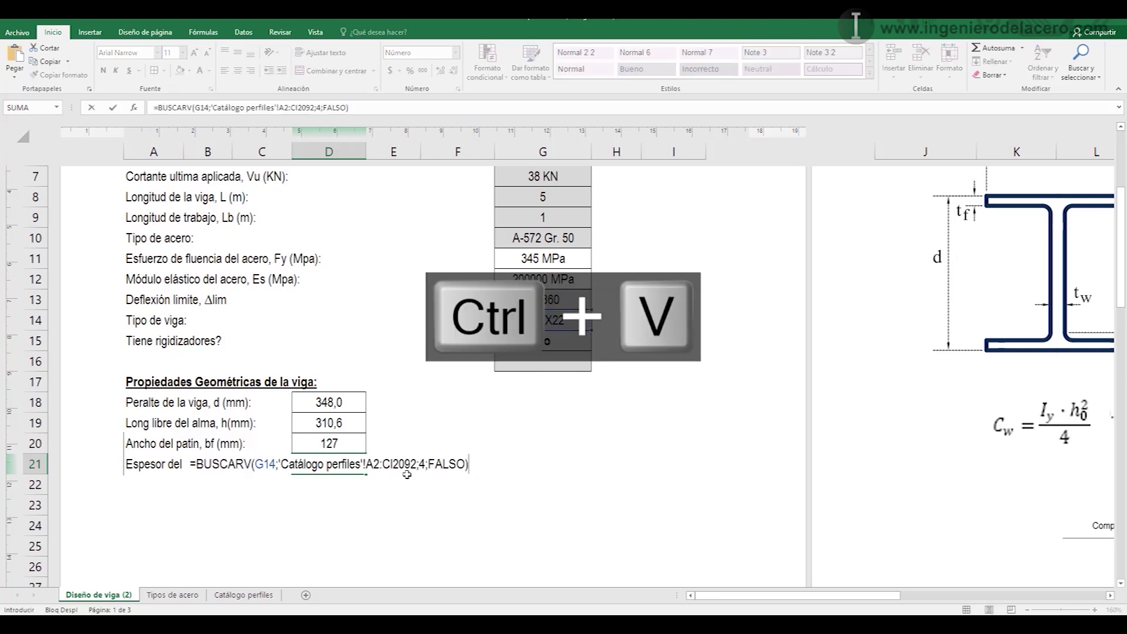
key("Return")
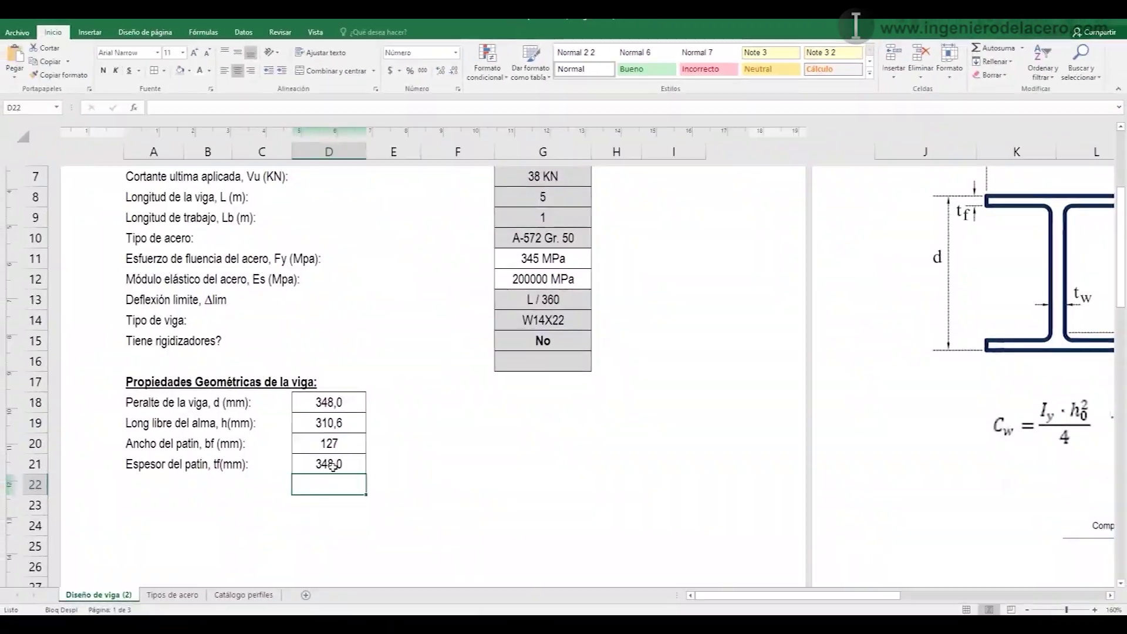
double_click(333, 466)
type("17")
key("Return")
- Enter the label "Espesor del alma, tw (mm):" in A22 for the web thickness
left_click(179, 480)
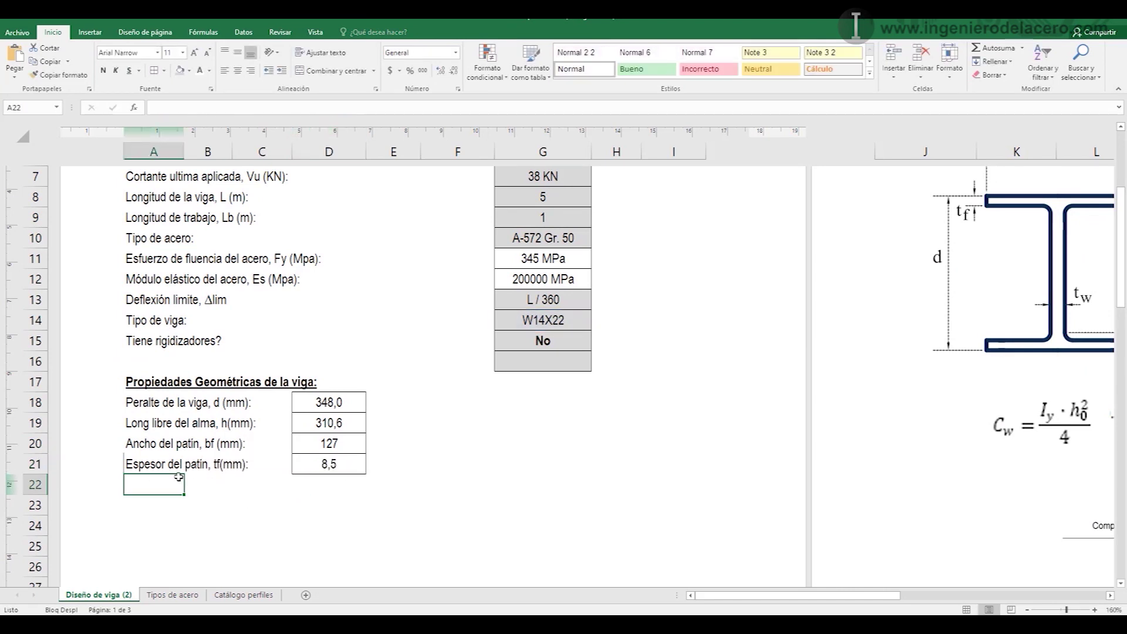
type("Espesord")
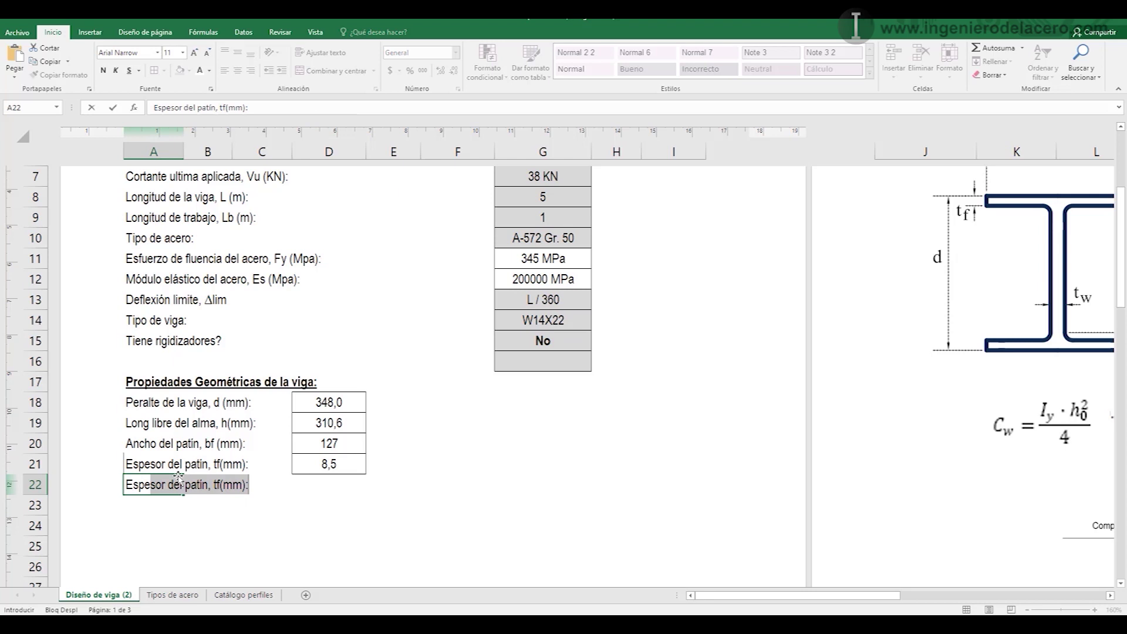
type("e")
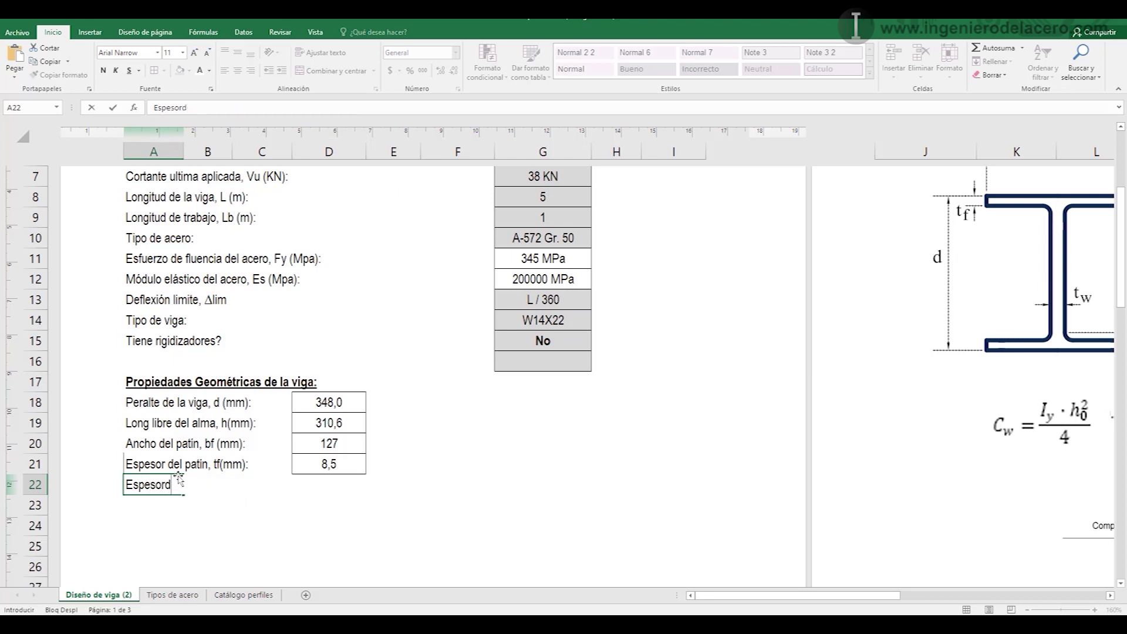
key("BackSpace")
type("del alma, tw")
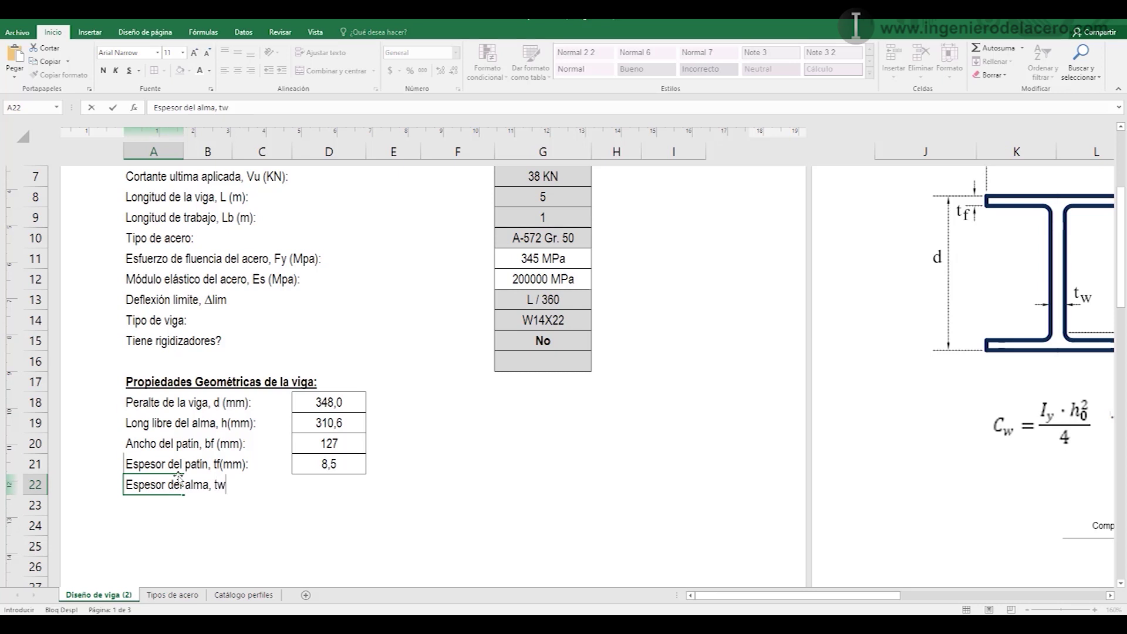
type(" (mm):")
key("Return")
- Paste the copied BUSCARV formula into D22 for the web thickness and set its column index to 14
left_click(339, 486)
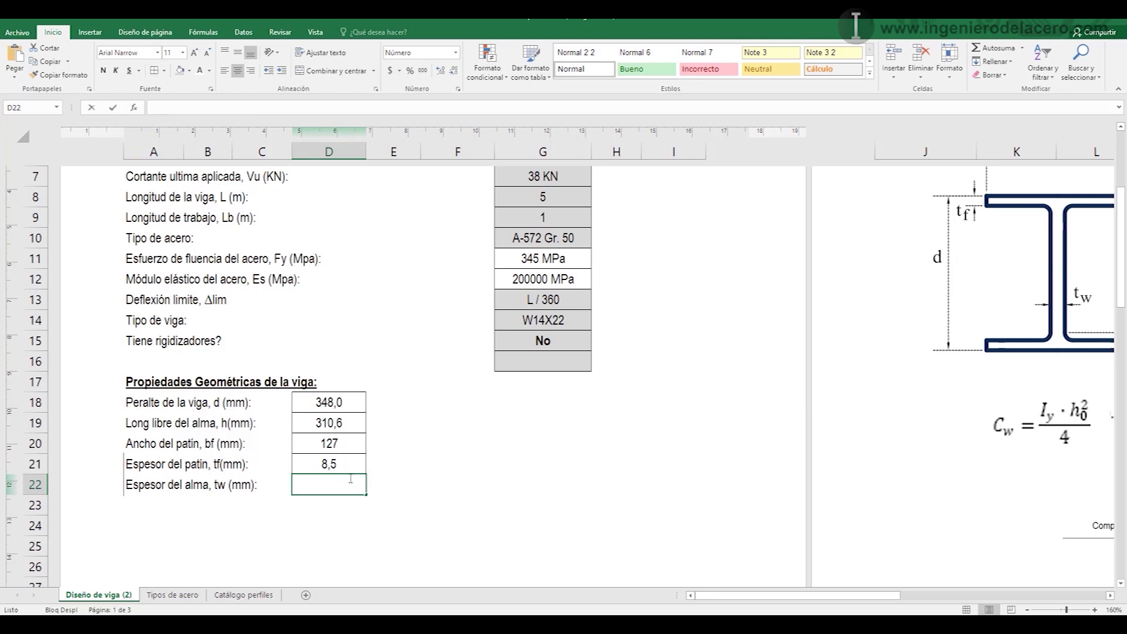
key("ctrl+v")
key("Return")
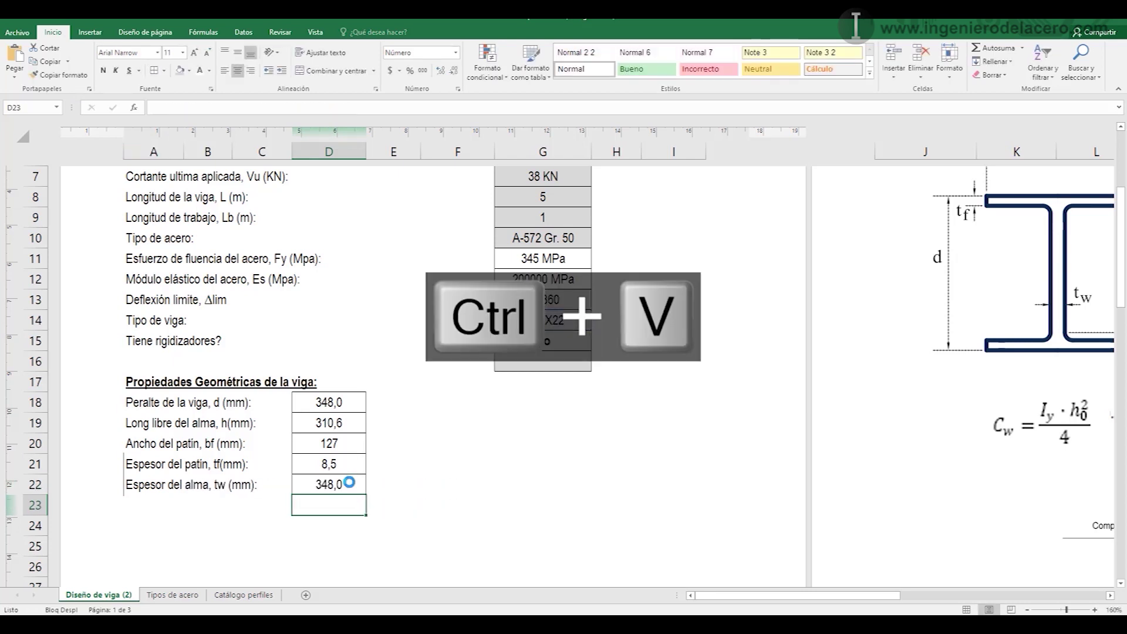
left_click(244, 595)
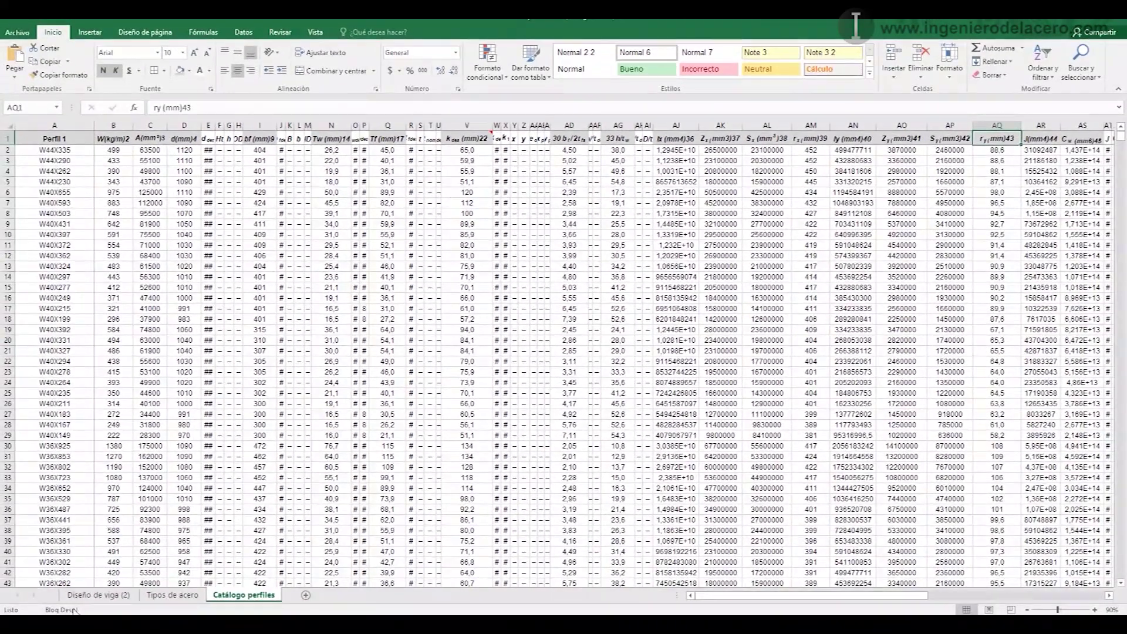
left_click(80, 597)
double_click(339, 485)
left_click(420, 485)
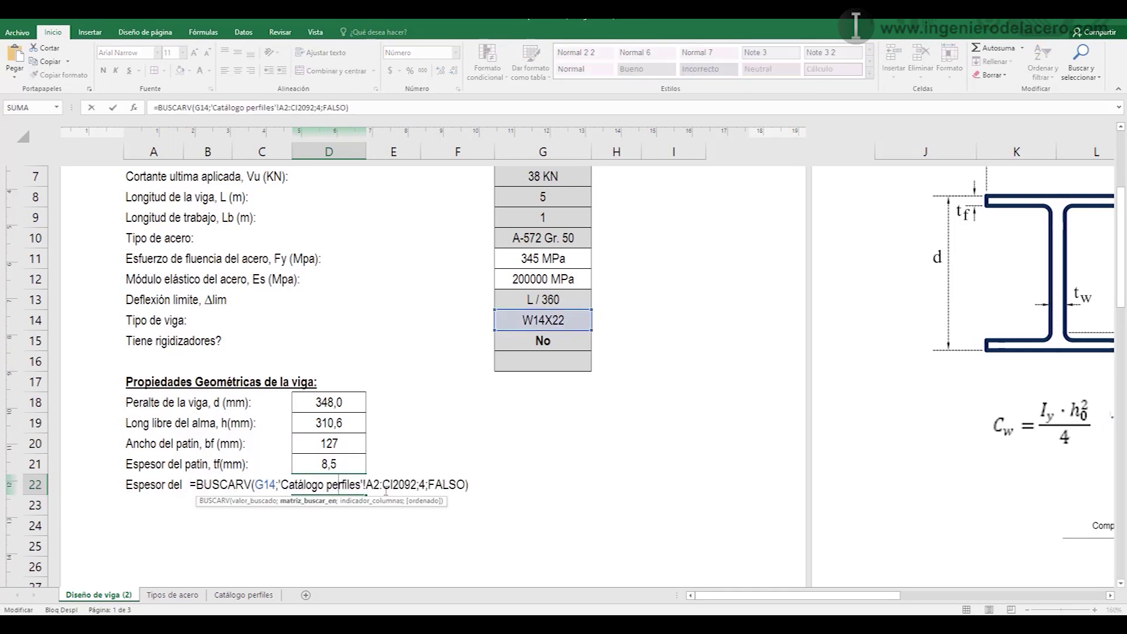
left_click(421, 484)
type("1")
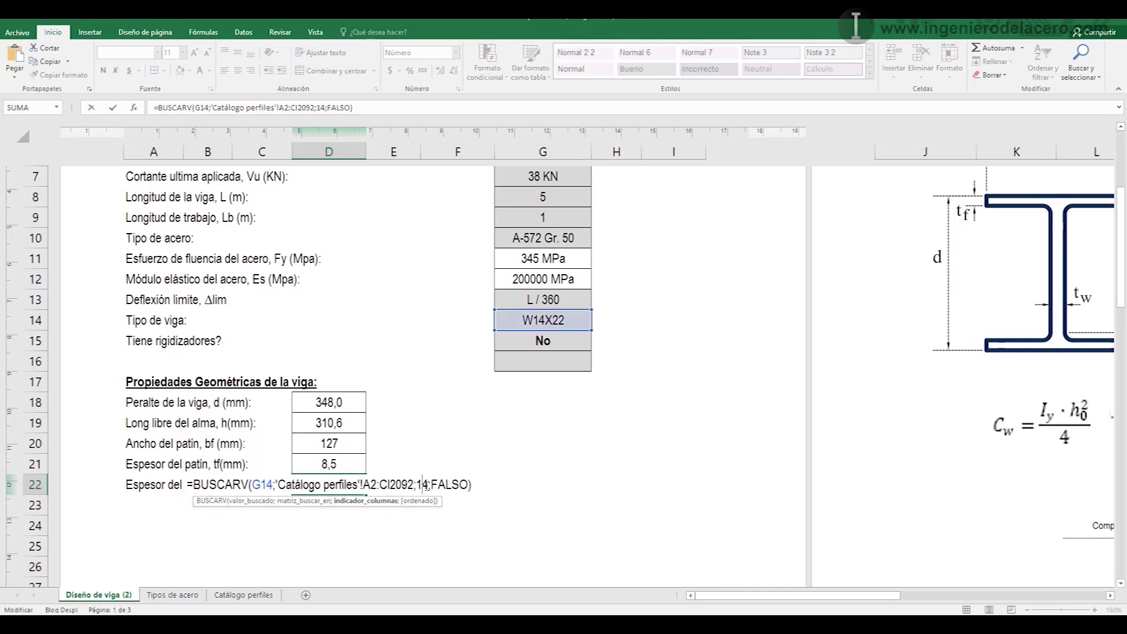
key("Return")
- Enter the label "Inercia en X, Ixx (mm4):" in A23 for the moment of inertia about X
left_click(156, 498)
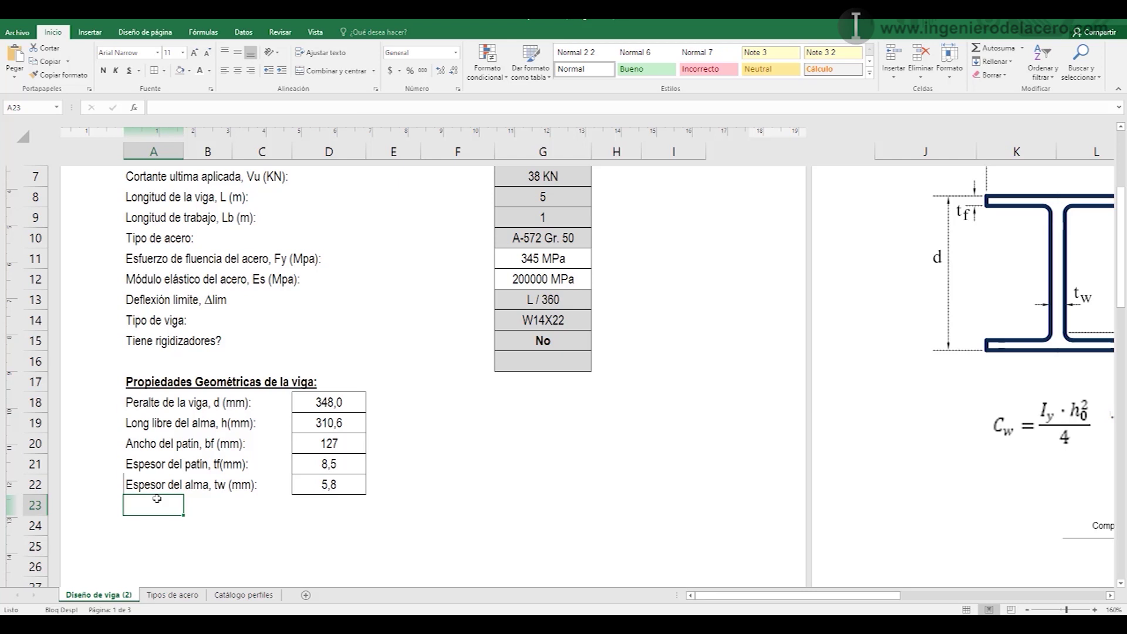
type("Iner")
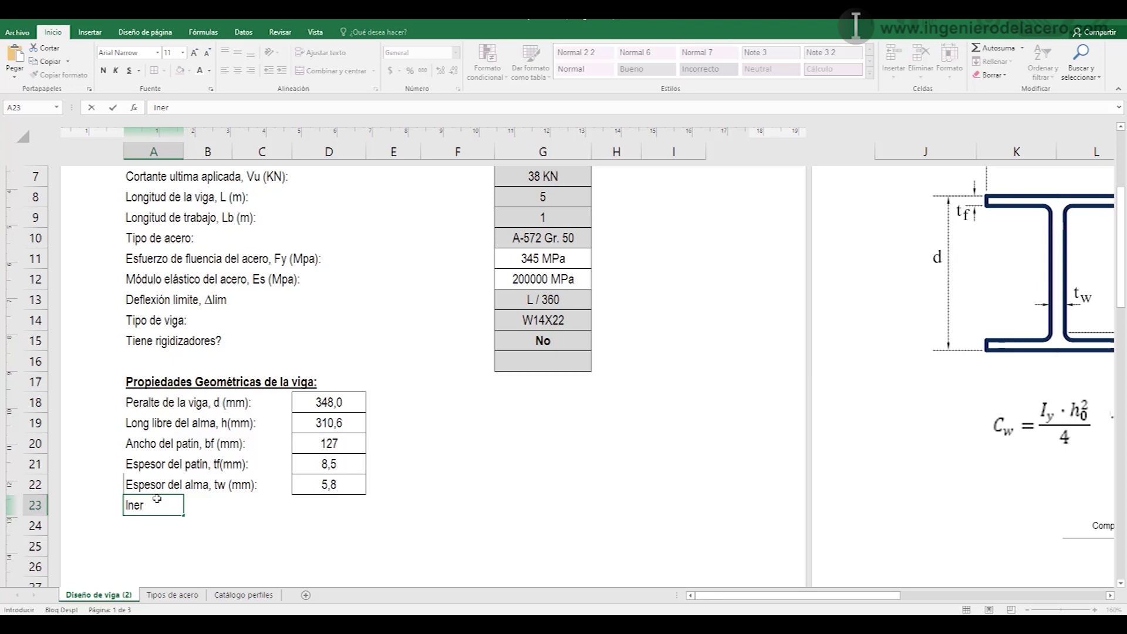
type("cia en X, Ixx (m")
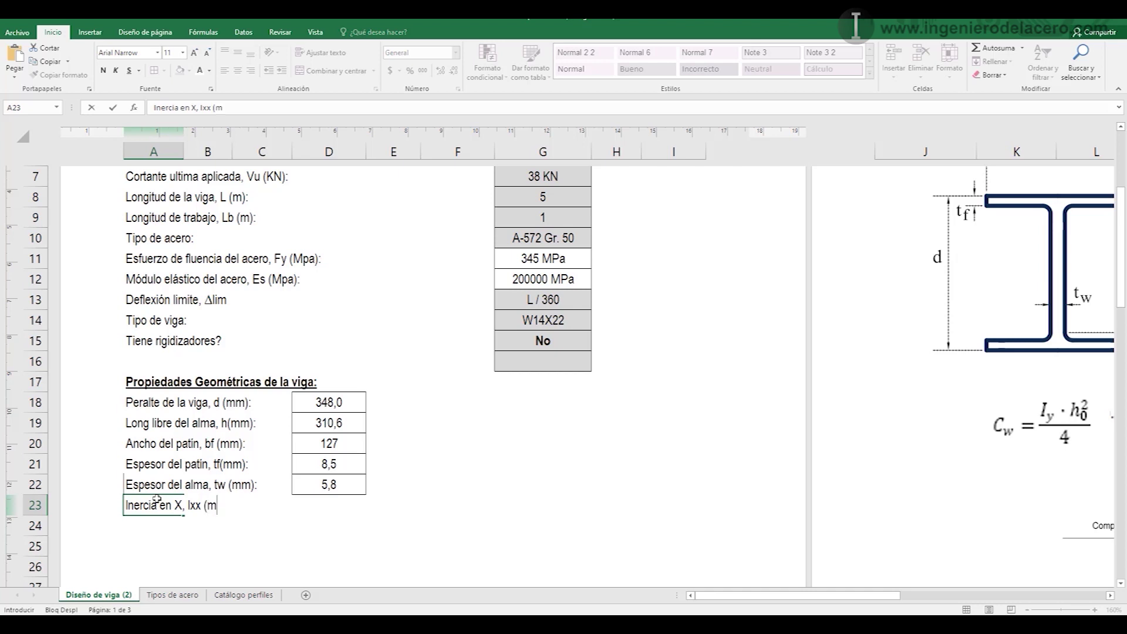
type("m")
type("4):")
key("Tab")
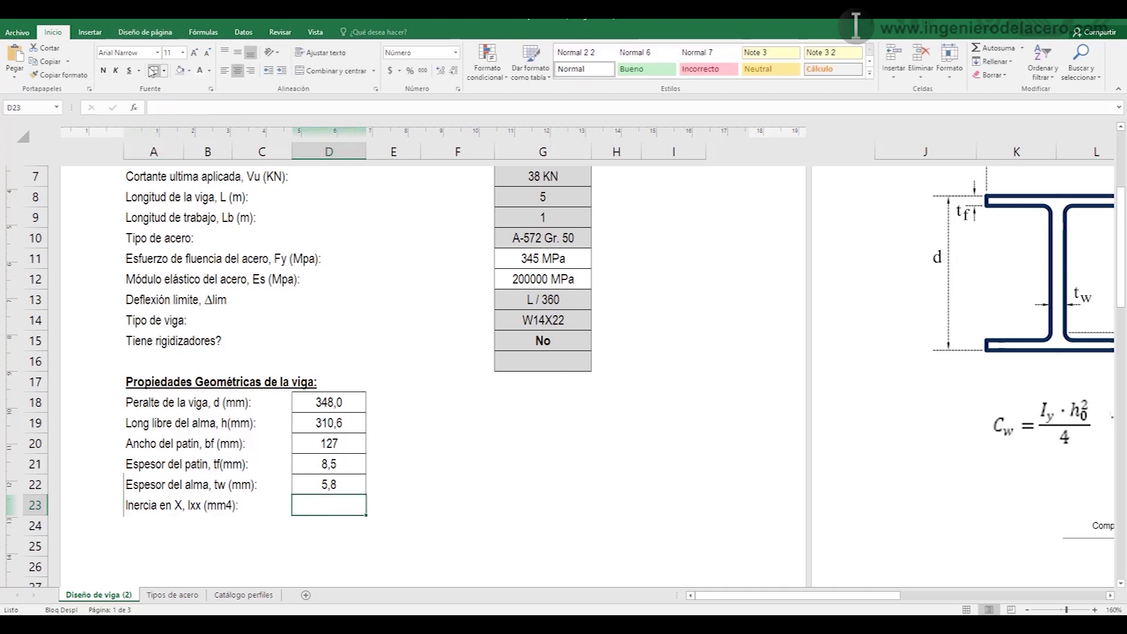
- Paste the copied BUSCARV formula into D23 for the X inertia and set its column index to 36
left_click(306, 529)
left_click(331, 511)
double_click(338, 507)
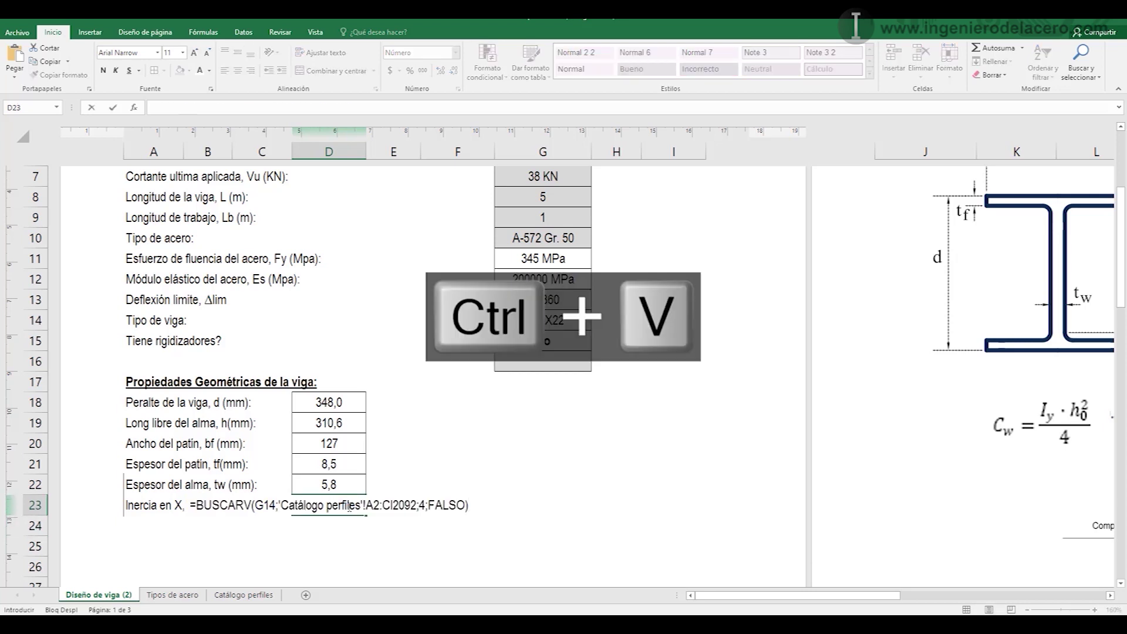
type("=BUSCARV(G14;'Catálogo perfiles'!A2:CI2092;4;FALSO)")
key("Return")
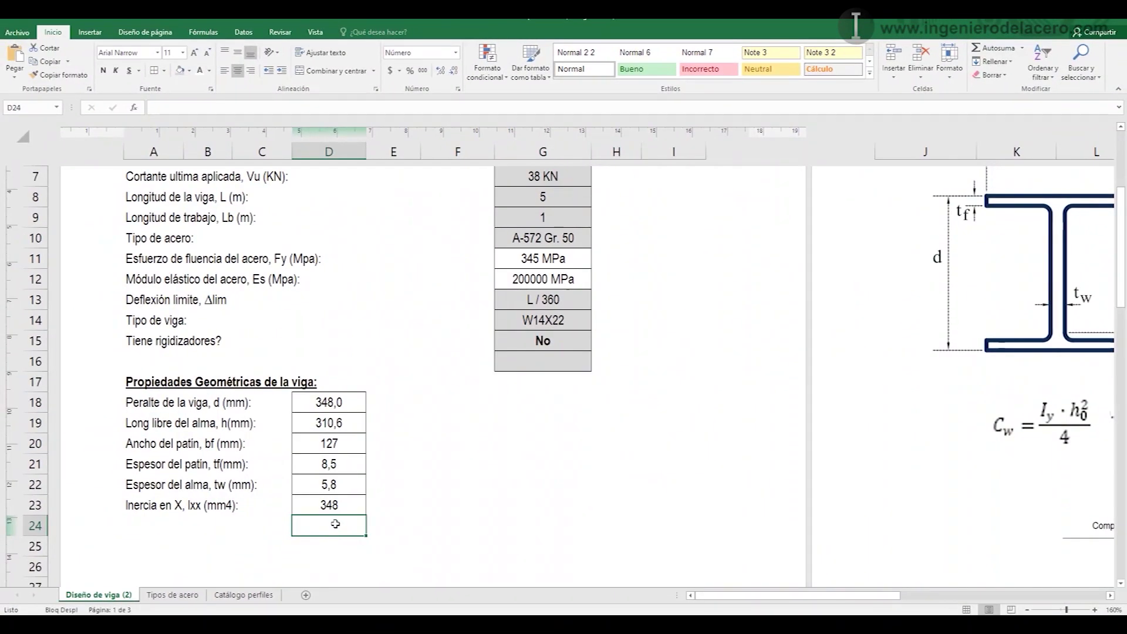
double_click(343, 506)
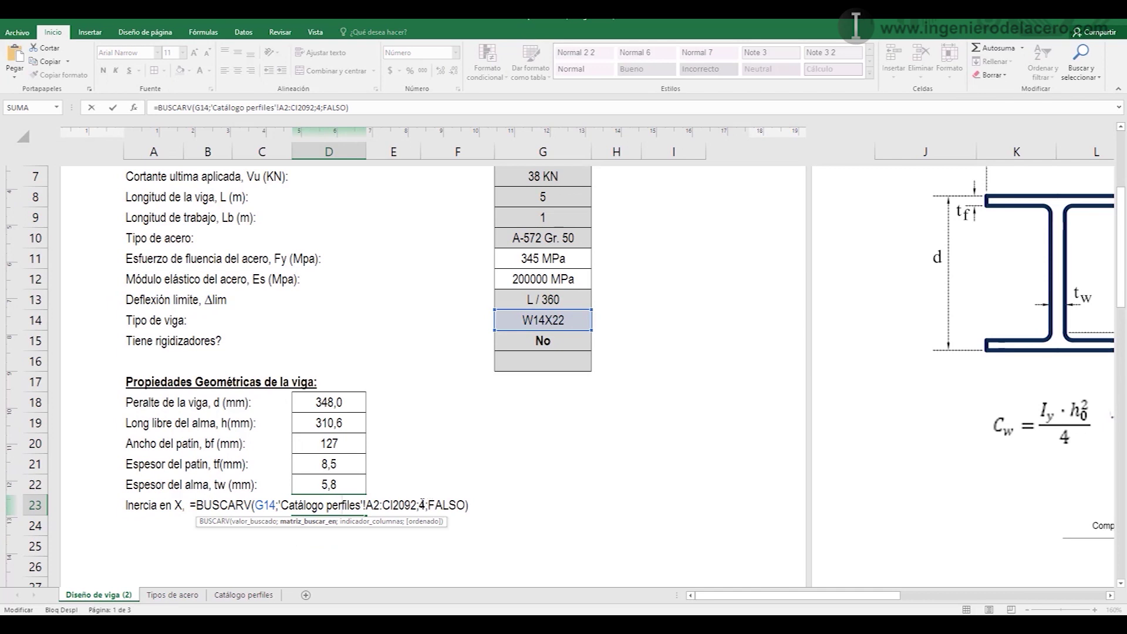
double_click(423, 505)
type("9")
key("Return")
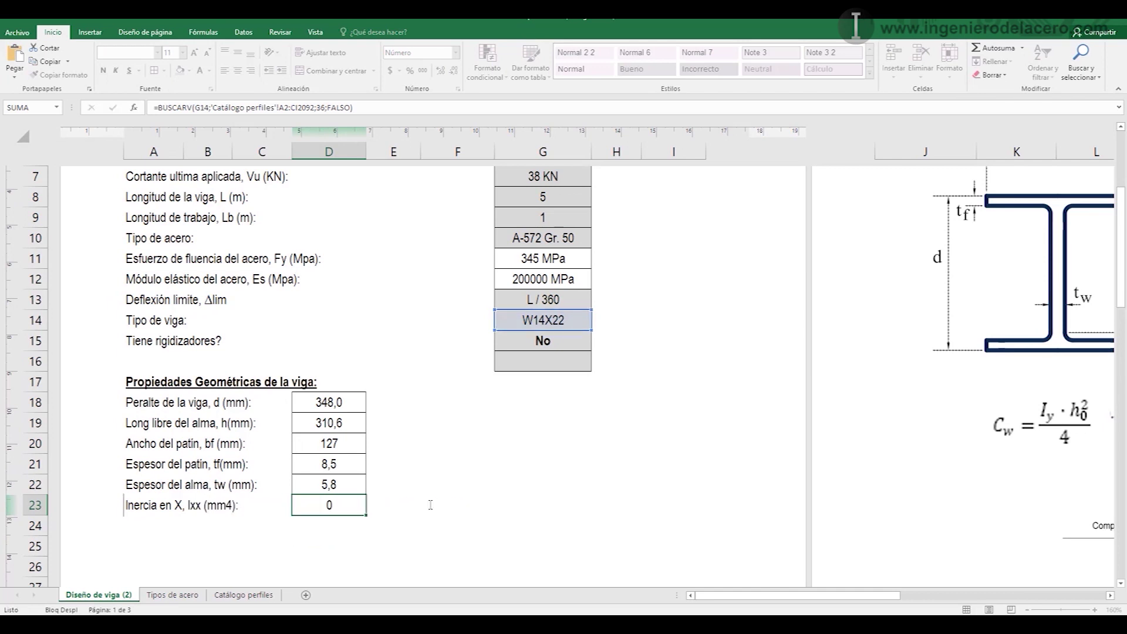
- Enter the label "Inercia en Y, Iyy (mm4):" in A24 for the moment of inertia about Y
left_click(142, 508)
left_click_drag(142, 509, 200, 528)
double_click(174, 526)
type("Y, Iyy (mm4):")
- Paste the copied BUSCARV formula into D24 for the Y inertia and set its column index to 40, the catalogue's Iy column
left_click(319, 521)
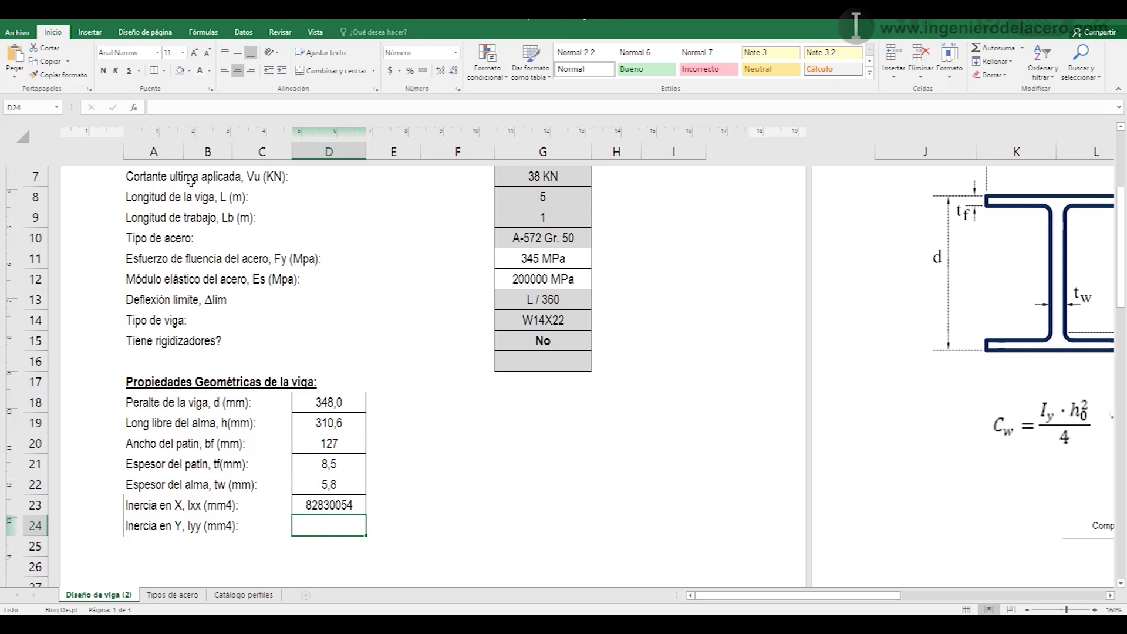
double_click(349, 529)
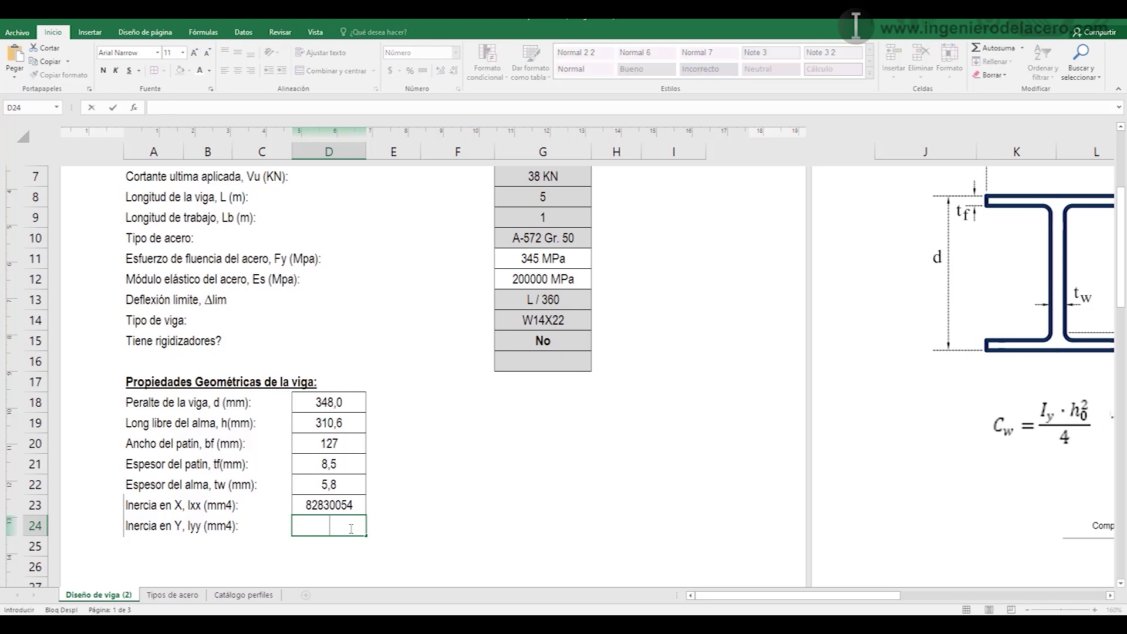
type("=BUSCARV(G14;'Catálogo perfiles'!A2:CI2092;4;FALSO)")
key("Return")
left_click(342, 512)
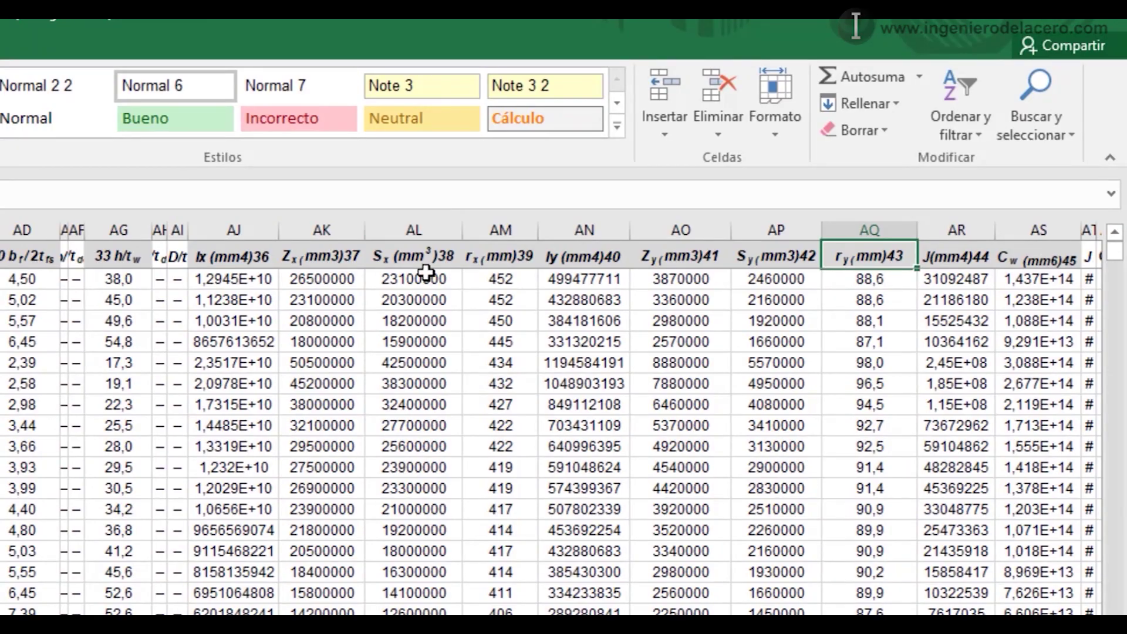
left_click(620, 261)
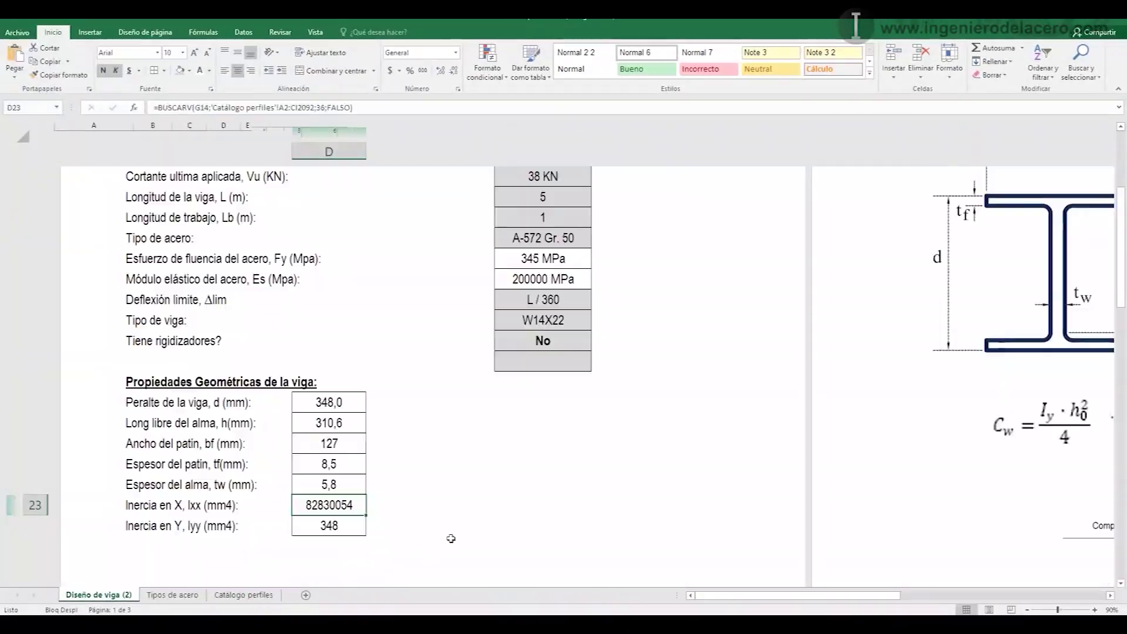
left_click(351, 525)
double_click(351, 525)
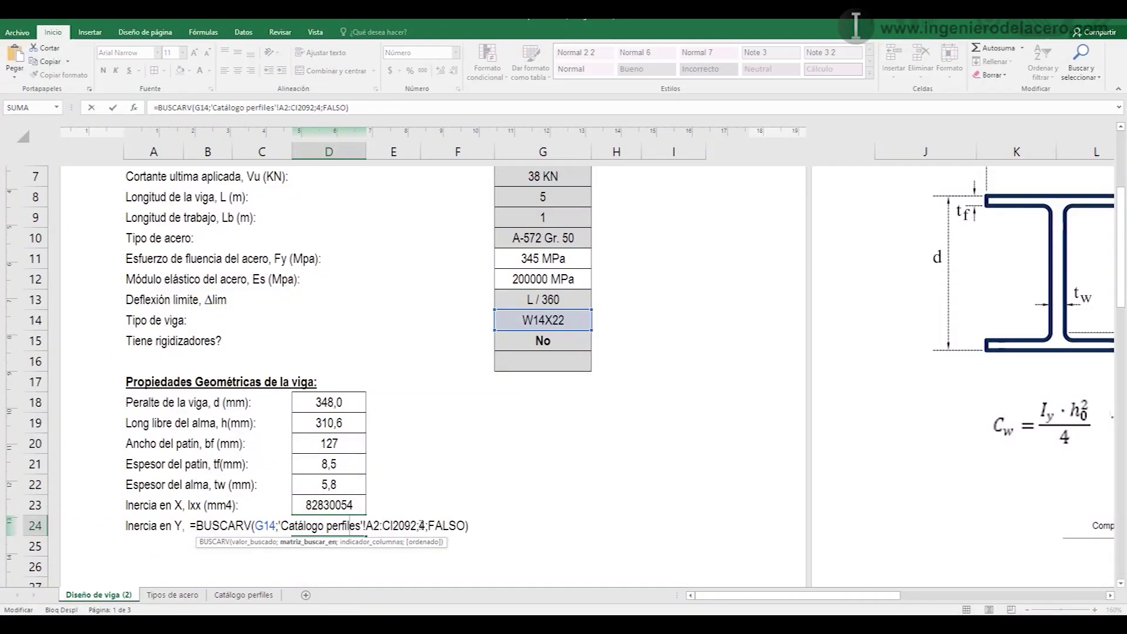
left_click(424, 525)
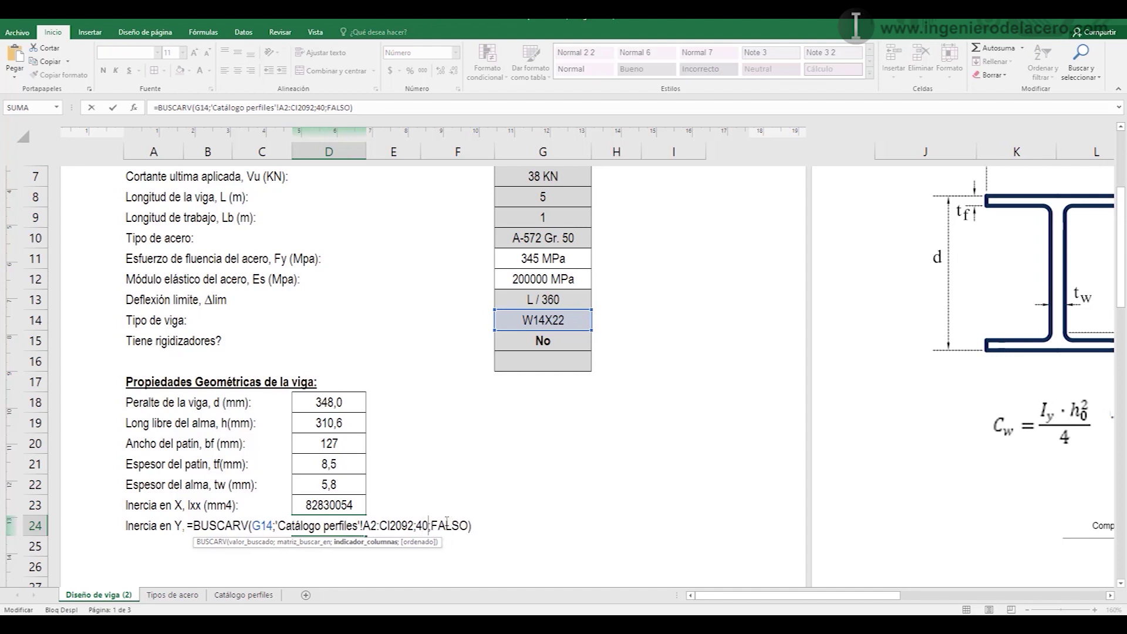
key("Return")
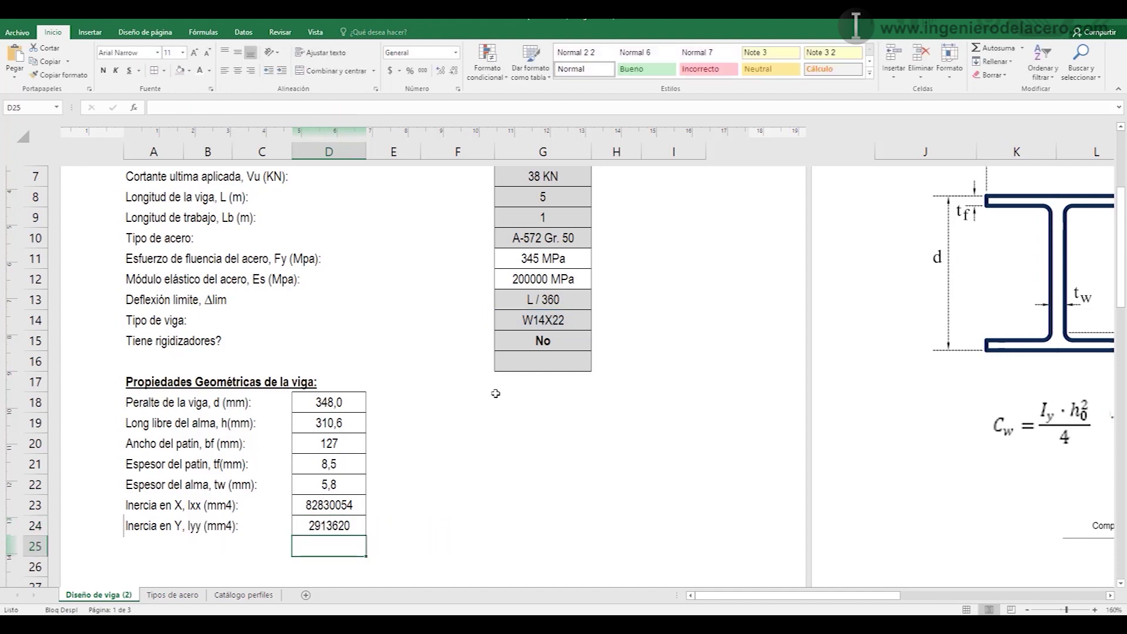
- Enter the label "Módulo de alabeo,Cw (mm6):" in F18 for the warping constant
left_click(479, 398)
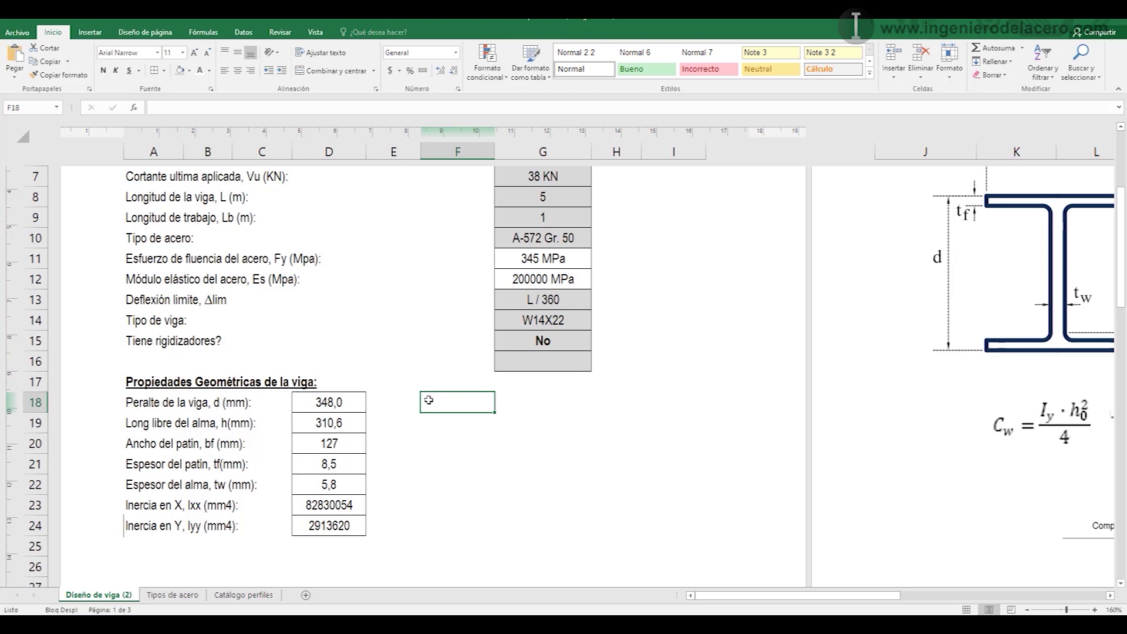
type("Módulo de alabeo")
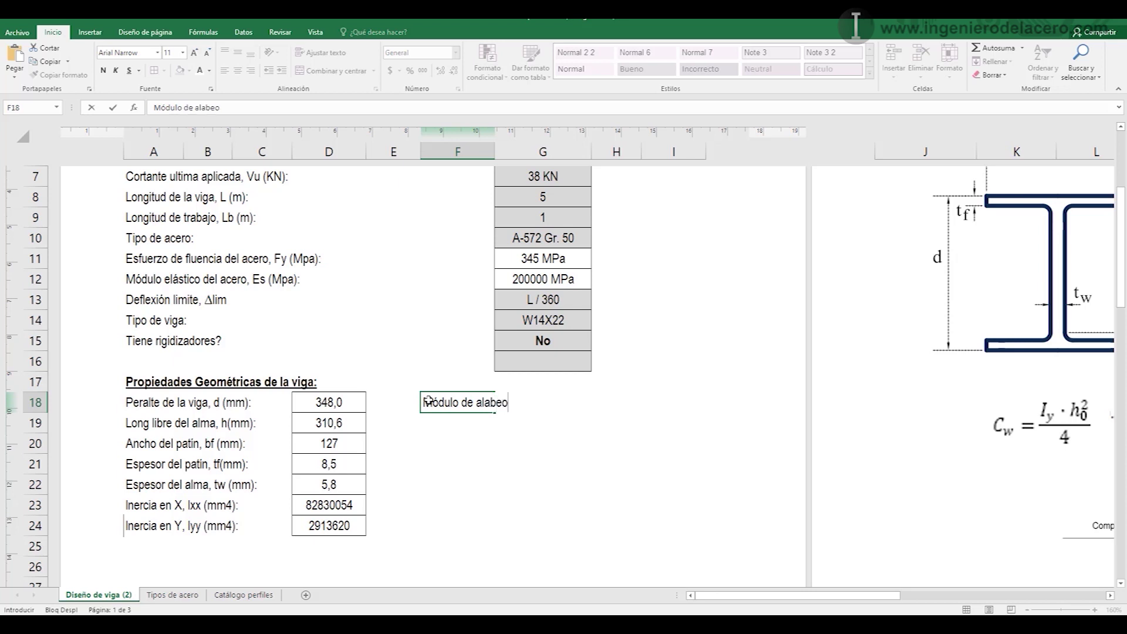
type(",CW(MM6):")
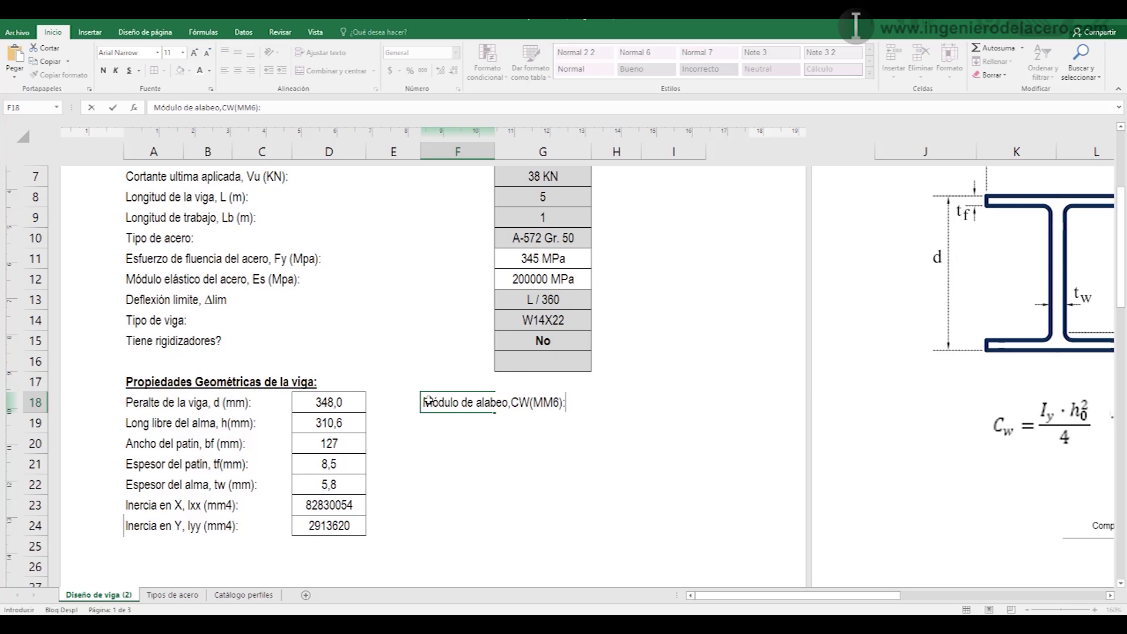
key("BackSpace")
key("BackSpace")
key("BackSpace")
key("BackSpace")
key("BackSpace")
key("BackSpace")
key("BackSpace")
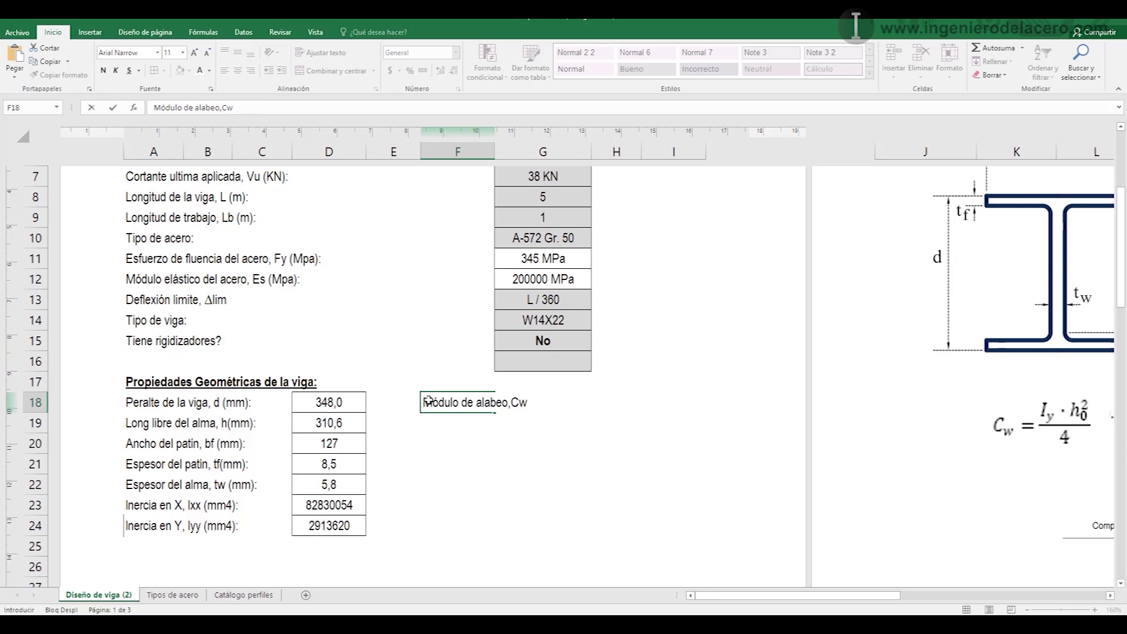
type("w (mm6):")
key("Tab")
key("Tab")
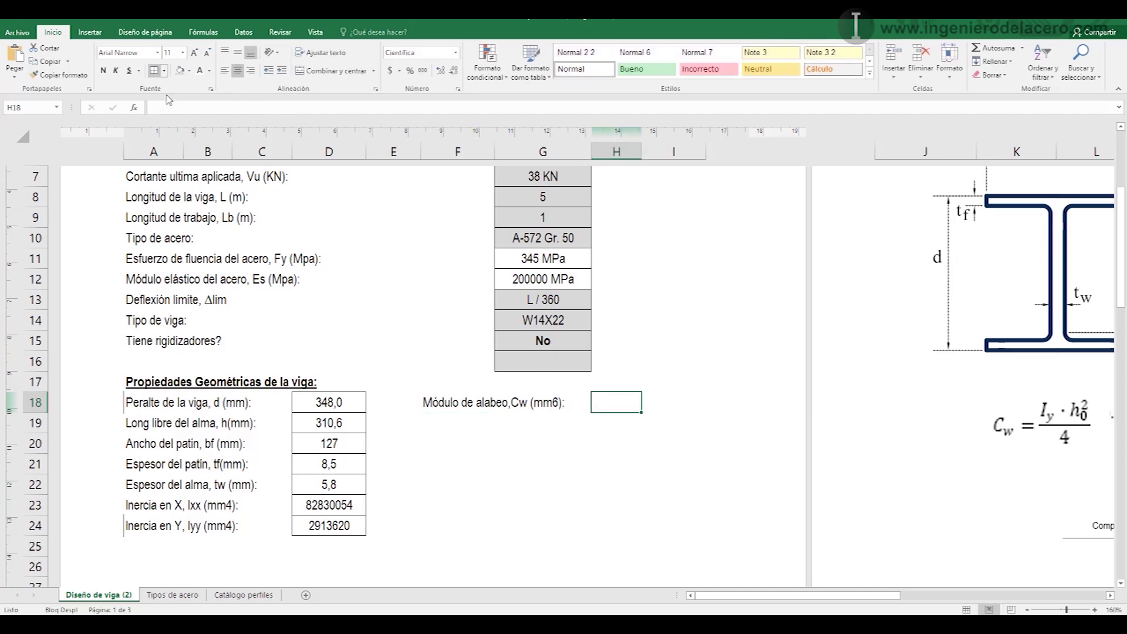
- Paste the copied BUSCARV formula into H18 for the warping constant and set its column index to 45, the catalogue's Cw column
left_click(635, 438)
left_click(628, 404)
type("=")
type("BUSCARV(G14;'Catálogo perfiles'!A2:CI2092;4;FALSO)")
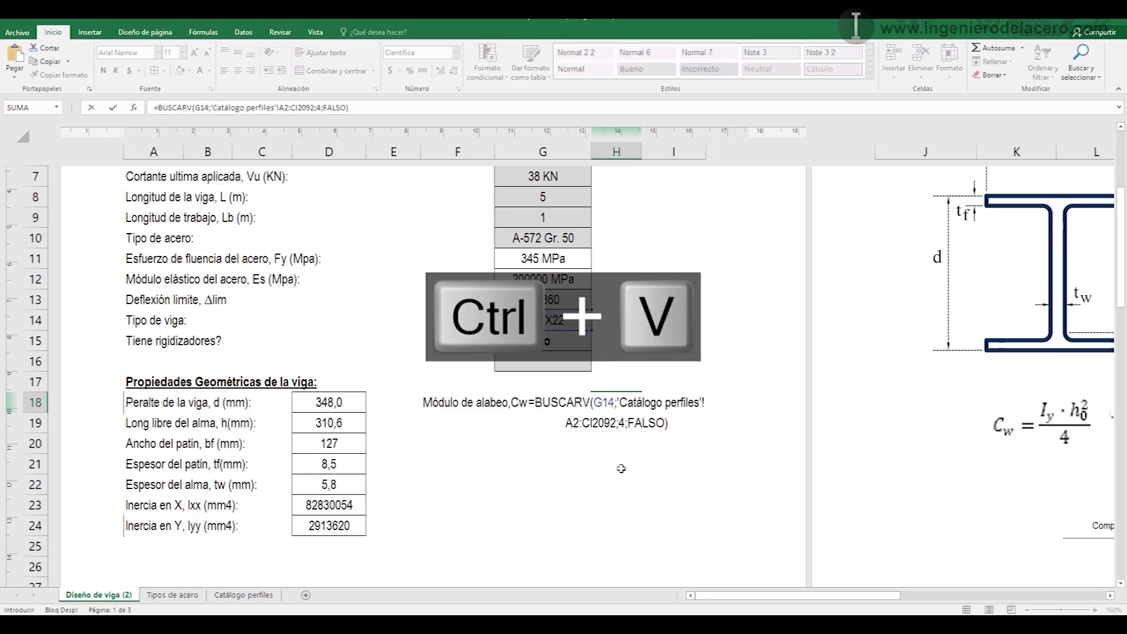
key("Return")
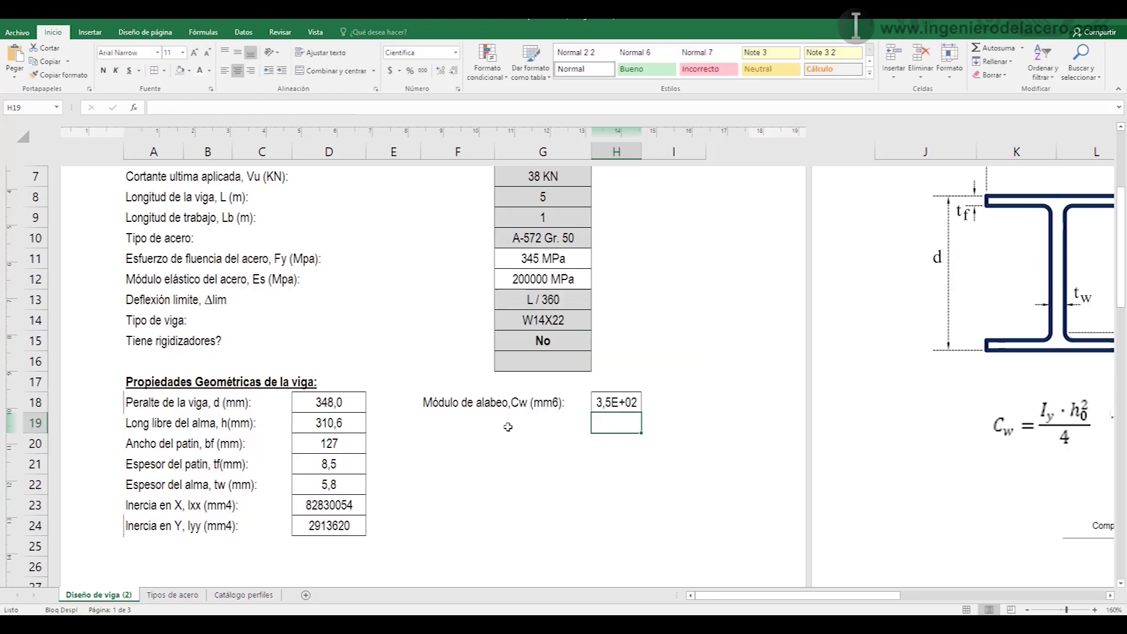
left_click(242, 595)
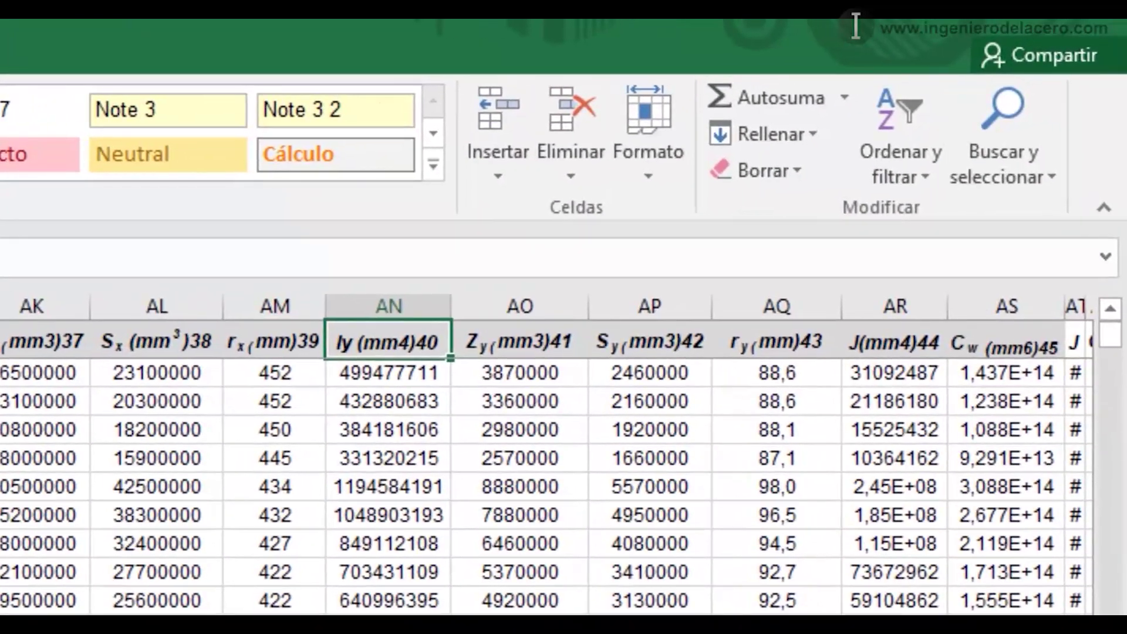
key("ctrl+Page_Up")
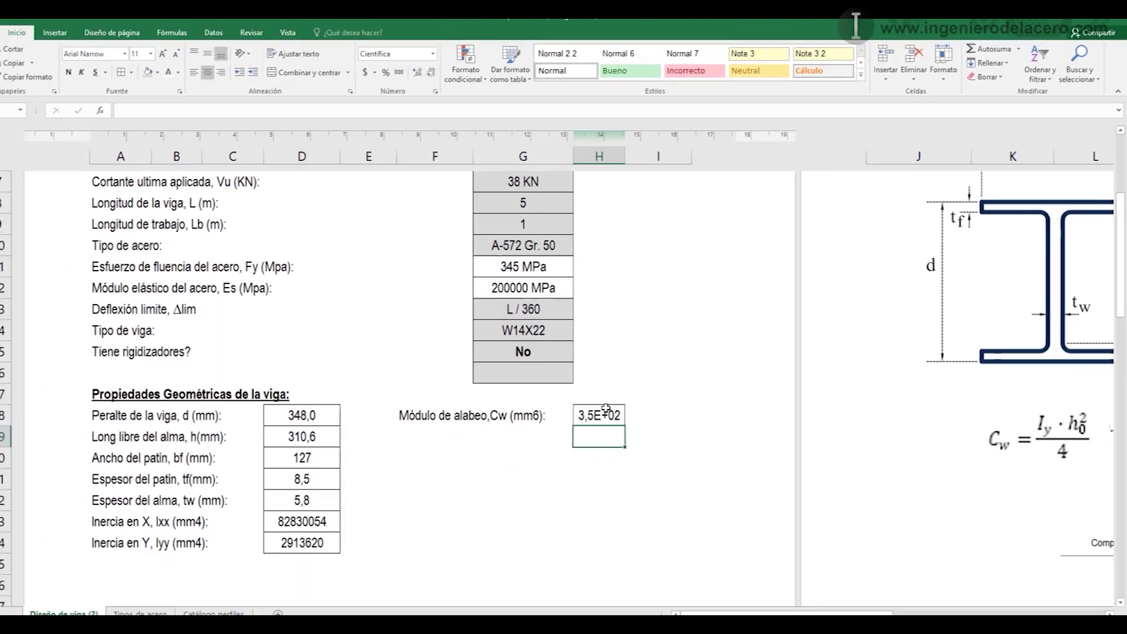
double_click(606, 409)
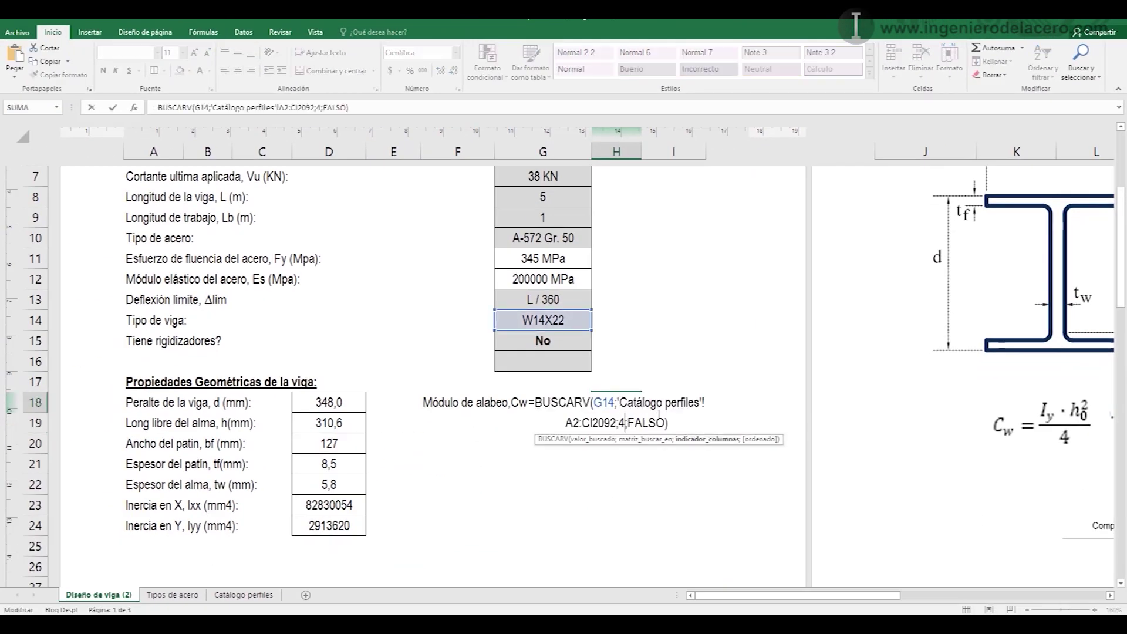
type("5")
key("Return")
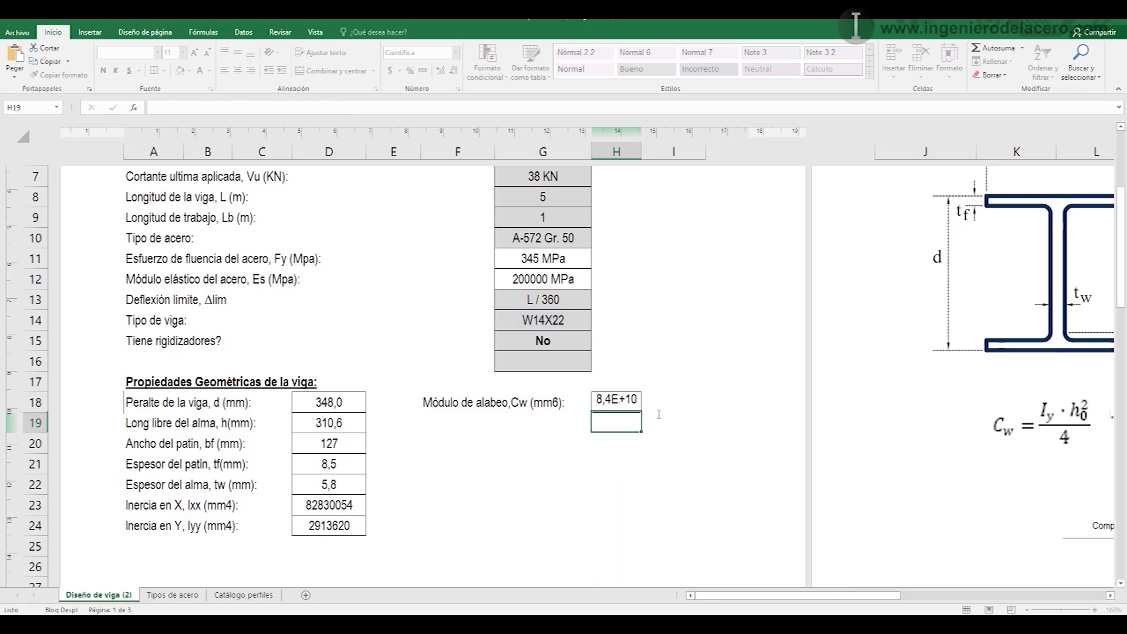
- Enter the label "Módulo de torsión, J(mm4):" in F19 for the torsional constant
left_click(431, 417)
left_click(468, 403)
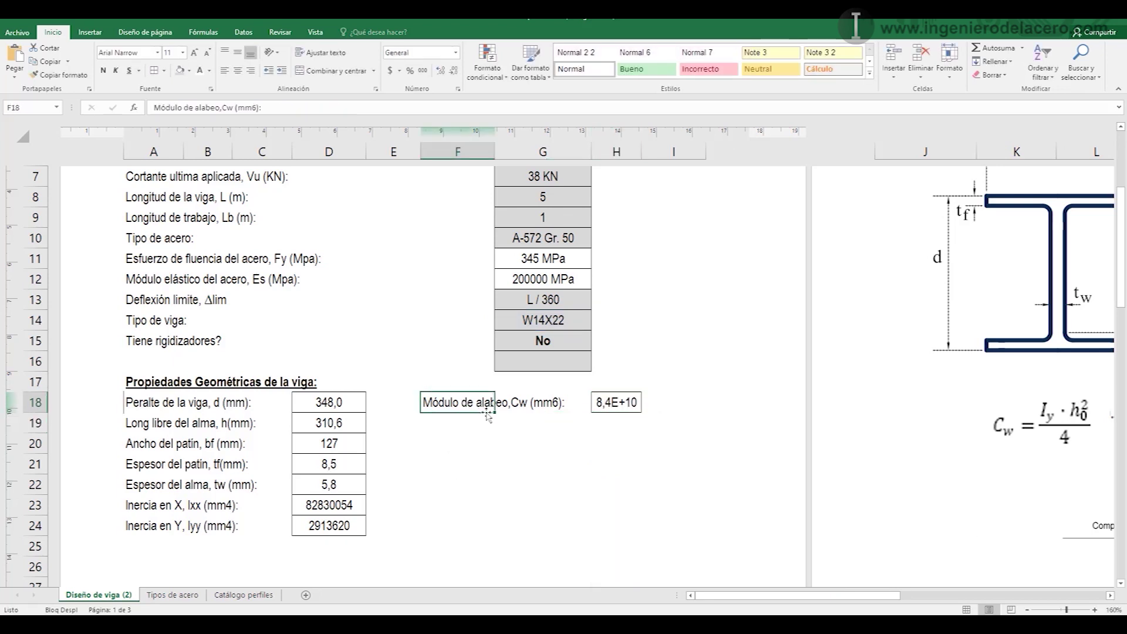
left_click(462, 424)
type("Módulo")
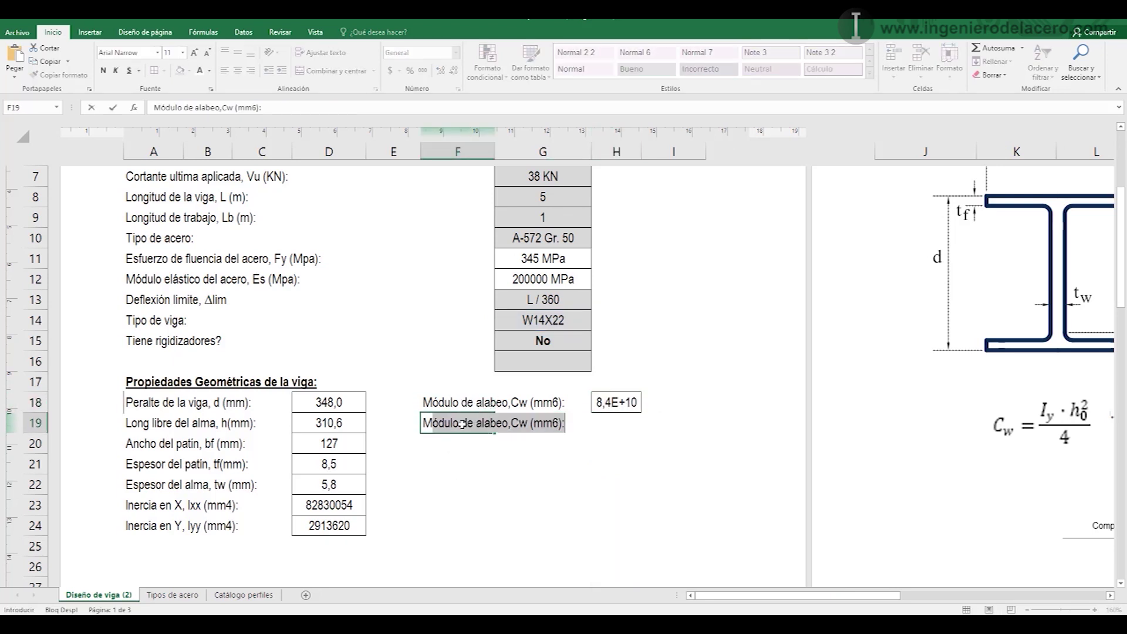
type(" de tors")
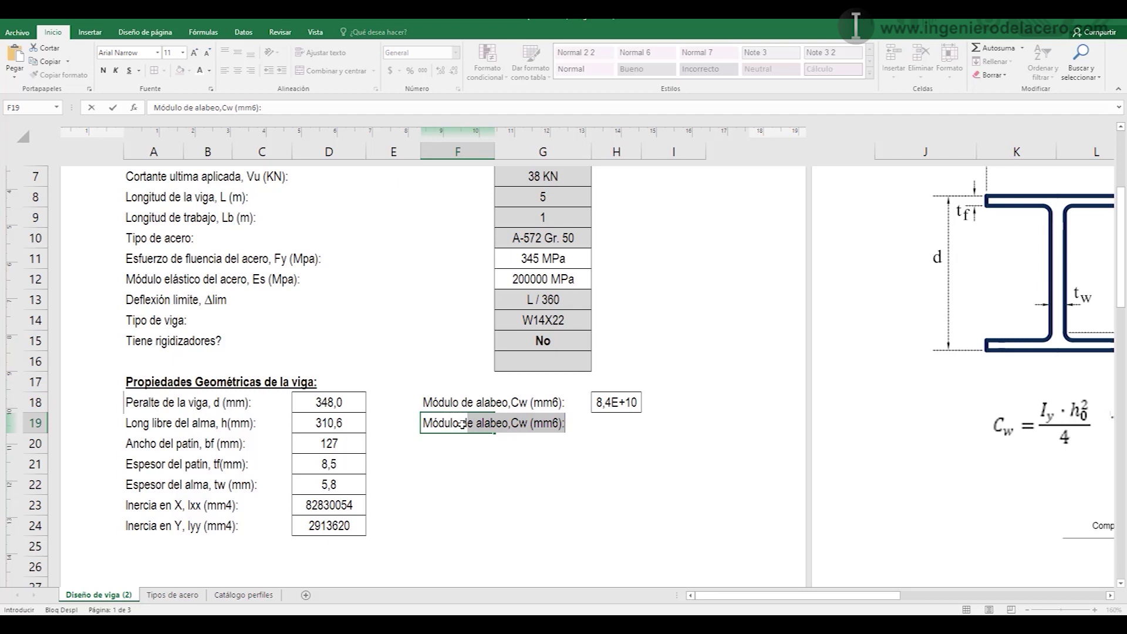
type("ión, J(mm4")
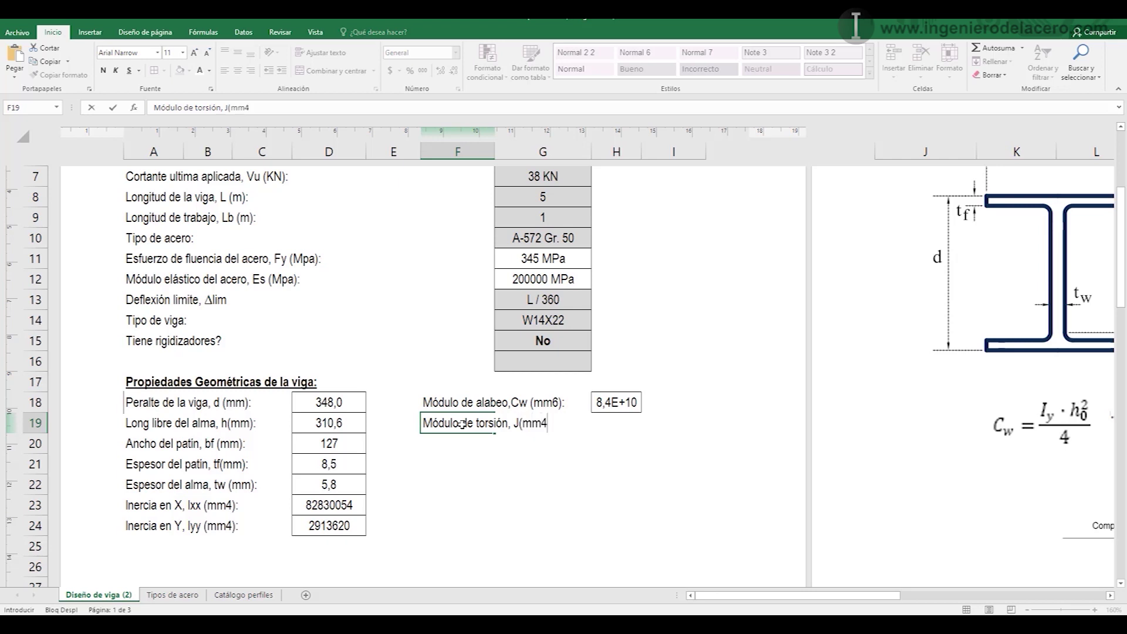
type("):")
- Paste the copied BUSCARV formula into H19 for the torsional constant and set its column index to 44, the catalogue's J column
left_click(612, 426)
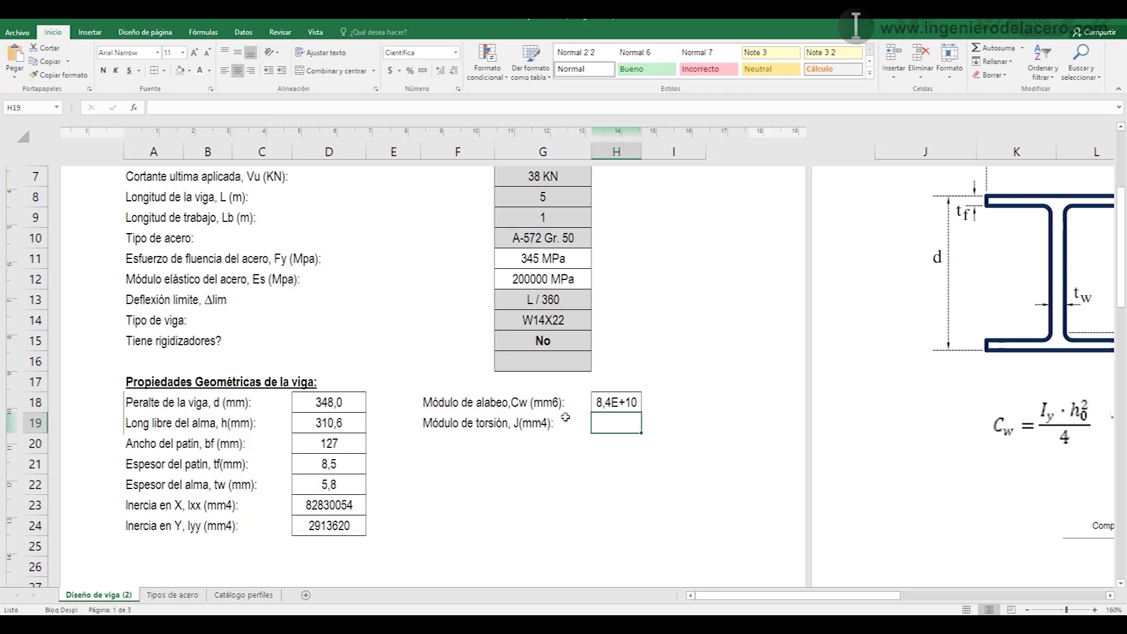
double_click(612, 424)
type("=BUSCARV(G14;'Catálogo perfiles'!A2:CI2092;4;FALSO)")
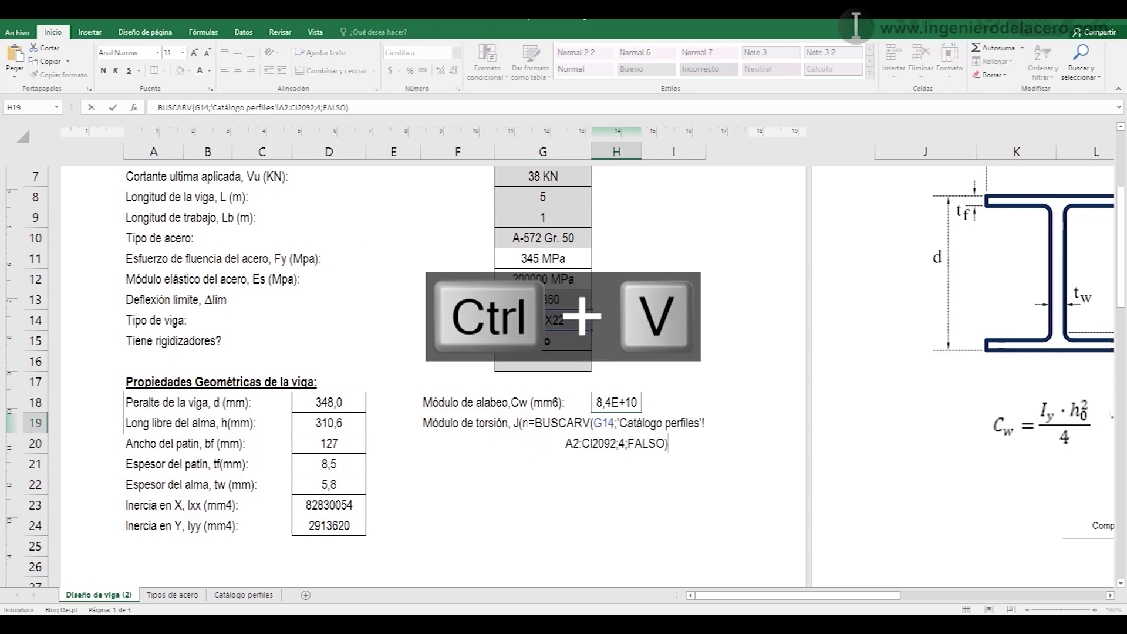
key("Return")
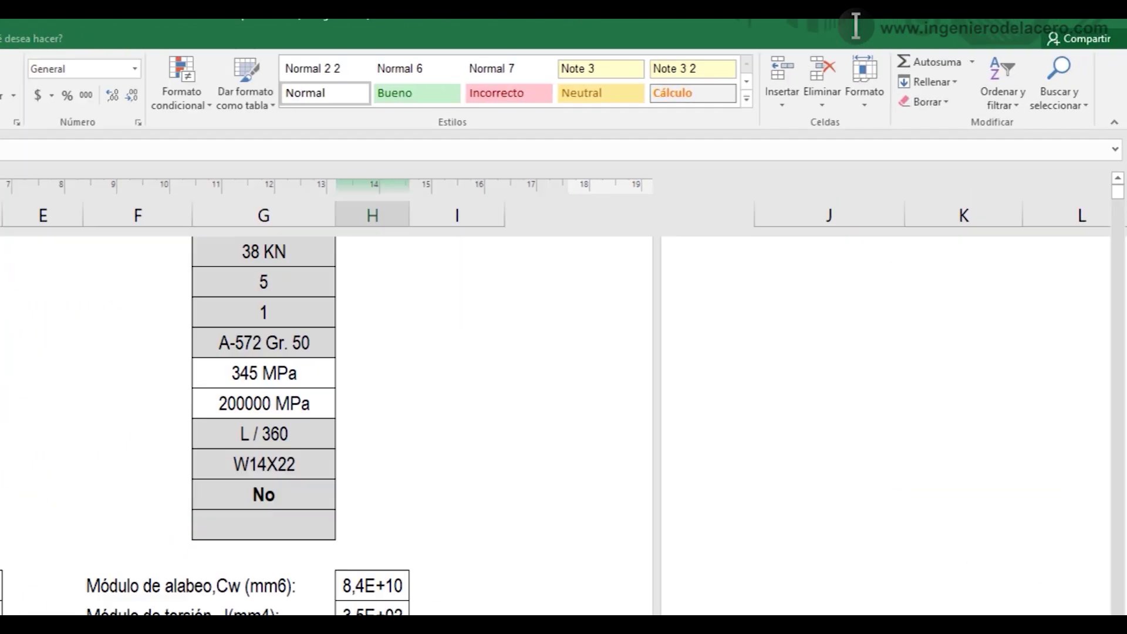
left_click(237, 595)
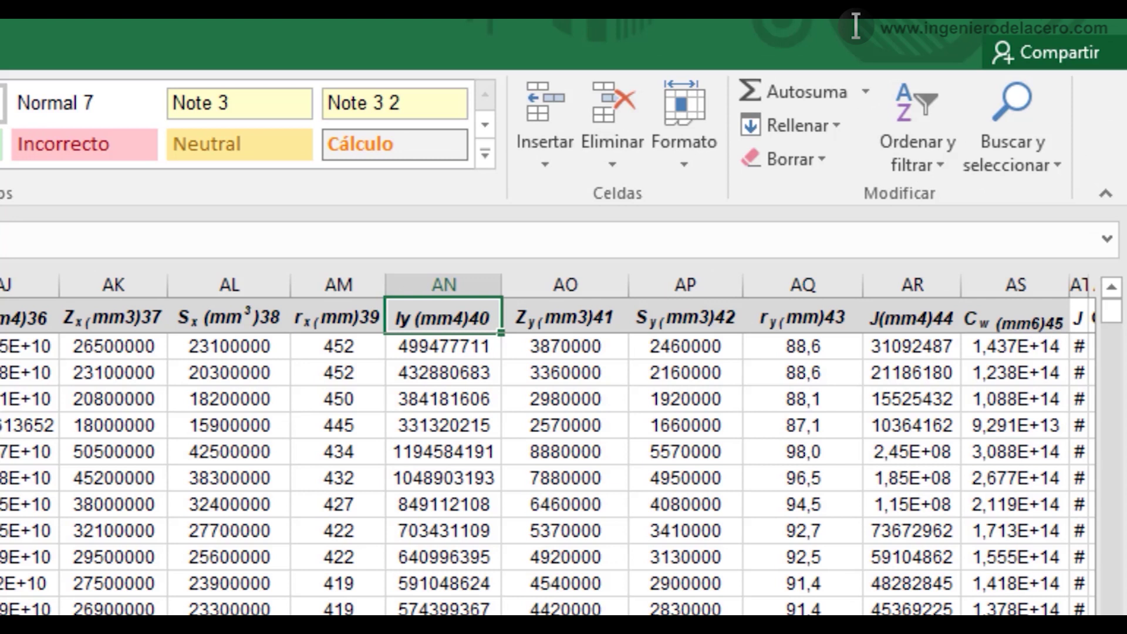
left_click(99, 595)
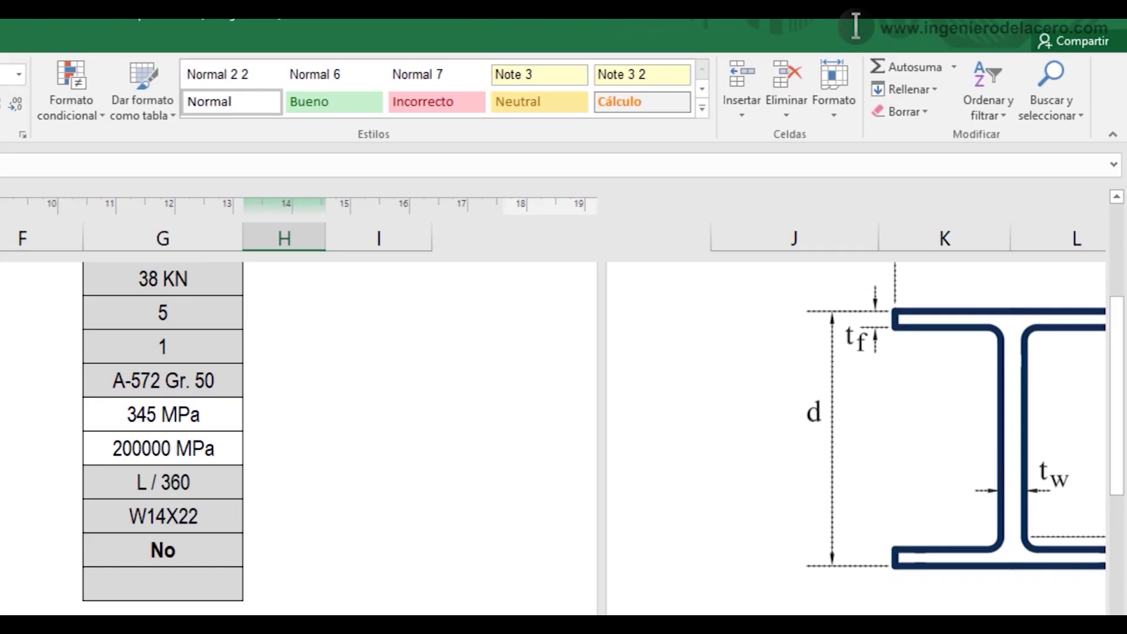
double_click(634, 423)
left_click(625, 443)
key("Return")
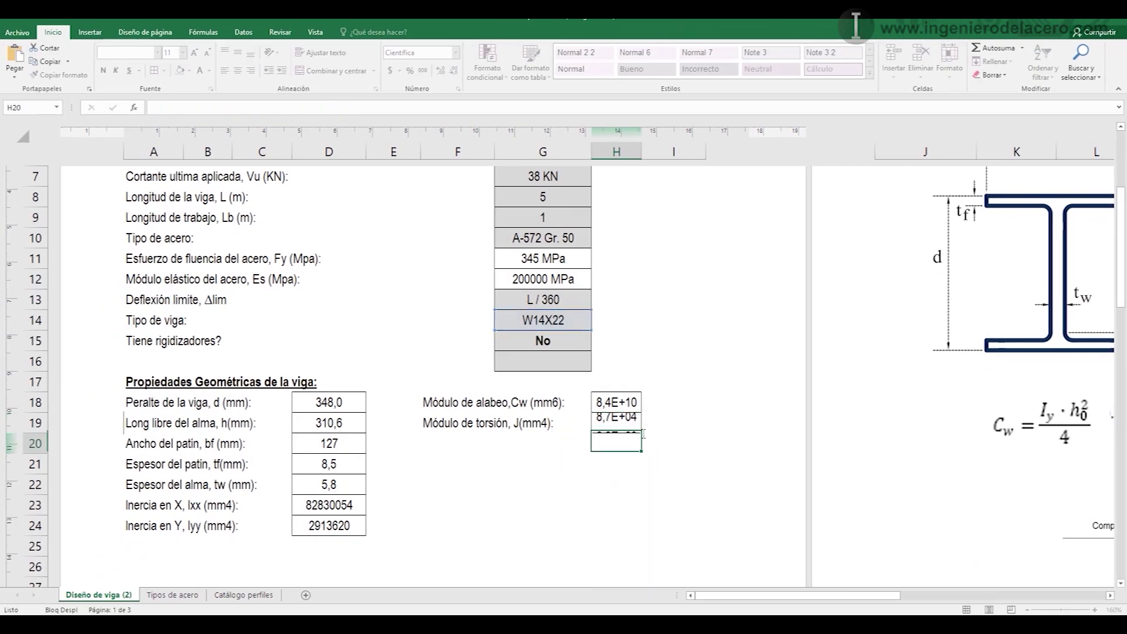
- Enter the label "Módulo plástico, Zx (mm3):" in F20 for the plastic section modulus
left_click(442, 441)
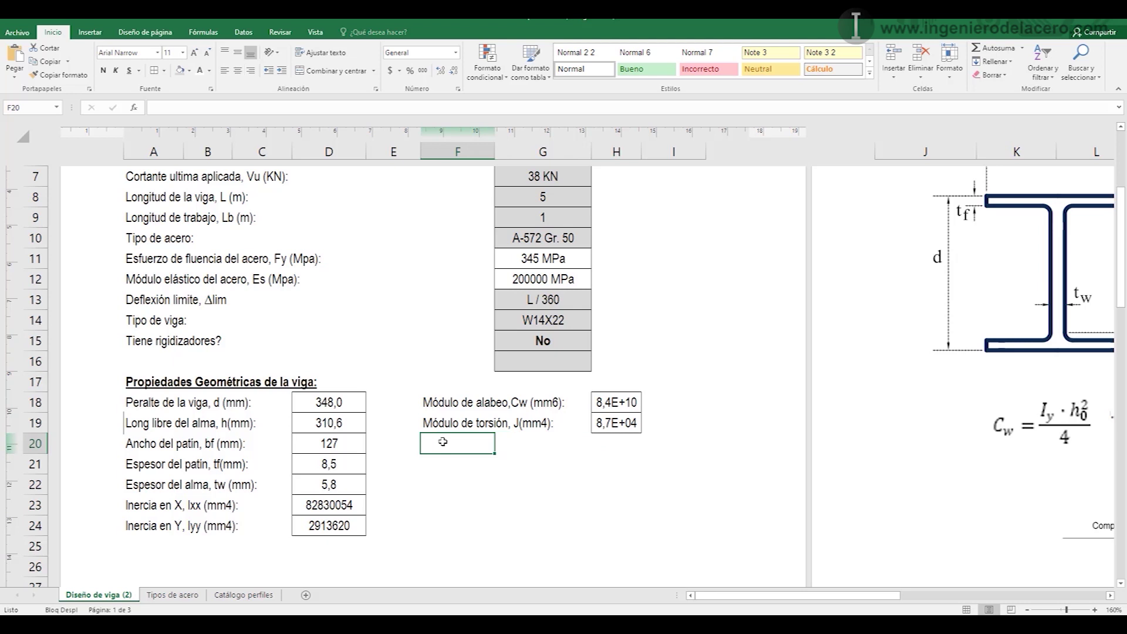
type("Mó")
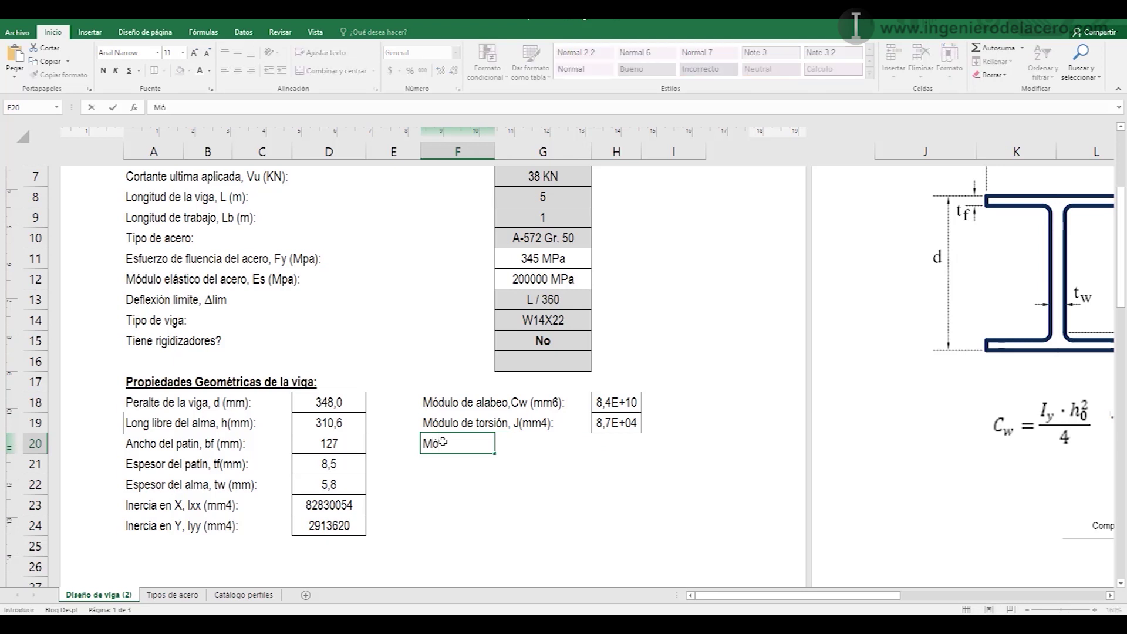
type("dulo plástico, Zx (mm3")
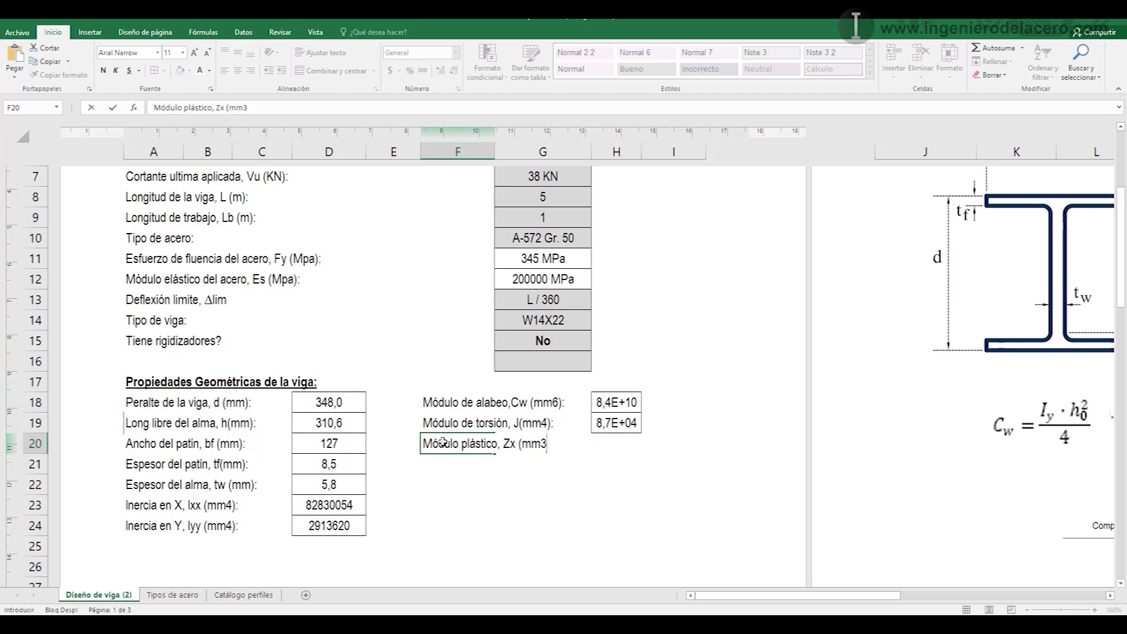
type("):")
- Paste the copied BUSCARV formula into H20 for the plastic modulus Zx
left_click(636, 445)
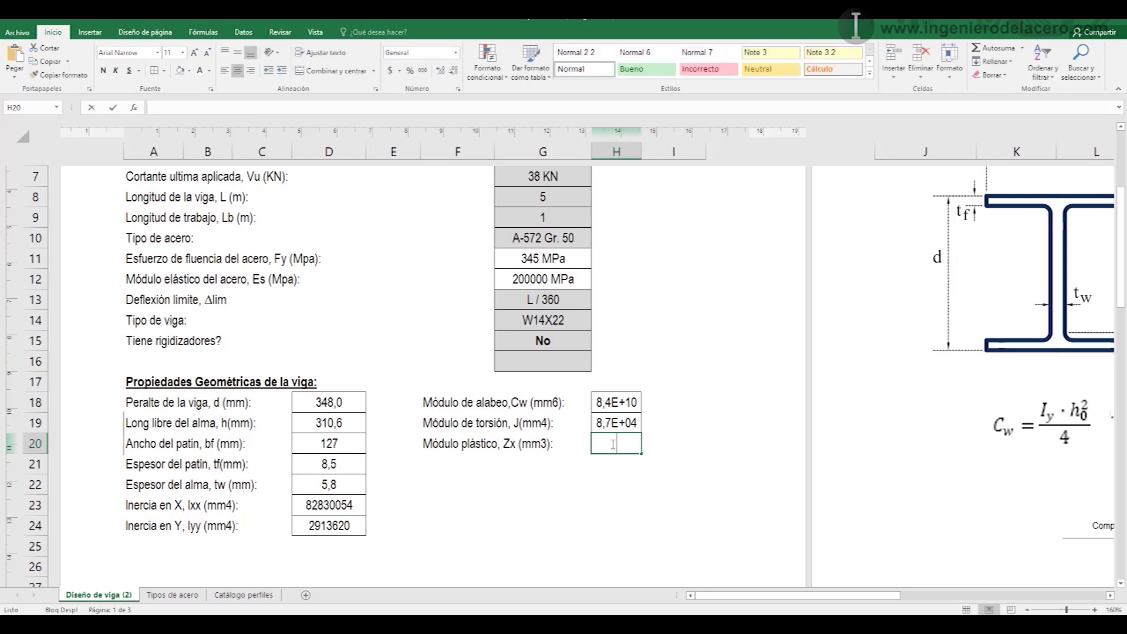
double_click(615, 444)
type("=BUSCARV(G14;'Catálogo perfiles'!A2:CI2092;4;FALSO)")
key("Return")
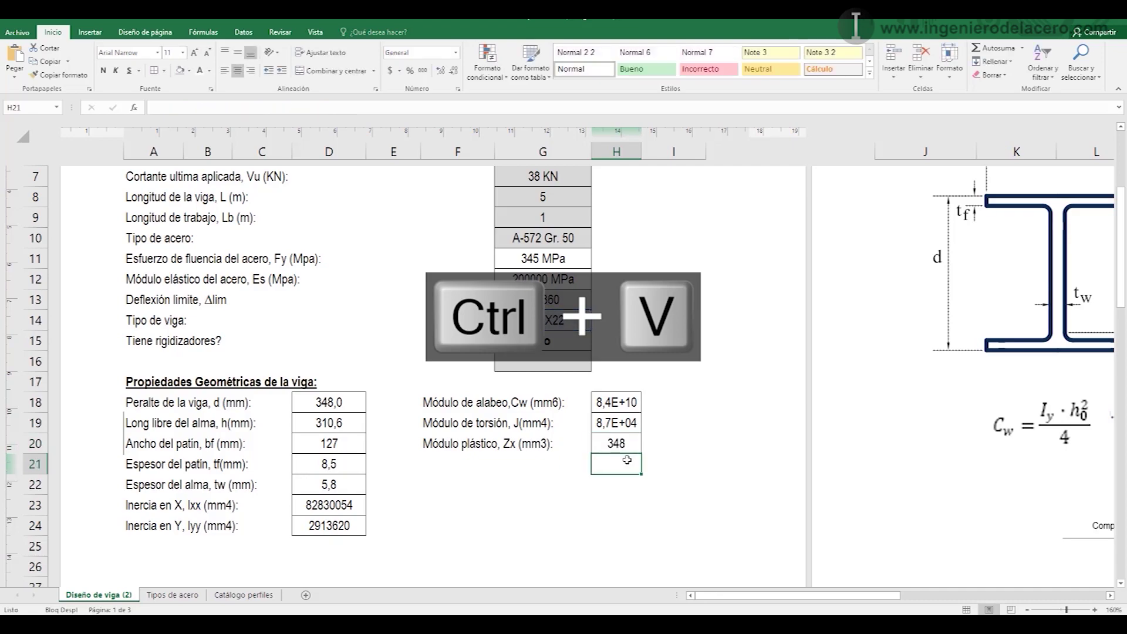
- Check the plastic modulus column in the profile catalogue and set the BUSCARV column index in H20 to 37
left_click(244, 595)
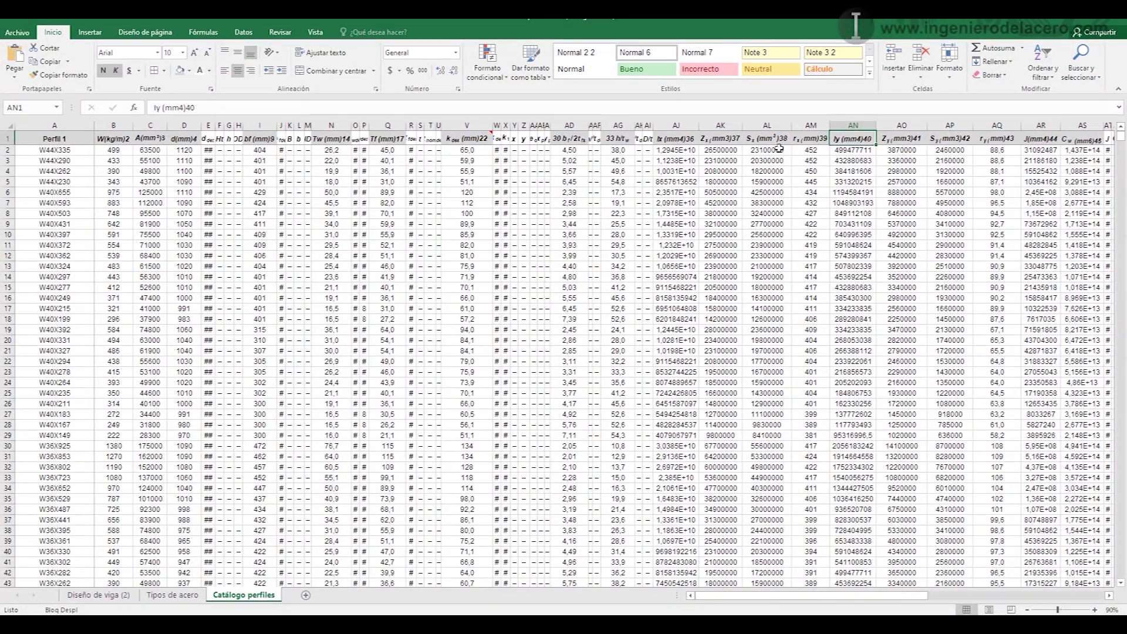
left_click(98, 595)
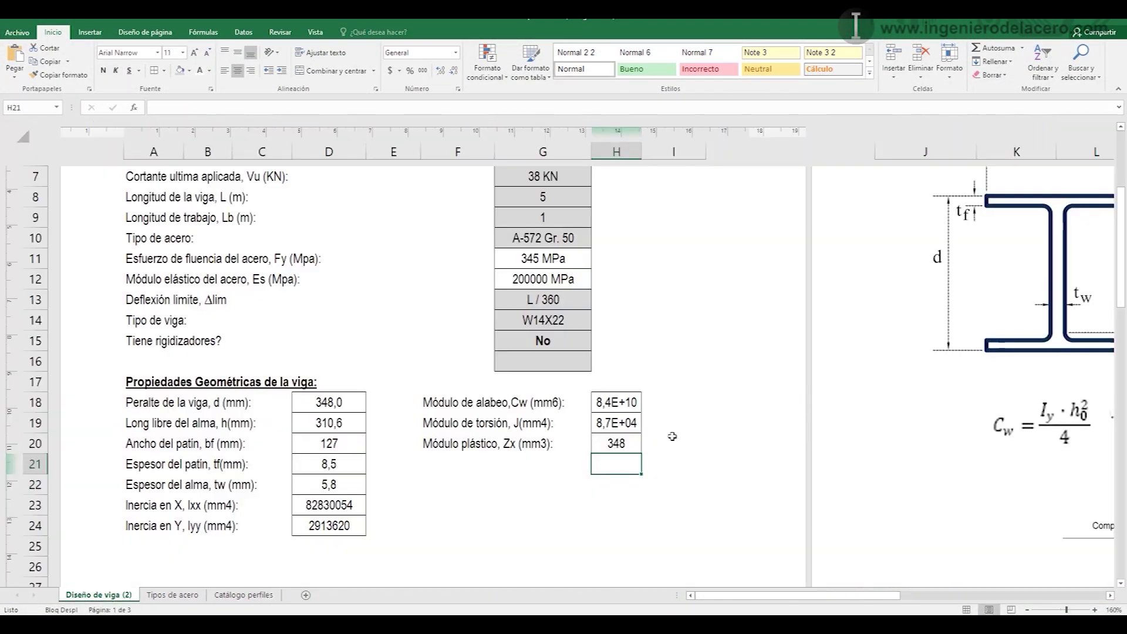
left_click(623, 443)
double_click(632, 445)
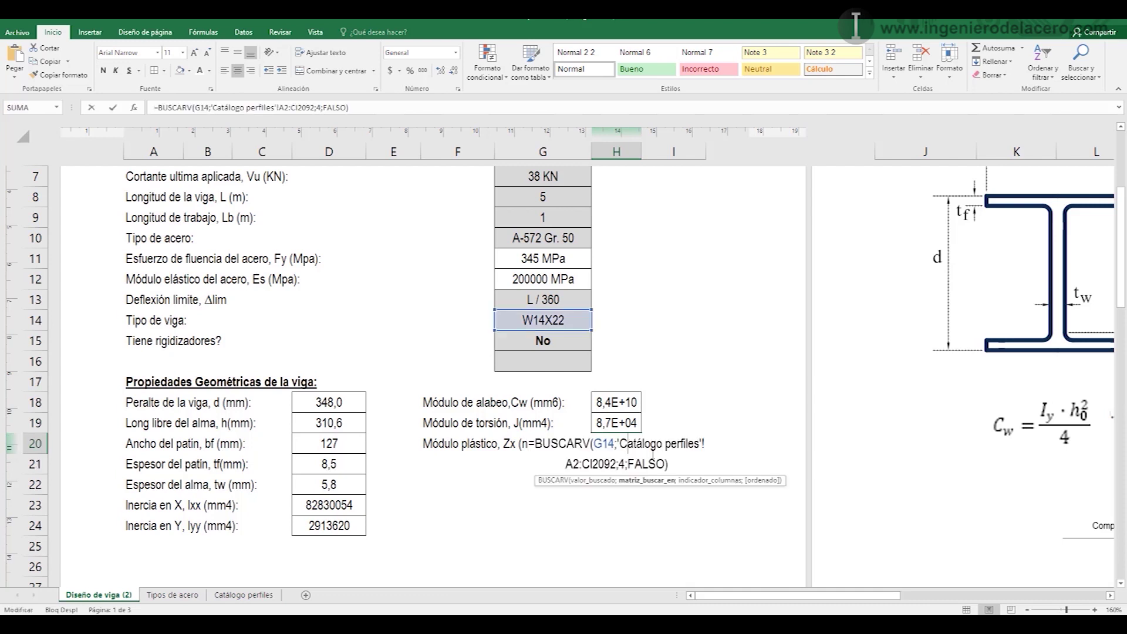
double_click(622, 464)
key("Return")
- Copy the plastic modulus label down to F21 and edit it to "Módulo elástico, Sx (mm3):"
left_click(464, 446)
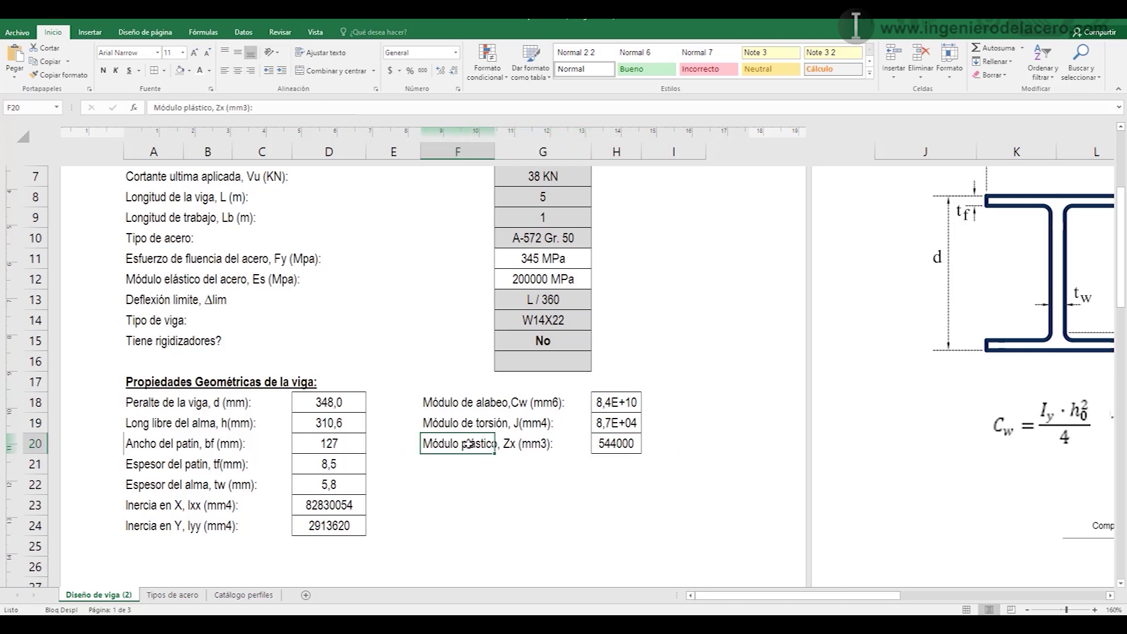
left_click_drag(495, 454, 493, 465)
left_click(468, 464)
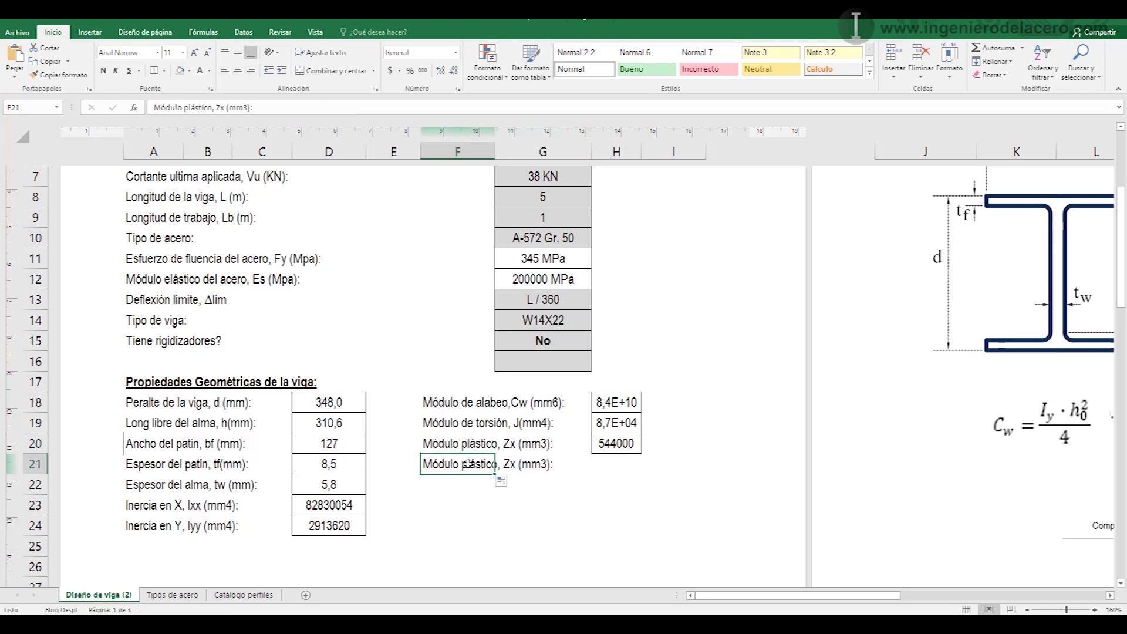
double_click(468, 464)
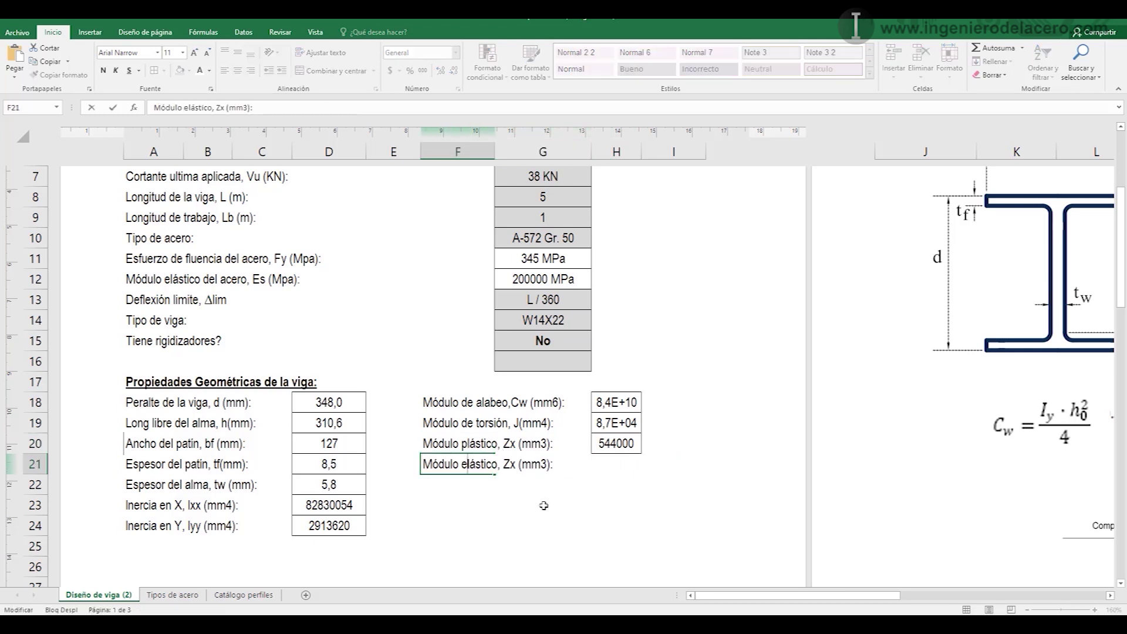
left_click(510, 464)
key("BackSpace")
type("S")
- Put a border around H21 and enter =BUSCARV(G14;'Catálogo perfiles'!A2:CI2092;38;FALSO) to look up Sx
left_click(627, 461)
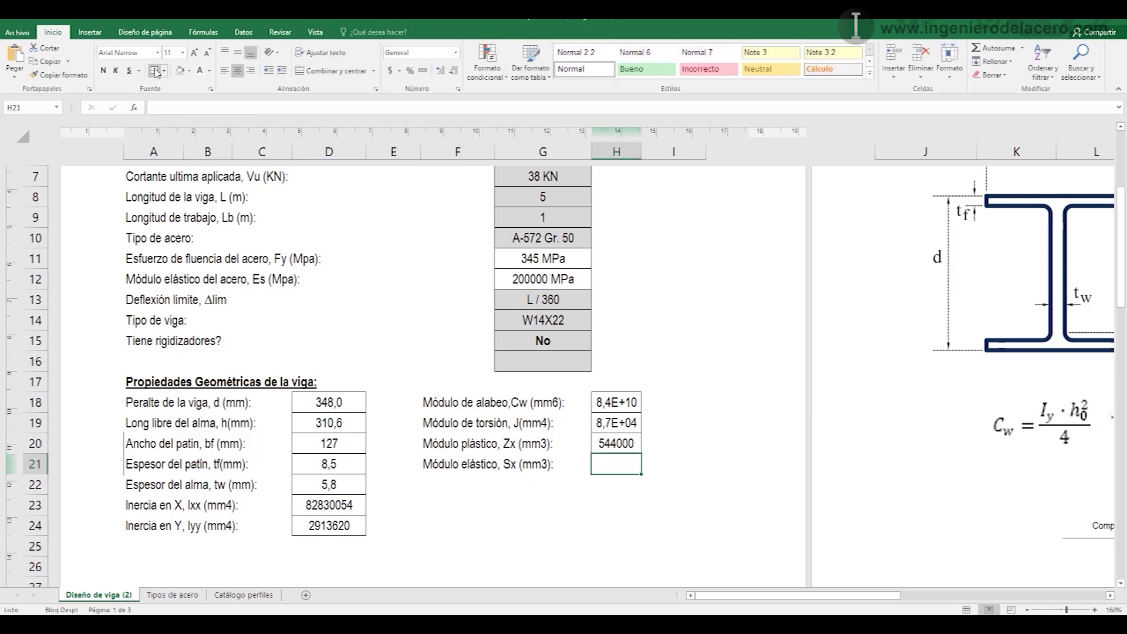
double_click(615, 464)
type("=BUSCARV(G14;'Catálogo perfiles'!A2:CI2092;4;FALSO)")
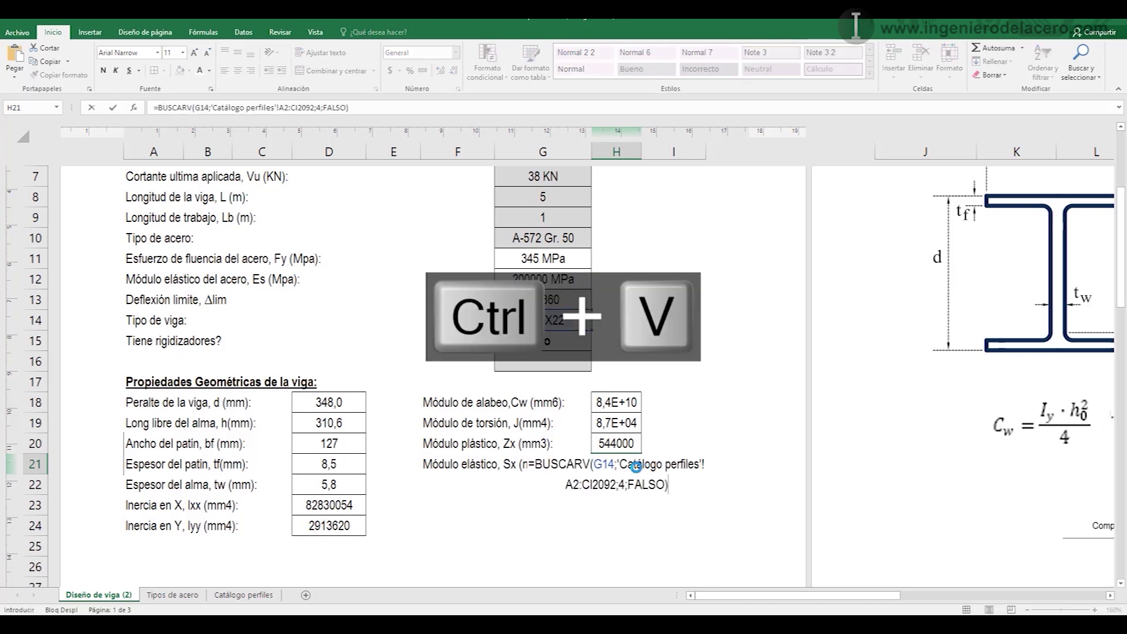
left_click_drag(626, 487, 620, 487)
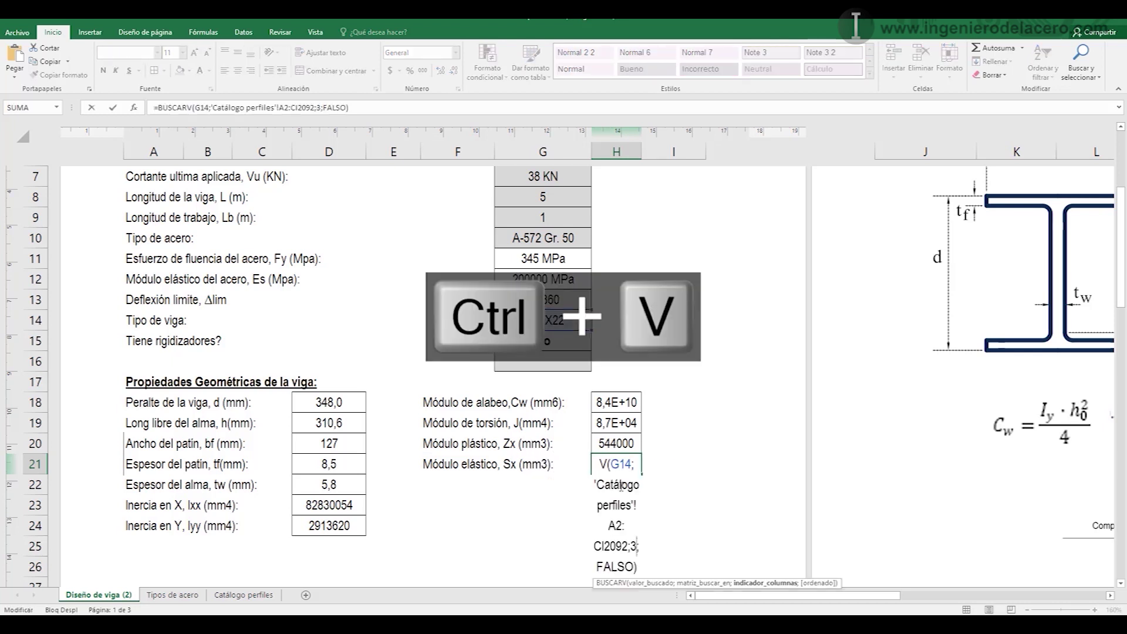
key("Return")
- Enter the label "Radio de giro efectivo, rst (mm):" in F22
left_click(460, 483)
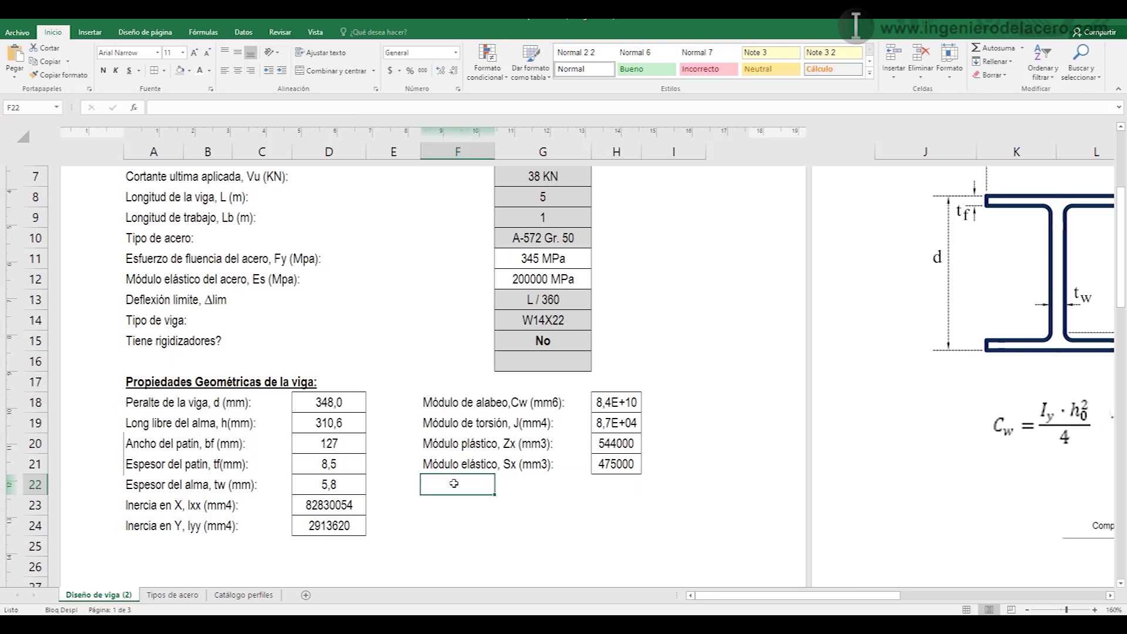
type("Radio de giro")
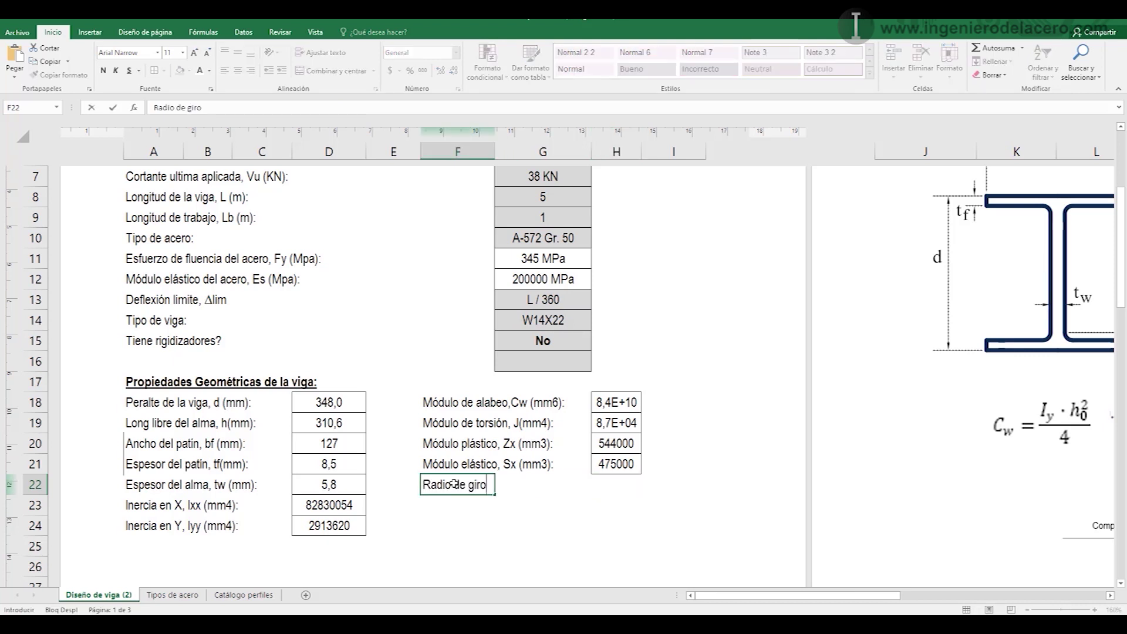
type(" efectivo, rst (mm):")
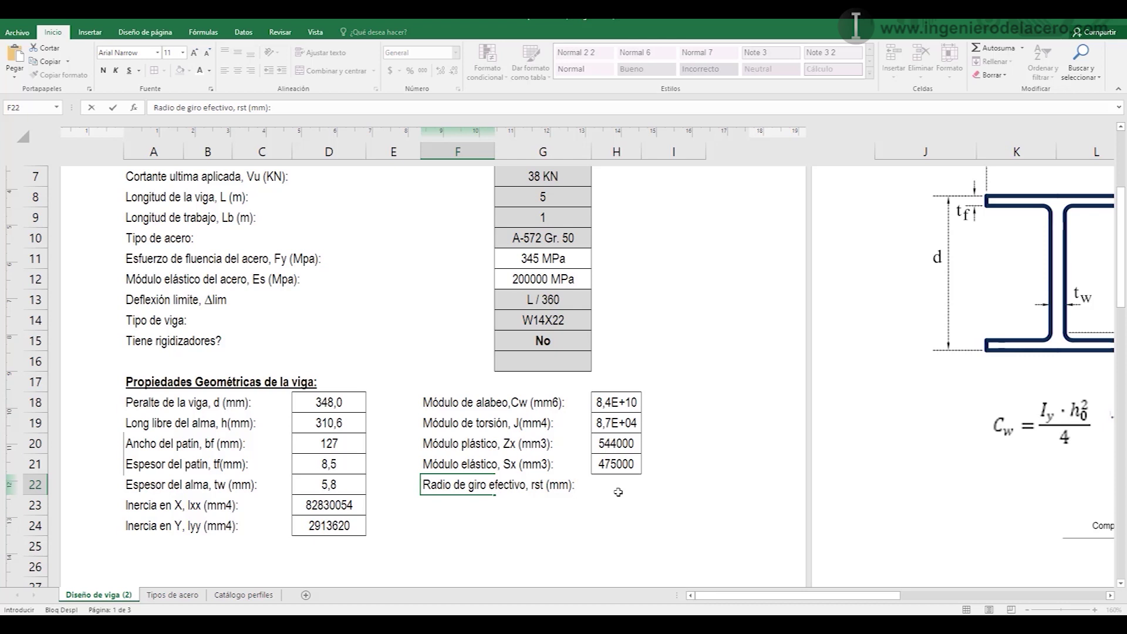
- Put a border around H22 and enter =BUSCARV(G14;'Catálogo perfiles'!A2:CI2092;4;FALSO) for the effective radius of gyration
left_click(618, 492)
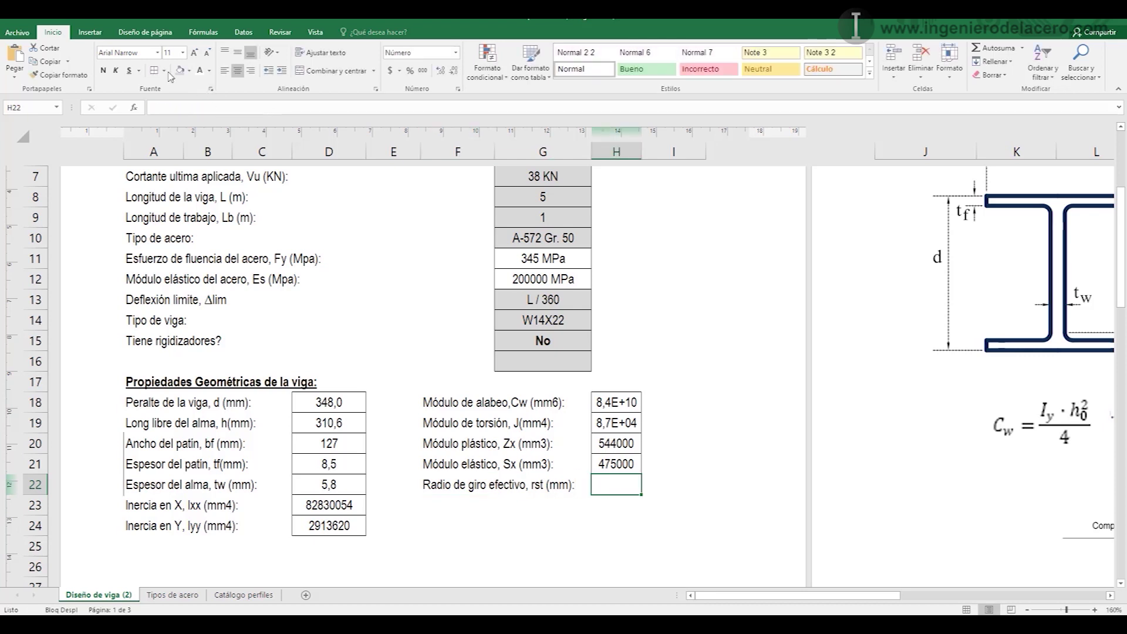
left_click(595, 509)
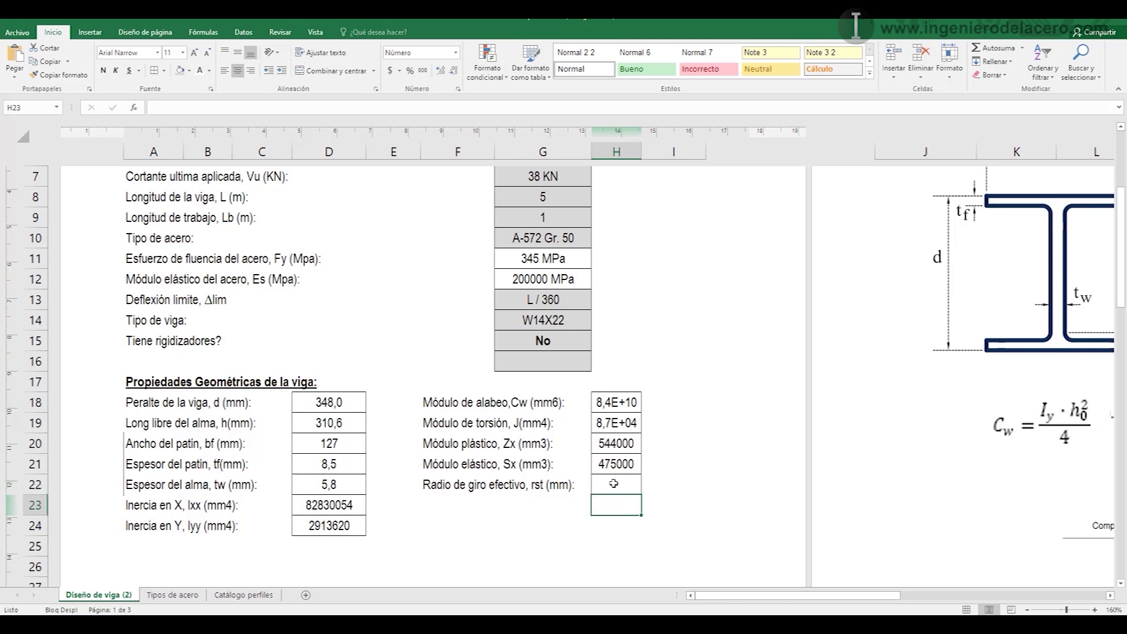
left_click(614, 484)
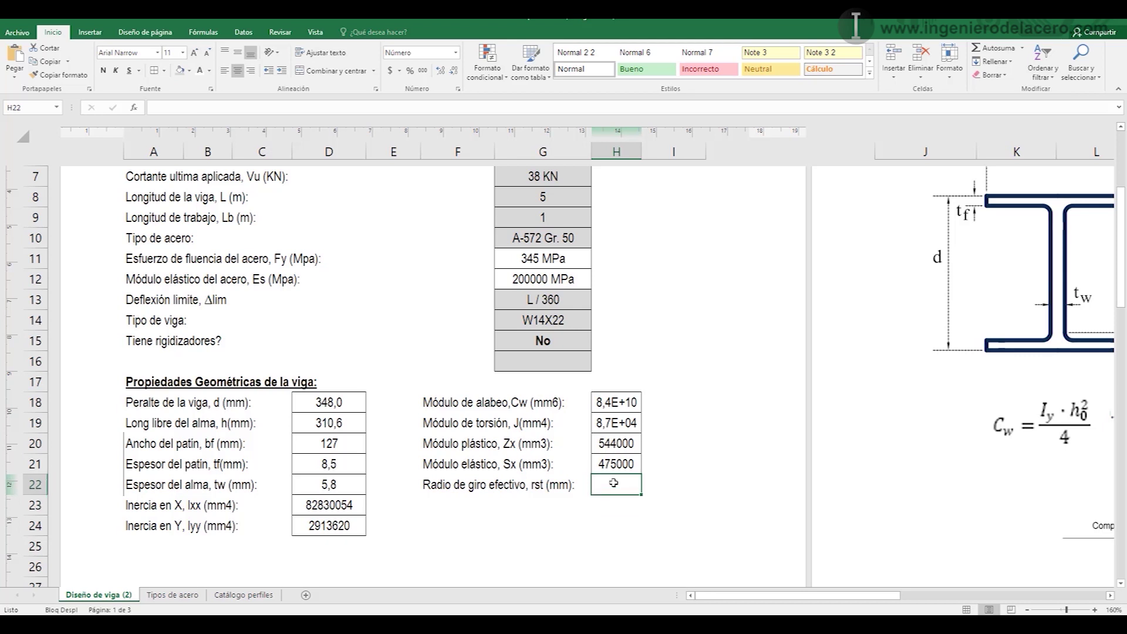
double_click(614, 483)
type("=BUSCARV(G14,'Catálogo perfiles'!A2:O2062,4,FALSO)")
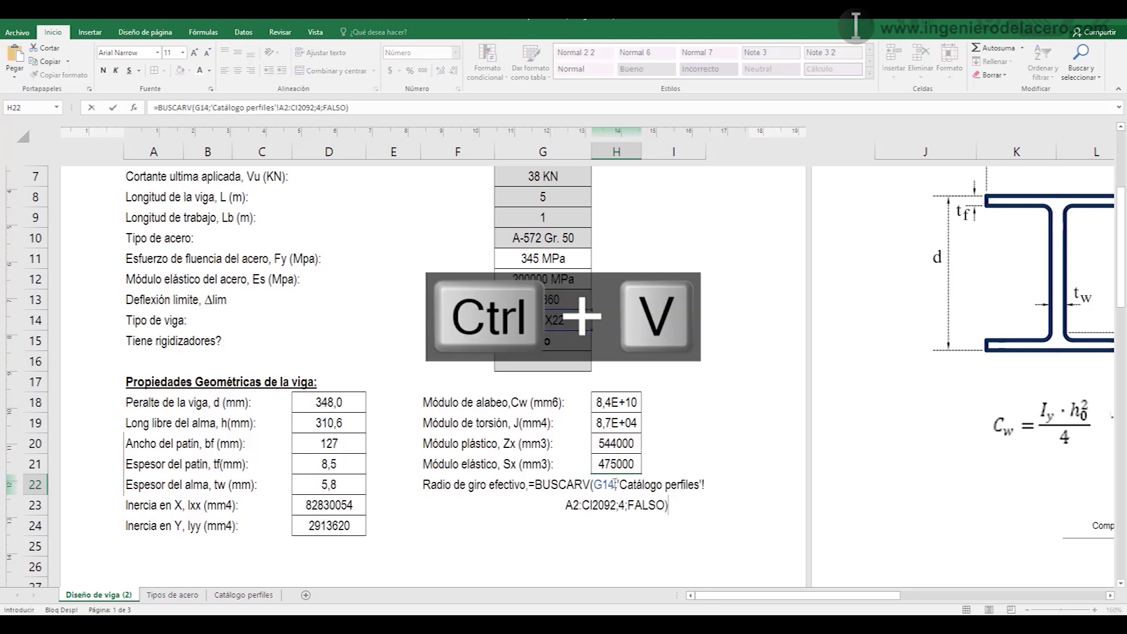
key("Return")
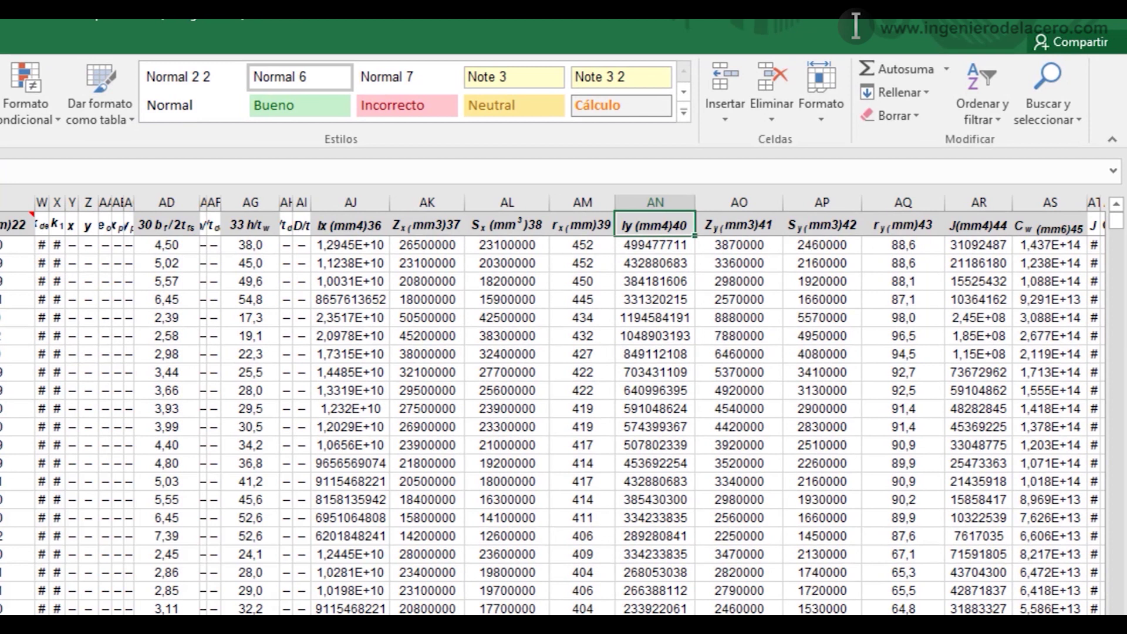
- Locate the rts column in the profile catalogue and set the BUSCARV column index in H22 to 50
scroll(553, 405, "right", 4)
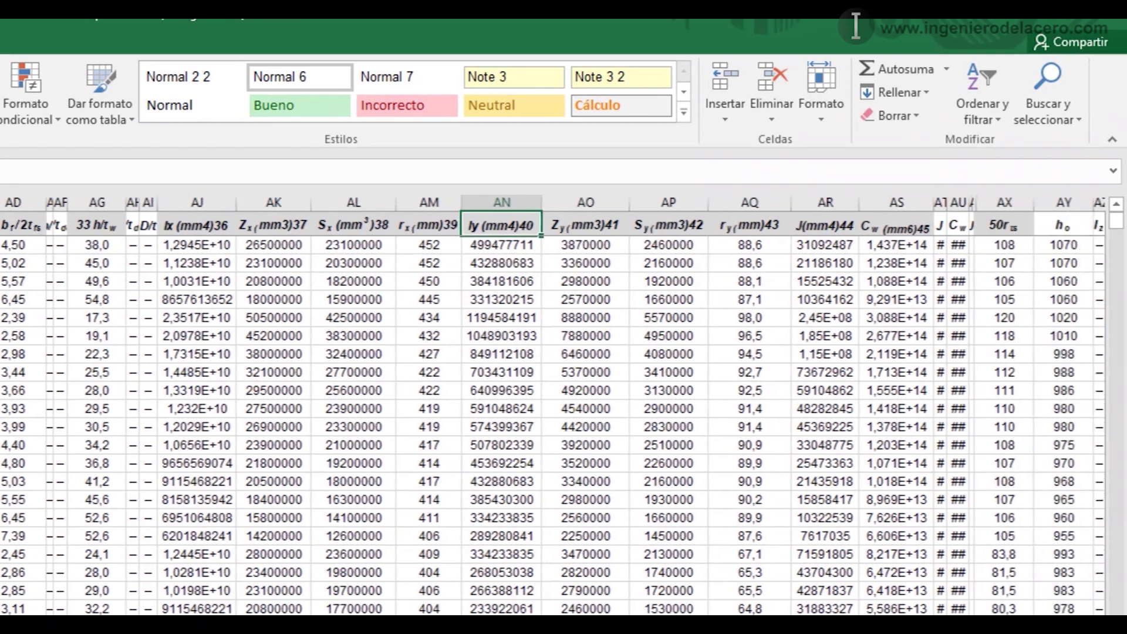
left_click(962, 201)
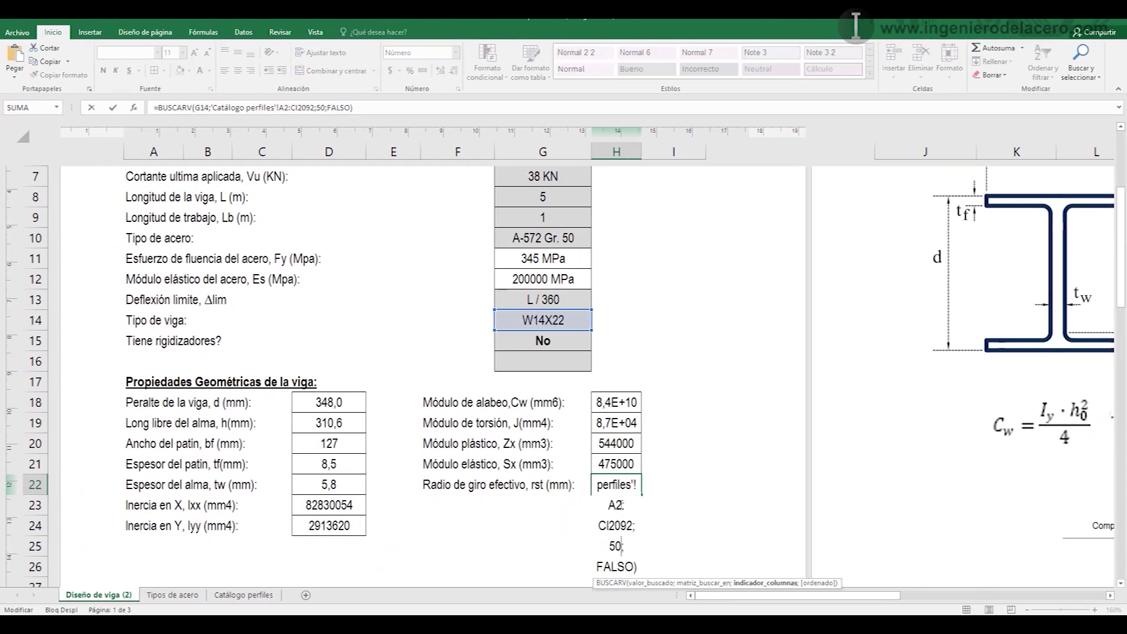
key("Return")
- Enter the label "Radio de giro en Y, ry (mm):" in F23
left_click(440, 501)
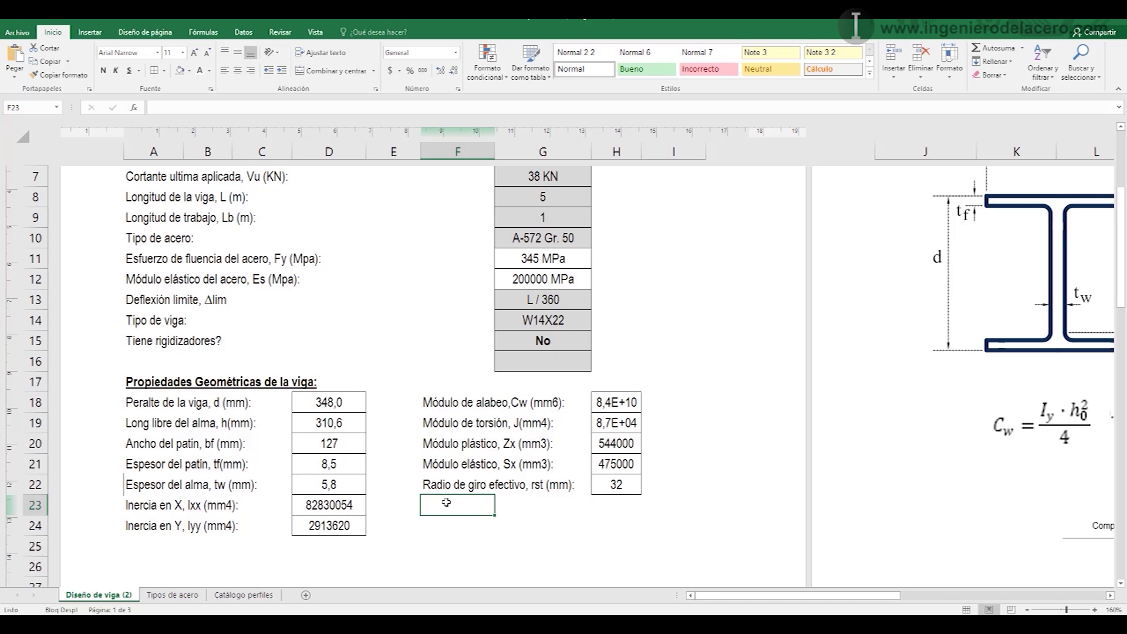
type("RADIO")
key("BackSpace")
key("BackSpace")
key("BackSpace")
type("io de giro en Y")
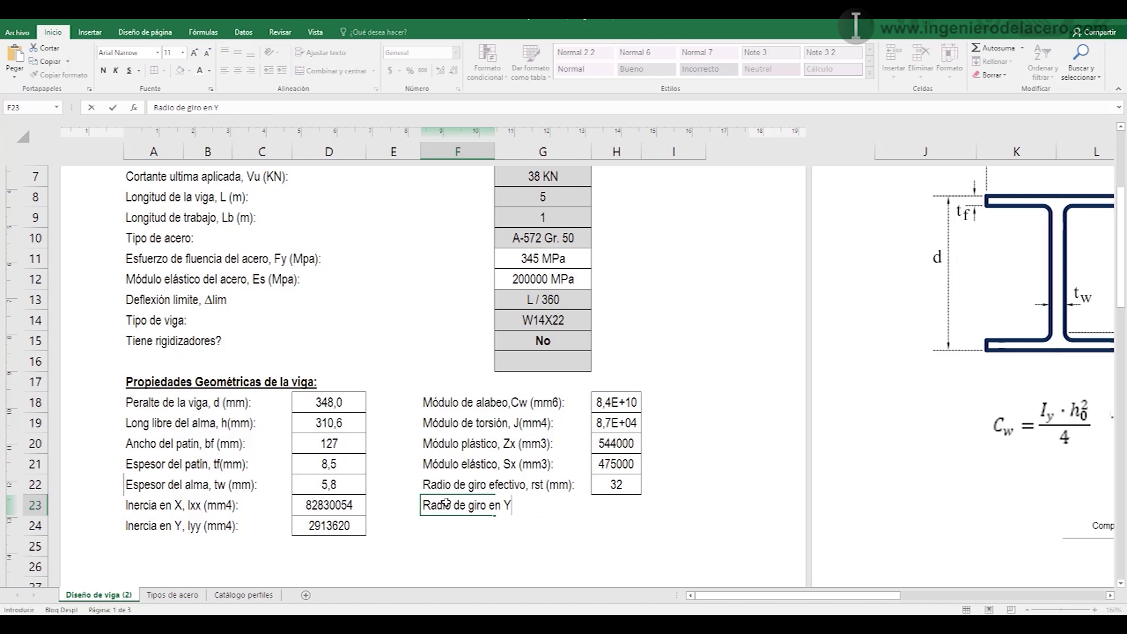
type(", ry (mm):")
- Put a border around H23 and enter =BUSCARV(G14;'Catálogo perfiles'!A2:CI2092;4;FALSO) for the radius of gyration in Y
left_click(617, 506)
type("=")
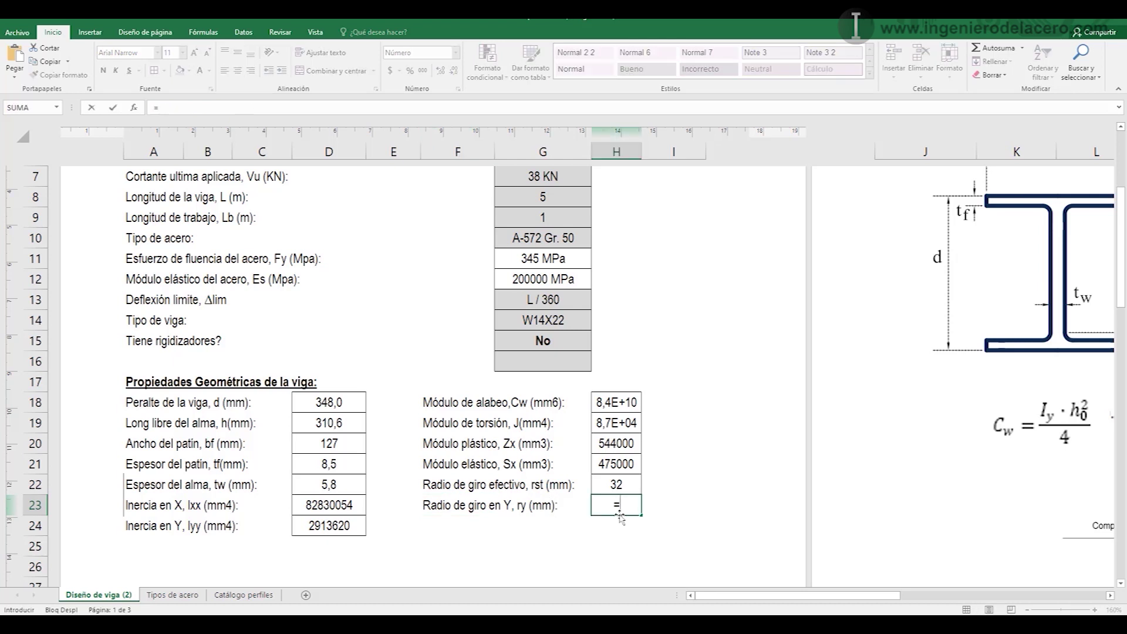
type("BUSCARV(D14;'Catalogo perfiles'!A2:C2092;4;FALSO)")
key("Return")
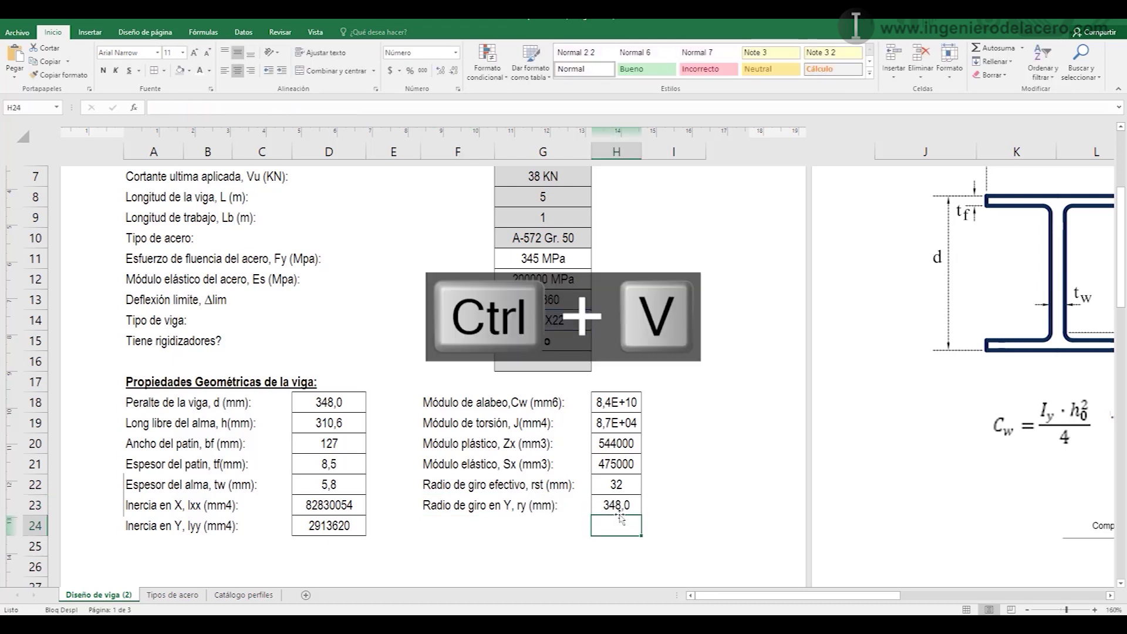
- Locate the ry column in the profile catalogue and set the BUSCARV column index in H23 to 43
left_click(176, 595)
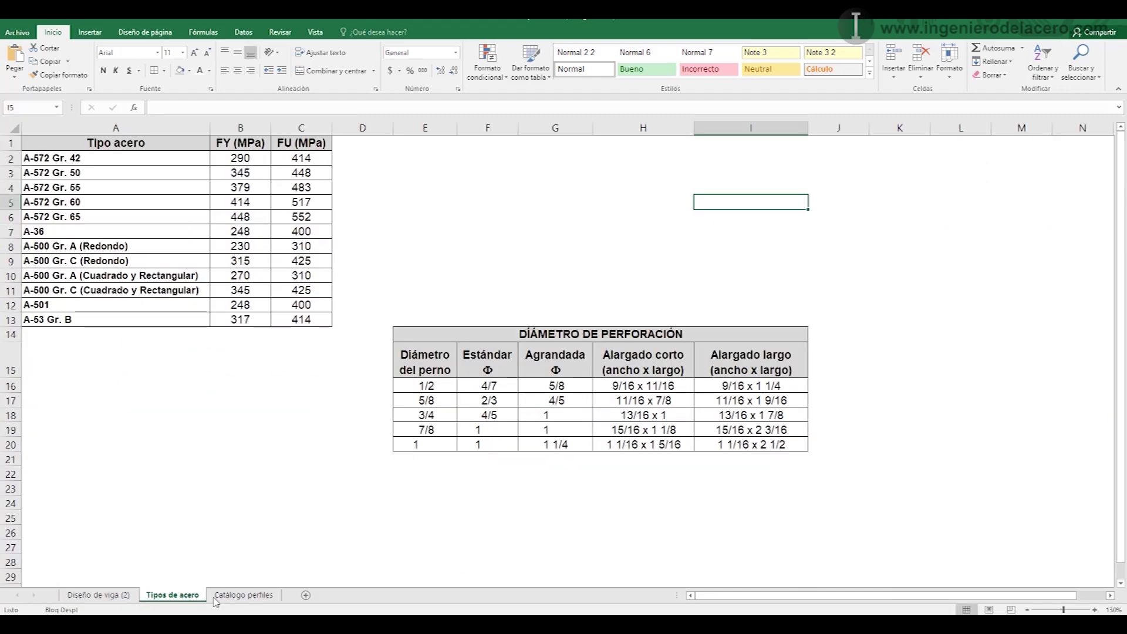
left_click(215, 596)
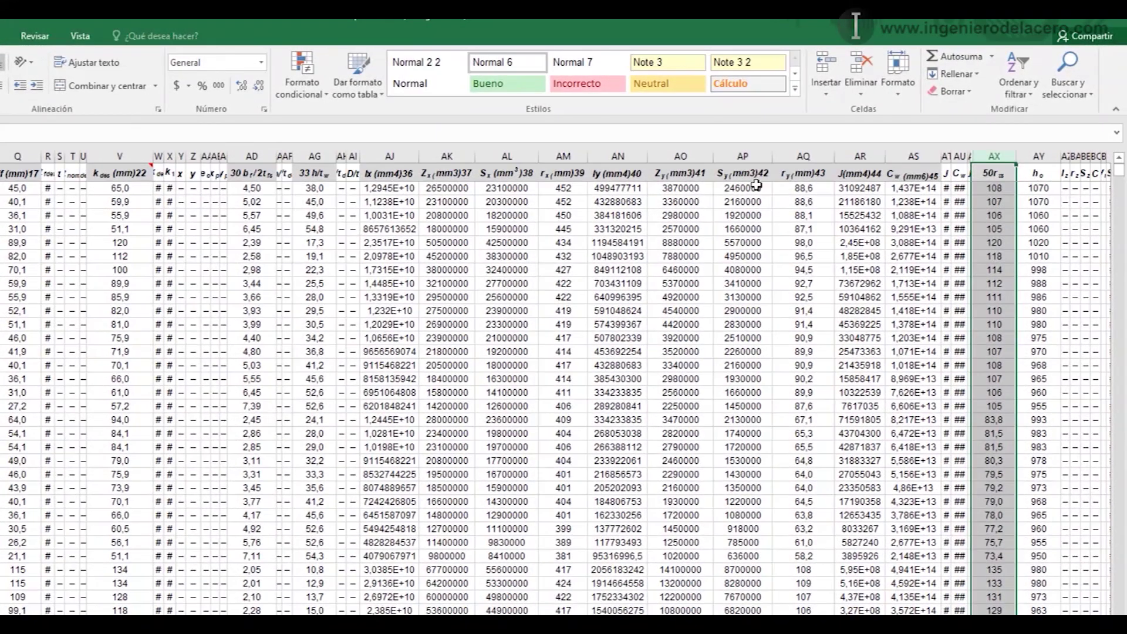
left_click(817, 158)
left_click(817, 170)
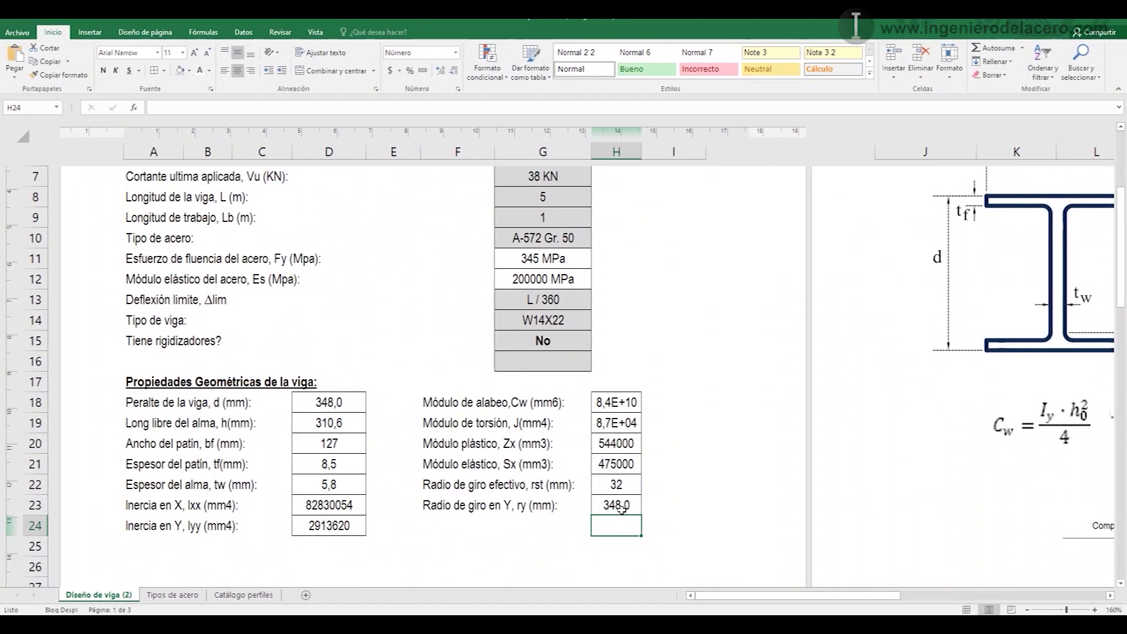
double_click(618, 506)
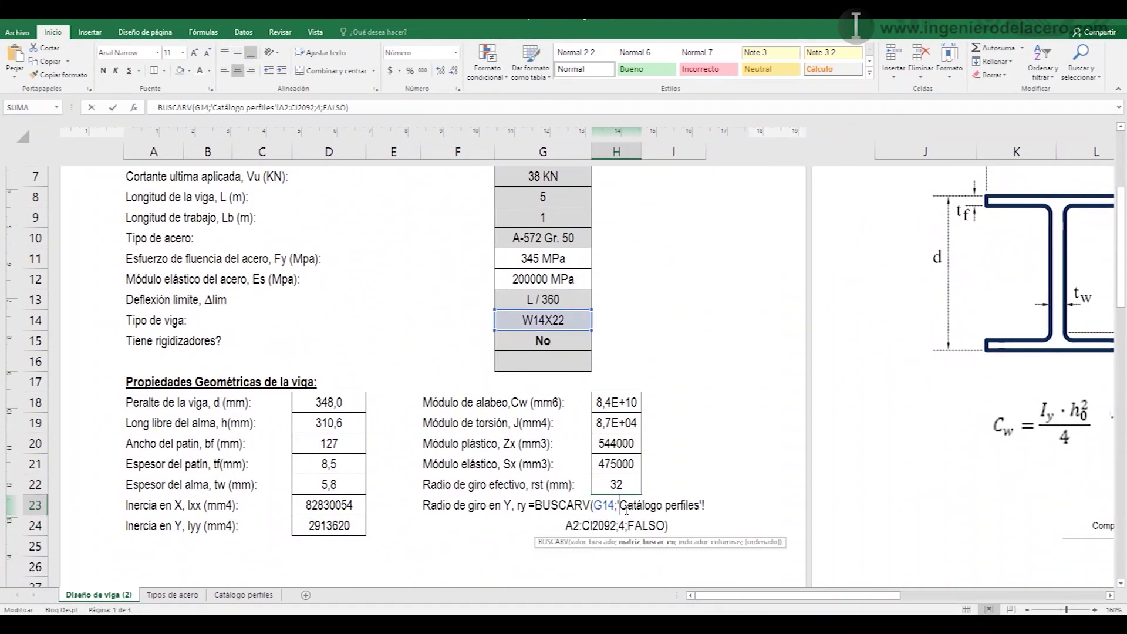
key("Return")
- Enter the label "Dist entre centros de patin, ho(mm):" in F24 and put a border around H24
left_click(446, 523)
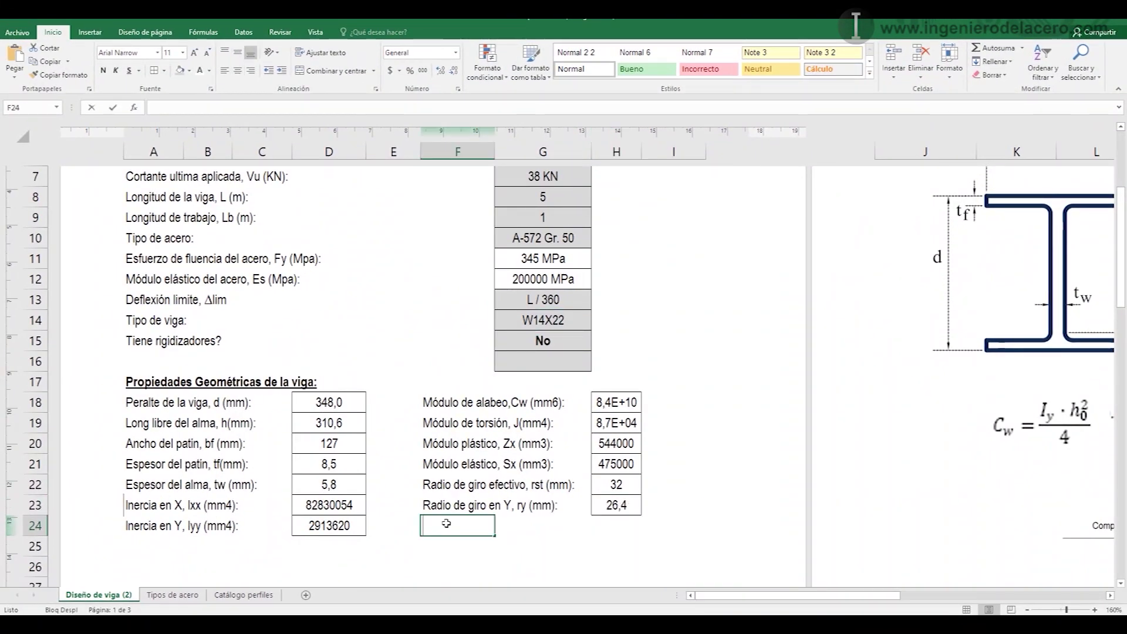
type("Dist entre")
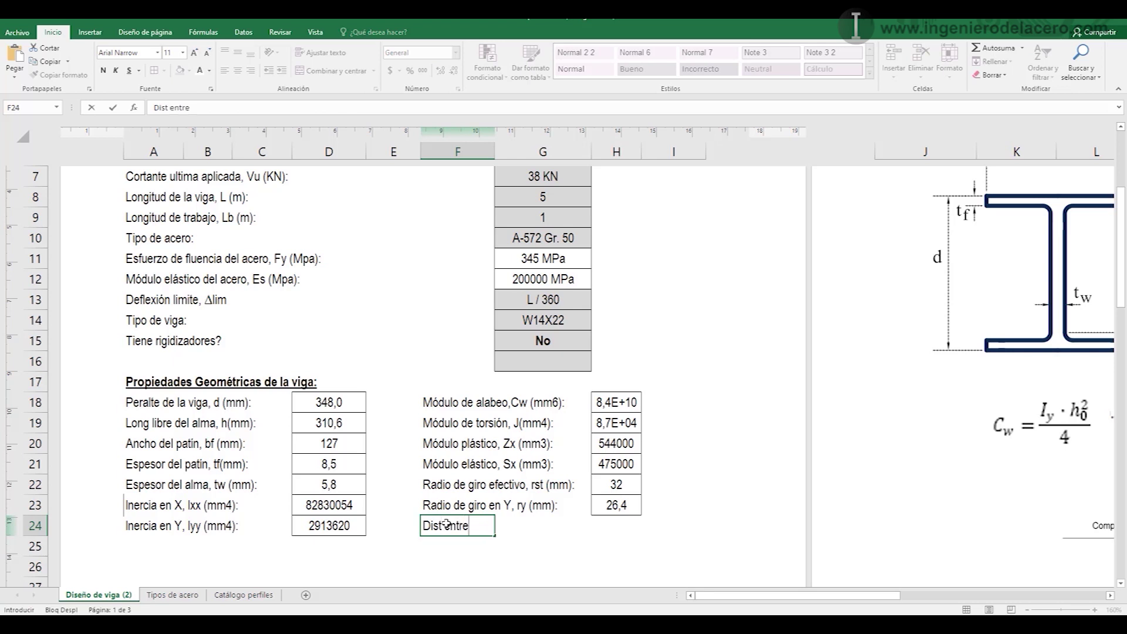
type(" centros de patin, ho")
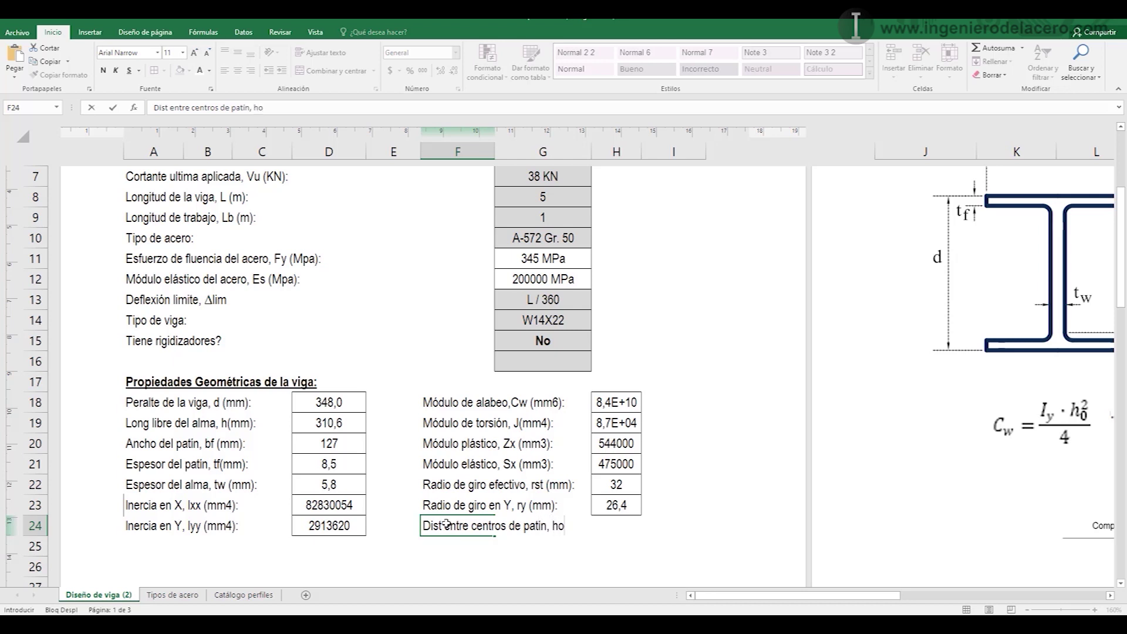
type("(mm):")
left_click(613, 528)
left_click(612, 540)
left_click(606, 524)
- Bring the I-section diagram over the beam data to examine its dimensions, and return it beside the table
left_click(1051, 260)
left_click_drag(1051, 260, 329, 355)
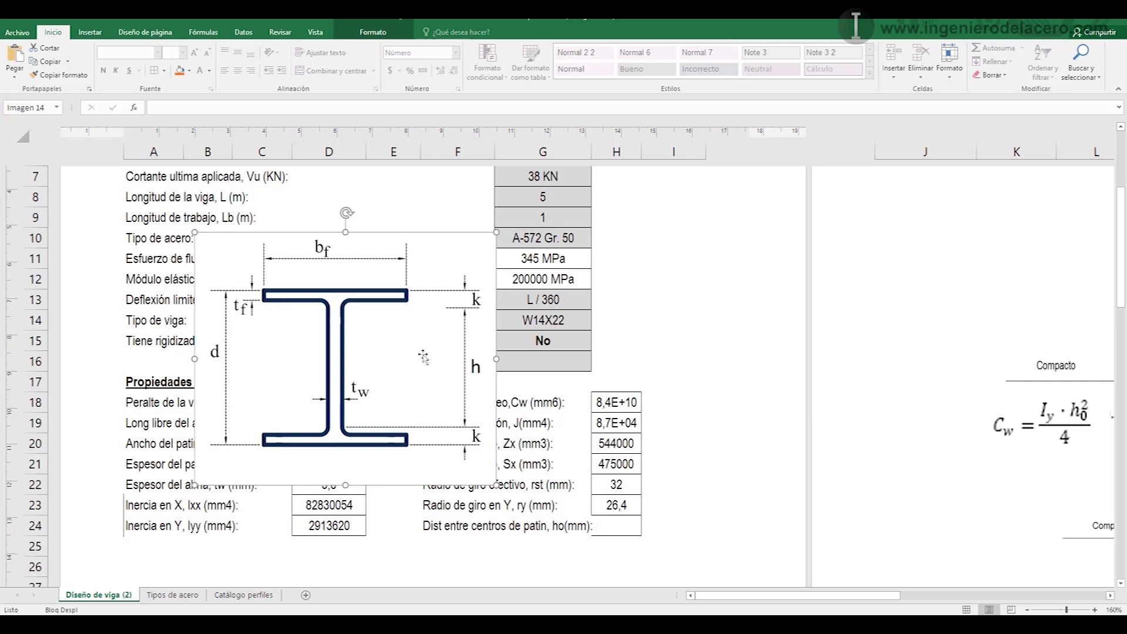
left_click_drag(342, 343, 1073, 294)
left_click(552, 540)
left_click(615, 526)
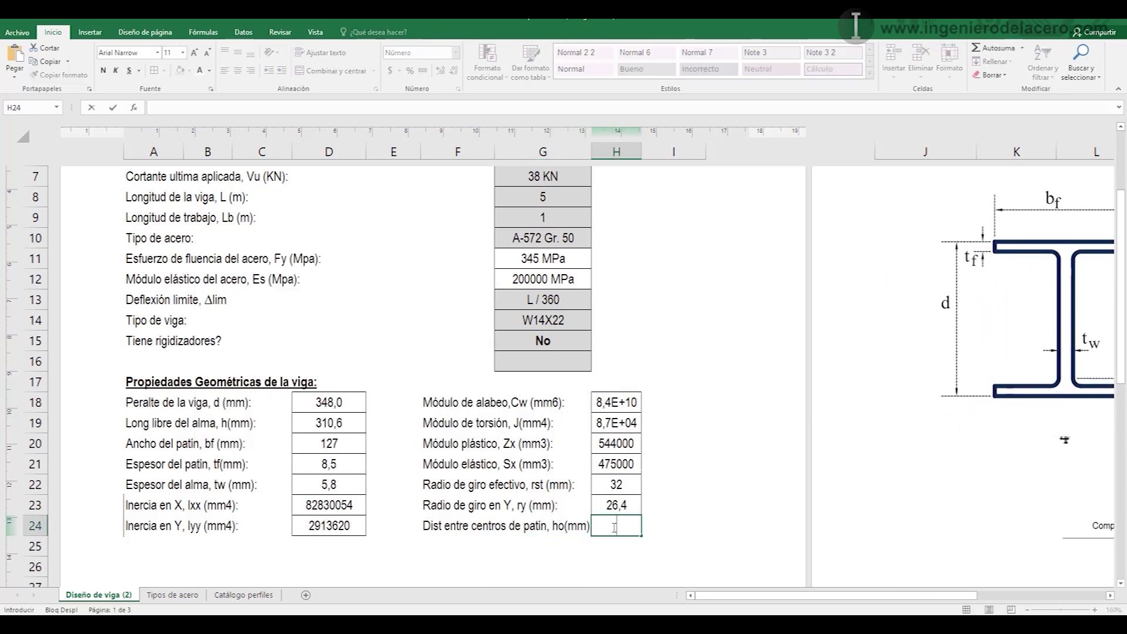
type("=d")
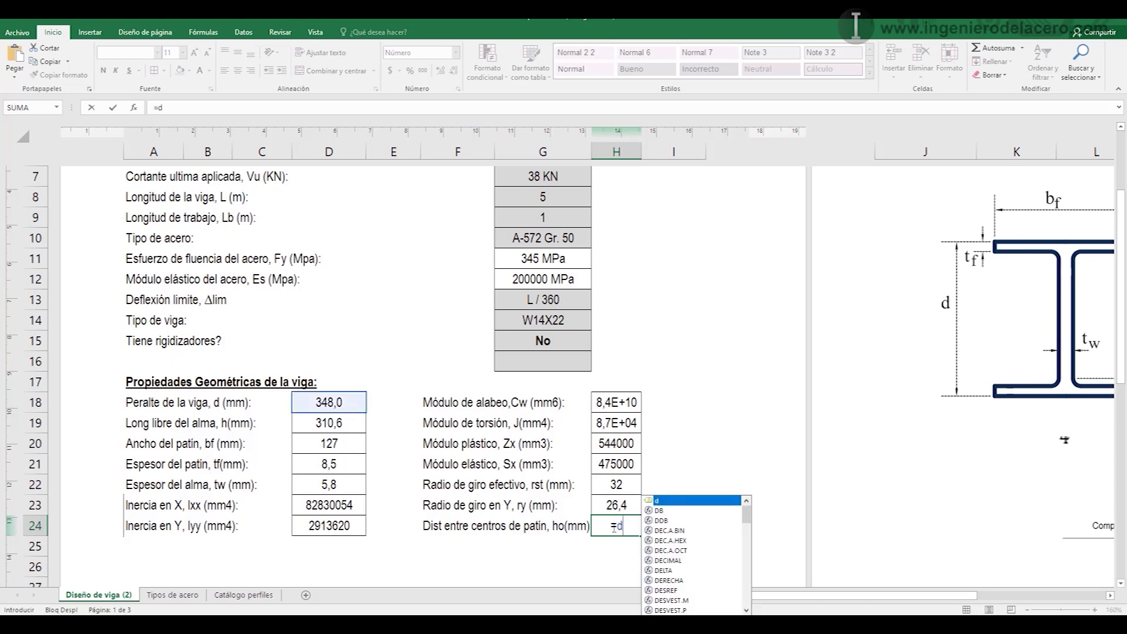
type("-")
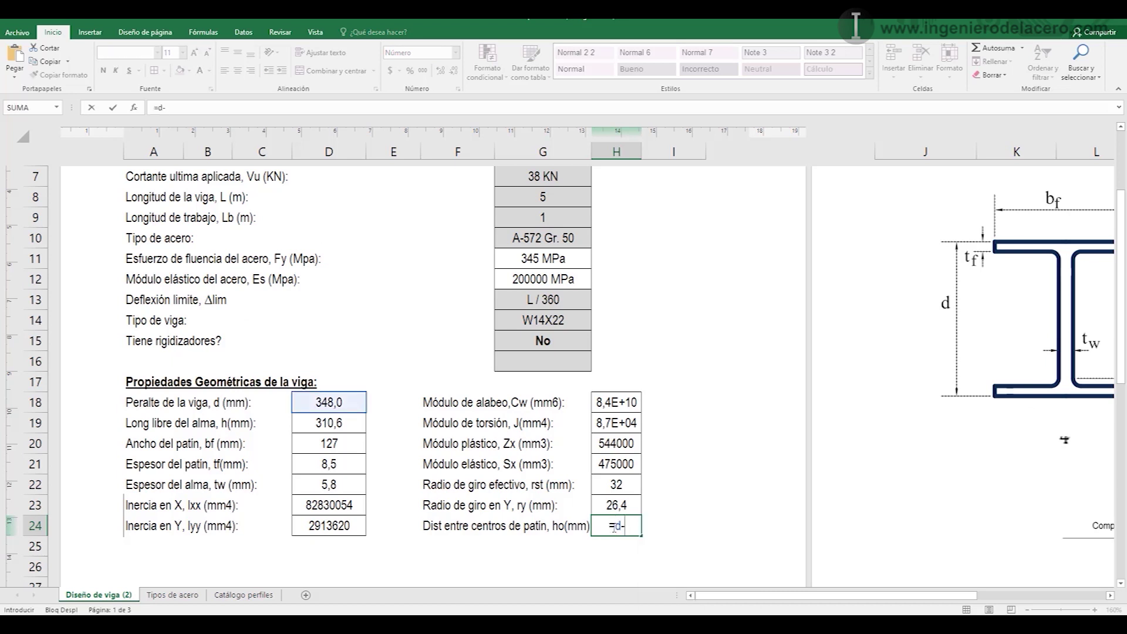
type("tf")
key("BackSpace")
key("BackSpace")
key("Escape")
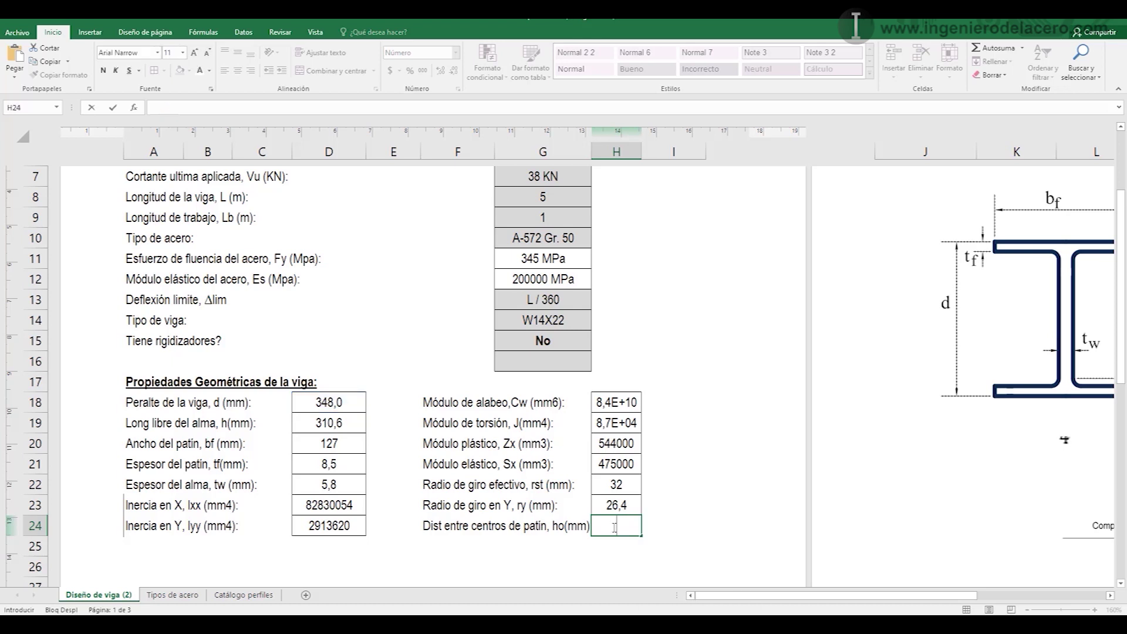
- Name the flange thickness cell D21 "tf" and the web thickness cell D22 "tw"
left_click(317, 423)
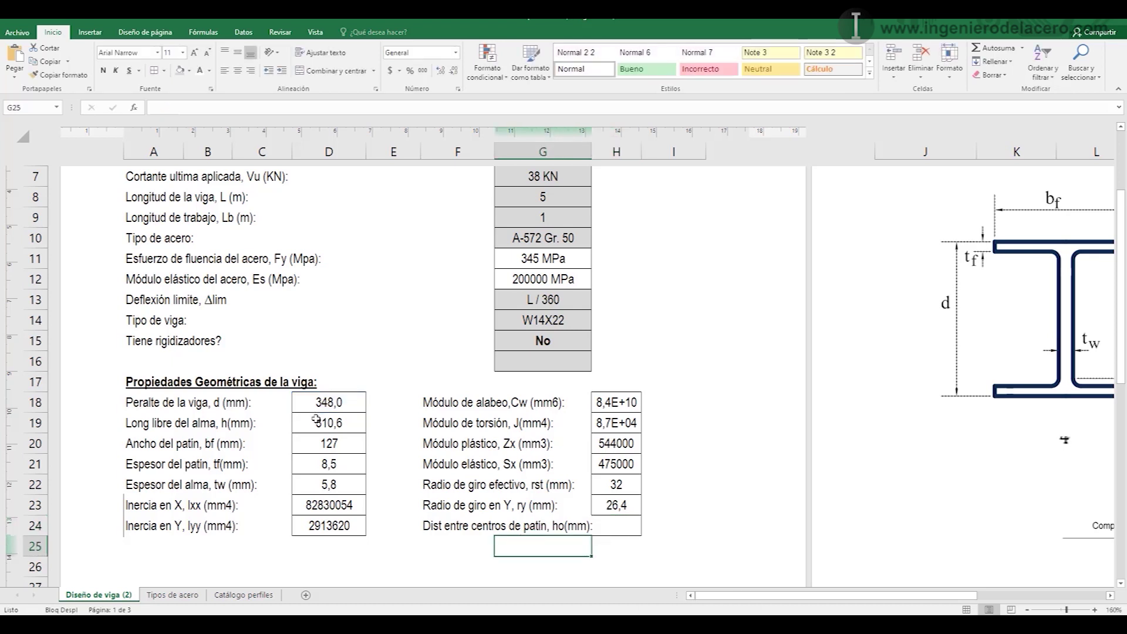
left_click(329, 445)
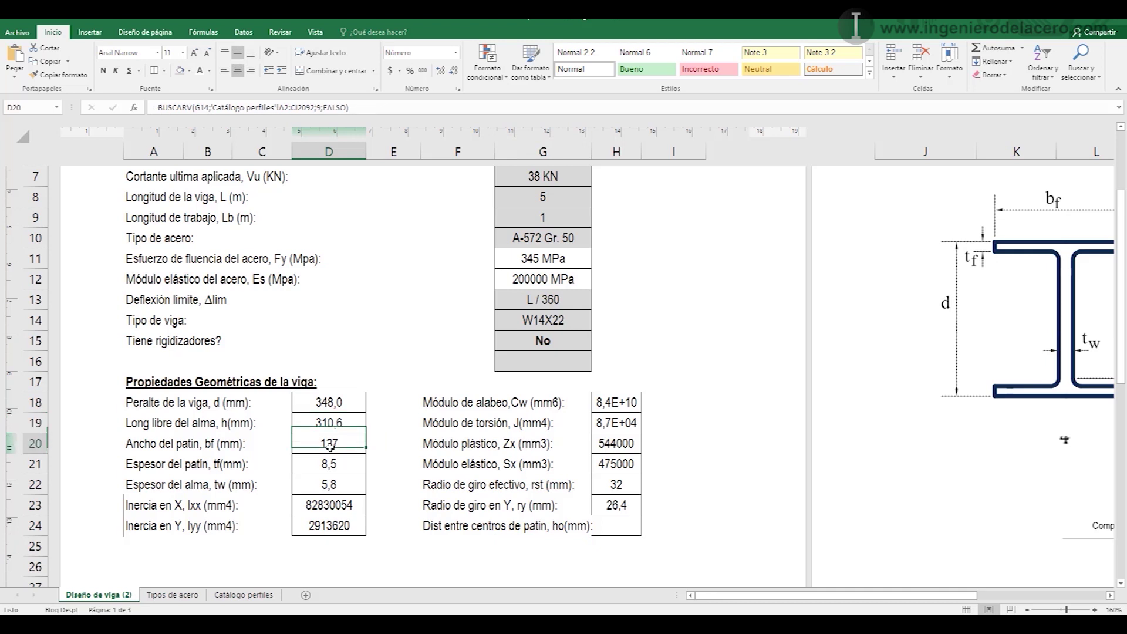
left_click(333, 464)
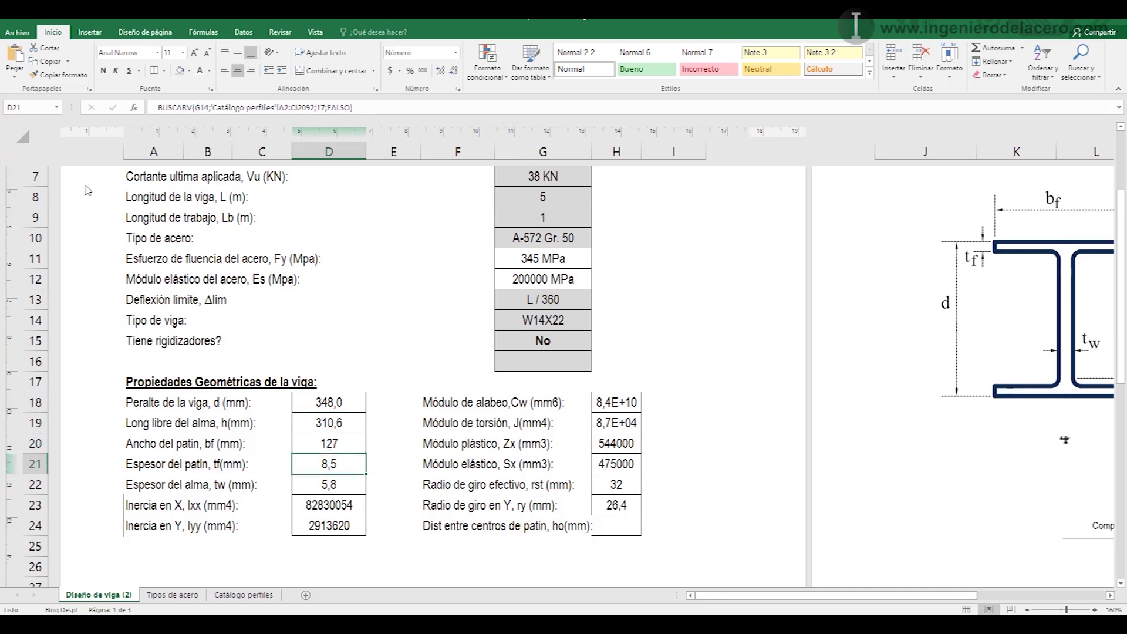
left_click(36, 110)
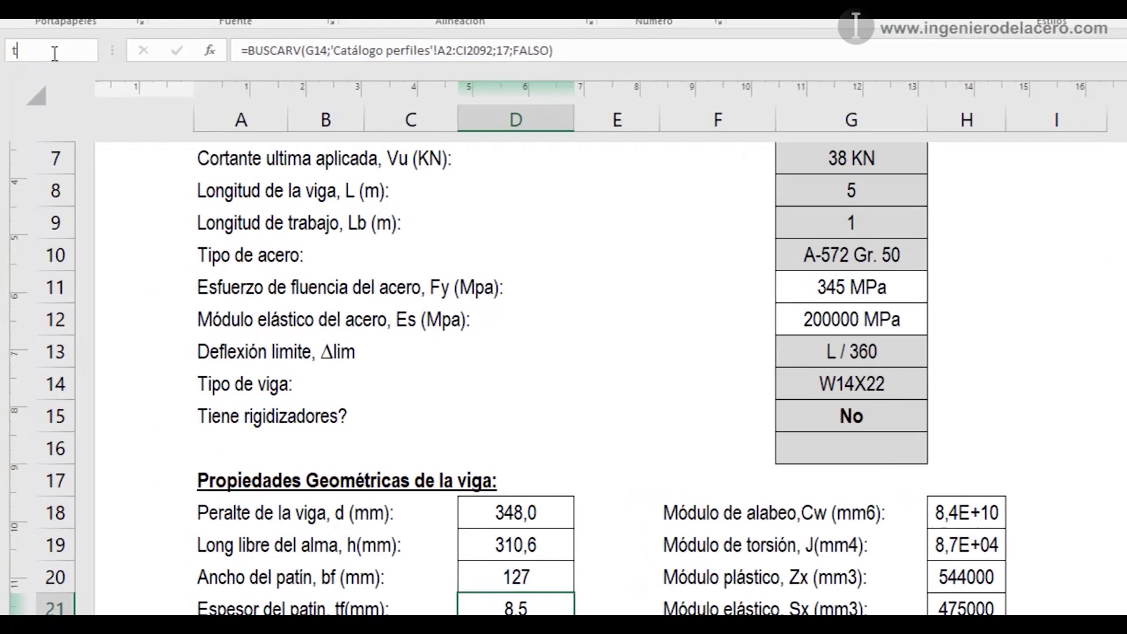
type("tf")
key("Return")
key("Return")
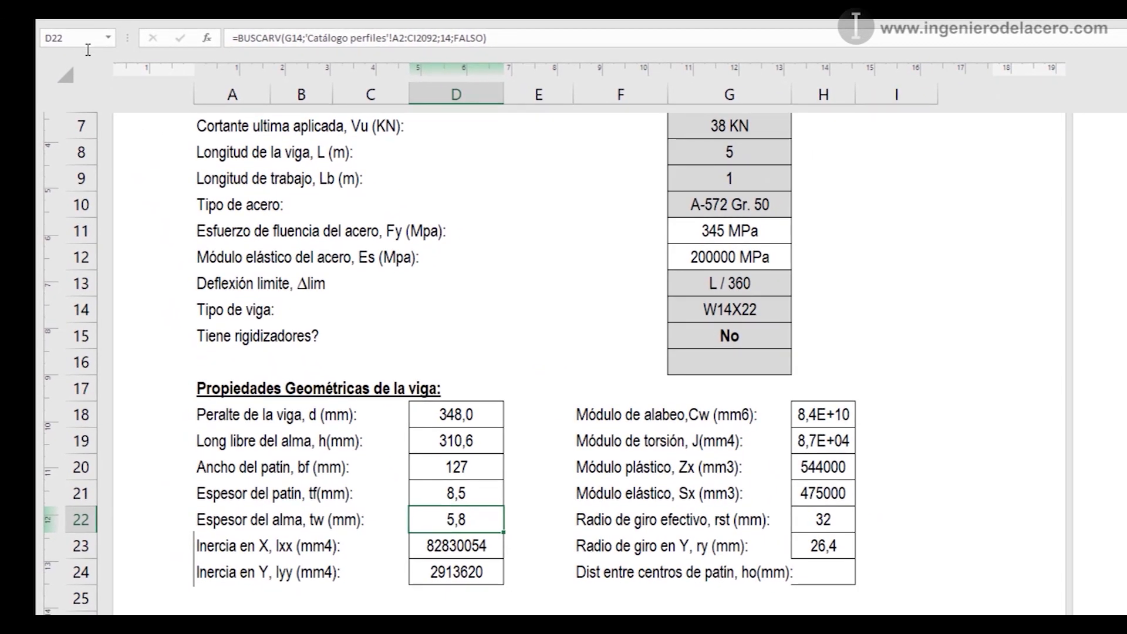
left_click(88, 31)
type("tw")
key("Return")
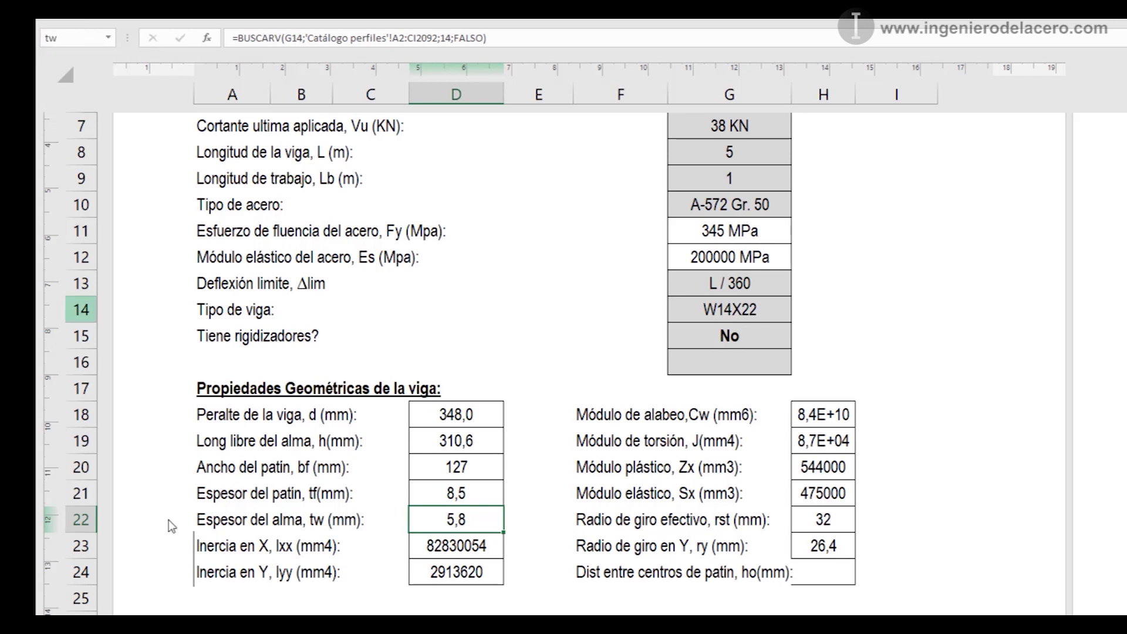
- Name the X inertia cell D23 "Ixx" and the Y inertia cell D24 "Iyy"
left_click(429, 550)
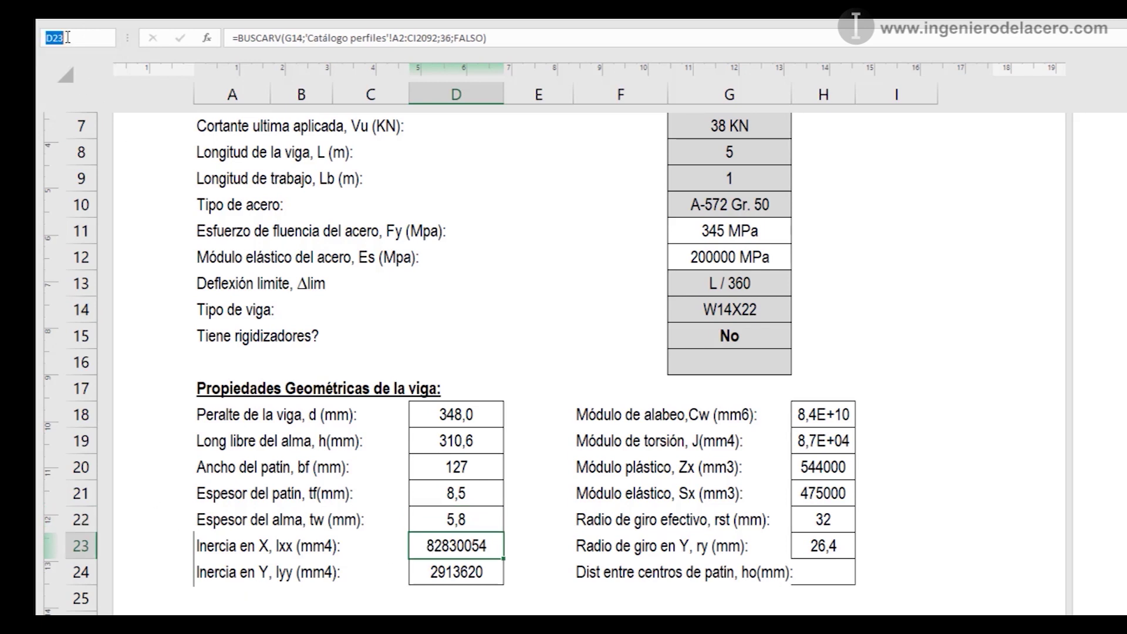
type("Ixx")
left_click(458, 571)
left_click(82, 35)
type("Iyy")
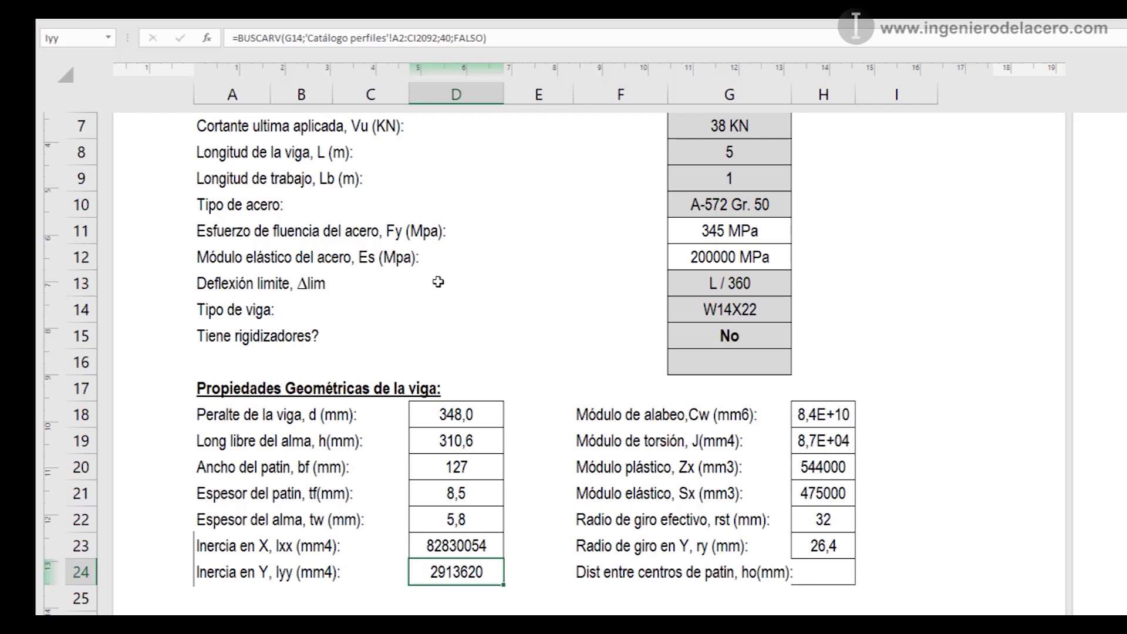
- Name the warping modulus cell H18 with its symbol and the torsion modulus cell H19 "J"
left_click(818, 421)
left_click(94, 38)
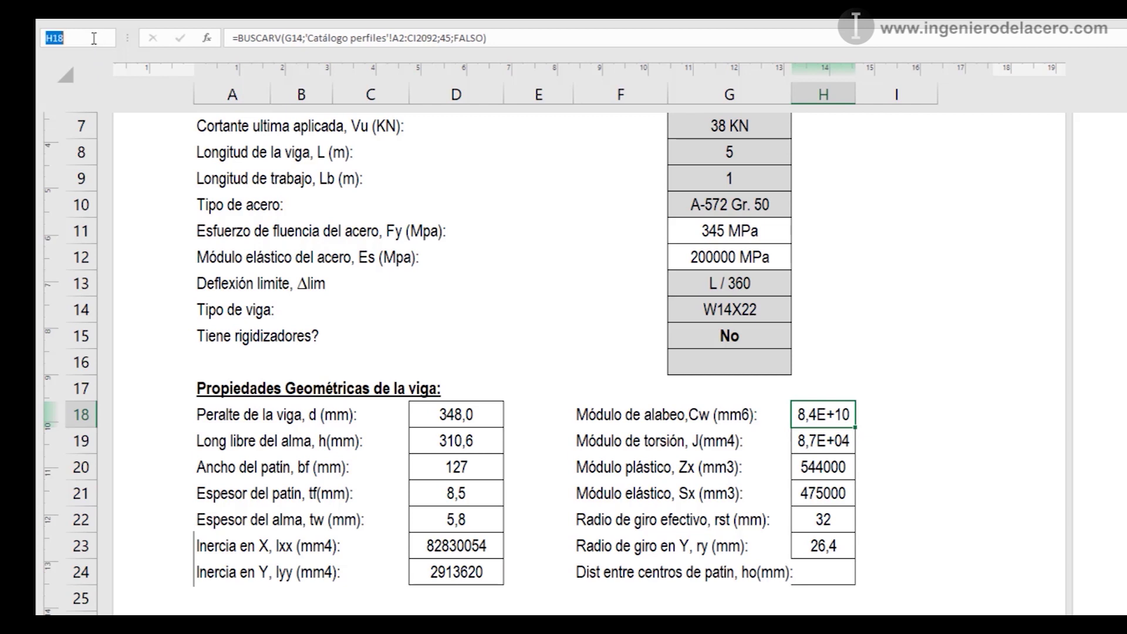
type("c")
left_click(825, 452)
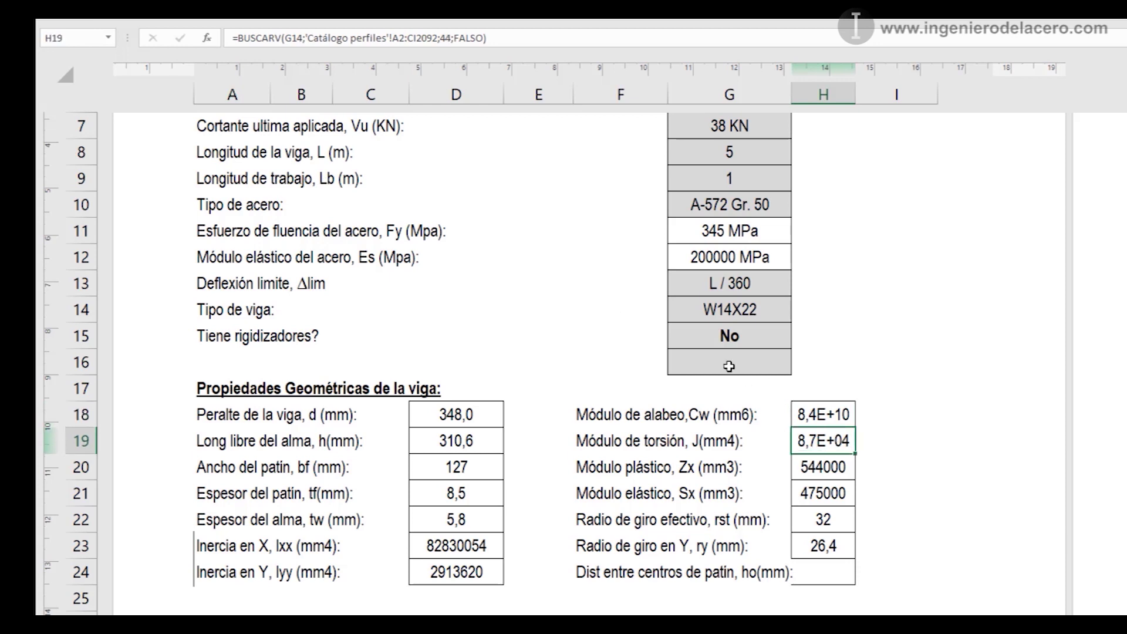
left_click(67, 37)
type("J")
- Name the plastic modulus cell H20 "Zx" and the elastic modulus cell H21 "Sx"
left_click(813, 473)
left_click(88, 39)
type("Zx")
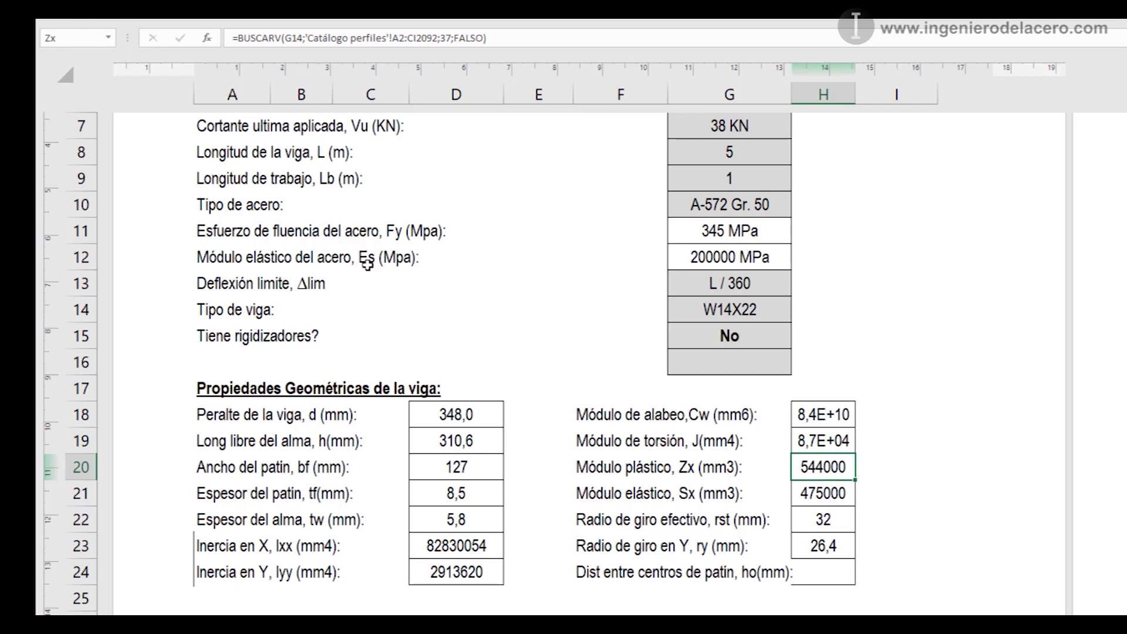
left_click(827, 437)
left_click(825, 467)
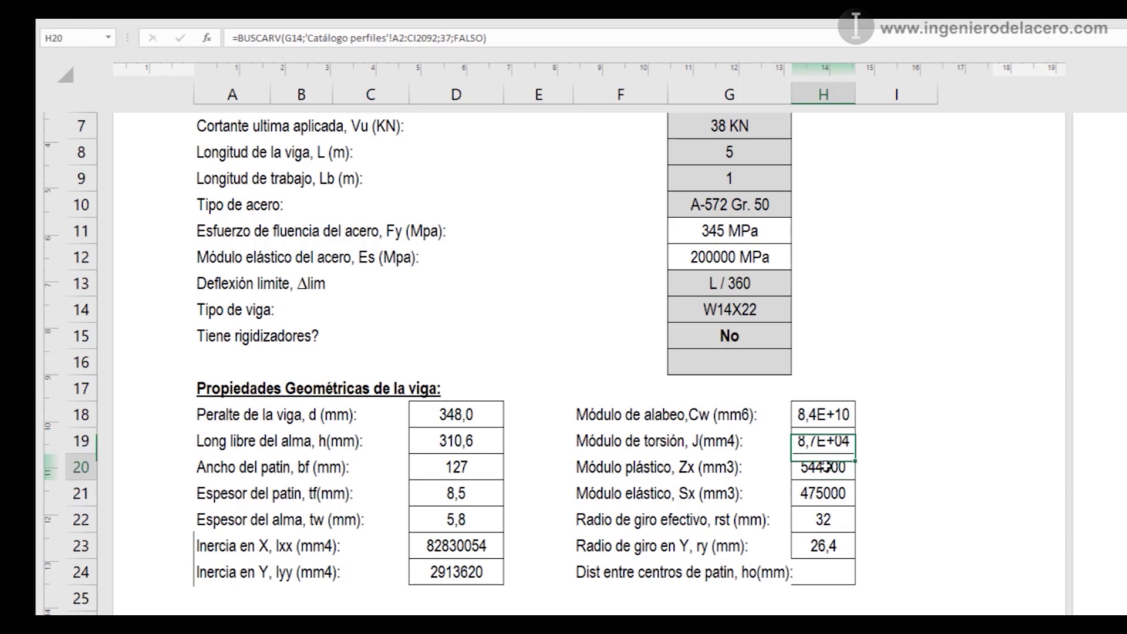
left_click(823, 496)
left_click(74, 38)
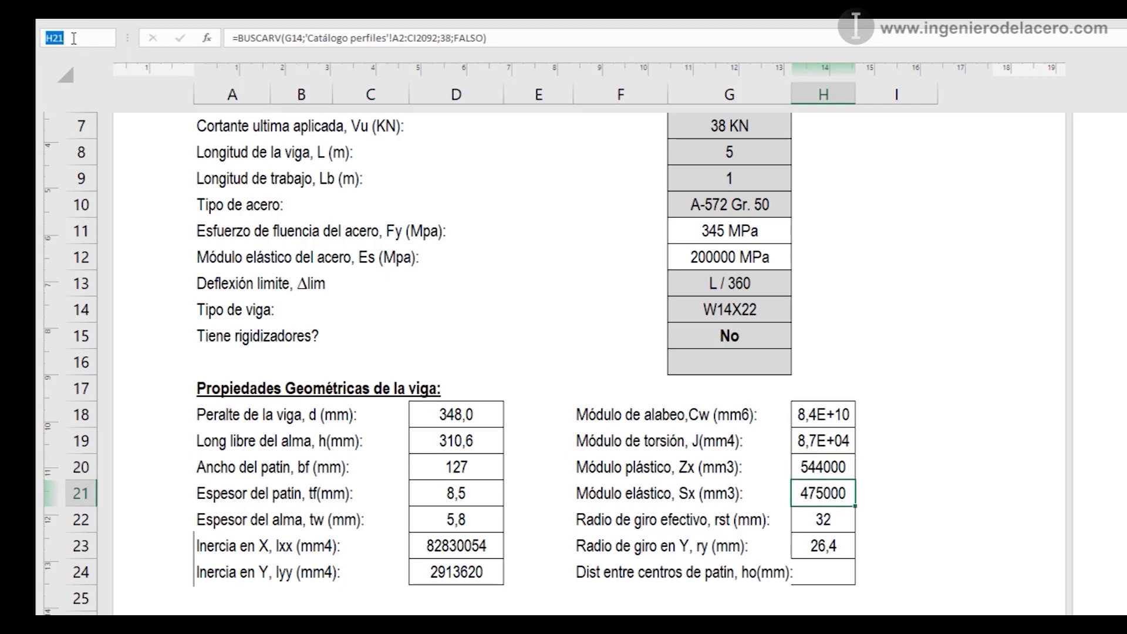
type("Sx")
- Name the effective radius of gyration cell H22 with its symbol and the Y radius of gyration cell H23 "ry"
left_click(842, 517)
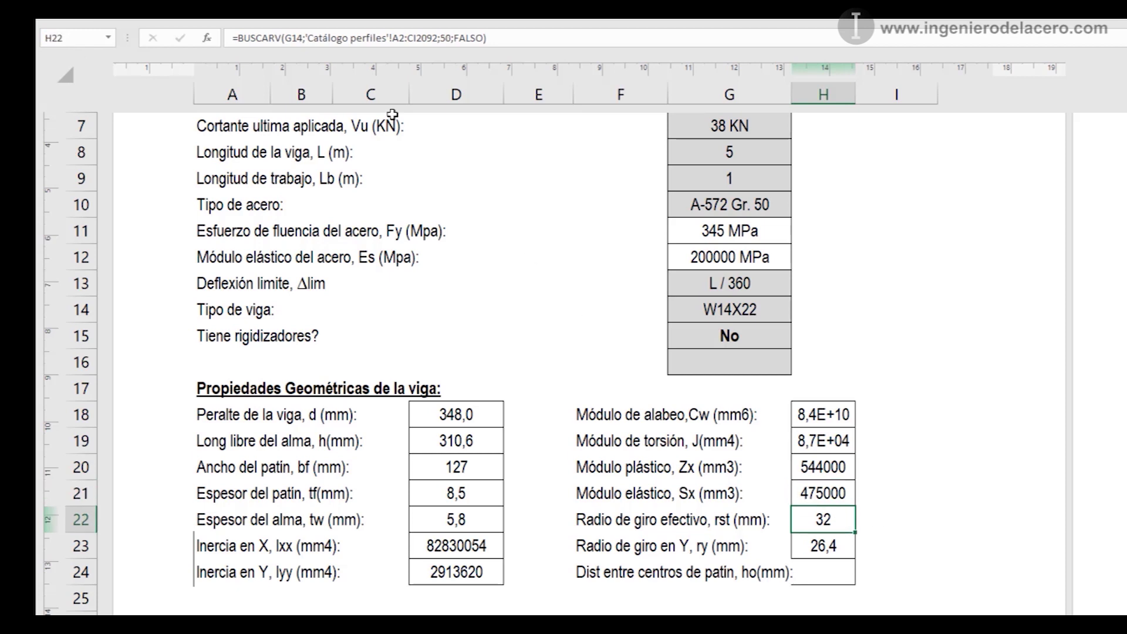
left_click(85, 31)
type("rs")
left_click(90, 36)
type("r")
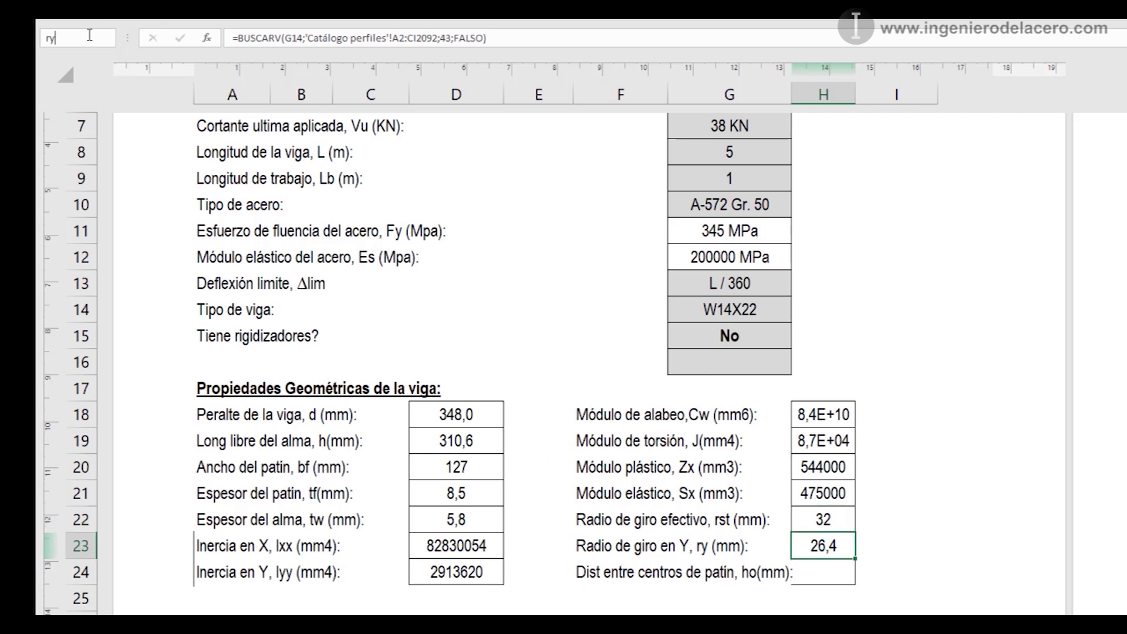
type("y")
key("Return")
- Name cell H24 "ho" and enter =d-tf in it for the distance between flange centres
left_click(832, 573)
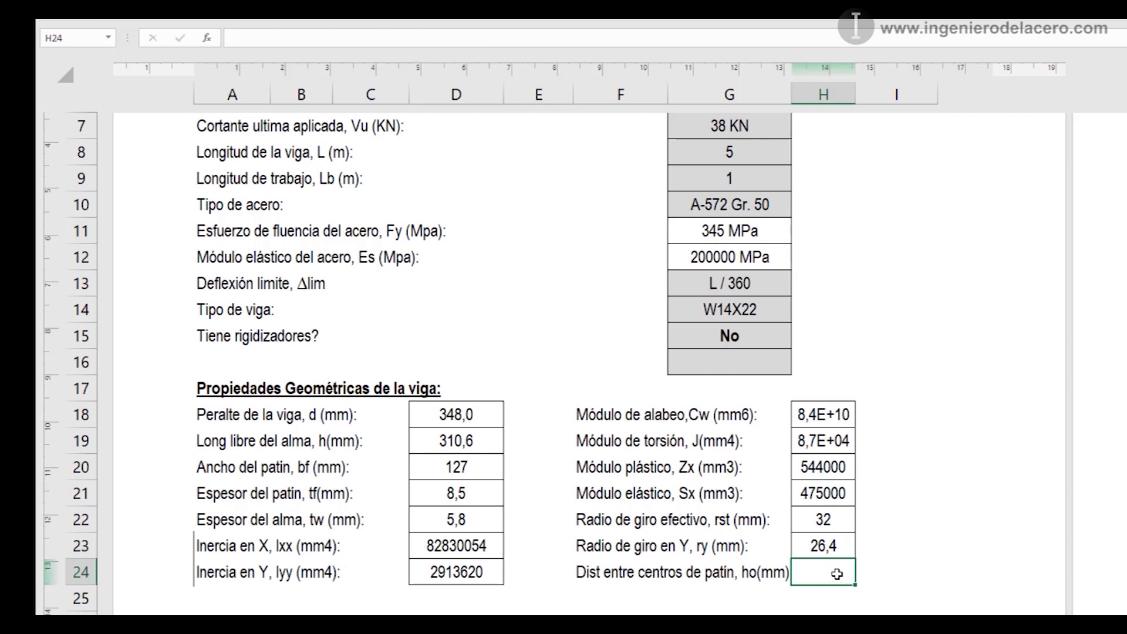
left_click(91, 39)
type("ho")
key("Return")
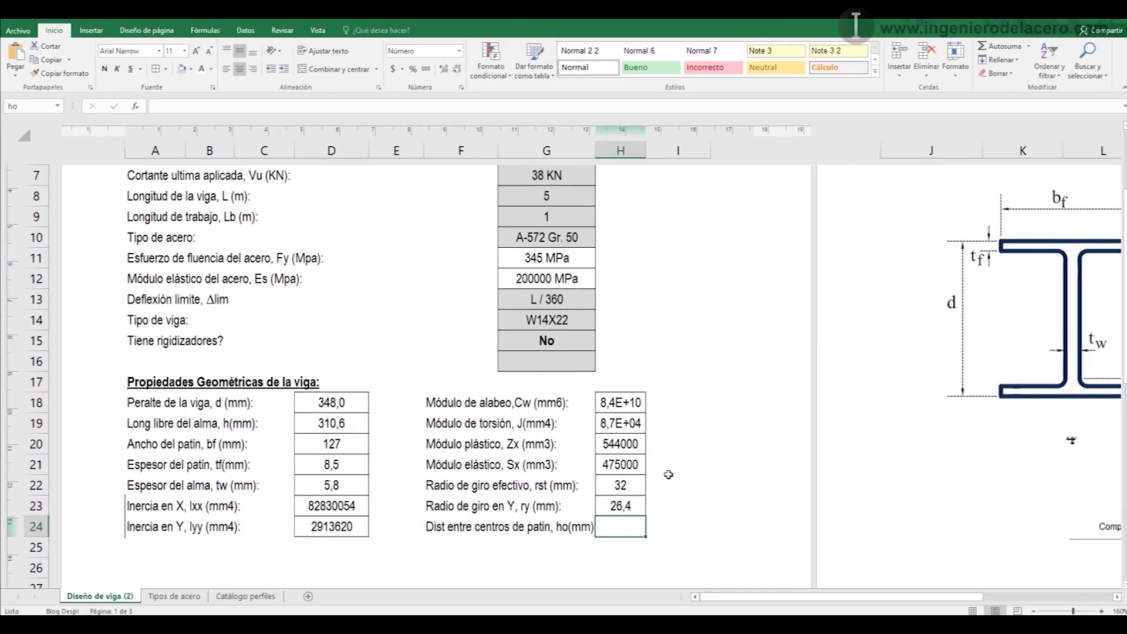
type("=")
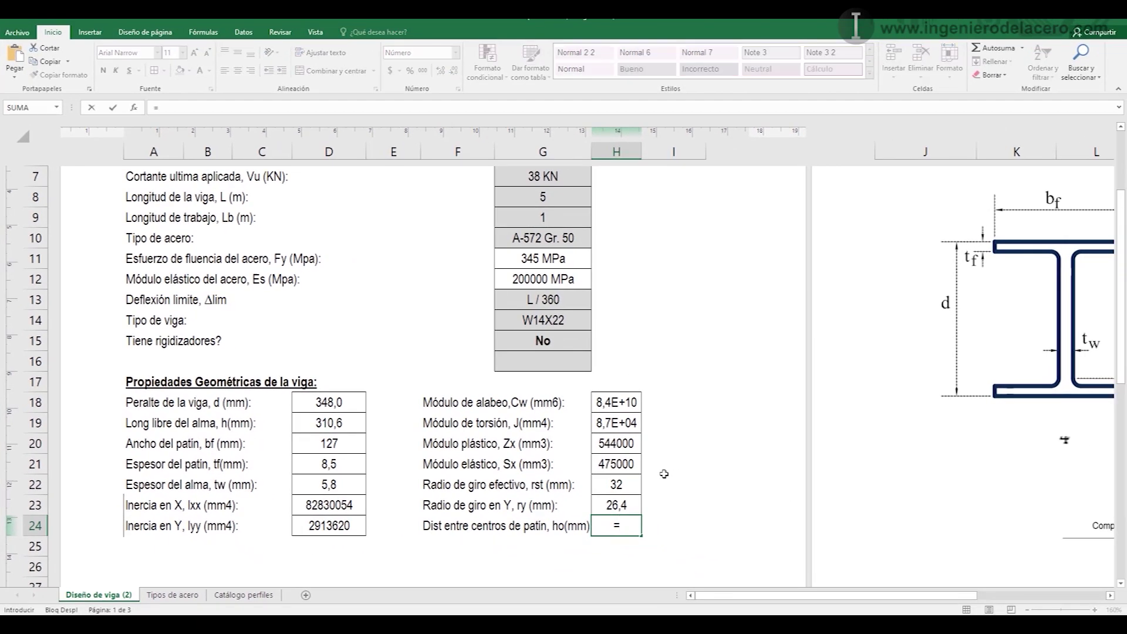
type("d-tf")
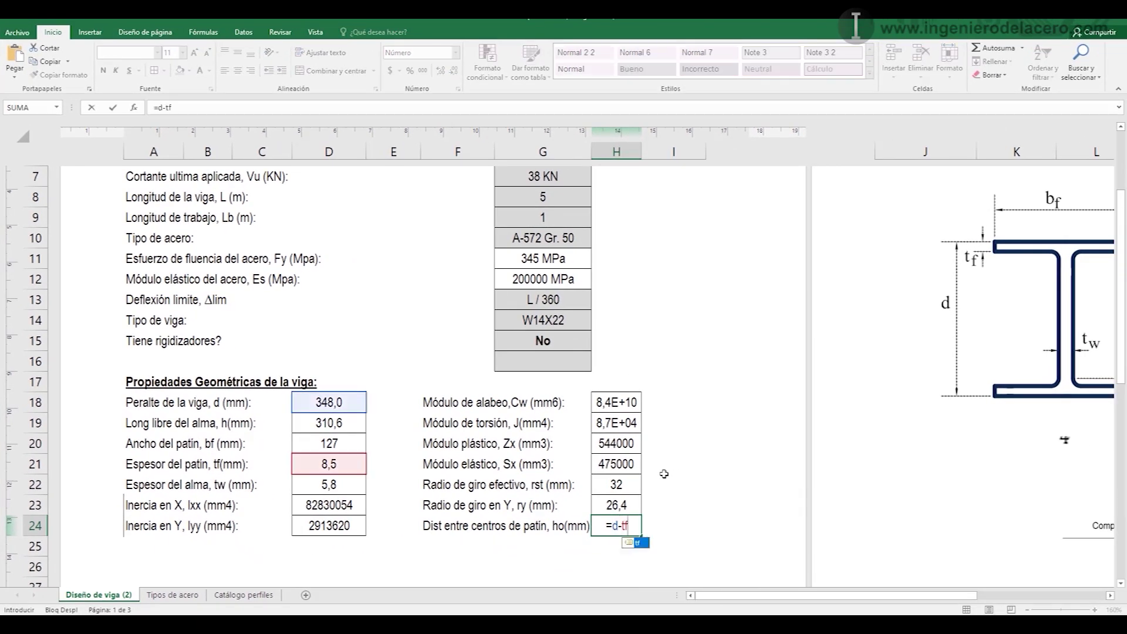
key("Return")
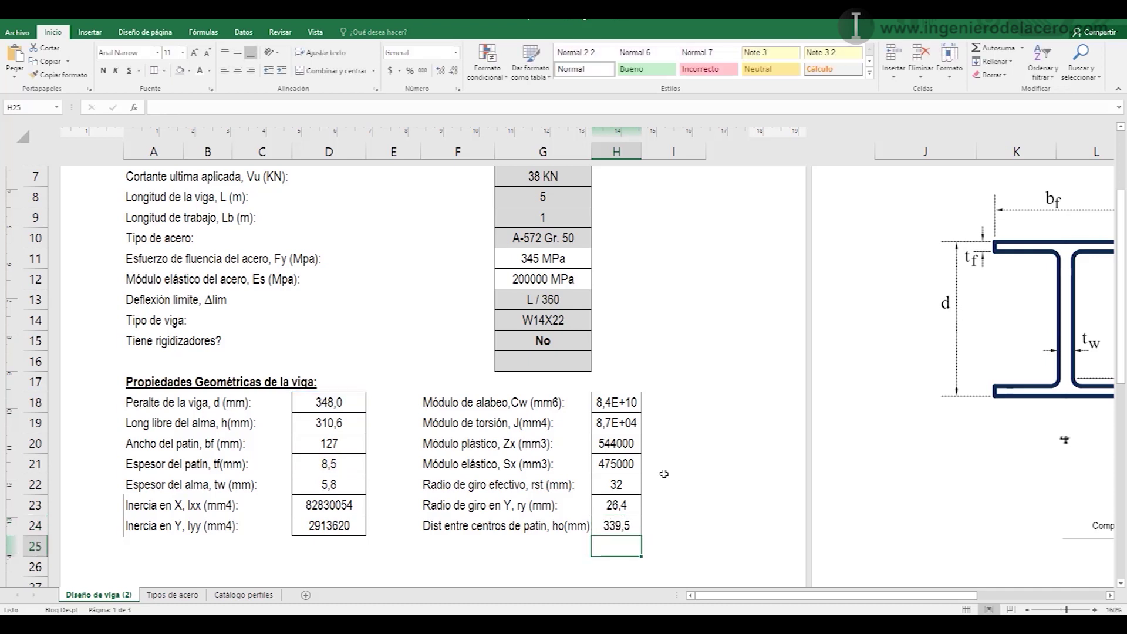
- Enter the section heading "Esbeltez local" in A25 below the geometric properties table
left_click(153, 546)
scroll(364, 397, "down", 2)
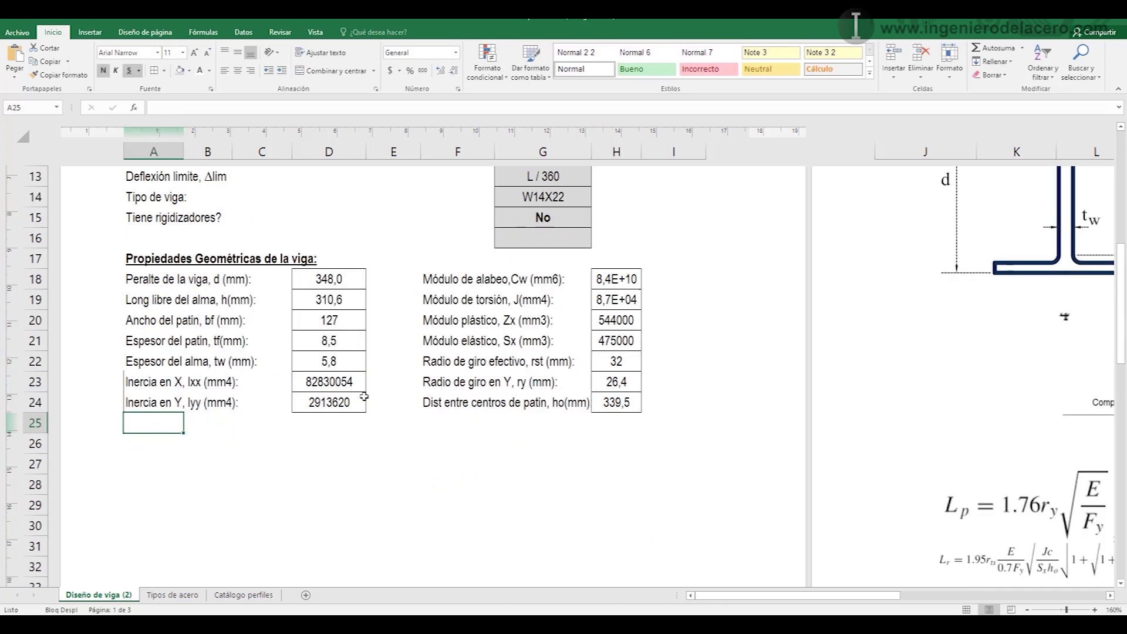
type("Esbeltez loc")
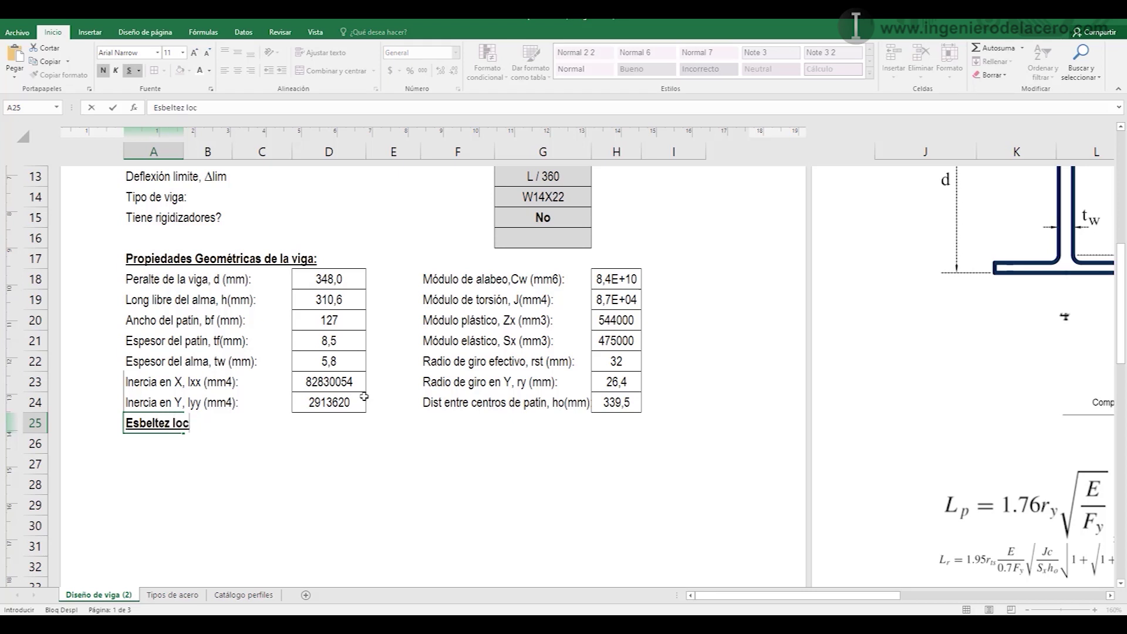
type("al")
key("Return")
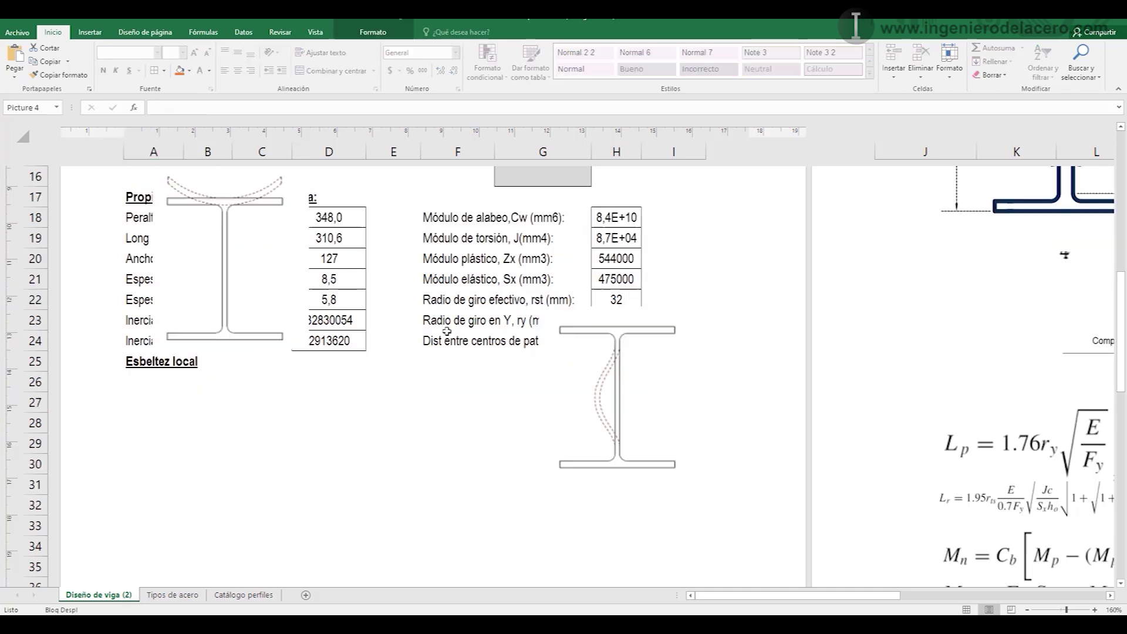
- Bring the web buckling diagram over the properties table and position the Compacto / No compacto / Esbelto scale below the Esbeltez local heading
left_click_drag(630, 382, 498, 253)
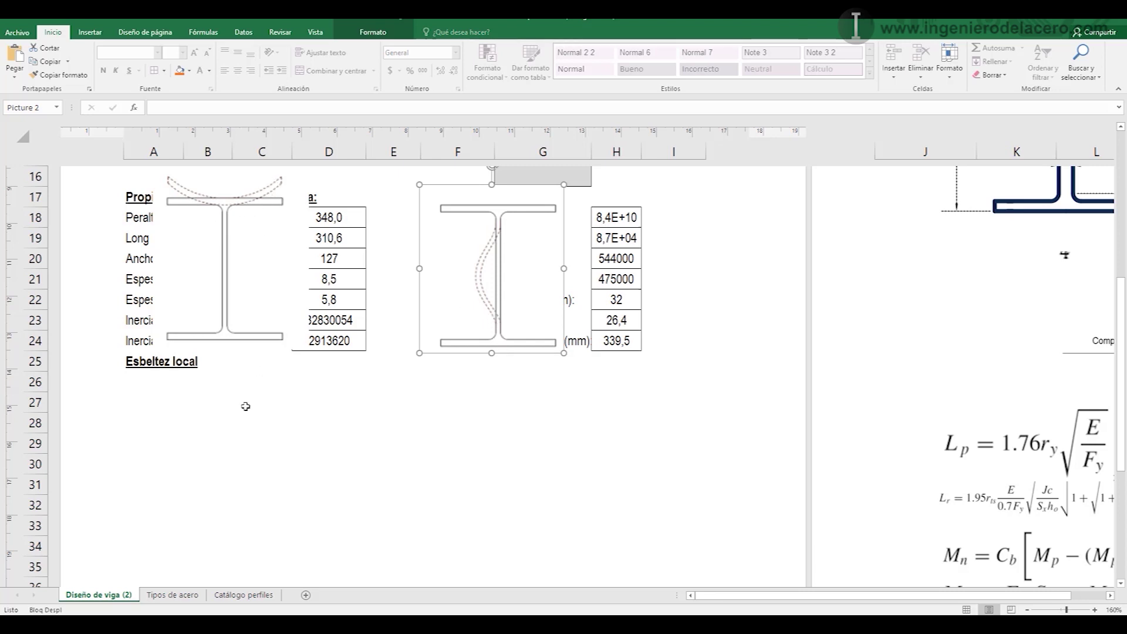
left_click(154, 381)
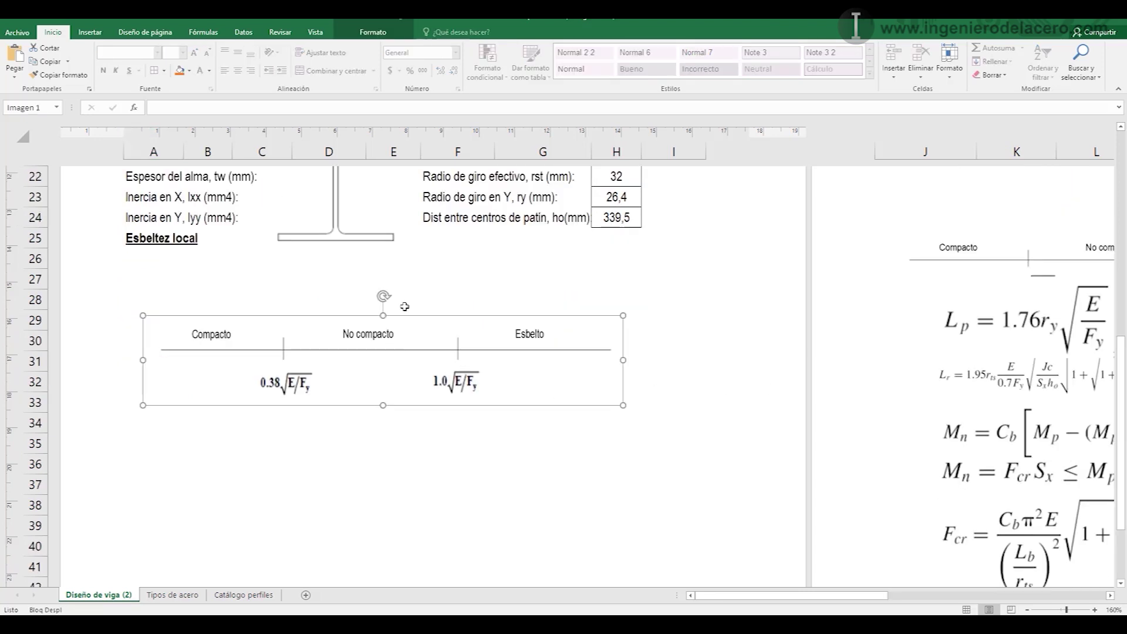
left_click_drag(303, 376, 301, 385)
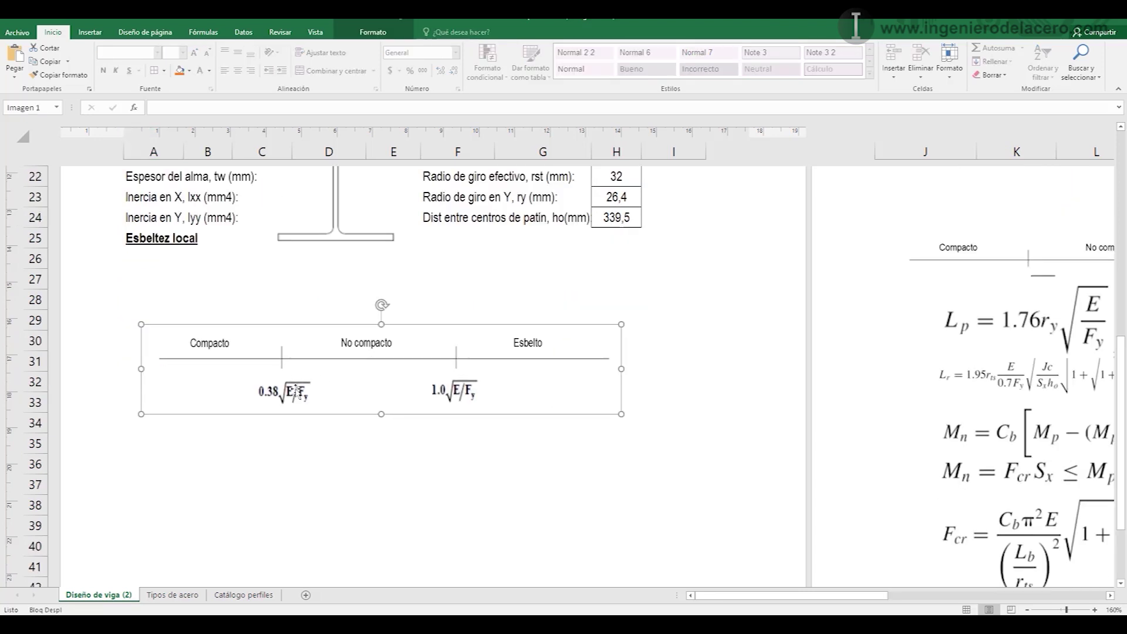
left_click(531, 301)
scroll(460, 331, "up", 1)
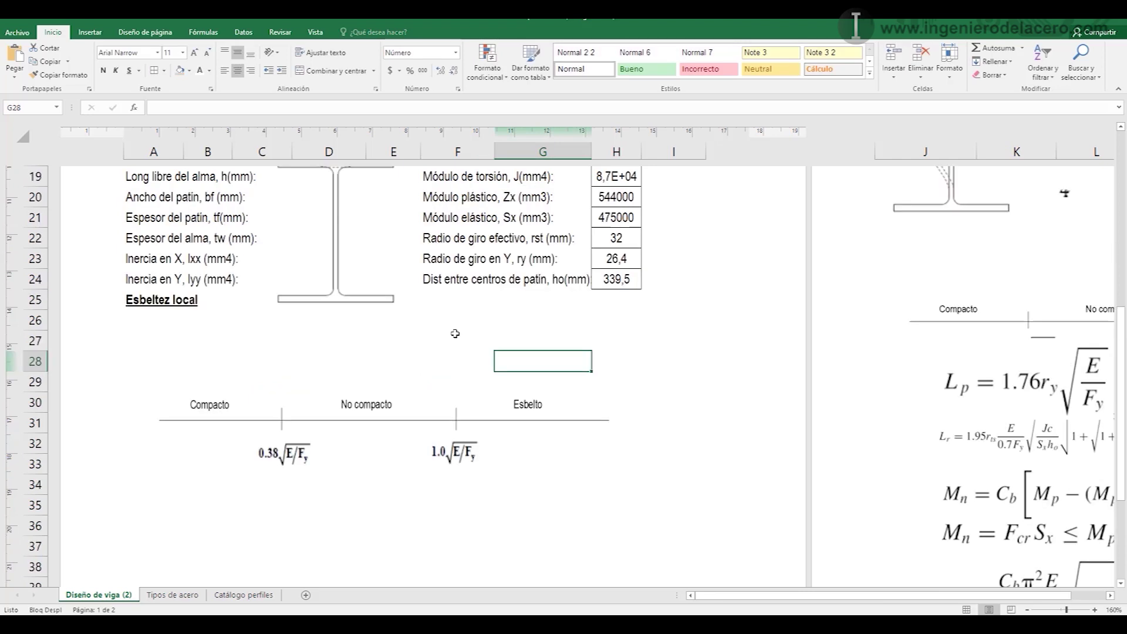
scroll(455, 333, "up", 1)
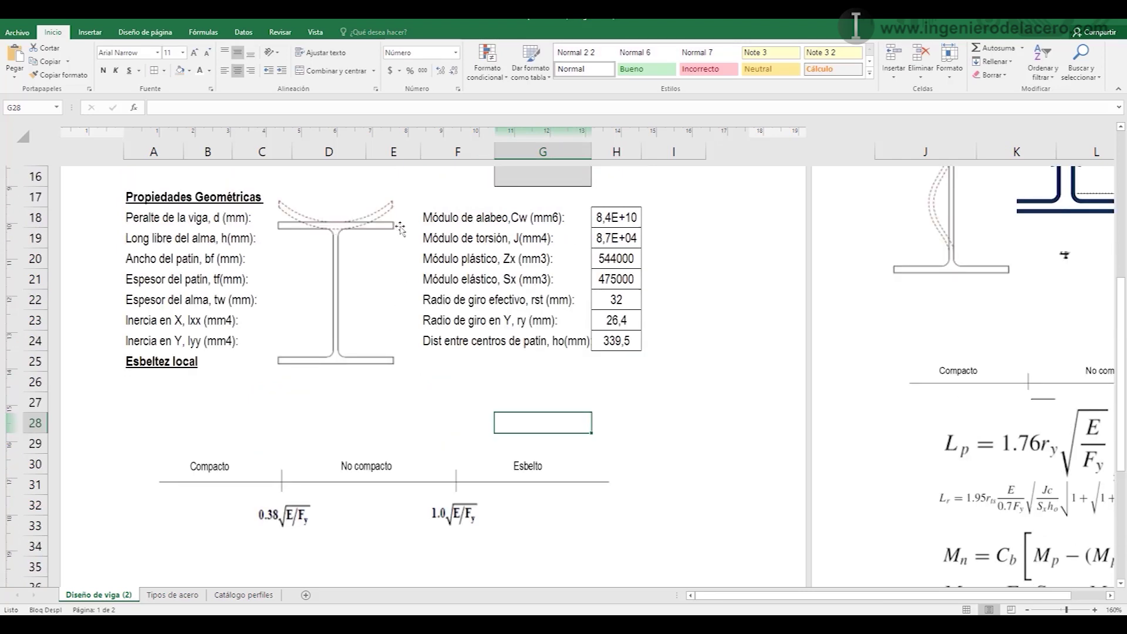
scroll(438, 370, "down", 1)
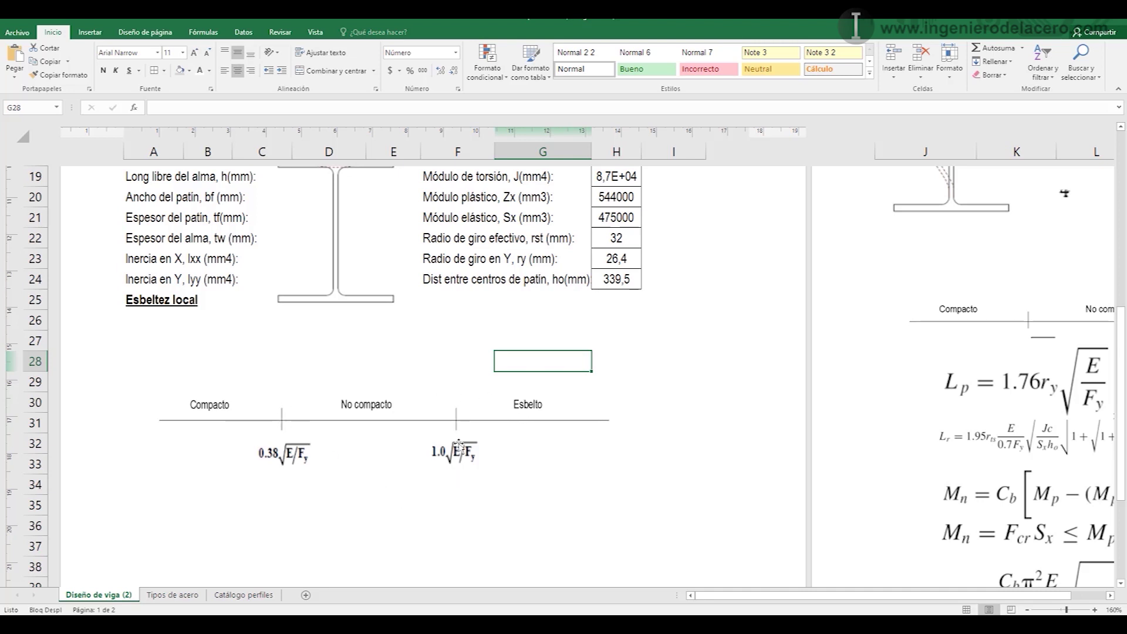
- Enter the label "Limite inferior de esbeltez en el patín:" in A26 and the formula =0,38*RAIZ(Es/Fy) in G26
left_click(169, 319)
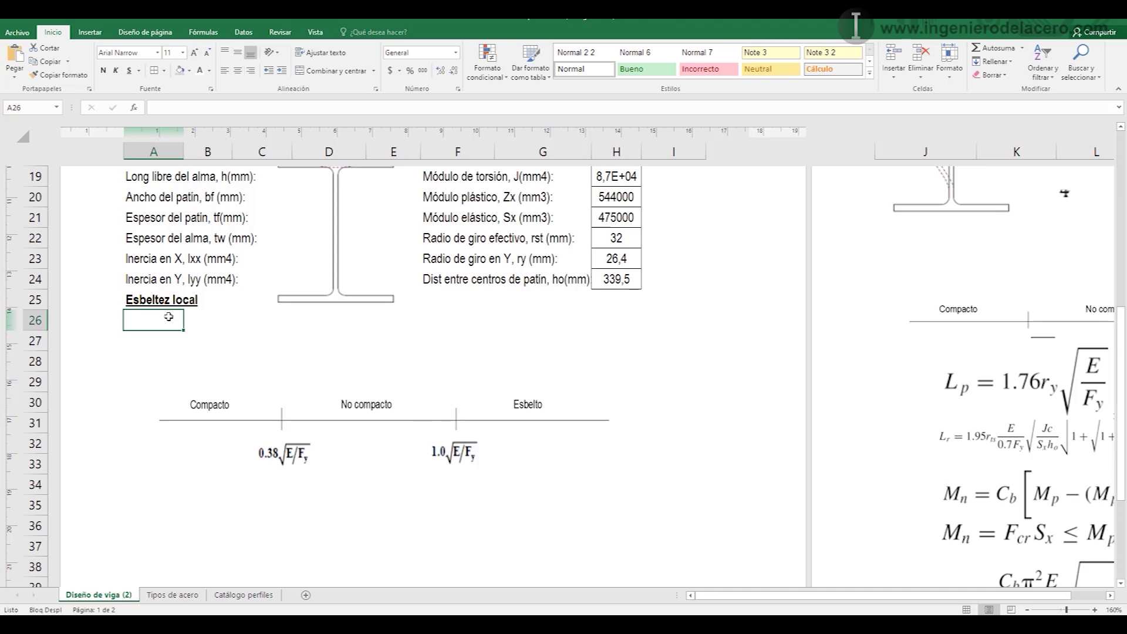
type("Limite inferior de esbeltez en el patín:")
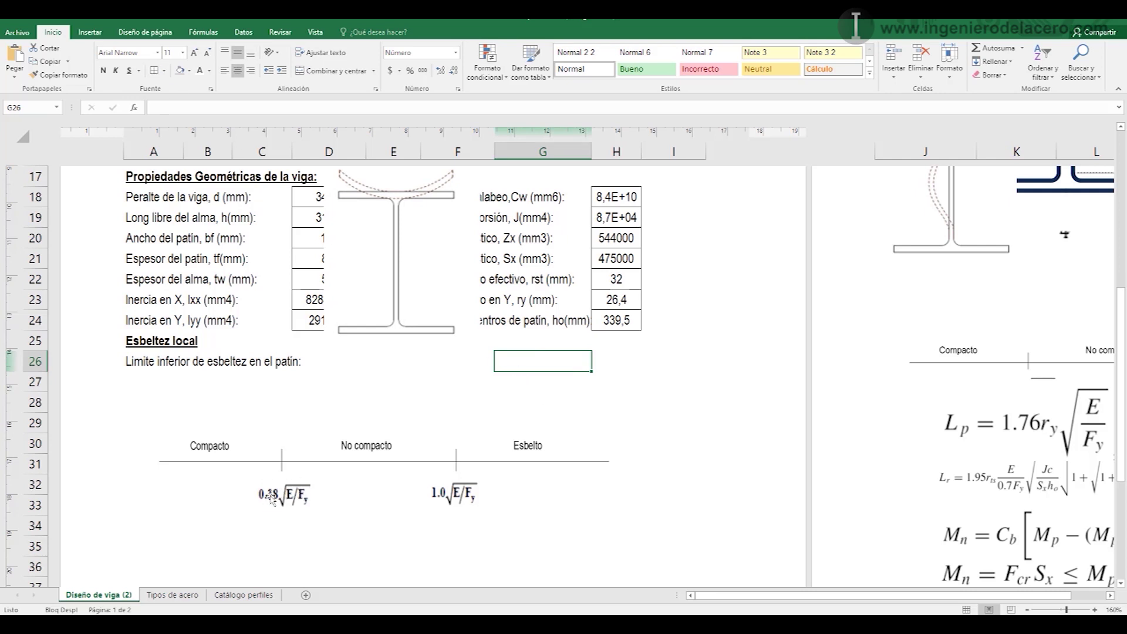
type("=")
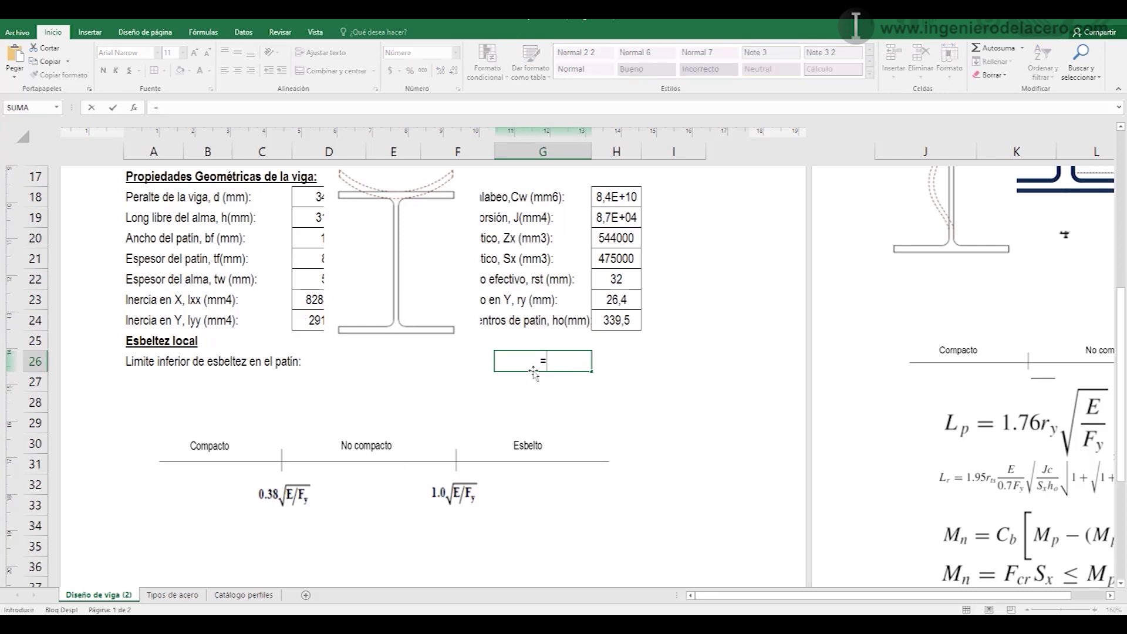
type("0,")
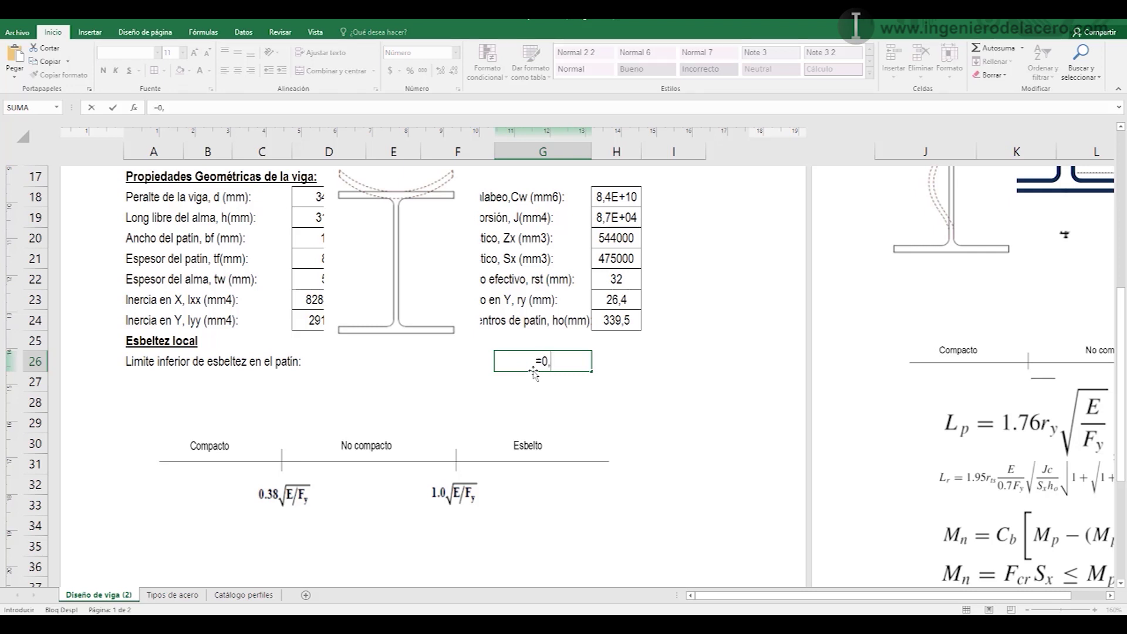
type("38*rai")
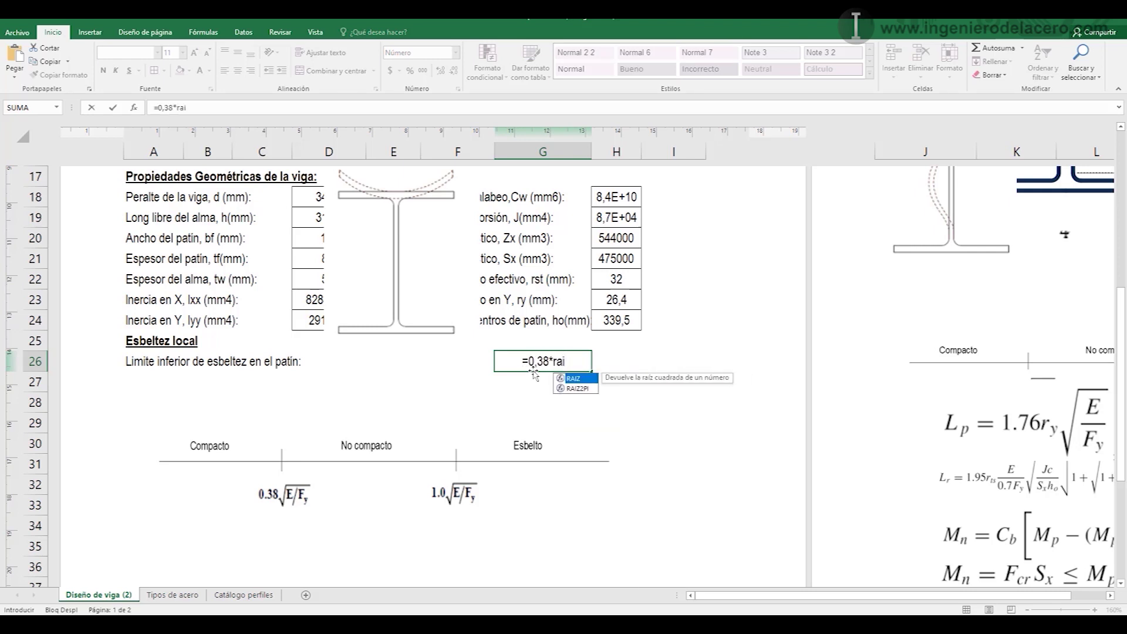
key("Tab")
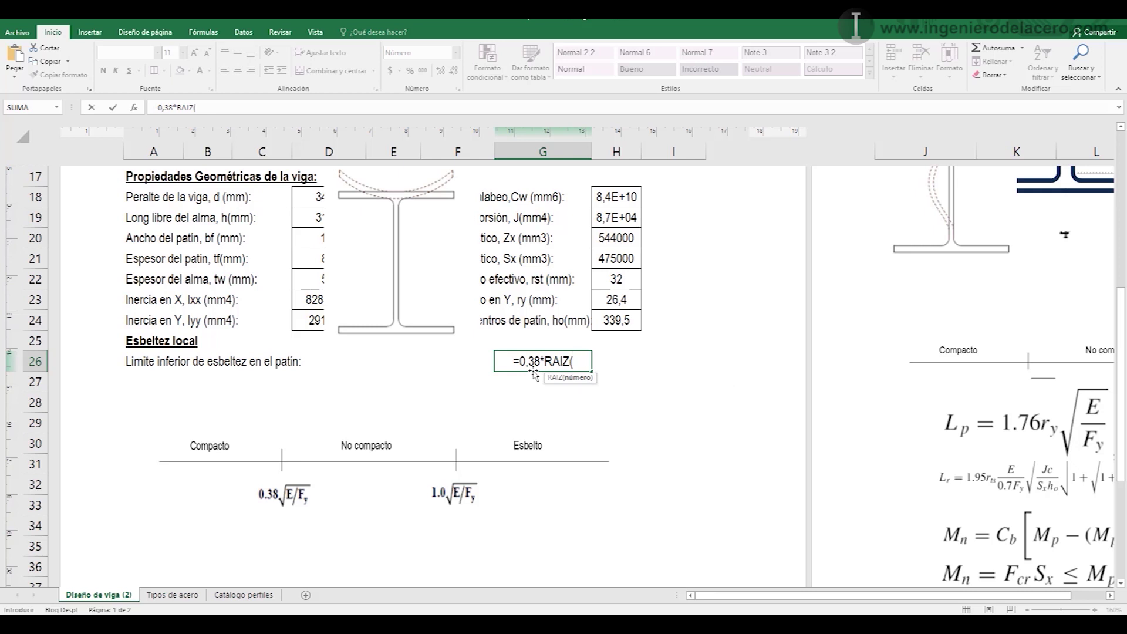
type("es")
key("Tab")
type("/fy")
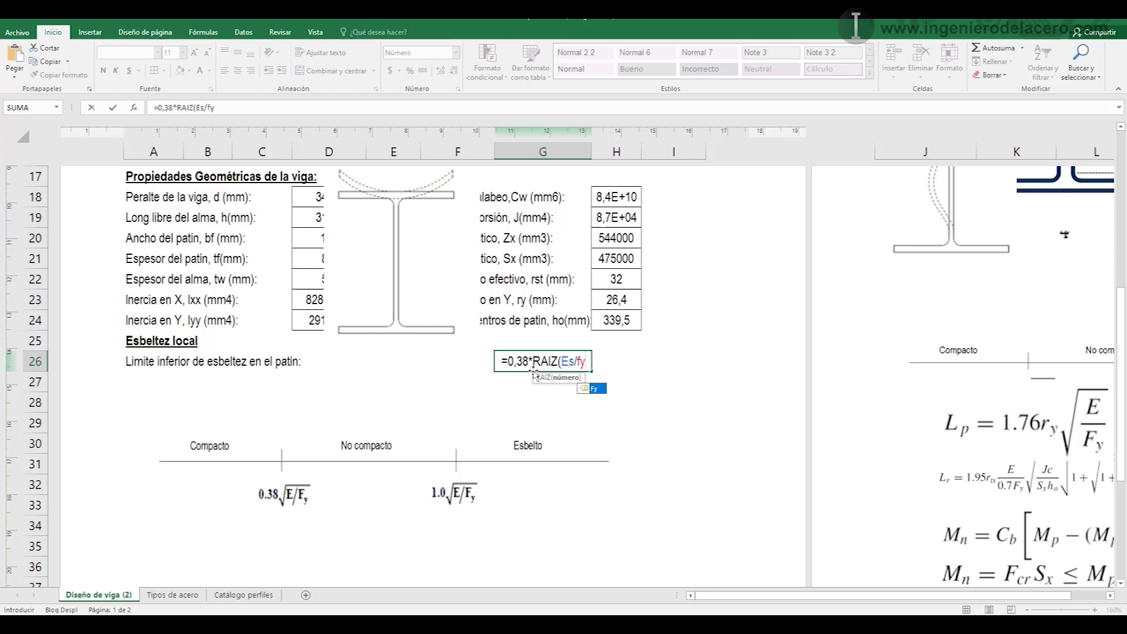
key("Tab")
type(")")
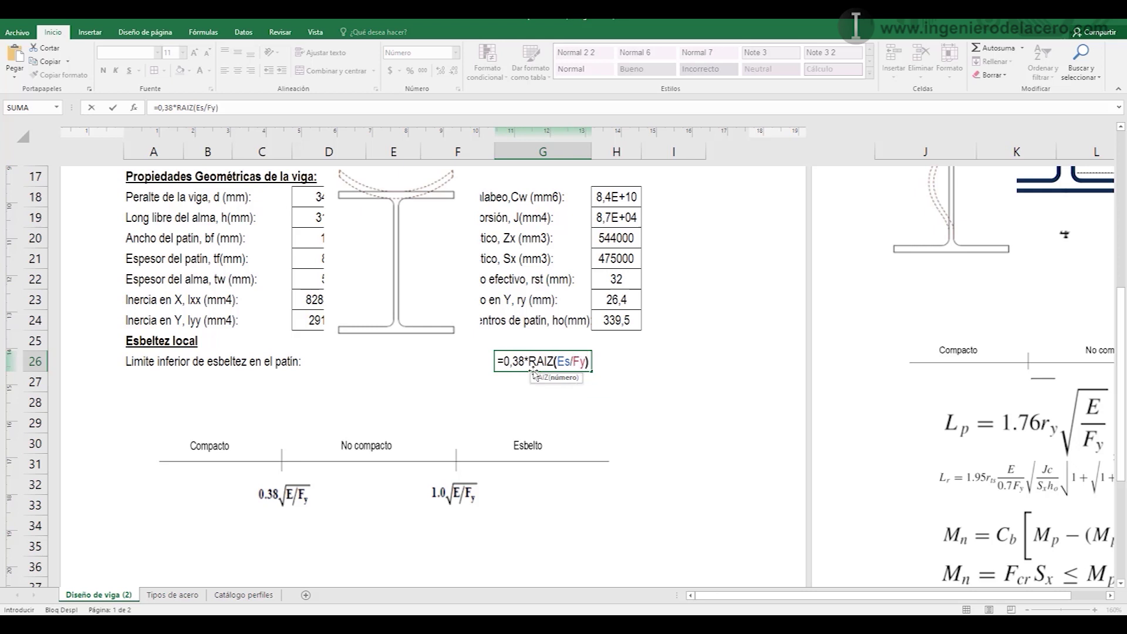
key("Return")
key("Up")
- Copy the A26 label down to A27 and change it to "Limite superior de esbeltez en el patín:"
left_click(172, 367)
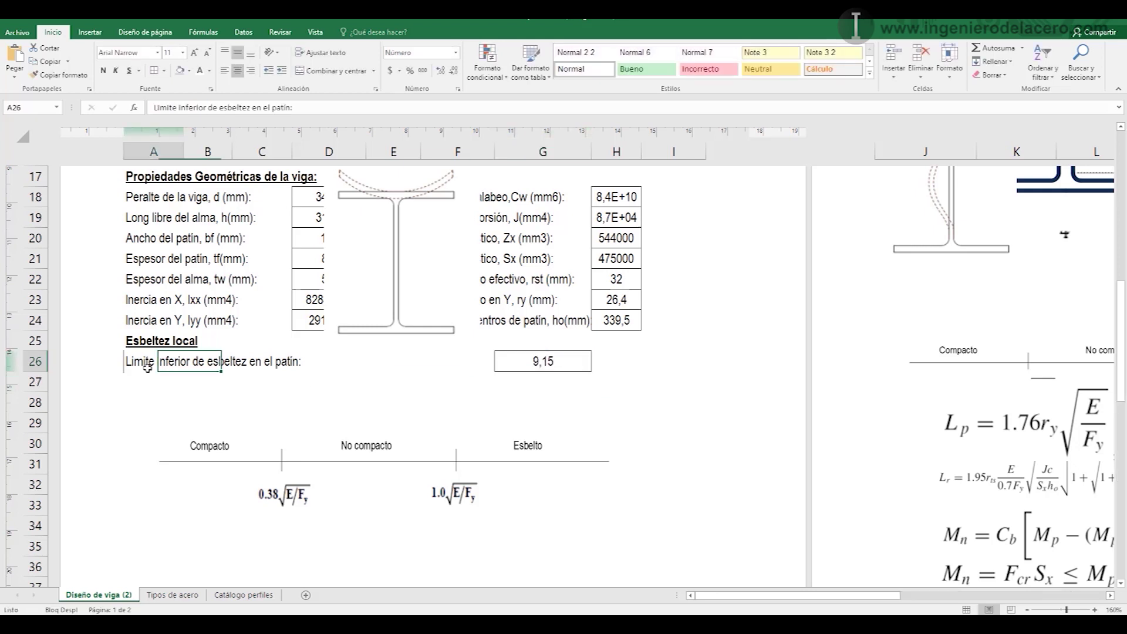
left_click(183, 382)
left_click(176, 365)
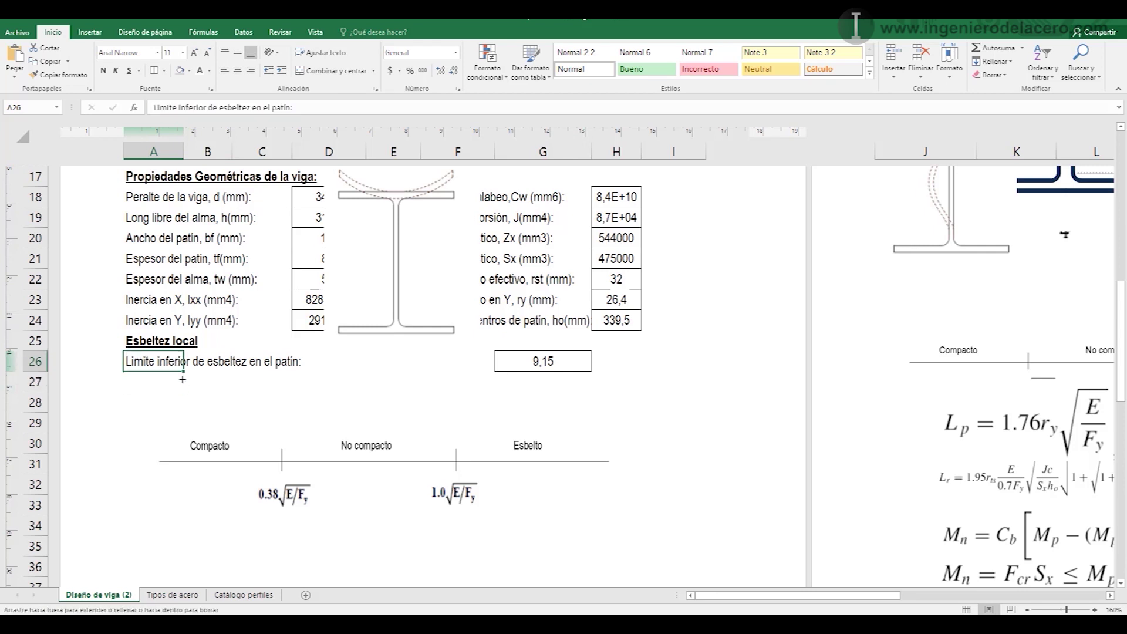
left_click_drag(183, 382, 190, 382)
left_click(183, 385)
double_click(183, 381)
type("superior de esbeltez en el patín:")
left_click(247, 402)
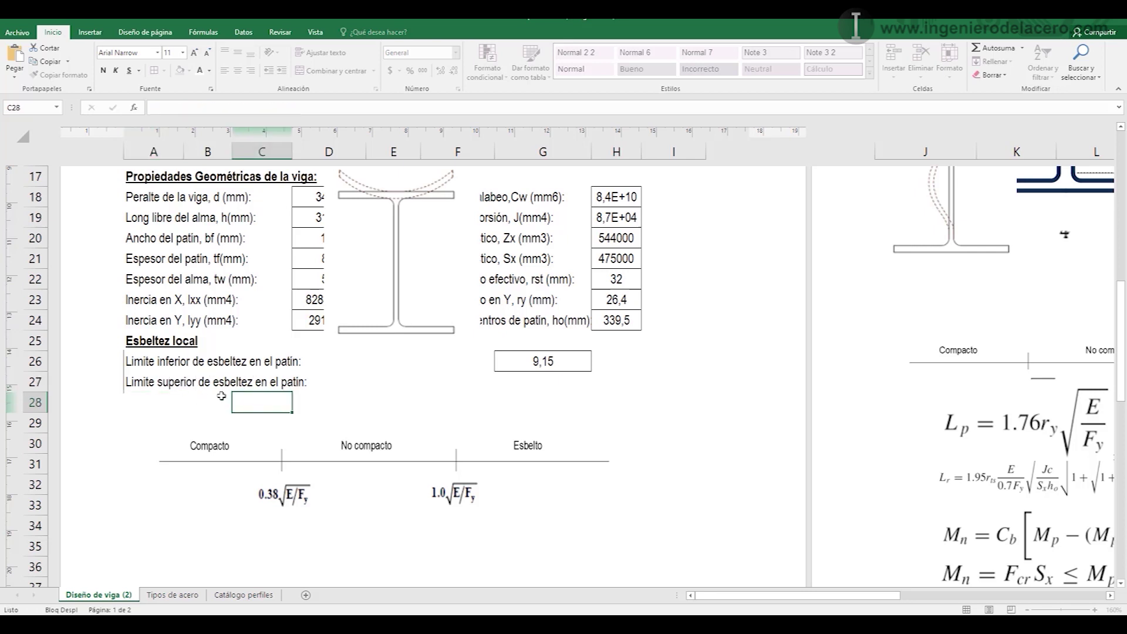
- Copy the lower limit formula from G26 to G27 and change its coefficient to 1, giving =1*RAIZ(Es/Fy)
left_click(543, 361)
left_click_drag(591, 371, 504, 382)
double_click(561, 379)
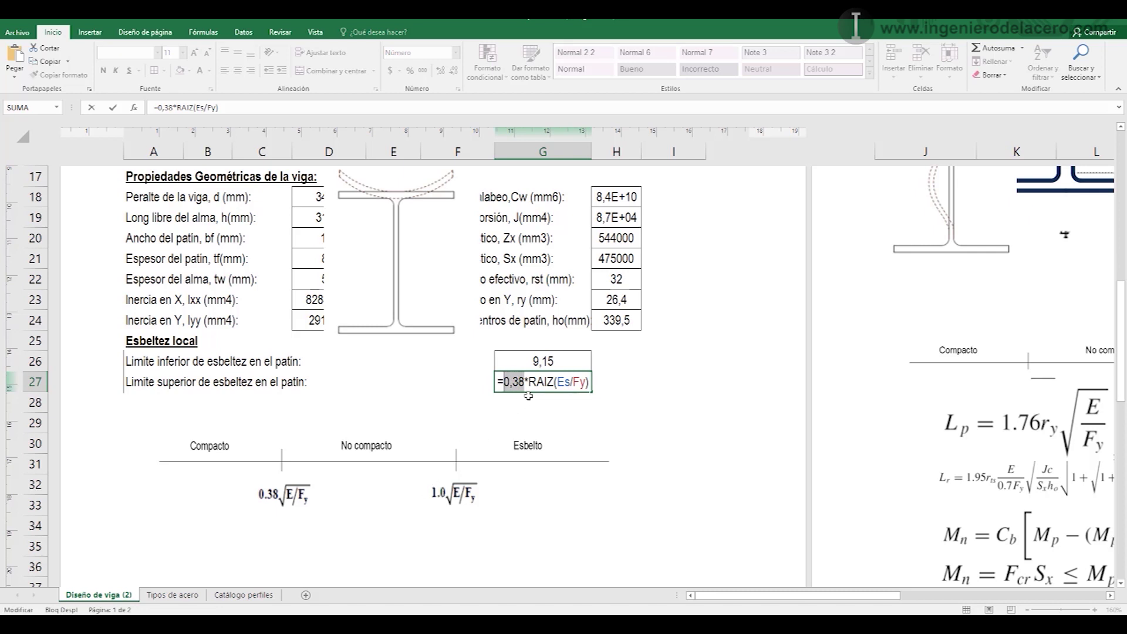
type("1")
key("Return")
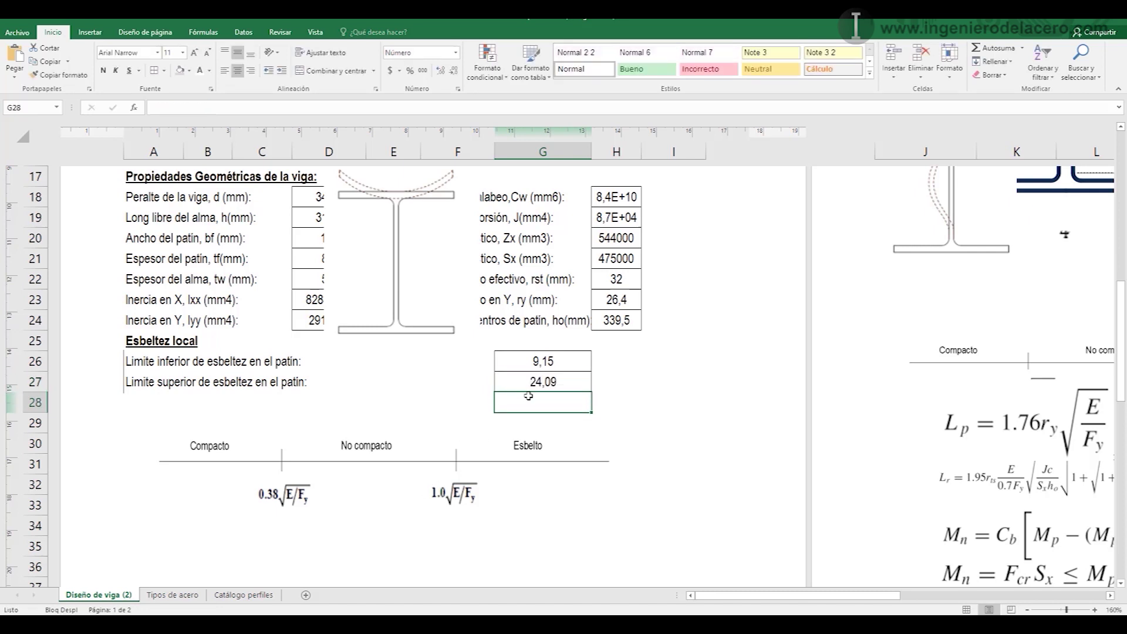
left_click(548, 383)
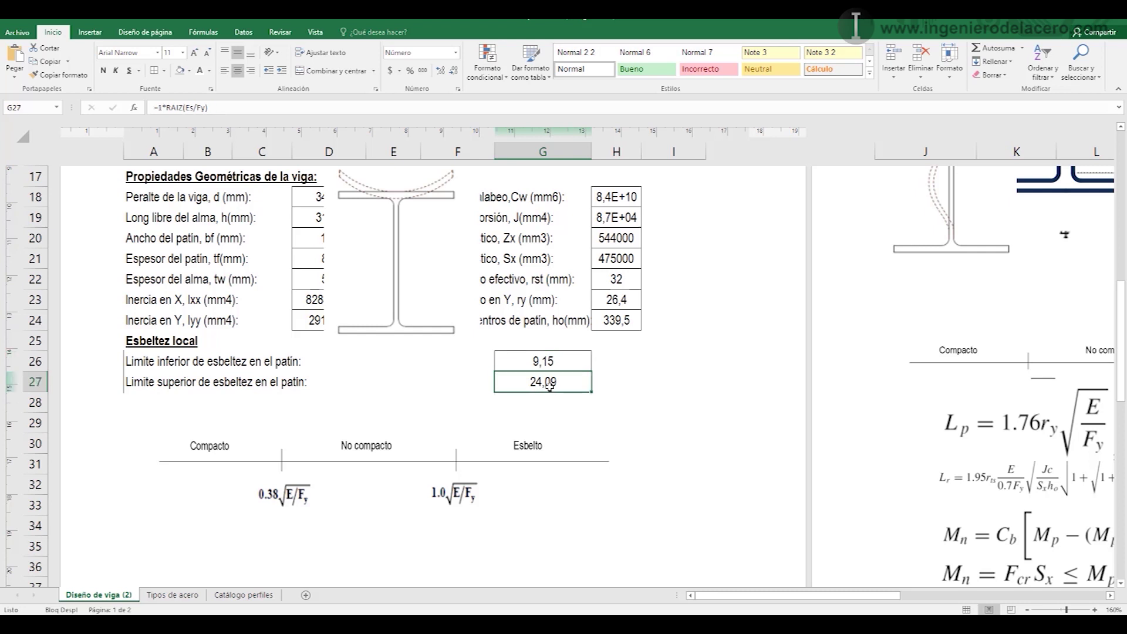
- Enter the label "Limite de esbeltez en el patín:" in A28
left_click(139, 398)
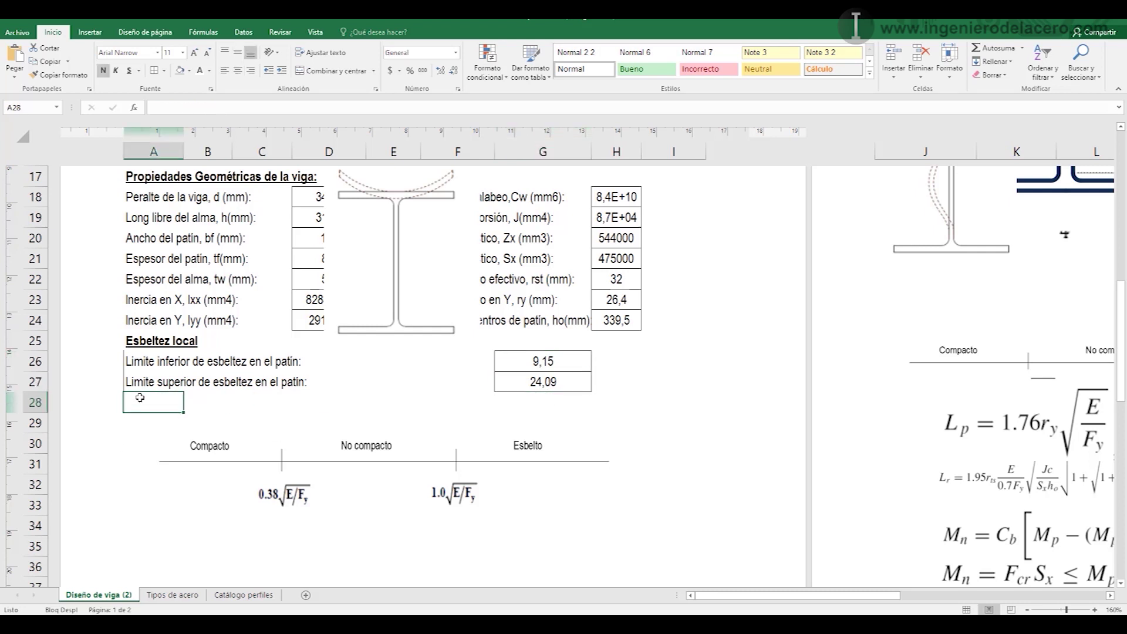
type("Limite de esbeltez del")
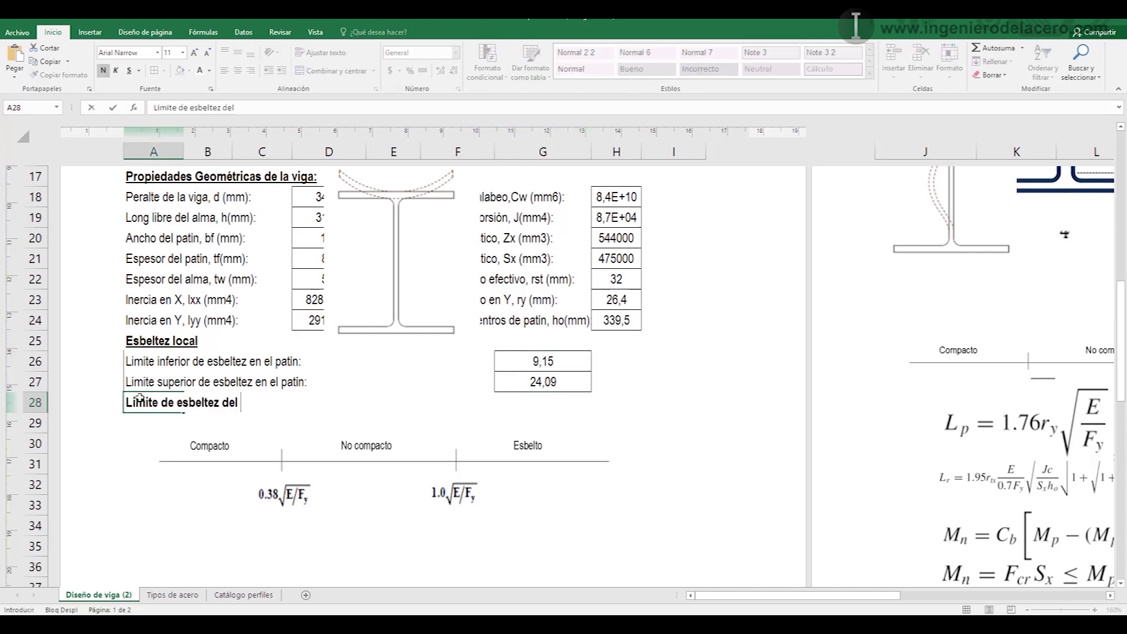
key("BackSpace")
type("en el patín:")
- Outline G28 with a thick border and enter =bf/(2*tf) in it for the flange slenderness
left_click(570, 405)
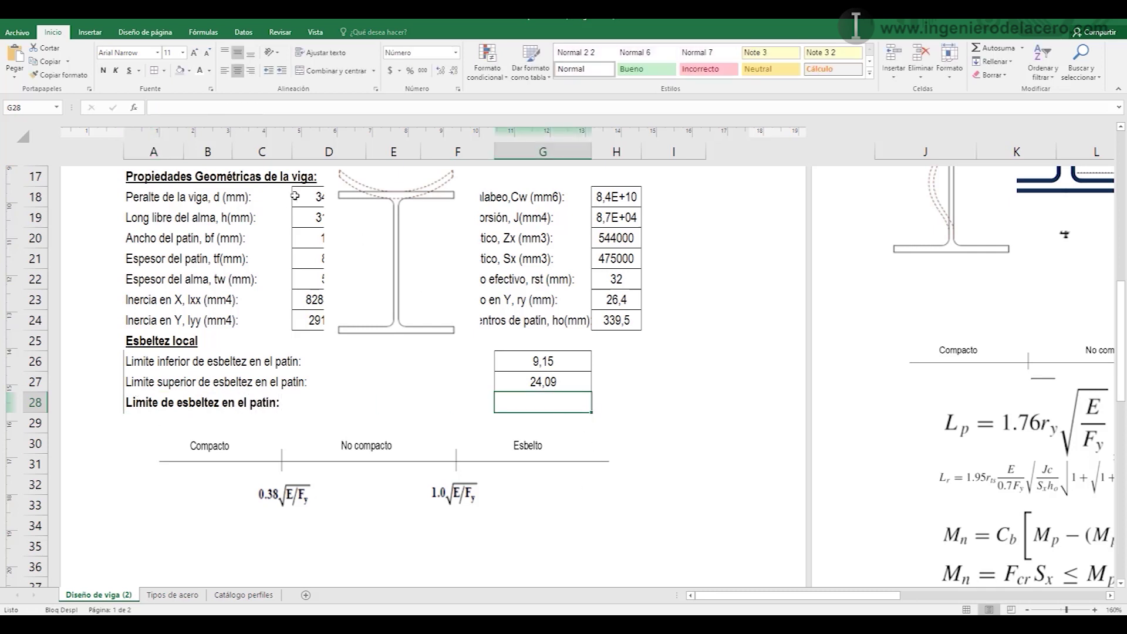
left_click(164, 70)
left_click(179, 199)
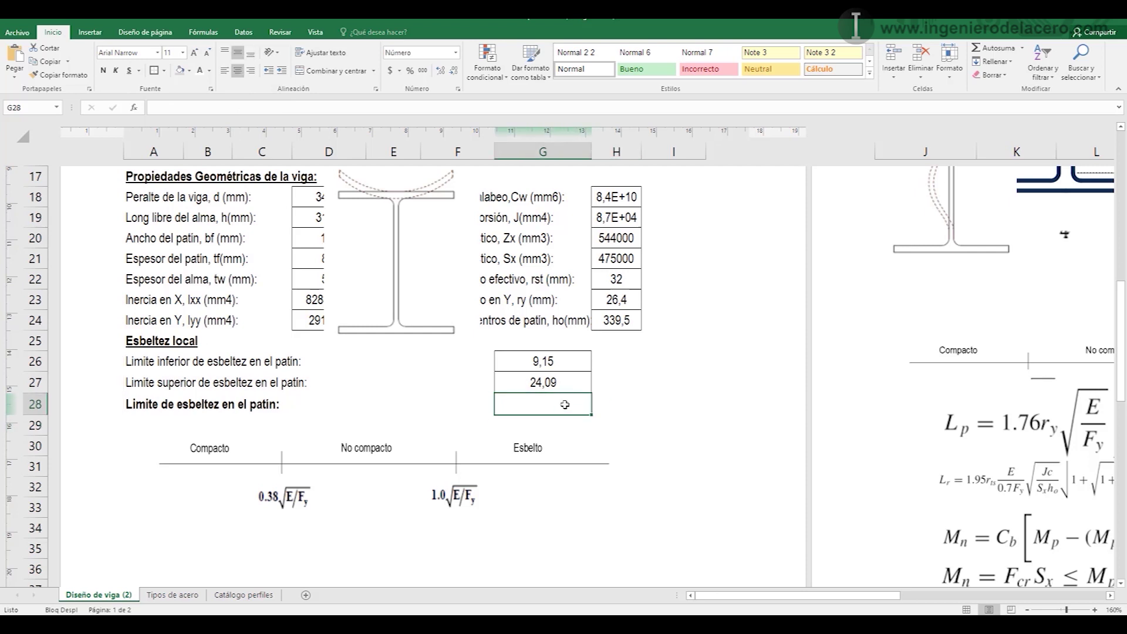
type("=")
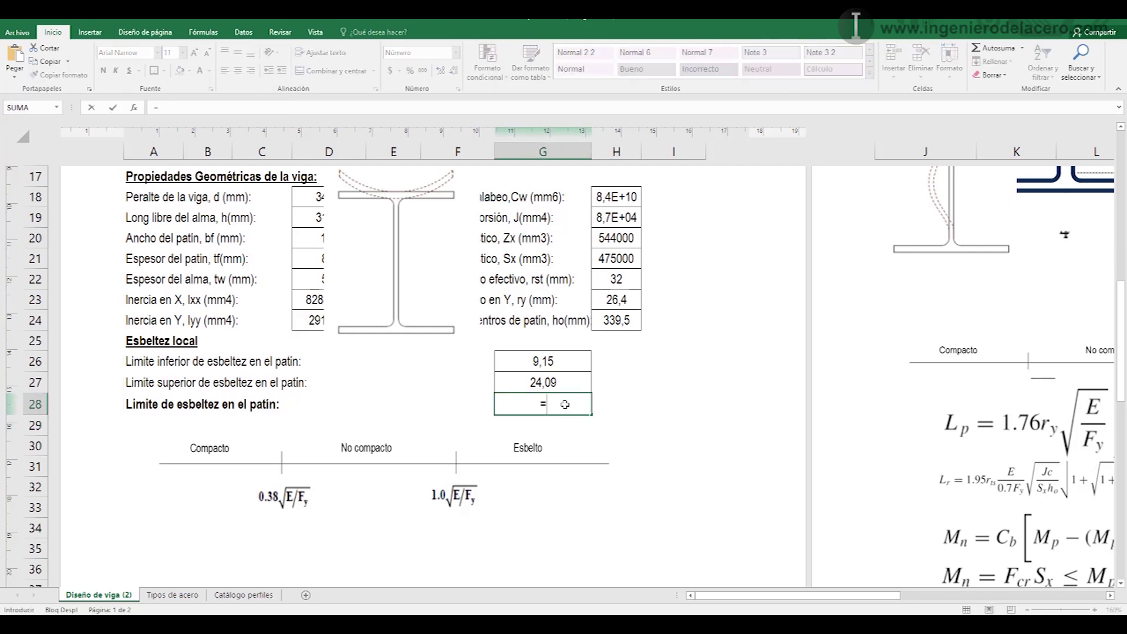
type("bf")
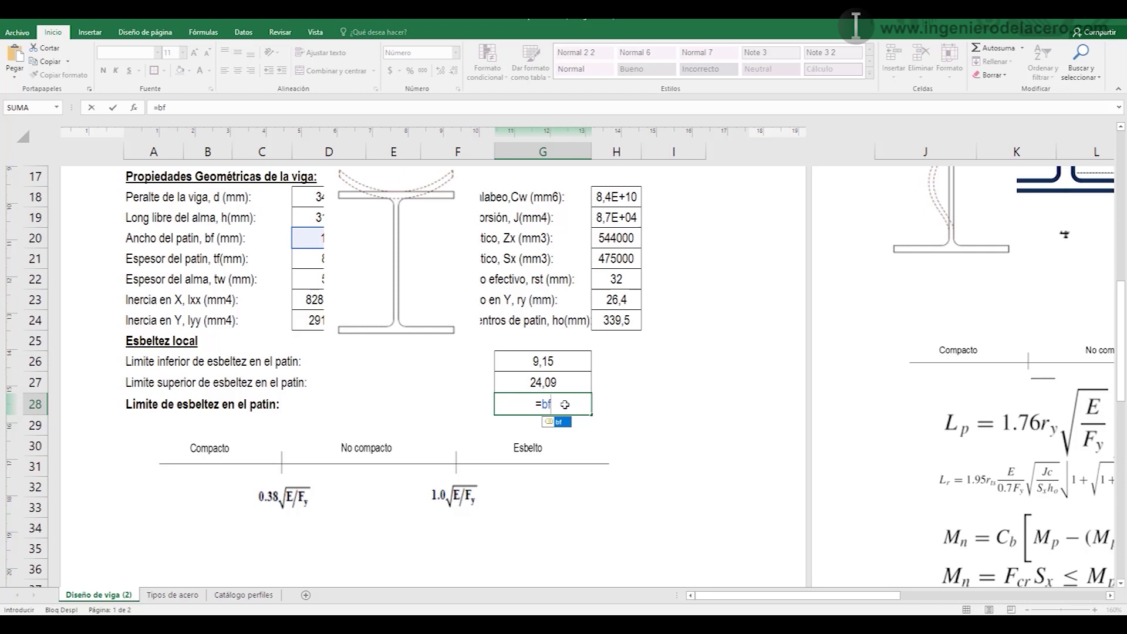
type("/(2*")
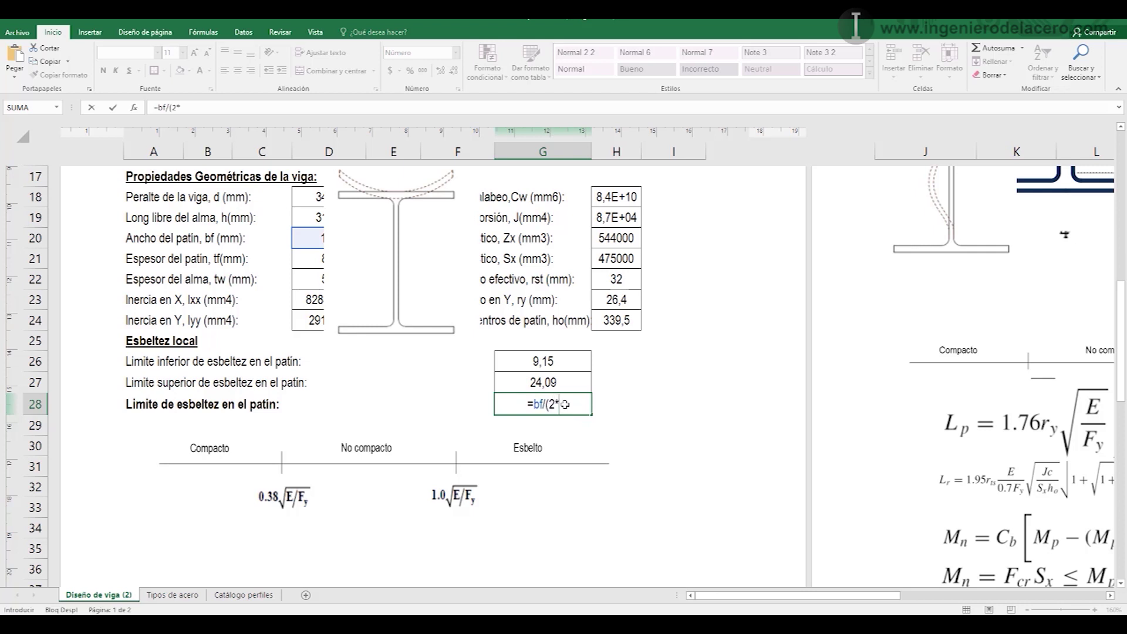
type("tf)")
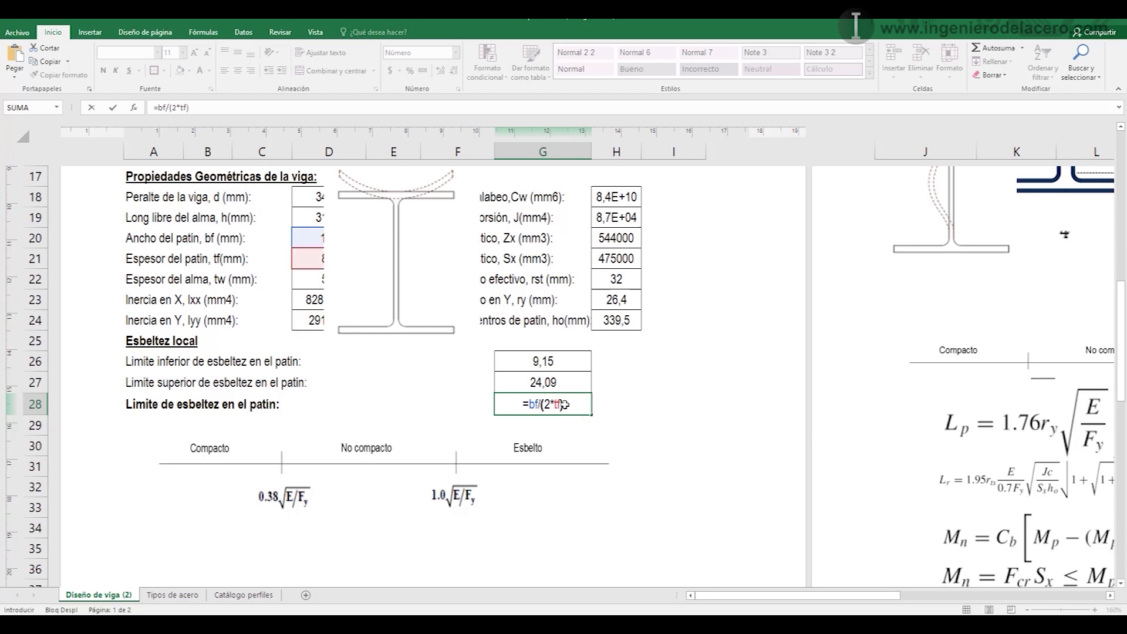
key("Return")
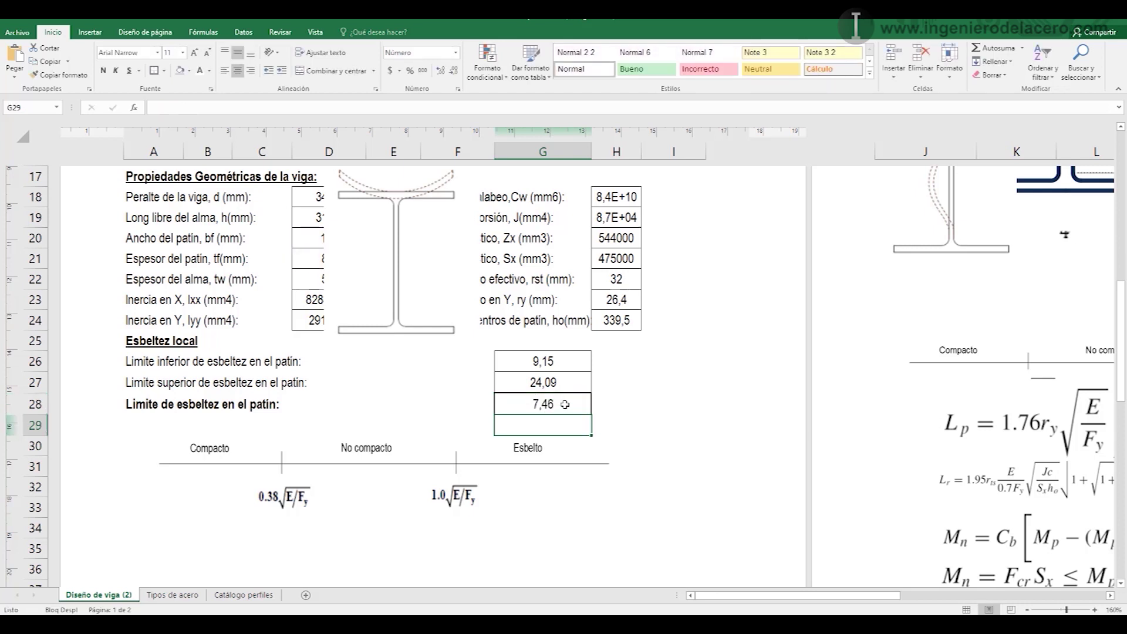
left_click(556, 547)
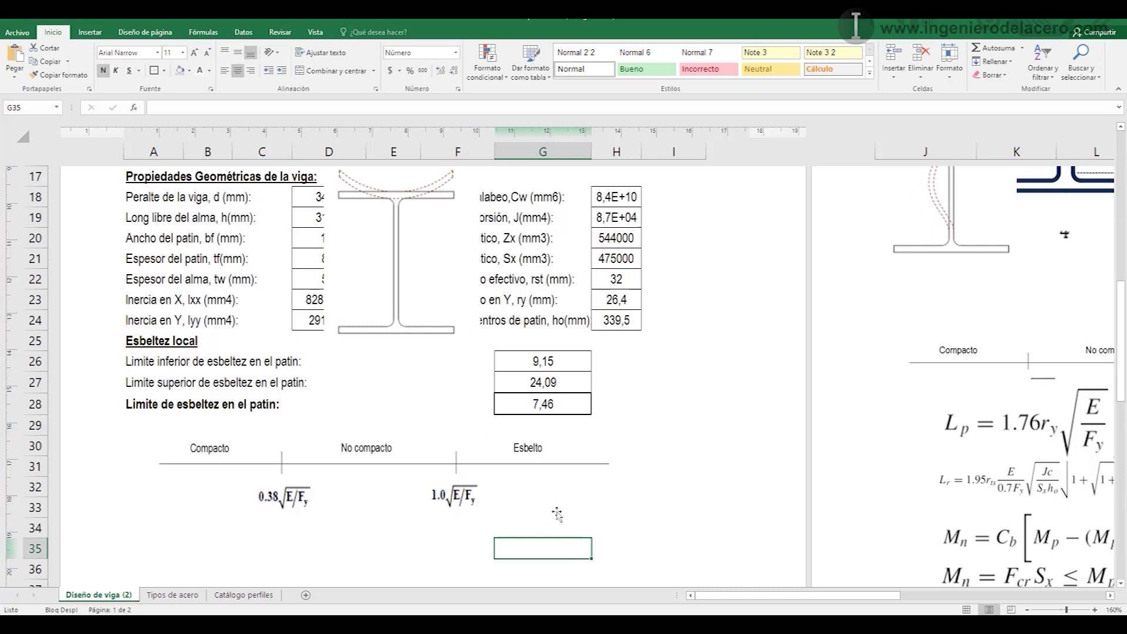
left_click(566, 409)
- Begin an SI formula in H28 that returns "Compacto" when G28 is less than G26
scroll(587, 423, "down", 1)
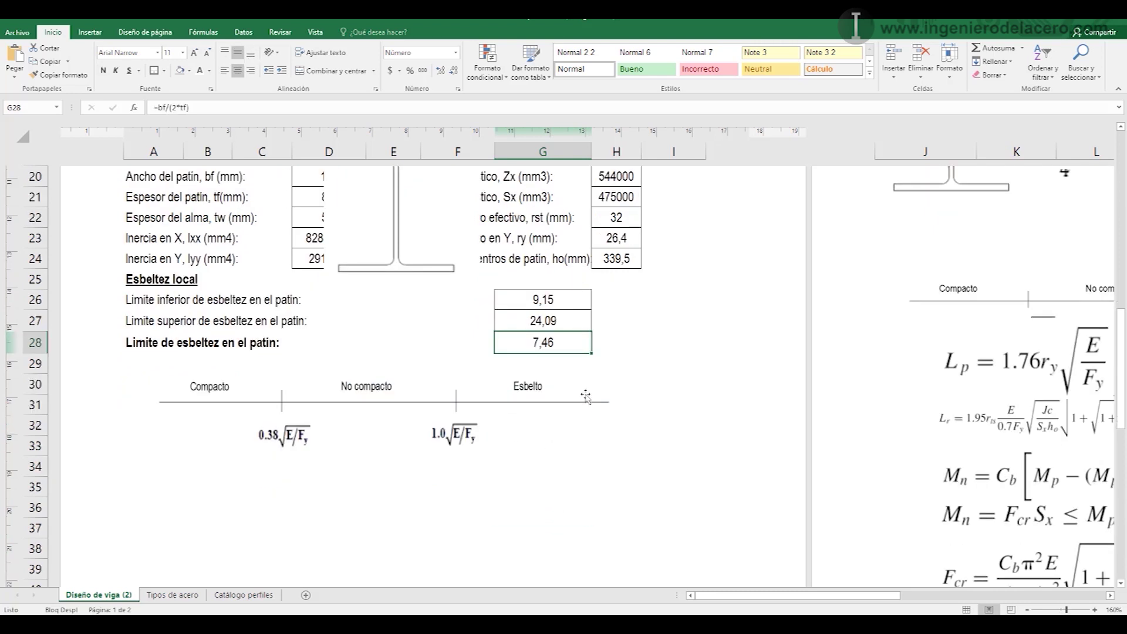
left_click(600, 345)
left_click(558, 344)
left_click(637, 339)
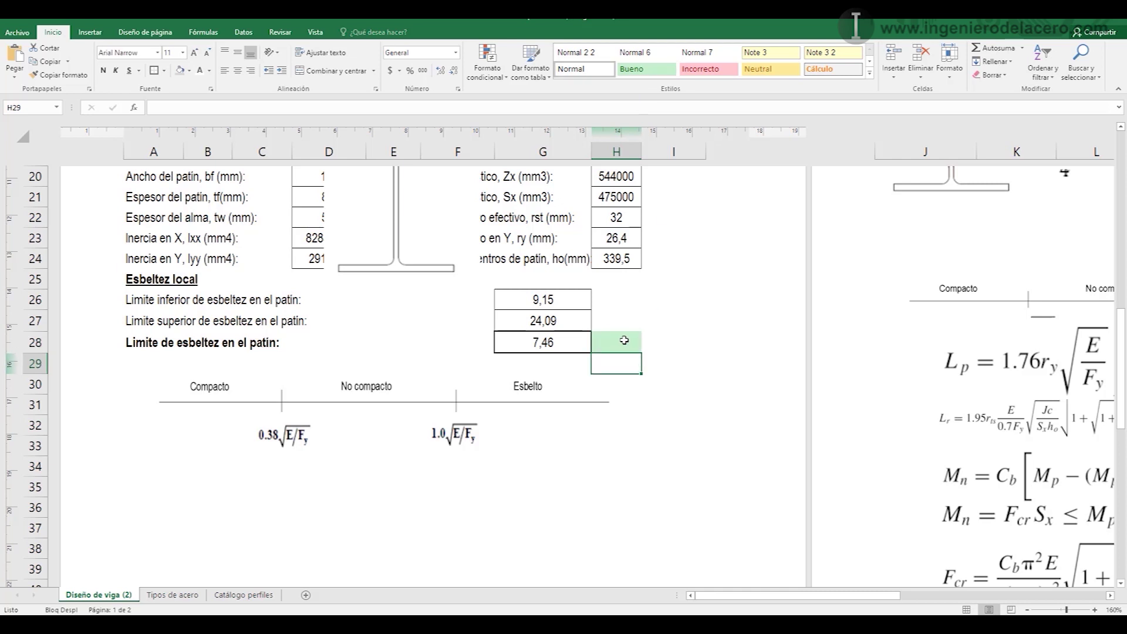
type("=SI(")
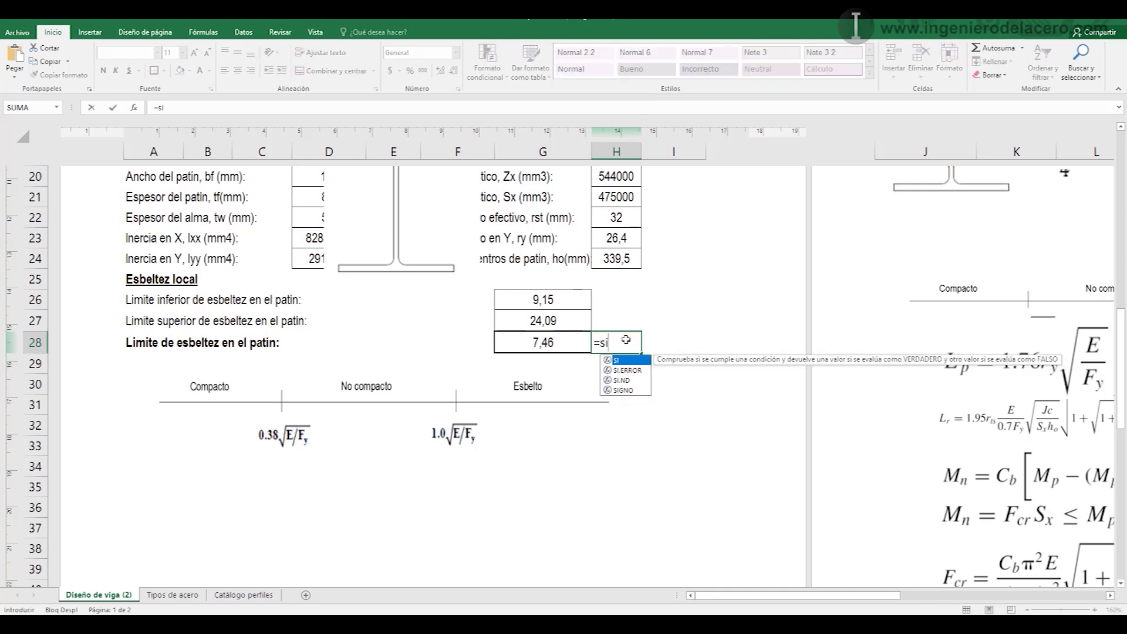
left_click(560, 344)
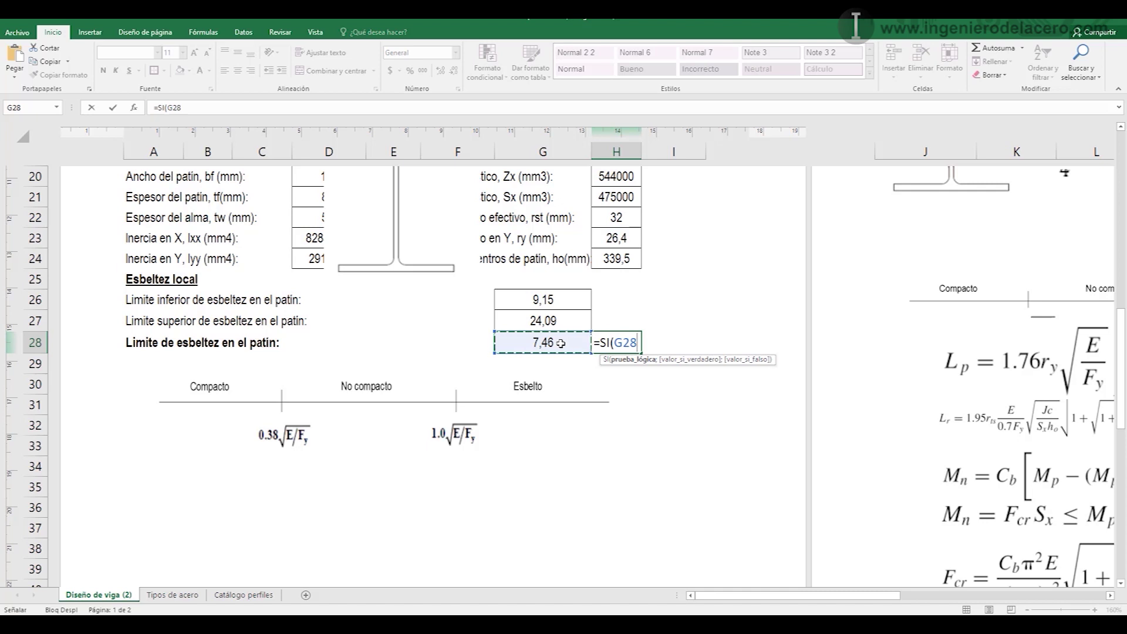
type("<")
left_click(574, 295)
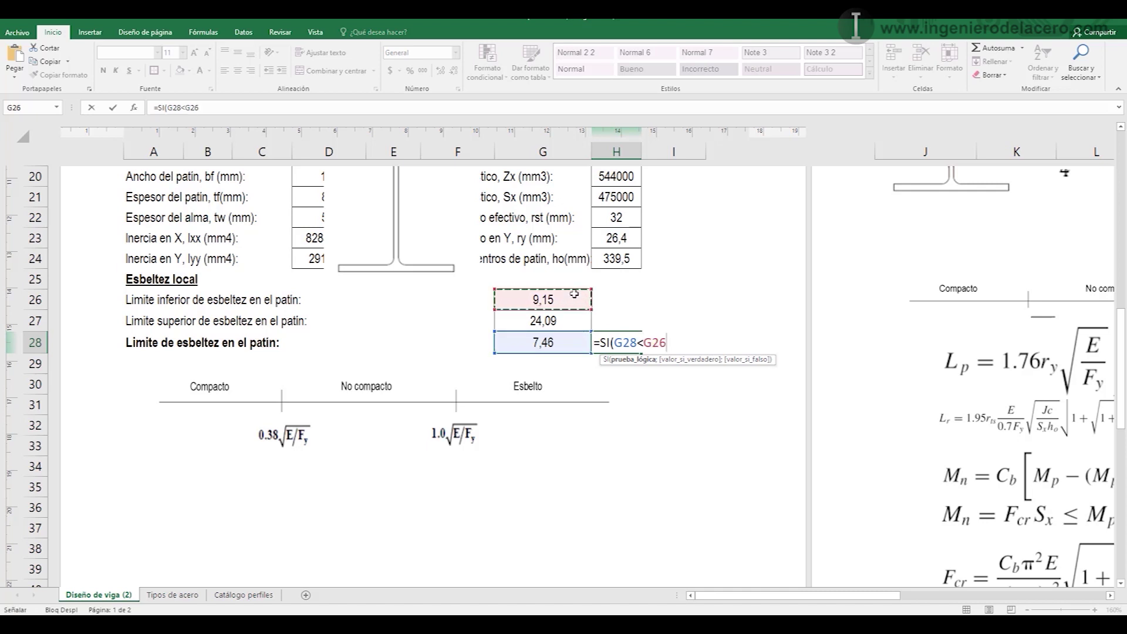
type(";")
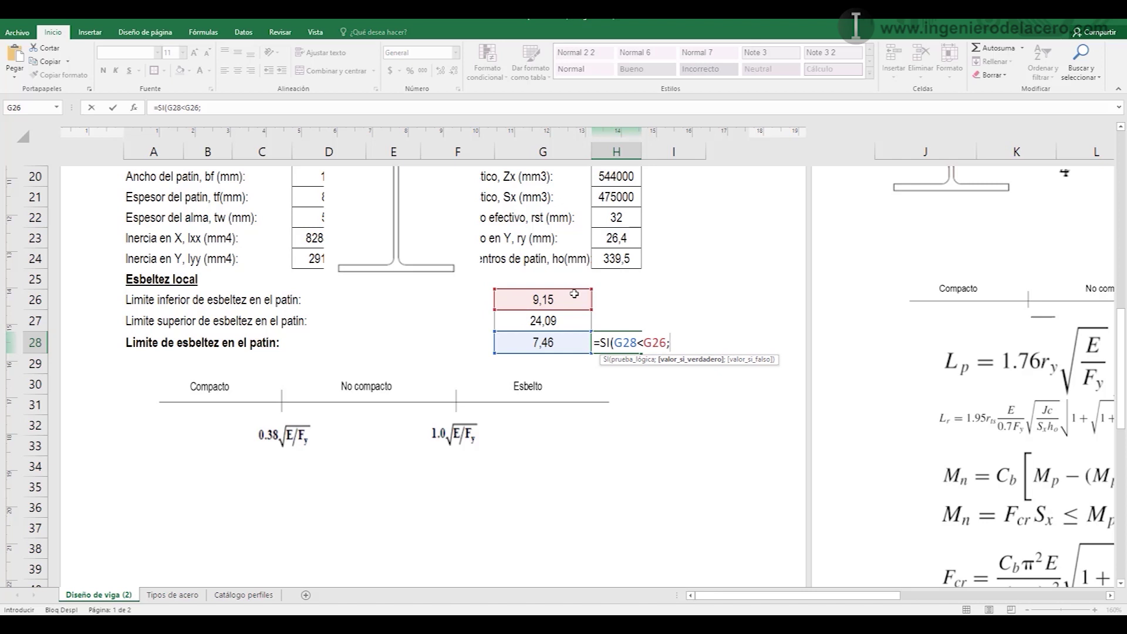
type("\"Com")
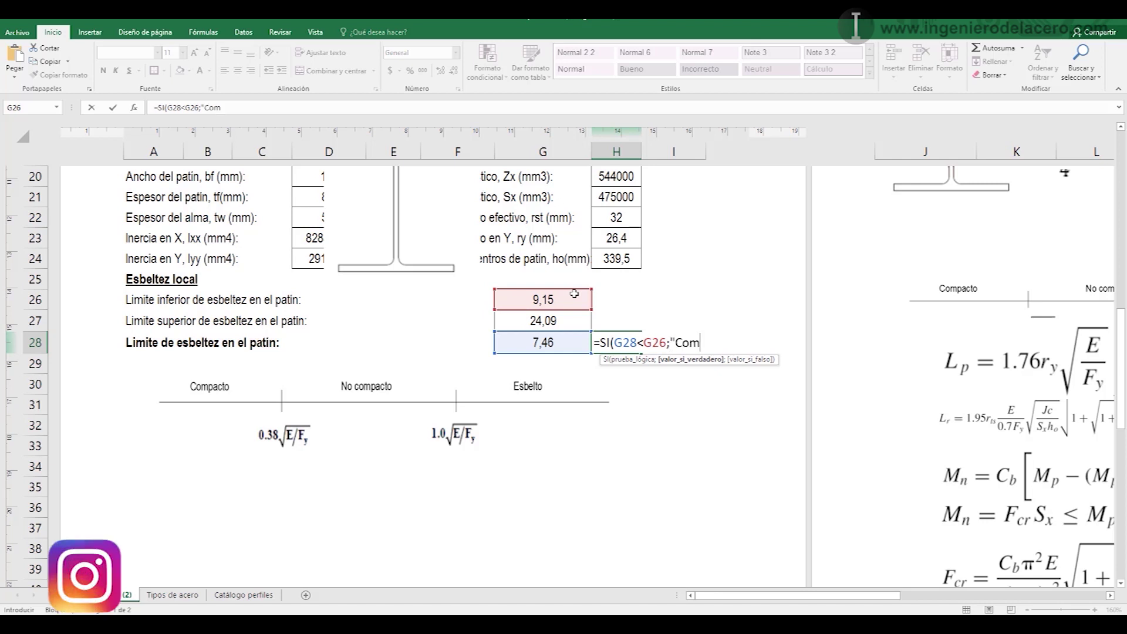
type("pacto\";")
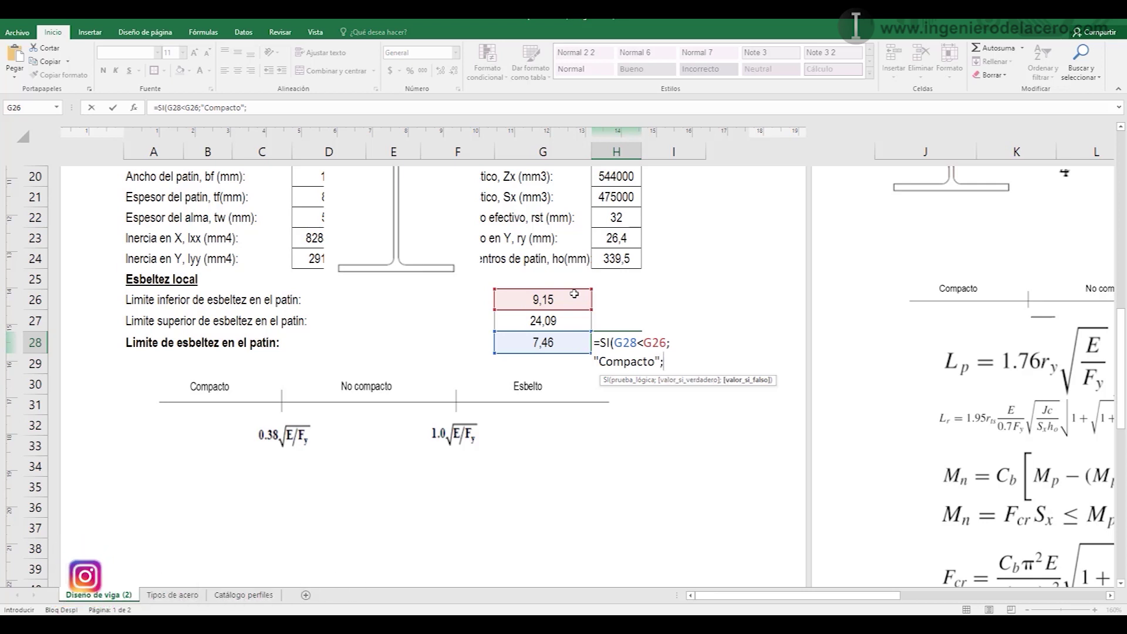
- Nest a second SI in the H28 formula with the condition Y(G28>=G26;G28<G27)
type("s")
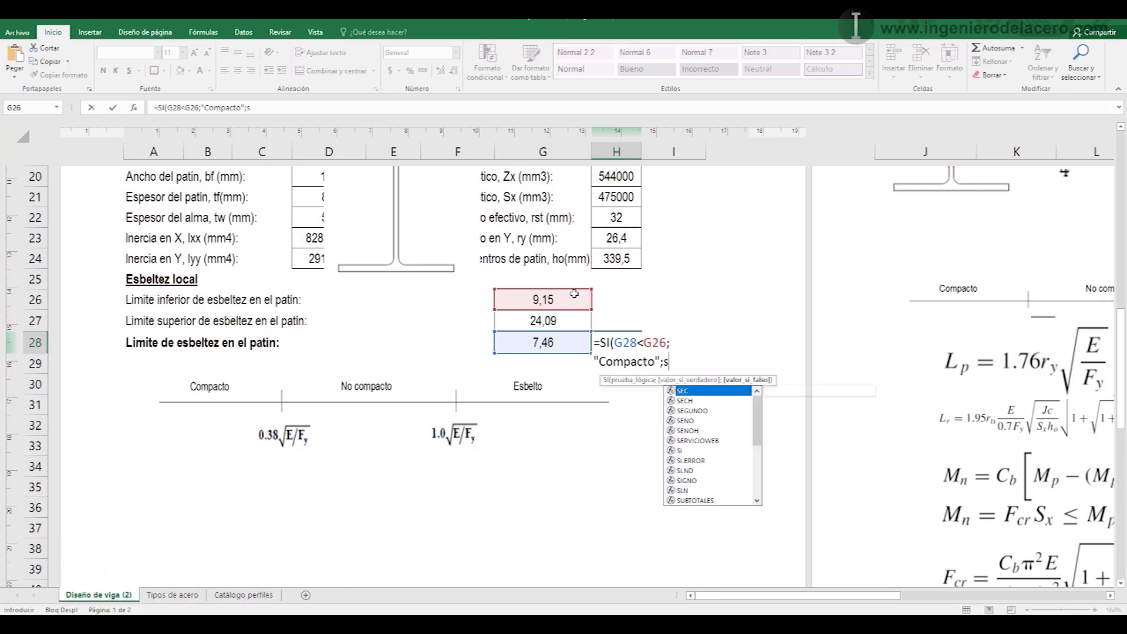
type("i(")
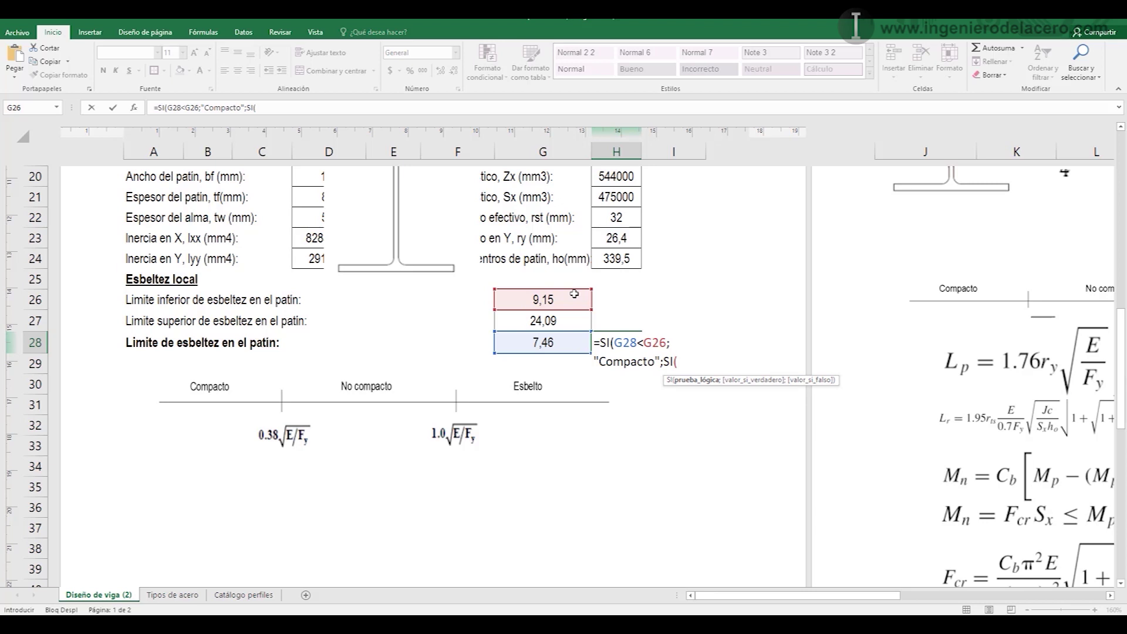
type("y")
key("Tab")
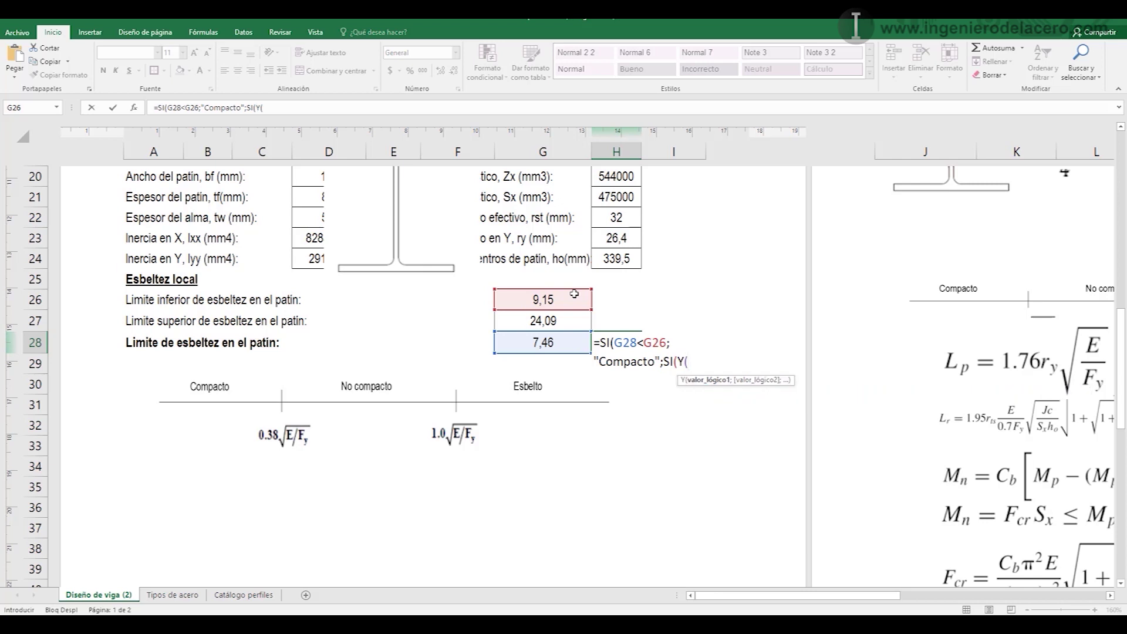
left_click(564, 348)
type(">=")
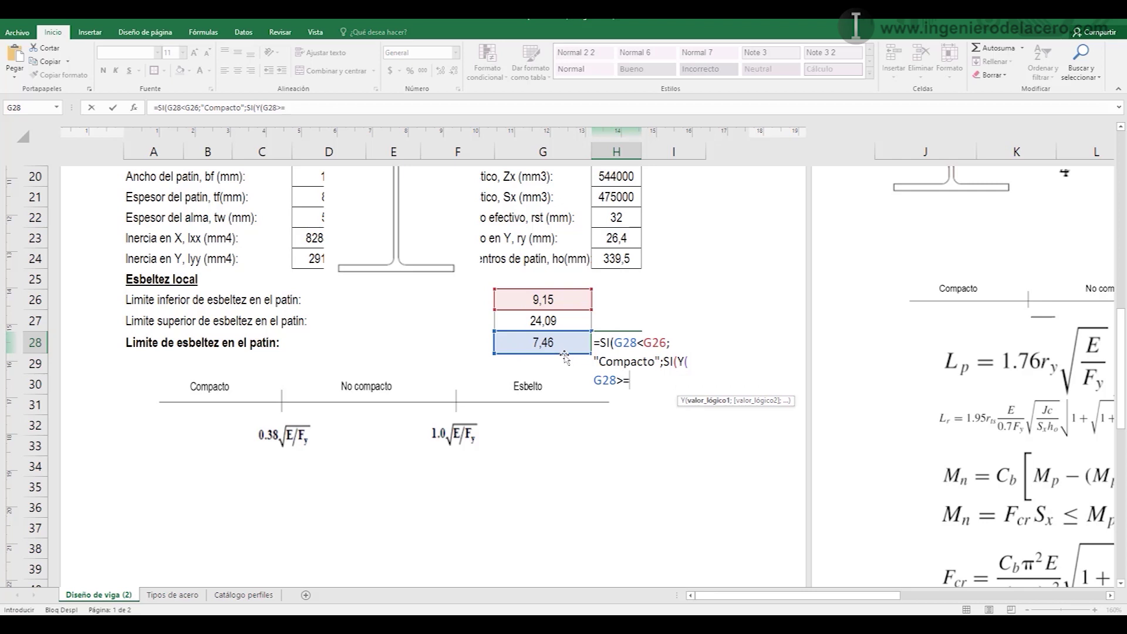
left_click(562, 304)
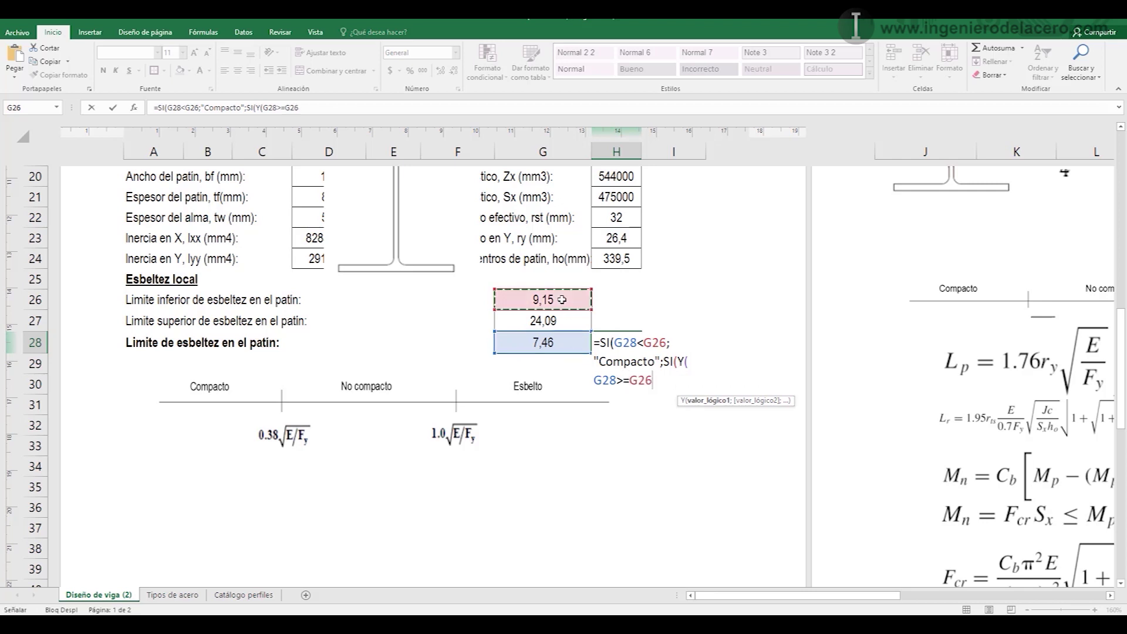
type(";")
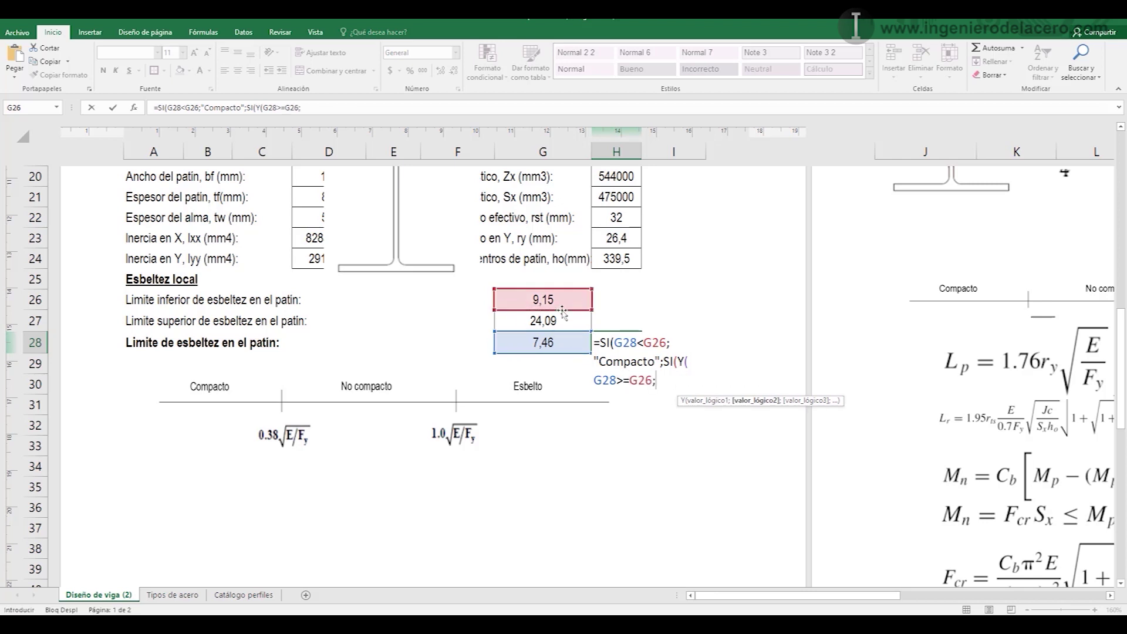
left_click(552, 340)
type("<")
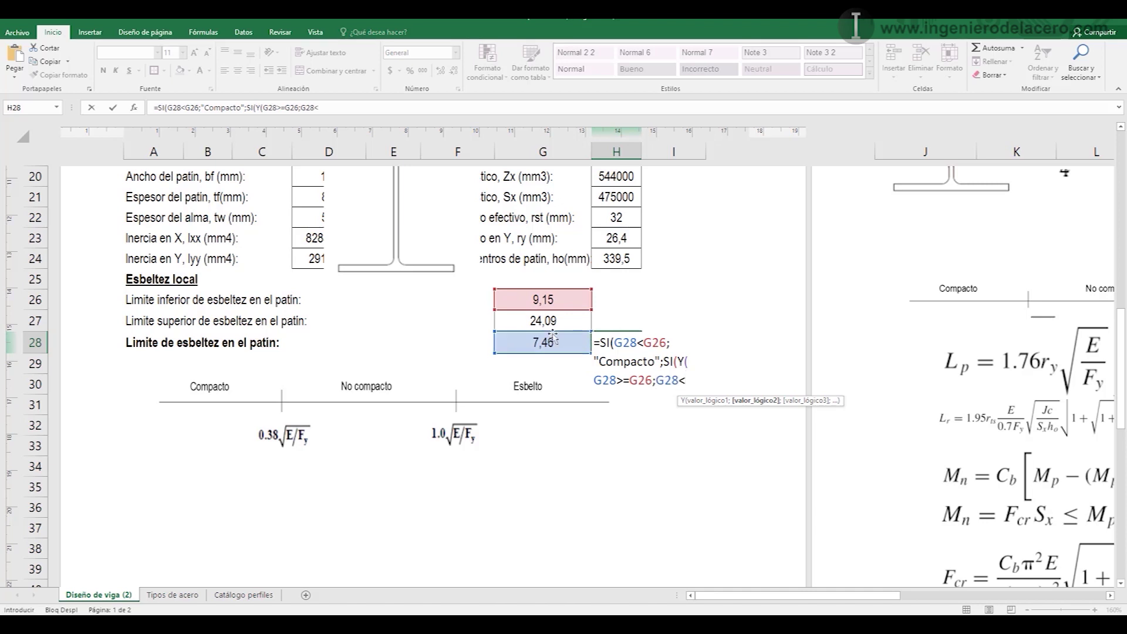
left_click(553, 320)
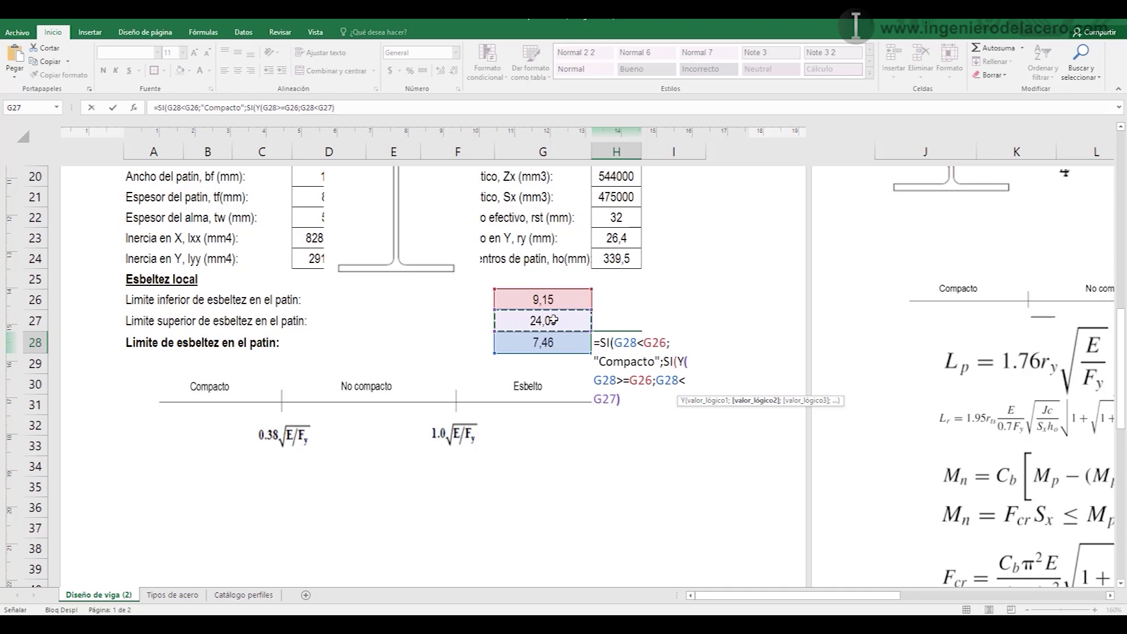
type(")")
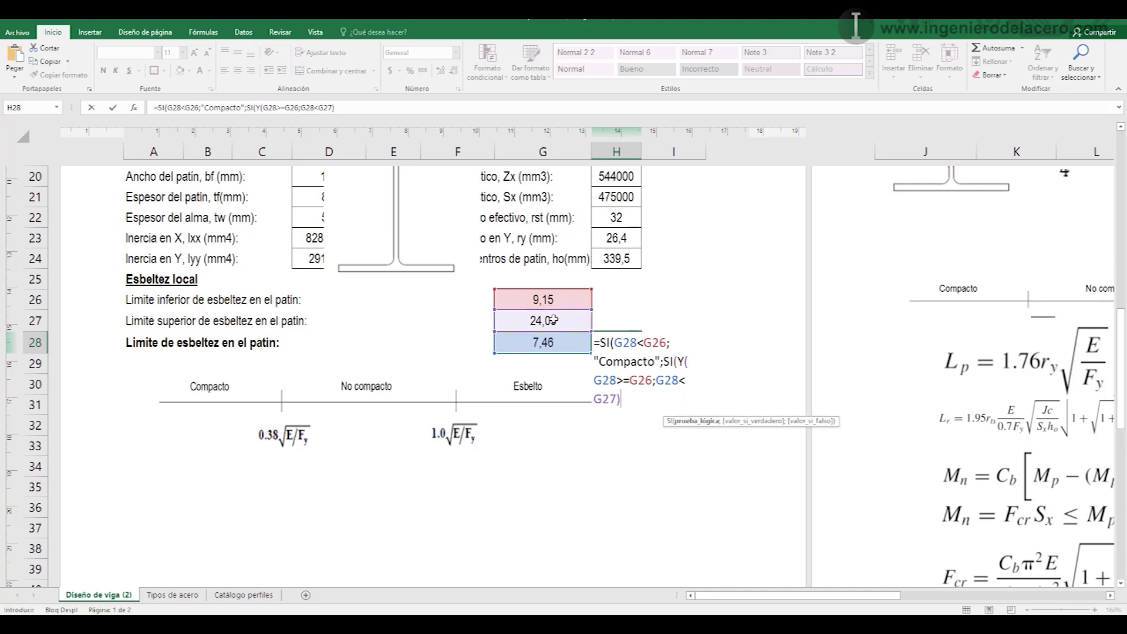
- Complete the H28 formula so the nested SI returns "No compacto" when true and "Esbelto" otherwise
type(";")
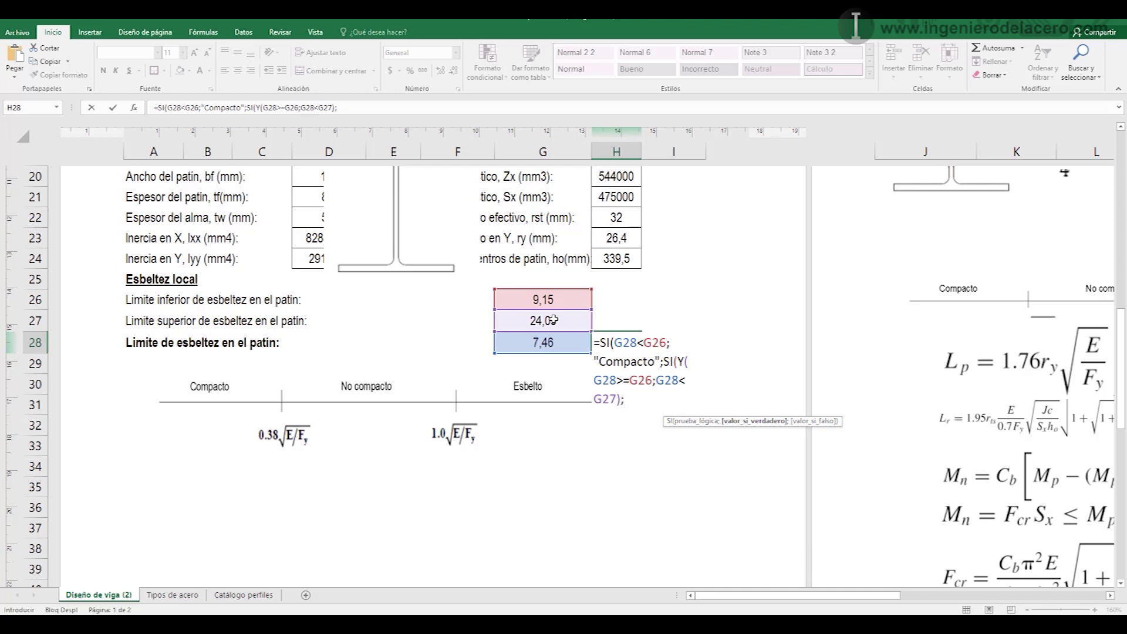
type("\"No compacto\"")
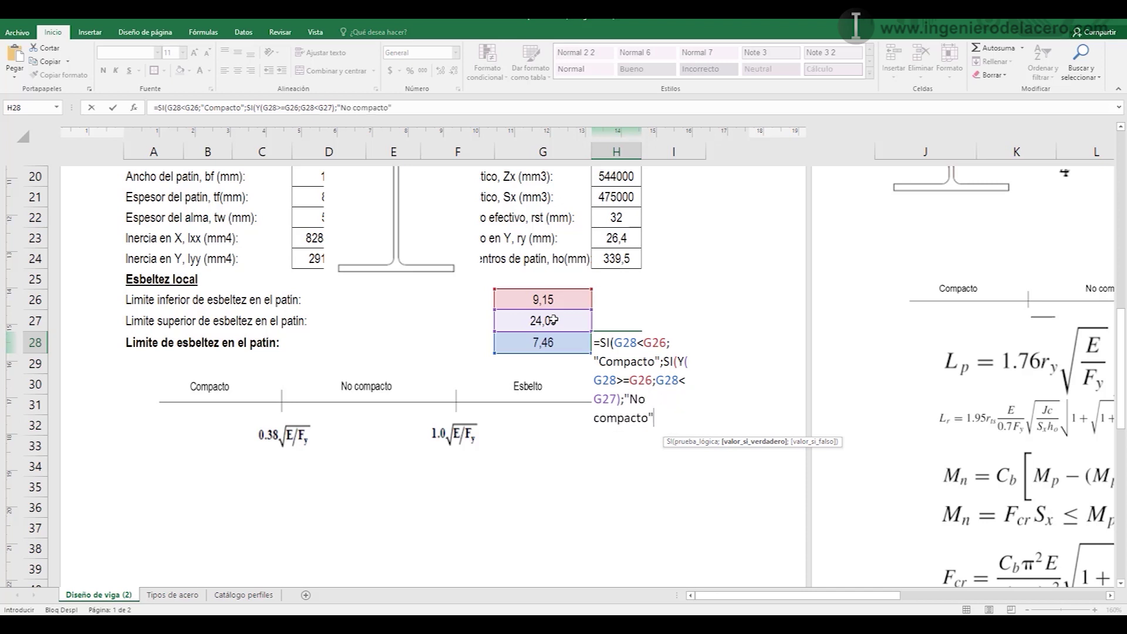
type(";")
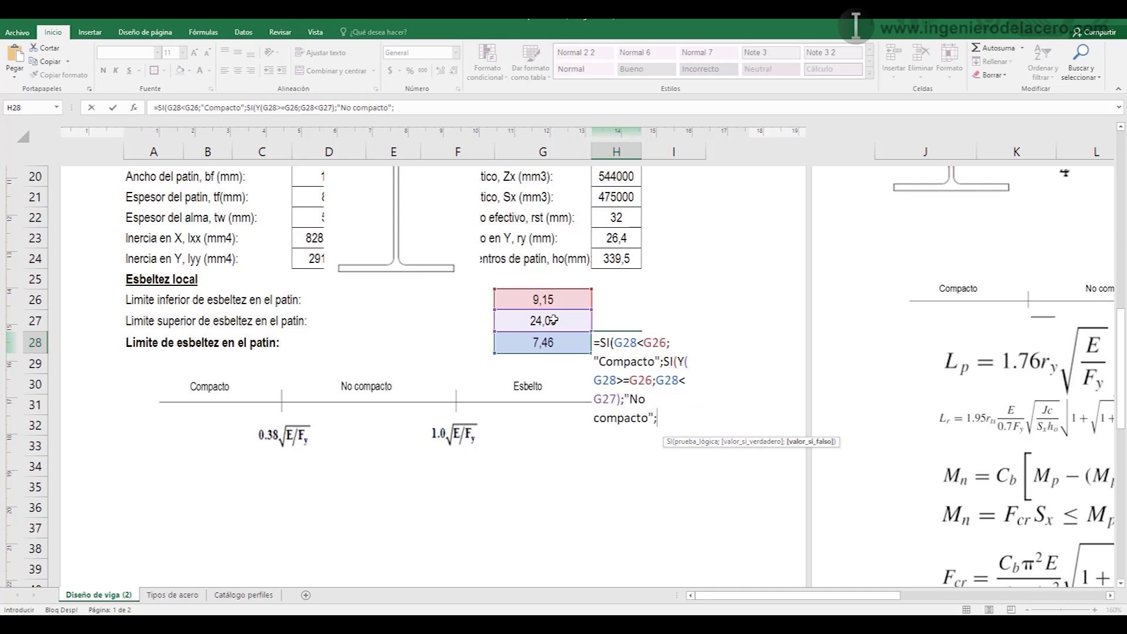
type("\"Esbelto\"")
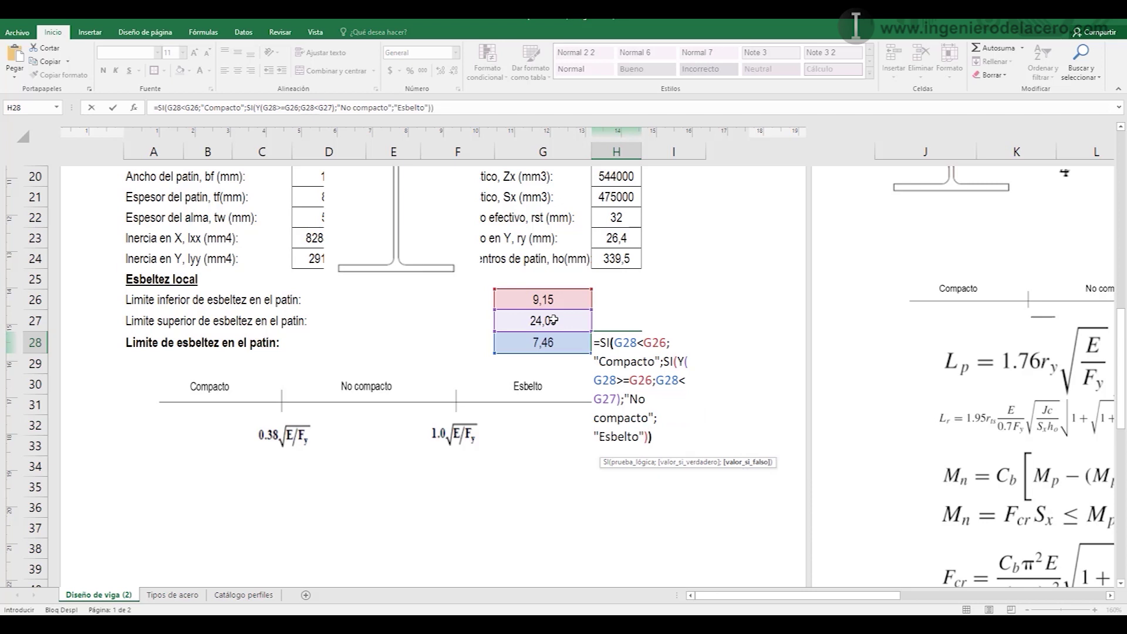
key("Return")
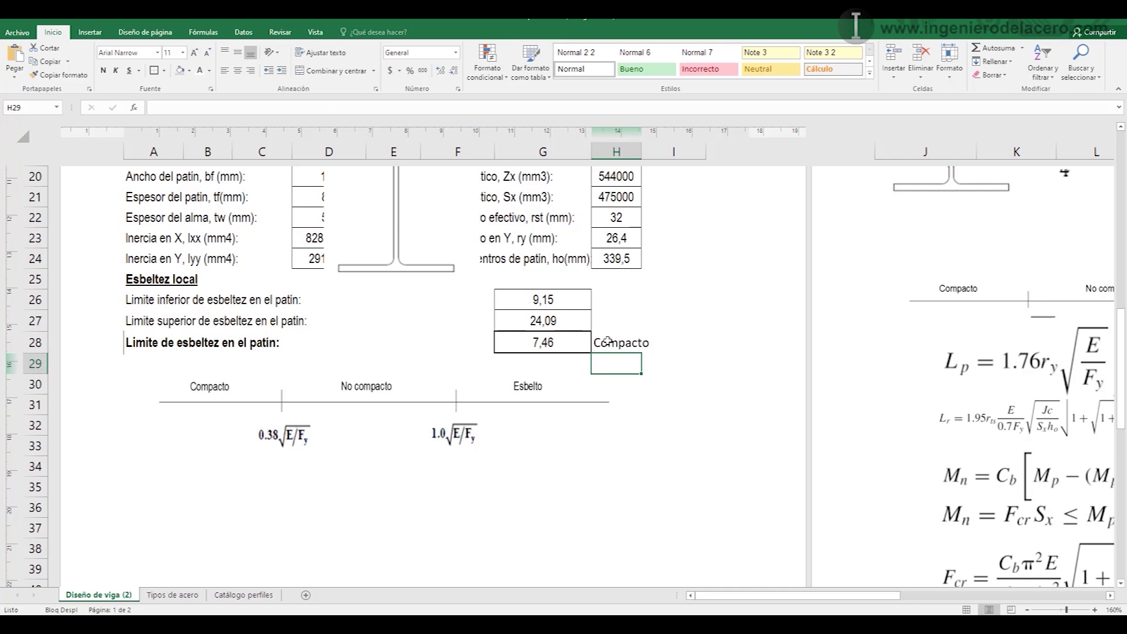
- Test the flange classification by entering 10 and 25 in G28, and undo both entries
left_click(623, 343)
left_click(572, 342)
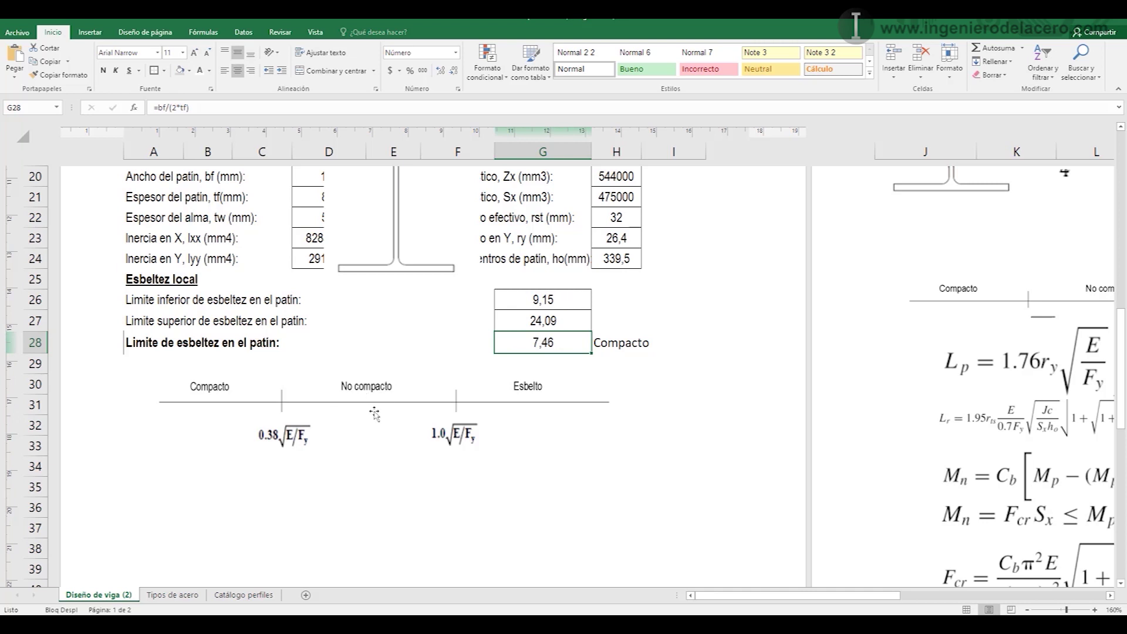
type("10")
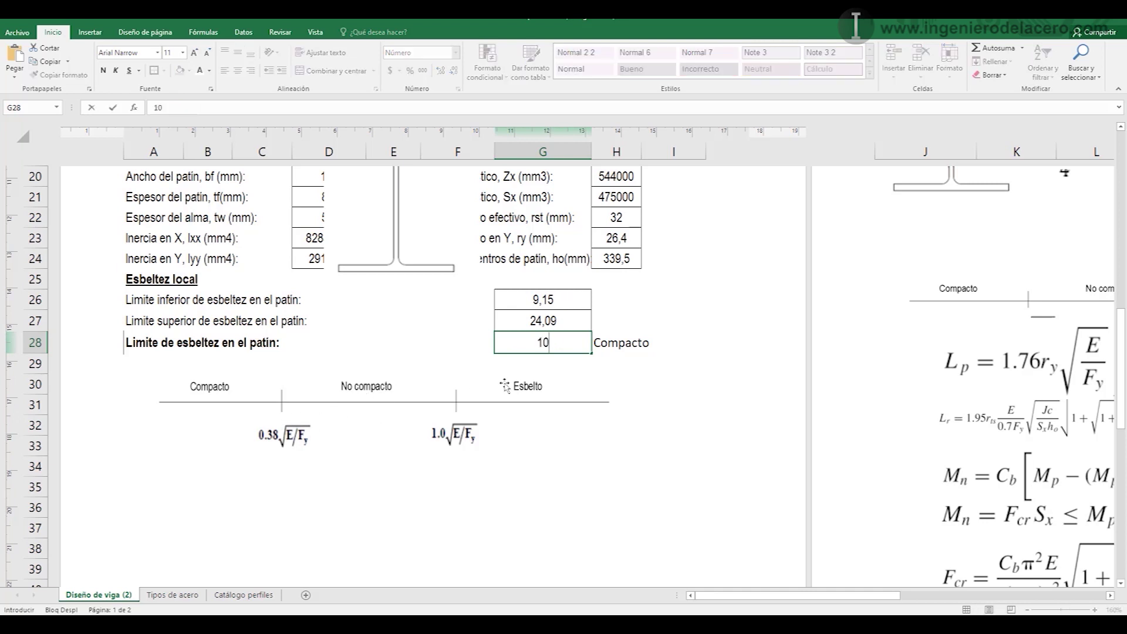
key("Return")
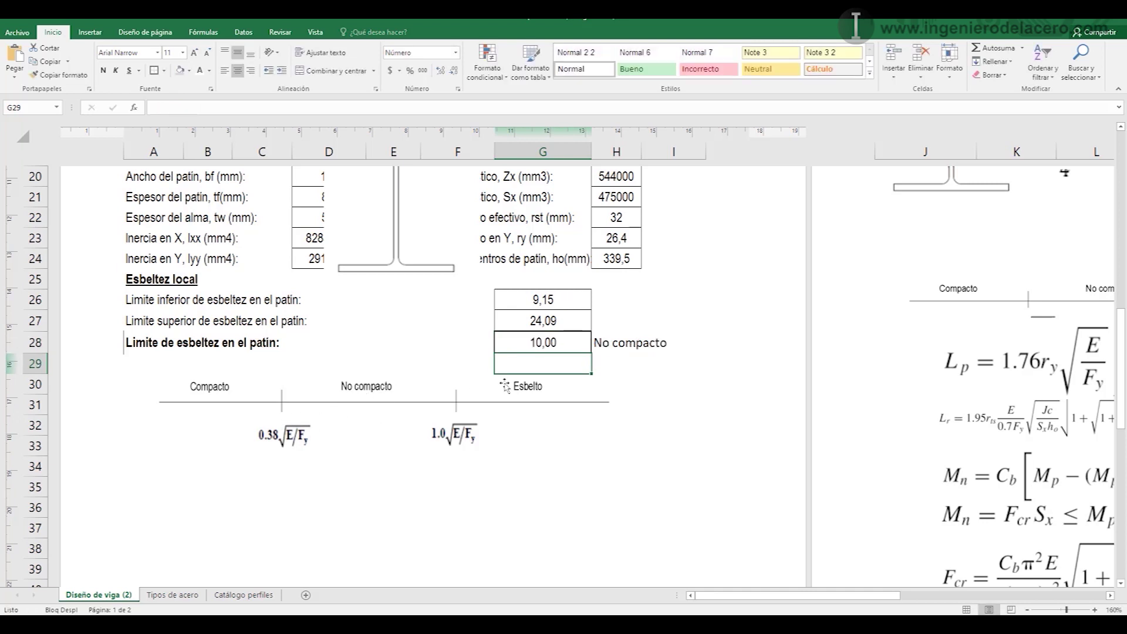
left_click(549, 345)
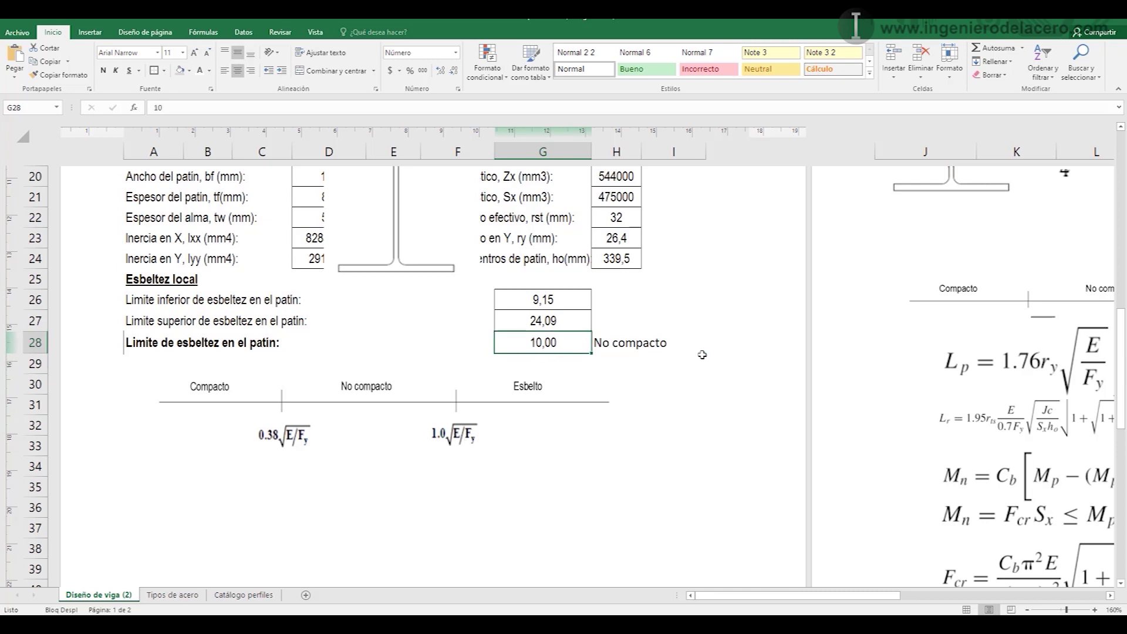
type("25")
key("Return")
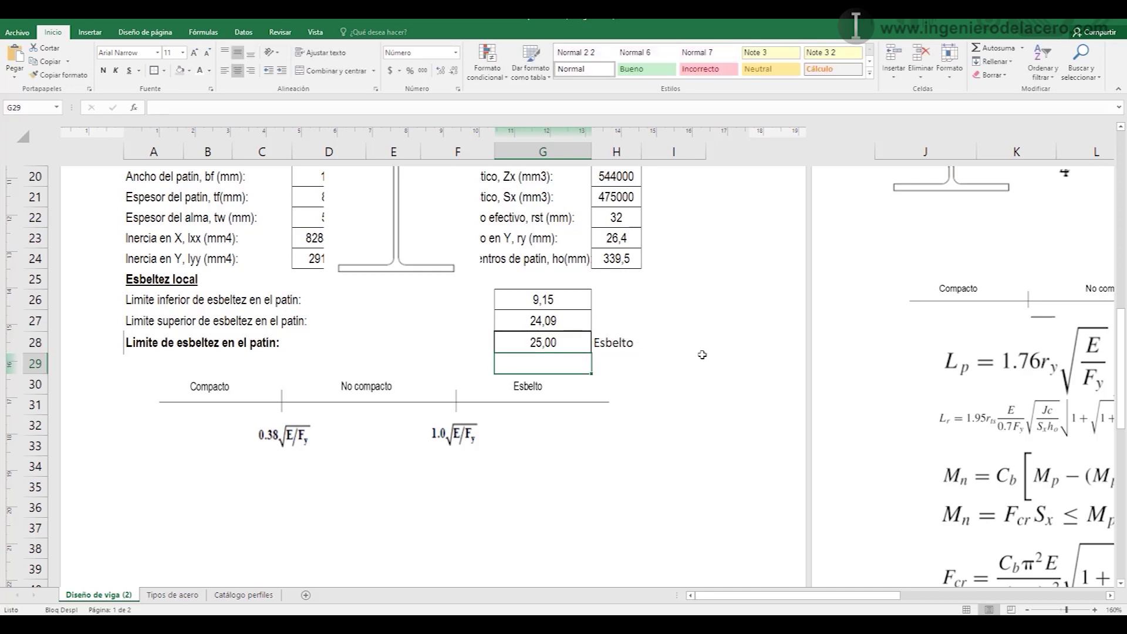
left_click(566, 343)
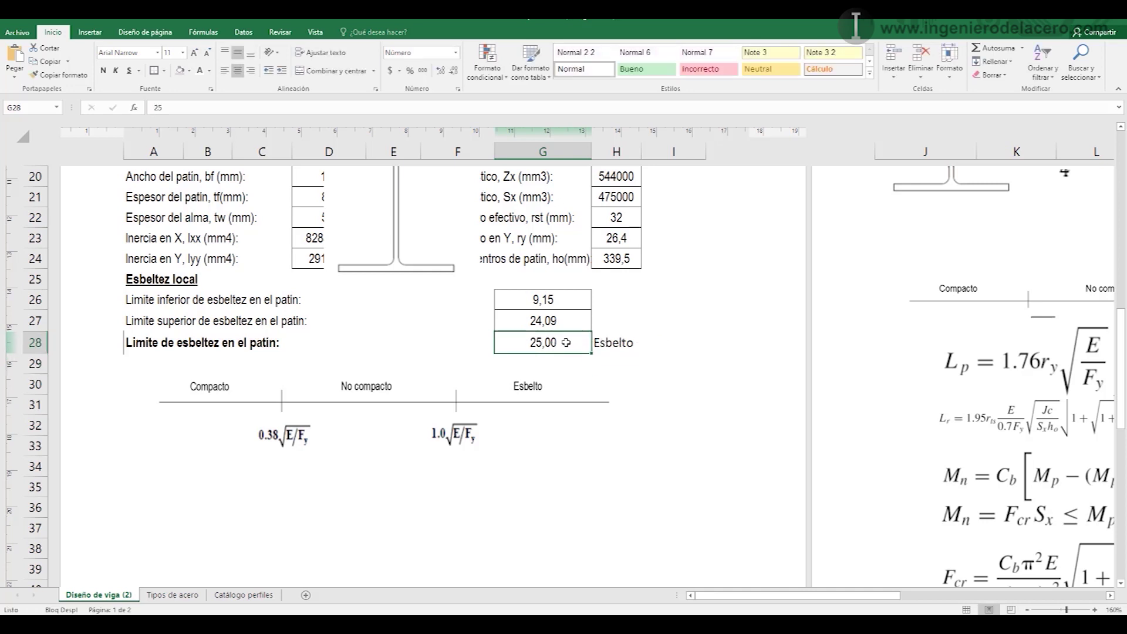
key("ctrl+z")
key("ctrl+z")
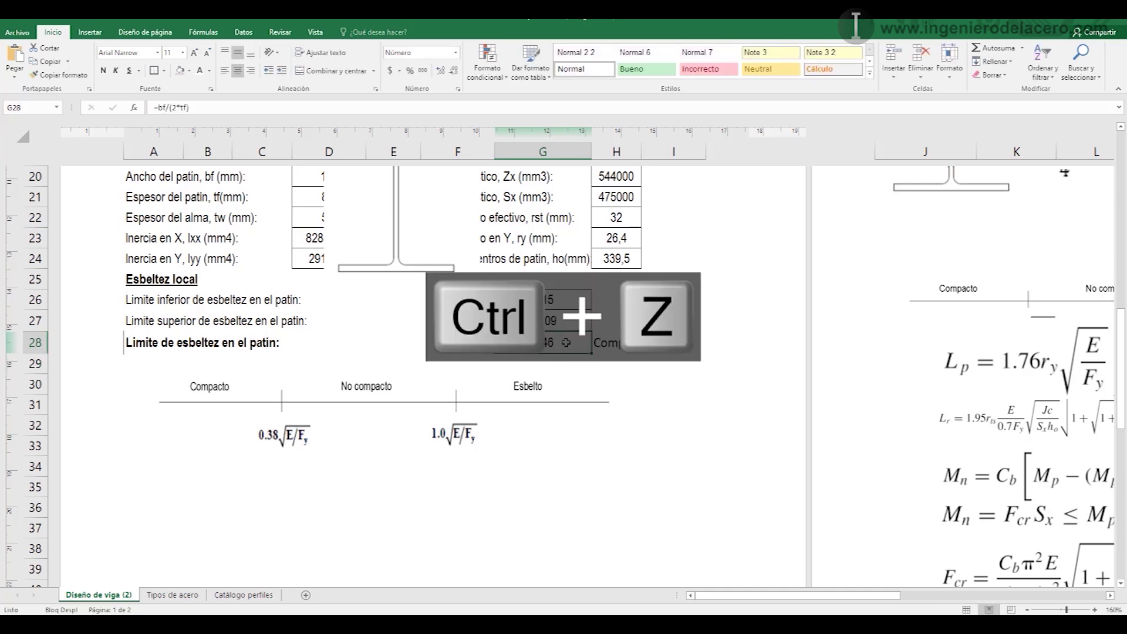
- Move the slenderness limits diagram and the beam section picture off the calculation table to the reference area around columns J to L
left_click(535, 490)
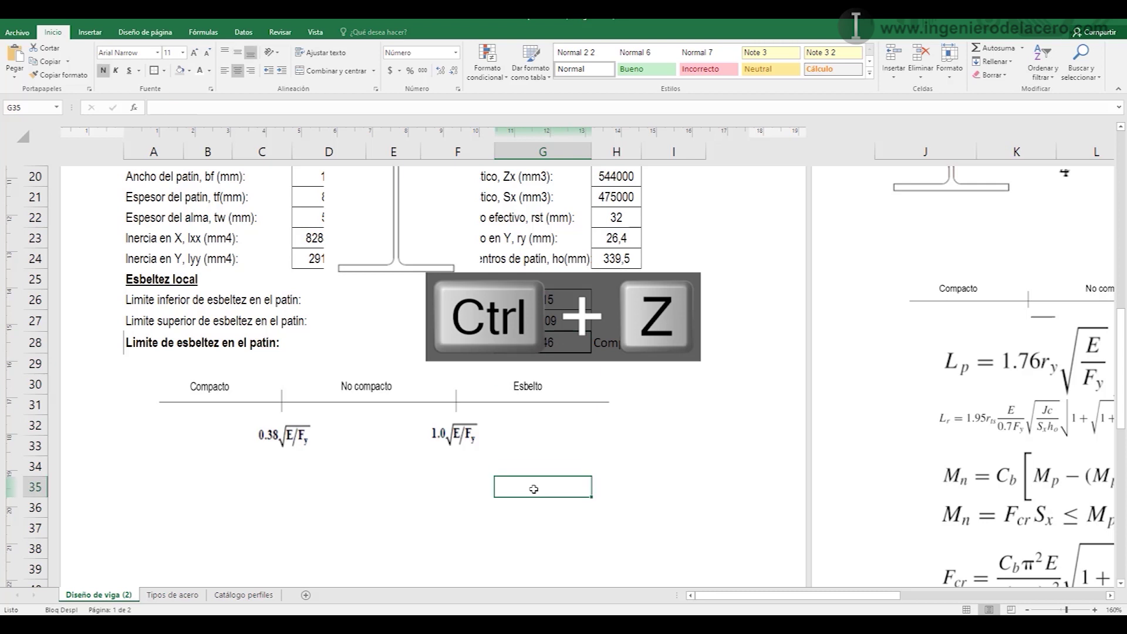
left_click(425, 399)
key("Delete")
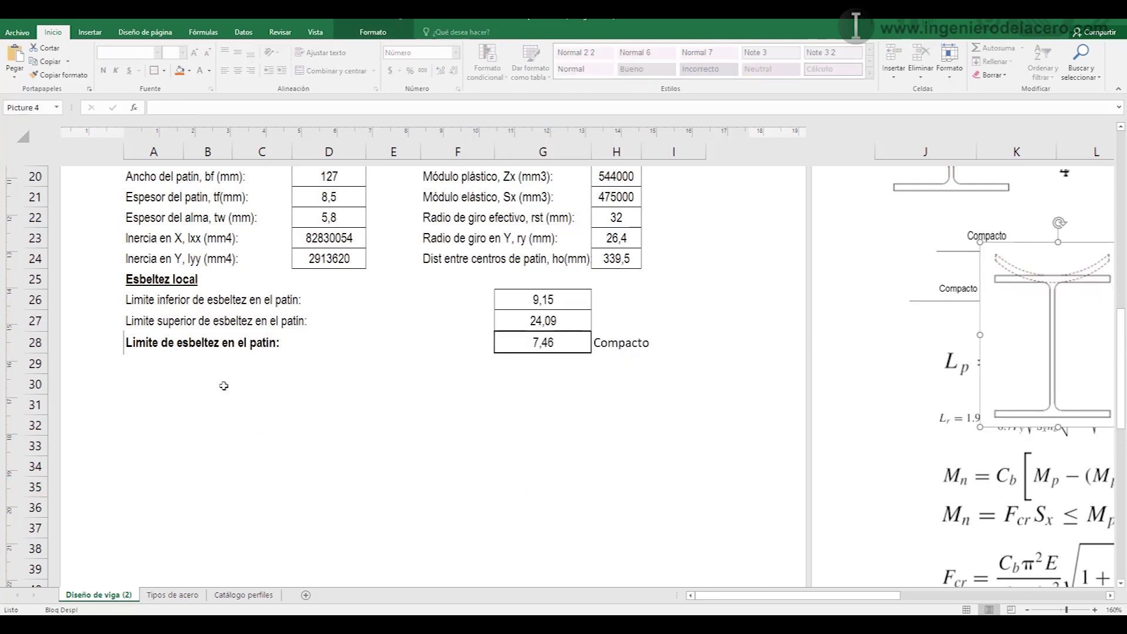
left_click(147, 371)
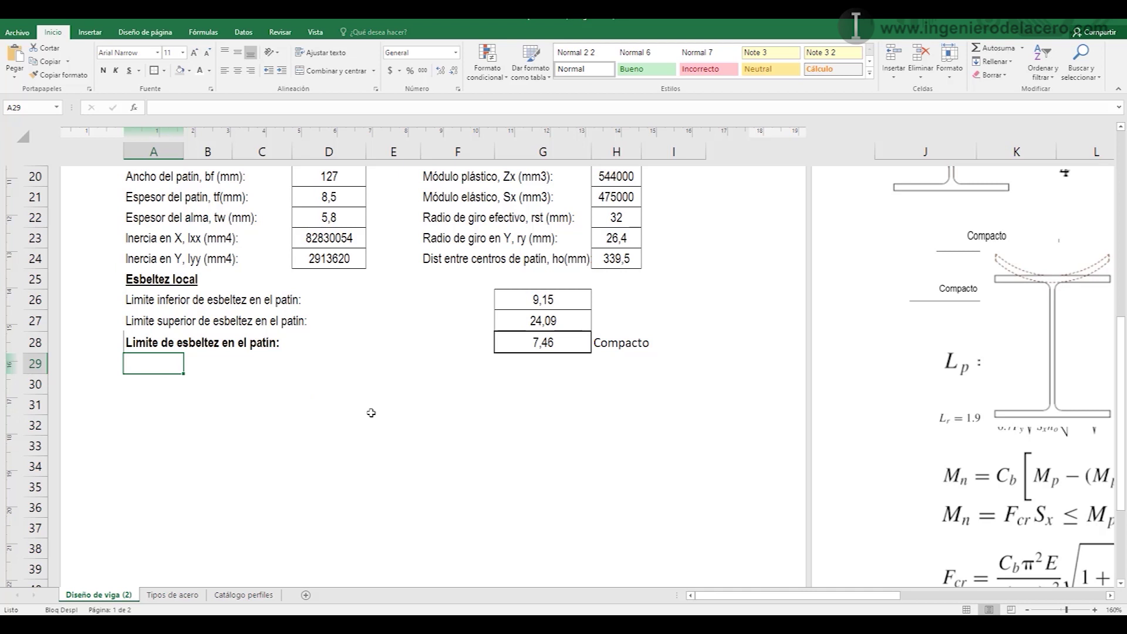
- Set the font colour of the classification result in H28 to standard green
scroll(596, 287, "down", 1)
left_click(616, 283)
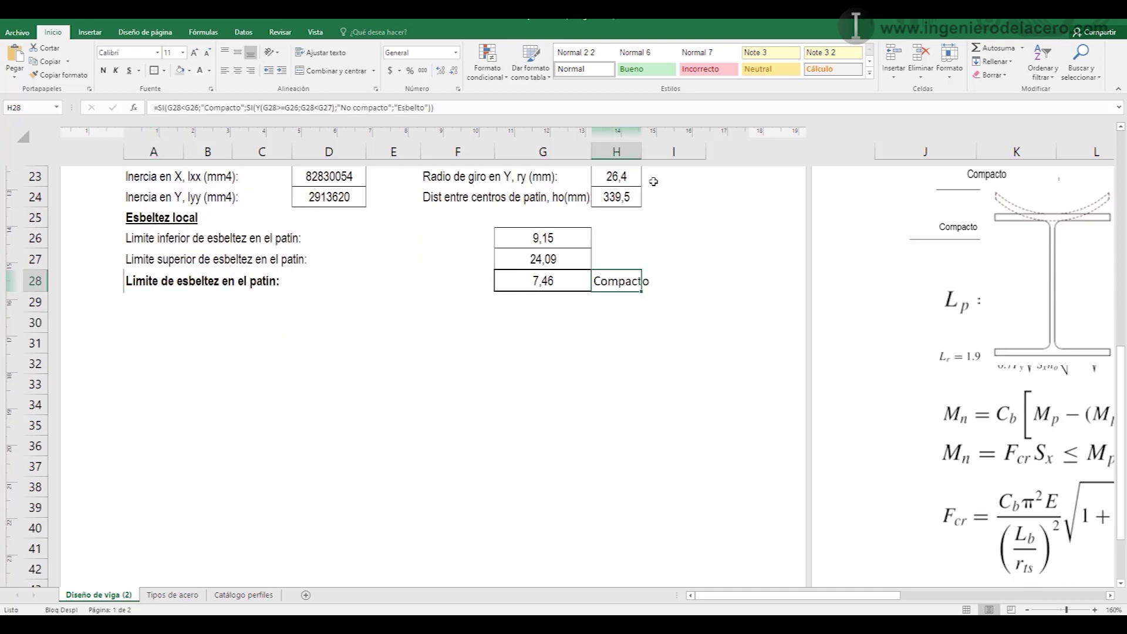
left_click(209, 72)
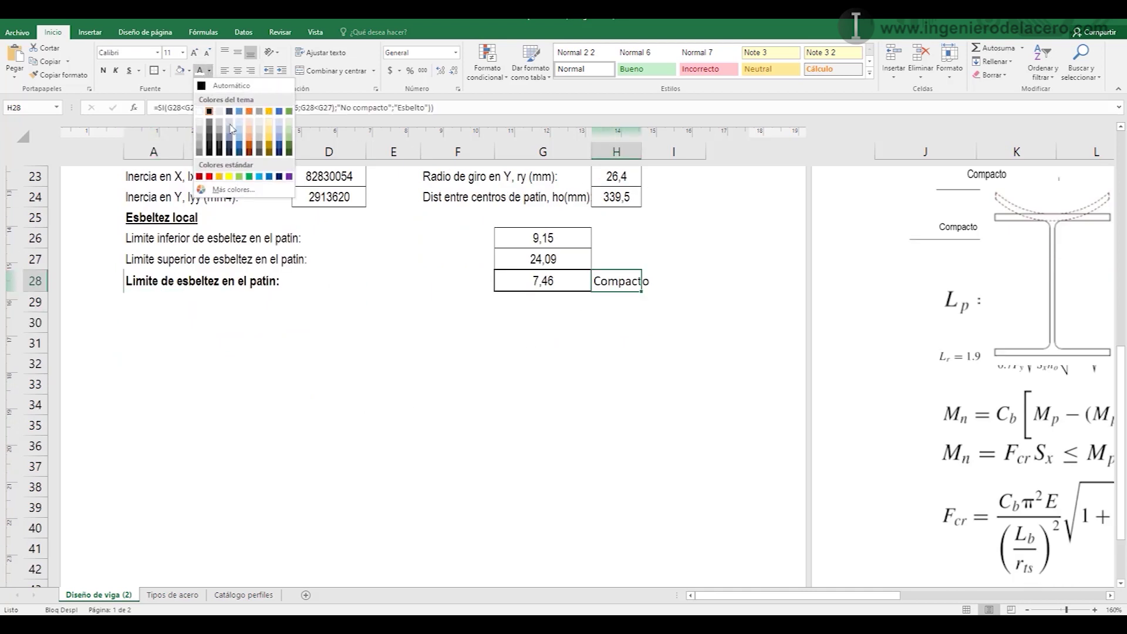
left_click(249, 177)
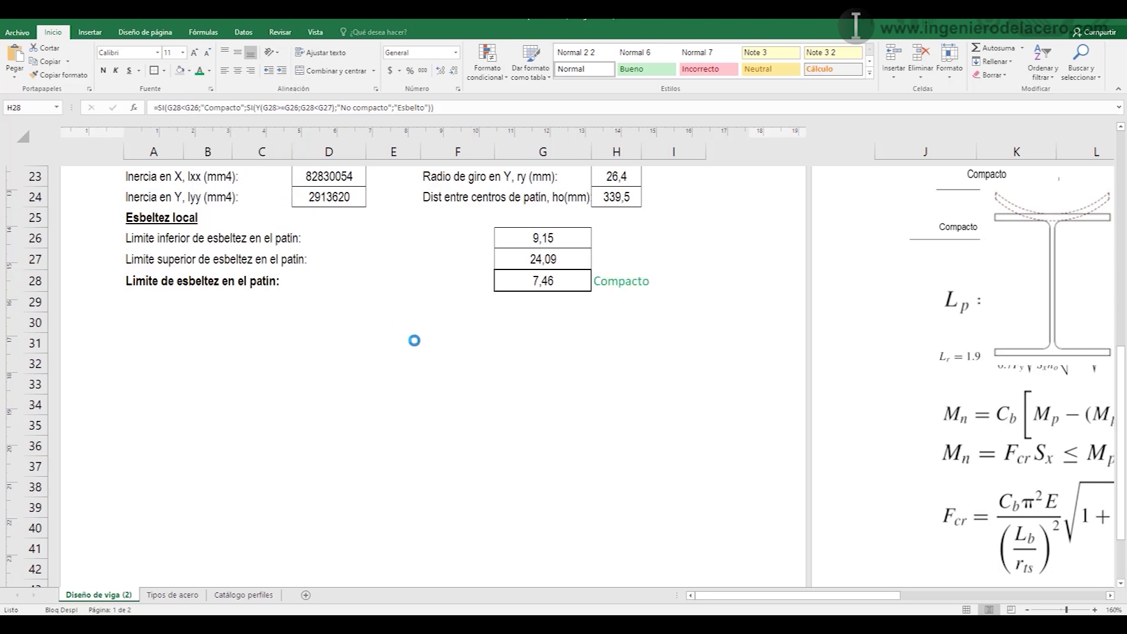
left_click(429, 358)
left_click(139, 310)
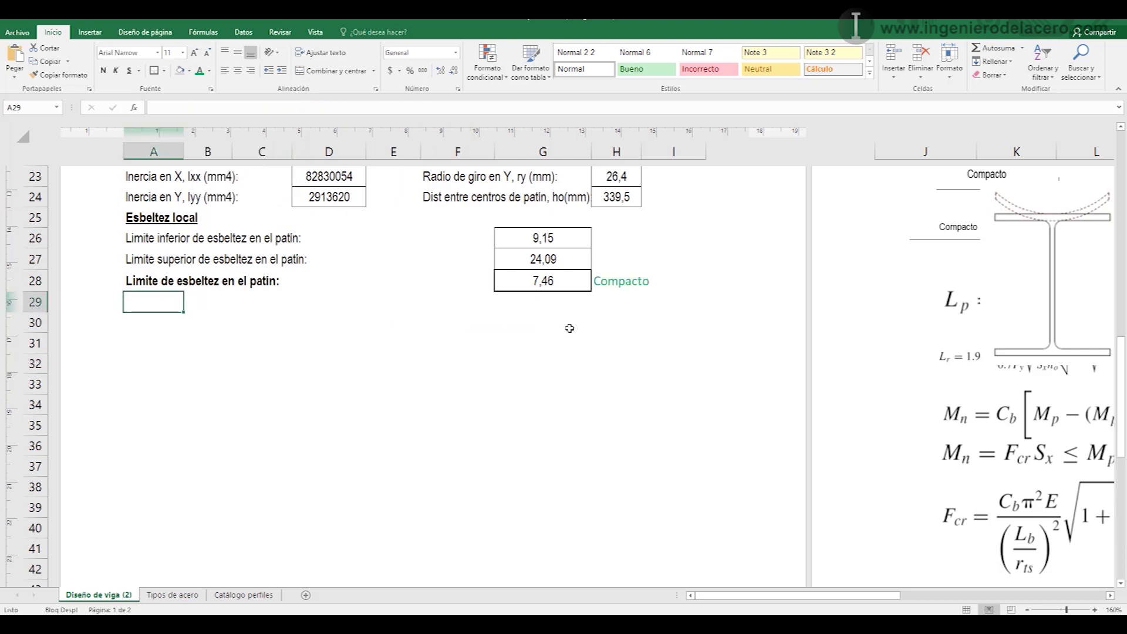
left_click(624, 286)
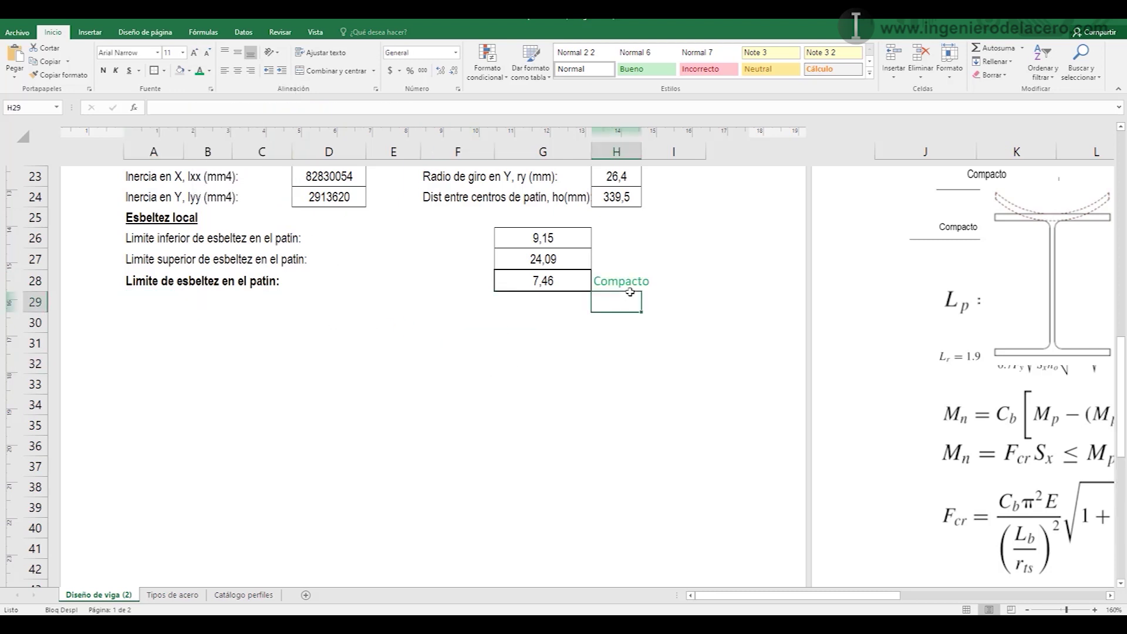
left_click(208, 320)
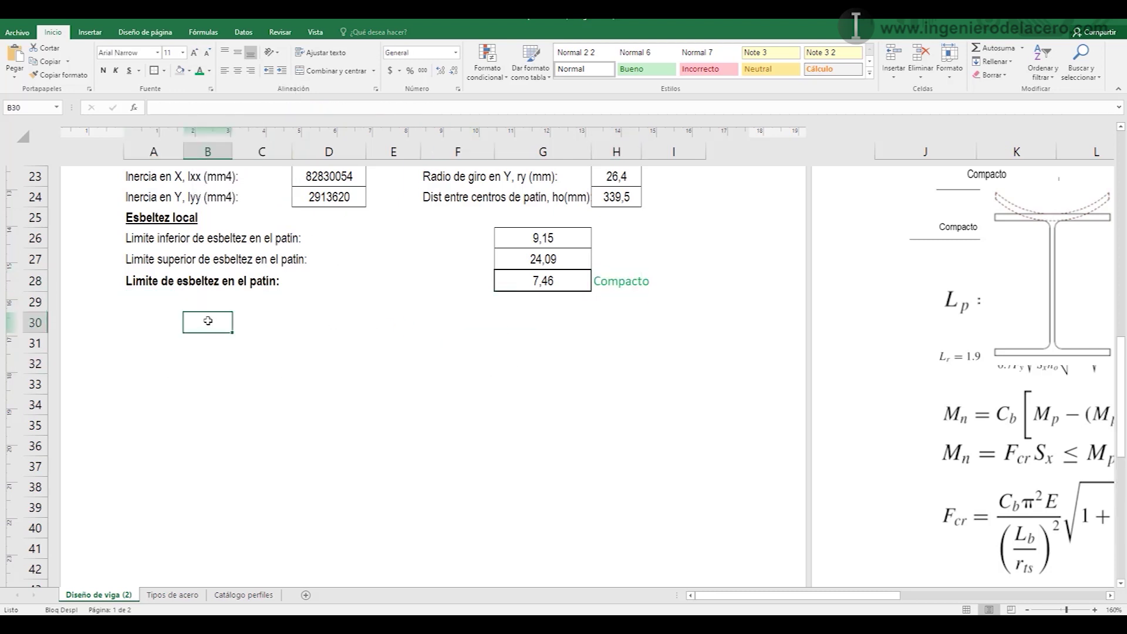
left_click(155, 297)
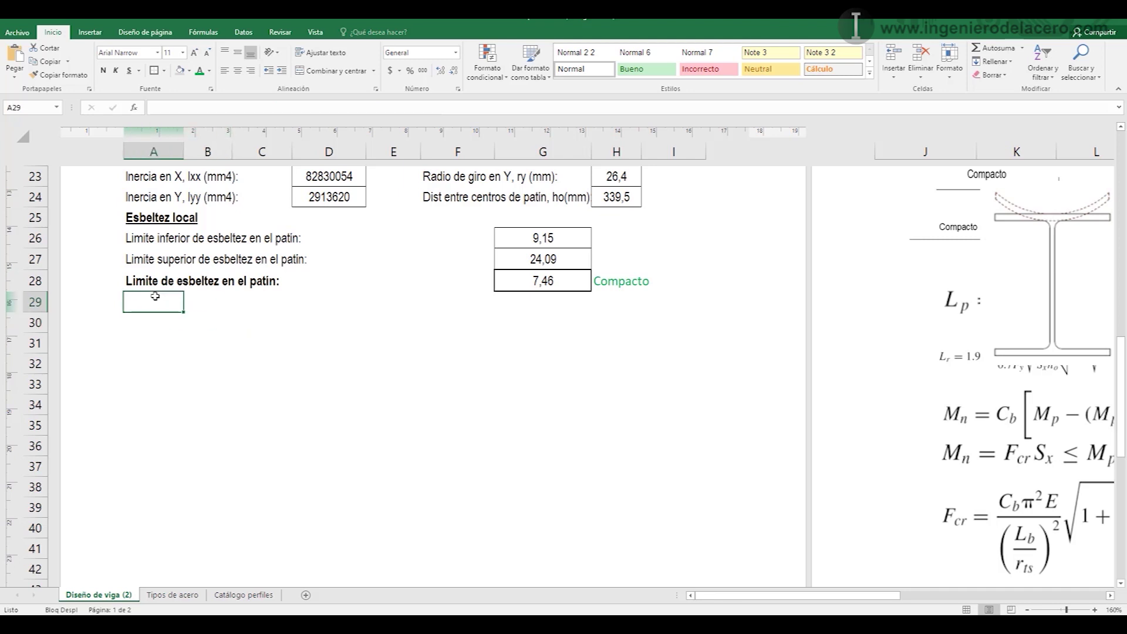
- Copy the flange slenderness block A26:H28 and paste it starting at A29
left_click(185, 240)
left_click_drag(185, 239, 633, 285)
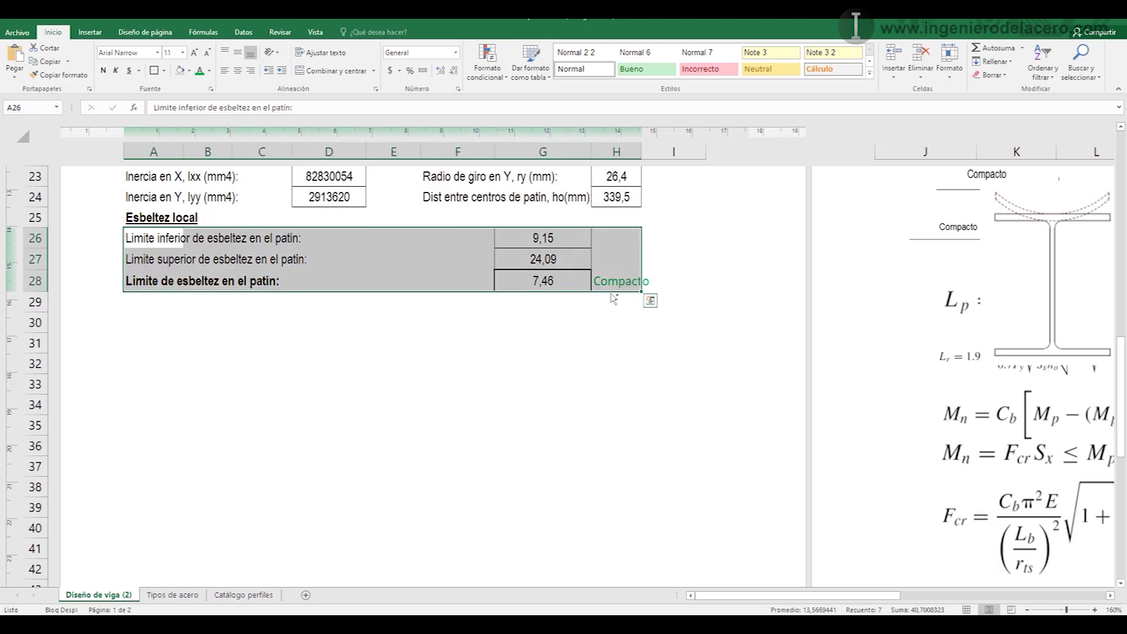
key("ctrl+c")
key("ctrl+q")
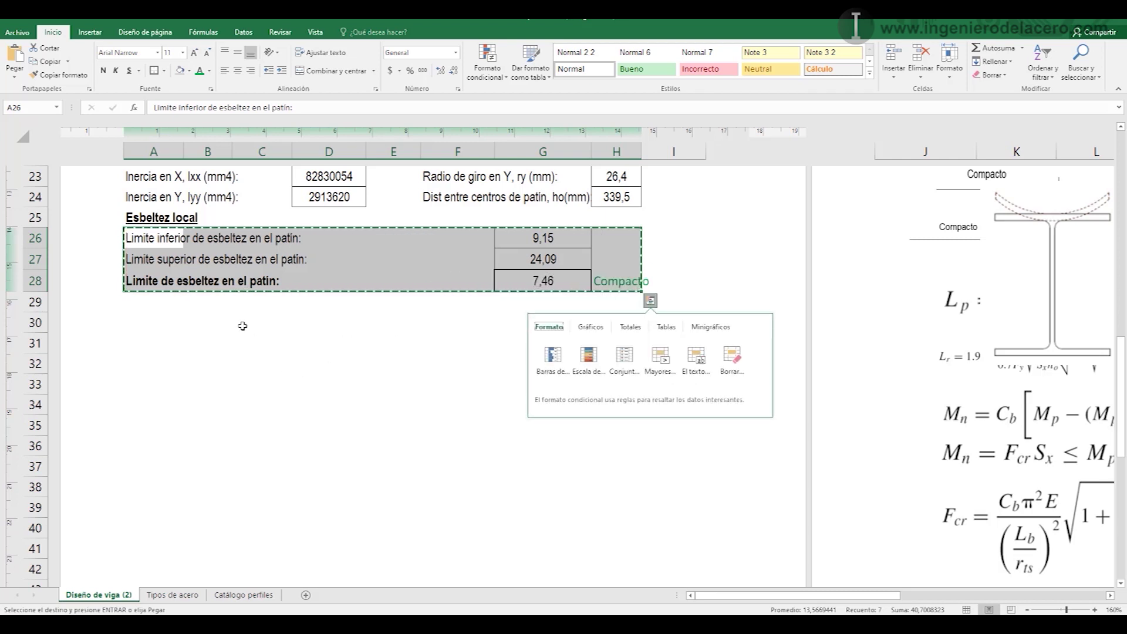
left_click(152, 305)
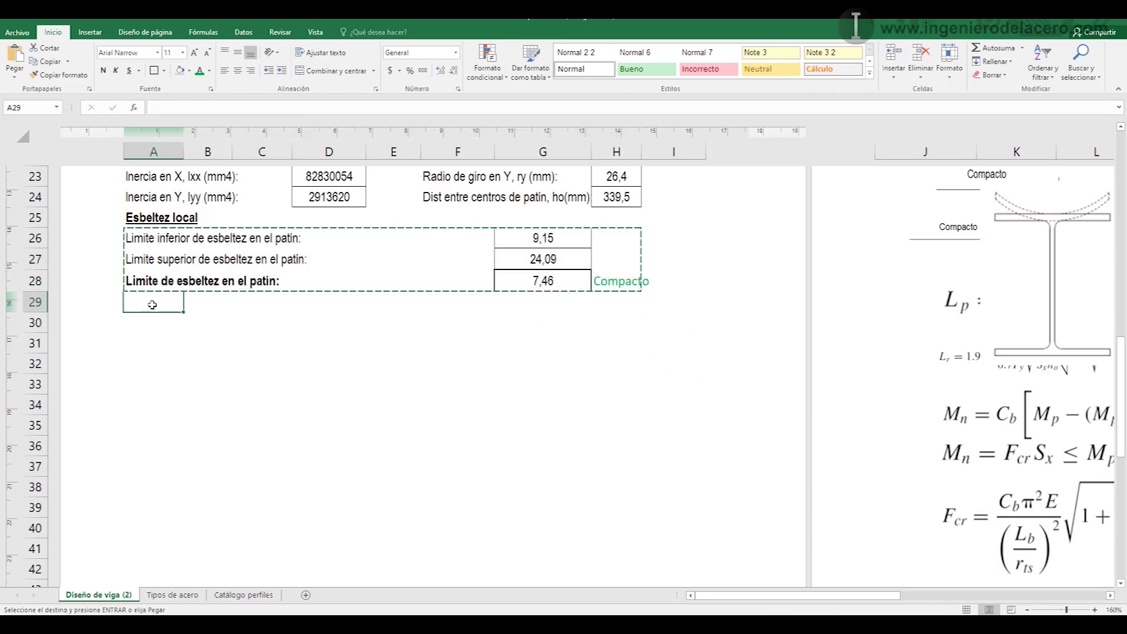
key("ctrl+v")
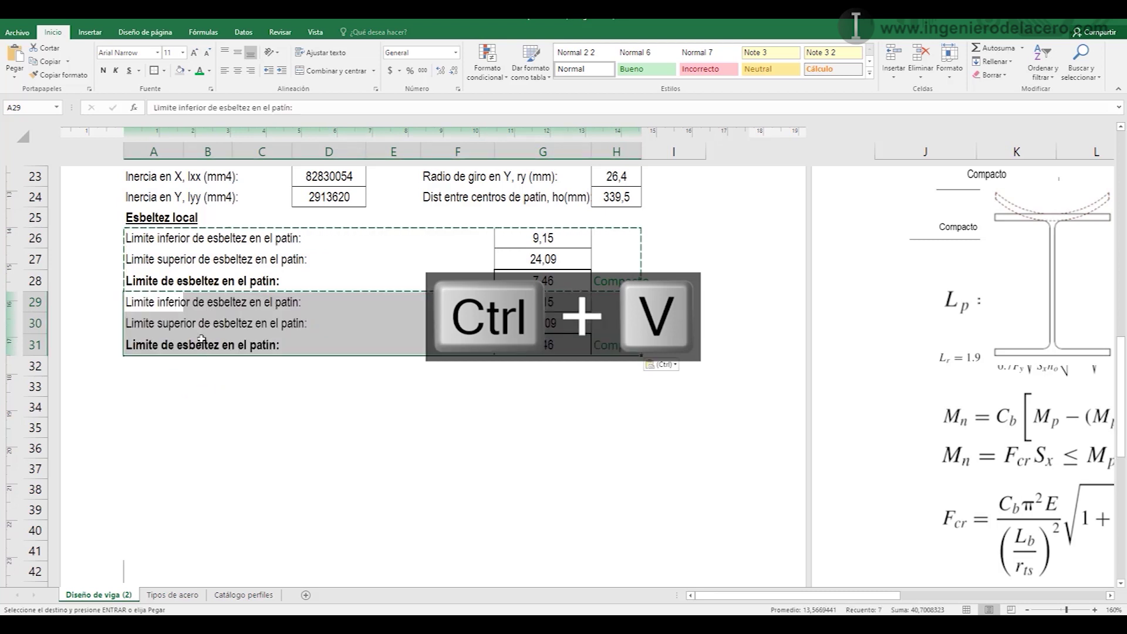
- Change the pasted labels in A29, A30 and A31 so they refer to "alma" instead of "patín"
left_click(161, 303)
double_click(160, 303)
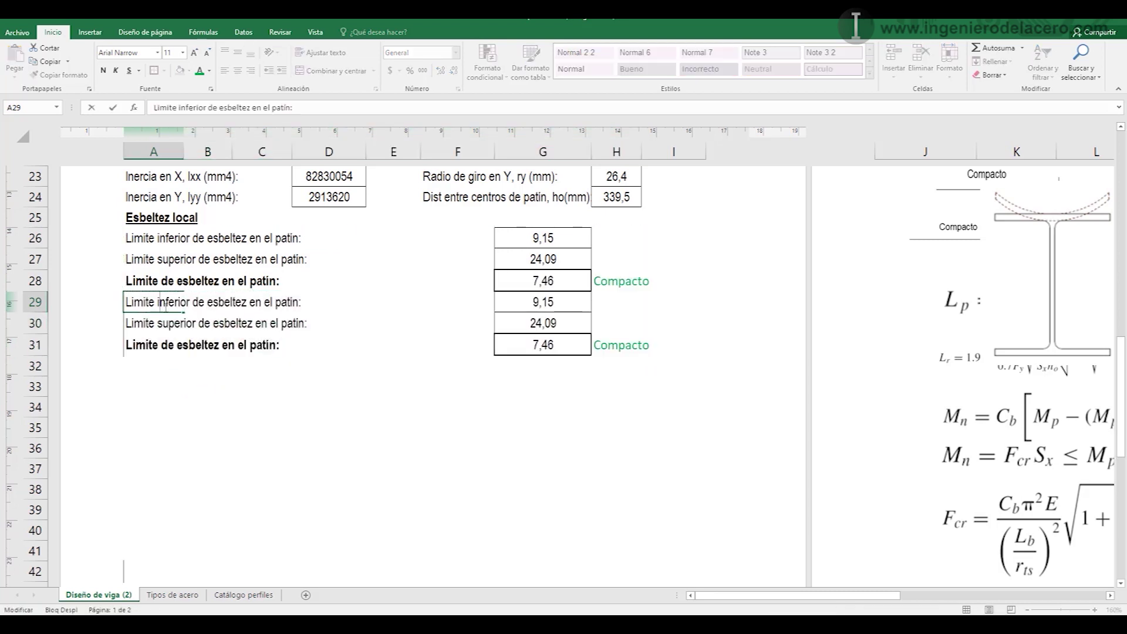
double_click(282, 301)
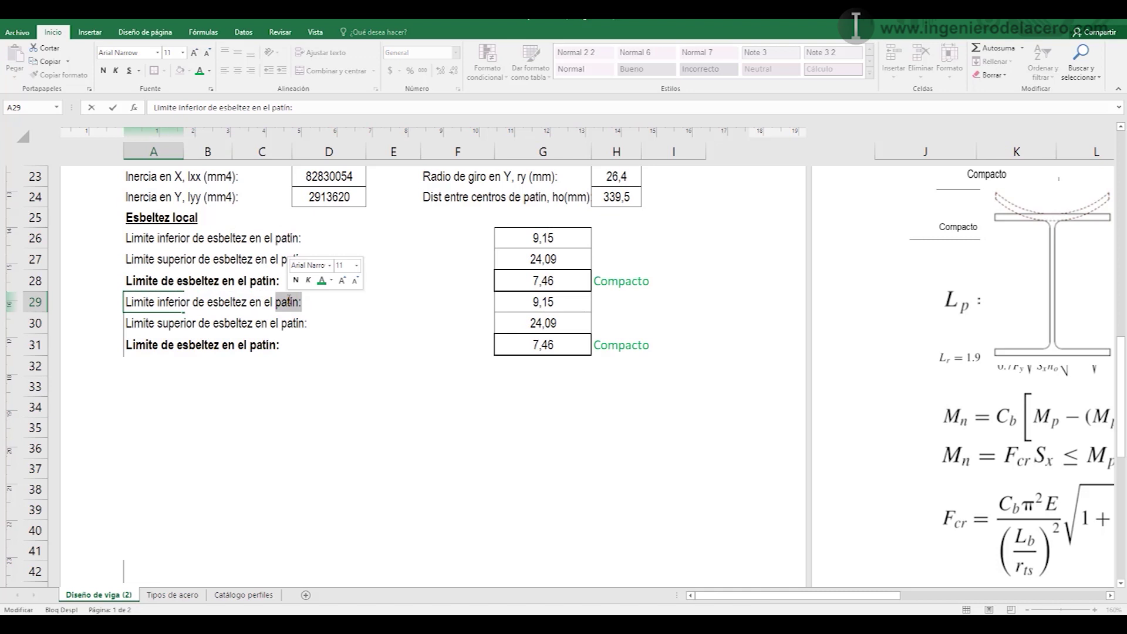
type("alma")
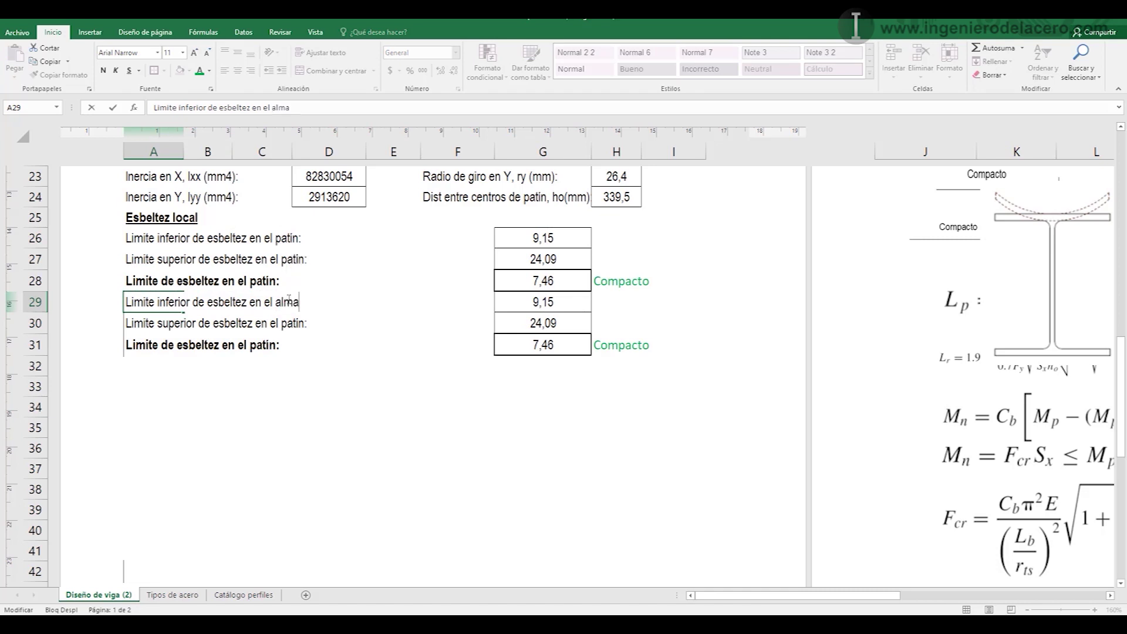
double_click(147, 324)
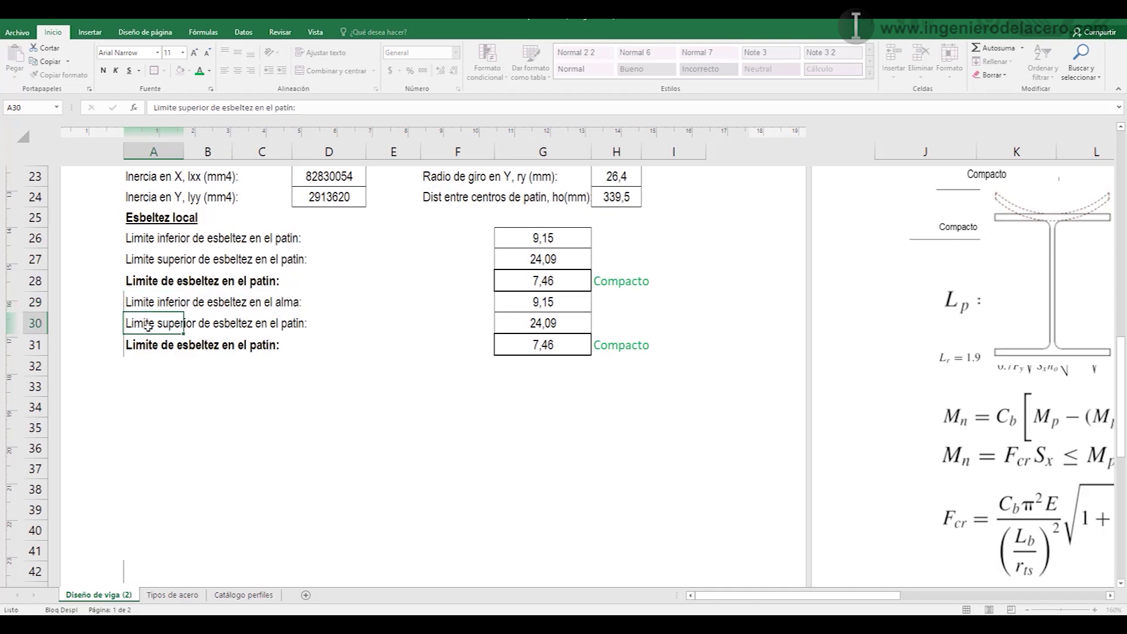
double_click(291, 324)
type("alma")
left_click(178, 348)
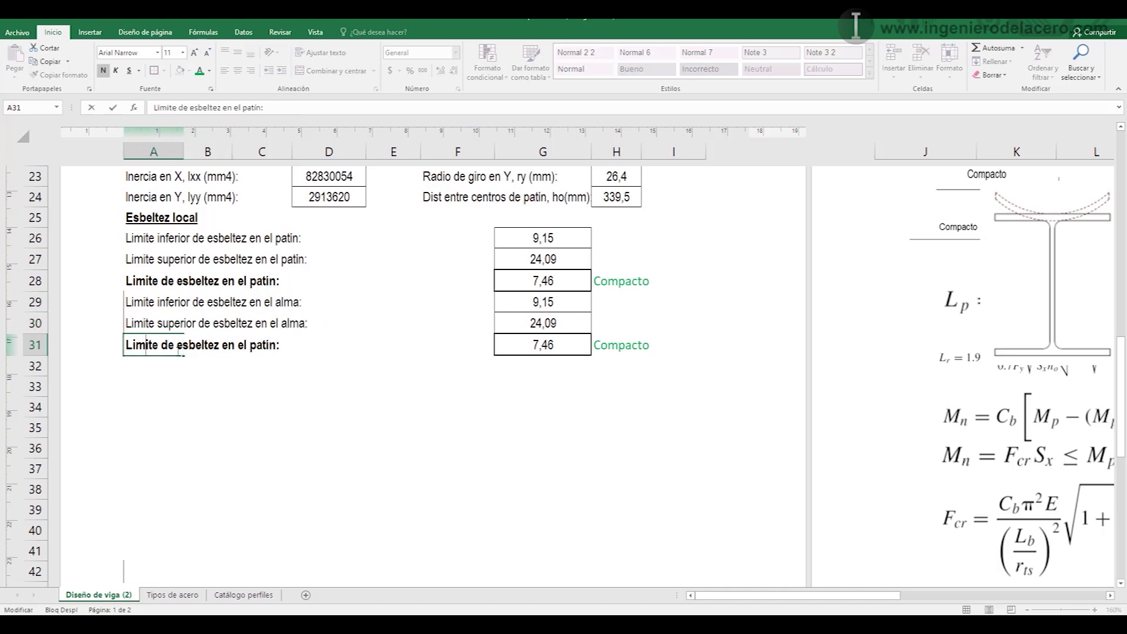
double_click(261, 346)
type("alma")
left_click(314, 386)
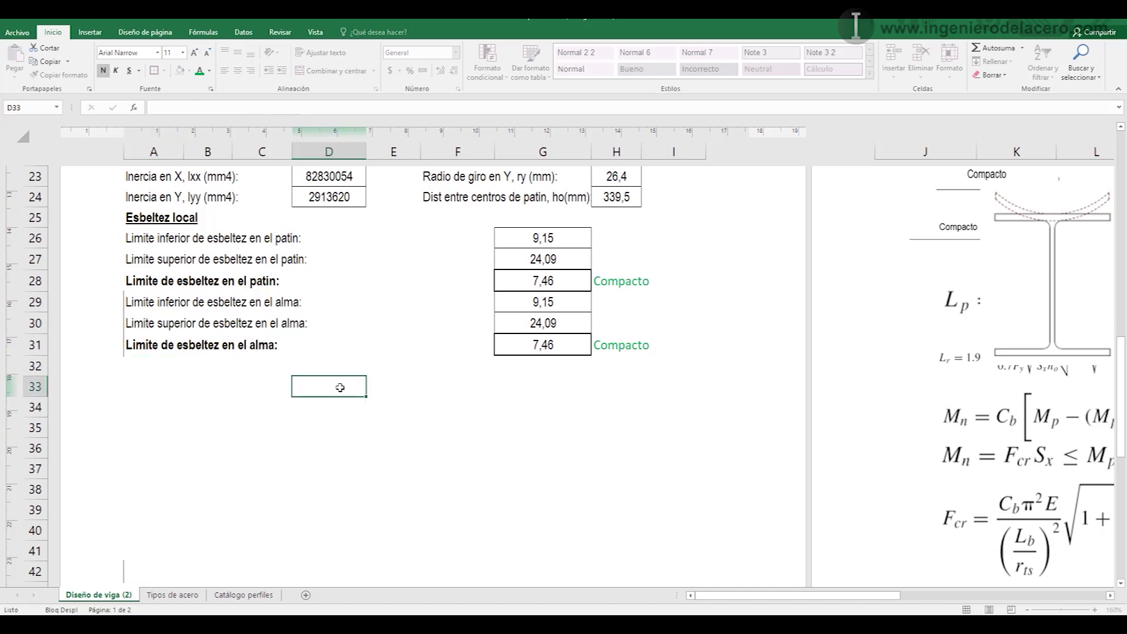
- Move the web slenderness limits diagram below the calculation table and set the lower web limit coefficient in G29 to 3,76
left_click(557, 303)
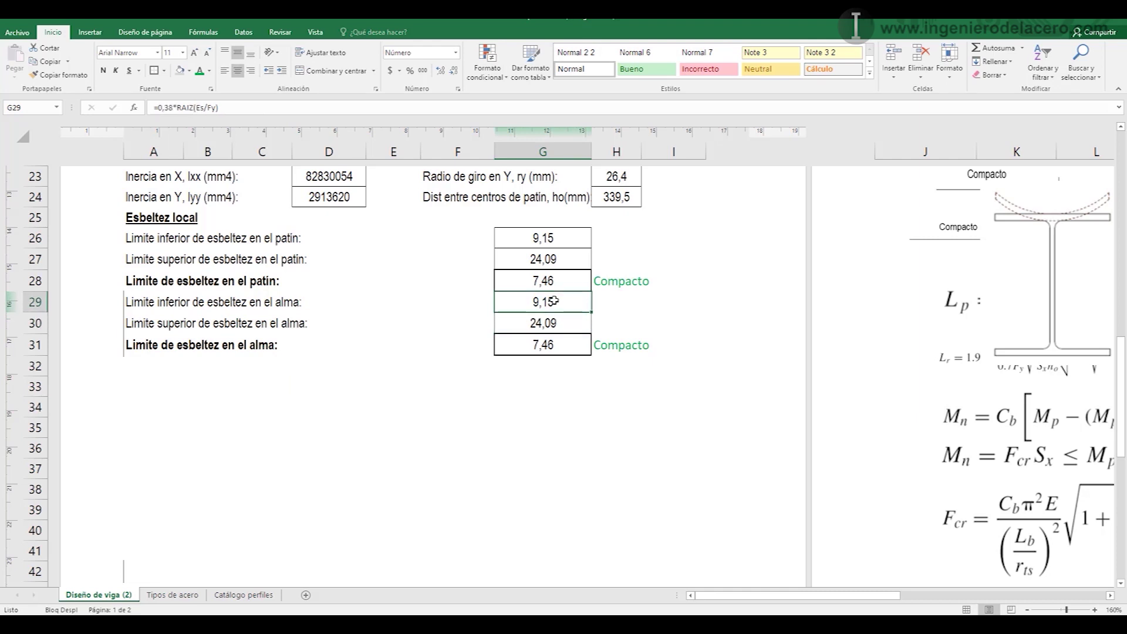
left_click_drag(963, 231, 217, 424)
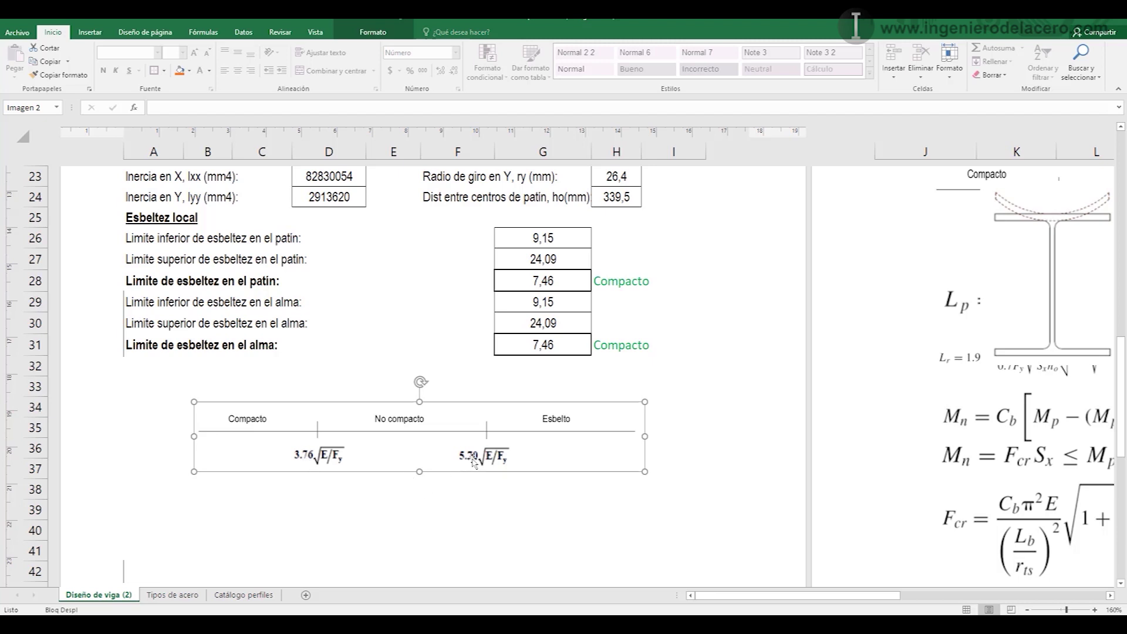
double_click(551, 301)
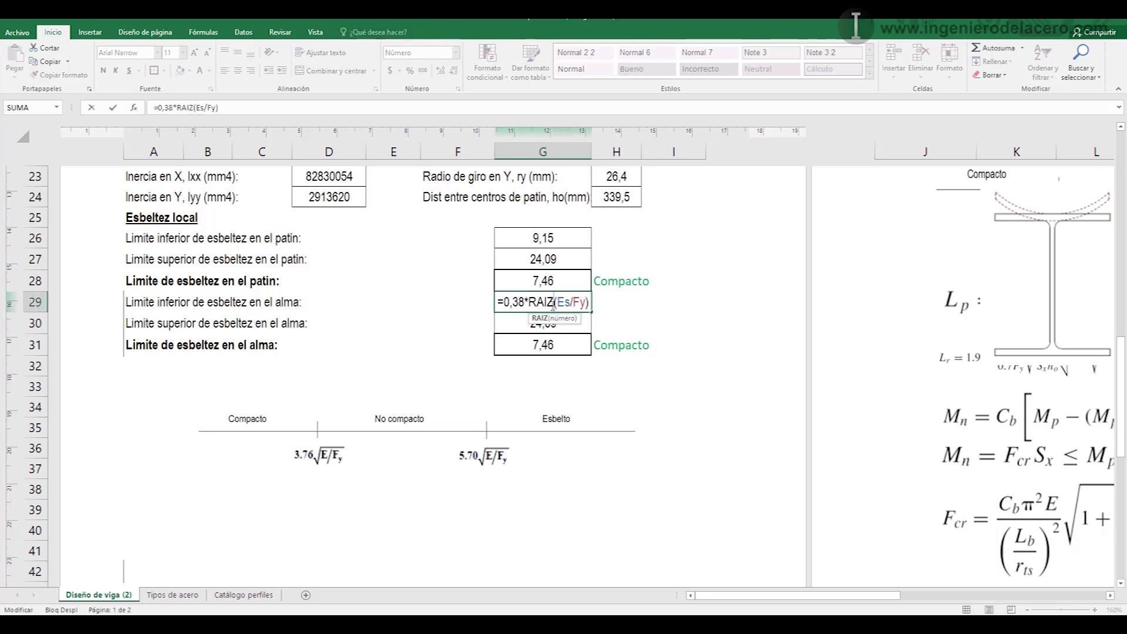
left_click_drag(524, 302, 505, 302)
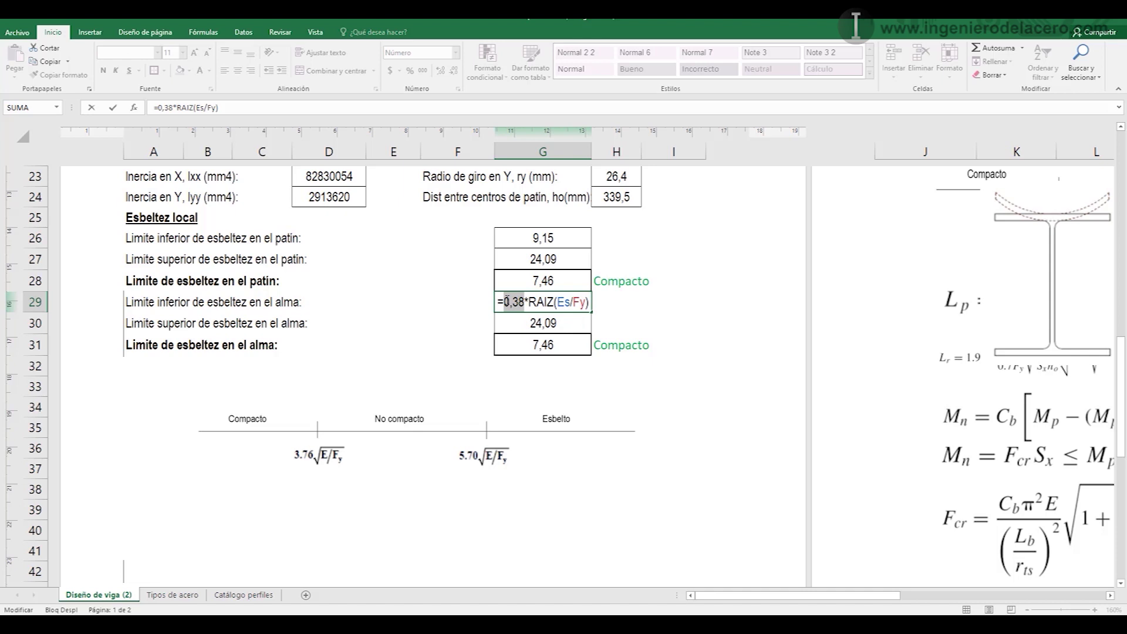
type("3,76")
key("Return")
- Set the coefficient of the upper web slenderness limit formula in G30 to 5,7
double_click(531, 320)
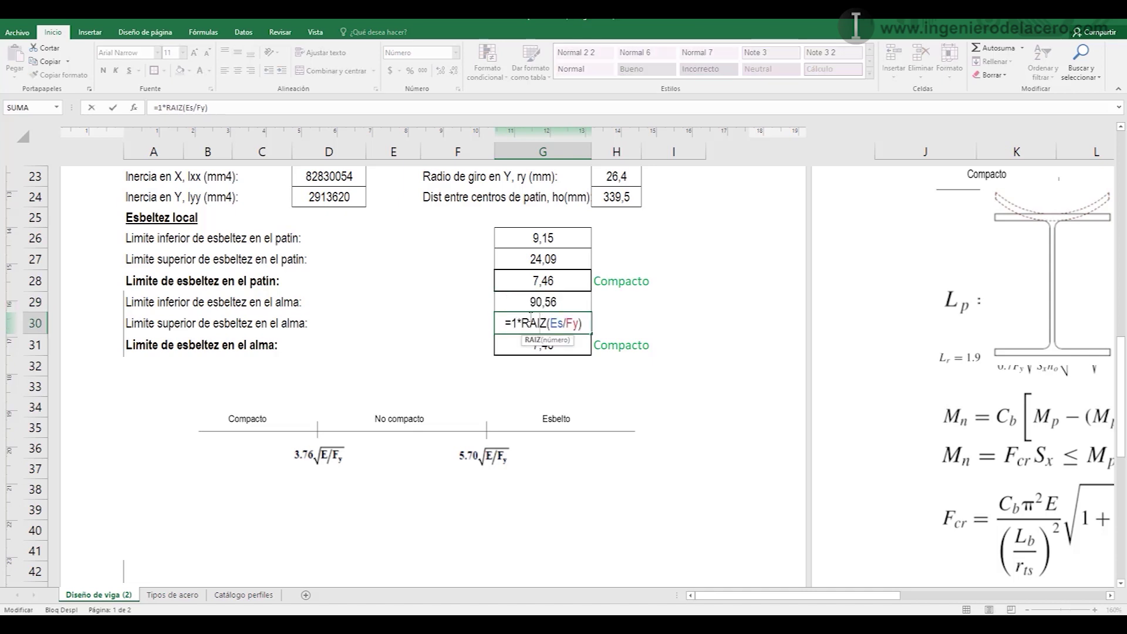
double_click(514, 323)
type("5,7")
key("Return")
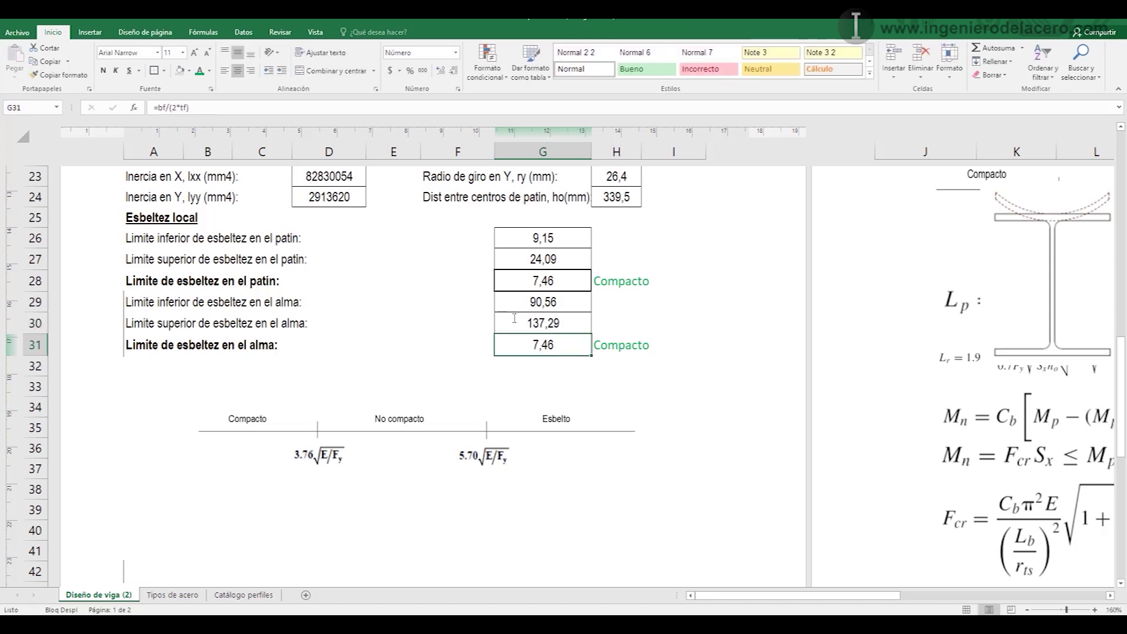
- Shift the web limits diagram further down and replace the web slenderness formula in G31 with =h/tw
left_click(548, 360)
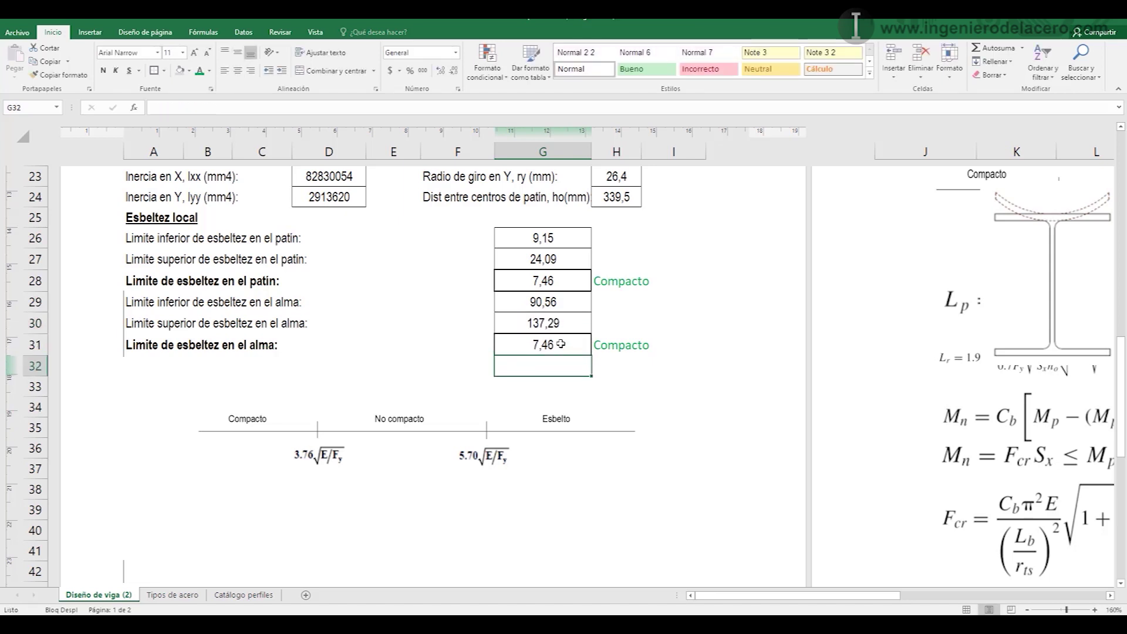
left_click(364, 426)
left_click_drag(364, 426, 387, 449)
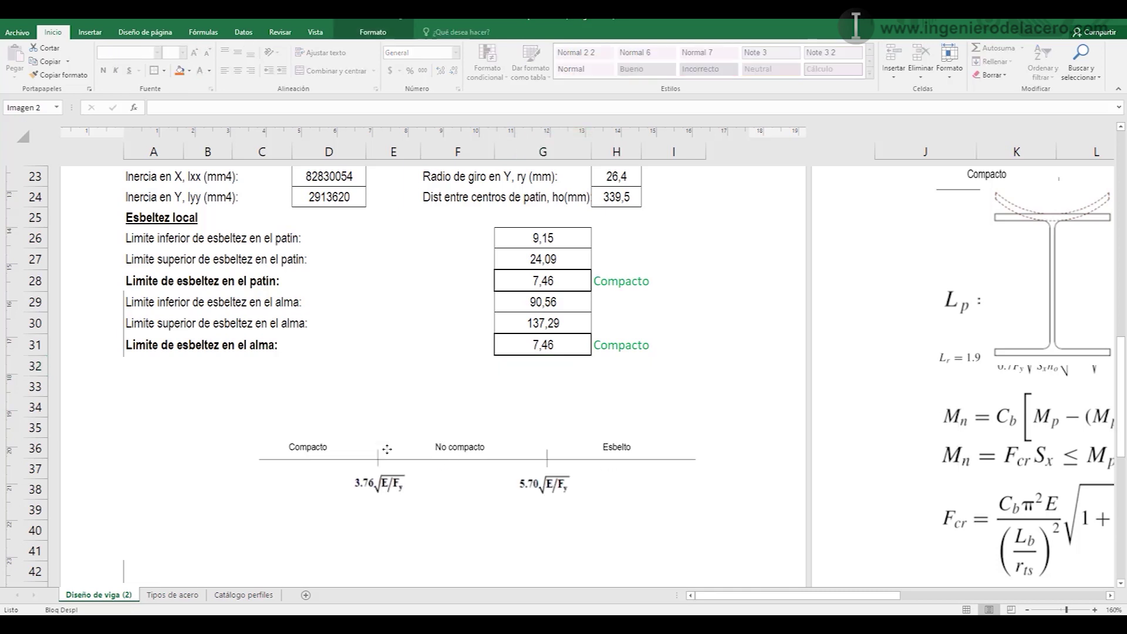
double_click(555, 346)
left_click_drag(530, 345, 780, 351)
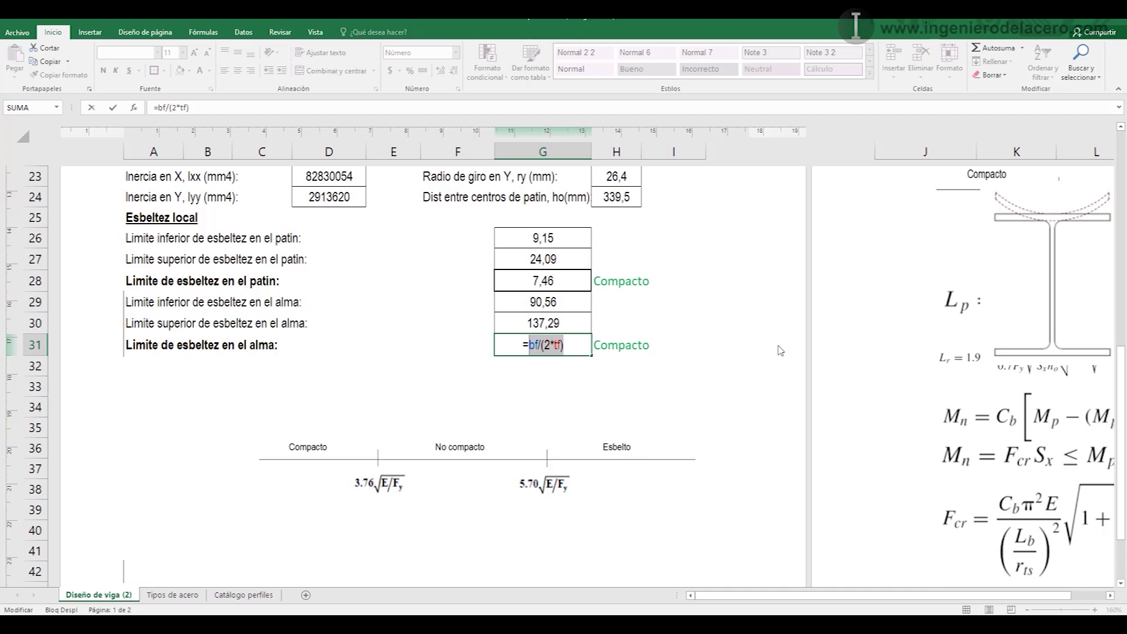
type("h")
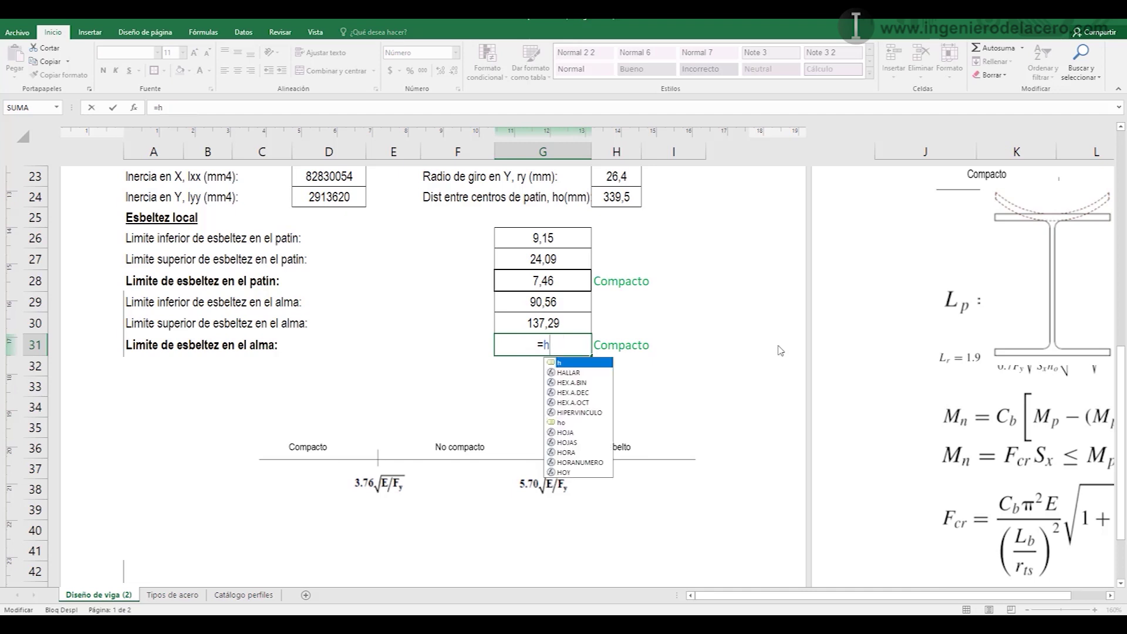
key("Escape")
type("/tw")
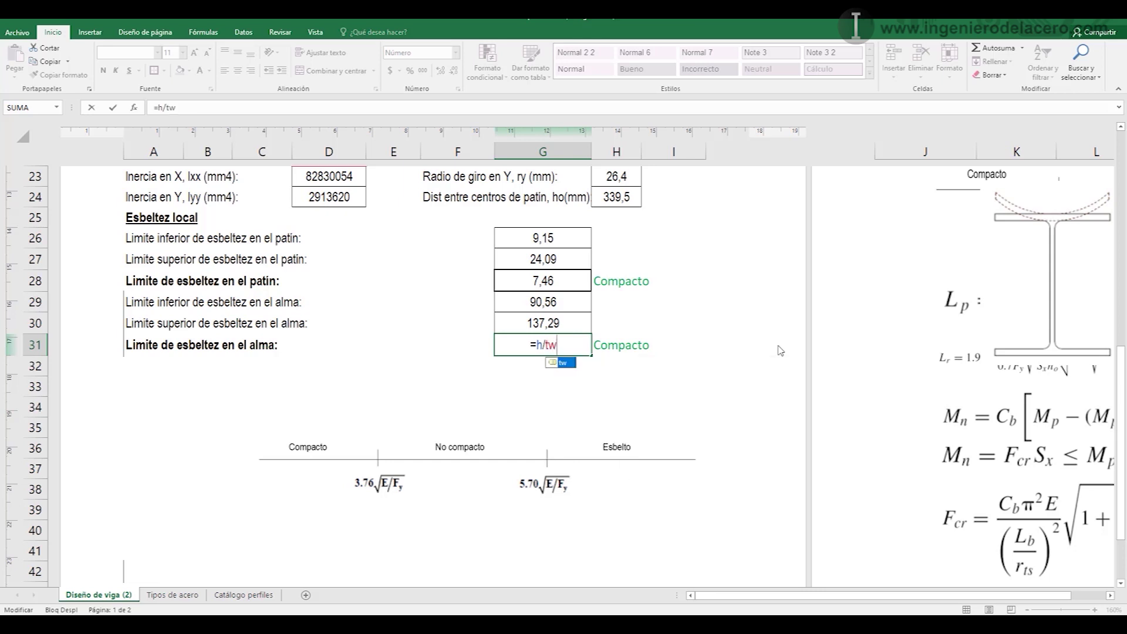
key("Return")
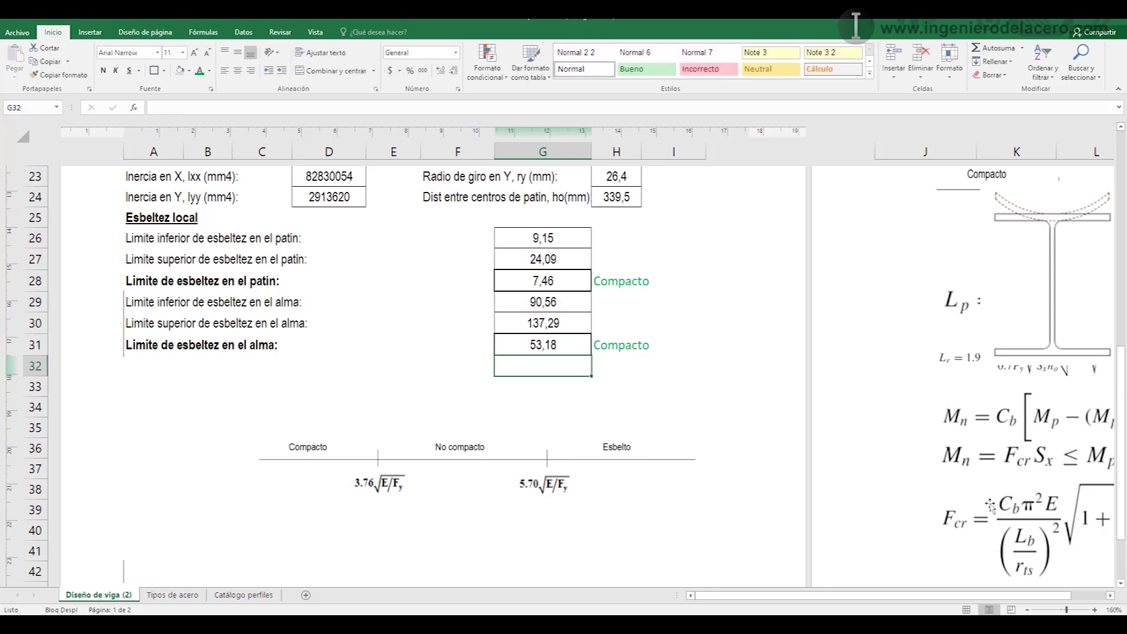
- Bring the web buckling beam picture over the slenderness table for reference, and return it to the reference area around columns K and L
scroll(980, 461, "up", 1)
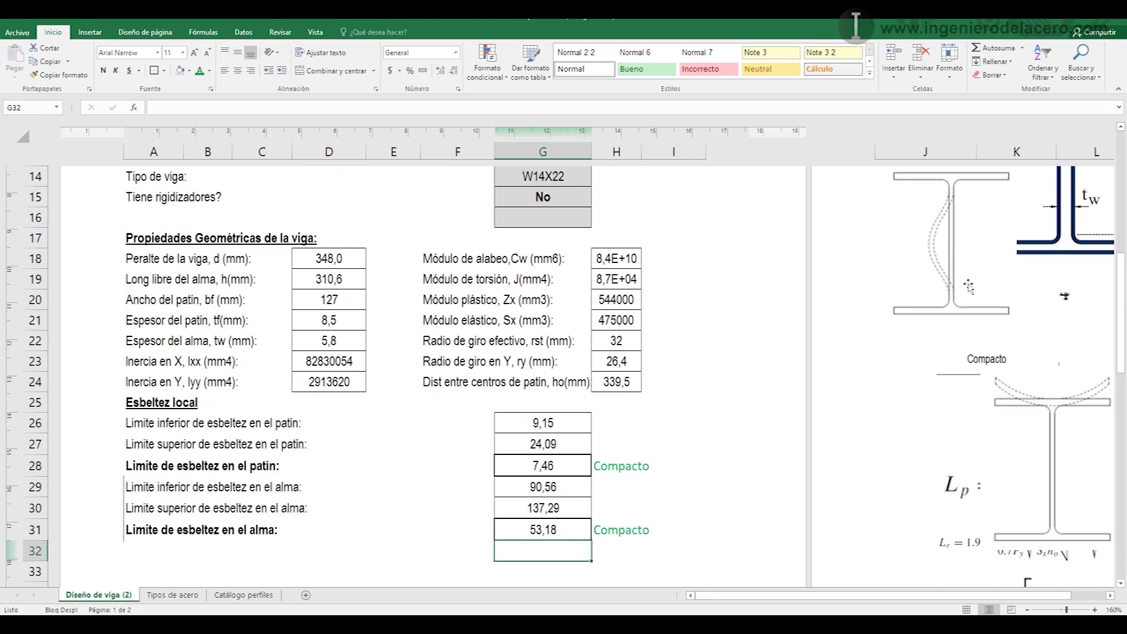
left_click_drag(948, 245, 365, 516)
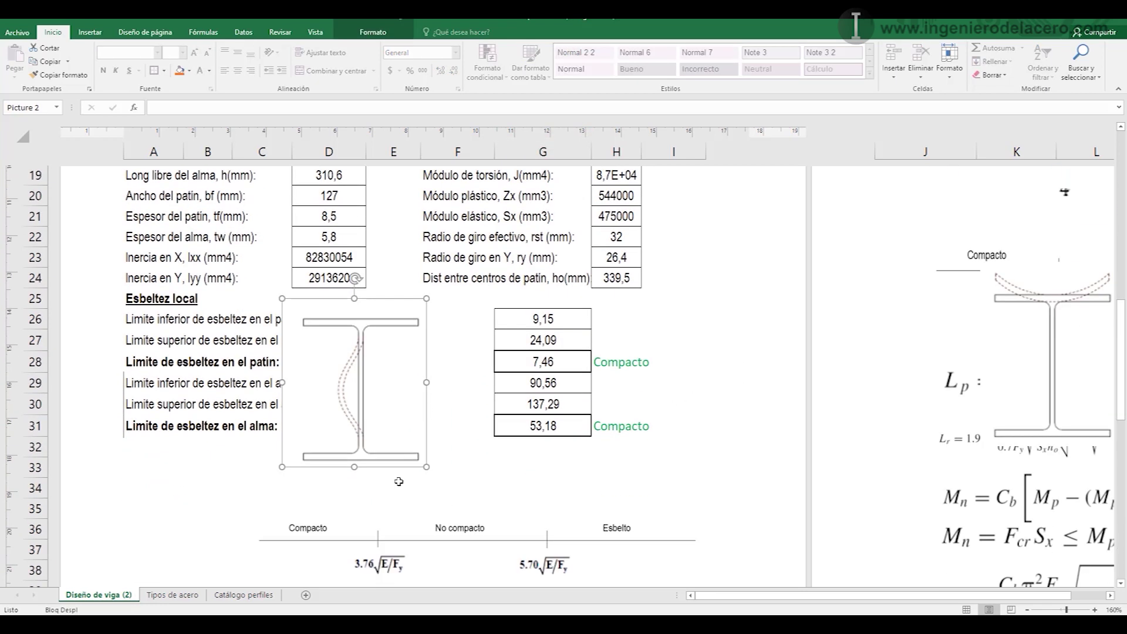
scroll(399, 481, "down", 1)
left_click_drag(380, 396, 413, 461)
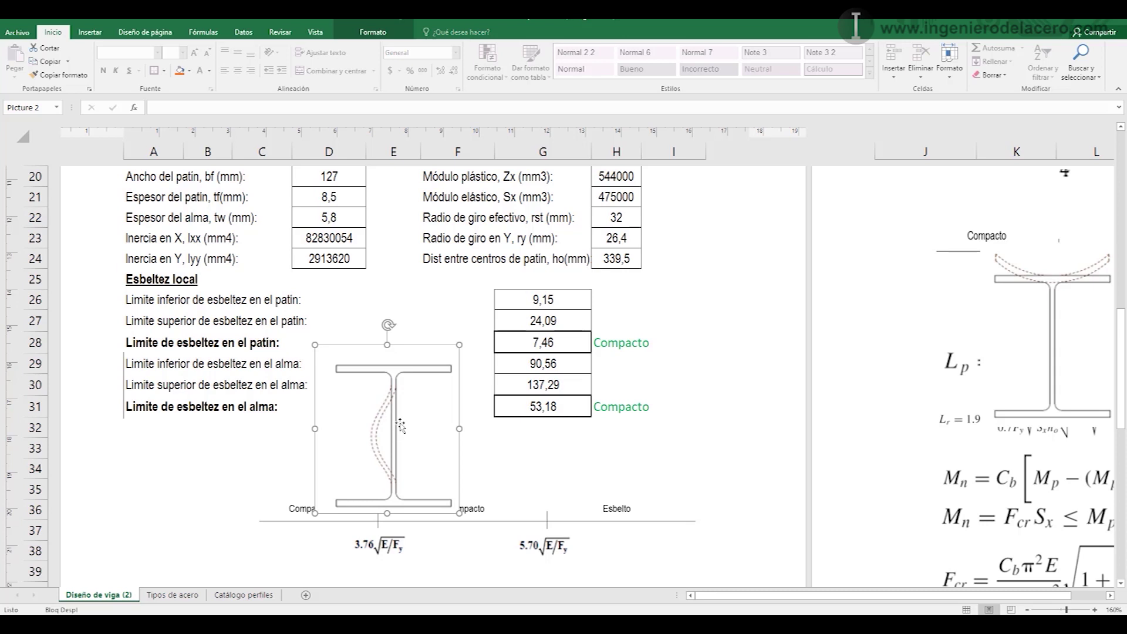
left_click_drag(449, 389, 1094, 247)
left_click(543, 406)
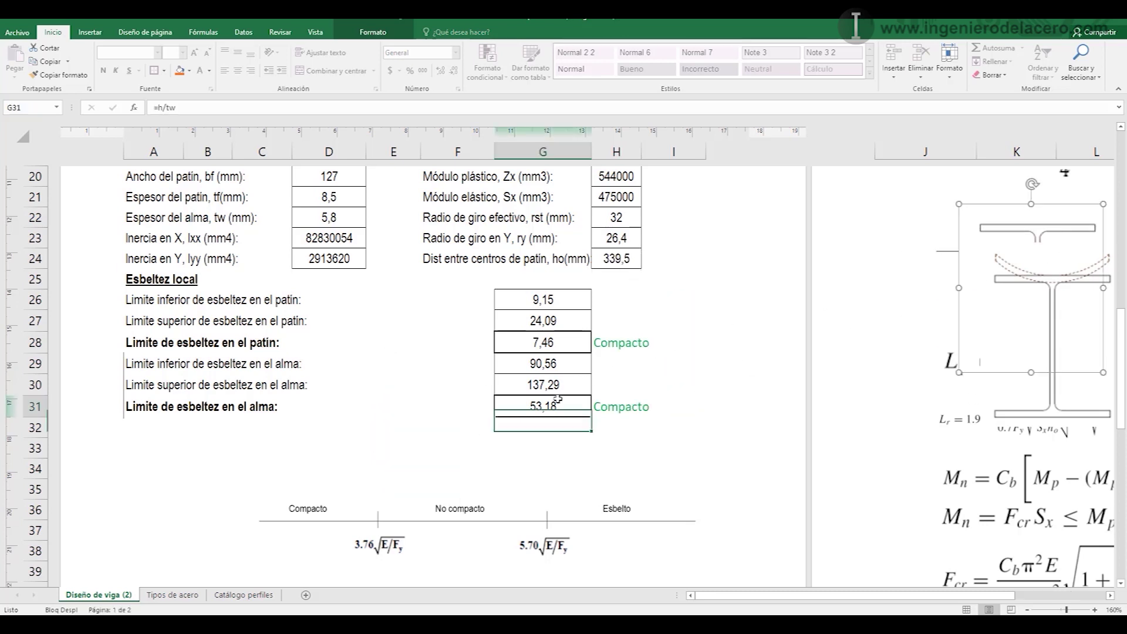
- Check the classification formula in H31, test it by entering 91 and 138 in G31, and undo both entries
scroll(552, 413, "down", 3)
left_click(612, 349)
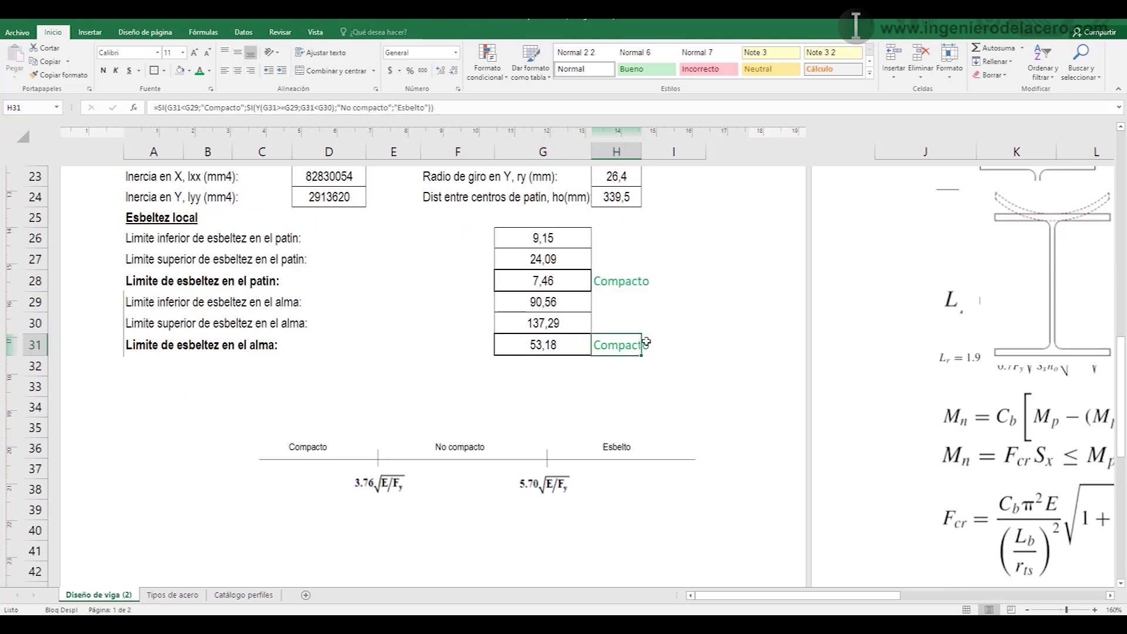
double_click(621, 347)
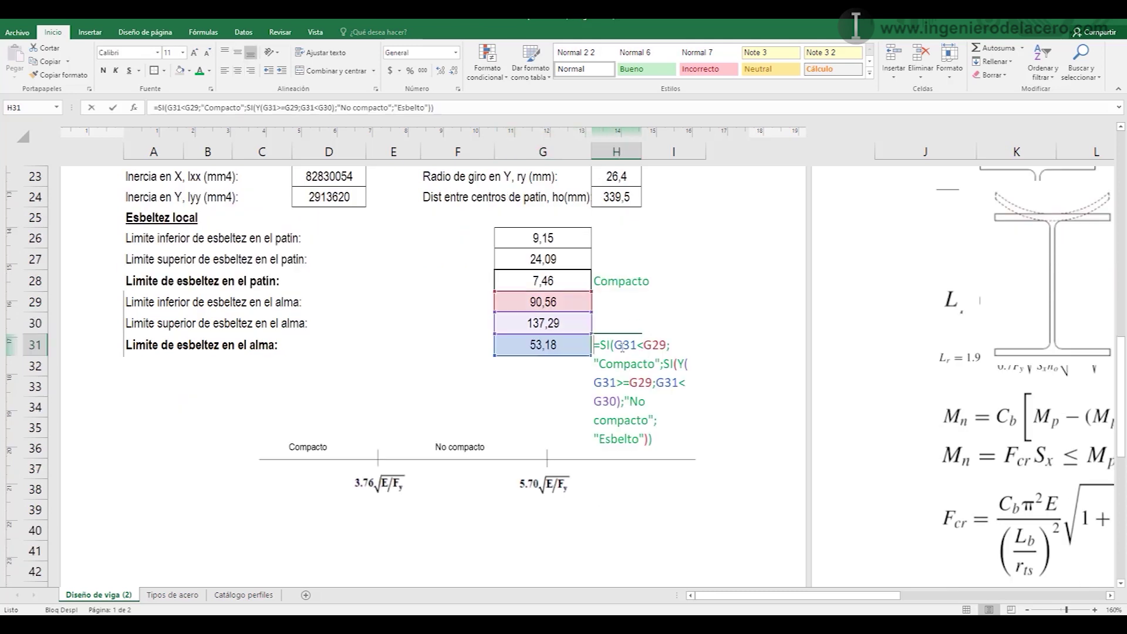
key("Return")
left_click(578, 346)
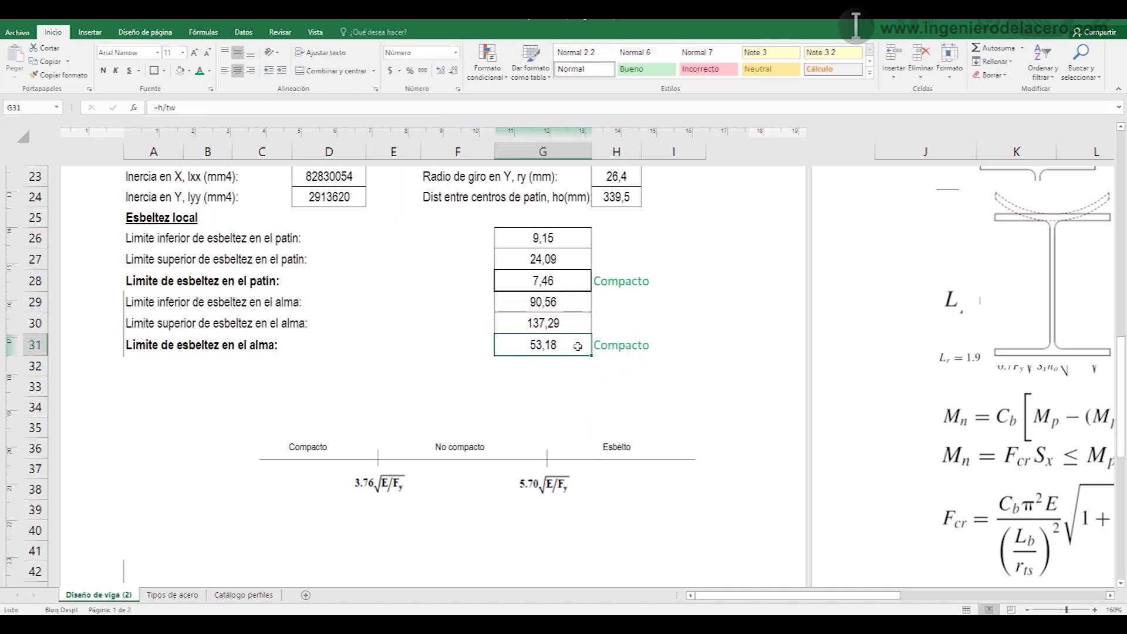
left_click(571, 303)
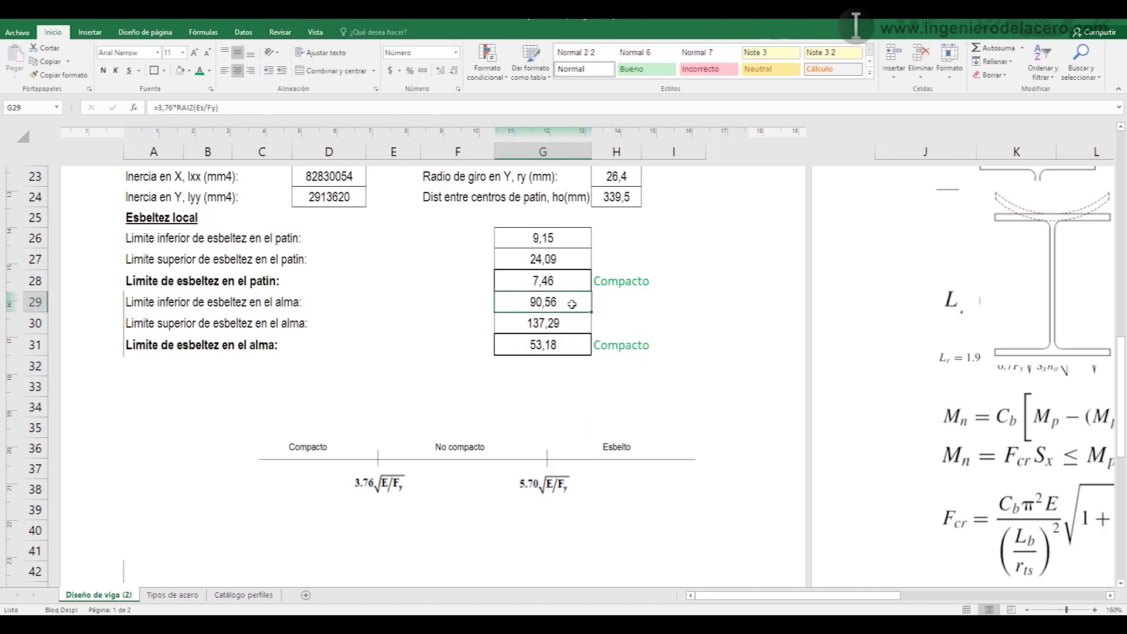
left_click(558, 341)
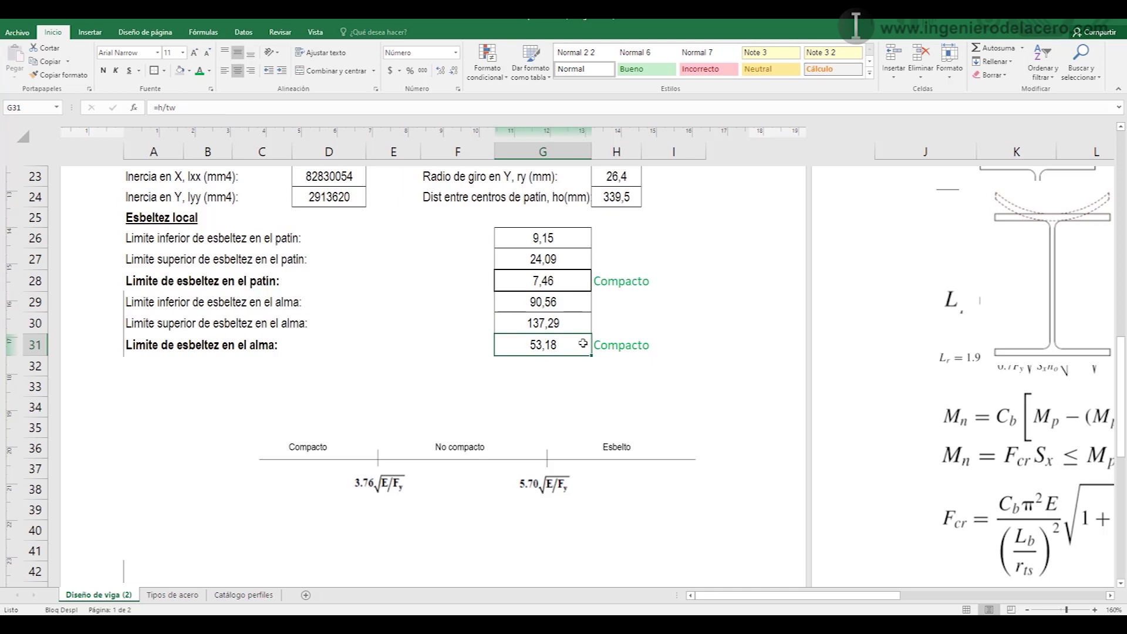
type("91")
key("Return")
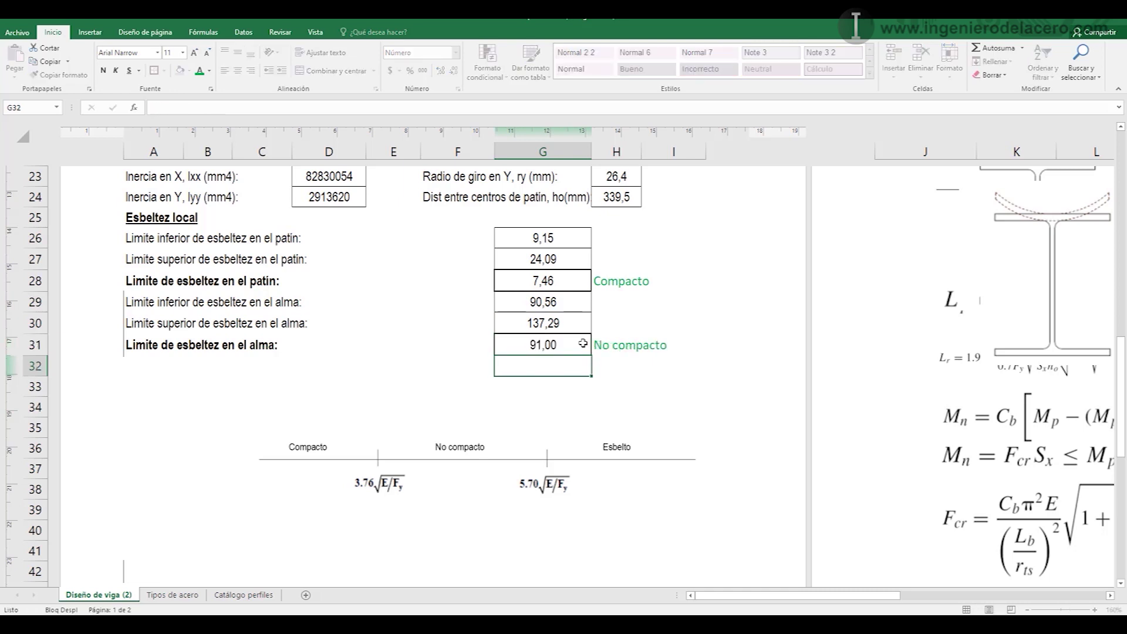
left_click(583, 343)
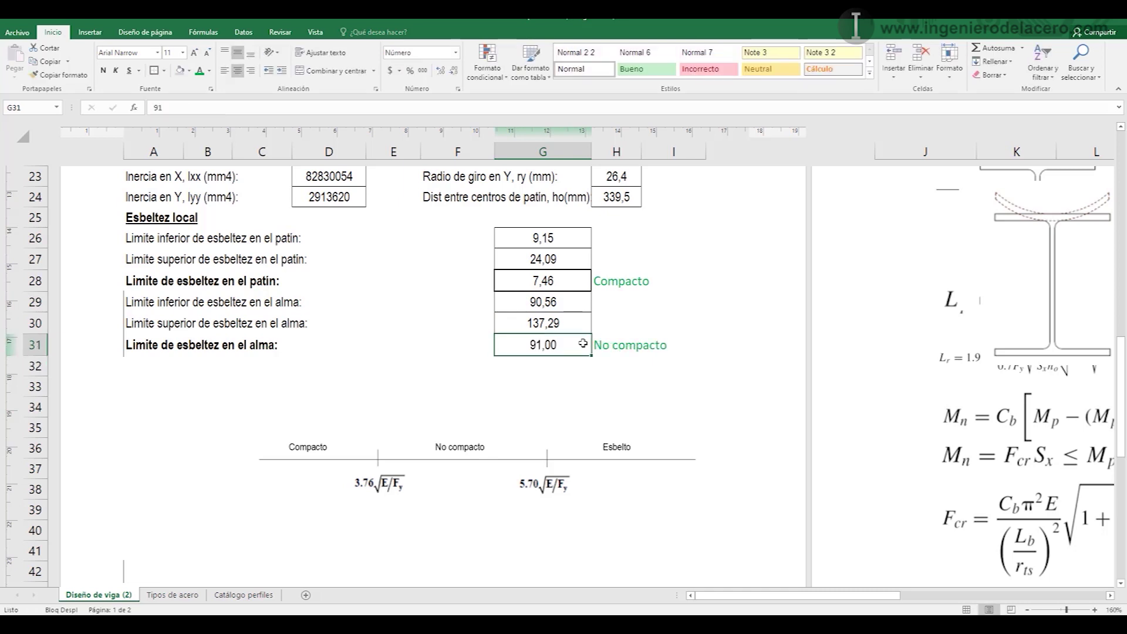
type("138")
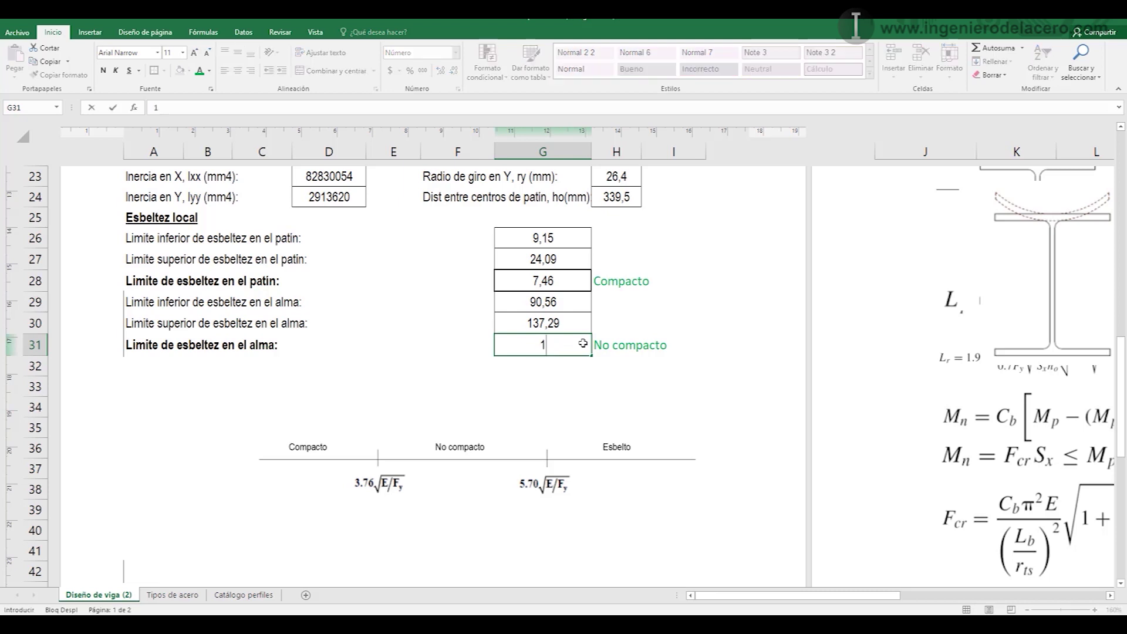
key("Return")
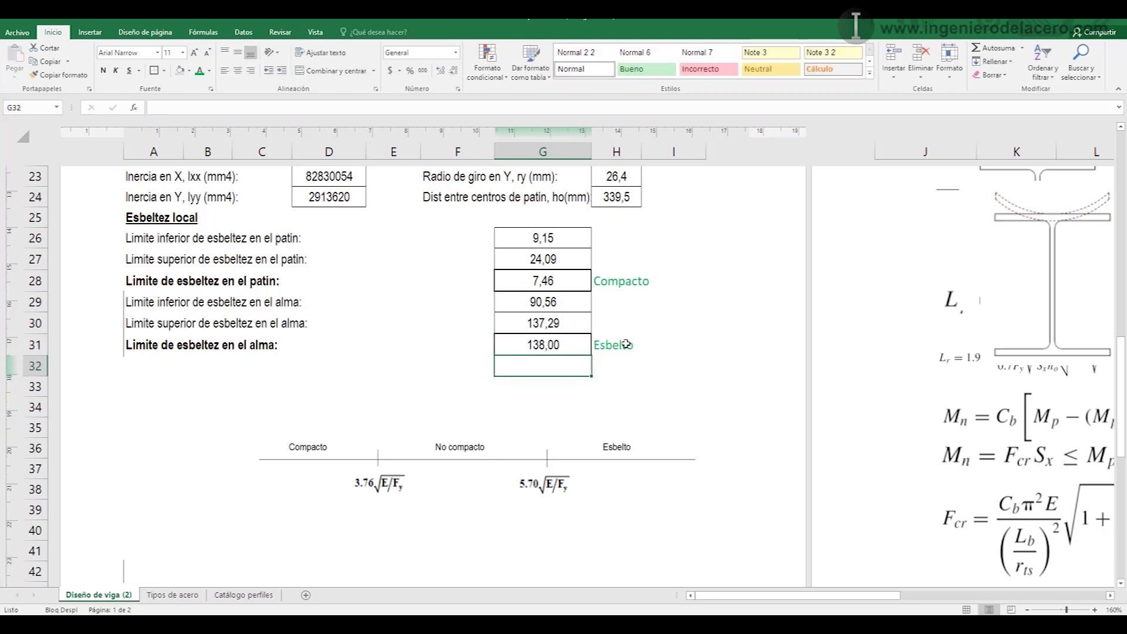
key("ctrl+z")
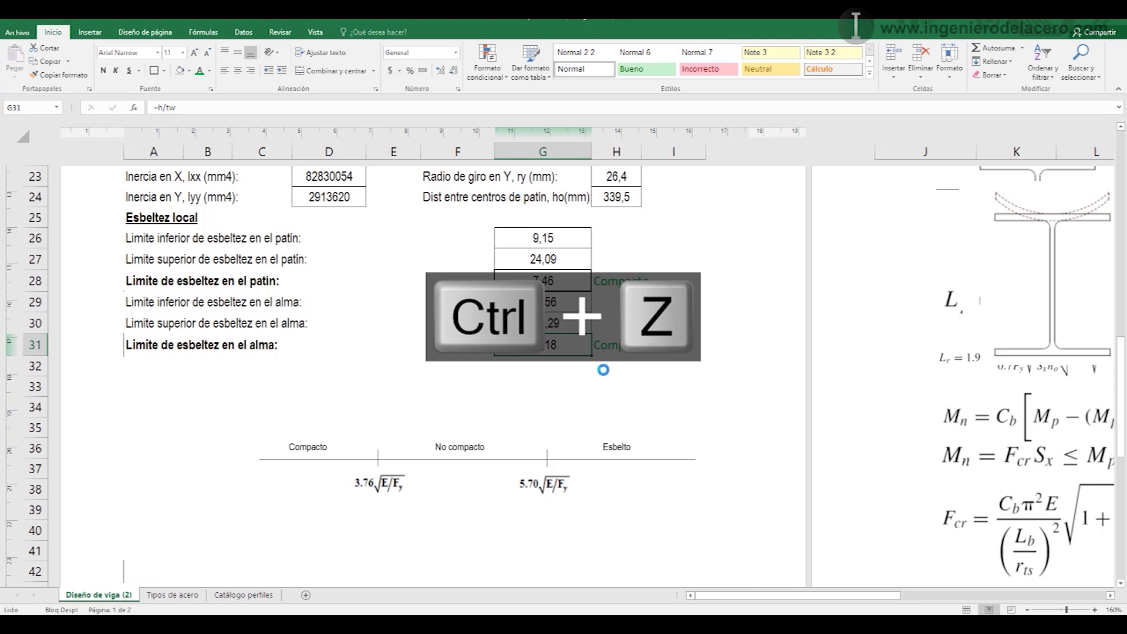
- Move the web slenderness limits diagram from below the table back to the reference area around columns J to L
left_click(546, 405)
left_click_drag(383, 457, 1048, 215)
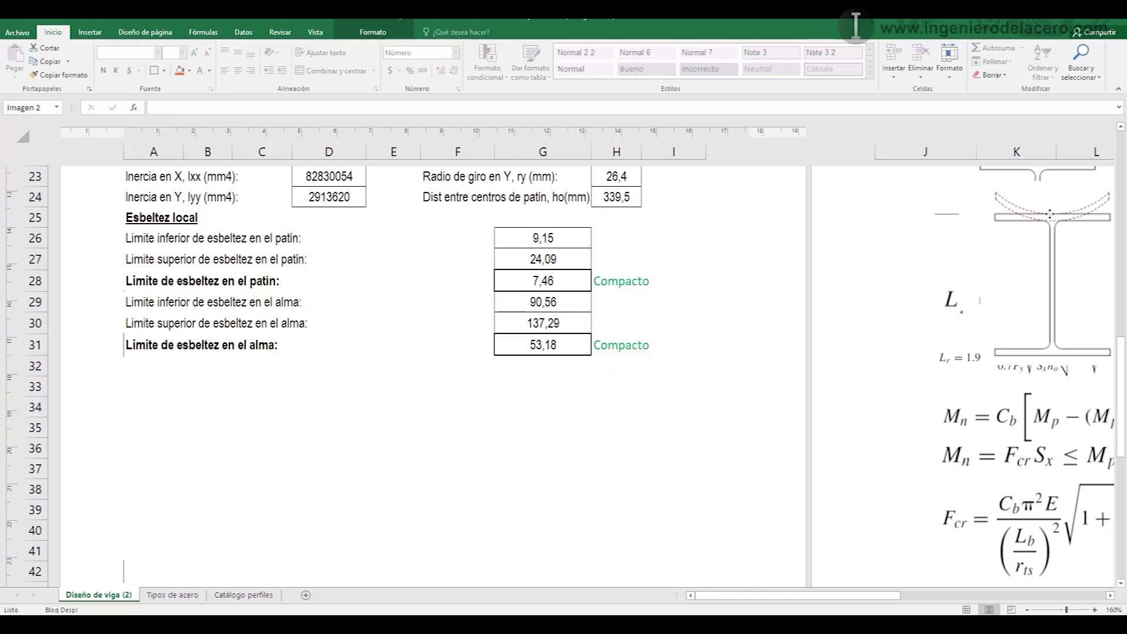
- Enter the section heading "Resistencia a flexión." in cell A32, below the web slenderness rows
left_click(137, 384)
left_click(150, 360)
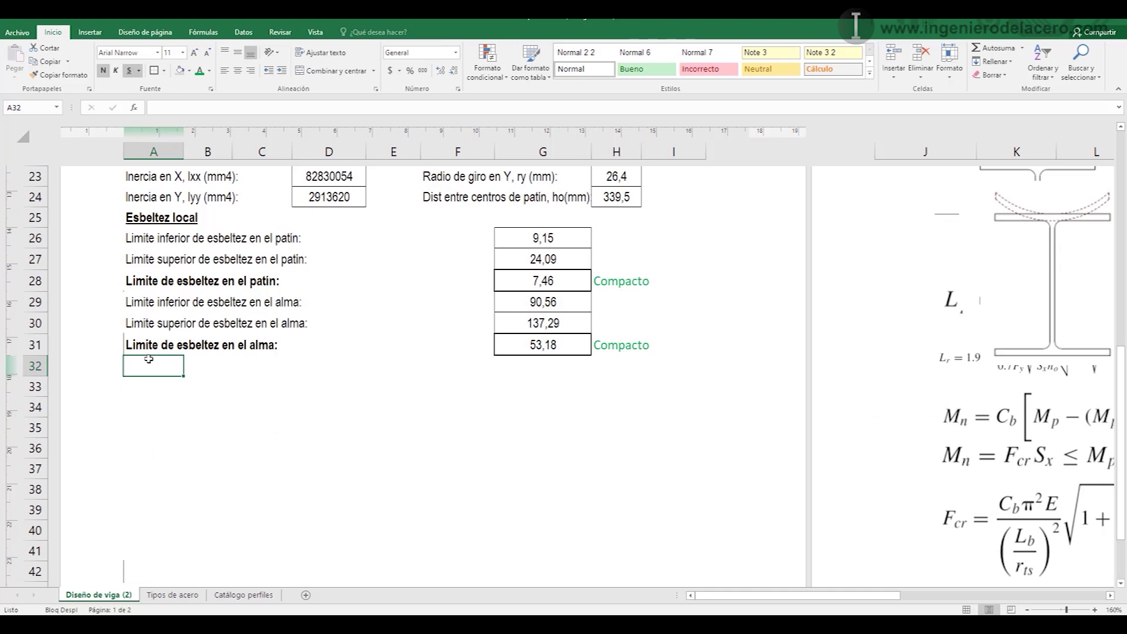
type("Resistencia")
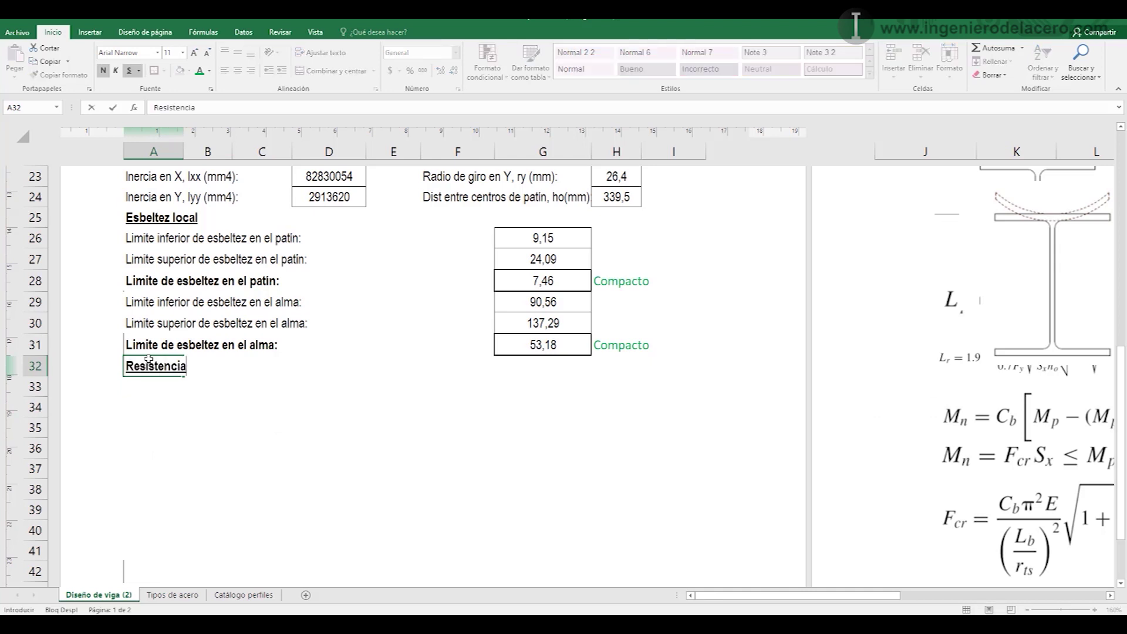
type(" a fle")
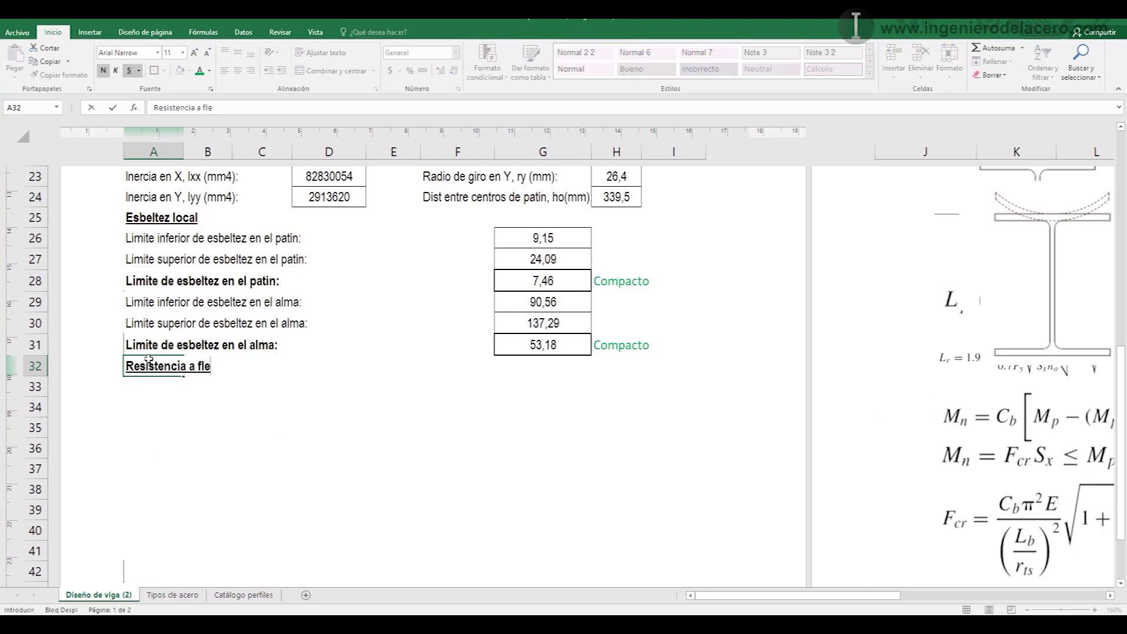
type("ixión.")
key("Return")
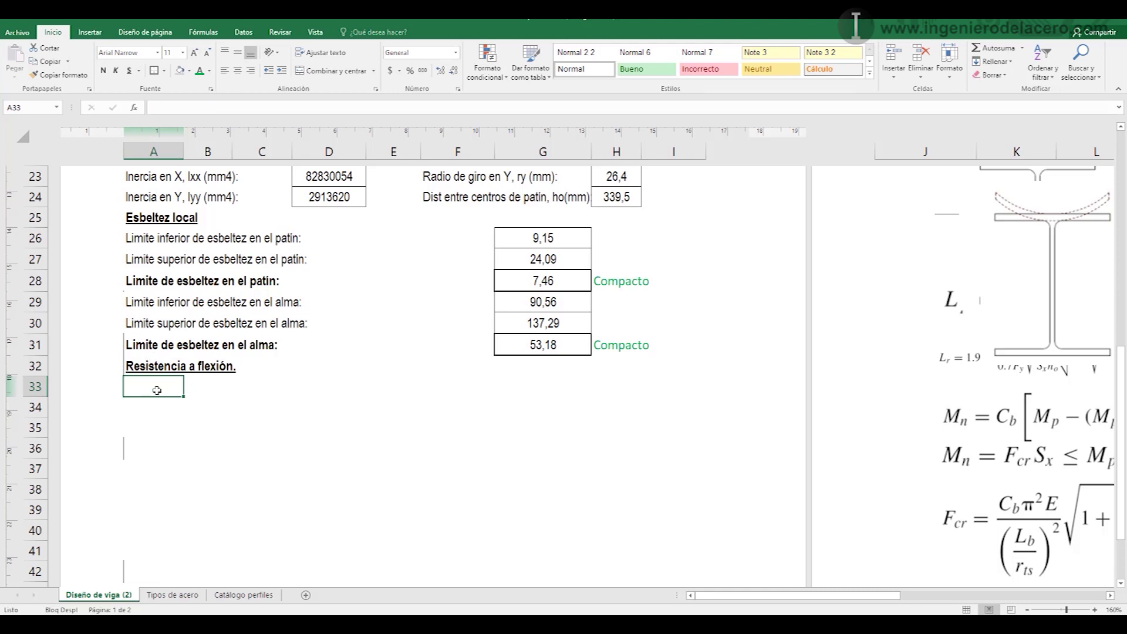
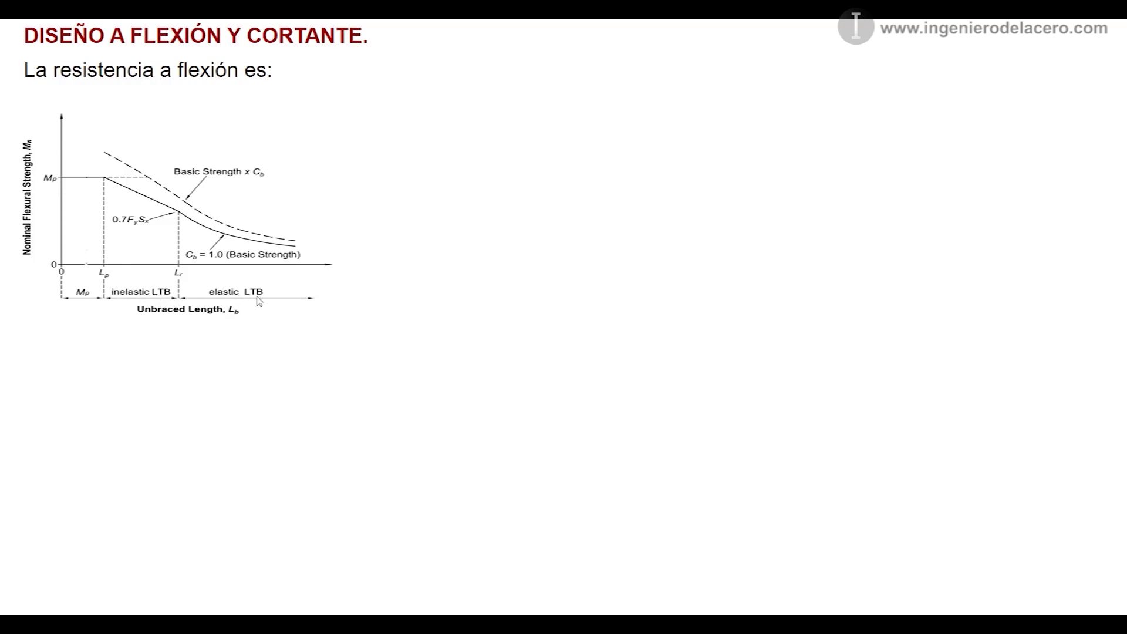
left_click(343, 282)
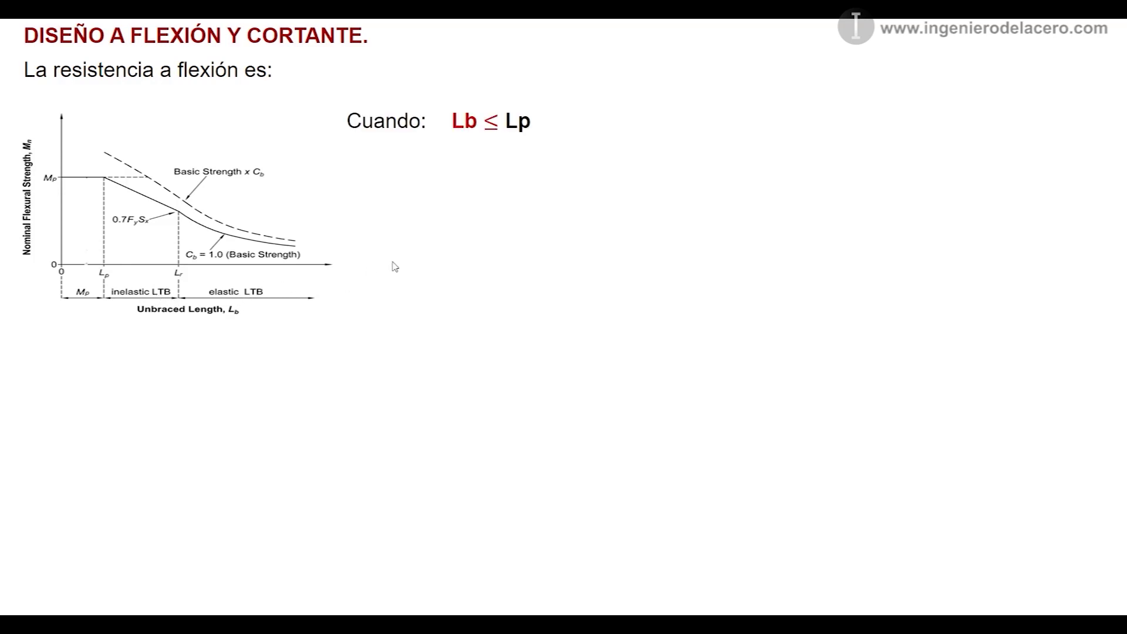
left_click(445, 231)
left_click(490, 237)
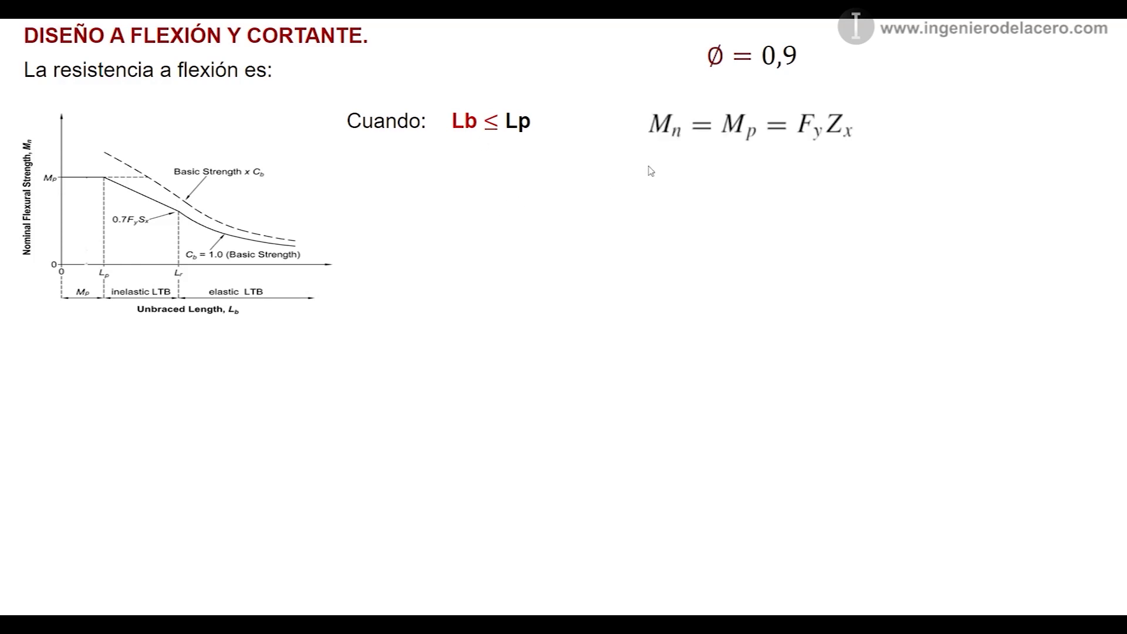
left_click(669, 234)
left_click(668, 235)
left_click(668, 235)
left_click(663, 253)
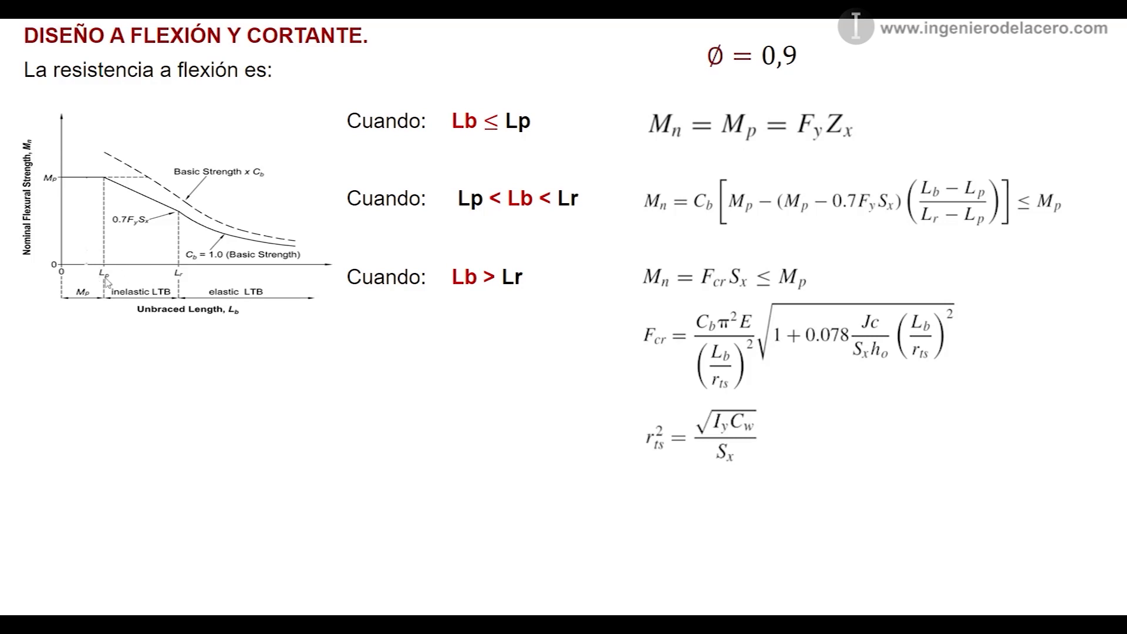
left_click(308, 289)
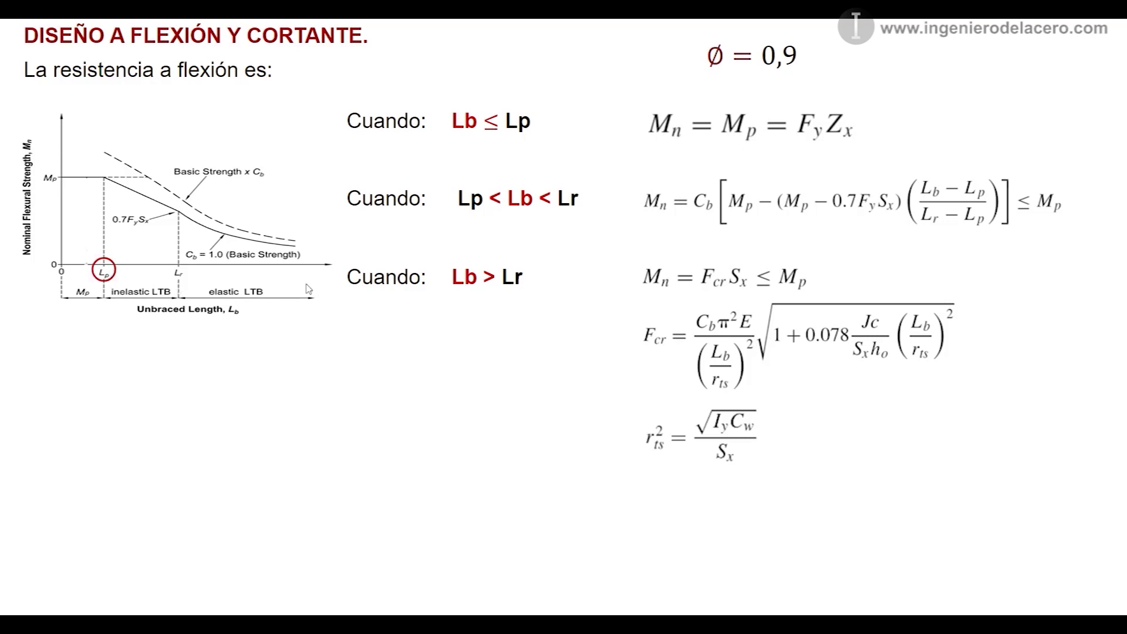
left_click(147, 286)
left_click(146, 286)
left_click(147, 286)
left_click(148, 289)
left_click(148, 288)
left_click(314, 447)
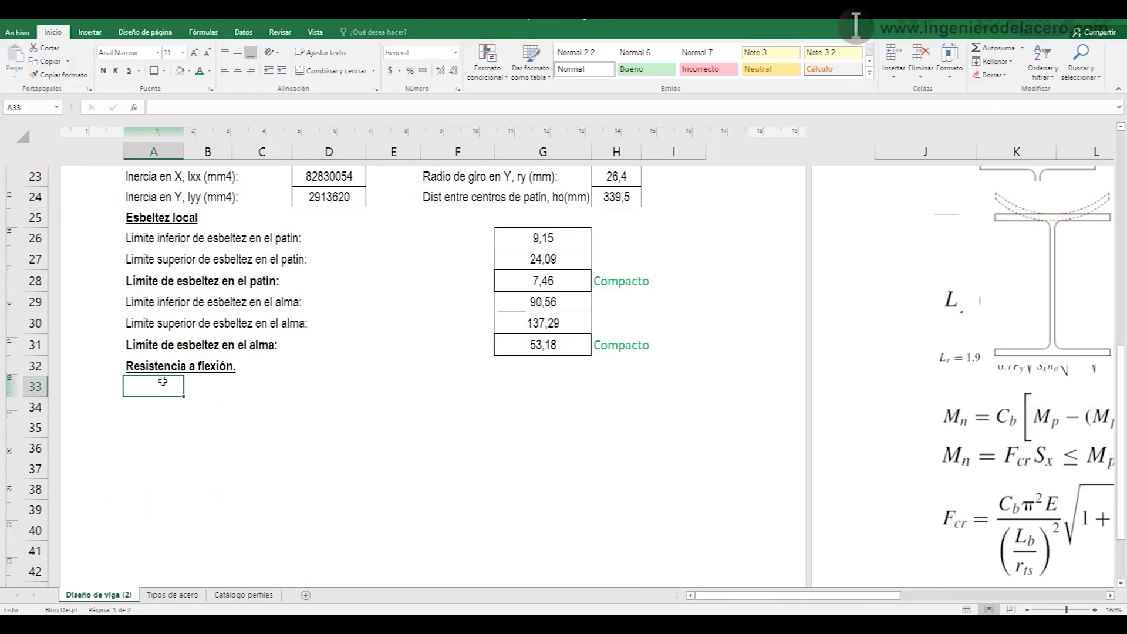
- Label A33 "Longitud plástica, Lp (mm):" and add borders around its value cell G33
type("Longitud pl")
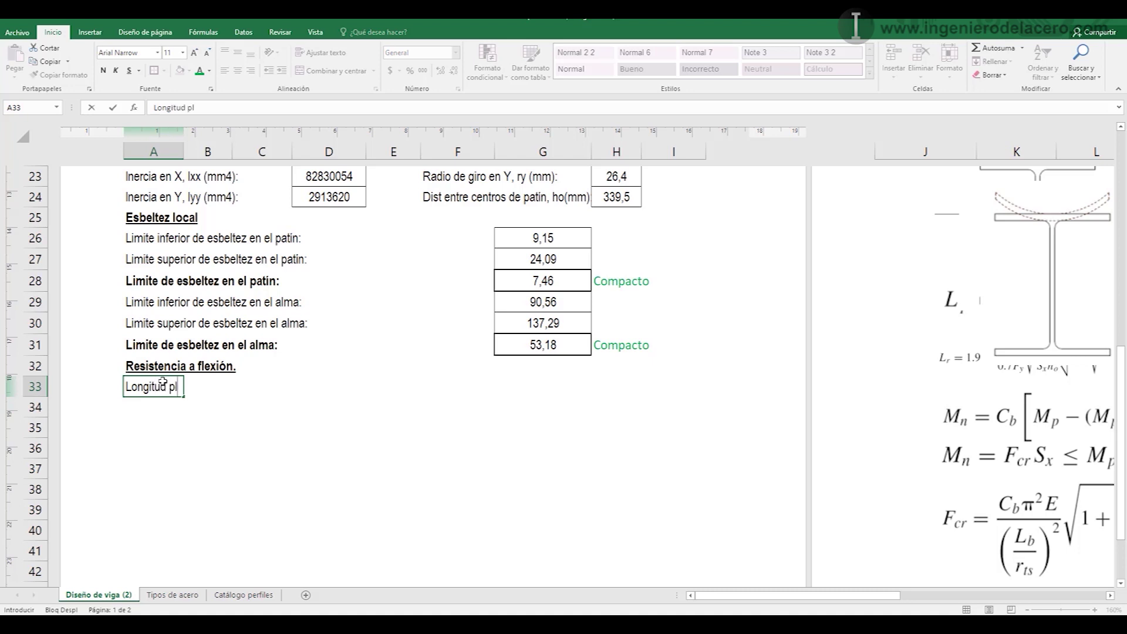
type("ástica, Lp (mm)")
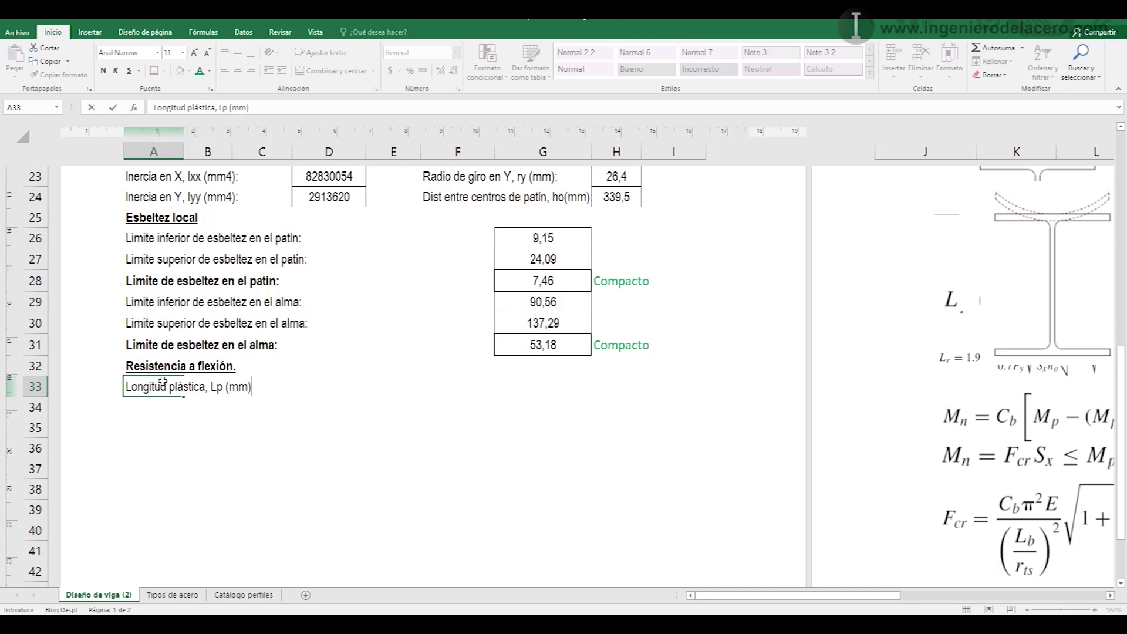
type(":")
key("Return")
left_click(543, 387)
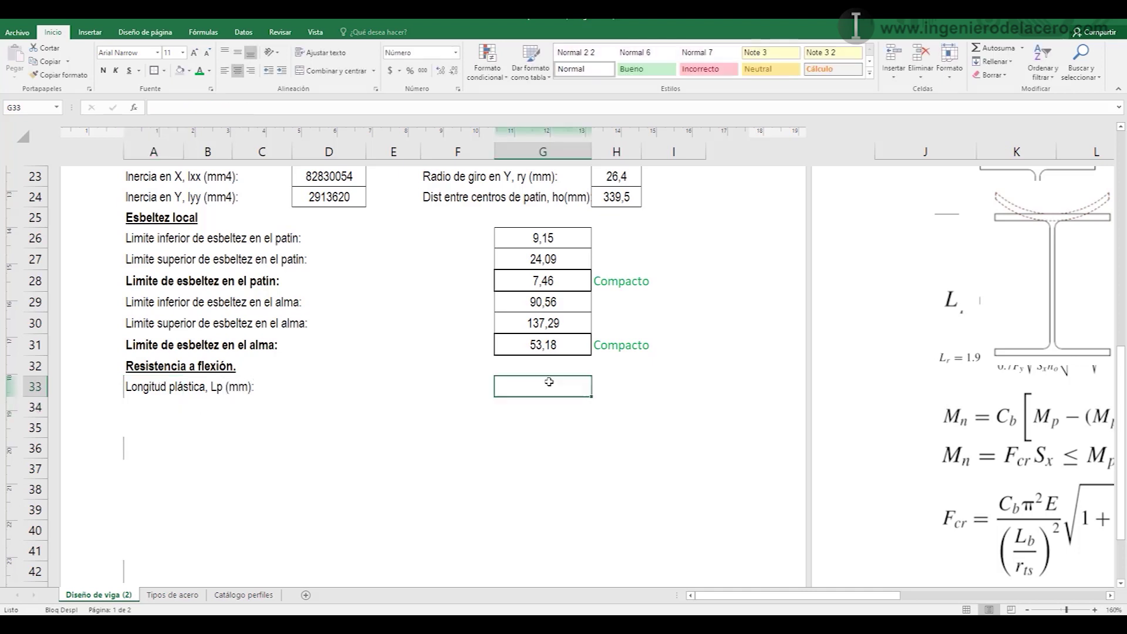
left_click(164, 71)
left_click(194, 183)
type("=")
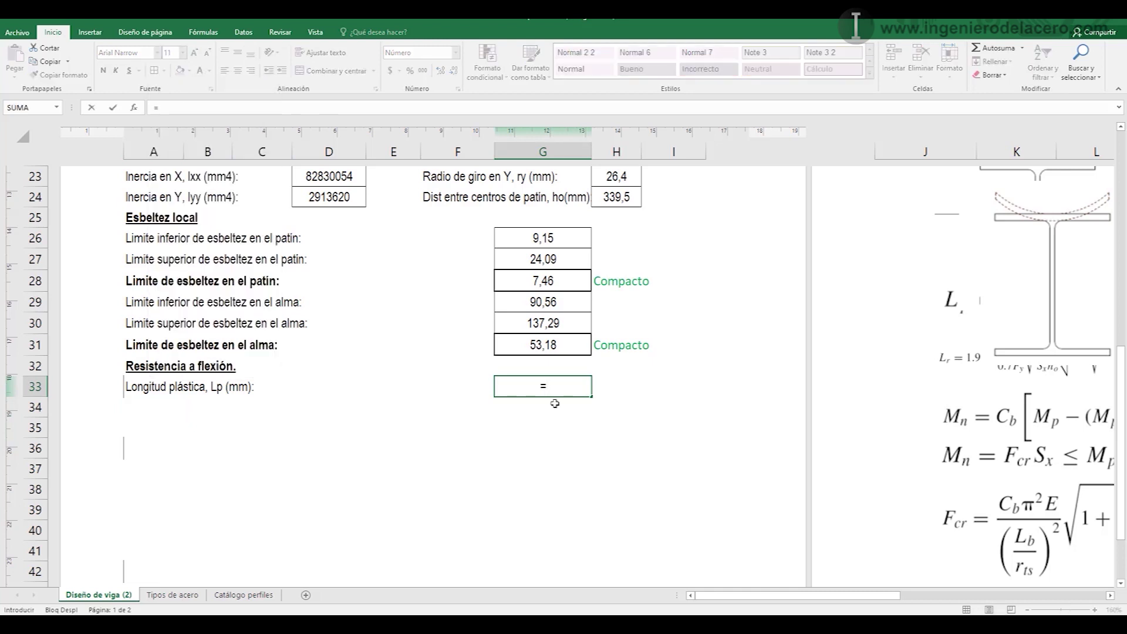
type("1,76")
key("Escape")
- Move the Lp equation picture below the table for reference and enter =1,76*ry*RAIZ(Es/Fy) in G33
left_click(939, 302)
left_click_drag(939, 302, 411, 480)
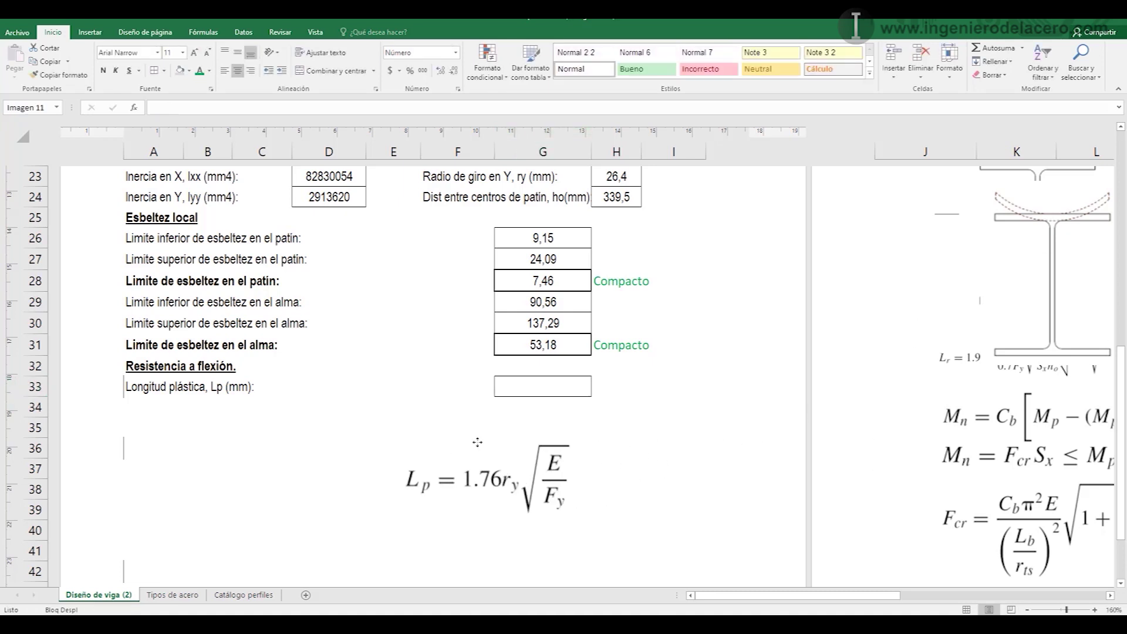
left_click(552, 388)
type("=")
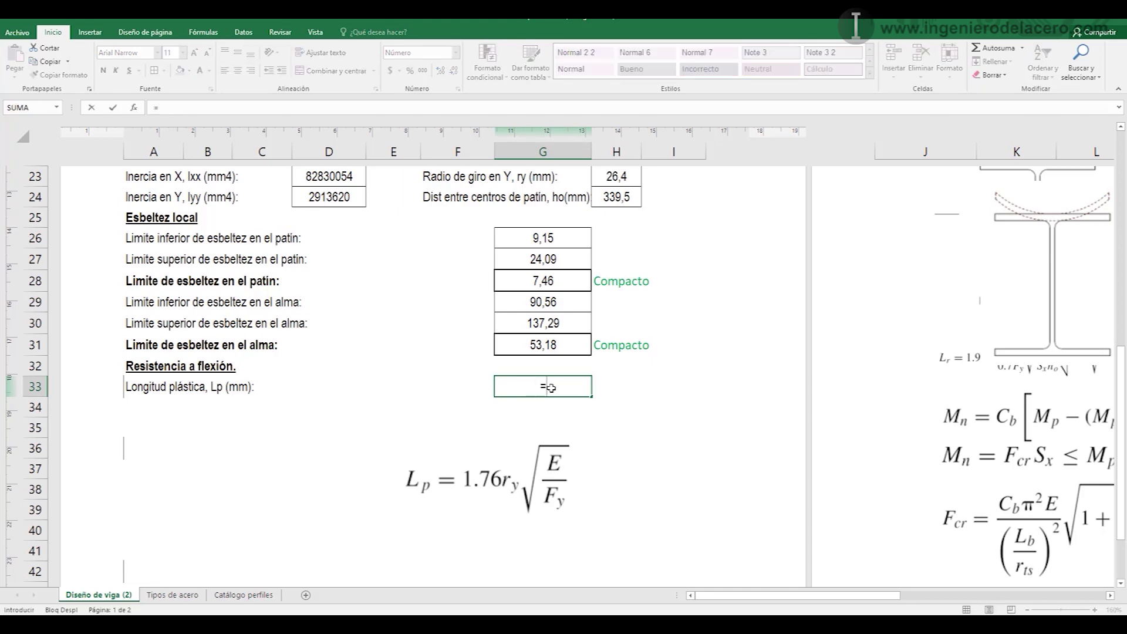
type("1,76*r")
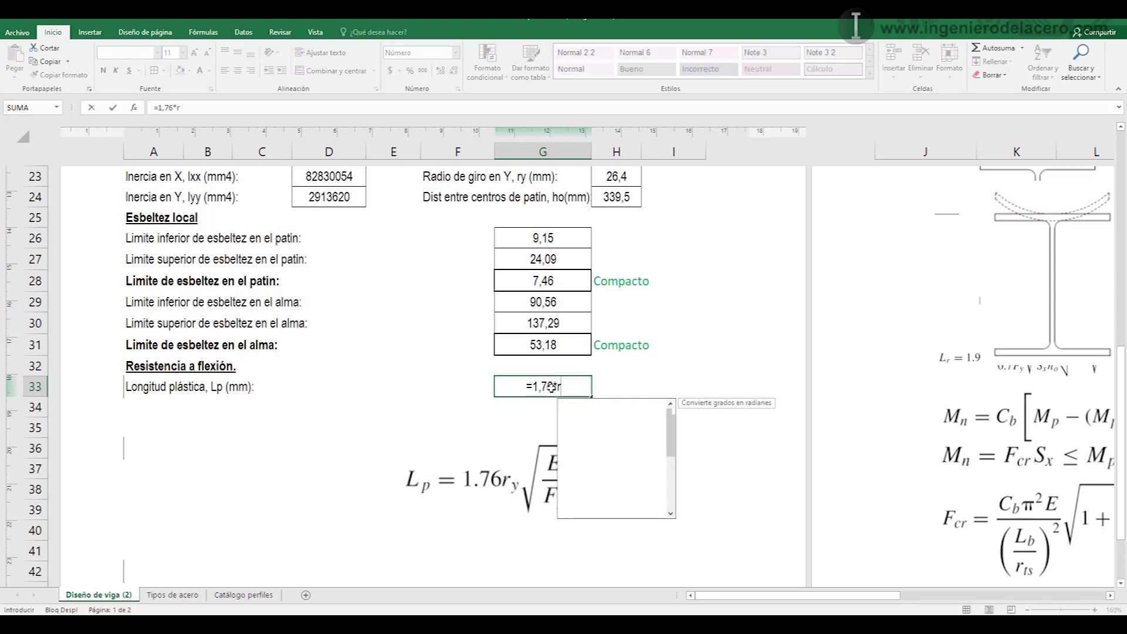
type("y*")
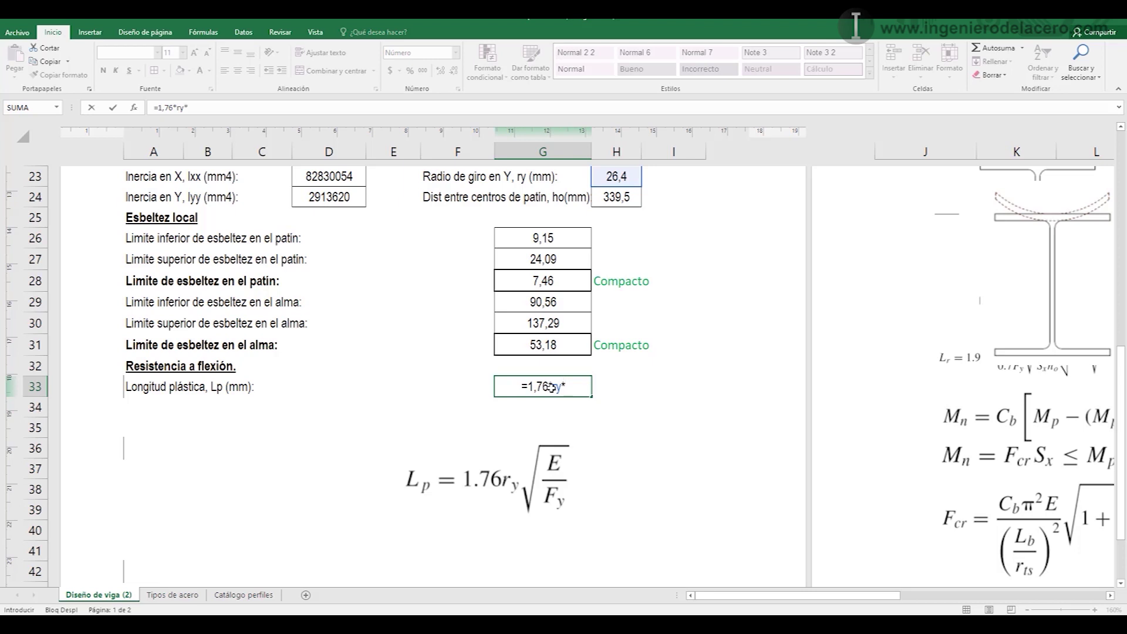
type("raz")
key("BackSpace")
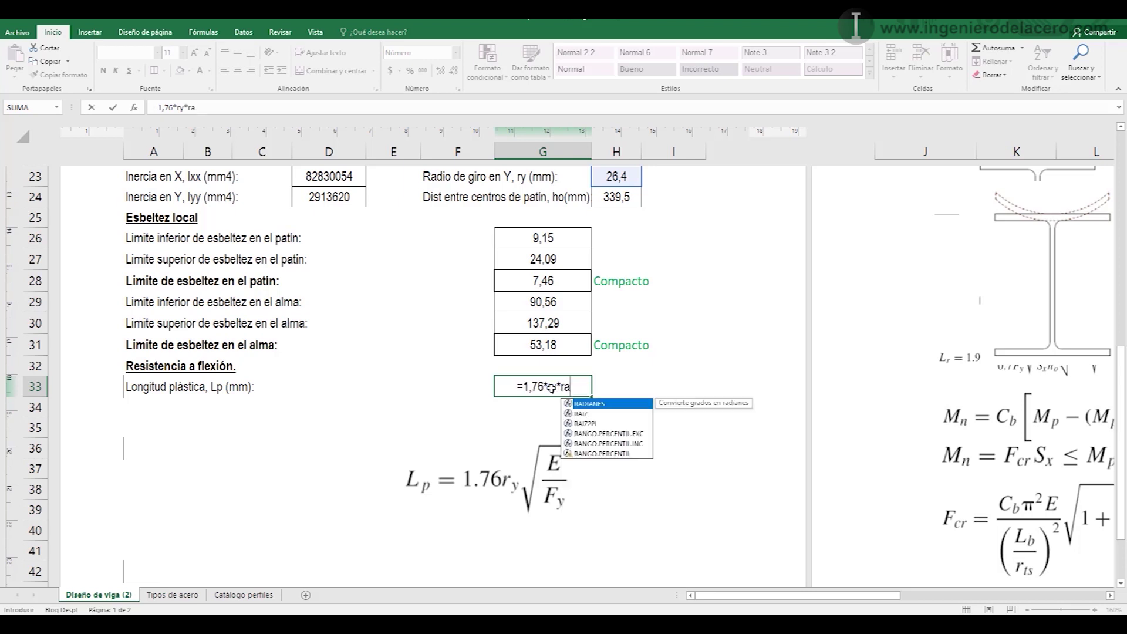
type("iz")
key("Tab")
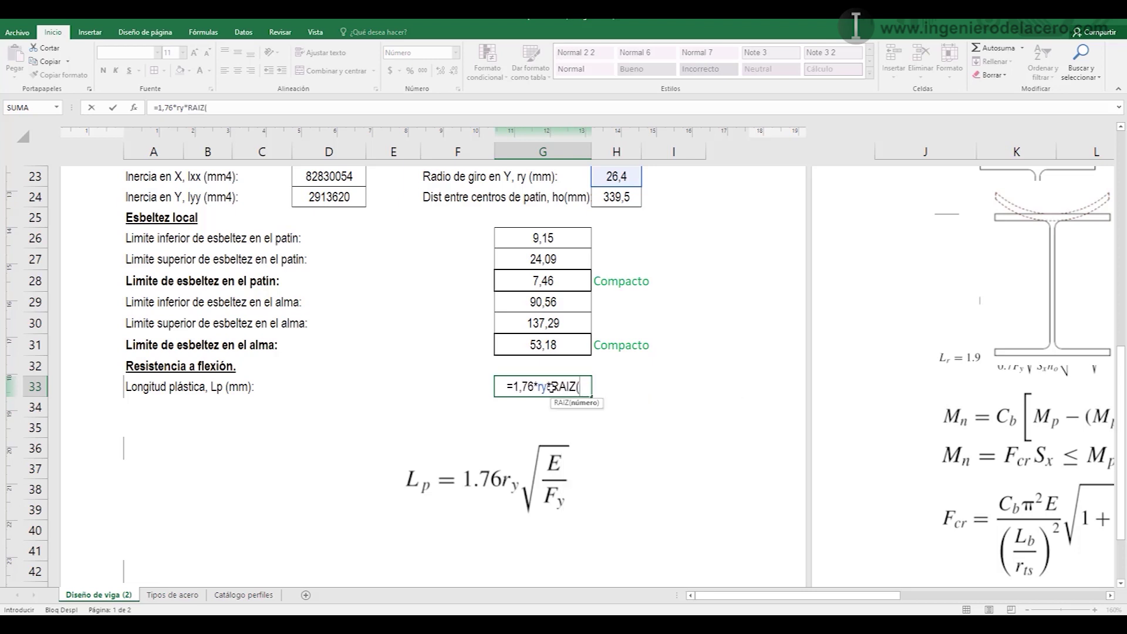
type("Es")
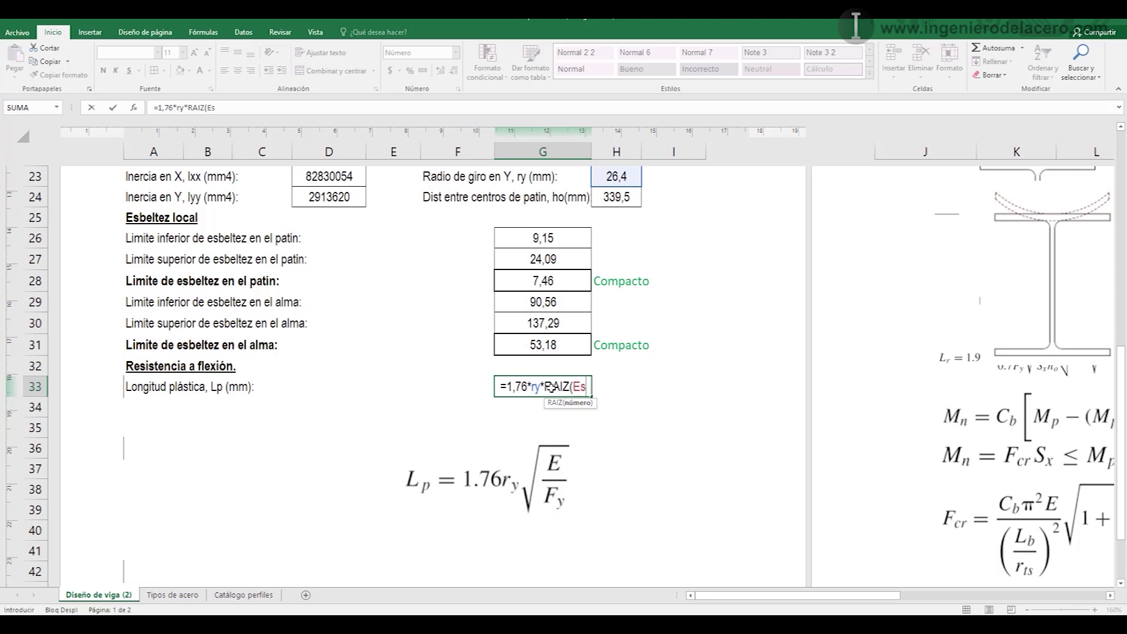
type("/Fy)")
key("Return")
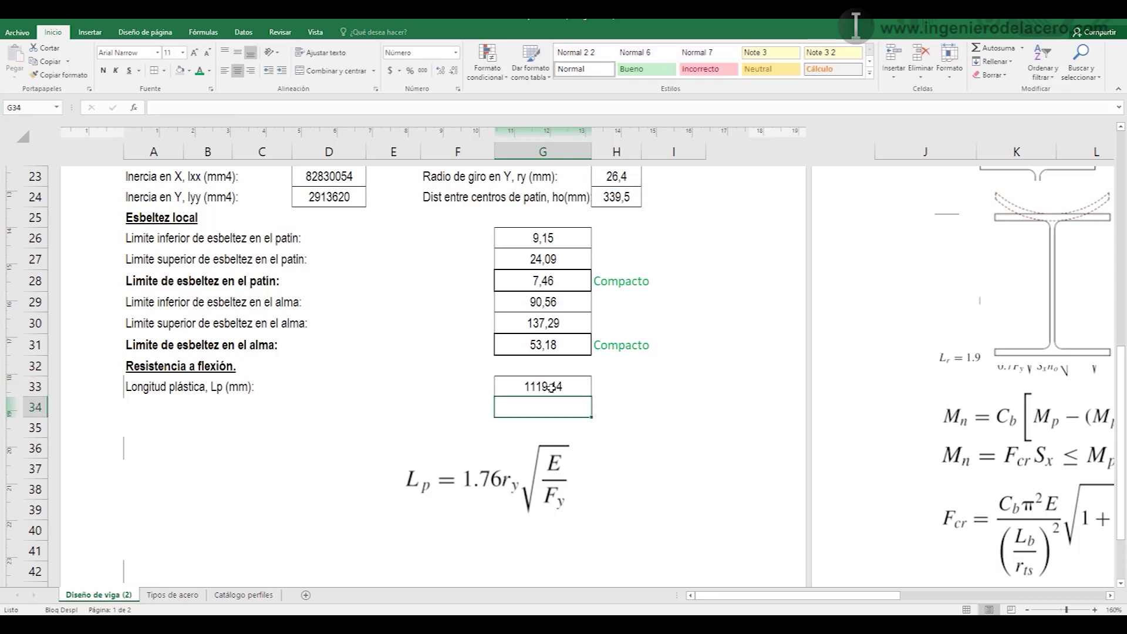
left_click(526, 393)
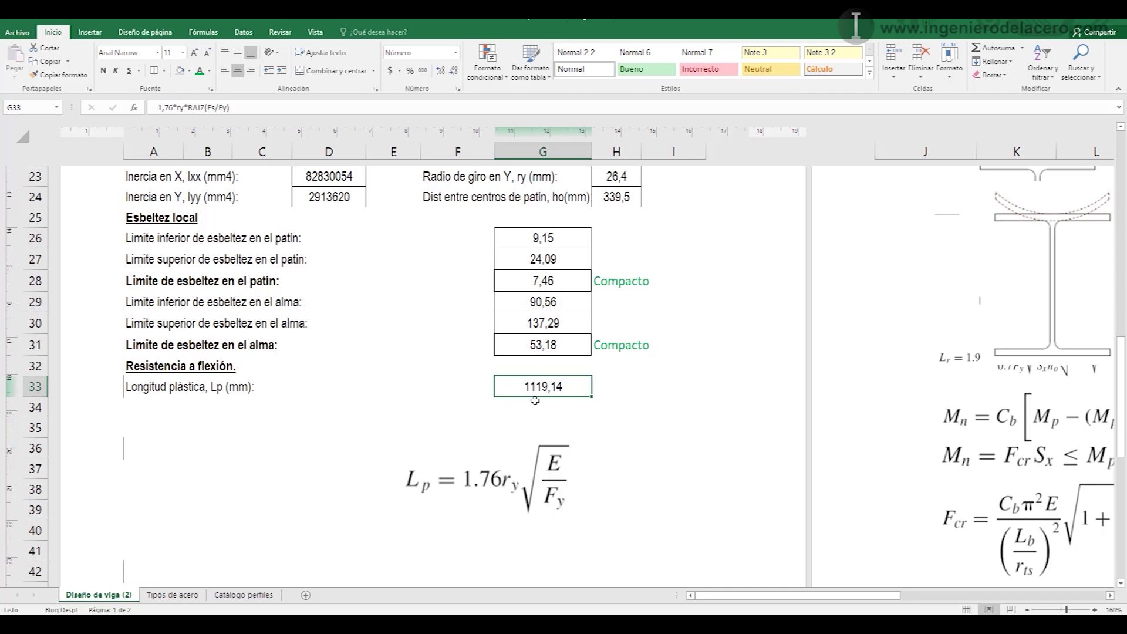
- Label A34 "Longitud elástica, Lr (mm):" under the plastic length row
left_click(169, 411)
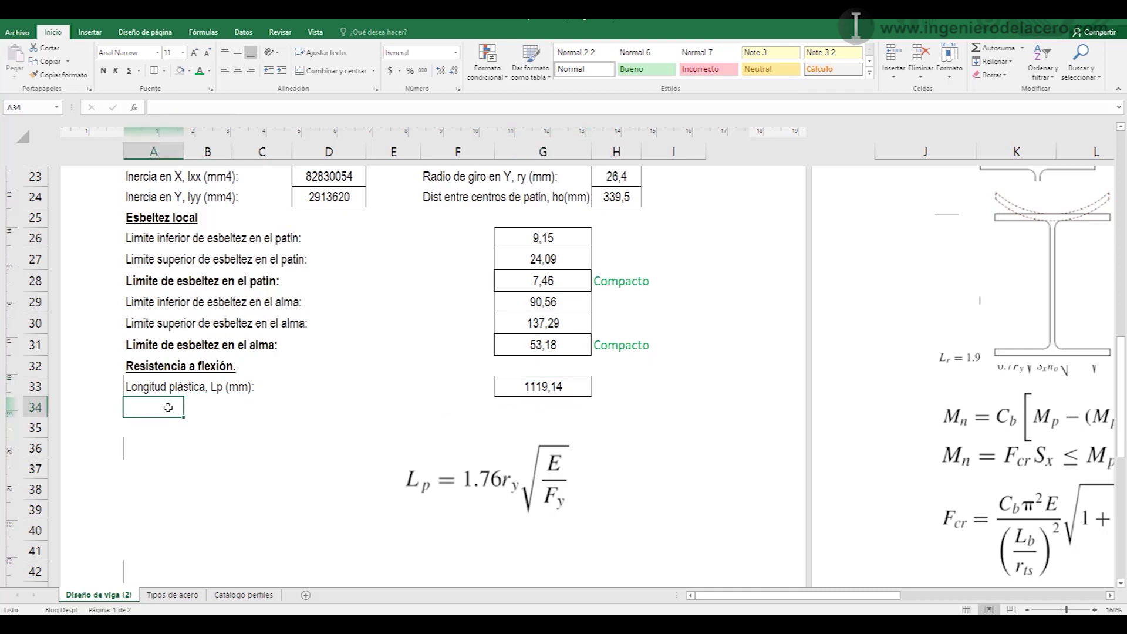
type("Lon")
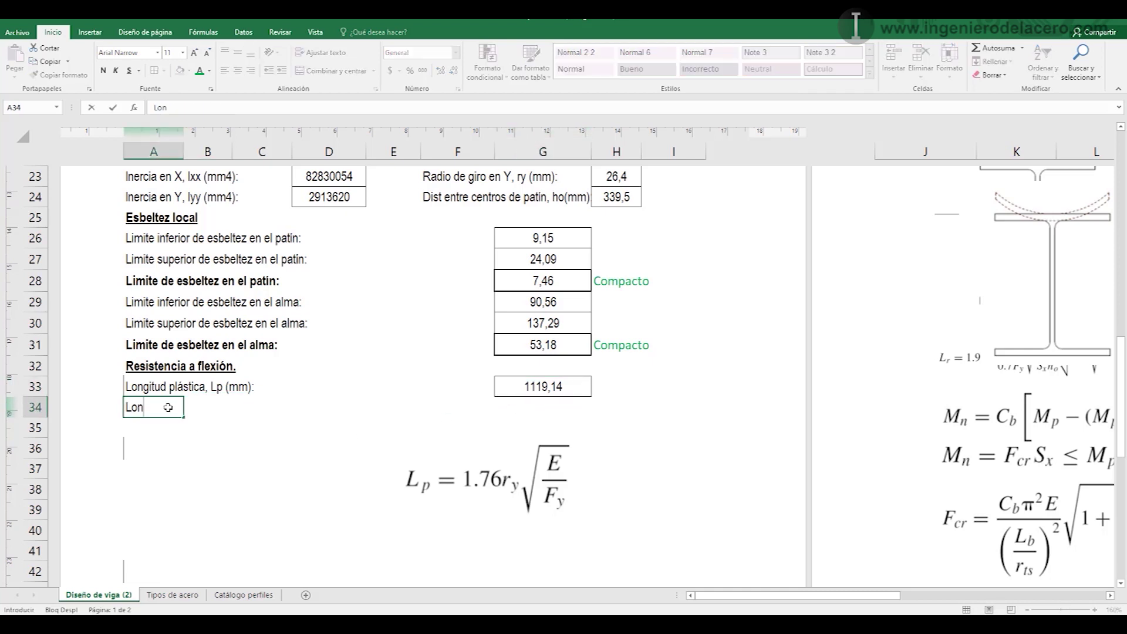
type("gitud elás")
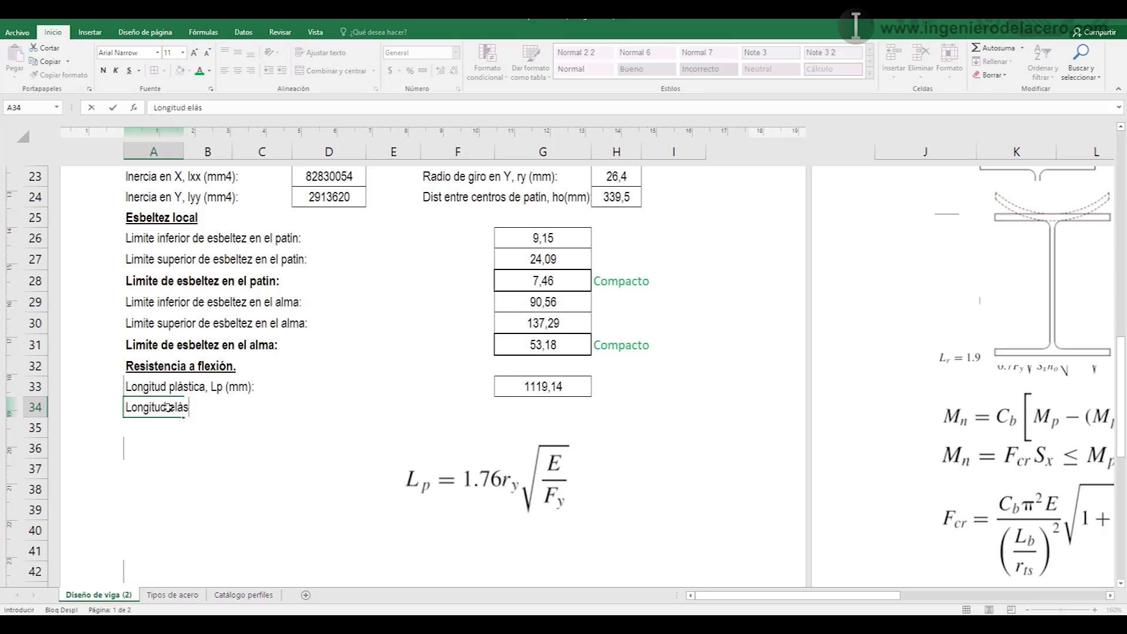
type("tica, Lr")
type("(mm):")
key("Return")
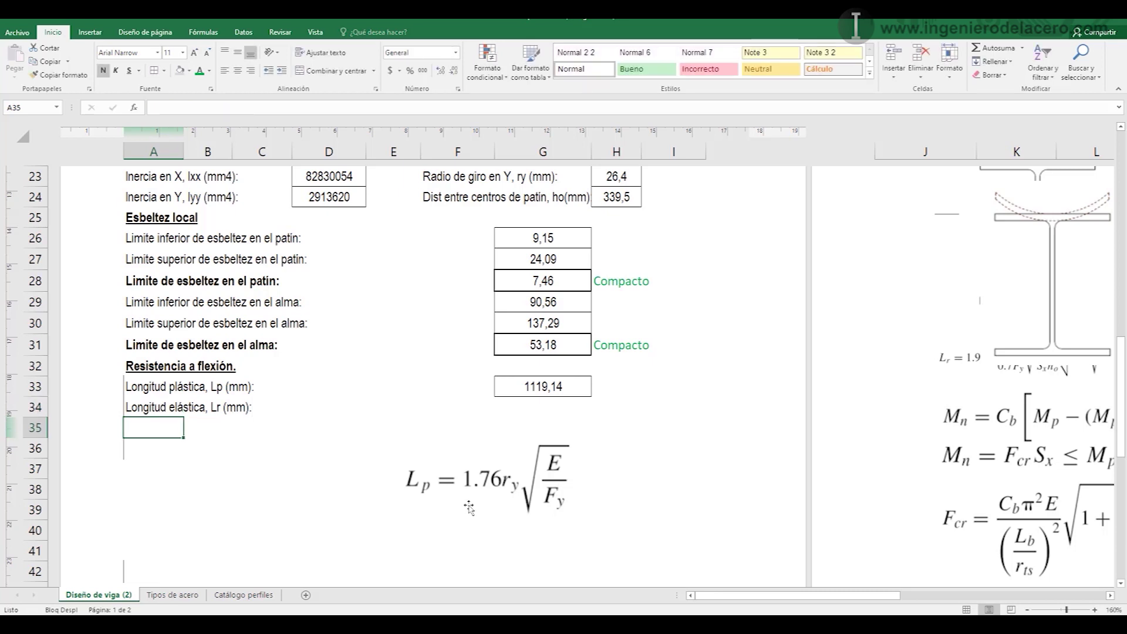
- Swap the Lp equation picture for the Lr one below the table, enlarge it and place it around rows 38 to 41
left_click(453, 487)
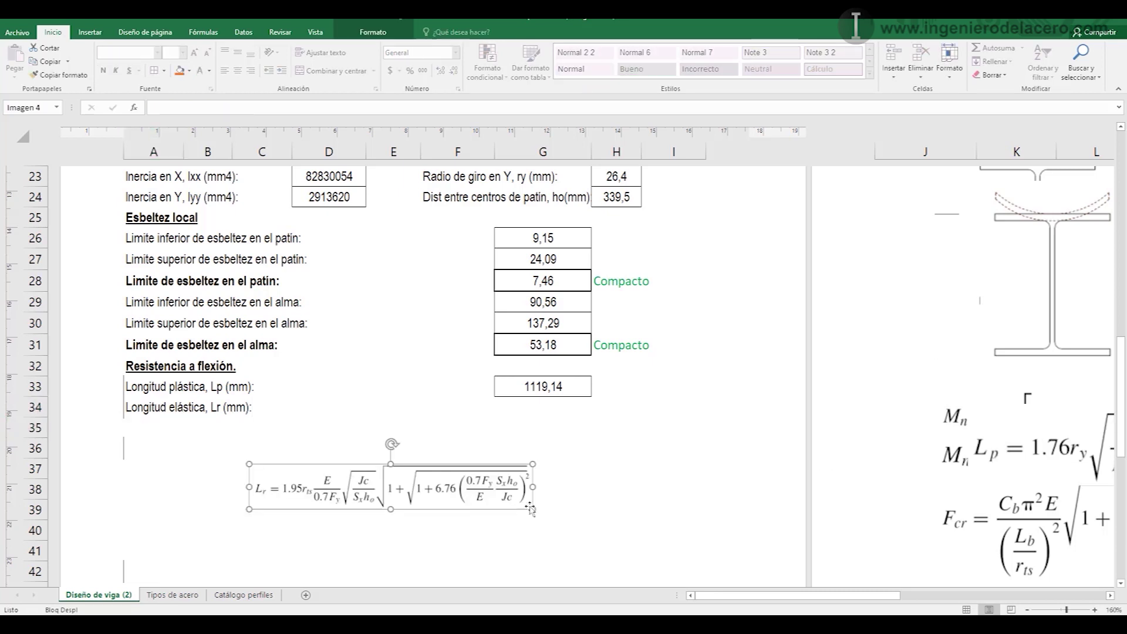
left_click_drag(532, 509, 593, 517)
left_click_drag(402, 488, 278, 517)
- Start the elastic length Lr formula in cell G34 with =1,95*rst*
left_click(545, 409)
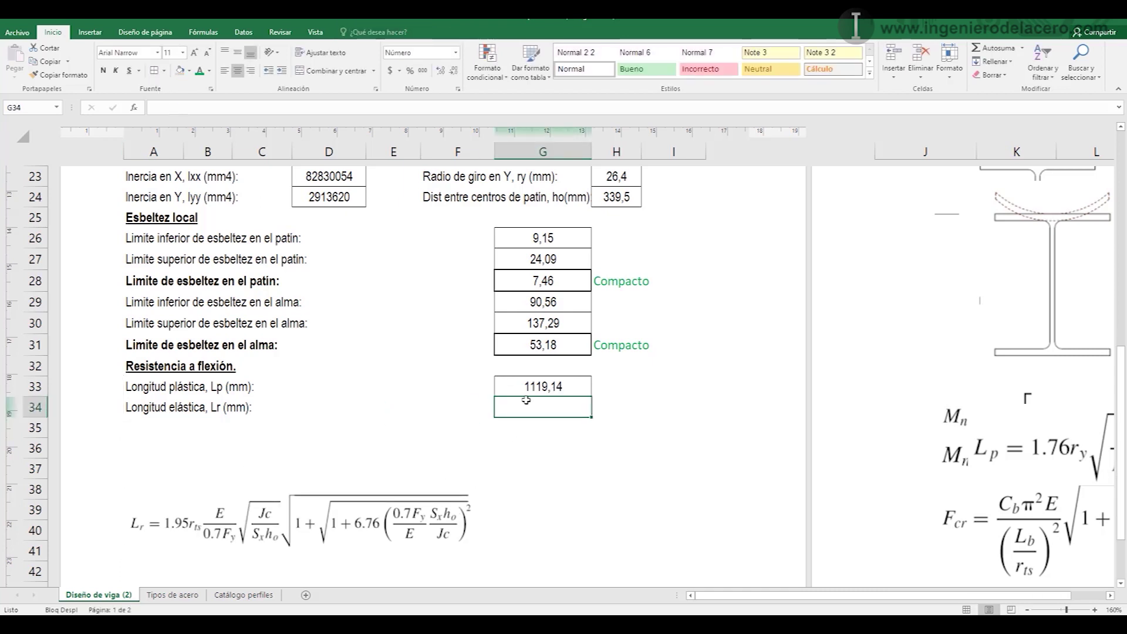
type("=")
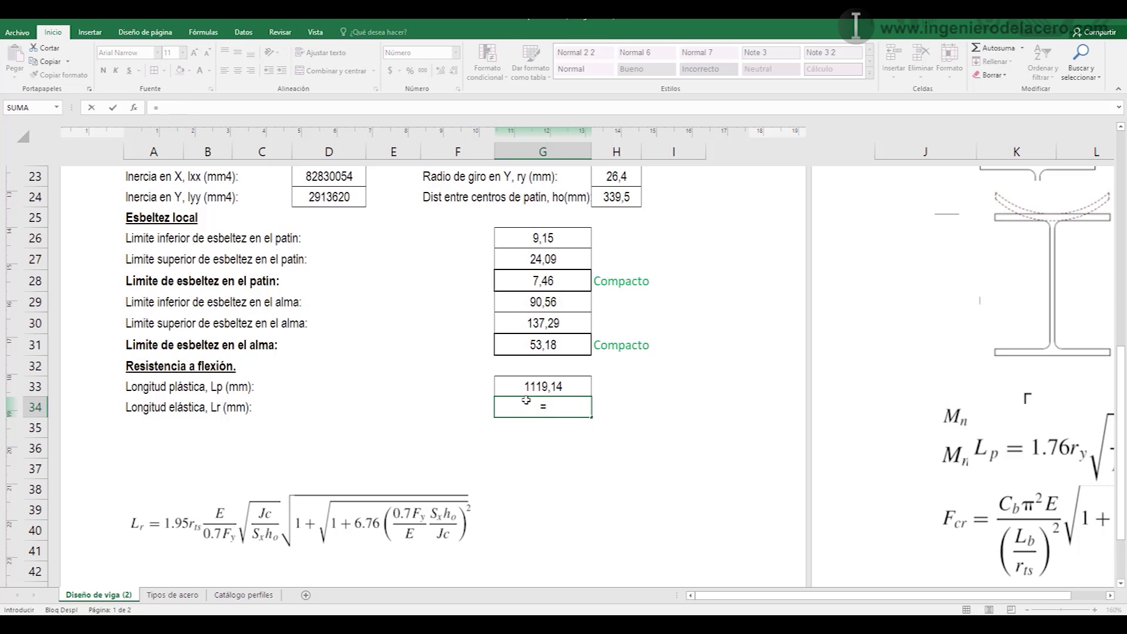
type("1,95*rst")
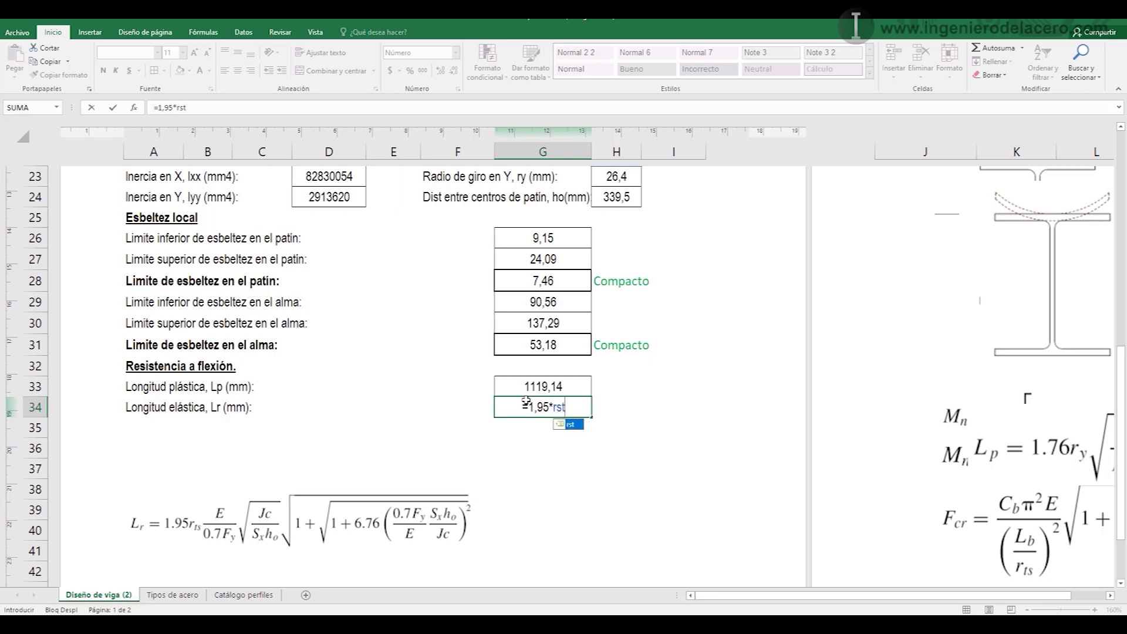
key("Tab")
type("*")
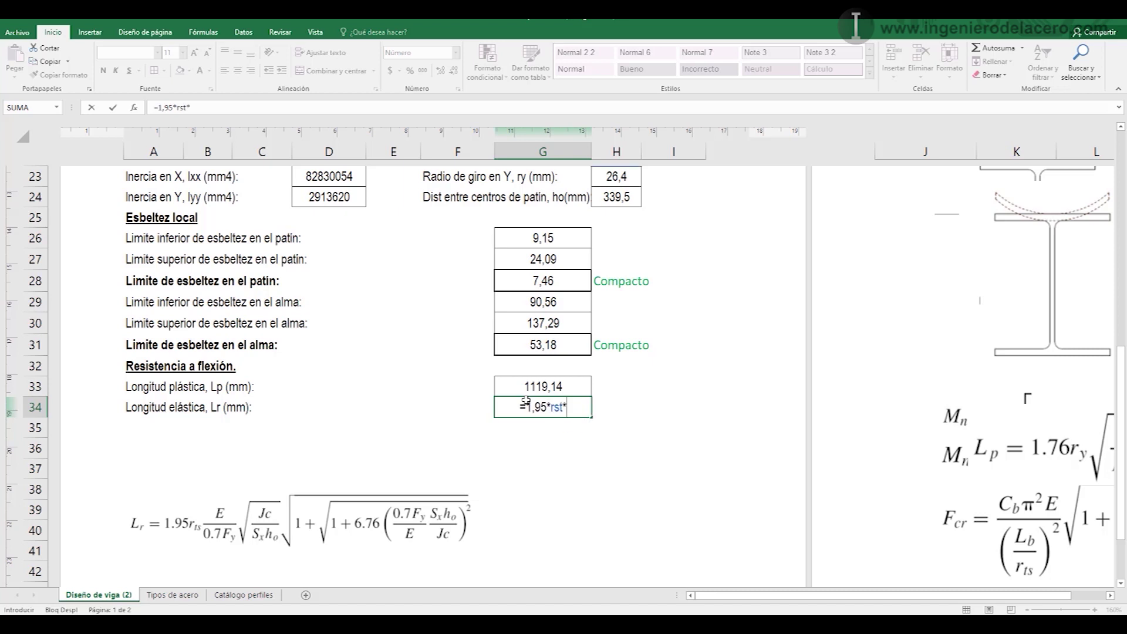
- Add the steel modulus fraction ((Es)/(0,7*Fy)) as the next factor of the Lr formula in G34
type("()")
type("()")
type("/")
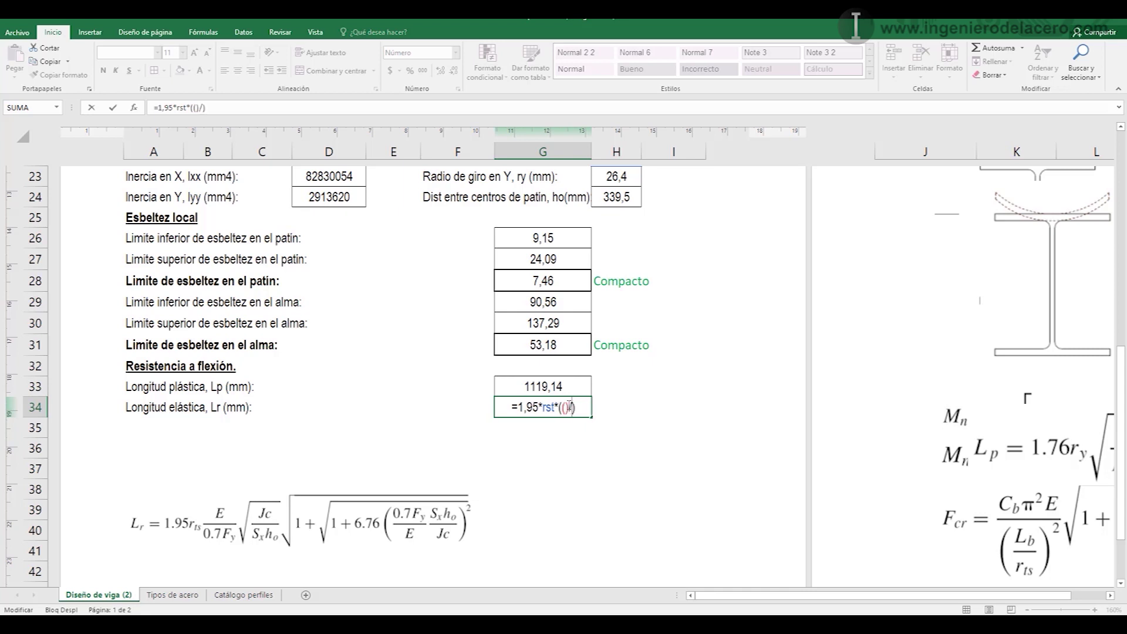
type("()")
left_click(562, 407)
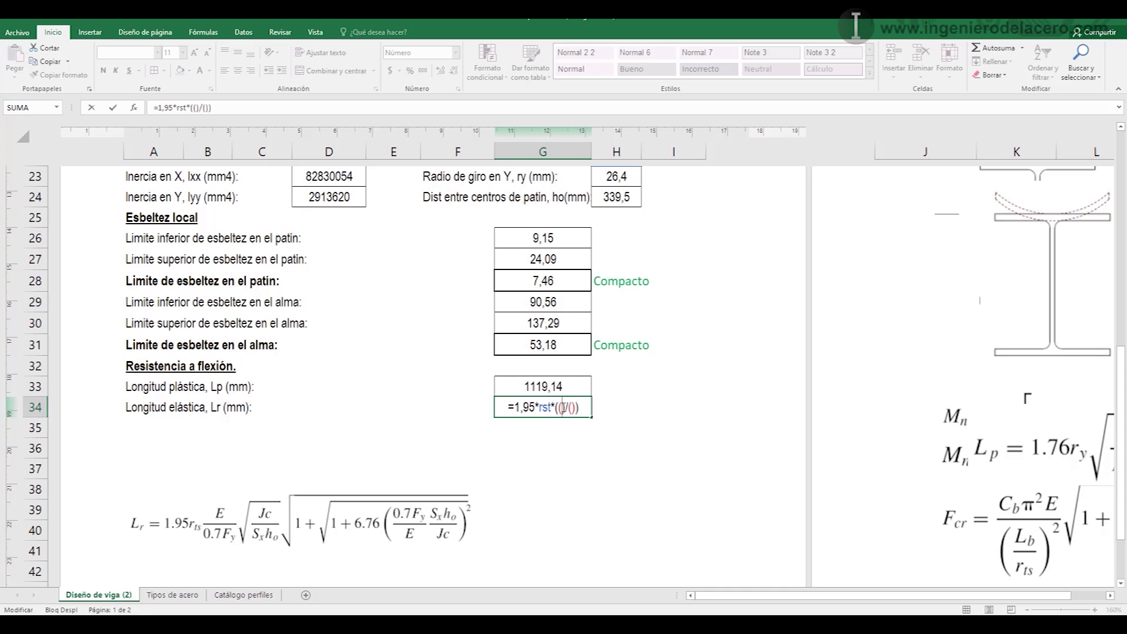
type("es")
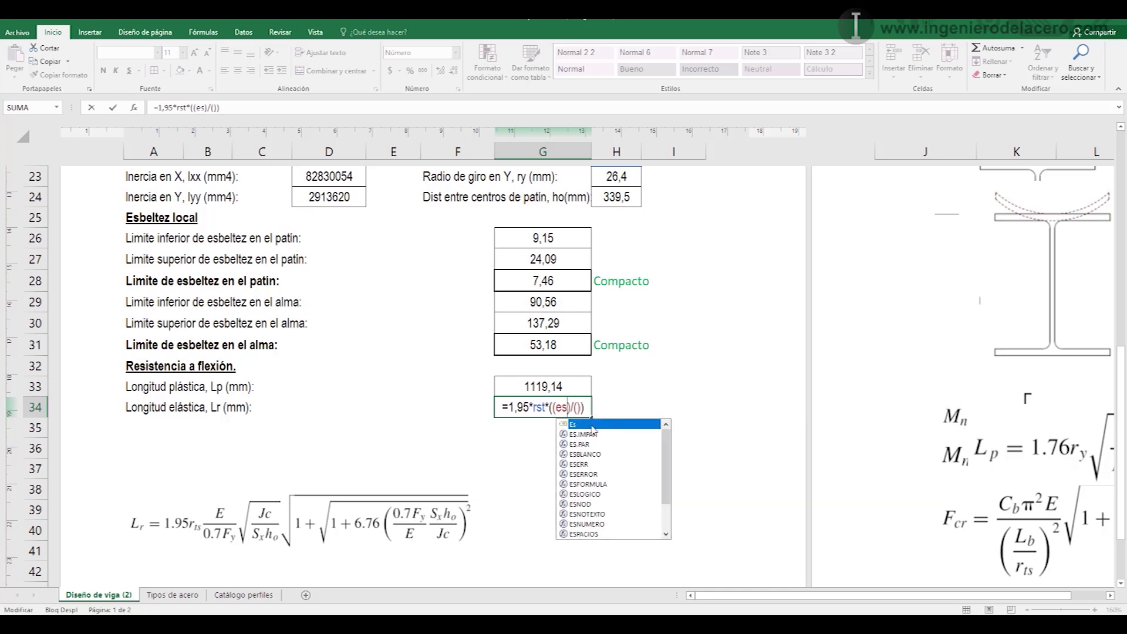
double_click(593, 424)
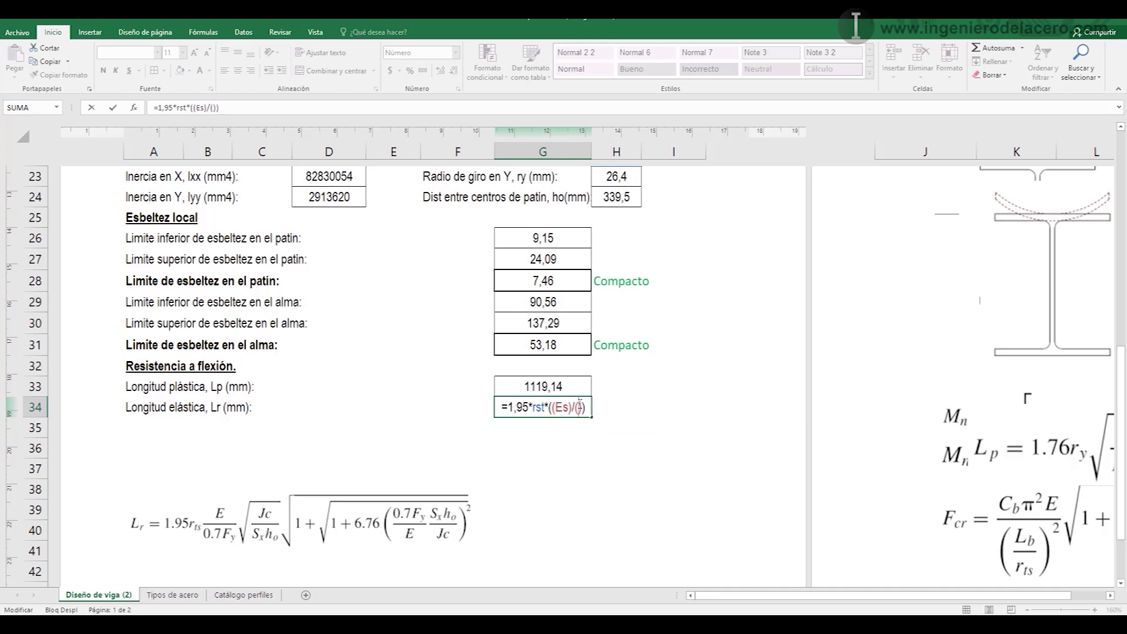
type("0,7*")
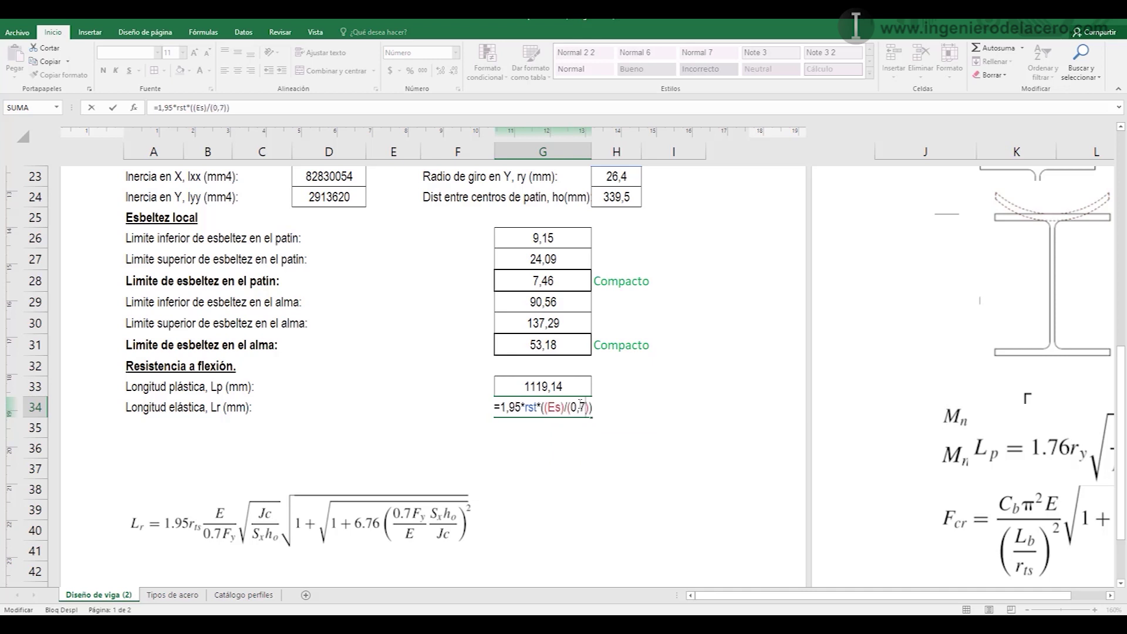
type("Fy")
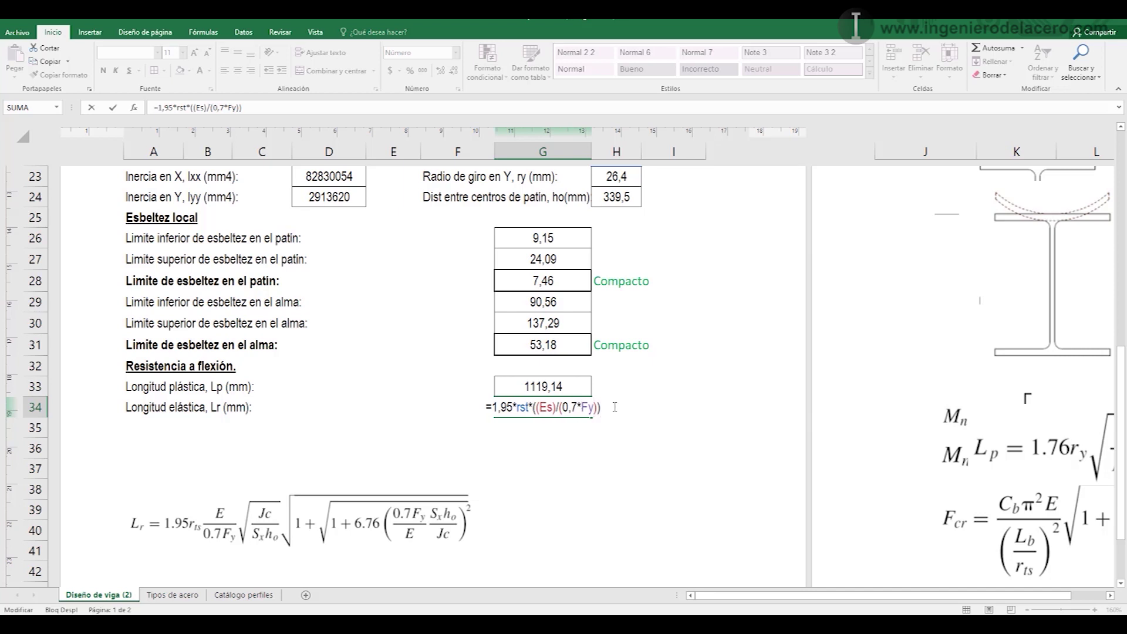
- Multiply the Lr formula by a square root factor (RAIZ((J)/())), with J as numerator and an empty denominator
type("*")
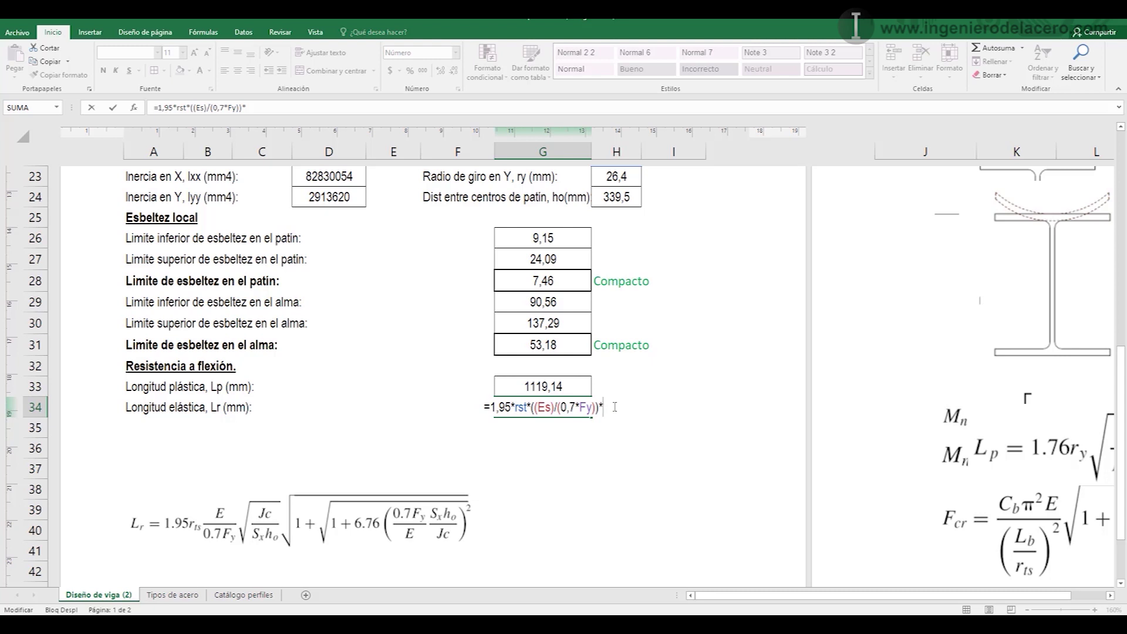
type("()")
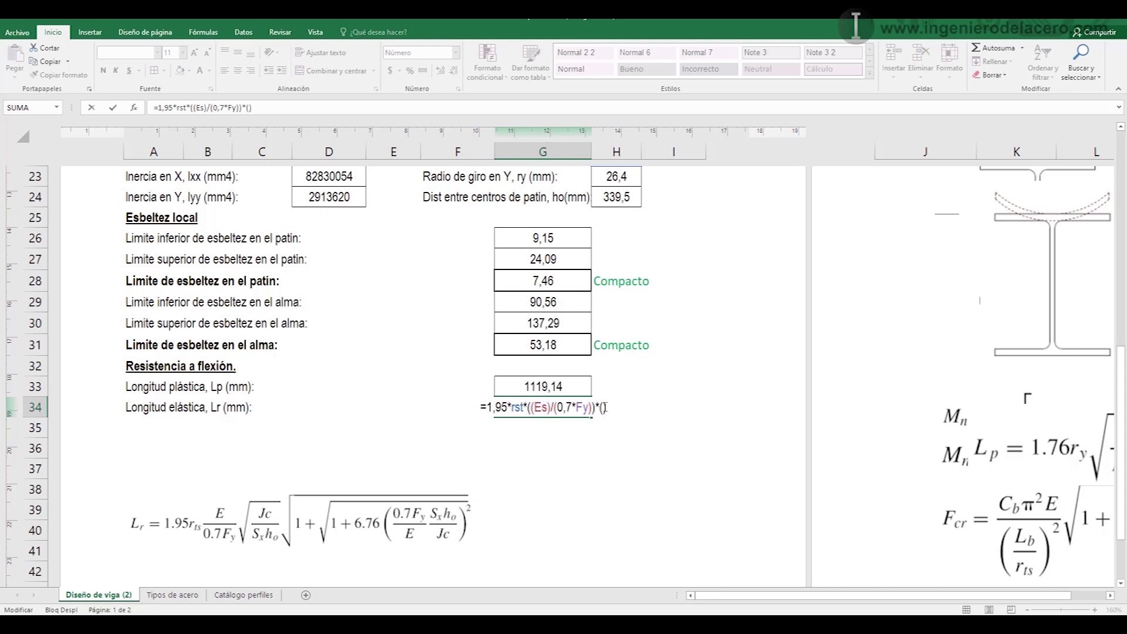
type("raiz")
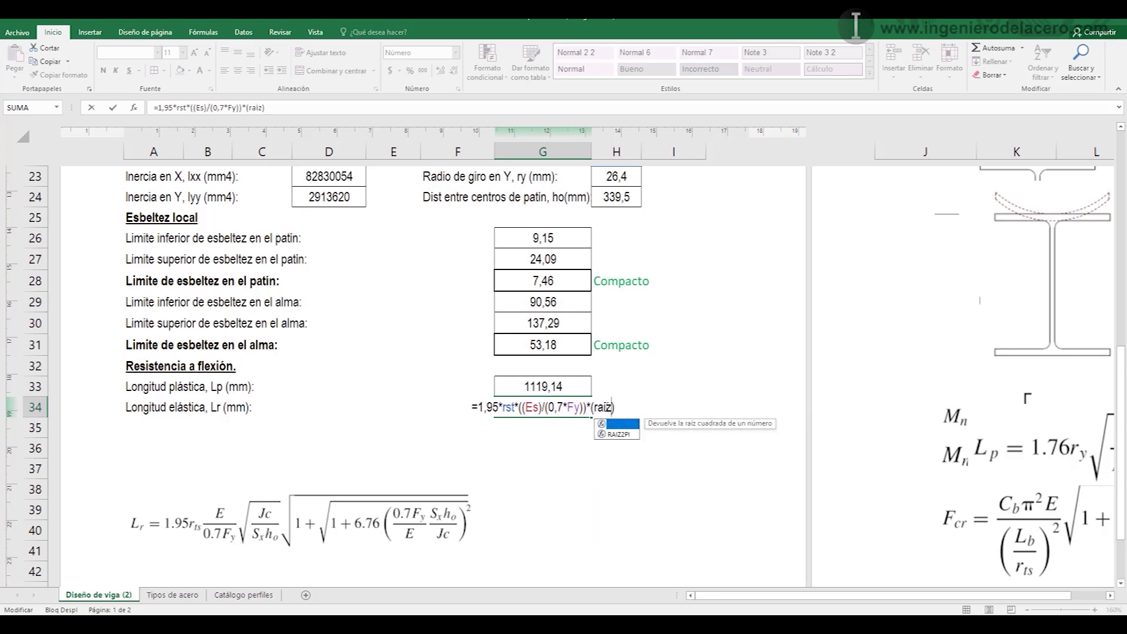
key("Tab")
type(")")
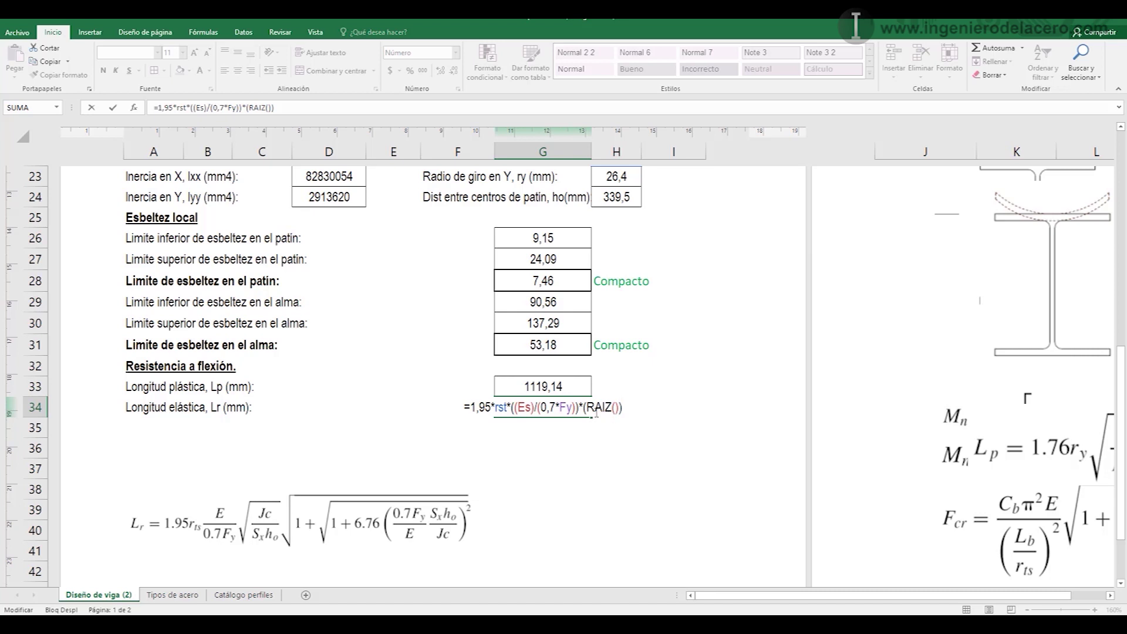
left_click(616, 407)
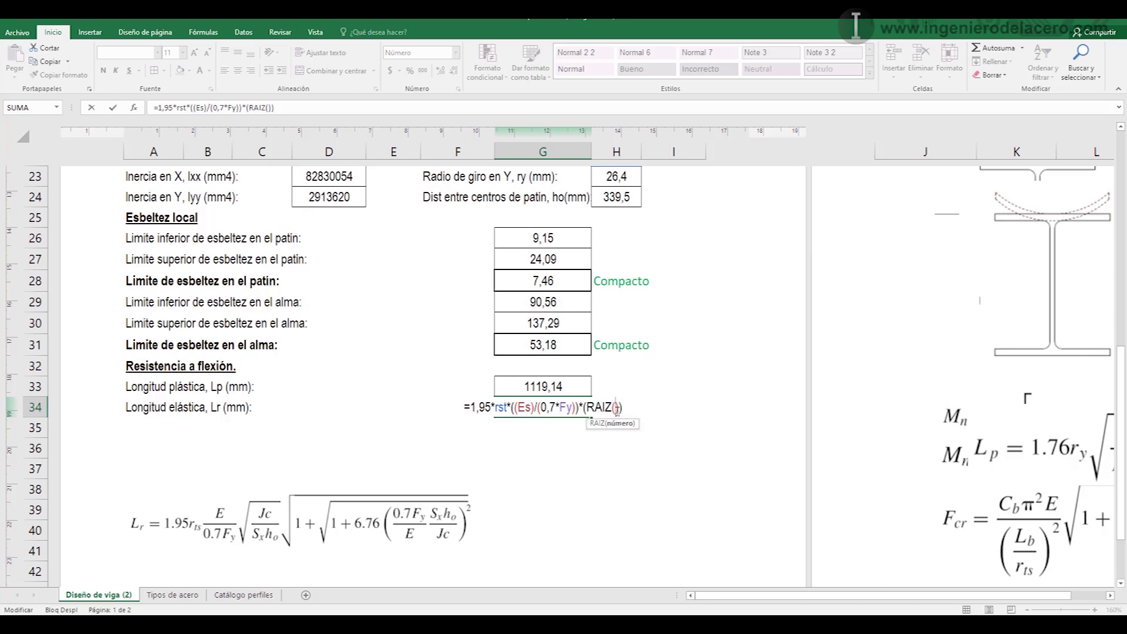
type("()/()")
key("Left")
key("Left")
key("Left")
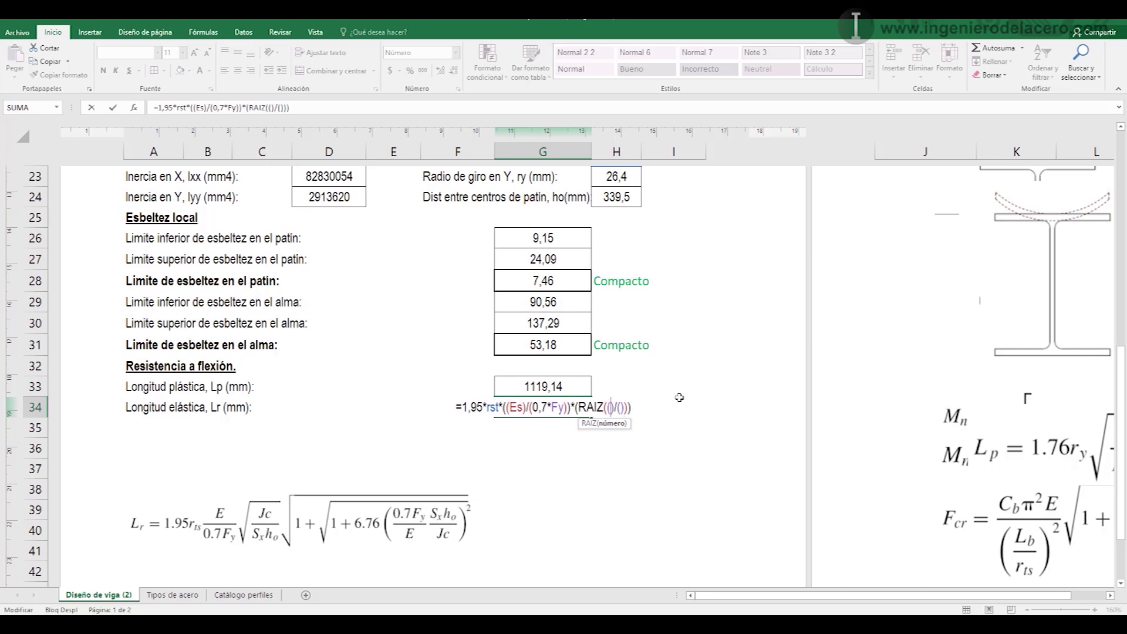
type("J")
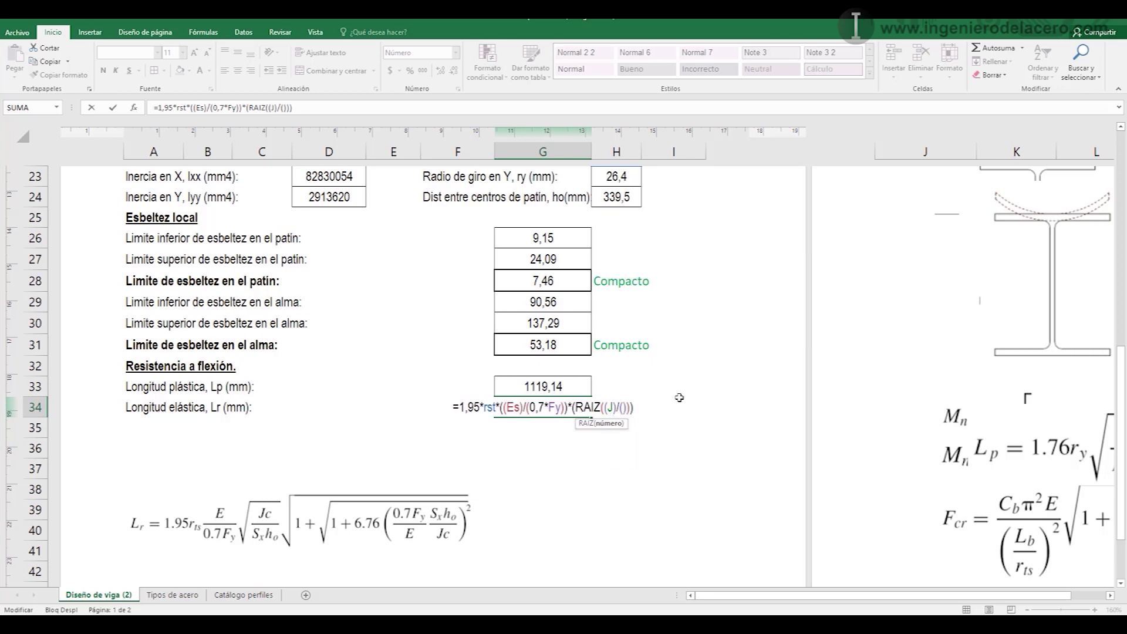
- Fill the denominator of the J fraction inside the square root with Sx*ho
key("Right")
key("Right")
key("Right")
type("sx")
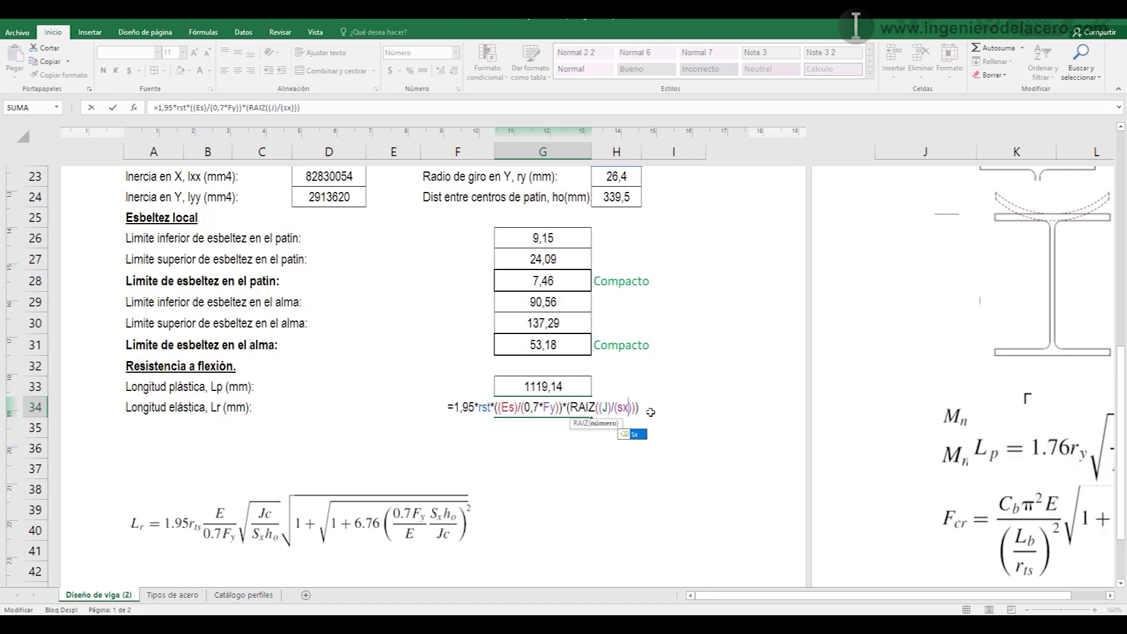
key("Tab")
type("*h")
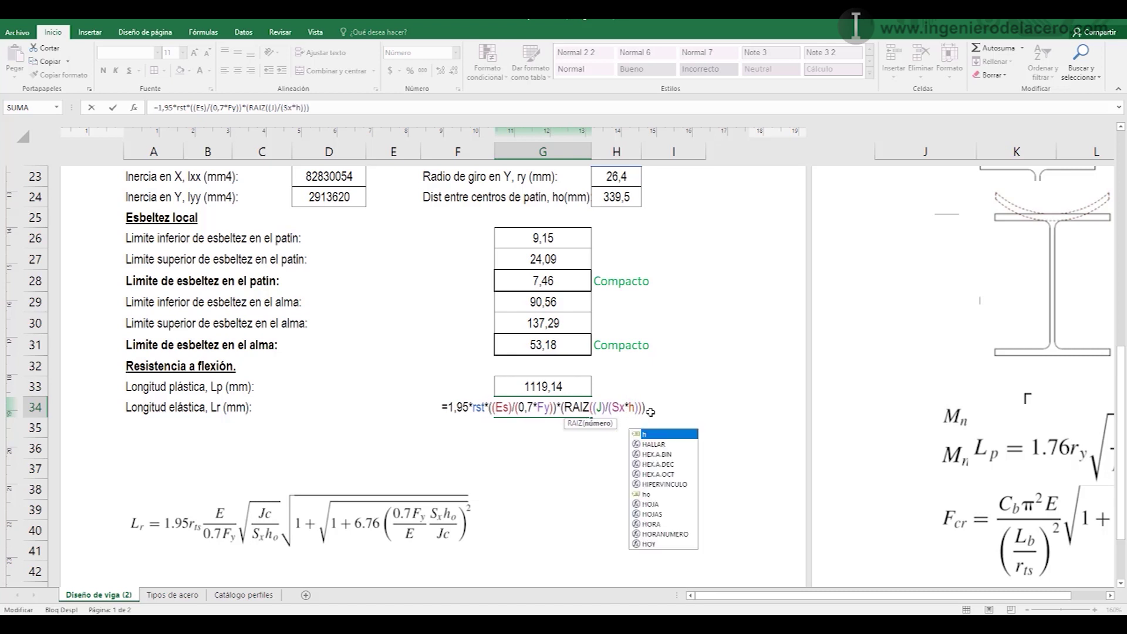
type("o")
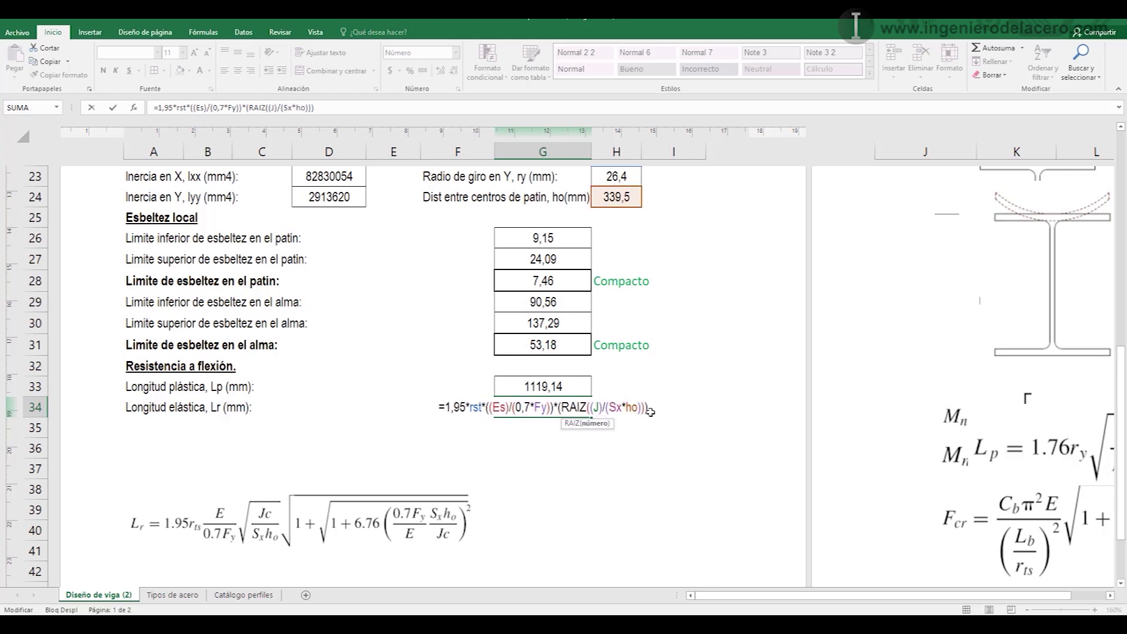
- Multiply the Lr formula by the outer square root factor, opened as (RAIZ(1+))
type("*")
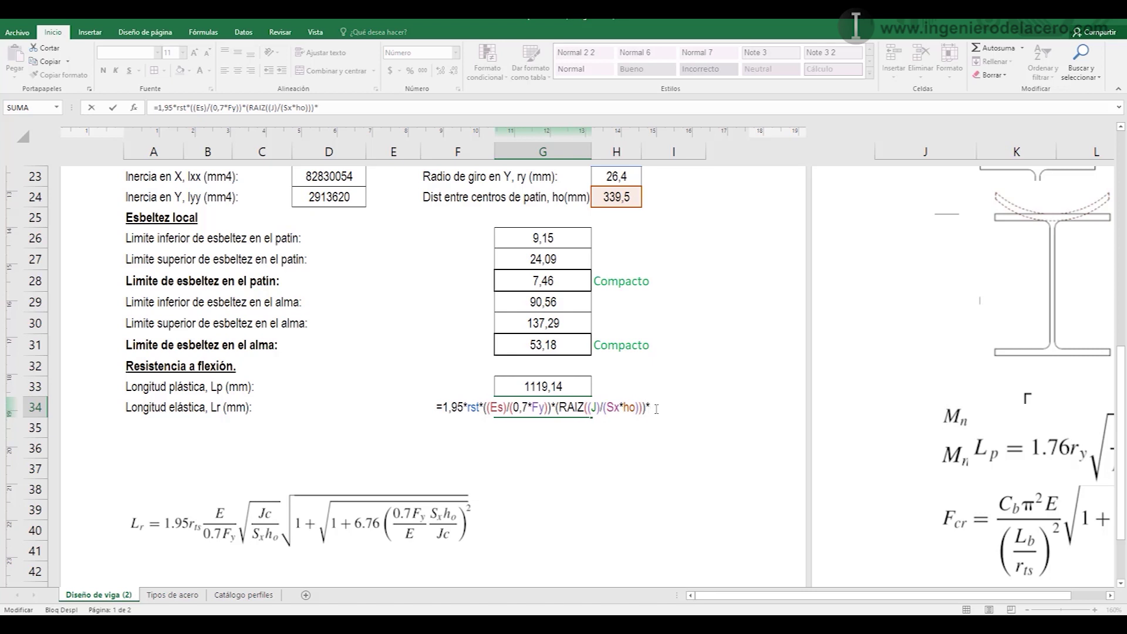
type("()")
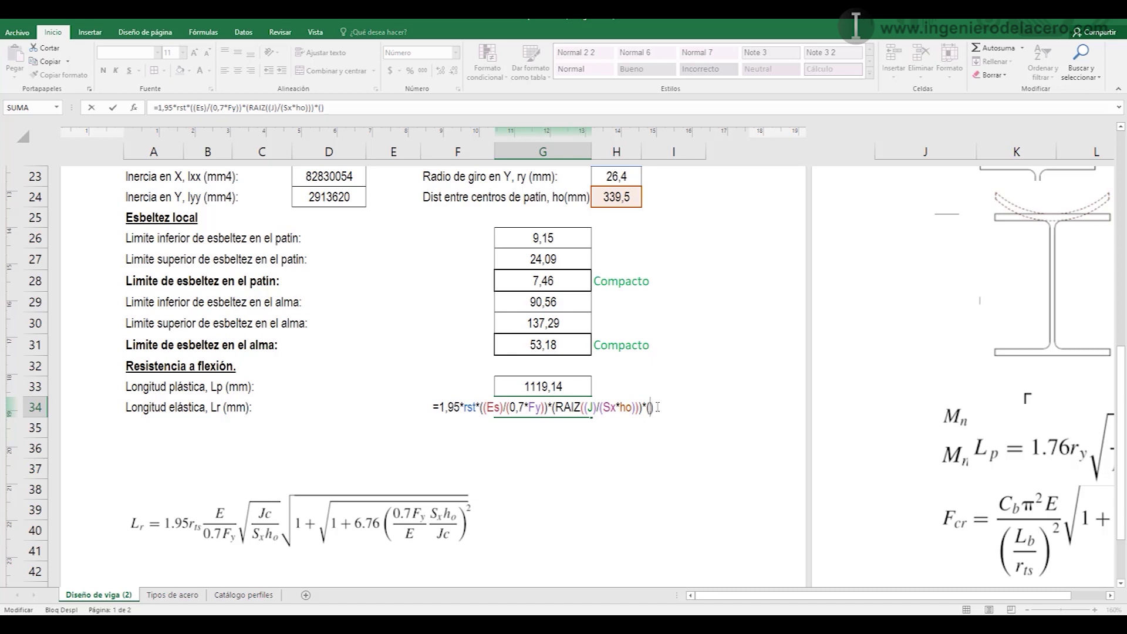
type("rai")
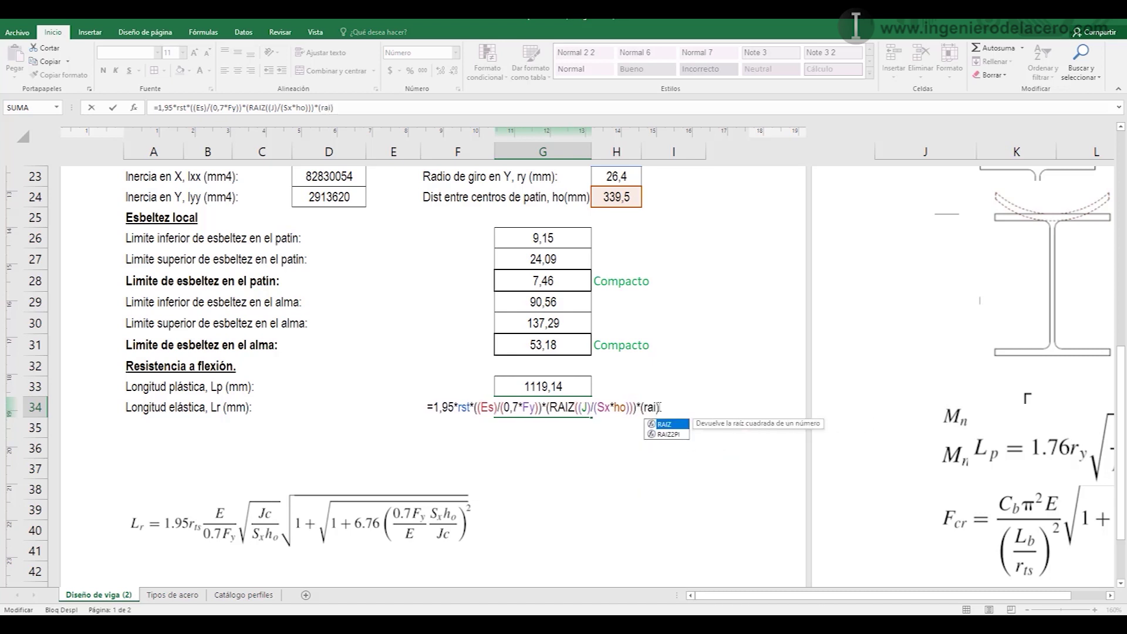
key("Tab")
type(")")
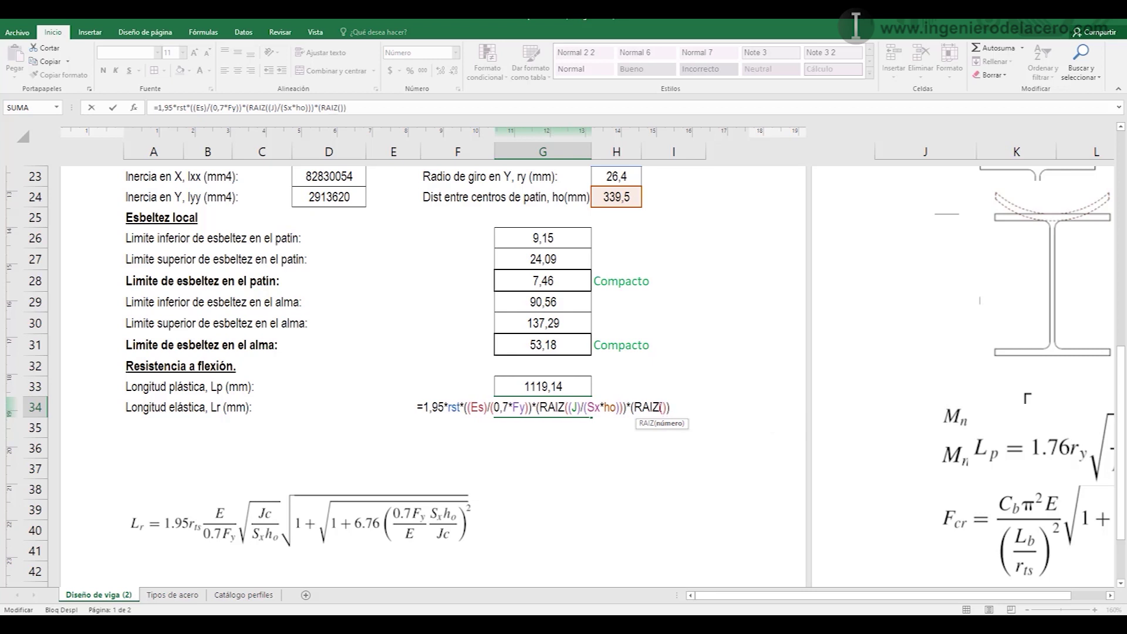
left_click(666, 409)
type("1+")
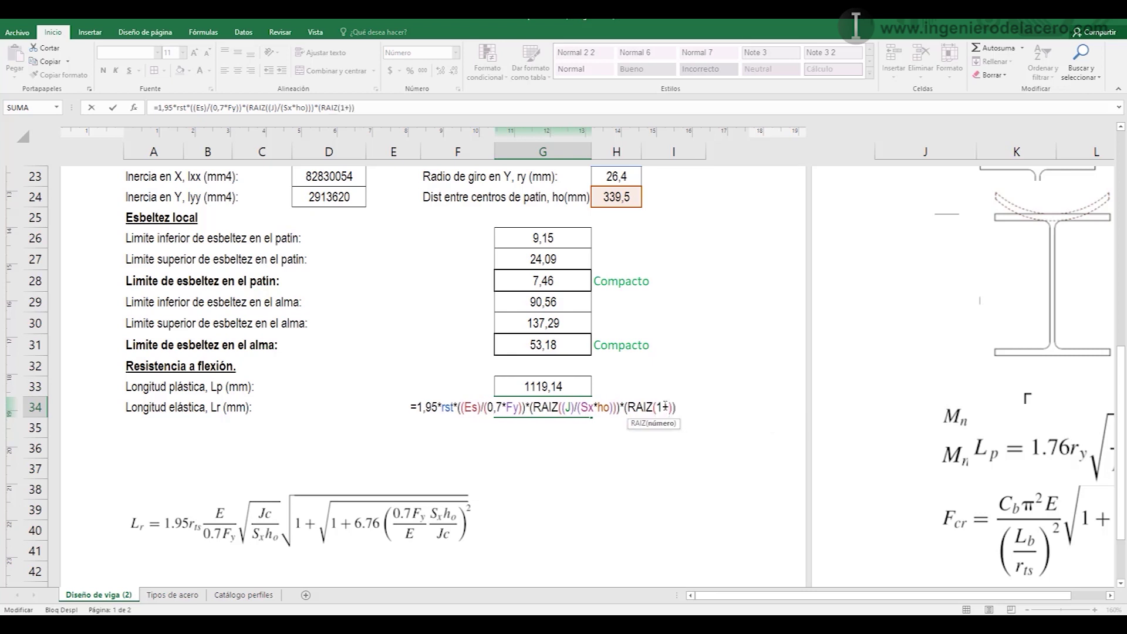
- Nest a second square root, (RAIZ(1+)), after the 1+ of the outer root in the Lr formula
type("()")
key("Left")
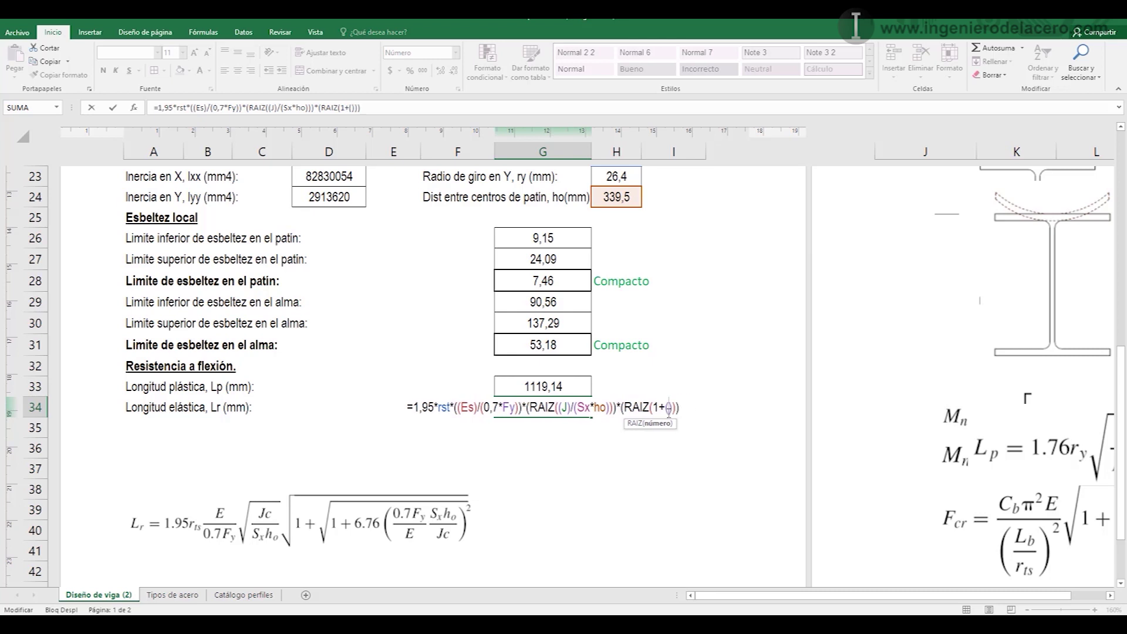
type("RAIZ(")
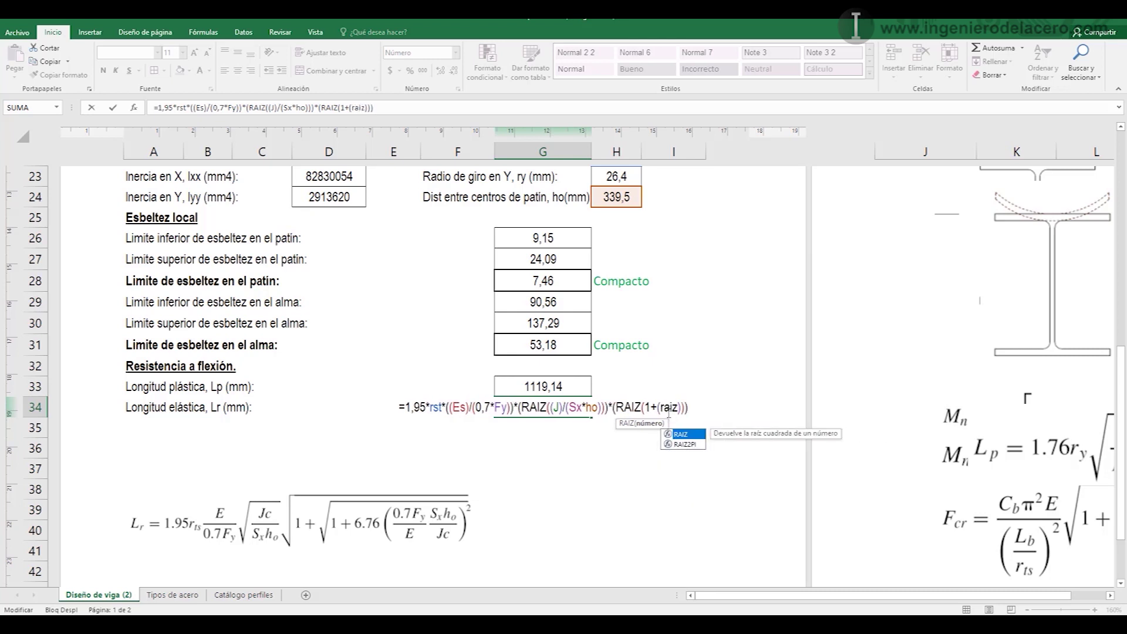
type("(")
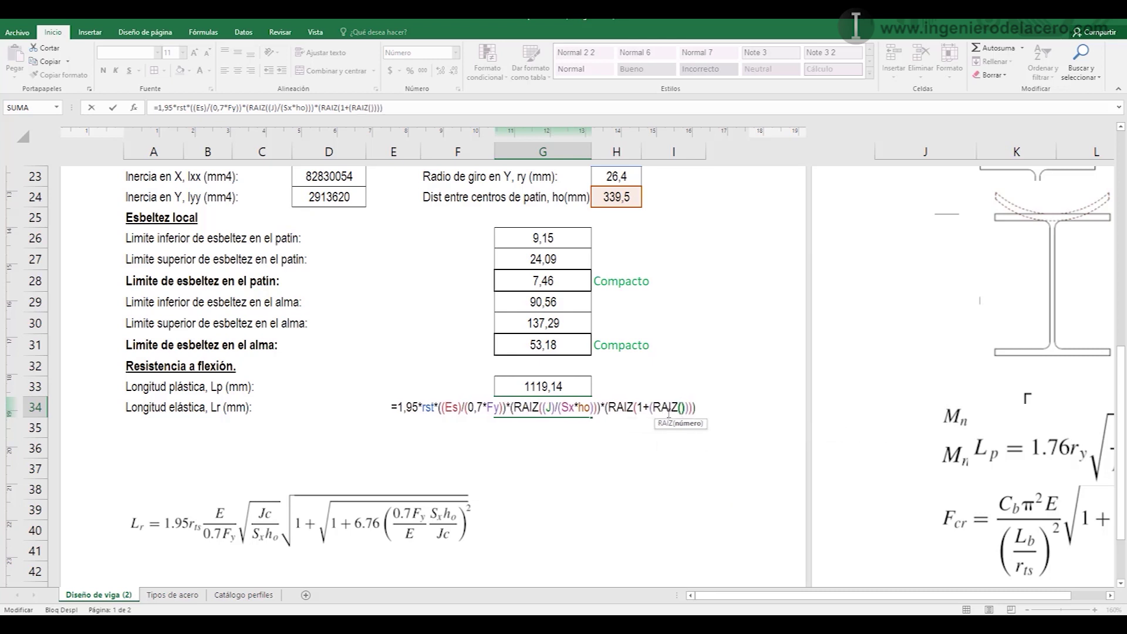
type("1+")
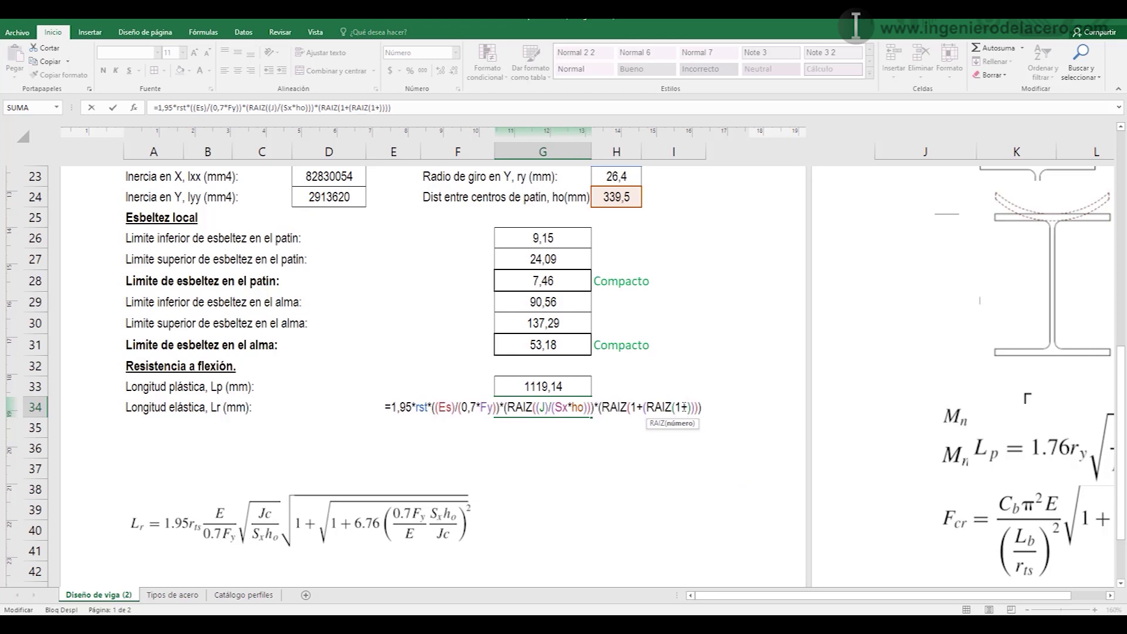
- Add the term (6,76*()^2), with empty squared parentheses, after the 1+ of the inner square root in the Lr formula
type("()")
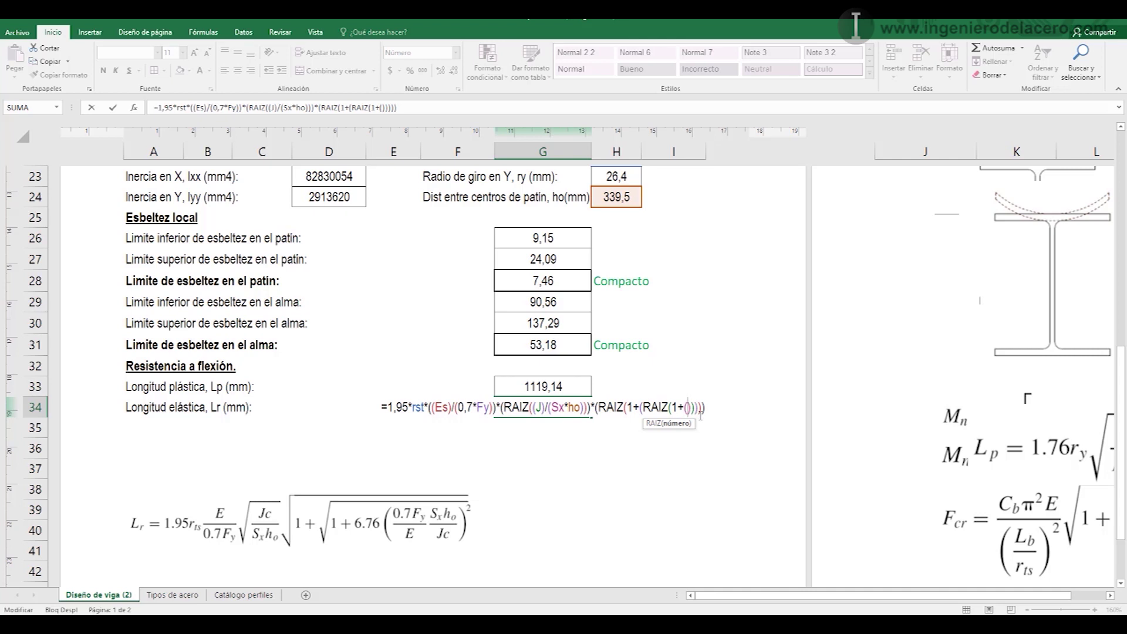
type("6,76")
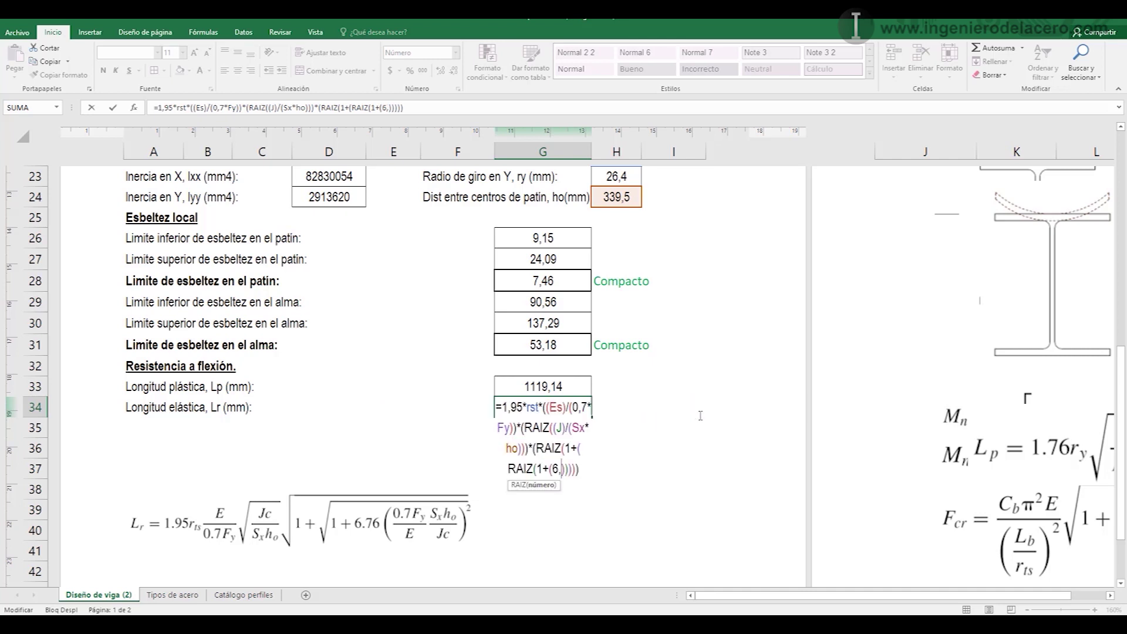
type("*")
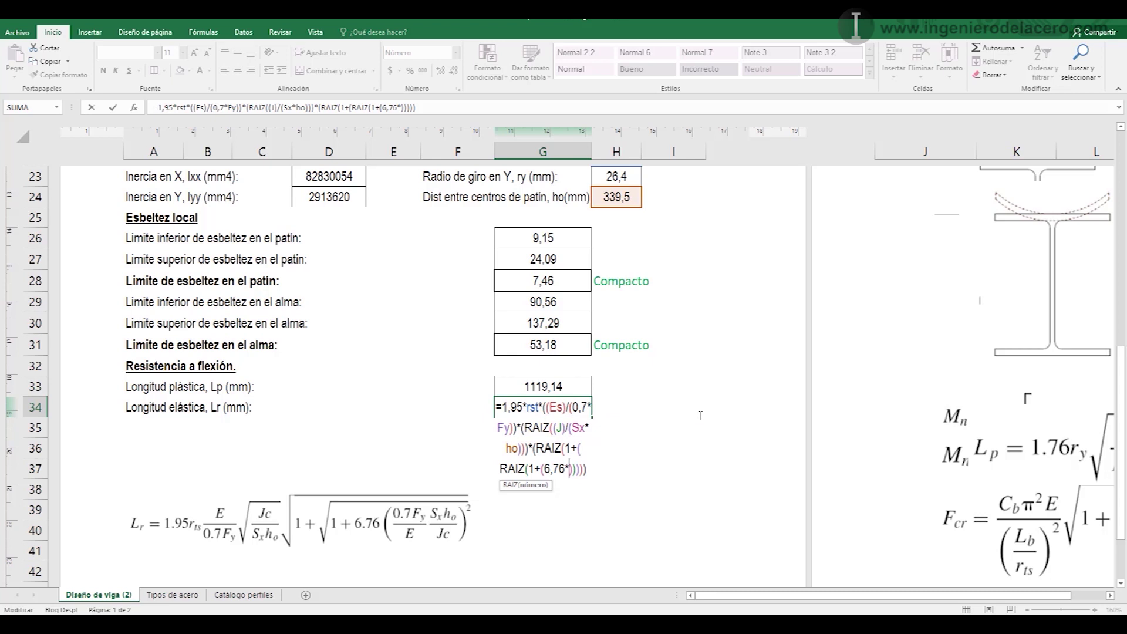
type("()")
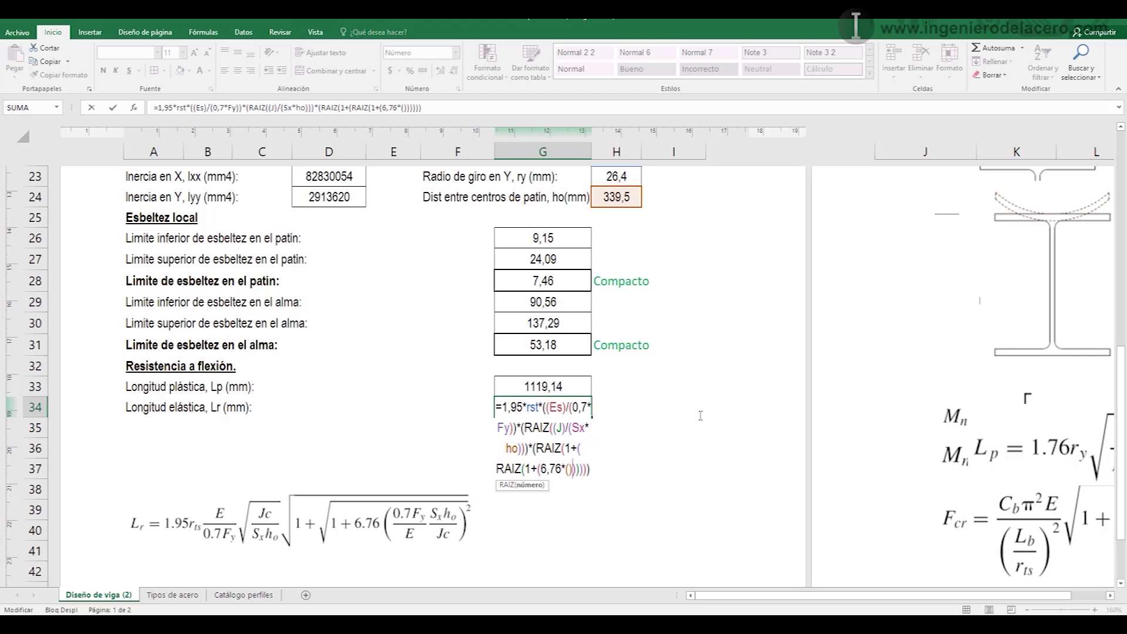
type("^2")
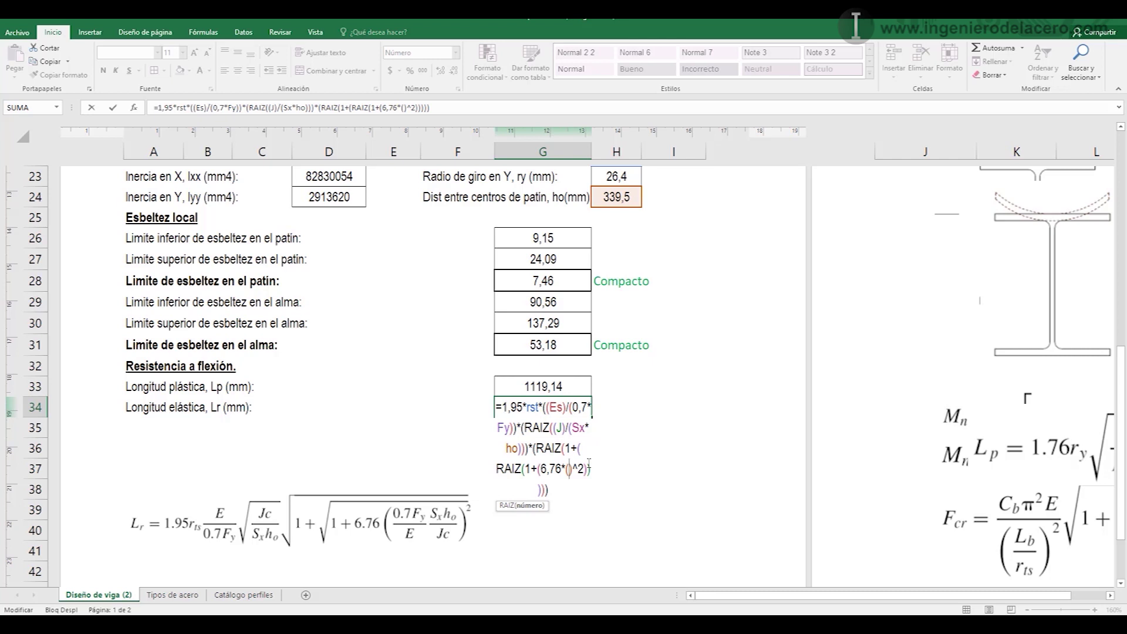
- Build a fraction ()/() inside the squared parentheses of the Lr formula and fill its numerator with 0,7*Fy*Sx*ho
type("()/")
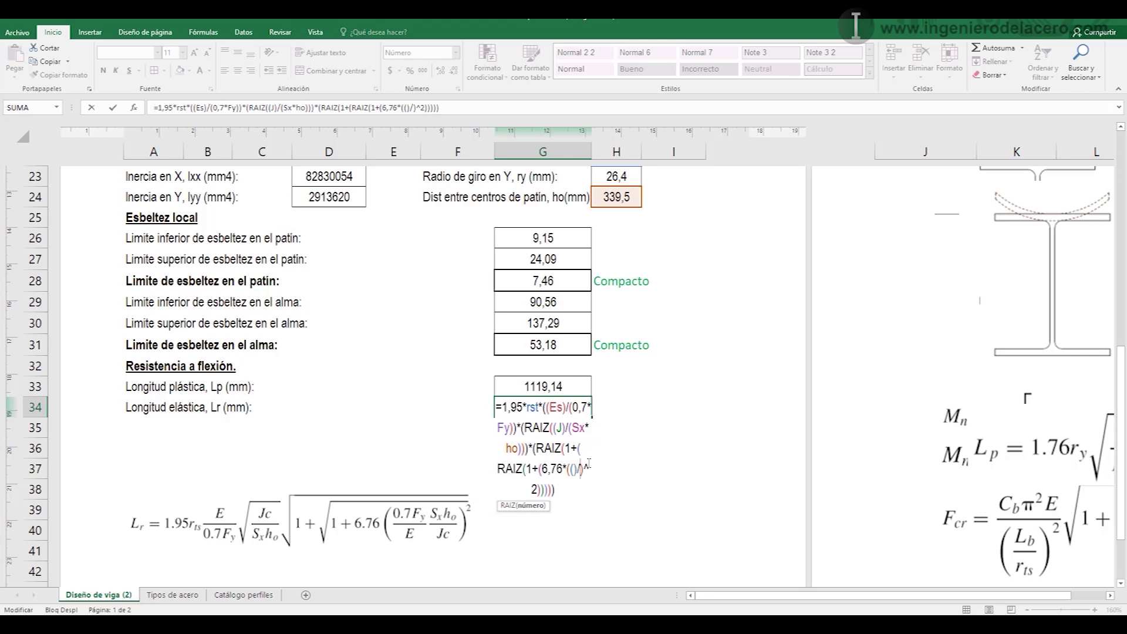
type("()")
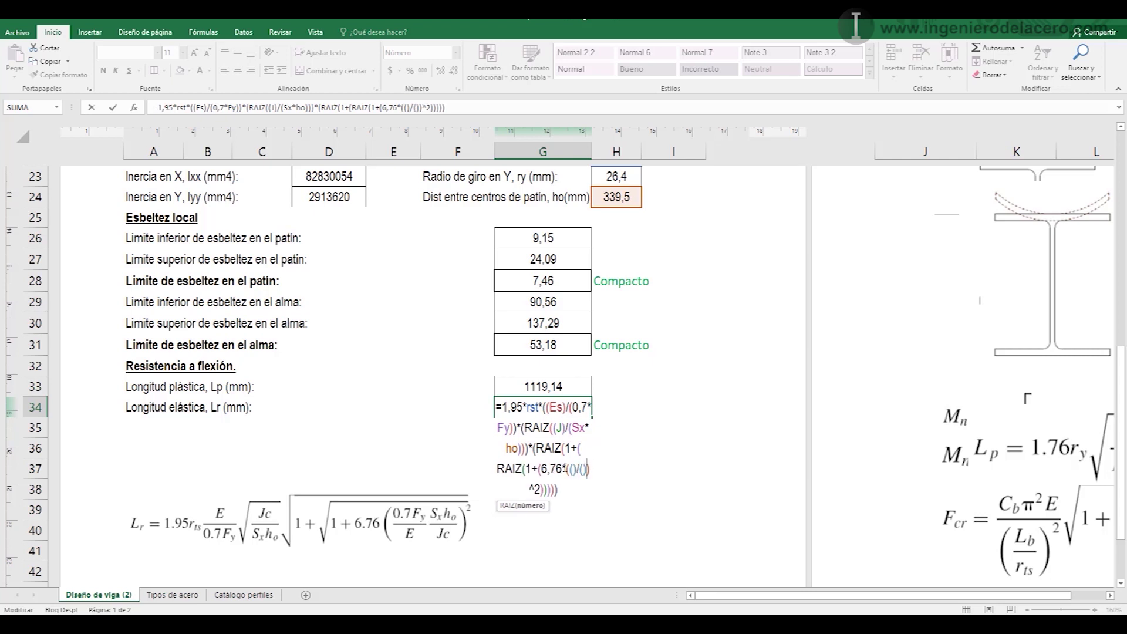
type("0,7*Fy*")
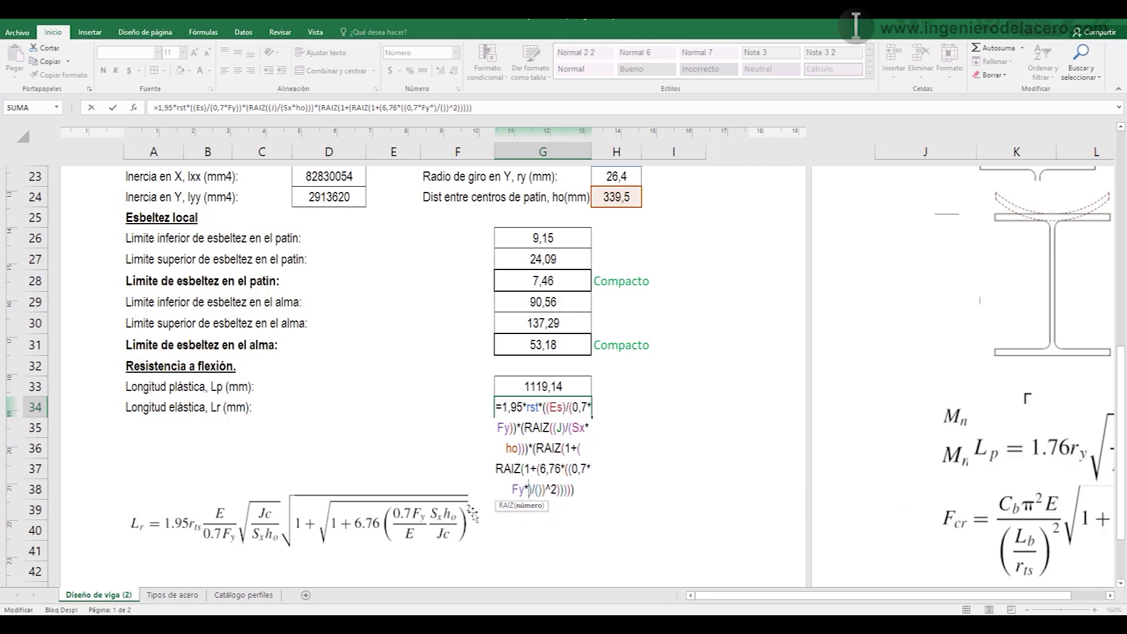
type("s")
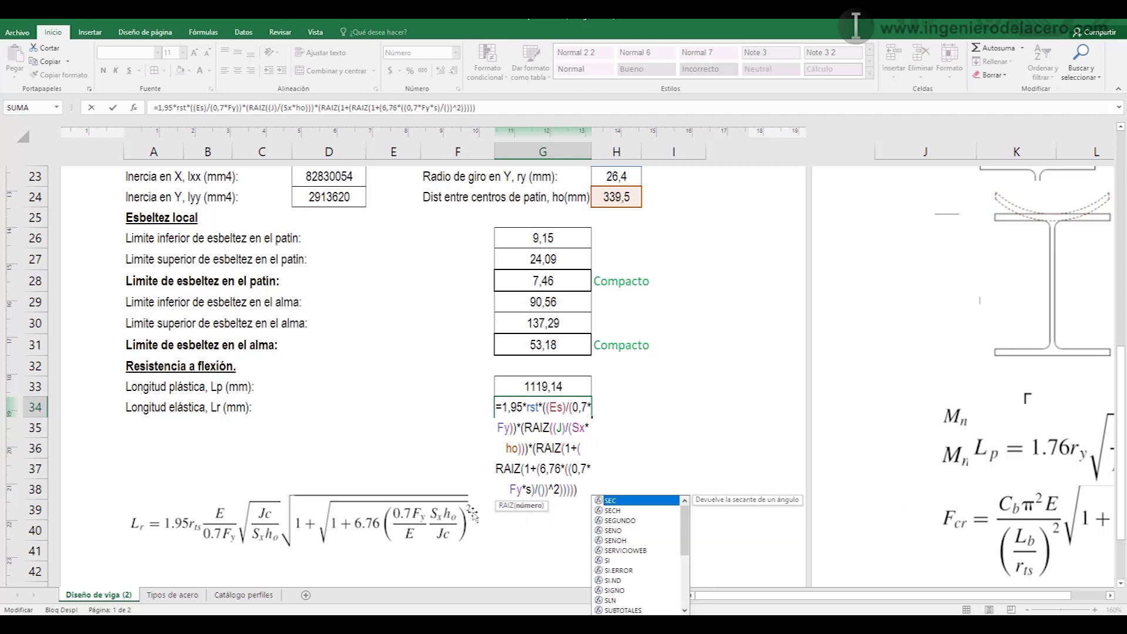
key("BackSpace")
type("Sx*")
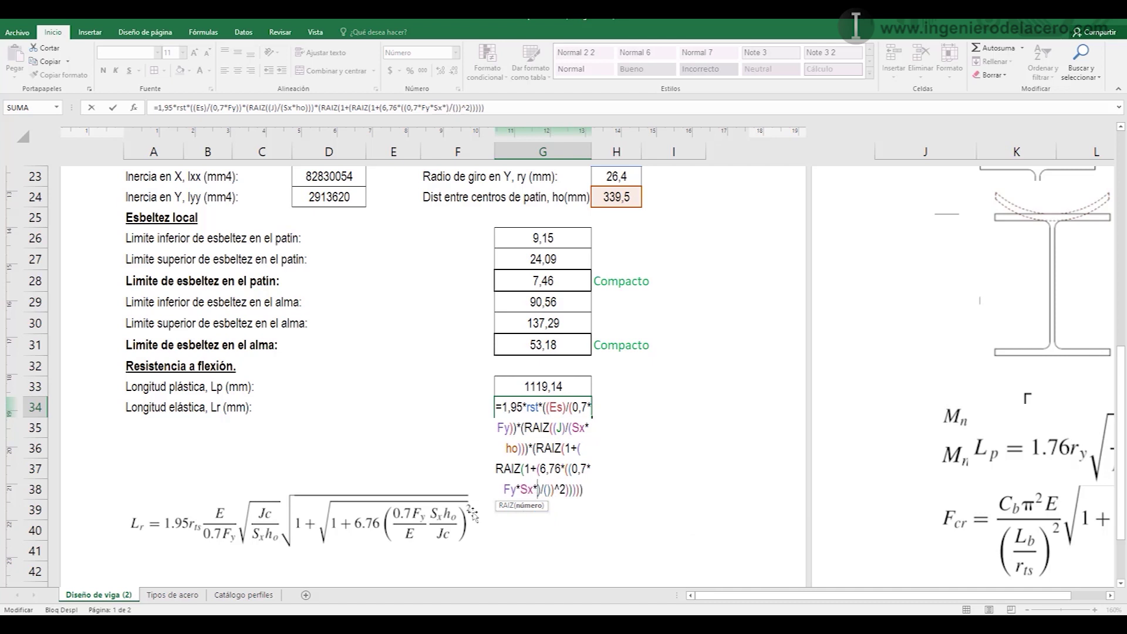
type("ho")
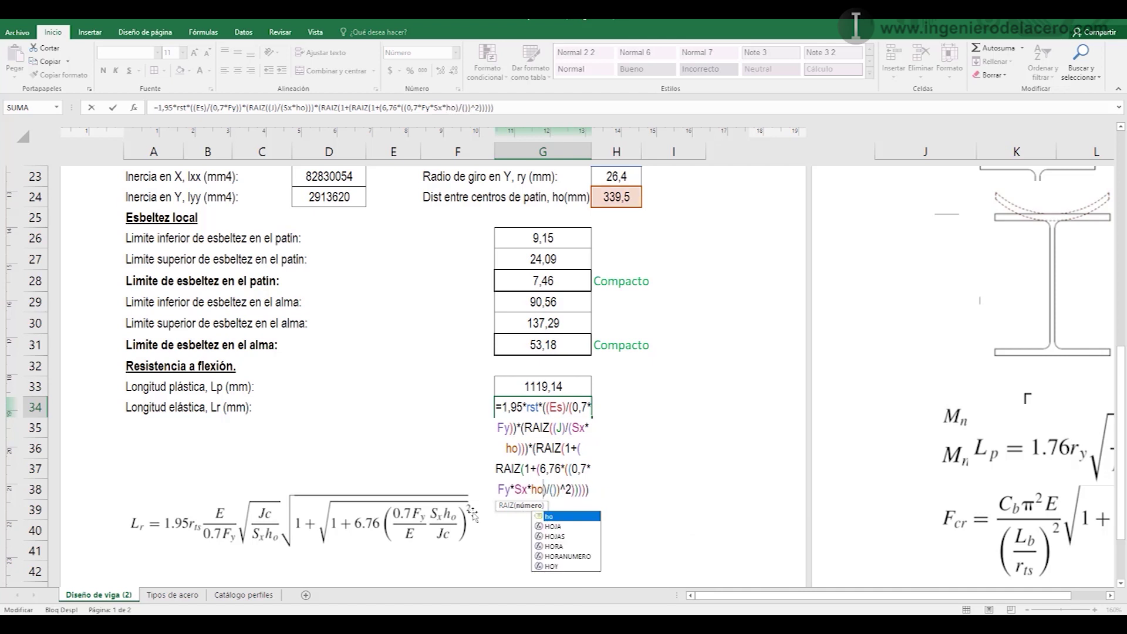
- Fill the denominator of the squared fraction with Es*J and commit the Lr formula
key("Right")
key("Right")
key("Right")
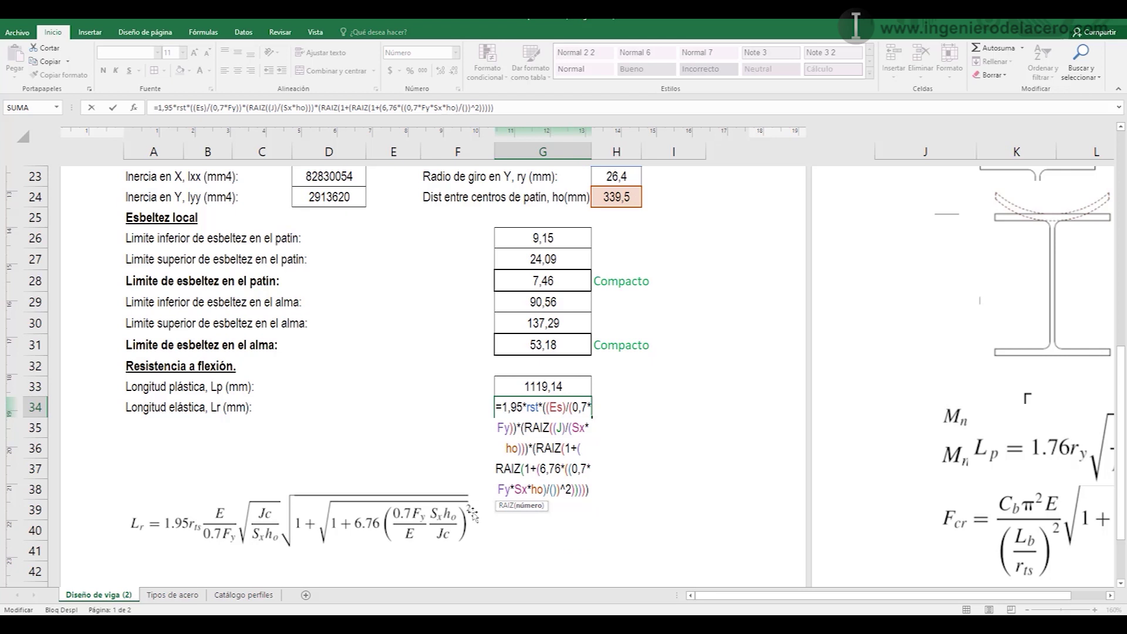
type("es")
key("Tab")
type("*j")
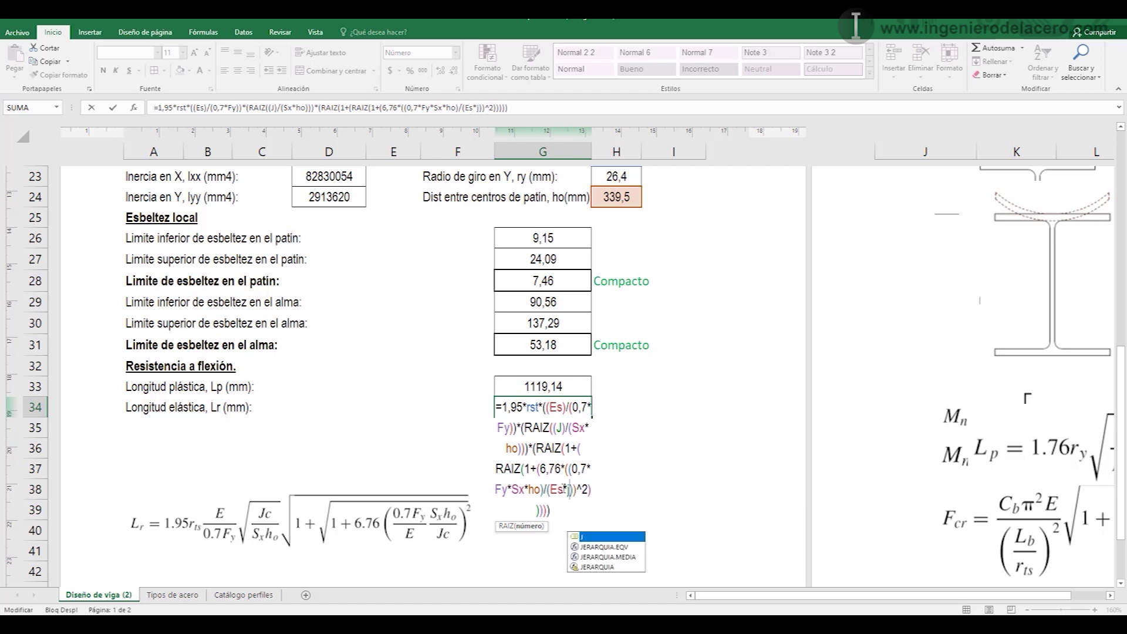
key("Tab")
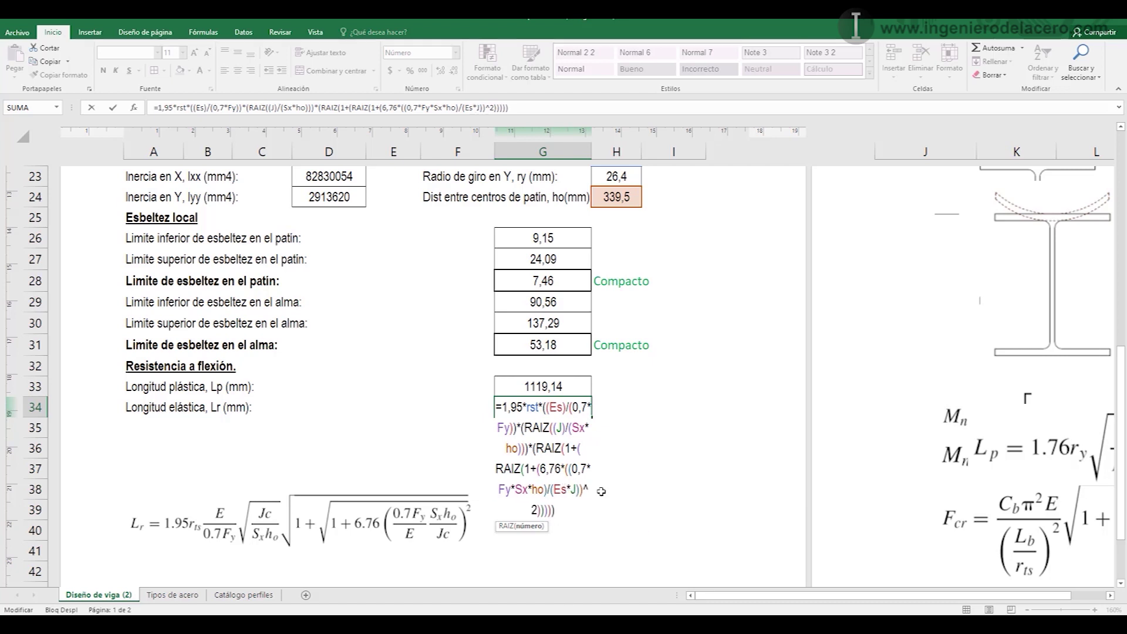
key("Return")
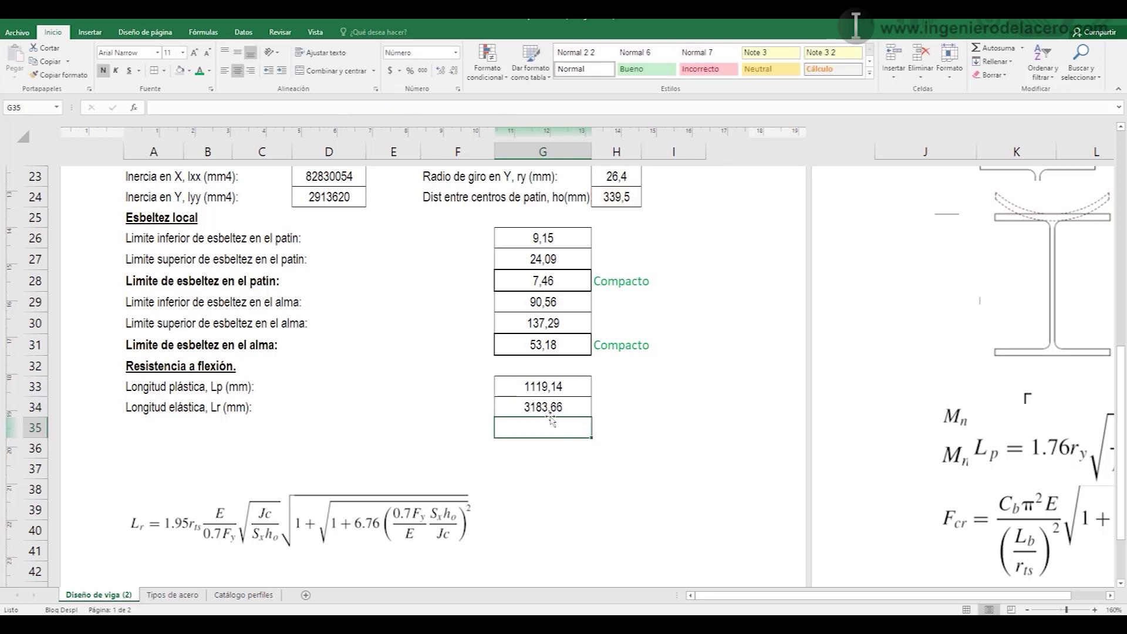
- Label cell A35 as "Resistencia a flexión, FMn (KN.m):"
left_click(176, 434)
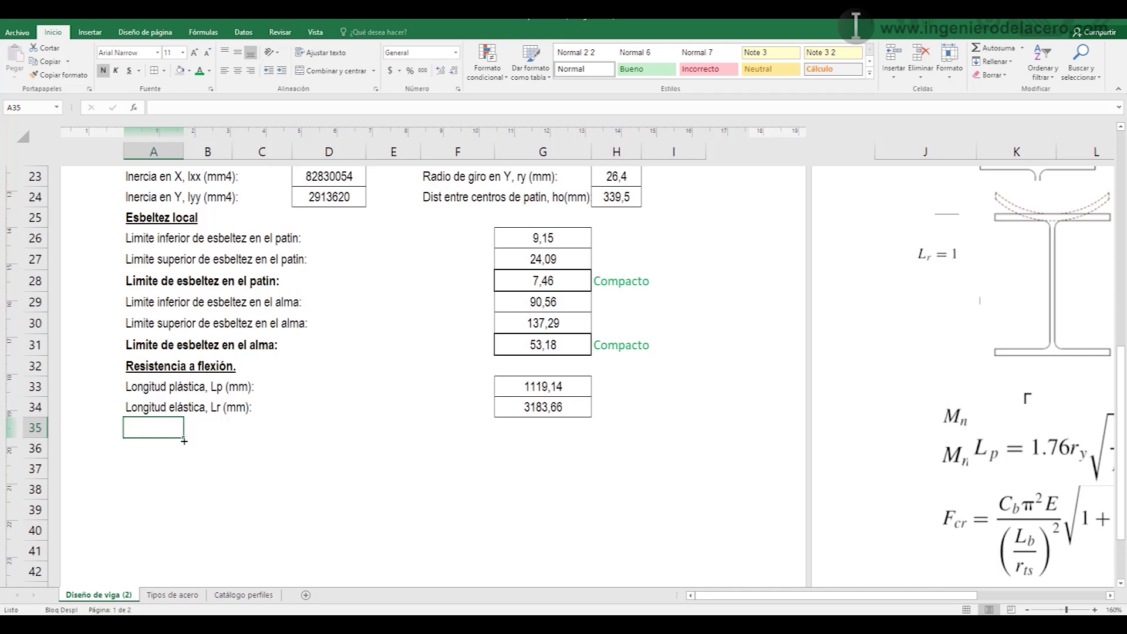
type("Resistencia d")
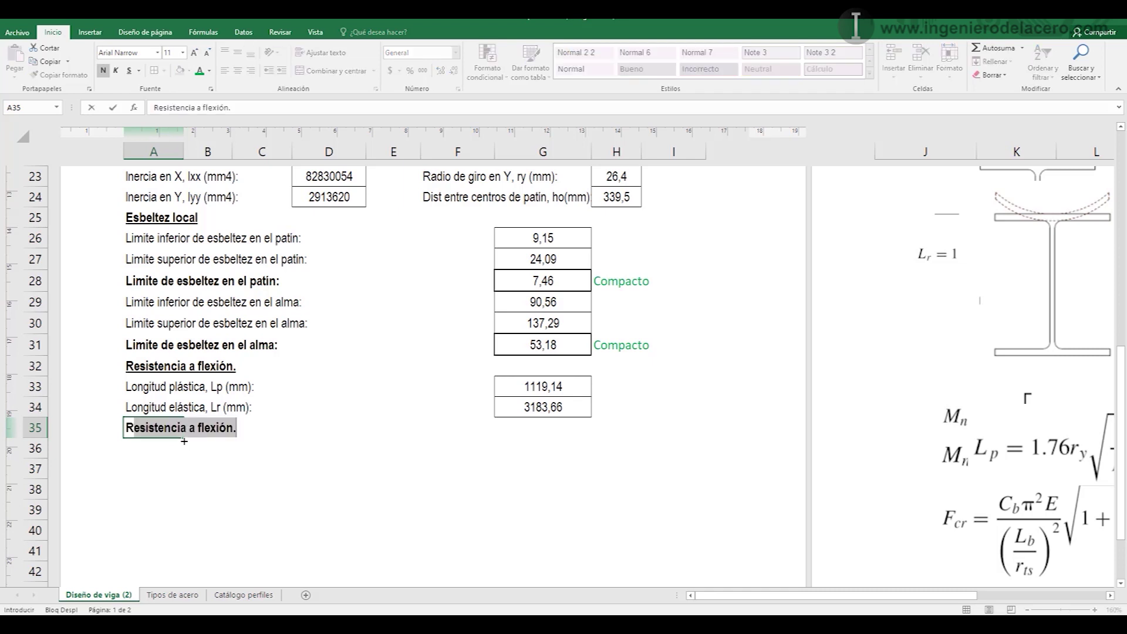
key("BackSpace")
type("a")
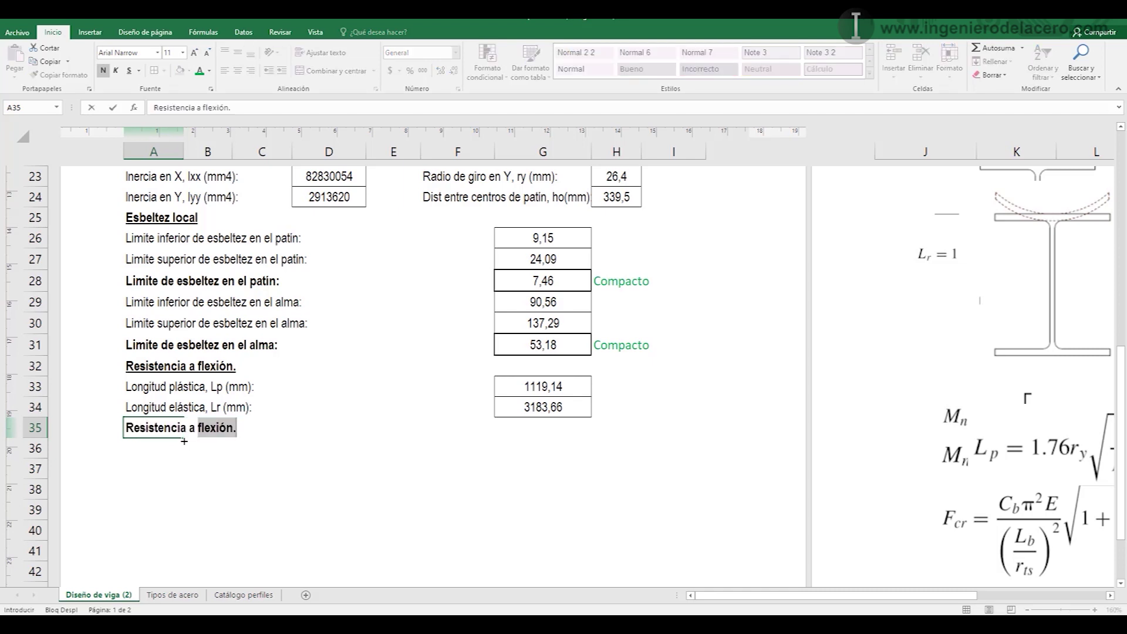
key("ctrl+Return")
double_click(170, 429)
left_click(235, 429)
type(",")
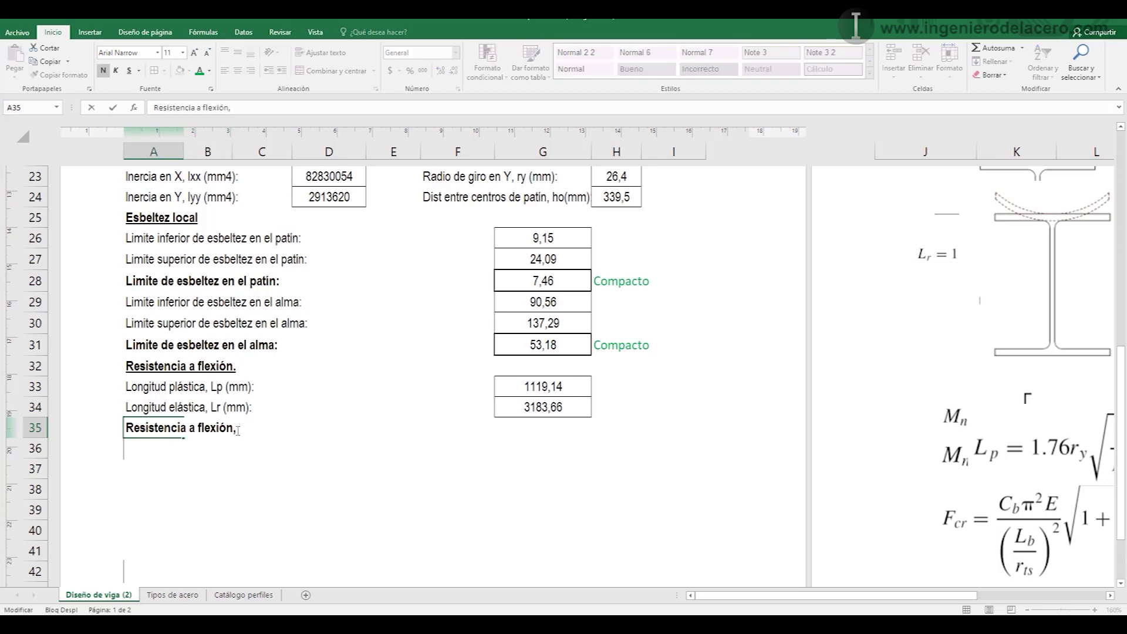
type(" FMn (KN.m):")
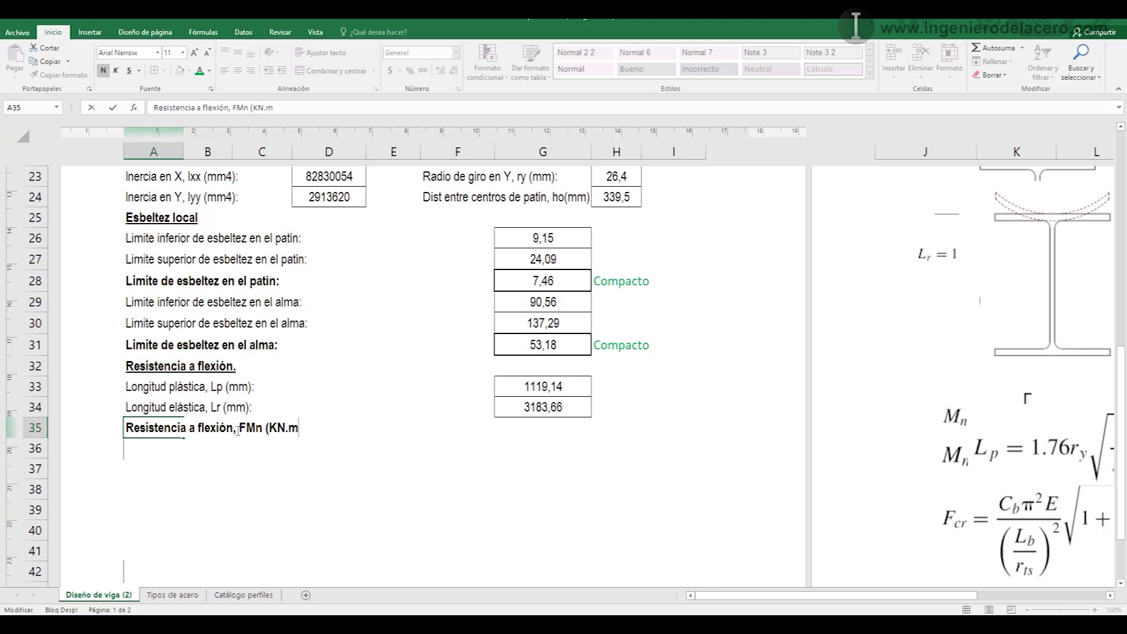
key("Return")
- Change the F of FMn in the A35 label to the Symbol font so it reads as the Greek letter Φ
left_click(147, 427)
double_click(144, 427)
left_click_drag(239, 428, 245, 427)
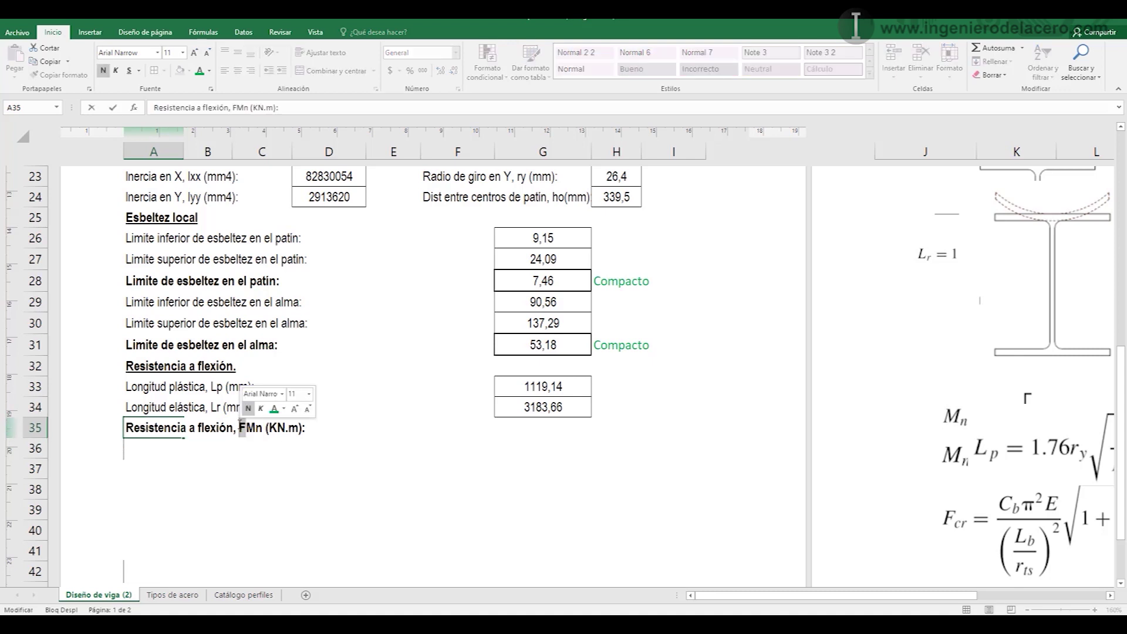
left_click(263, 393)
type("ScSymbol")
key("Return")
left_click(344, 491)
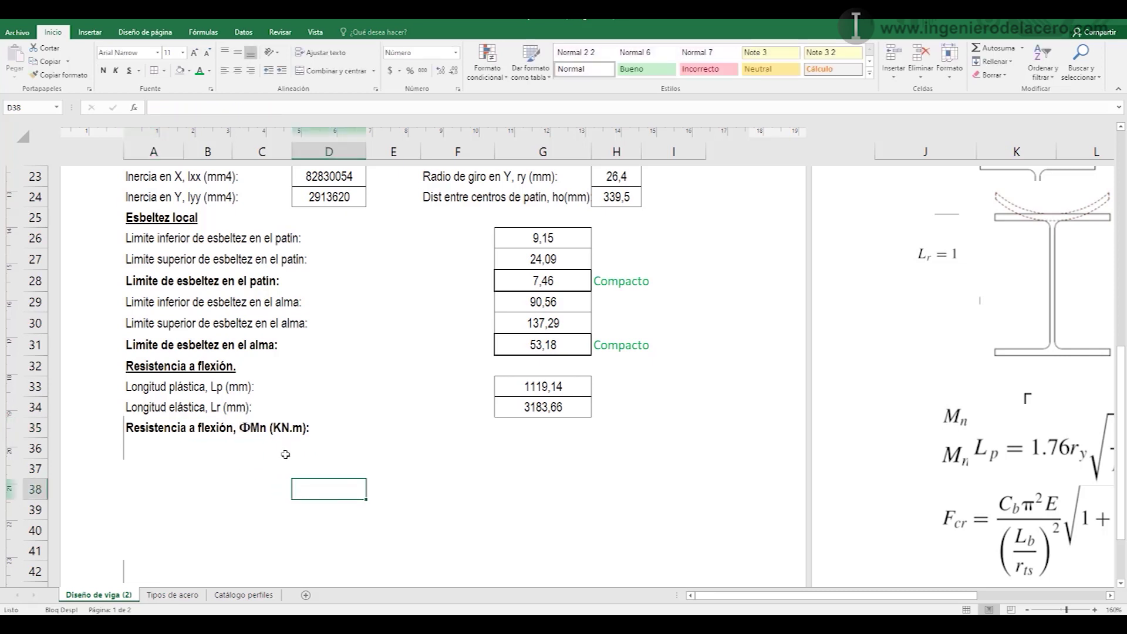
- Give the flexural resistance result cell G35 the same border as the length cells above it
left_click(517, 425)
left_click(521, 506)
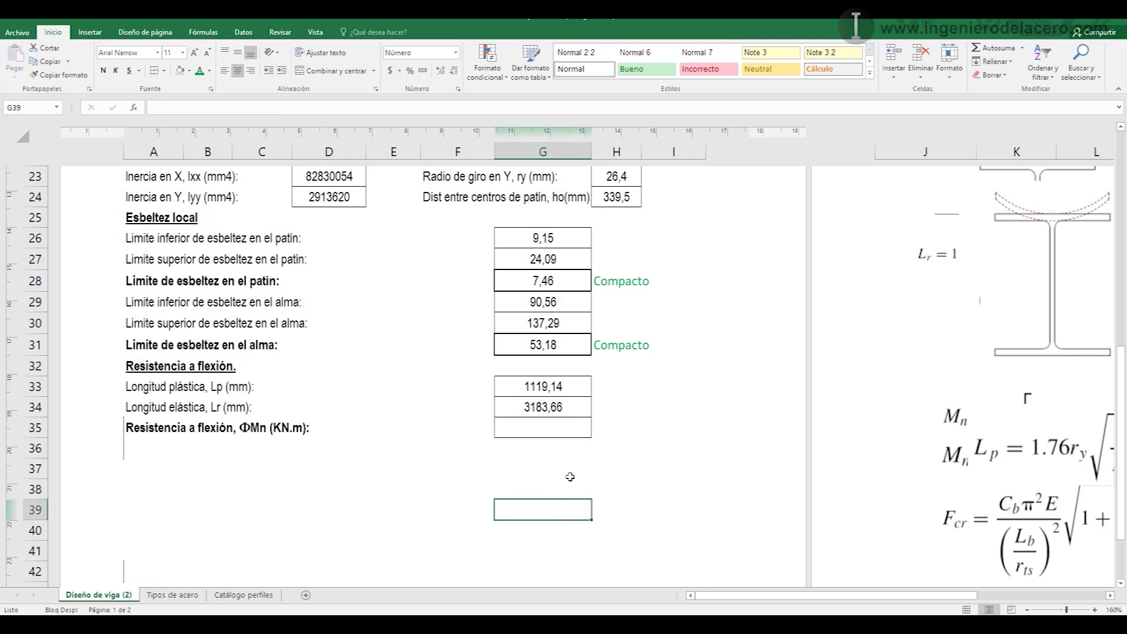
left_click(575, 429)
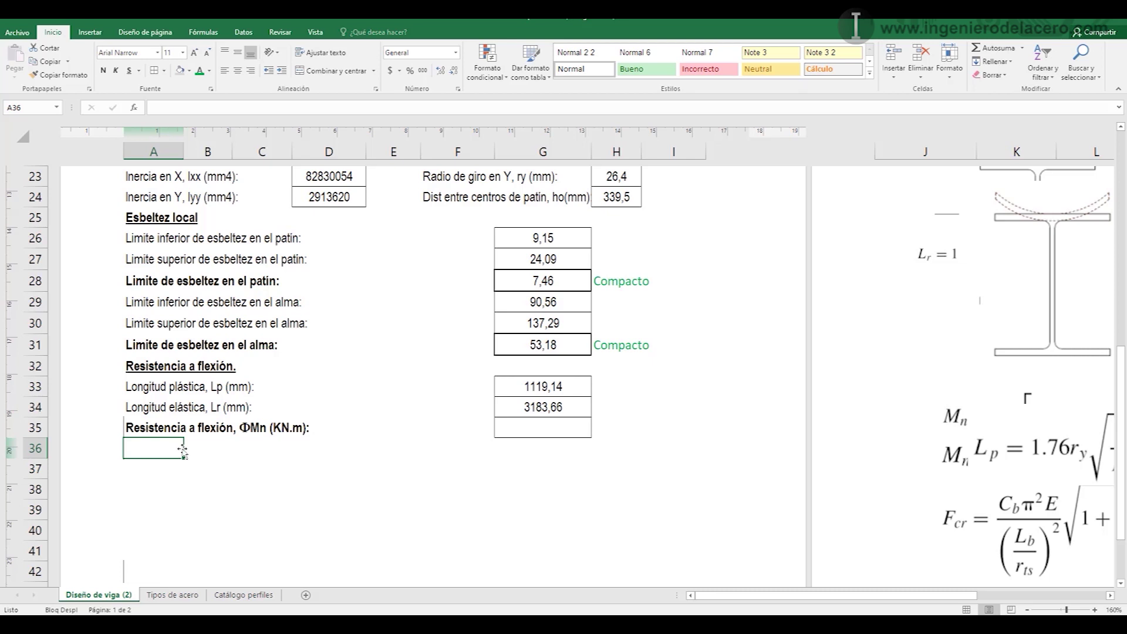
- Name the plastic length cell G33 as Lp and the elastic length cell G34 as Lr
left_click(321, 373)
left_click(560, 393)
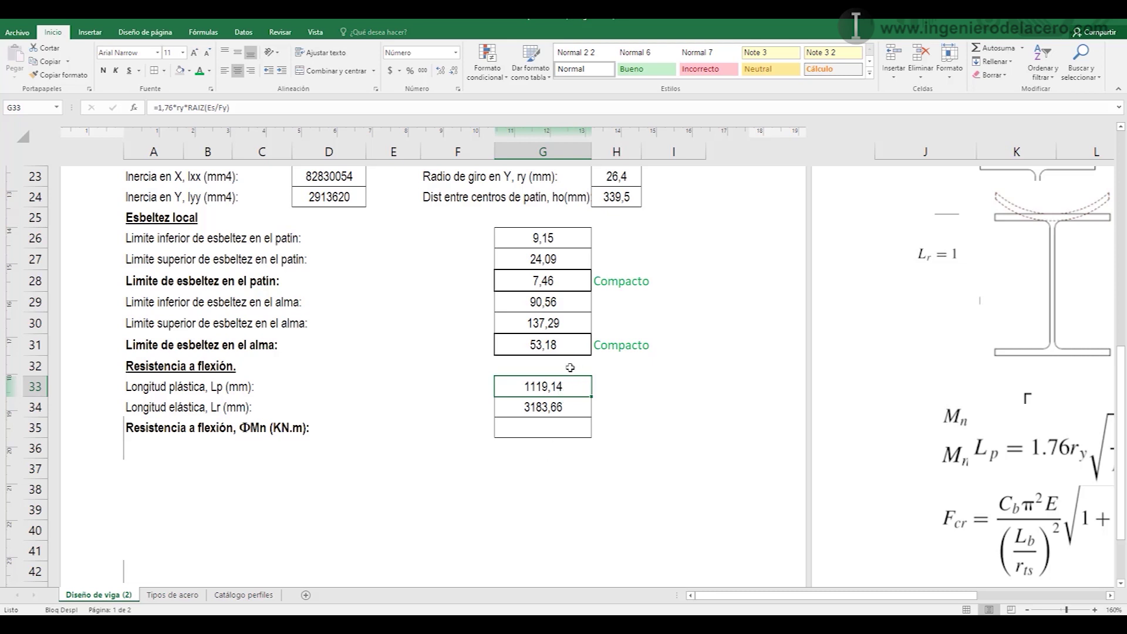
left_click(40, 111)
type("Lp")
key("Return")
left_click(543, 411)
left_click(27, 109)
type("Lr")
key("Return")
- Start a formula in H35 that returns 1 when Lb<Lp and otherwise opens a nested condition: =SI(Lb<Lp;1;SI(
left_click(608, 425)
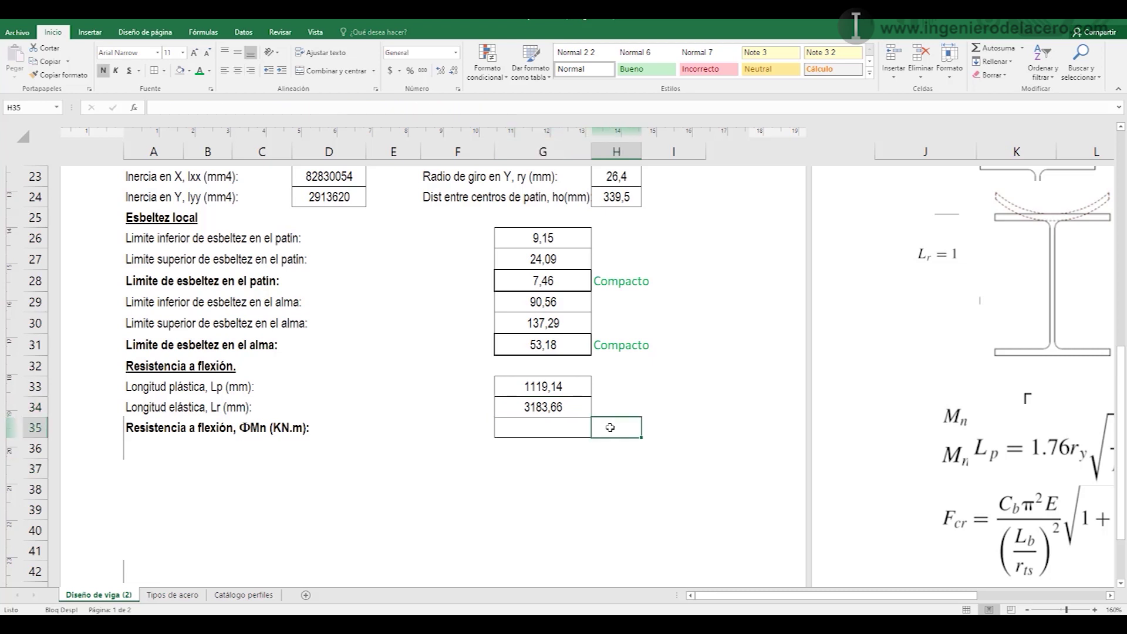
type("=si")
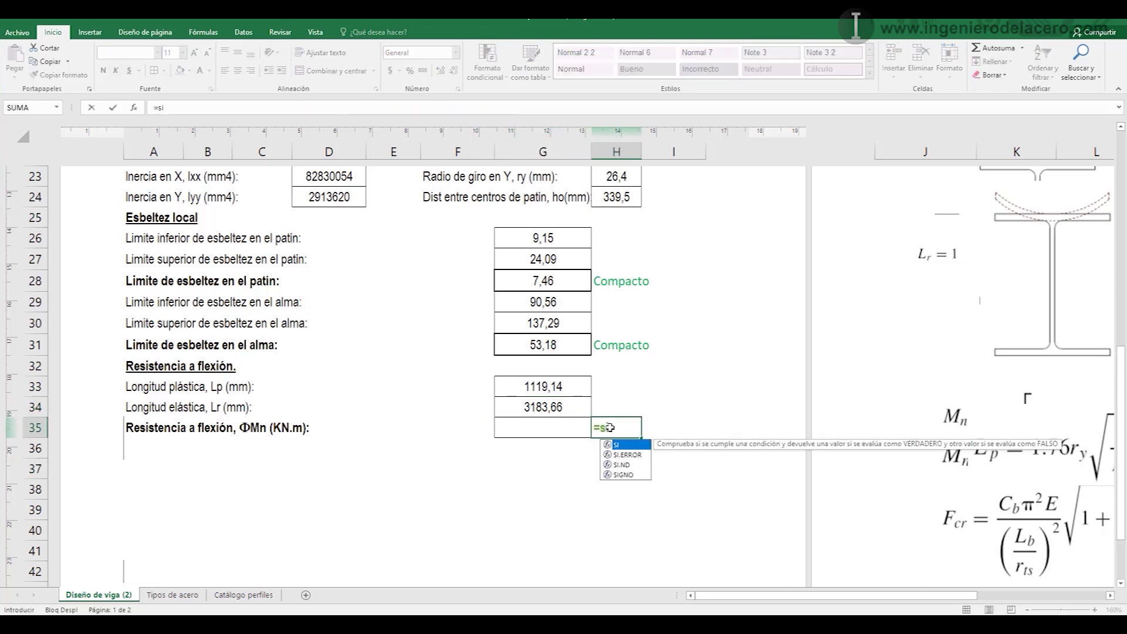
key("Tab")
type("lb")
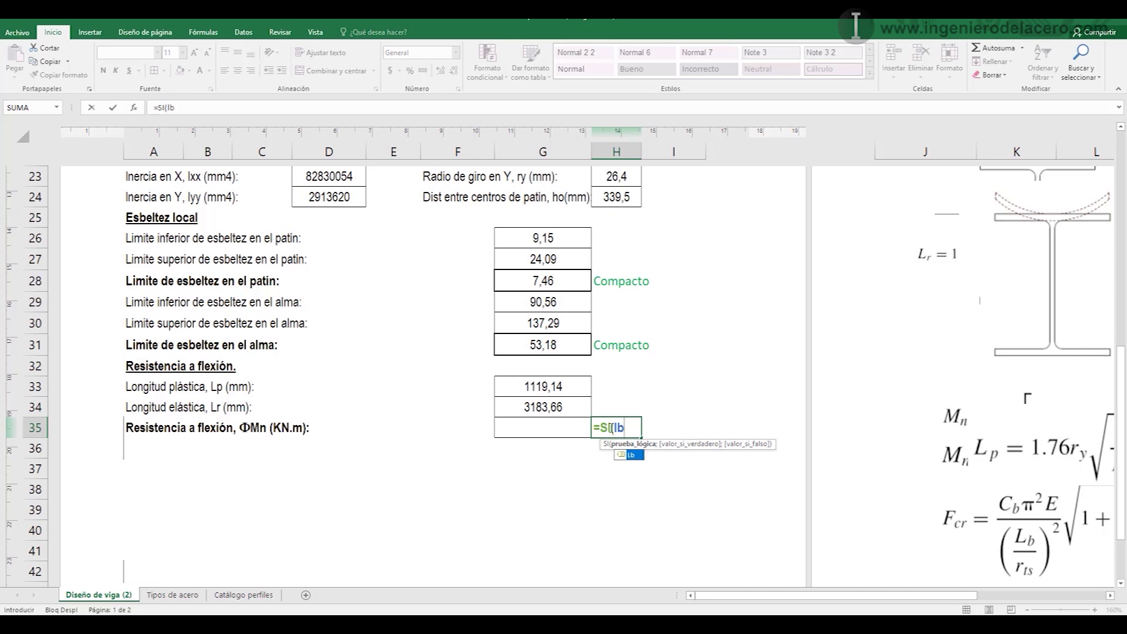
key("Tab")
type("<")
left_click(553, 387)
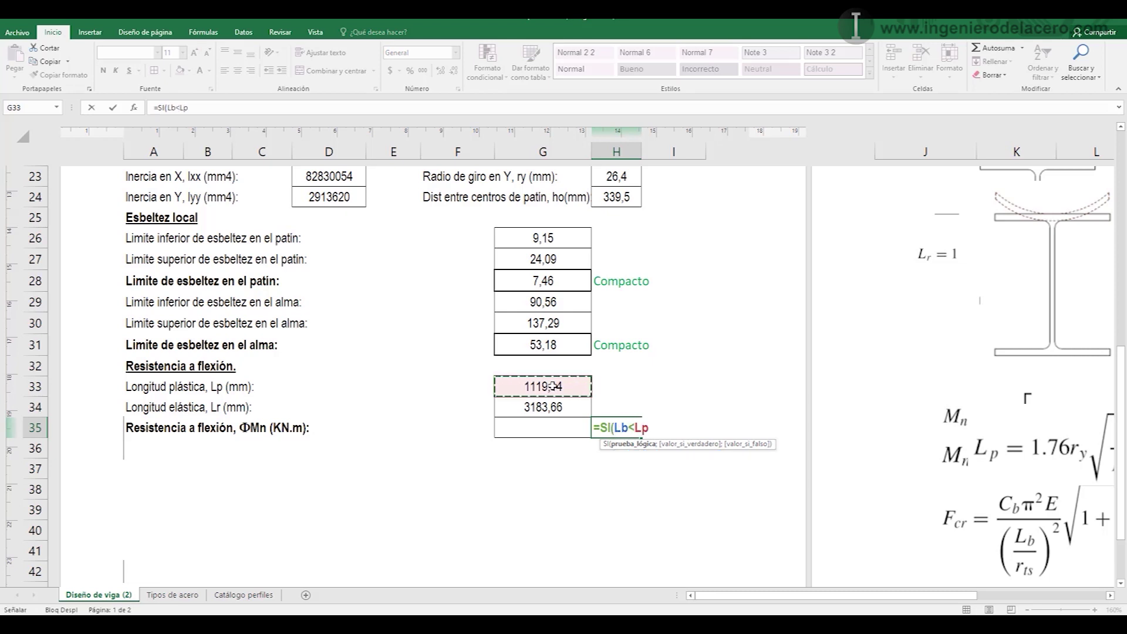
type(";")
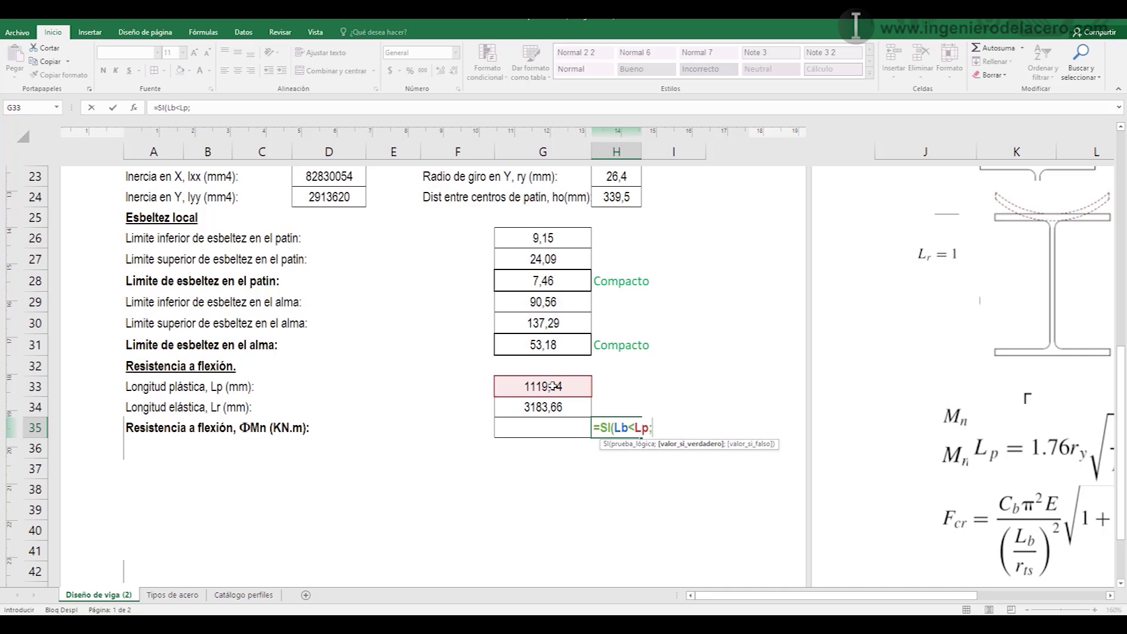
type("1;SI(")
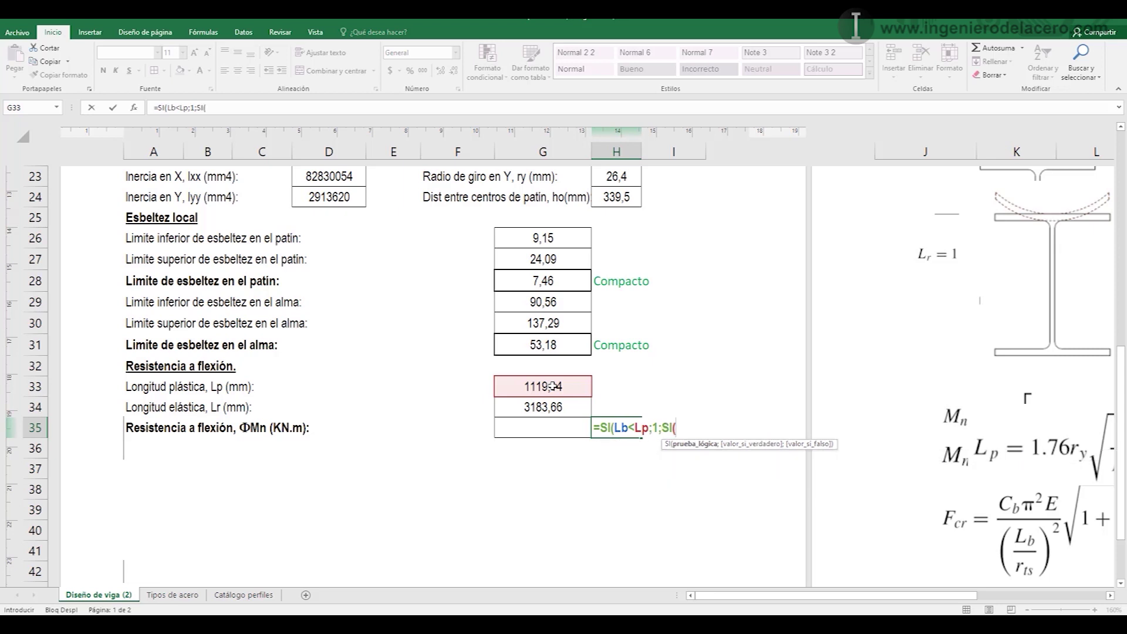
- Complete the nested condition in H35 so it returns 2 for Y(Lb>=Lp;Lb<Lr) and 3 otherwise, closing the formula
type("y")
key("Tab")
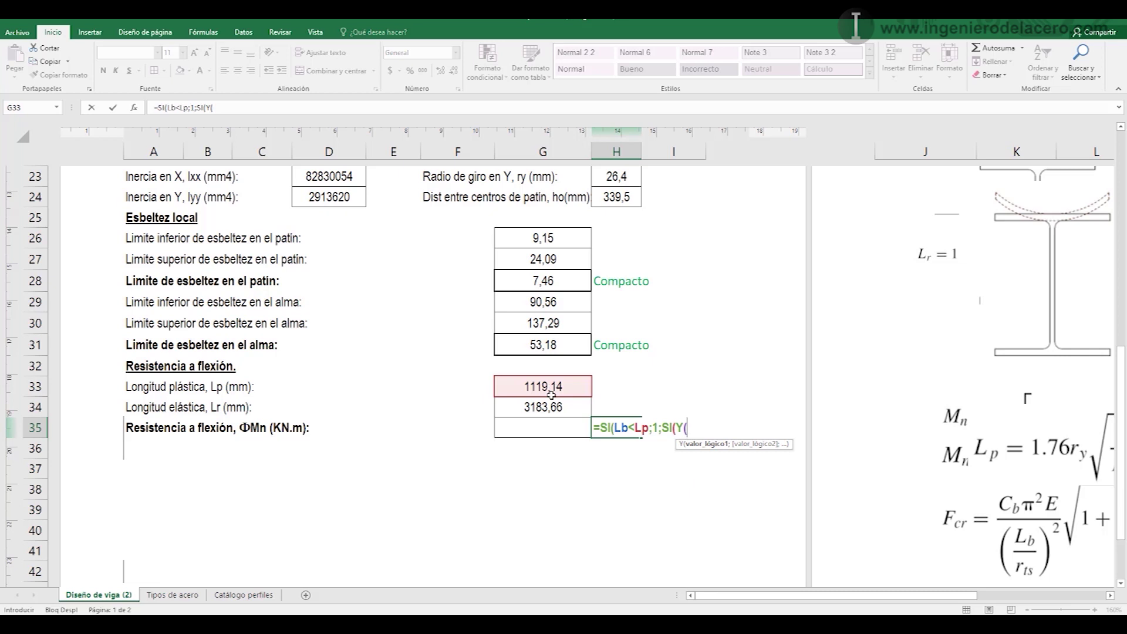
type("Lb>=")
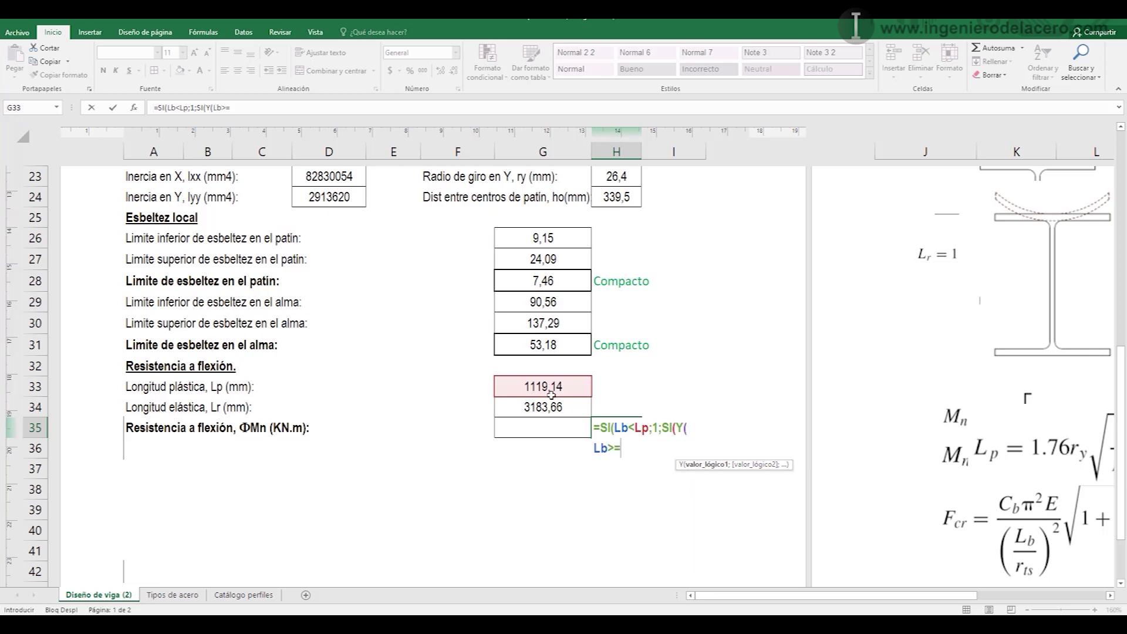
type("Lp")
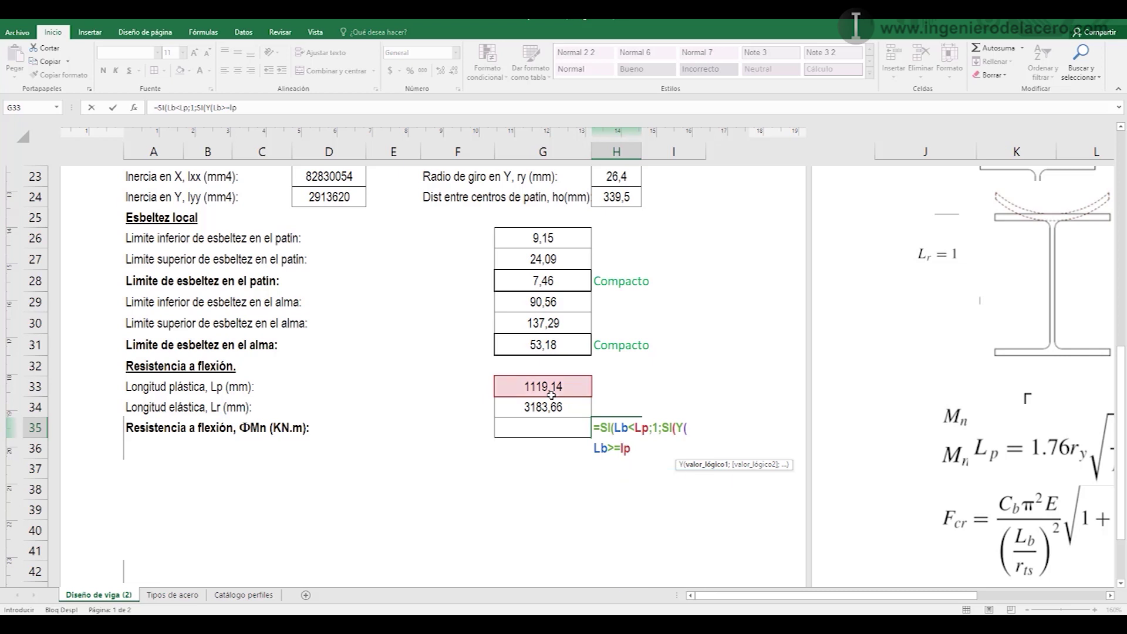
type(";")
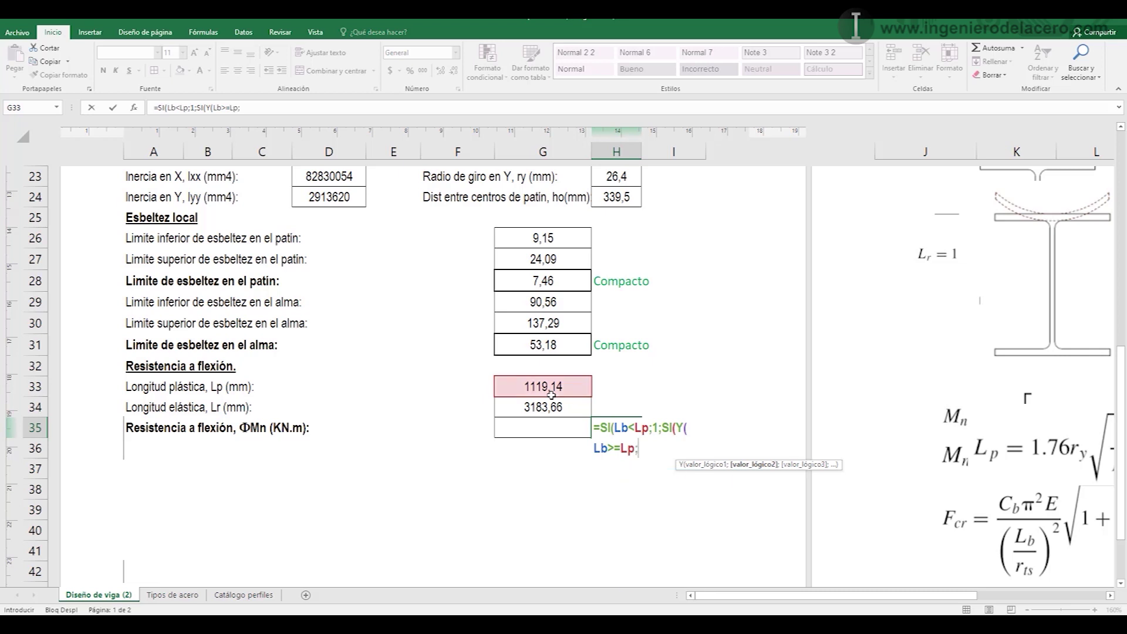
type("Lb<lr")
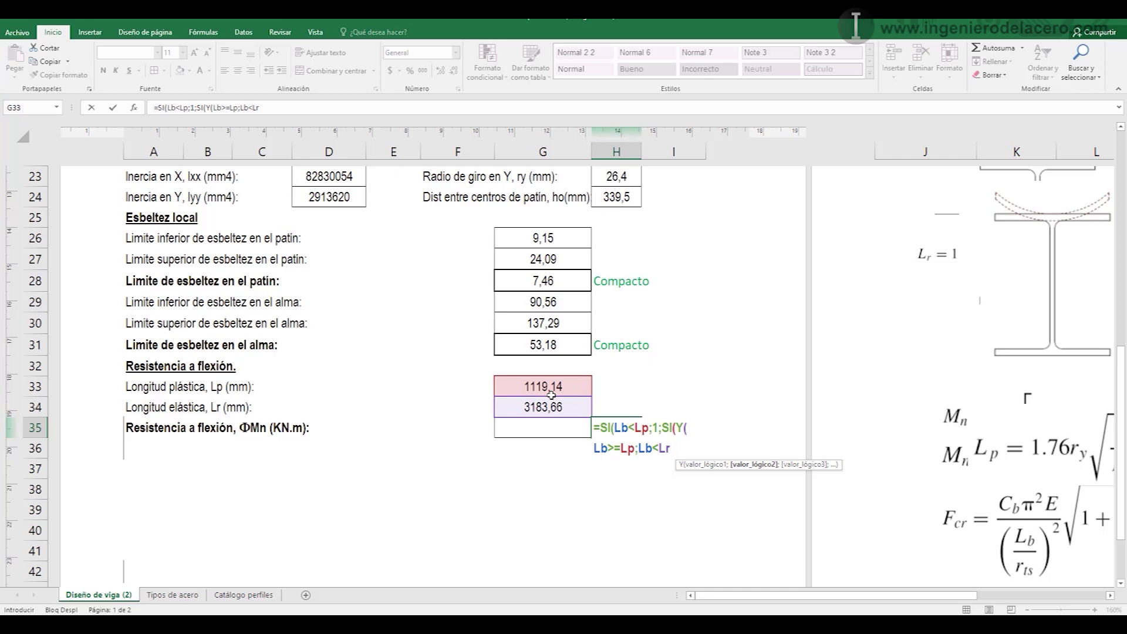
type(")")
type(";")
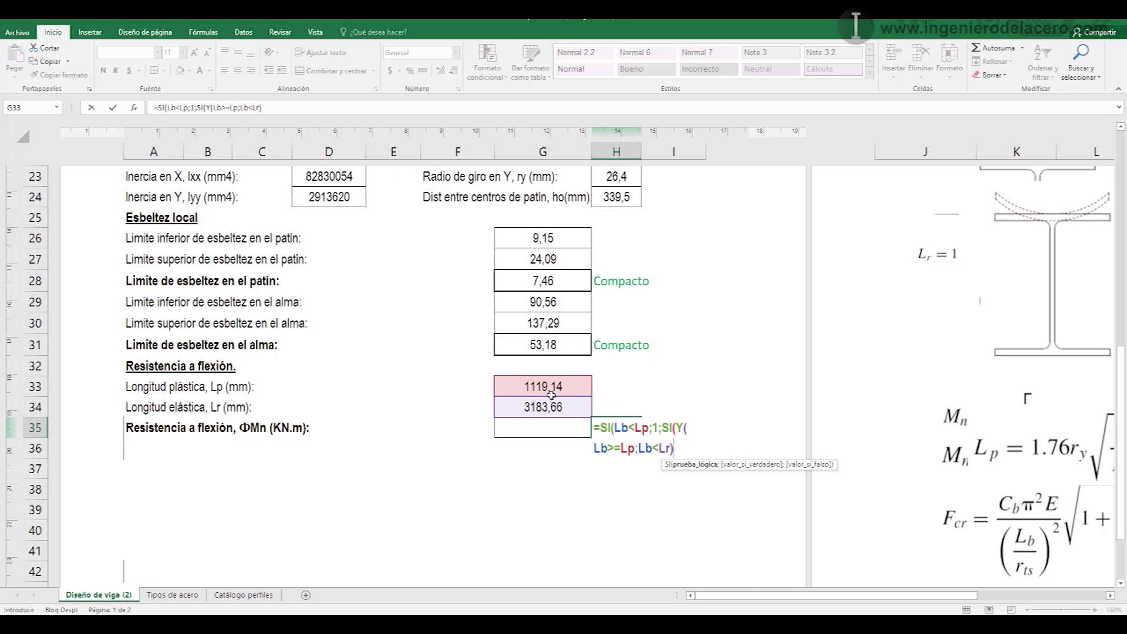
type("2")
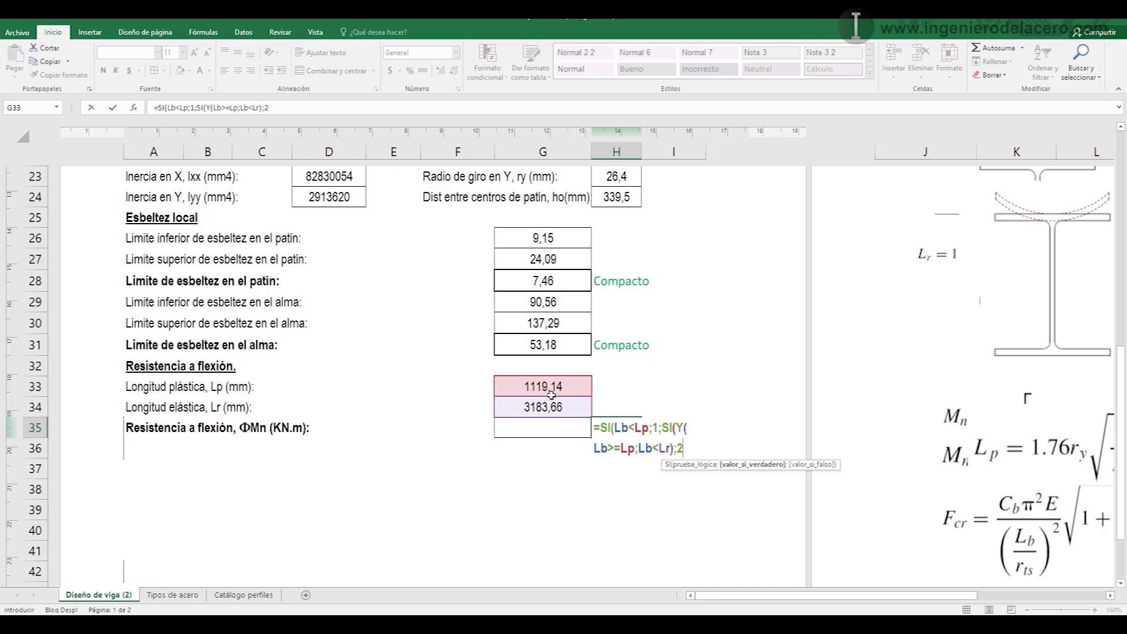
type(";3))")
key("Return")
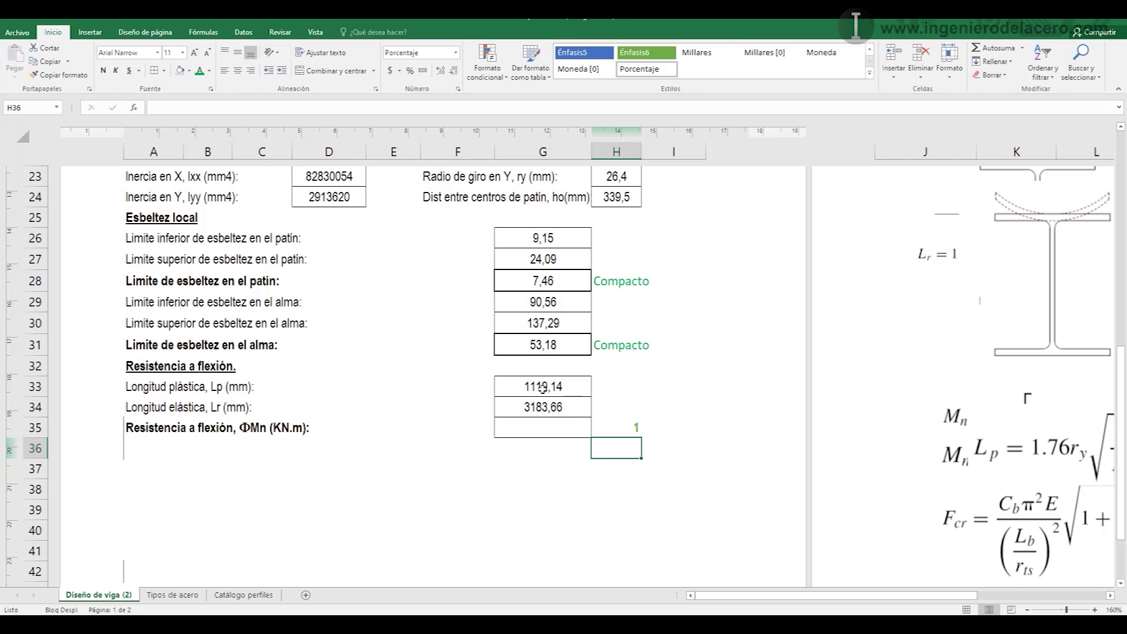
- Convert Lb to millimetres in the H35 case formula by multiplying each of its three Lb references by 1000
left_click(557, 388)
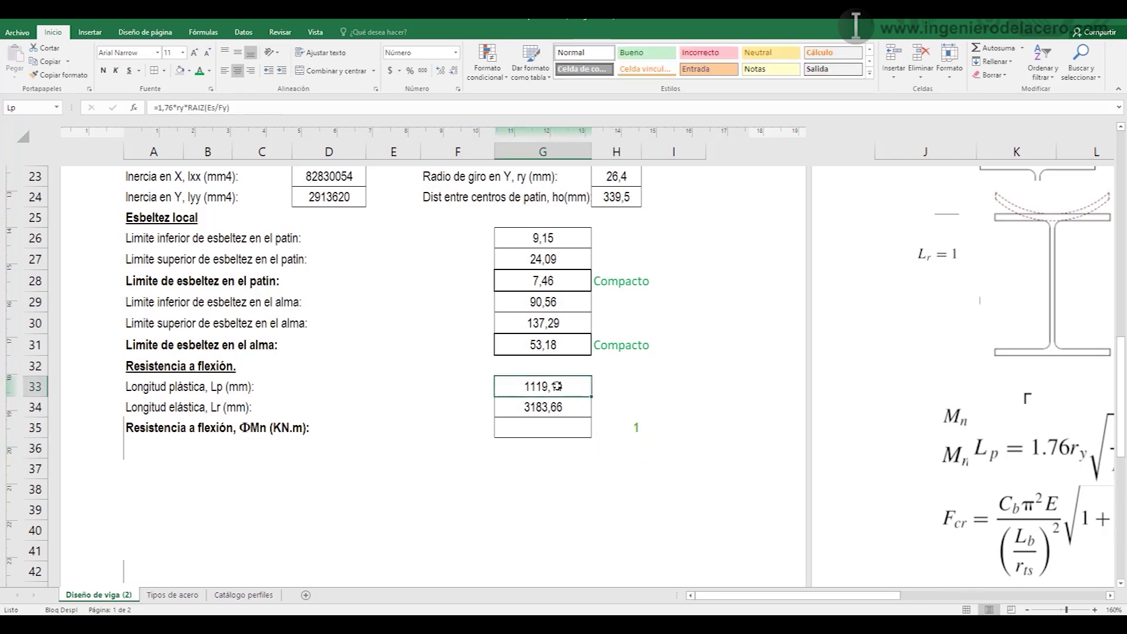
left_click(631, 427)
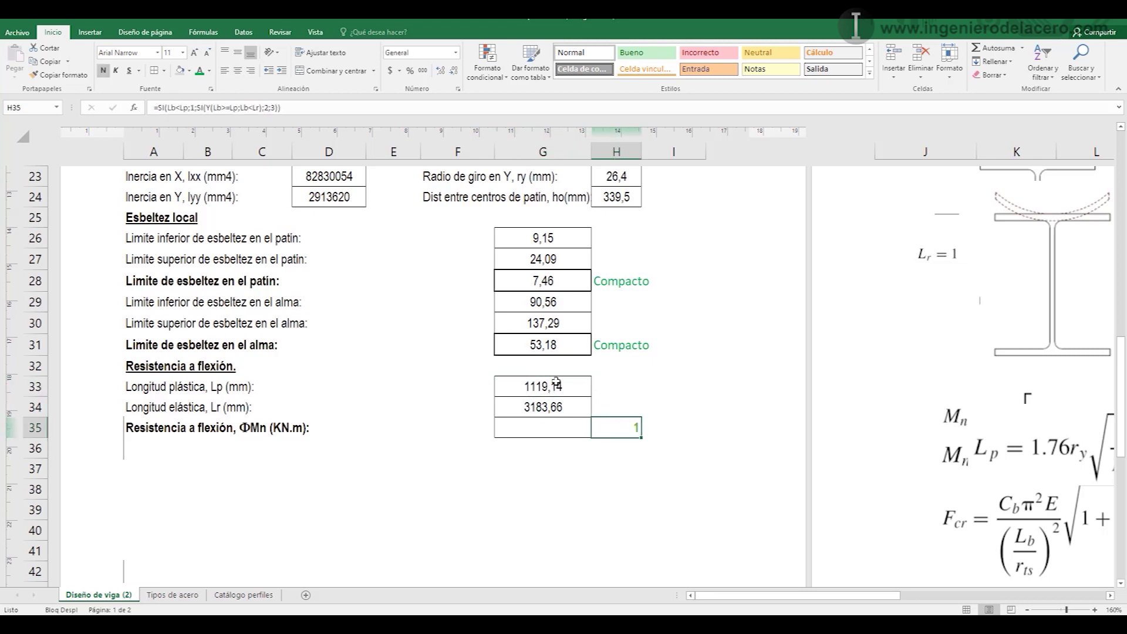
double_click(629, 428)
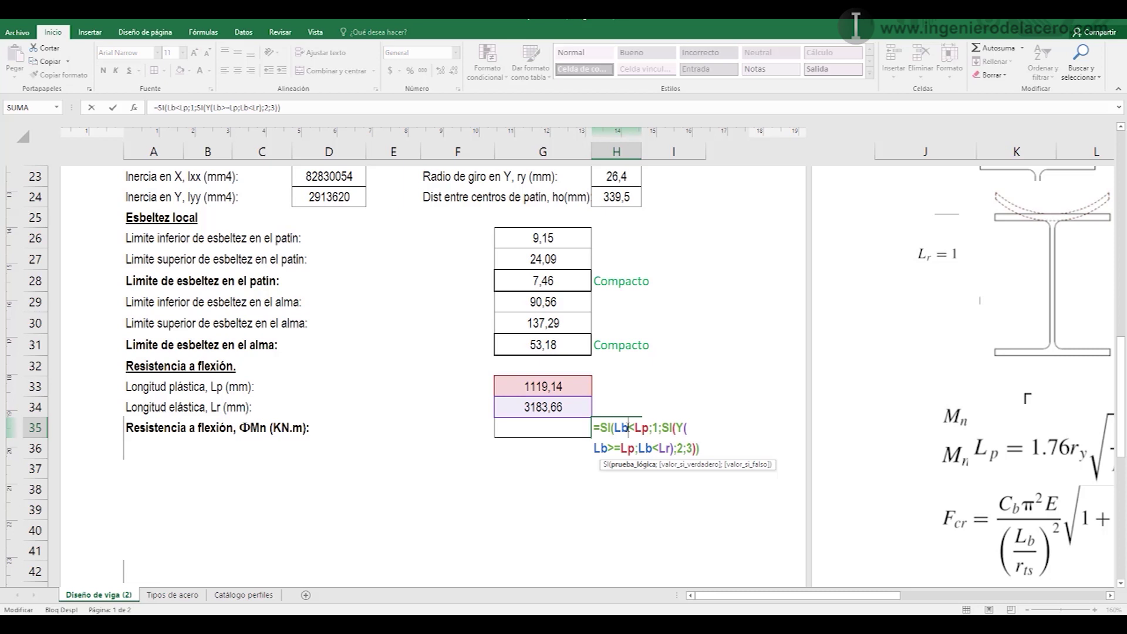
type("*1000")
left_click(627, 447)
type("*1000")
left_click(702, 446)
type("*1000")
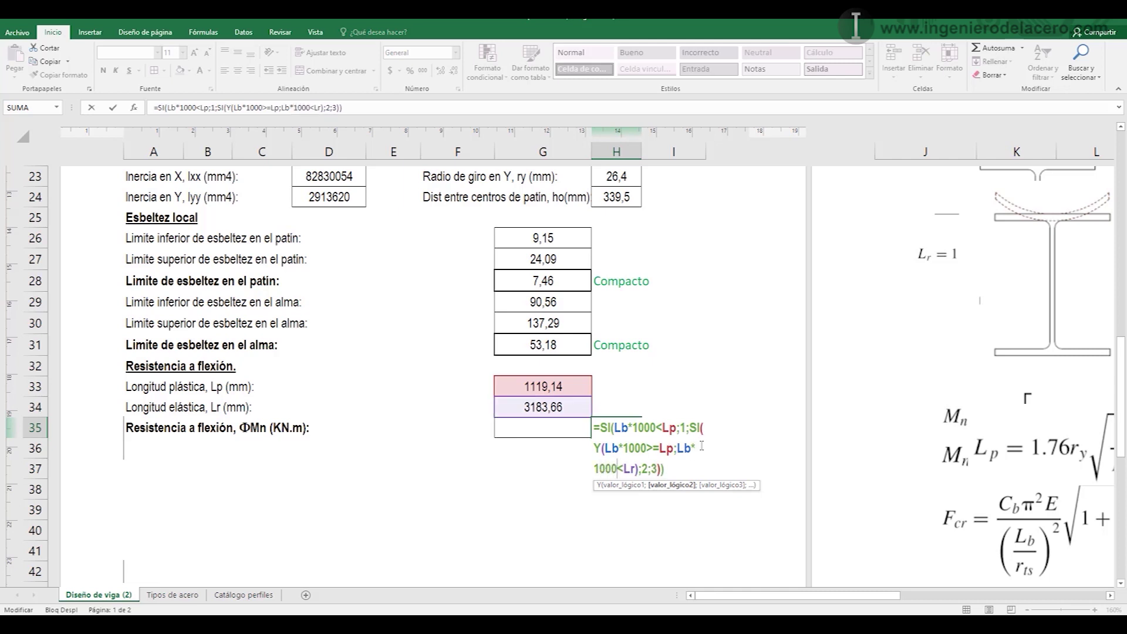
key("Return")
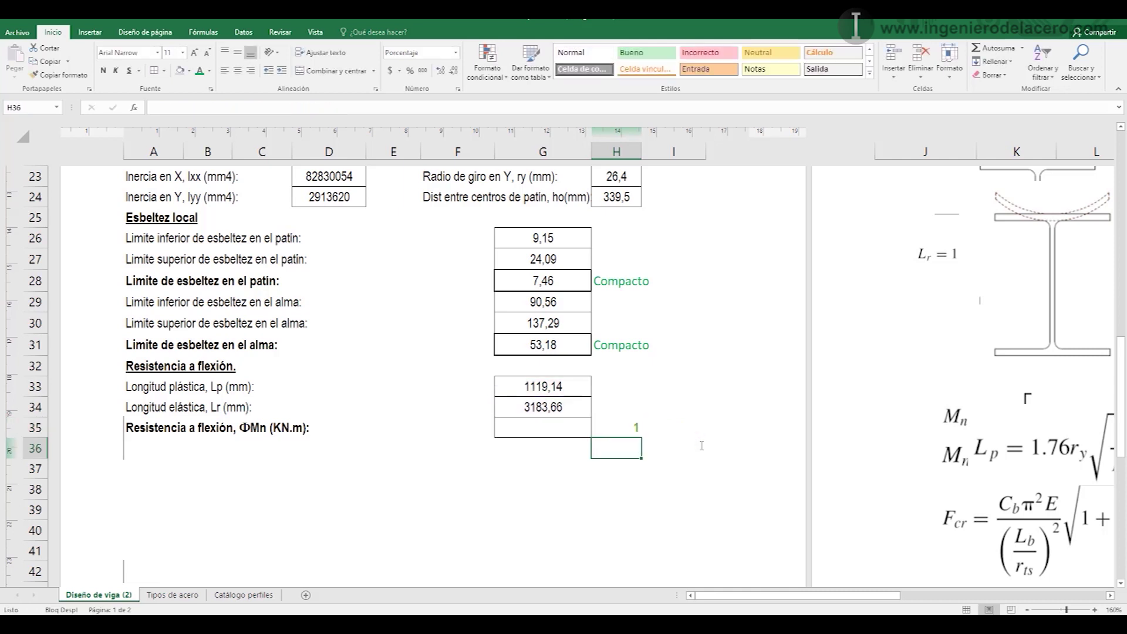
- Label D32 as Mp1 and compute the plastic moment in E32 with =0,9*Fy*Zx
left_click(341, 371)
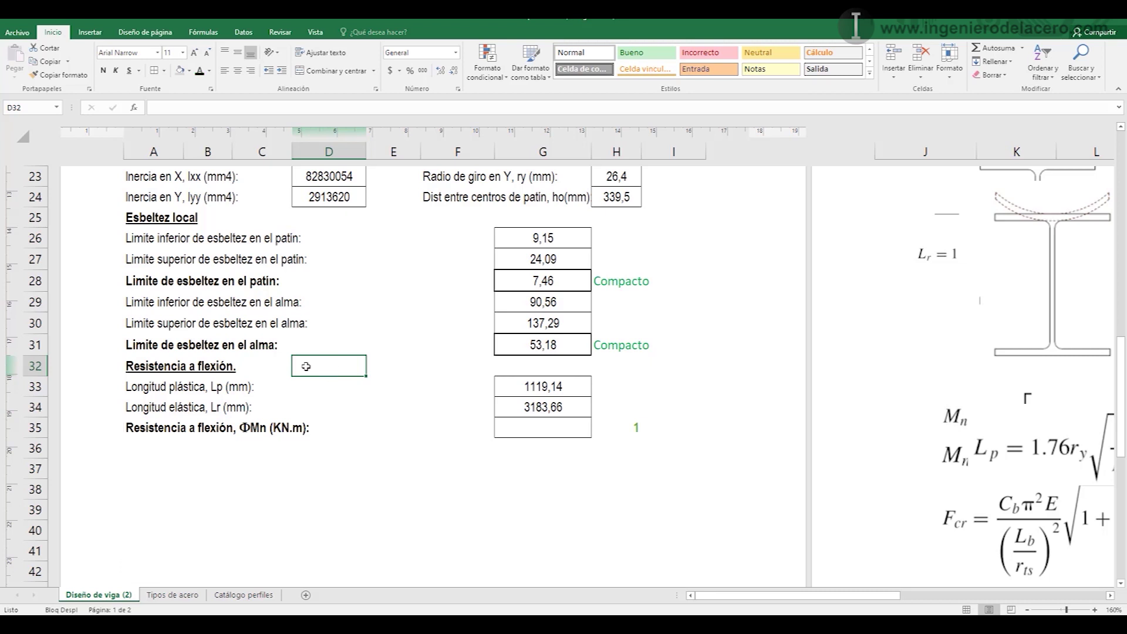
type("Mp1")
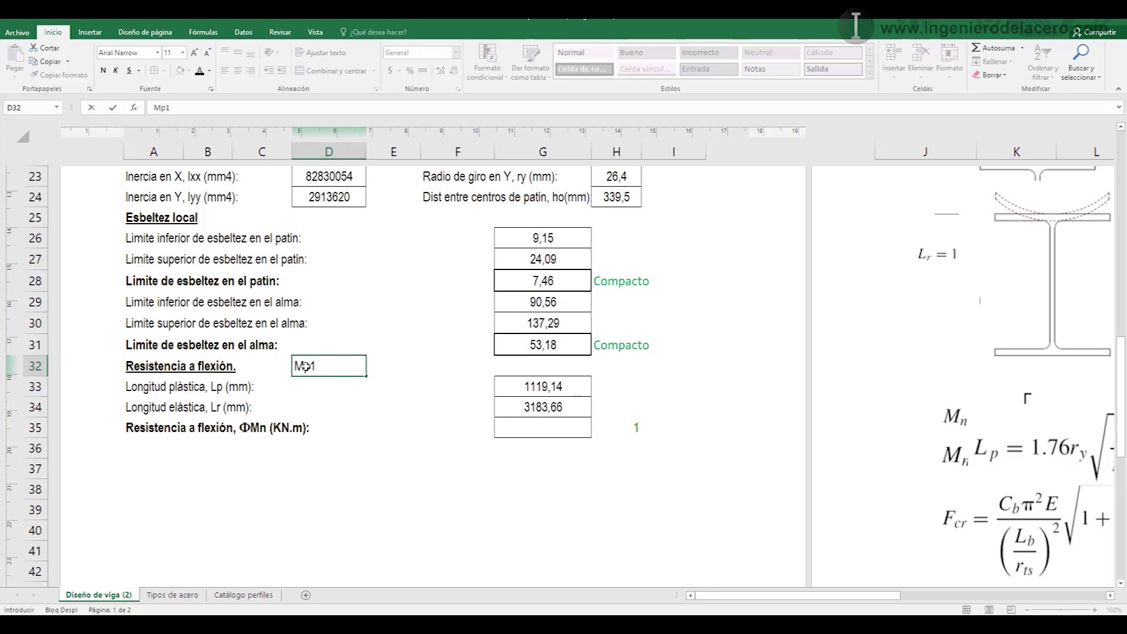
left_click(393, 365)
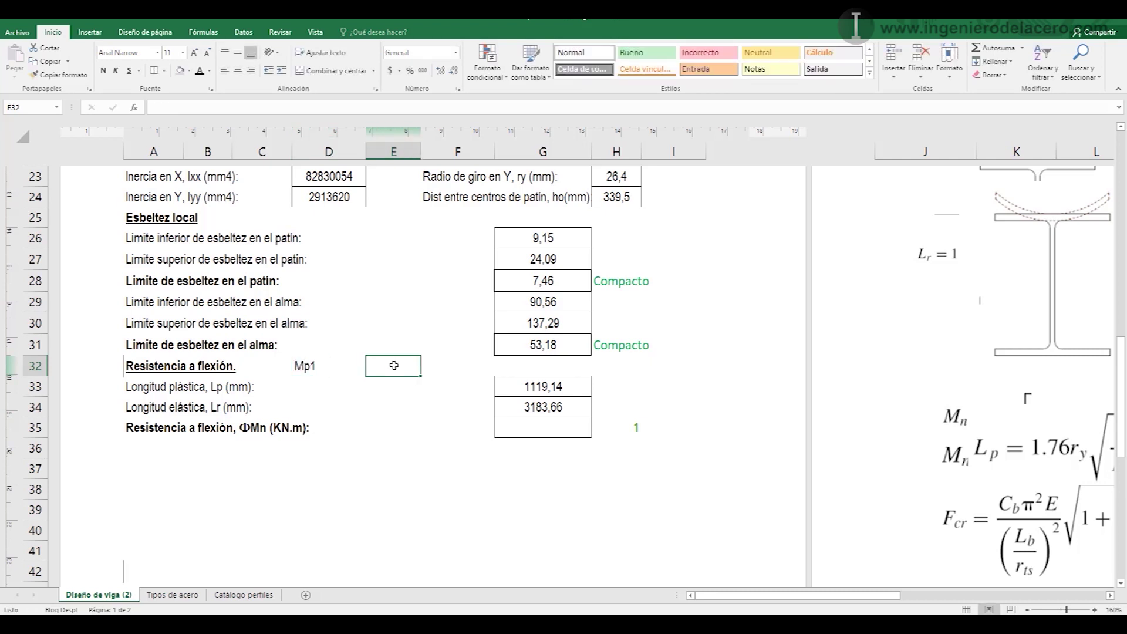
type("=")
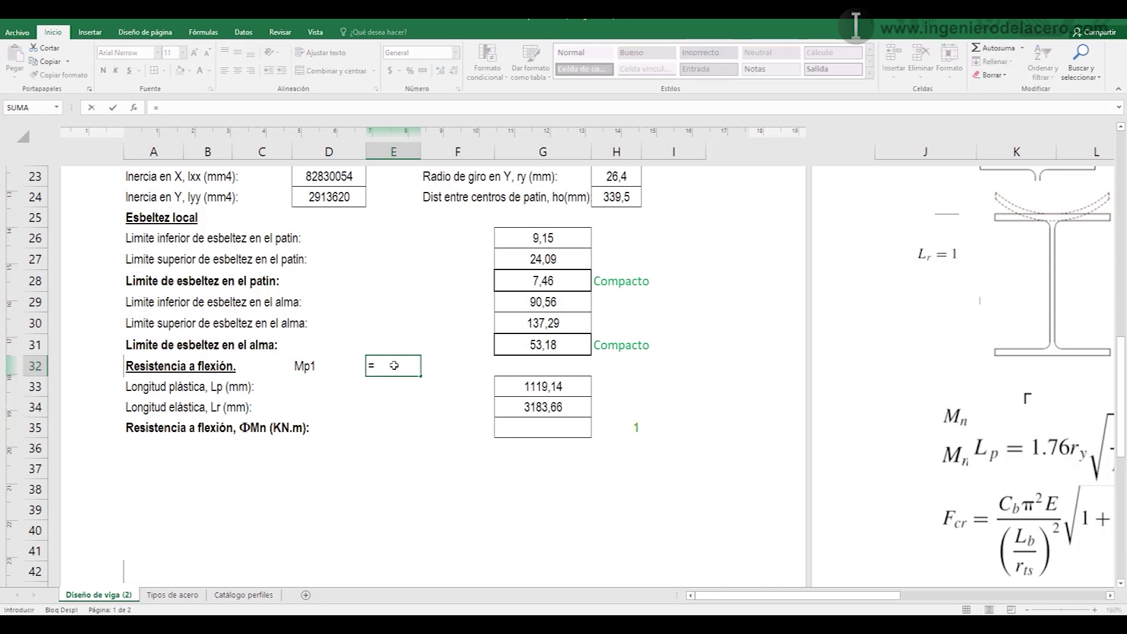
type("0,9*Fy")
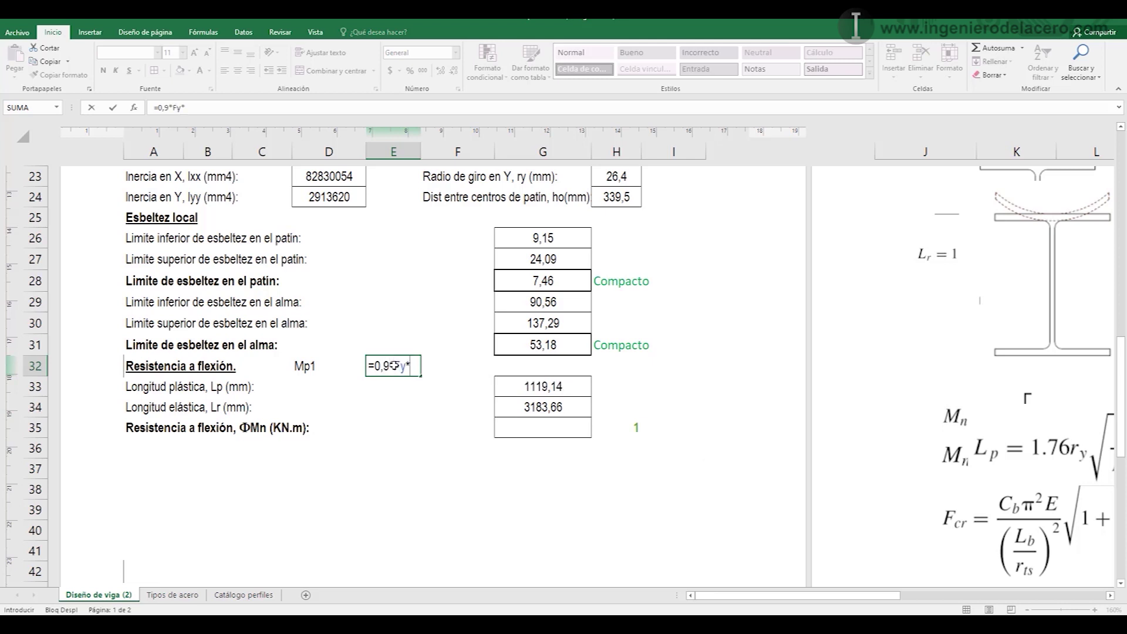
type("*zx")
key("Tab")
key("Return")
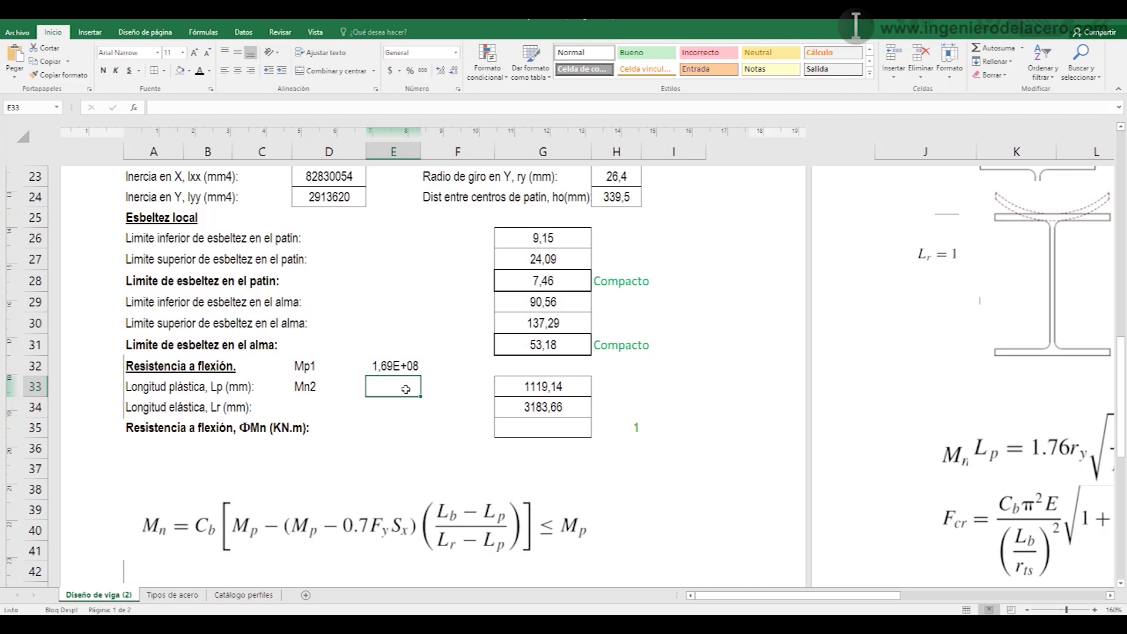
- Name the plastic moment cell E32 as Mp
left_click(411, 365)
left_click(405, 386)
left_click(401, 368)
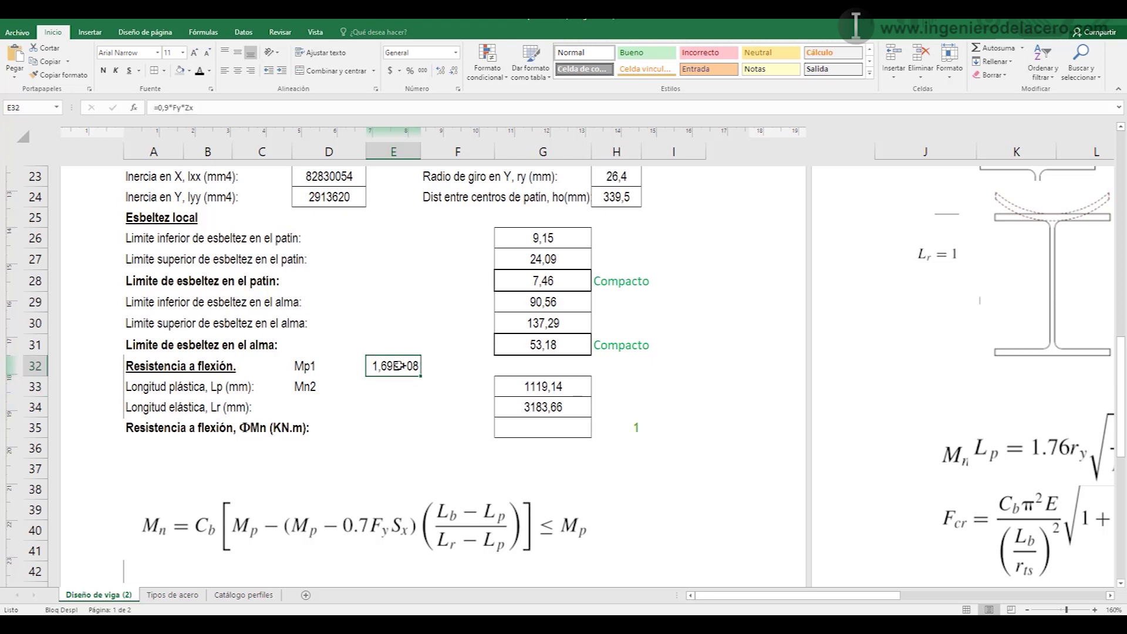
left_click(28, 109)
type("Mp")
key("Return")
- Start the Mn2 formula in E33 as Mp minus the product of two bracketed factors, the first beginning with Mp-
left_click(387, 385)
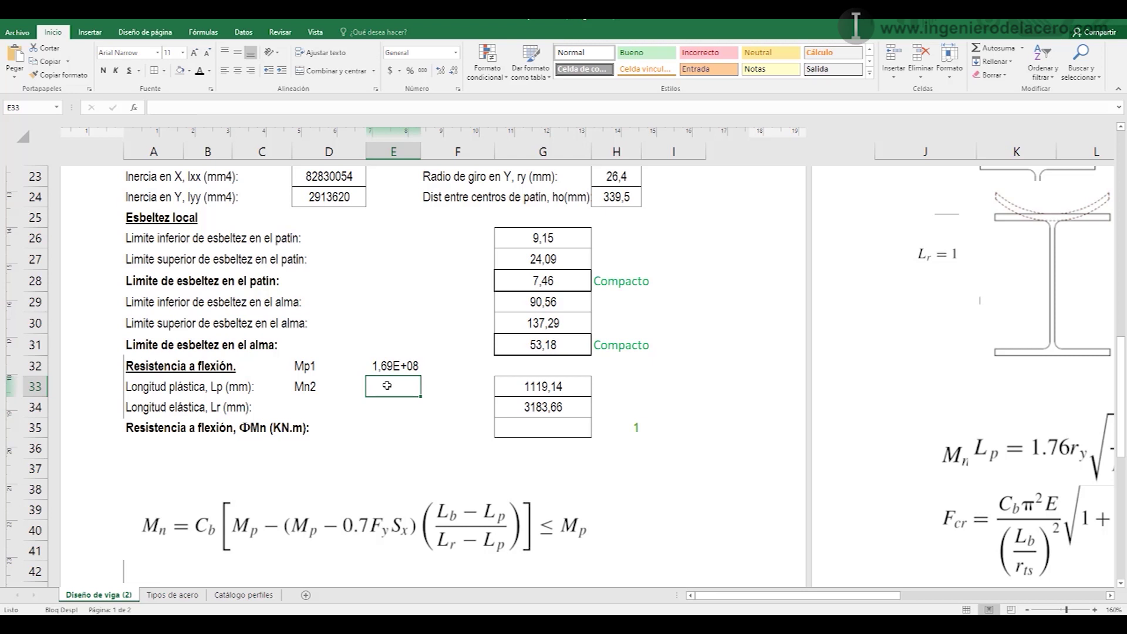
type("=")
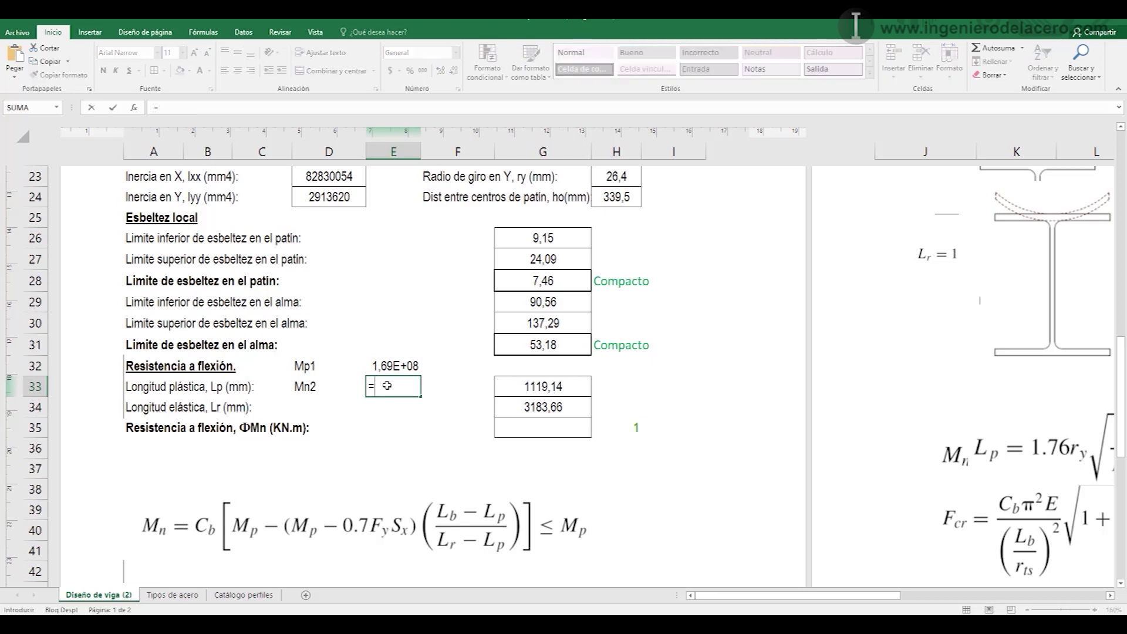
type("mp")
key("Tab")
type("-")
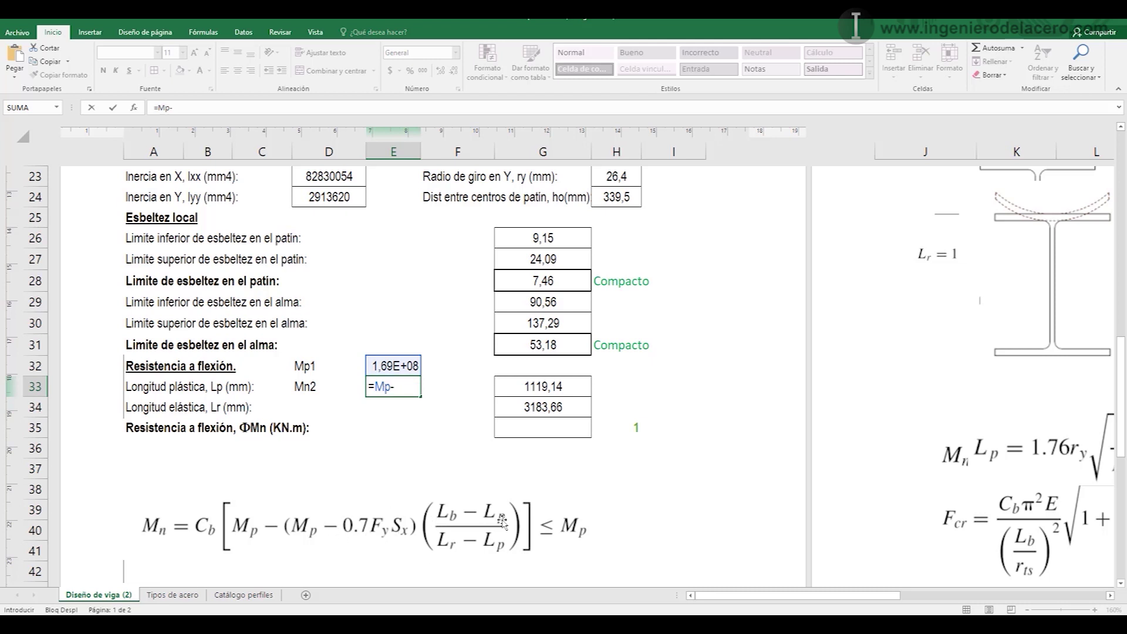
type("()")
left_click(399, 387)
type("()*()")
key("Left")
key("Left")
key("Left")
type("mp-")
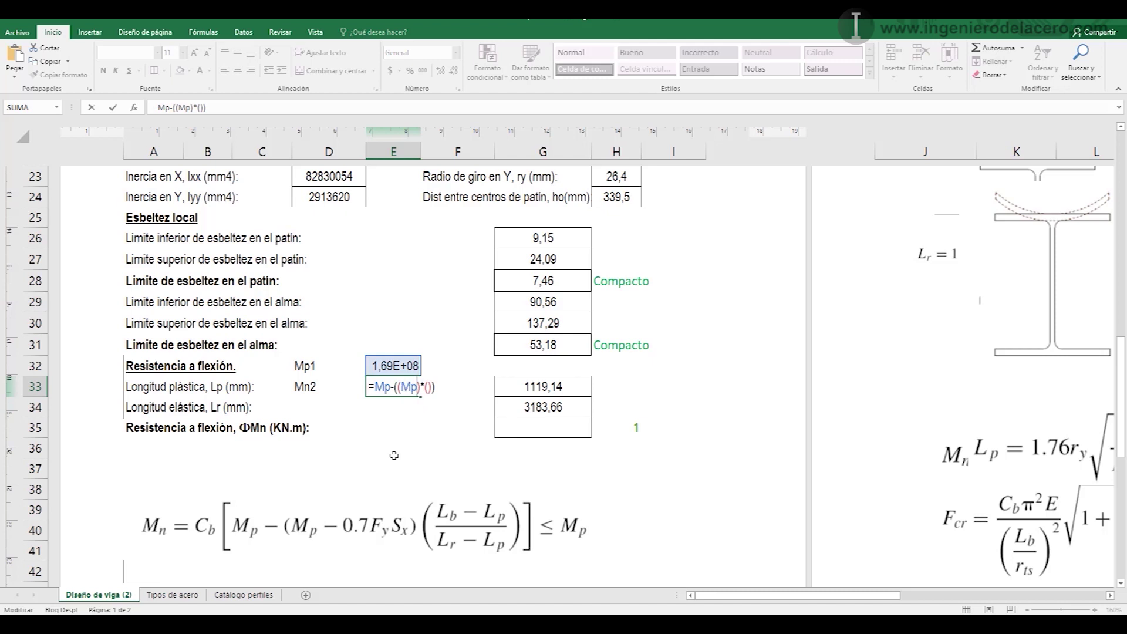
- Complete the first factor of the Mn2 formula by subtracting (0,7*Fy*Sx) from Mp
type("()")
left_click(427, 385)
type("0,7*fy")
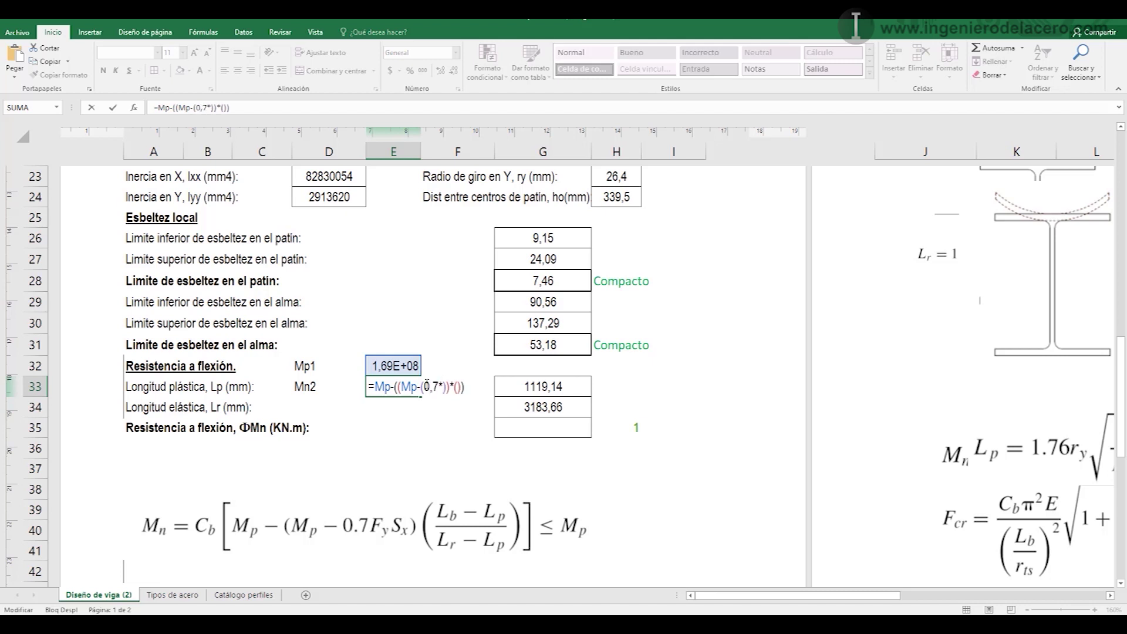
key("Tab")
type("*sx")
key("Tab")
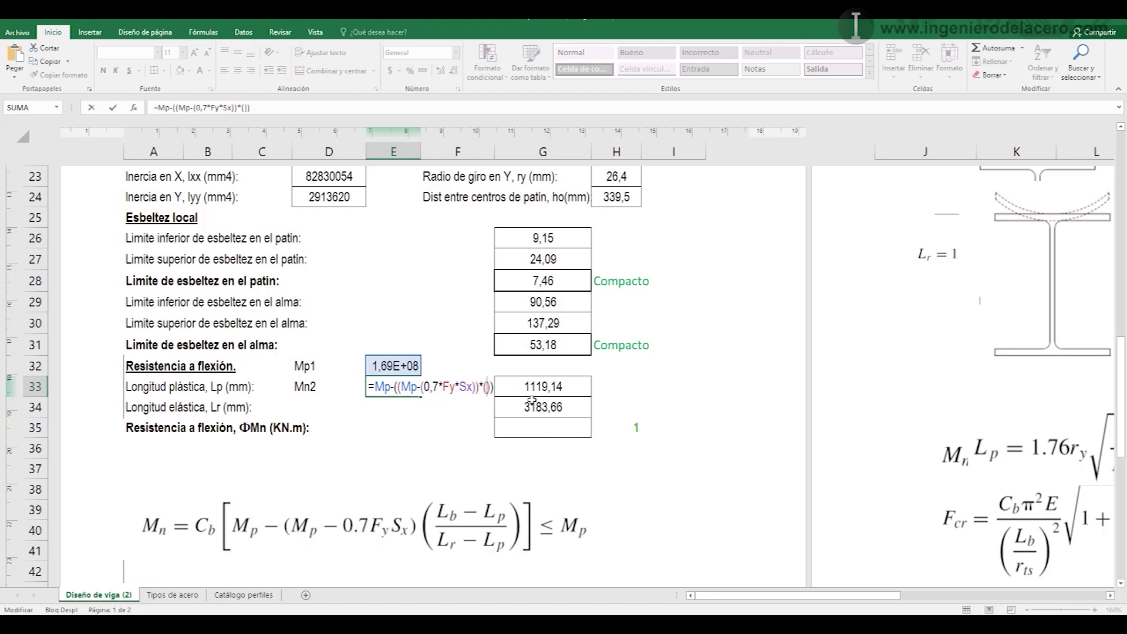
- Fill the second factor of the Mn2 formula with the length difference (Lb*1000)-Lp
type("l")
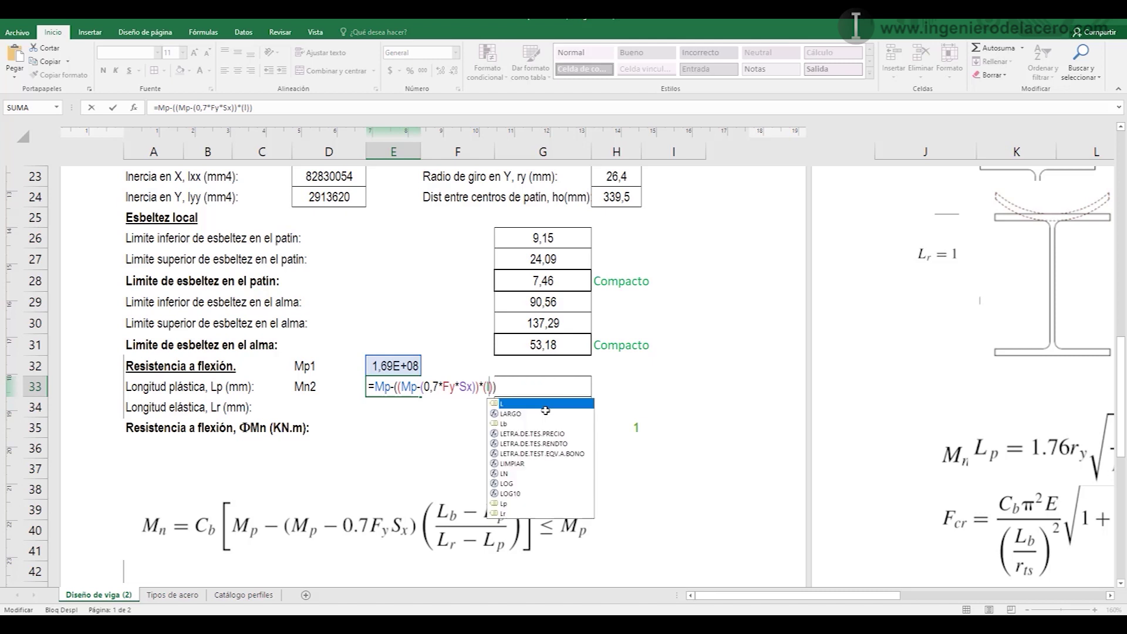
type("b")
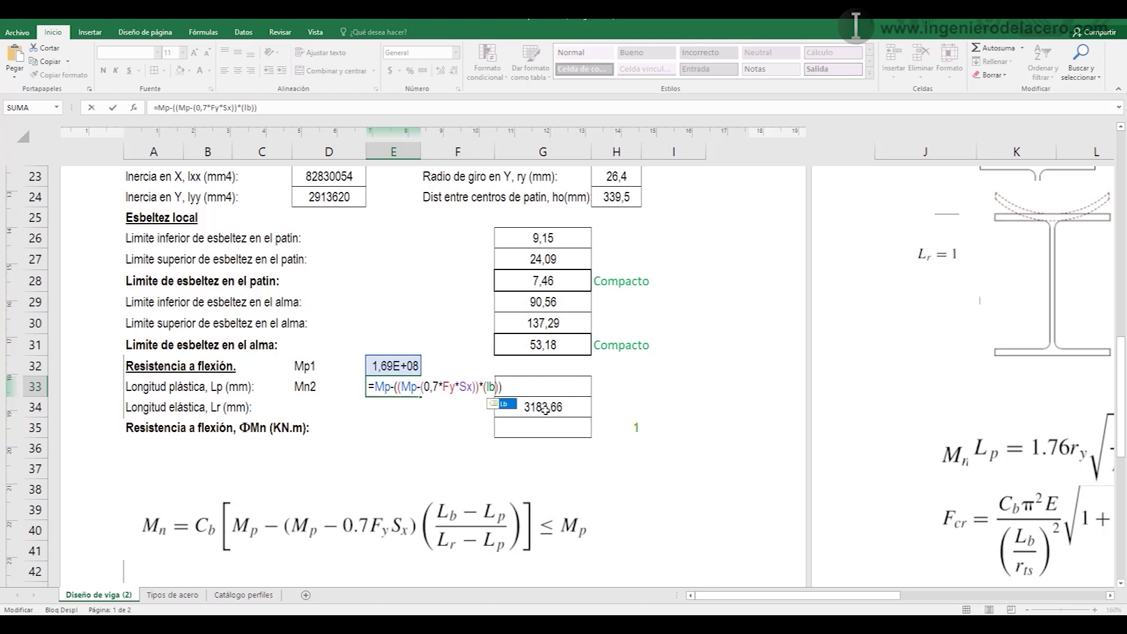
key("Tab")
type("*1000")
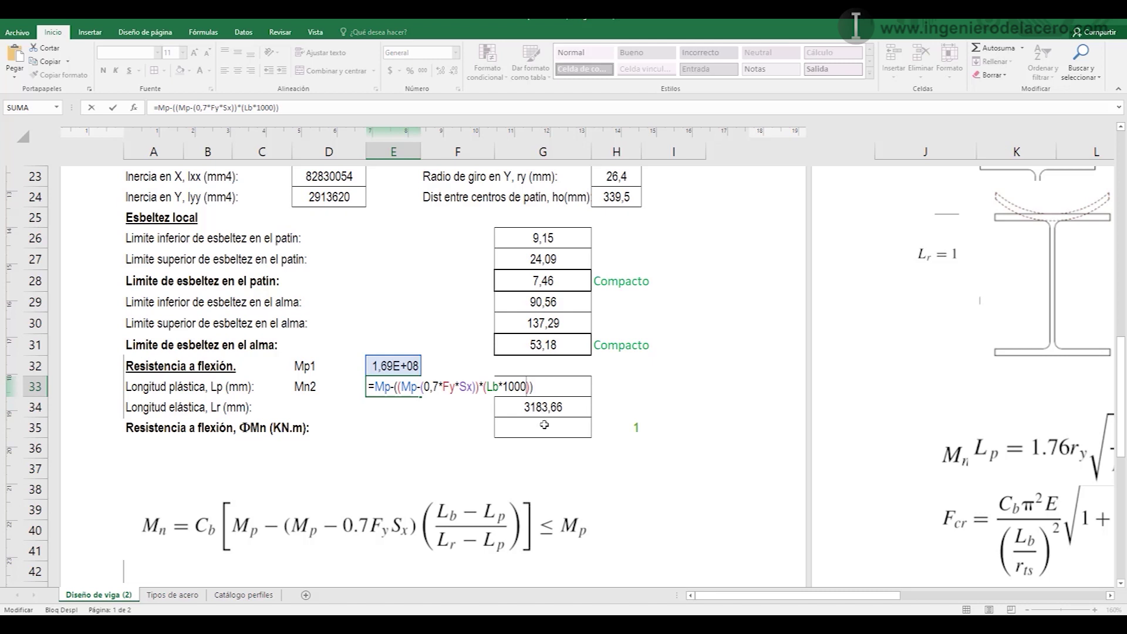
type(")")
left_click(487, 387)
type("(")
left_click(533, 386)
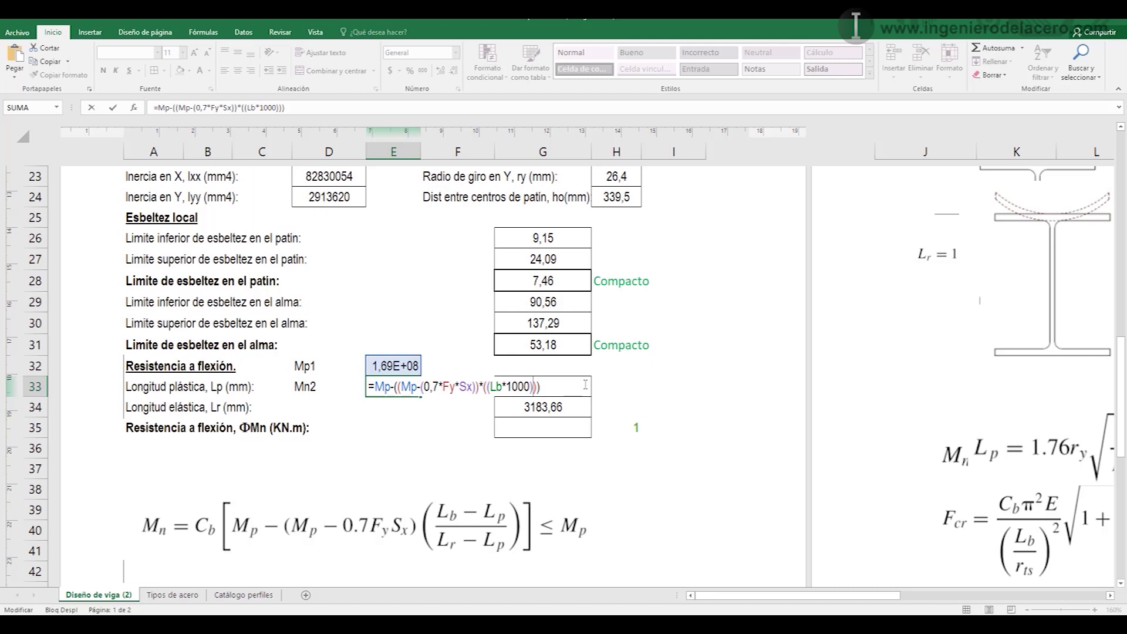
type("-lp")
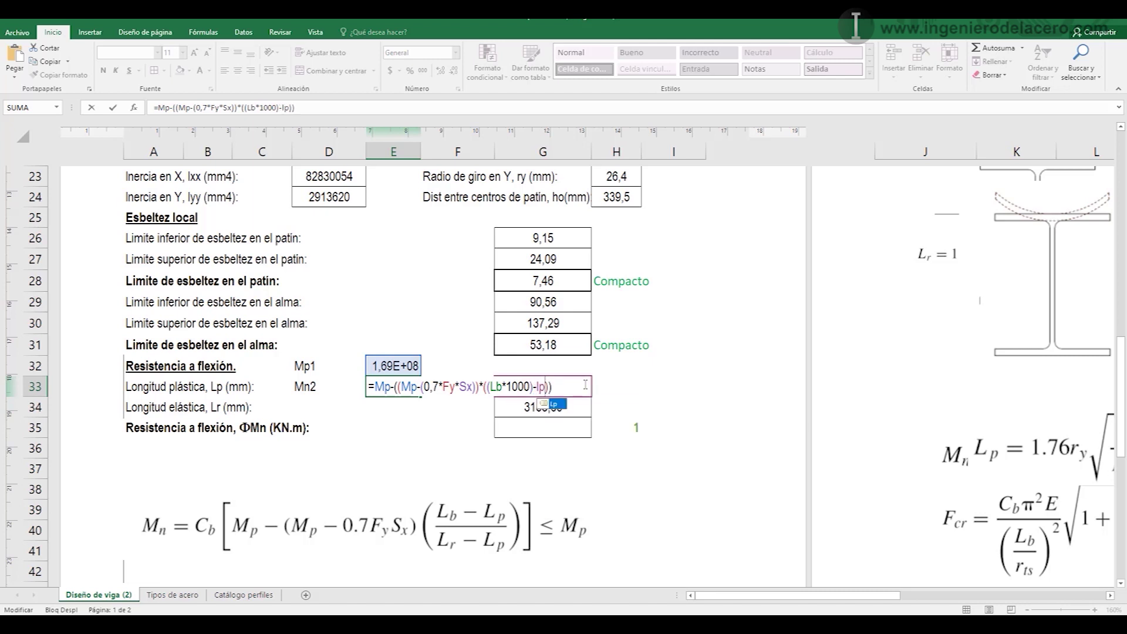
key("Tab")
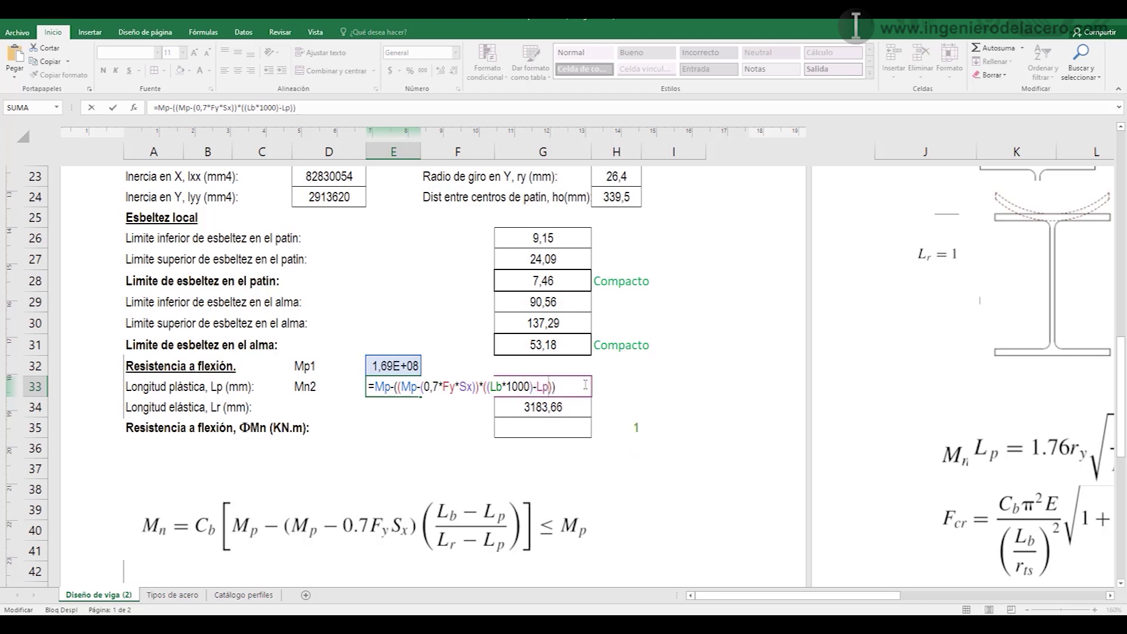
- Divide the (Lb*1000)-Lp difference by (Lr-Lp) in the Mn2 formula, enter it, and check it against the reference equation
left_click(487, 387)
type("(")
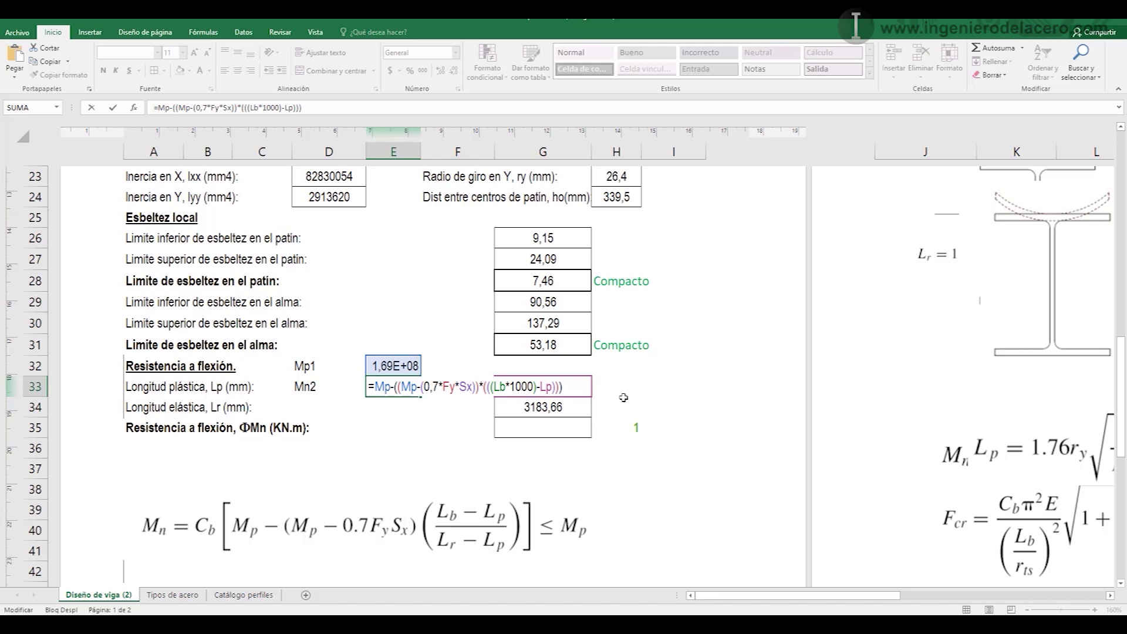
type("/()Lr")
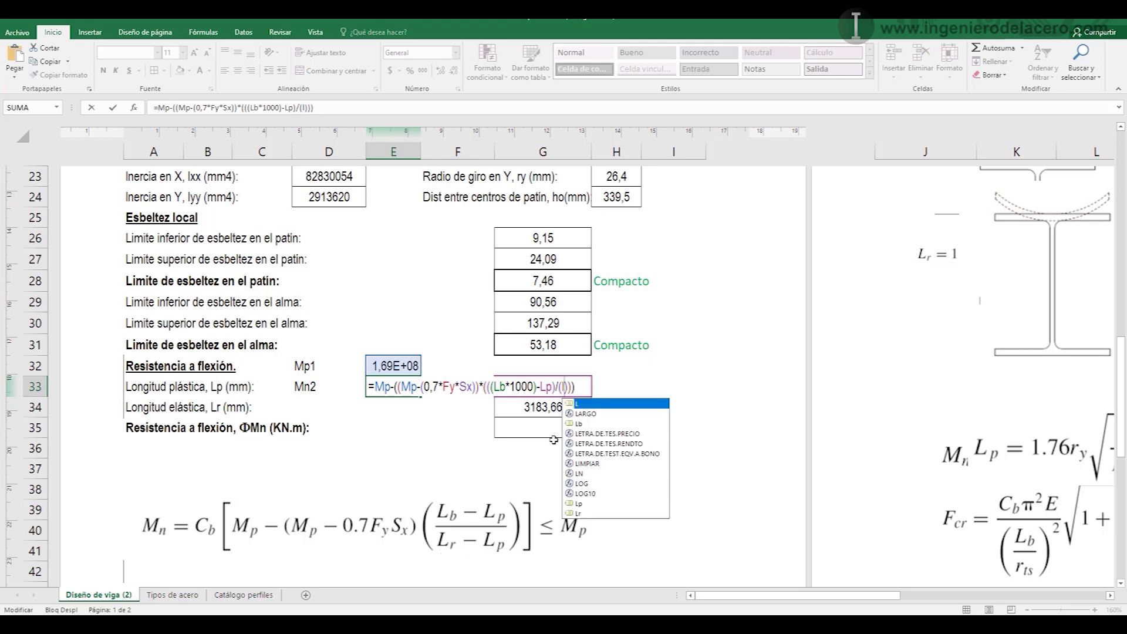
type("-Lp")
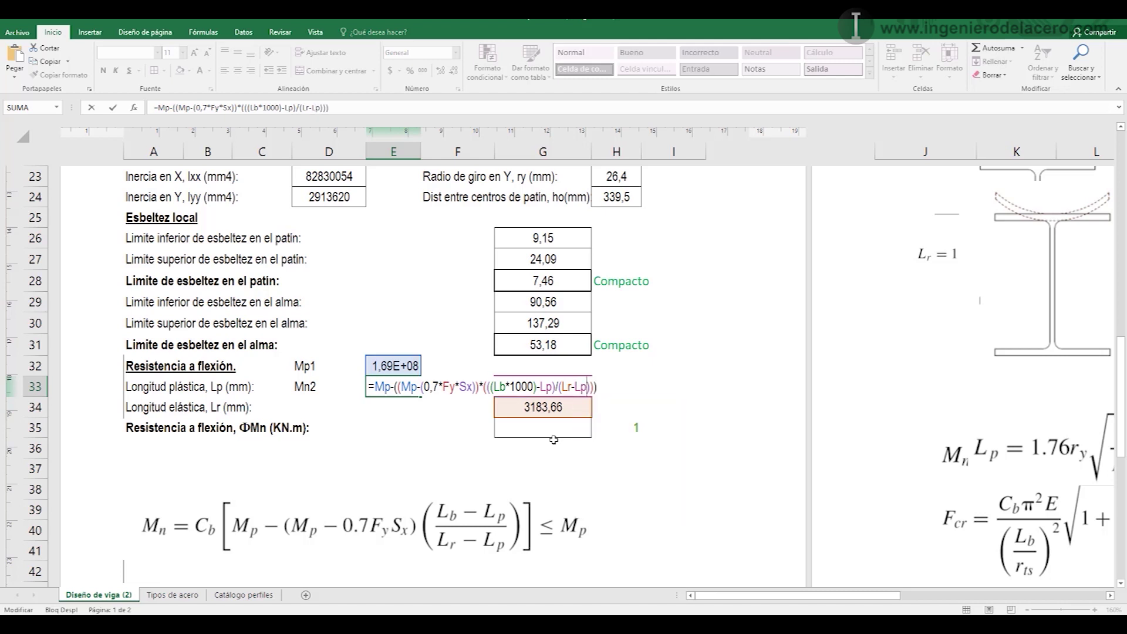
key("Return")
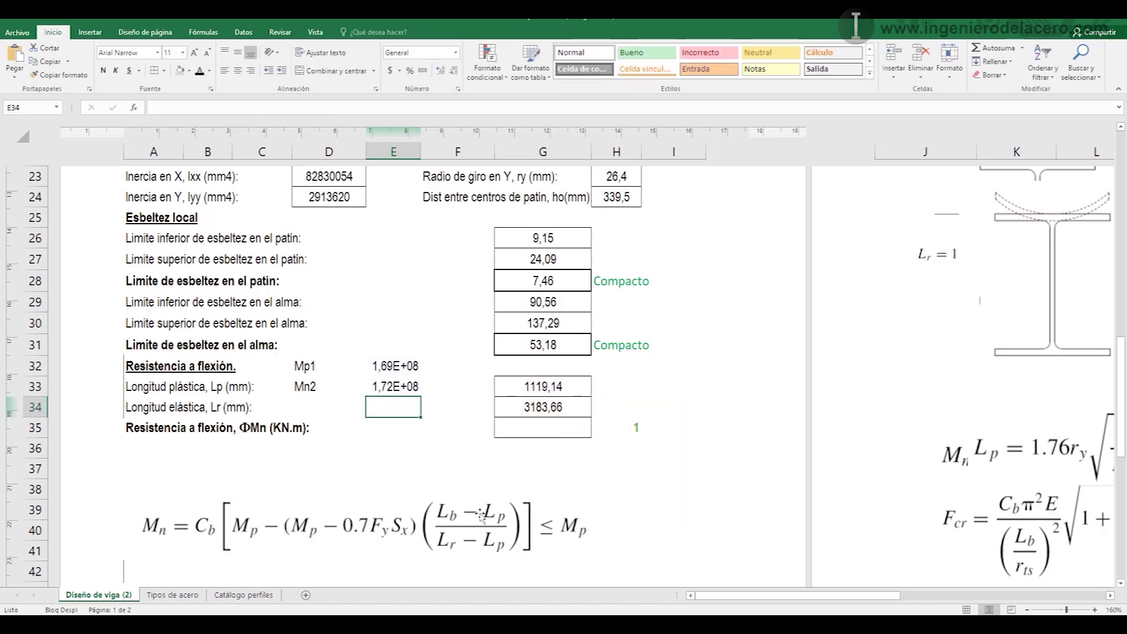
left_click(400, 385)
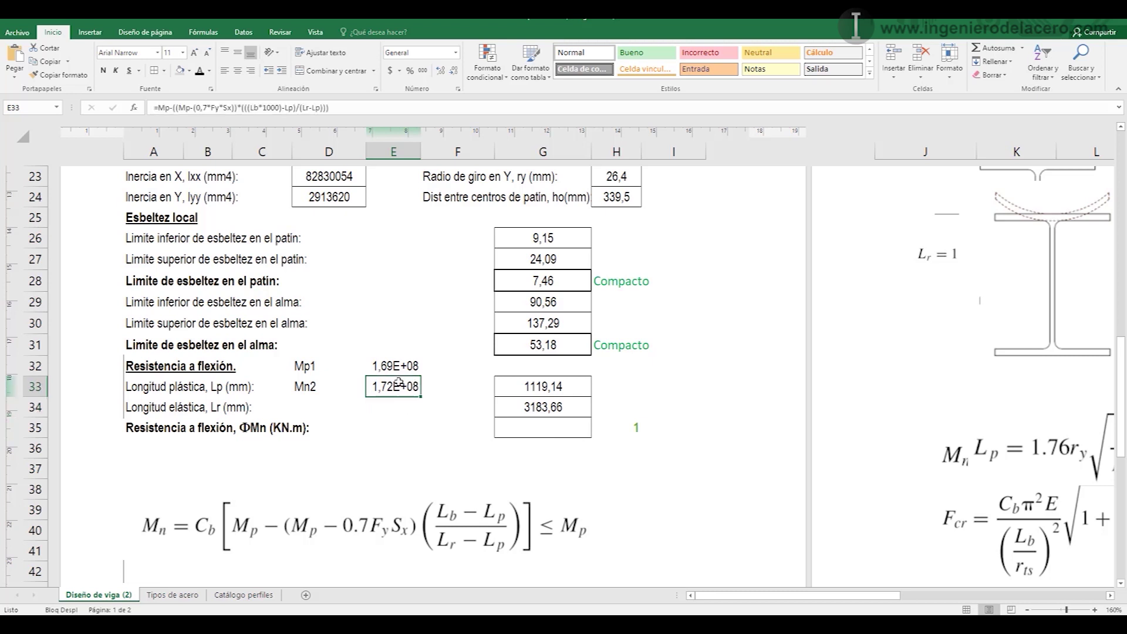
double_click(399, 382)
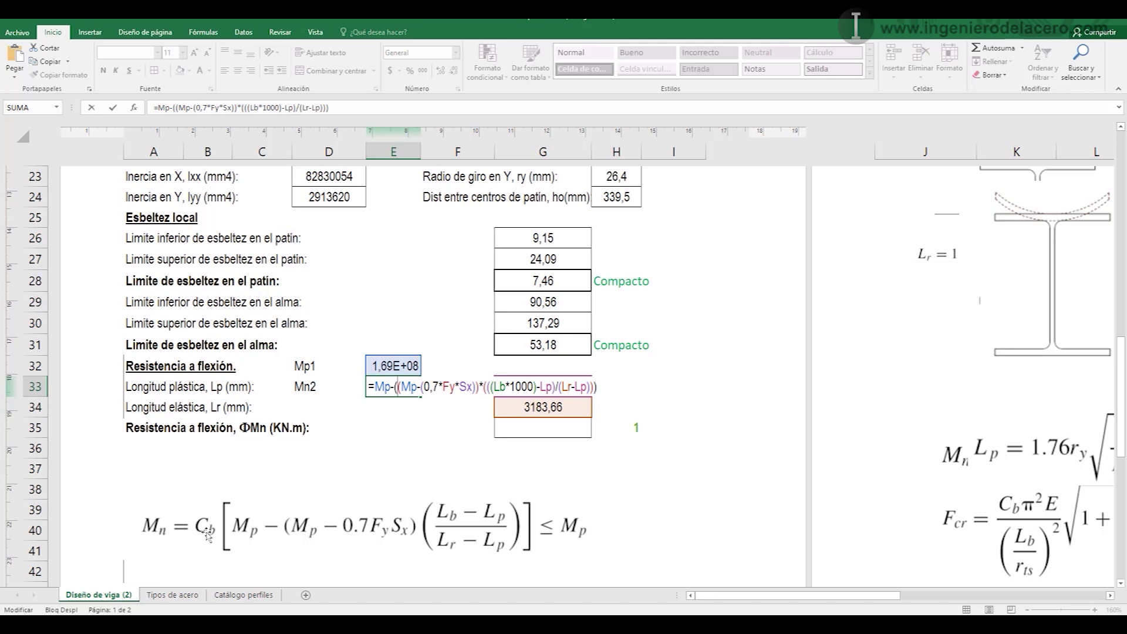
- Label cell D34 as Mn3, in the row below Mn2
left_click(301, 404)
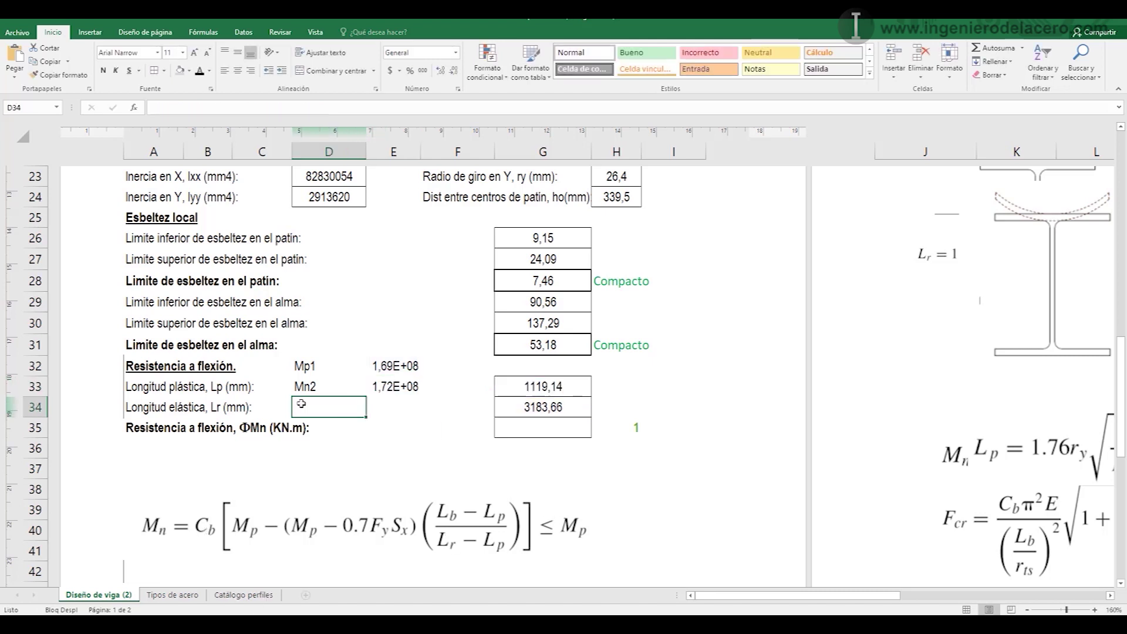
type("Mn3")
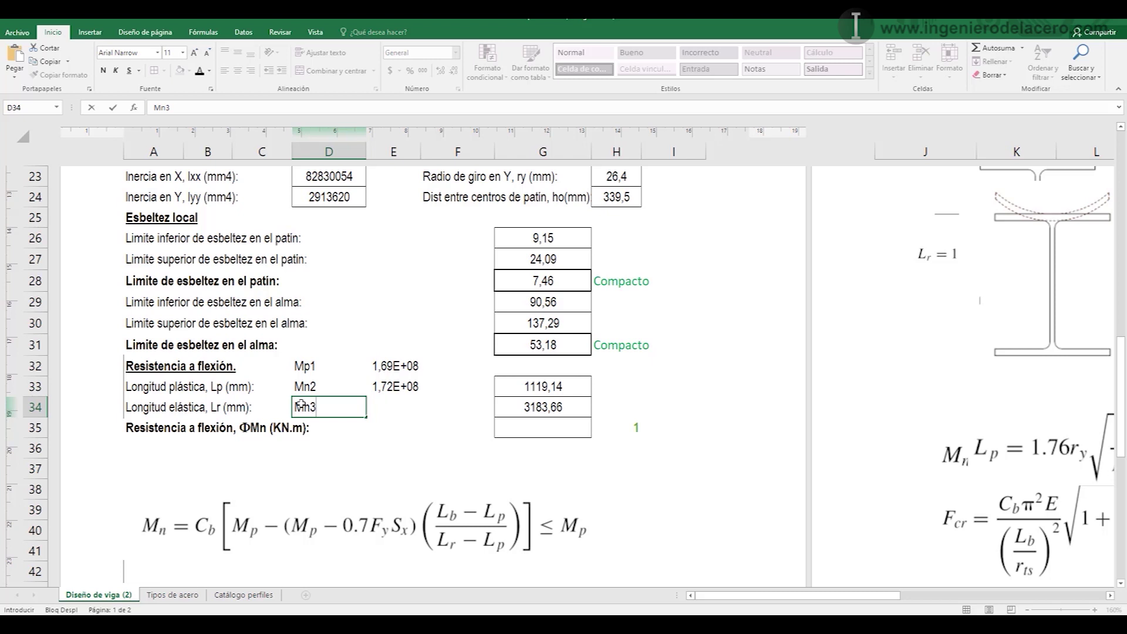
left_click(386, 410)
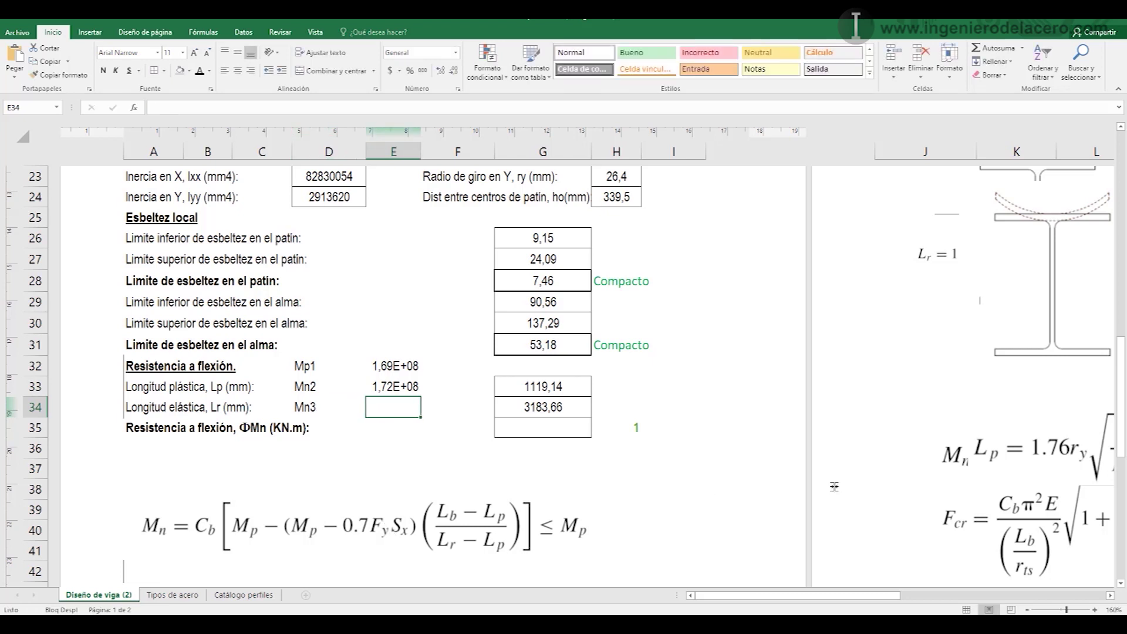
- Move the picture with the Mn = Fcr·Sx and Fcr equations beneath the flexural resistance rows as a reference
left_click_drag(990, 472, 163, 472)
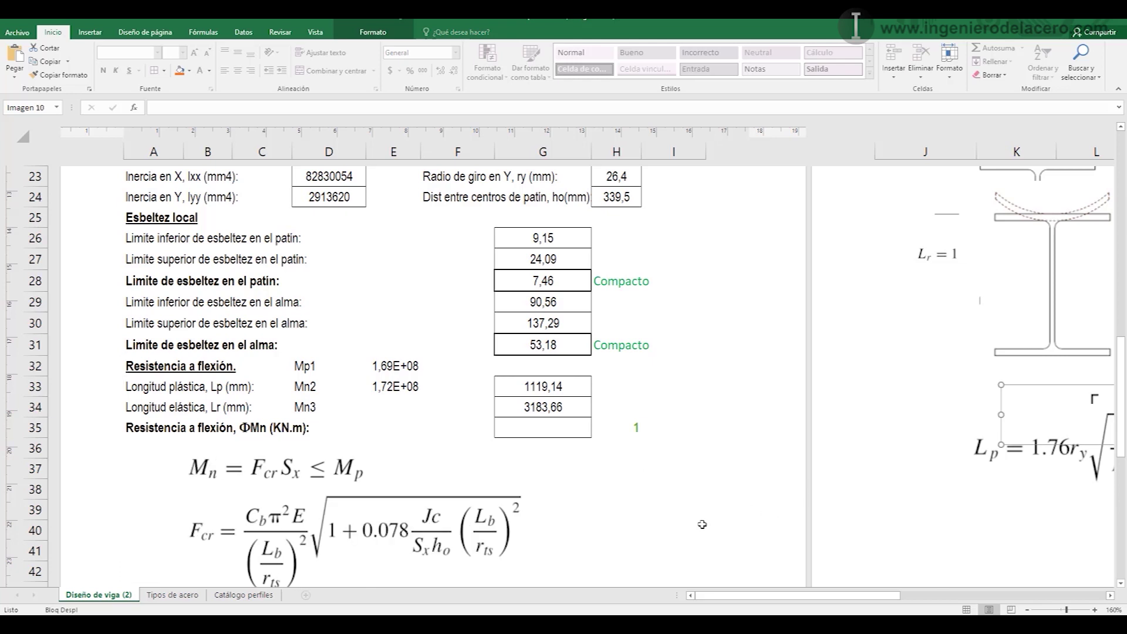
left_click_drag(401, 531, 399, 518)
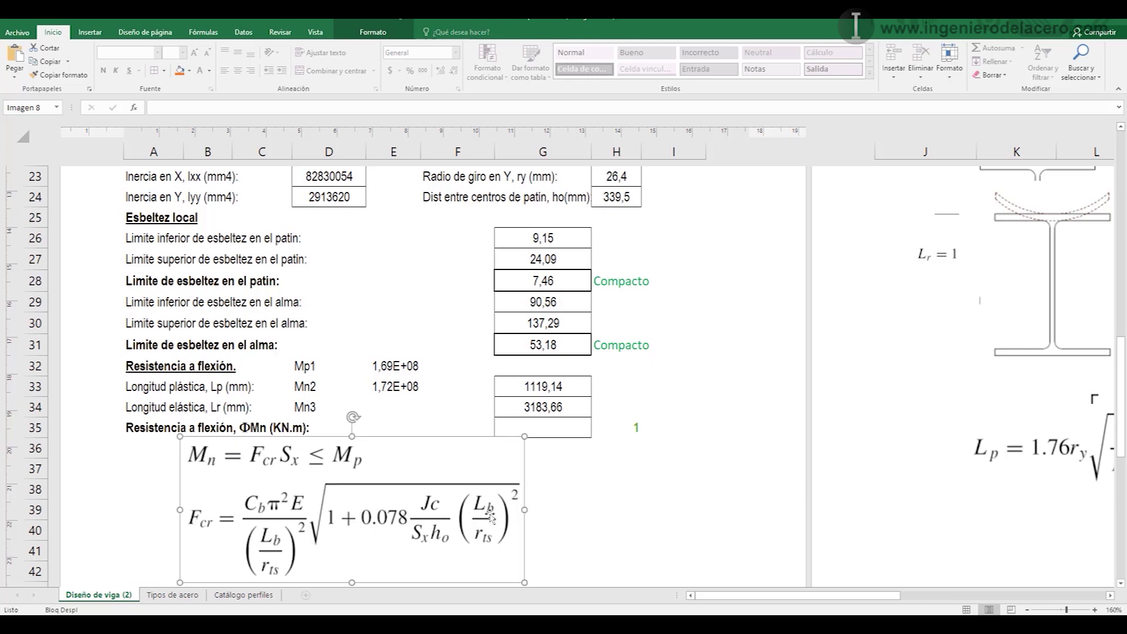
scroll(469, 493, "down", 1)
left_click_drag(429, 462, 428, 480)
left_click(543, 473)
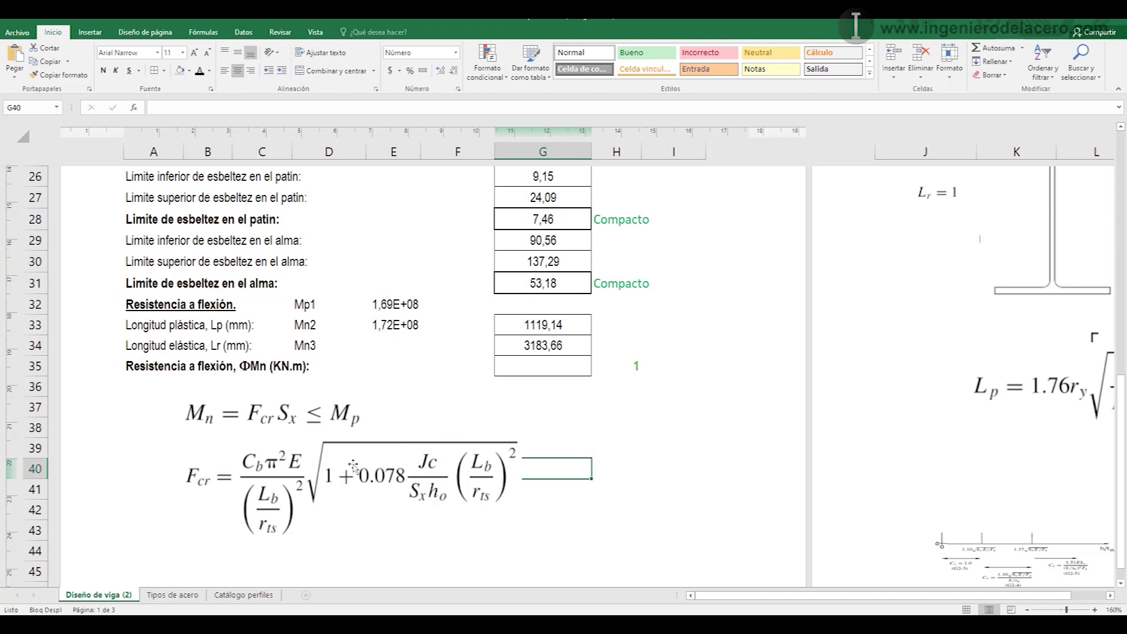
- Enclose the whole Mn2 expression in E33 in parentheses and multiply it by 0,9
left_click(387, 348)
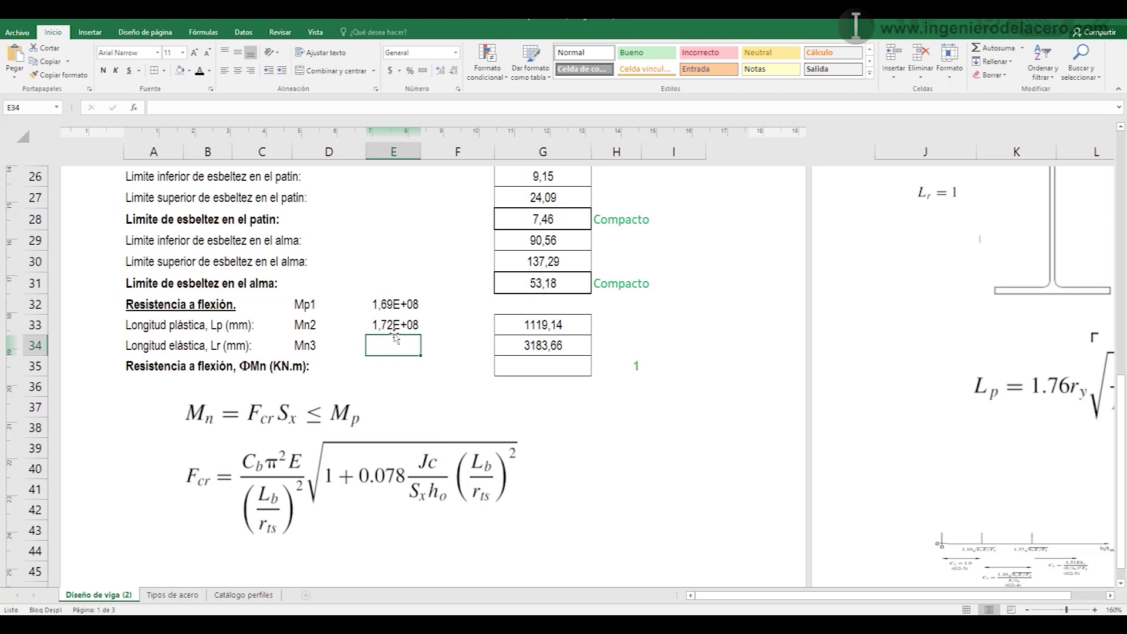
double_click(384, 326)
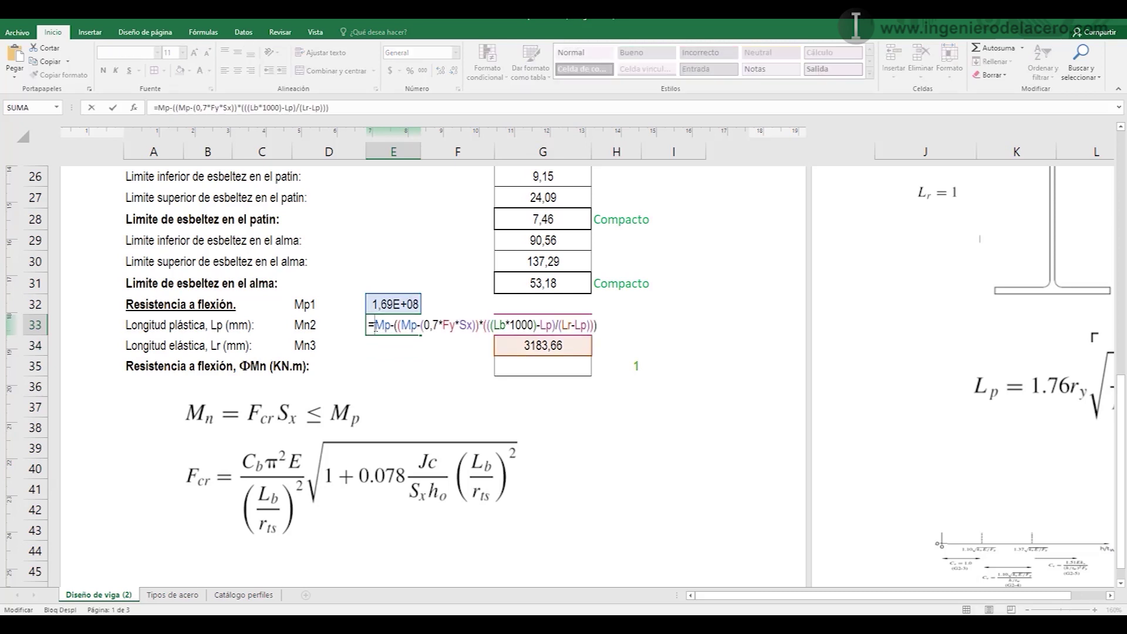
type("(")
left_click(608, 324)
type(")")
left_click(377, 326)
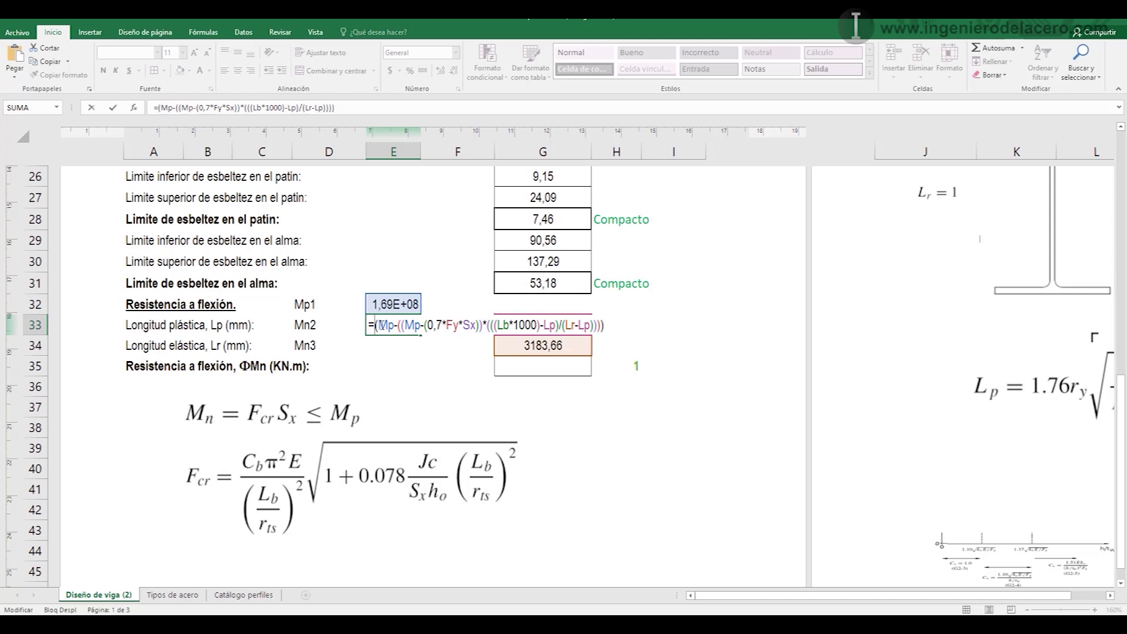
type("0,9*")
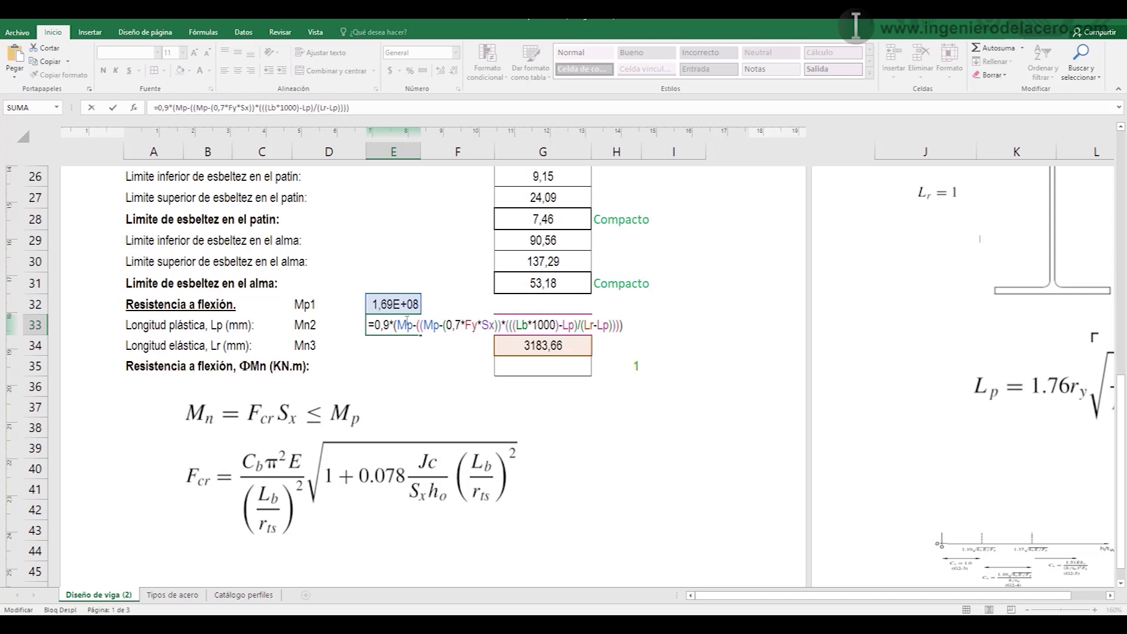
key("Return")
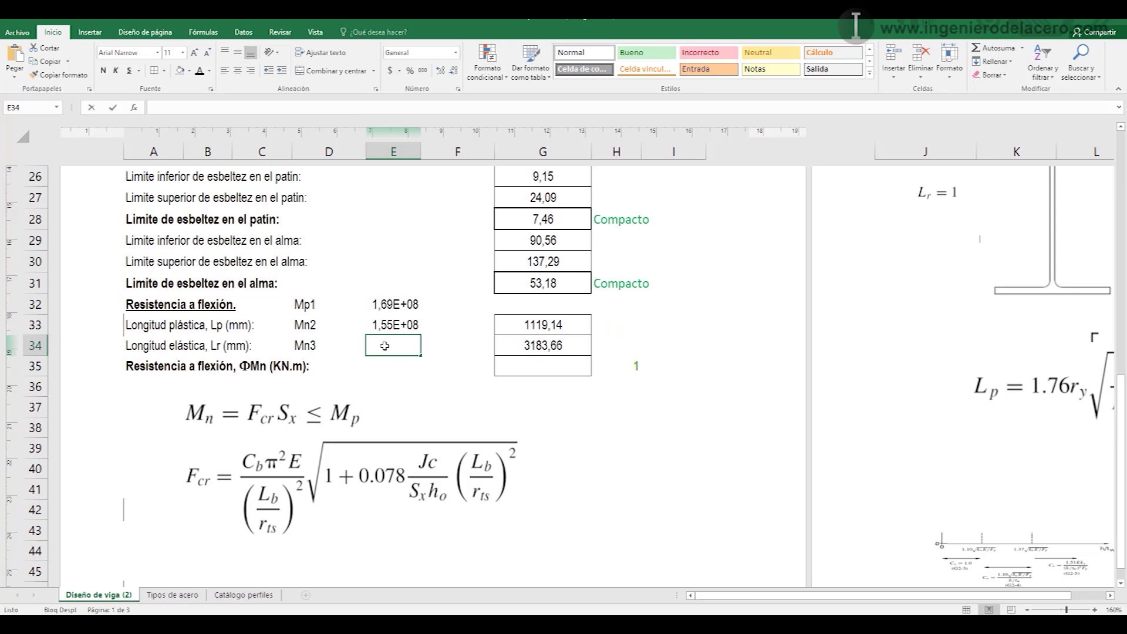
- Start the Mn3 formula in E34 as =0,9*(()/())*Sx, with empty brackets for the numerator and denominator
type("=0,9*(")
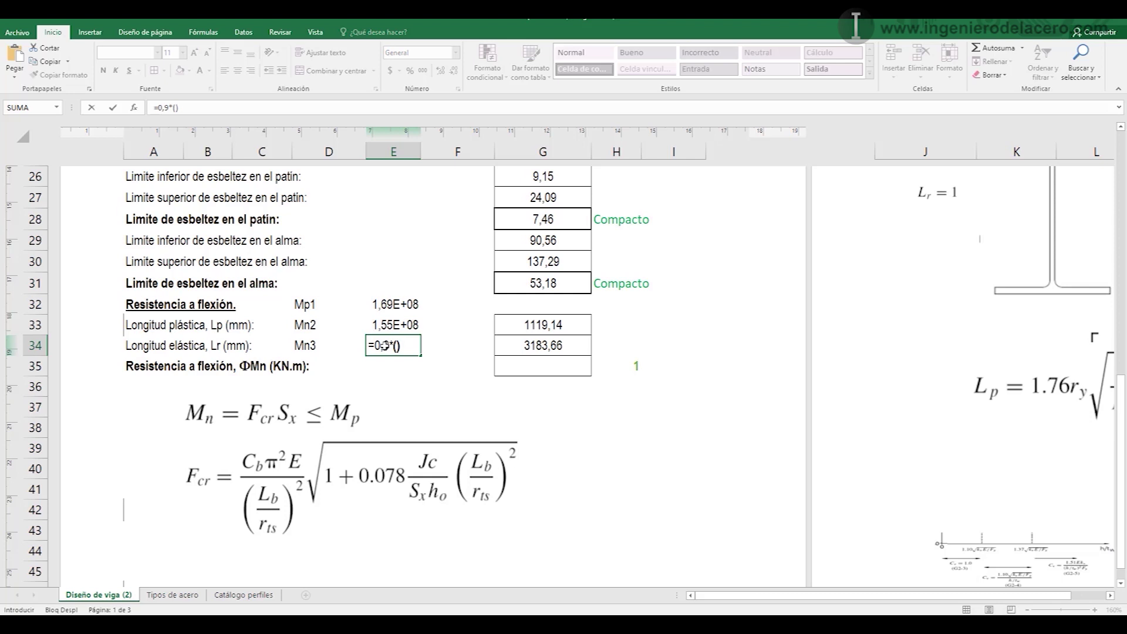
type(")*Sx")
type("()/())*Sx")
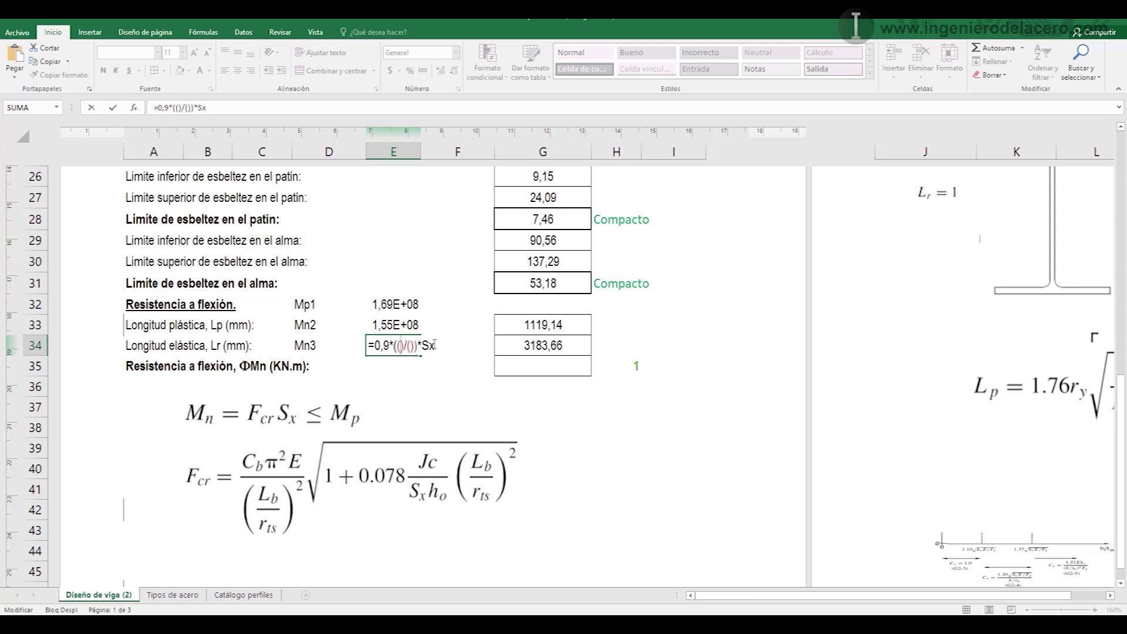
- Fill the numerator of the Mn3 formula with (PI()^2)*Es
type("pi")
key("Tab")
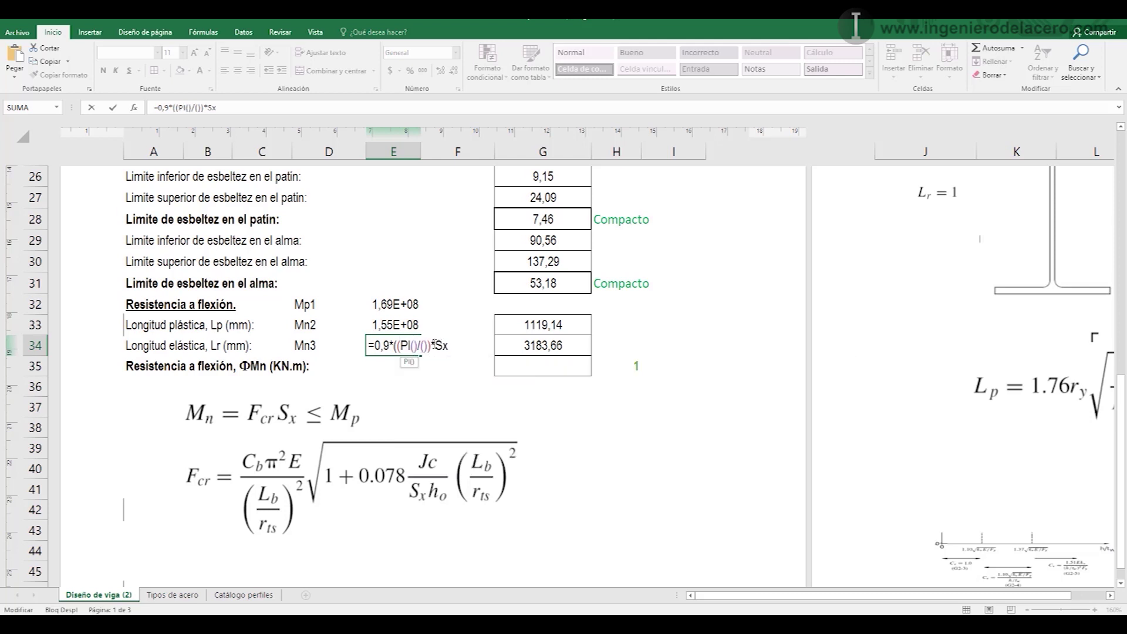
type(")")
key("Right")
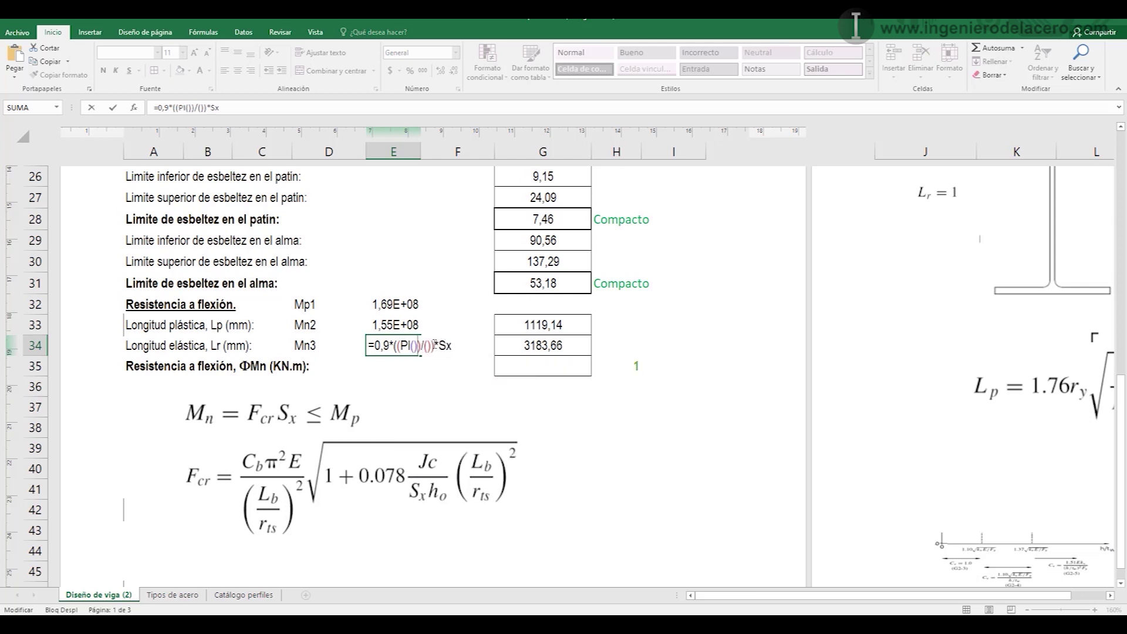
type("^2")
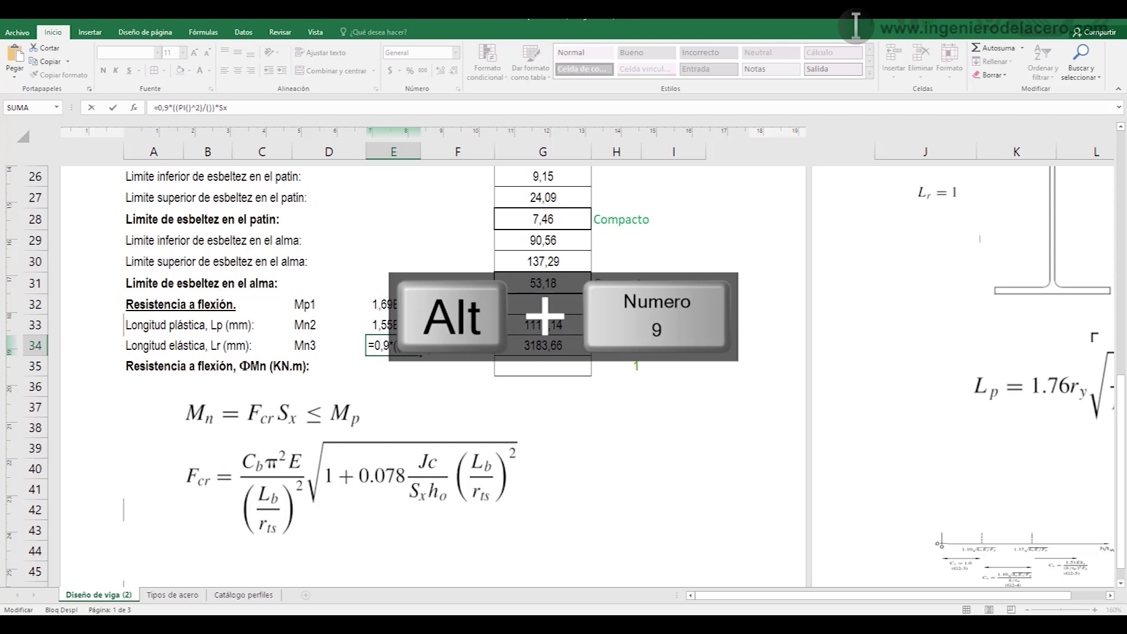
type("*")
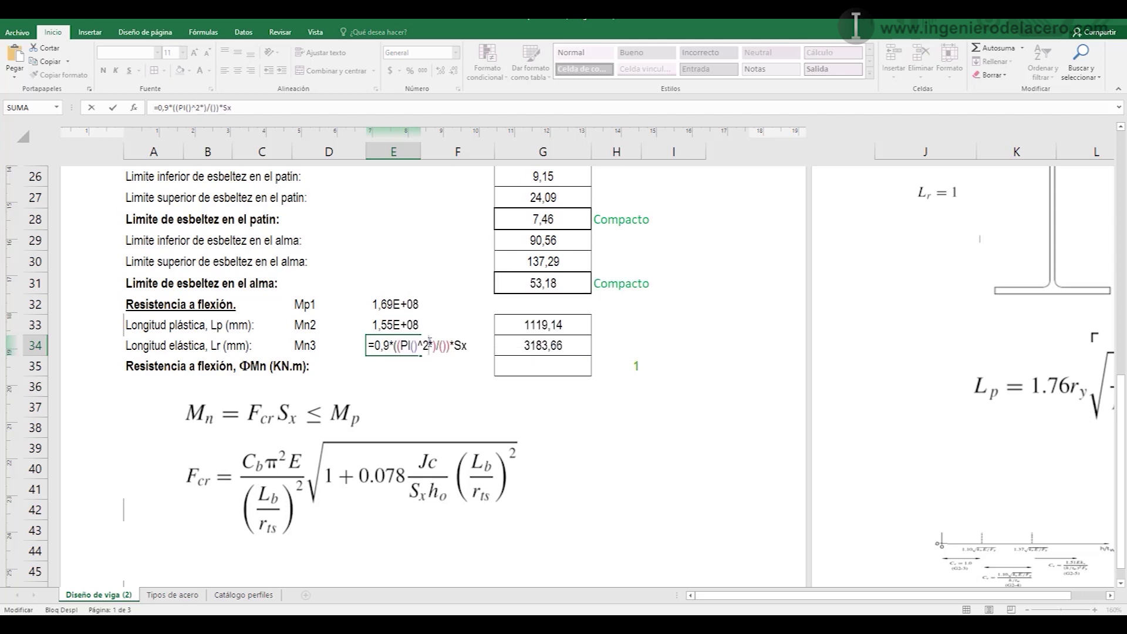
key("Left")
type(")")
left_click(402, 345)
type("(")
left_click(441, 346)
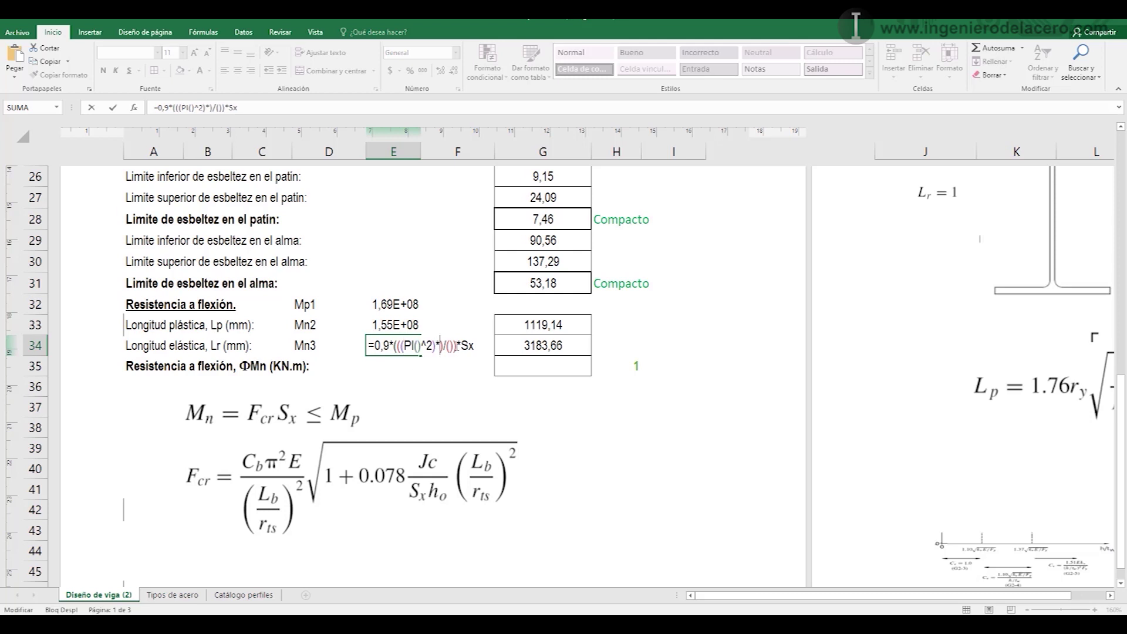
type("Es")
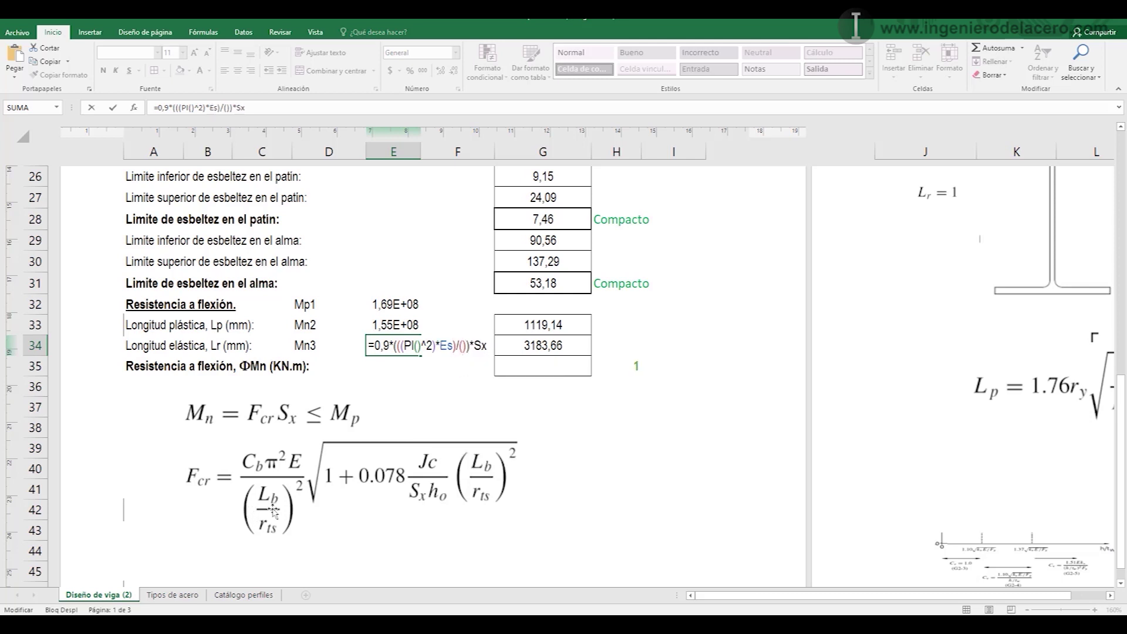
- Begin the denominator of the Mn3 formula with an empty bracket raised to the power of 2
type("()^2")
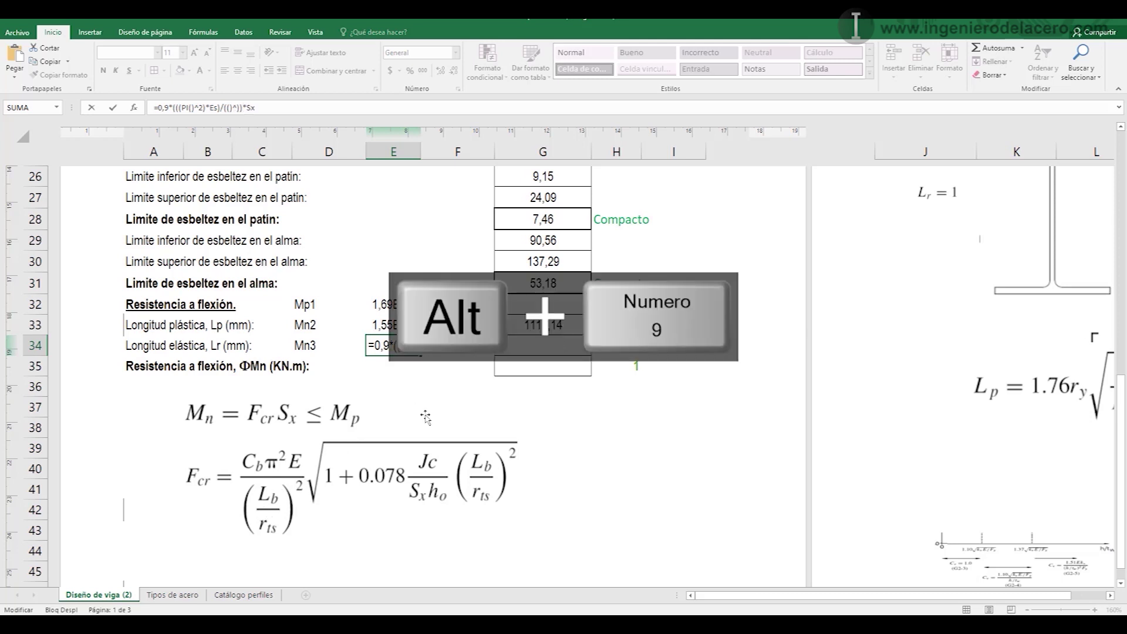
- Complete the Mn3 formula in E34 as =0,9*(((PI()^2)*Es)/((Lb*1000/rst)^2))*Sx
left_click(467, 347)
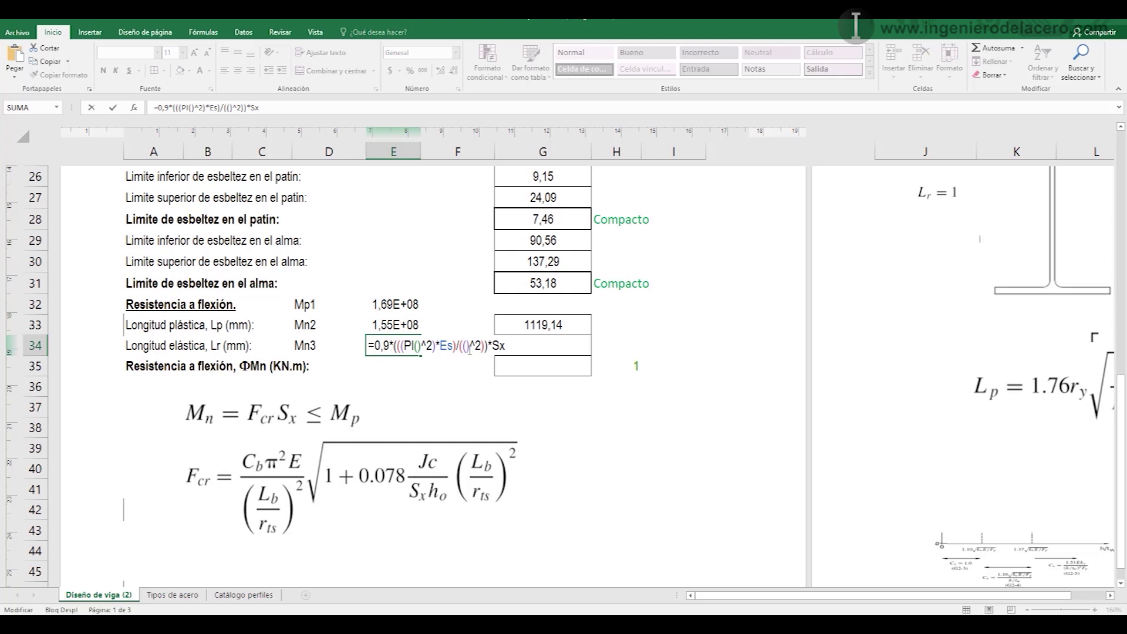
type("lb")
key("Tab")
type("*1000")
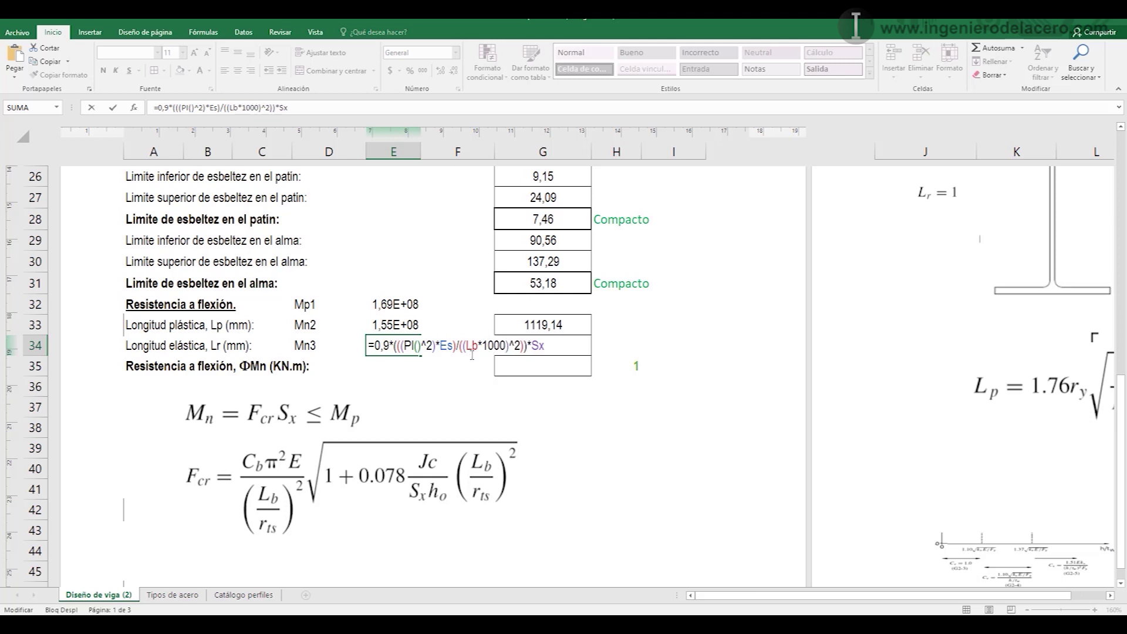
type("/rst")
key("Escape")
key("Return")
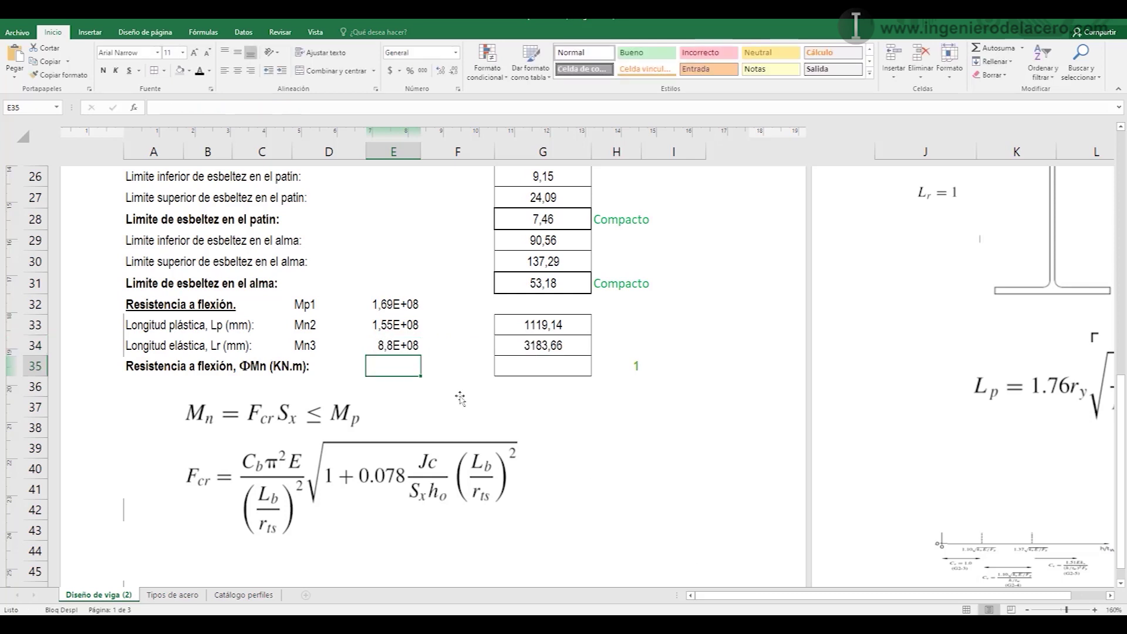
- Review the Mp1, Mn2 and Mn3 formulas in E32:E34 and the beam case indicator formula in H35
left_click(398, 344)
key("Up")
key("Up")
key("Down")
key("Down")
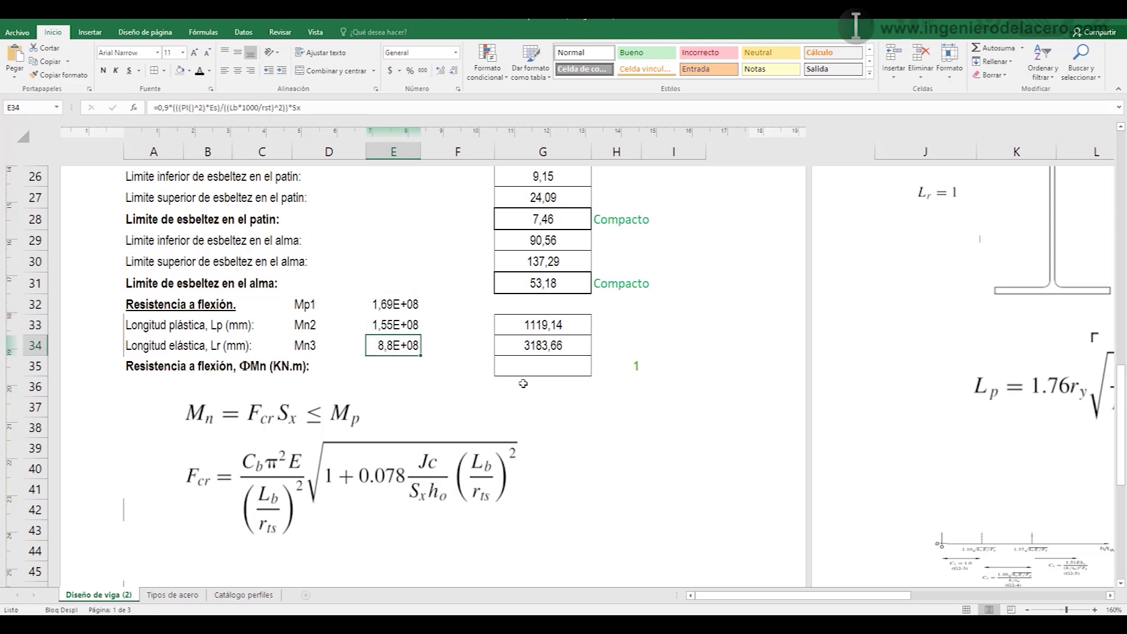
left_click(557, 352)
left_click(558, 364)
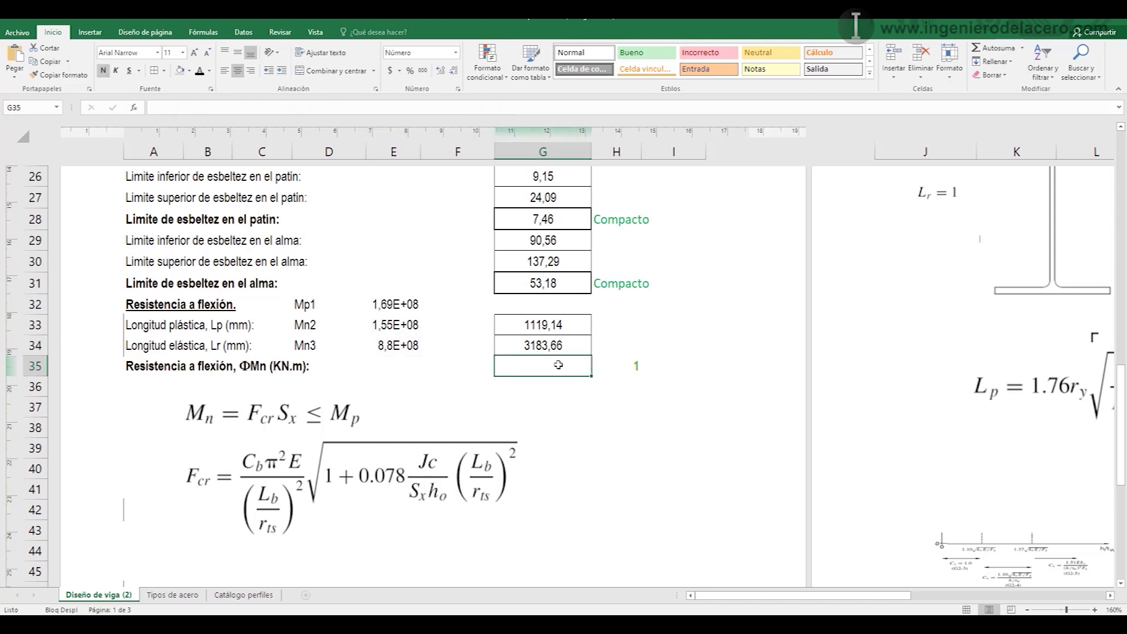
key("Right")
key("Left")
left_click(405, 299)
left_click(397, 326)
left_click(395, 345)
left_click(405, 323)
key("Down")
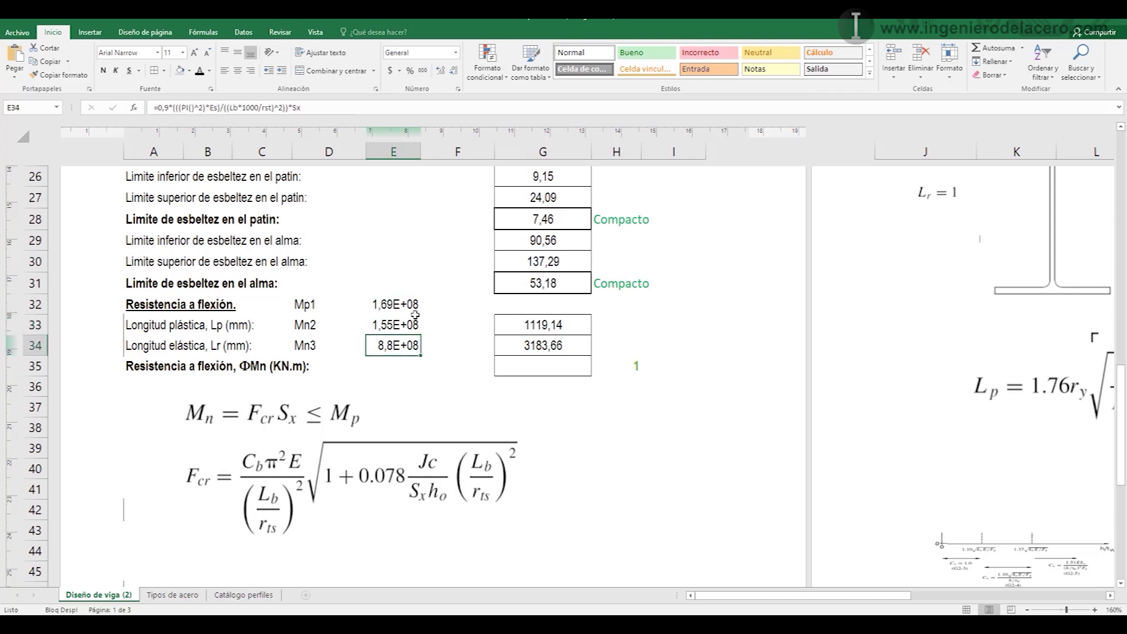
left_click(340, 300)
left_click(386, 304)
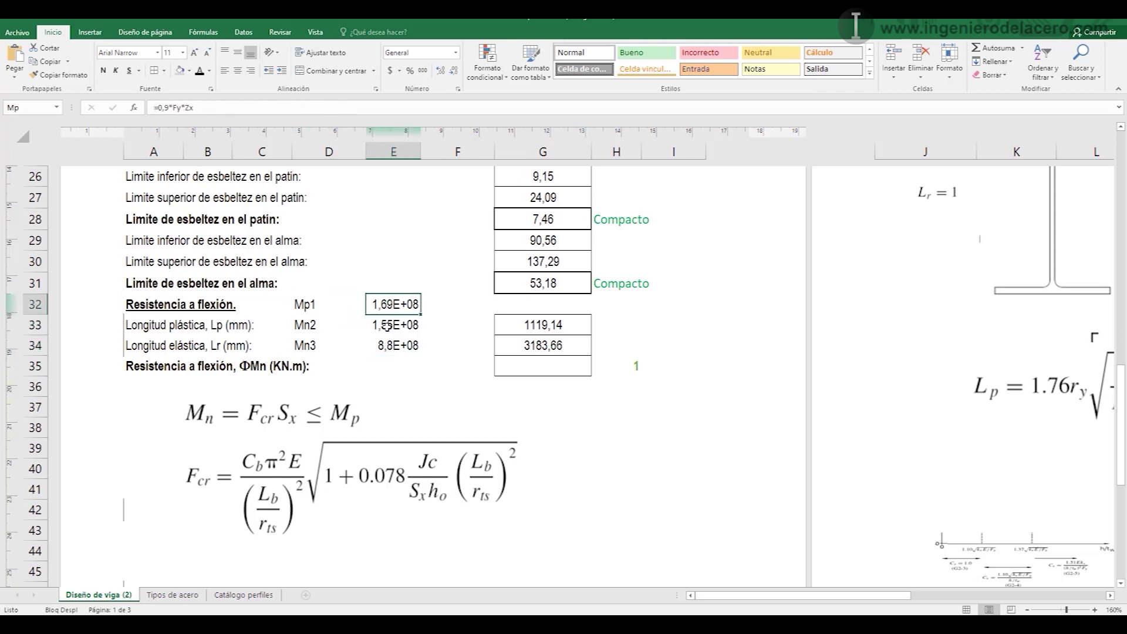
left_click(387, 327)
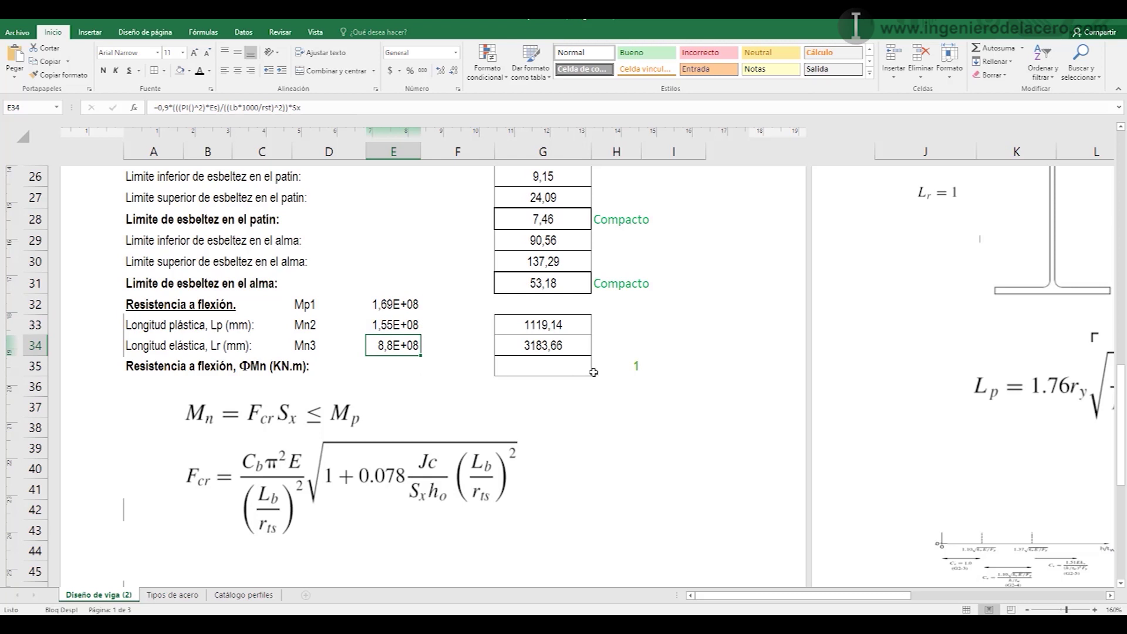
left_click(624, 371)
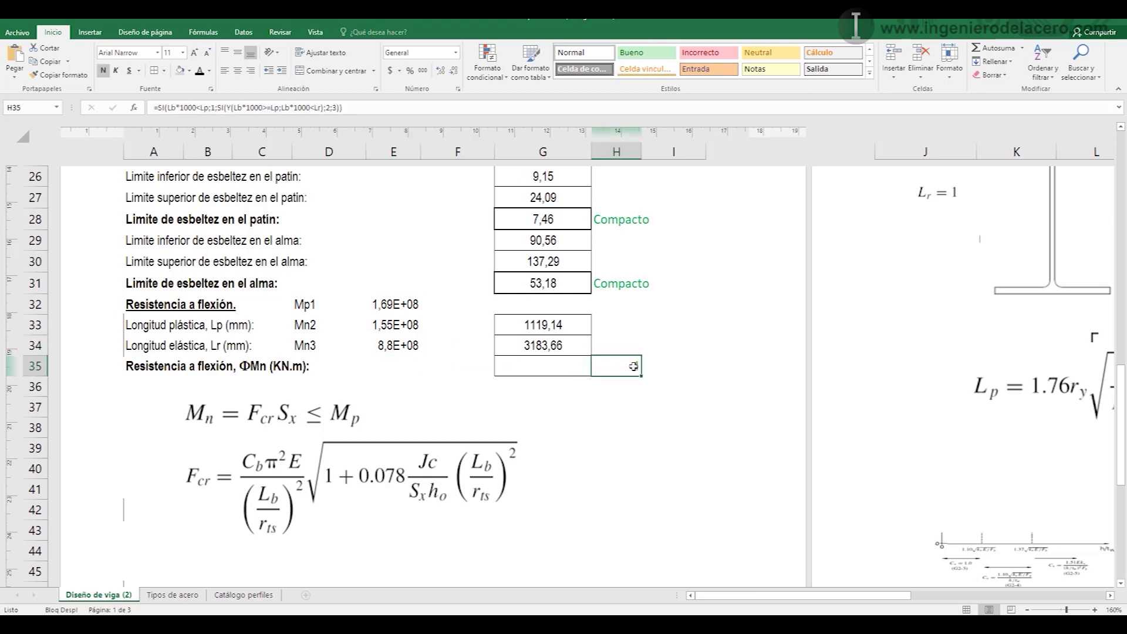
- Begin the flexural resistance formula in G35 with =SI(H35=1;Mp/1000000; for the first case
left_click(581, 363)
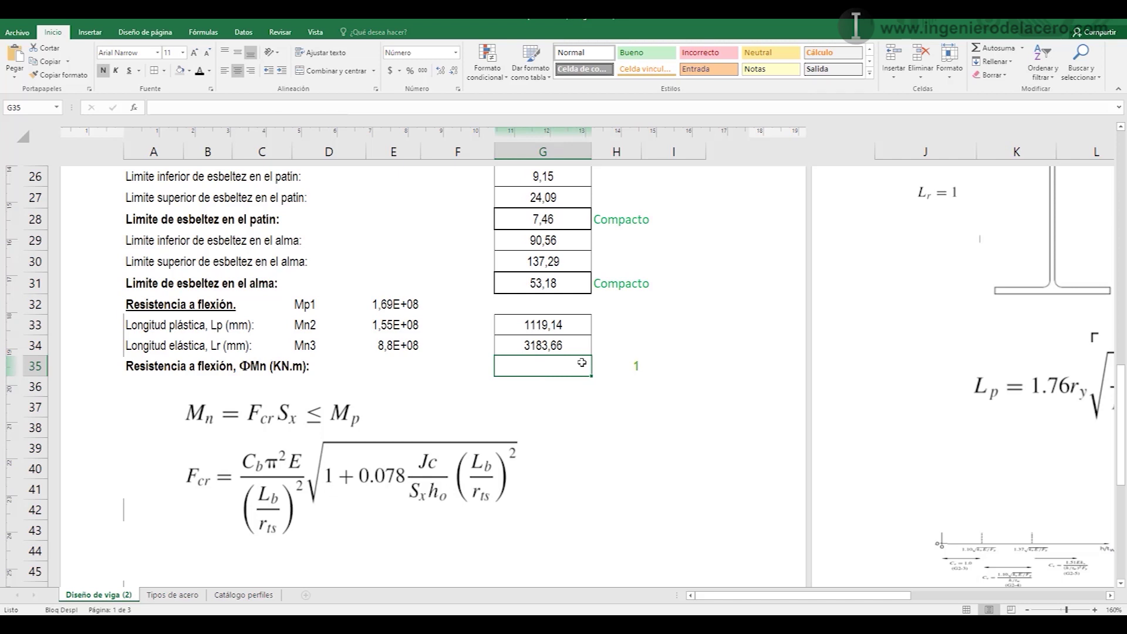
type("=")
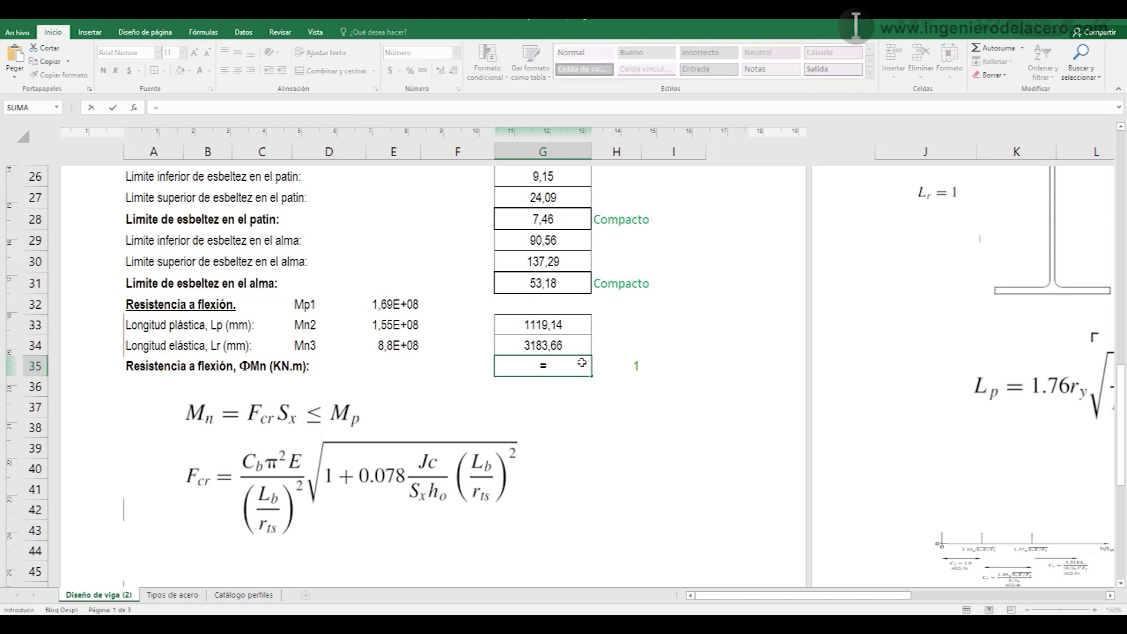
type("si")
key("Tab")
left_click(627, 365)
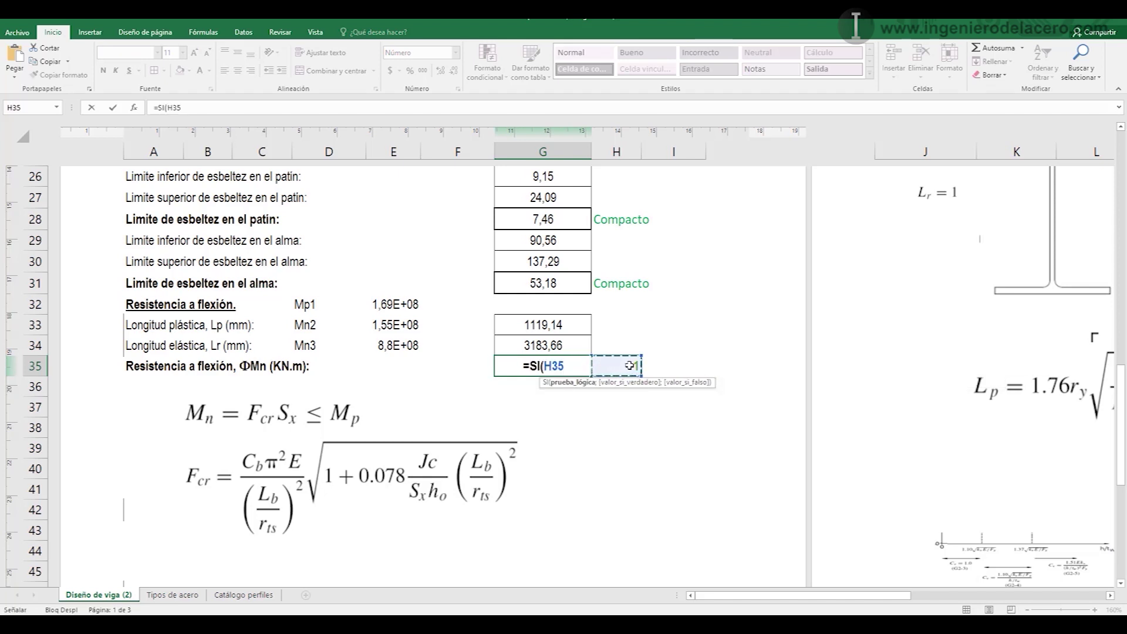
type("=1")
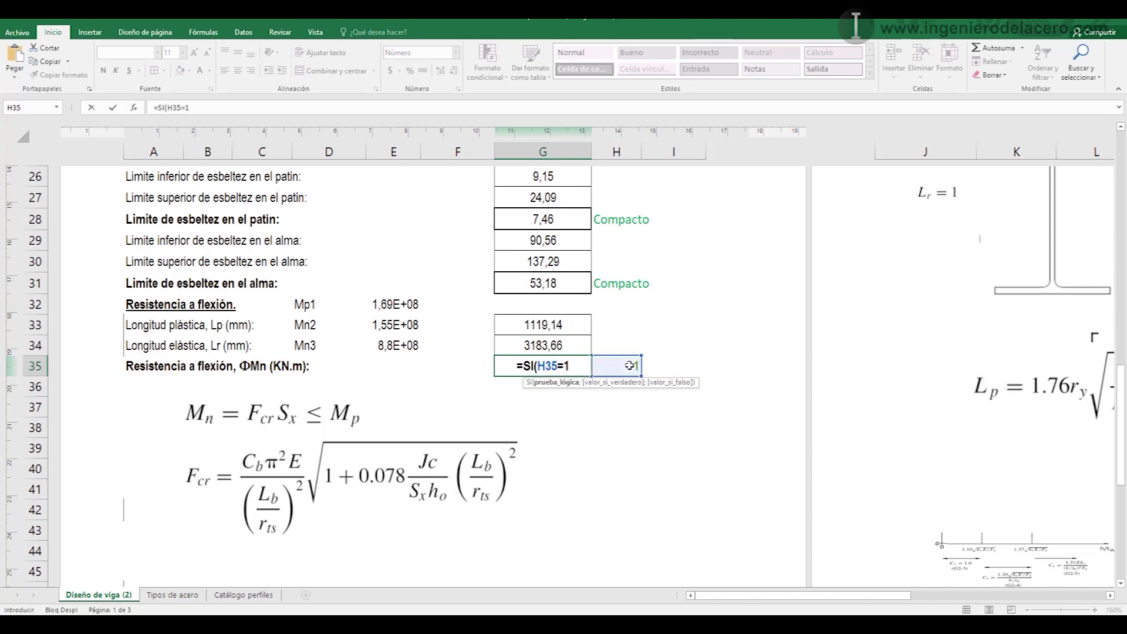
type(";")
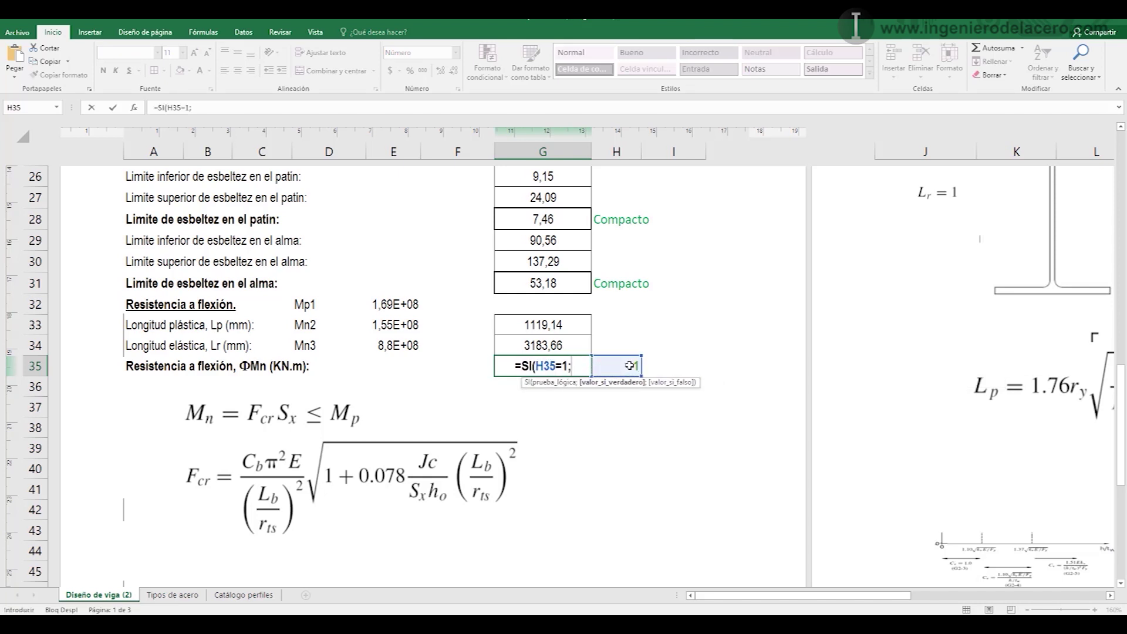
left_click(392, 304)
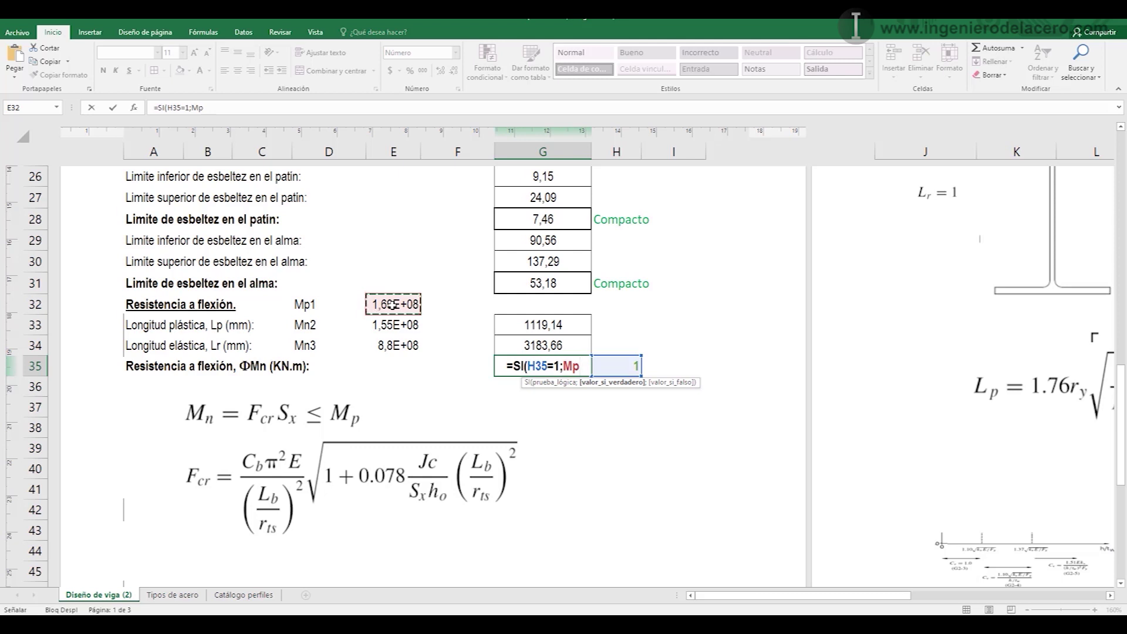
type("/100")
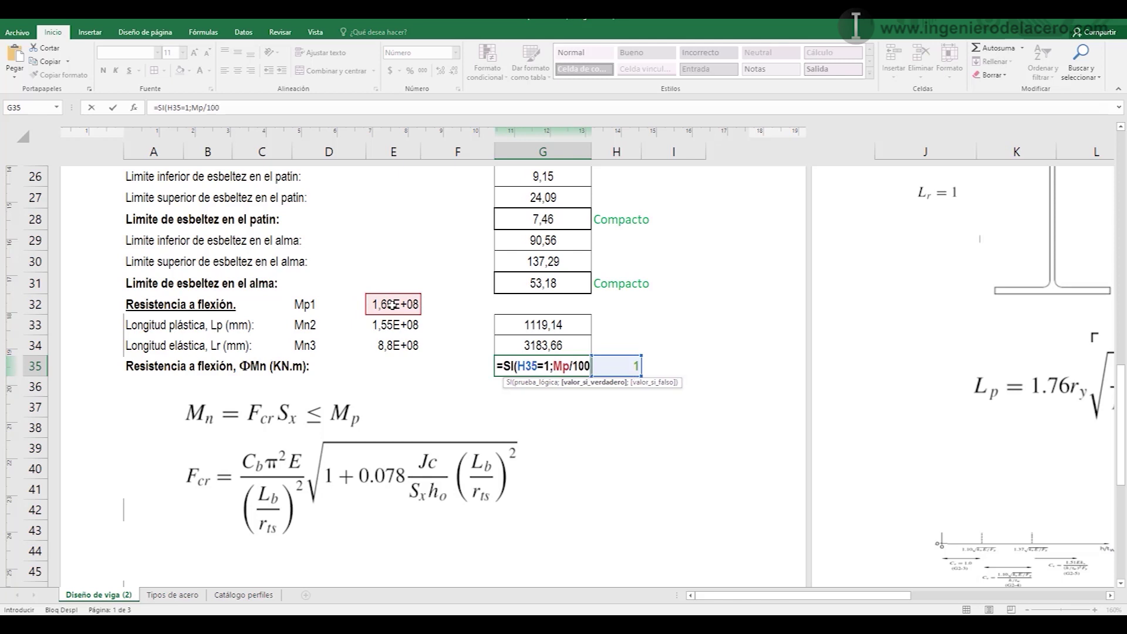
type("0000")
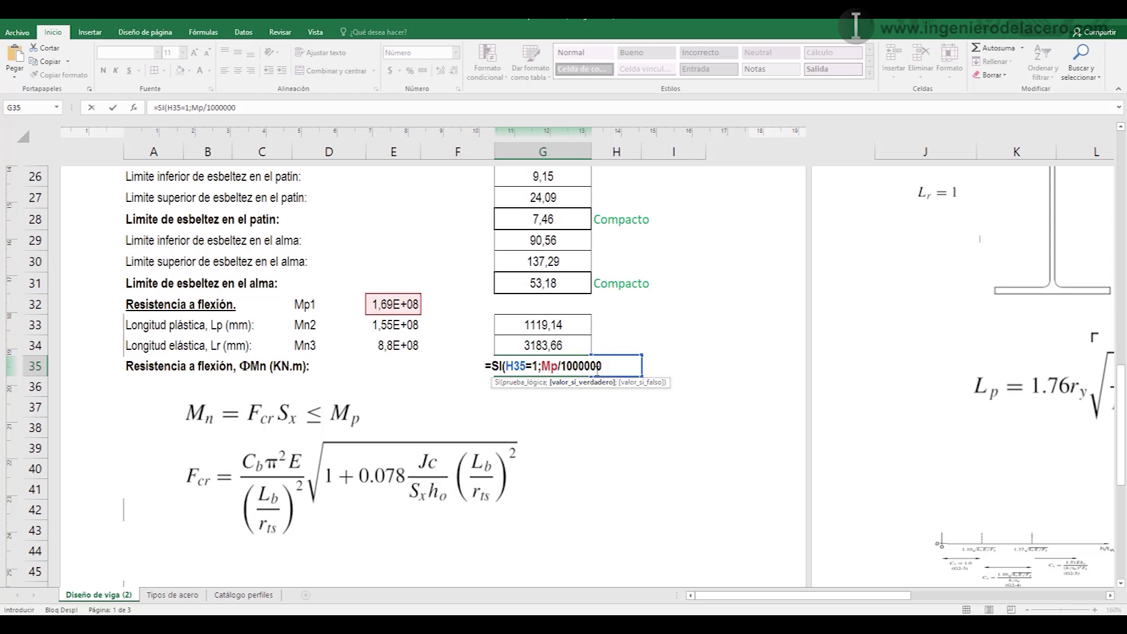
type(";")
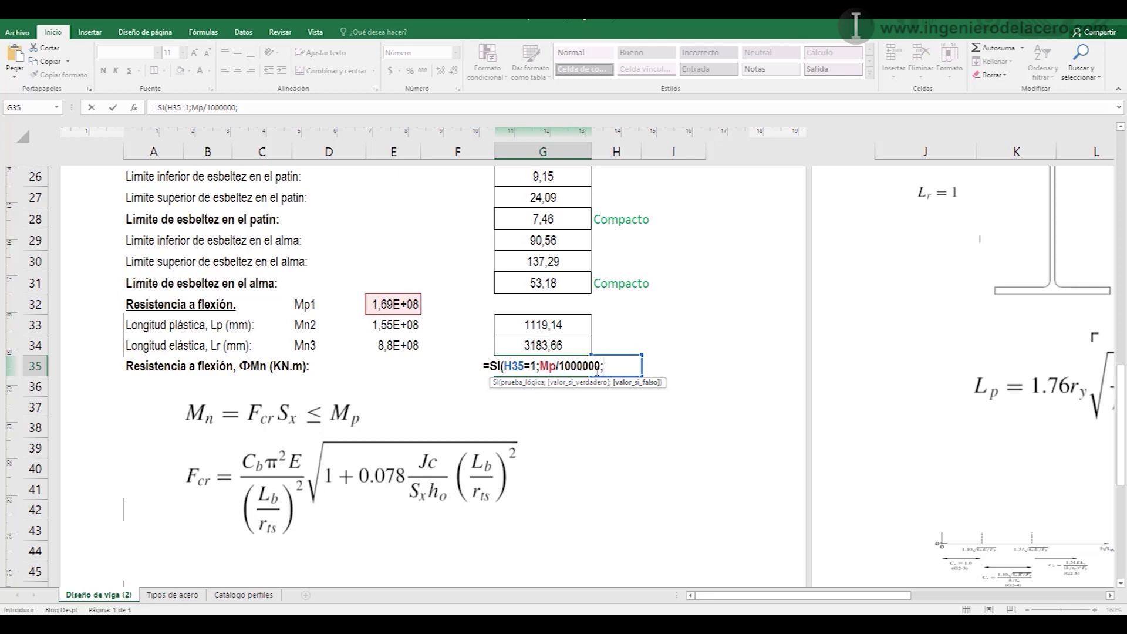
- Nest a second condition in the G35 formula for case 2: SI(H35=2;E33/1000000;
type("SI(")
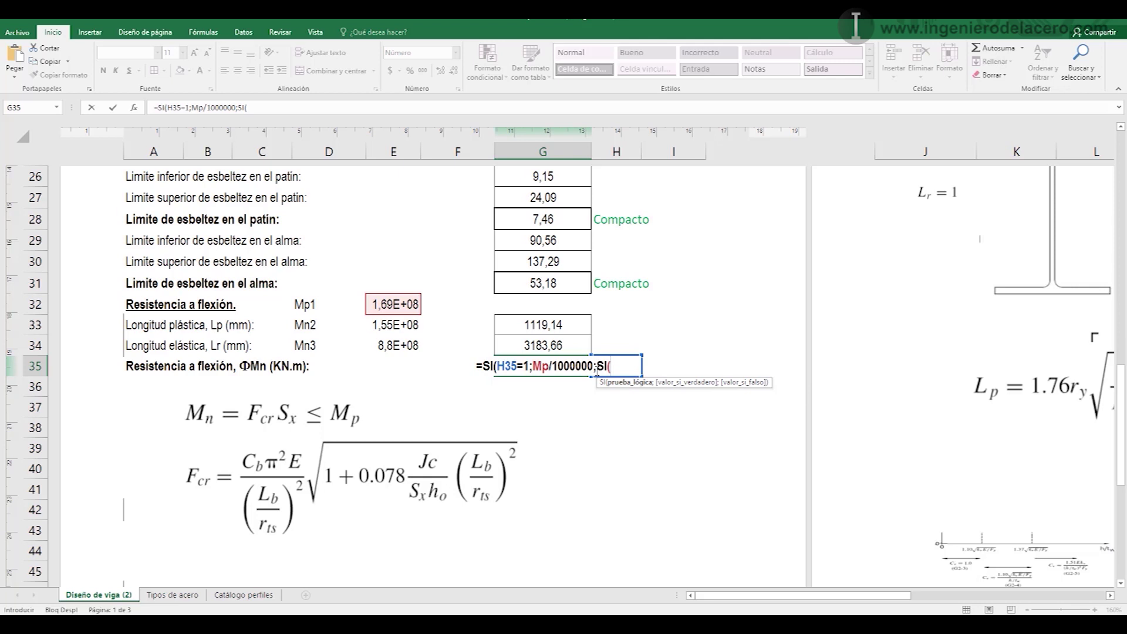
type("H35")
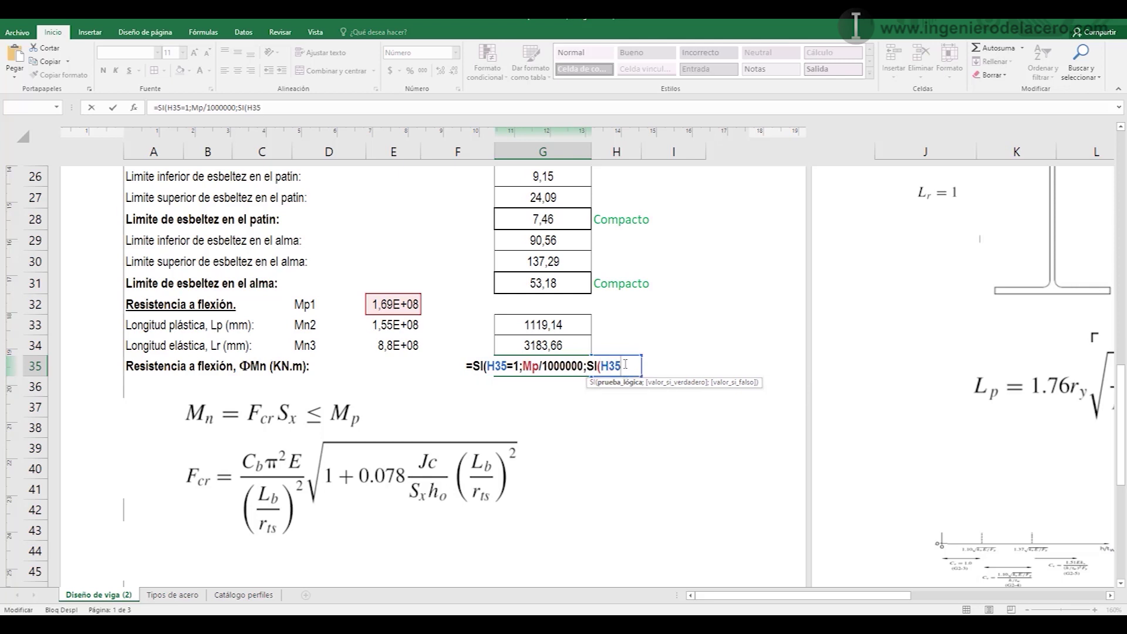
type("=2")
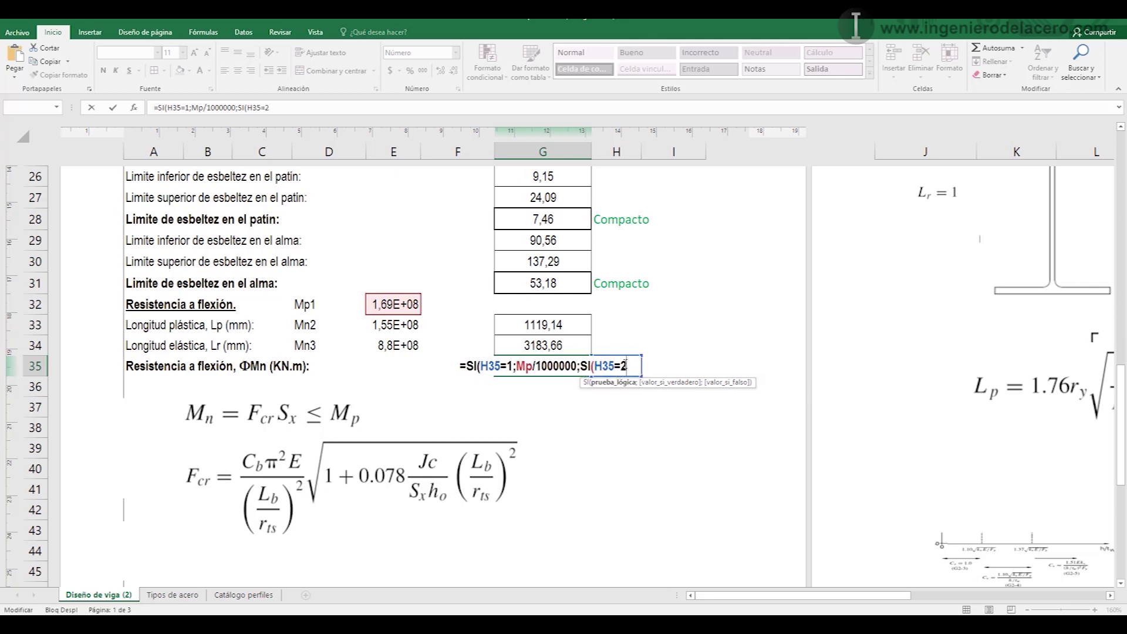
type(";")
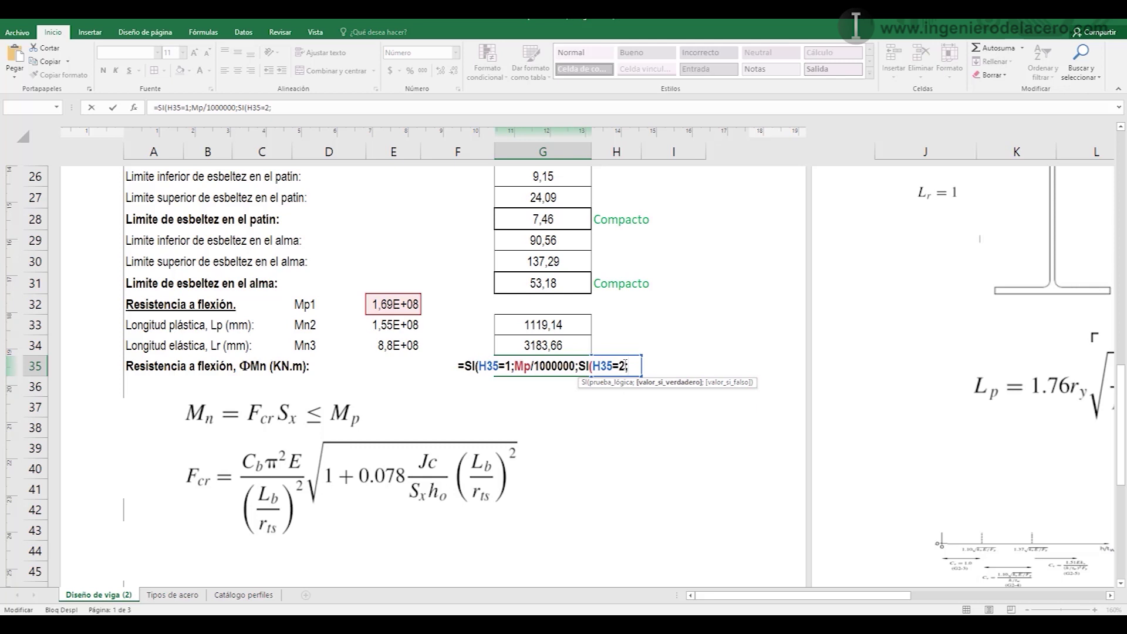
left_click(397, 323)
type("/1000000")
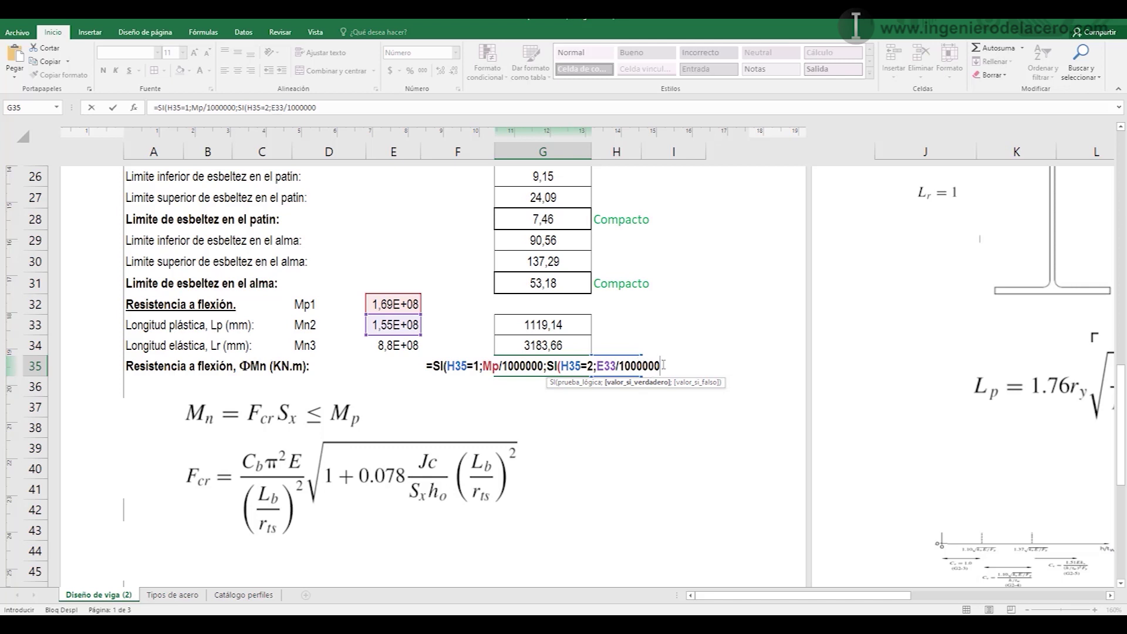
type(";")
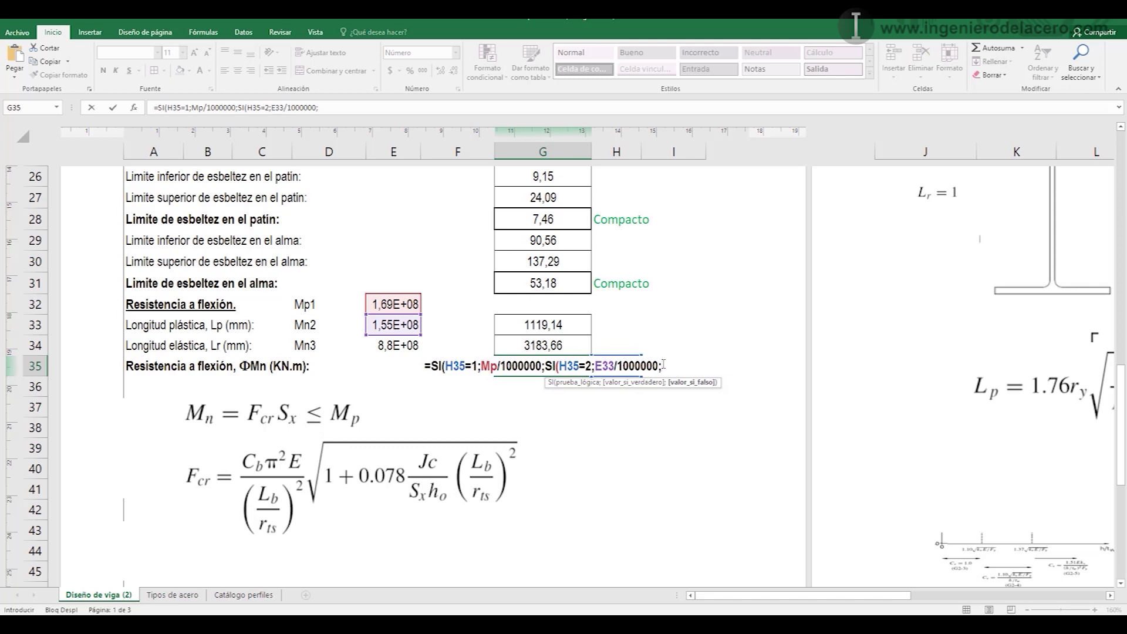
- Finish the G35 formula with E34/1000000)) as the remaining case and enter it
left_click(402, 343)
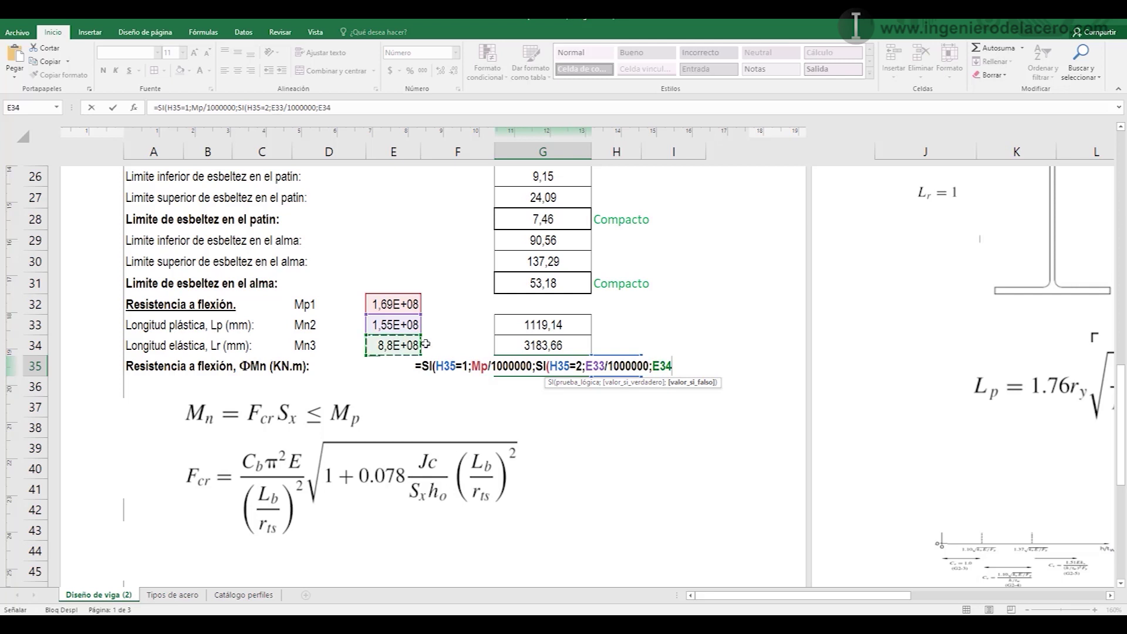
type("/1000")
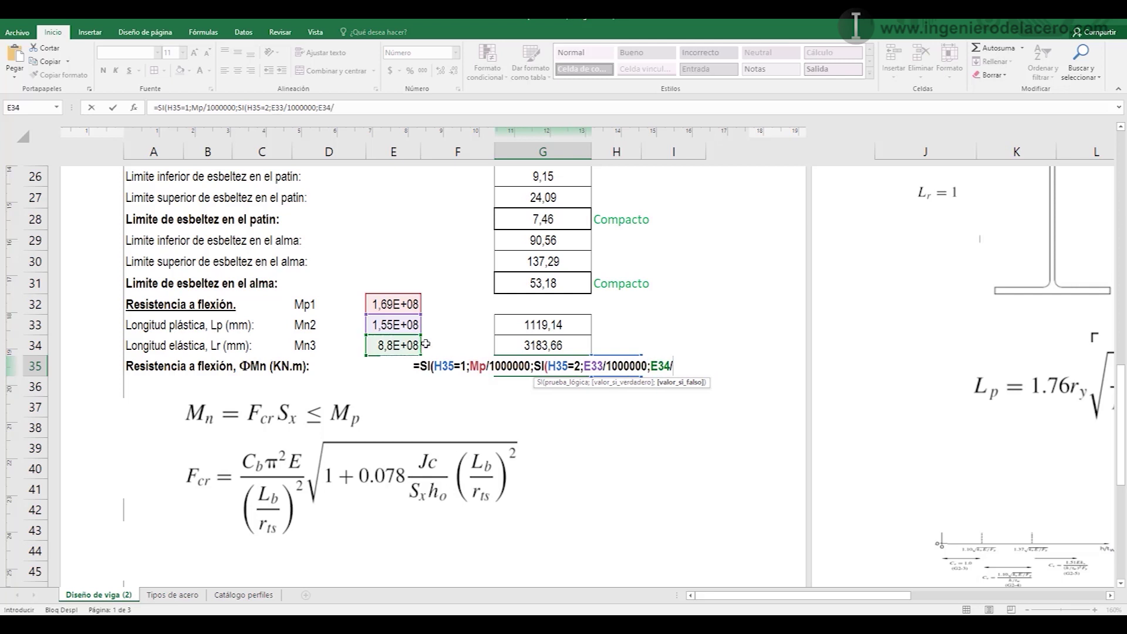
type("000")
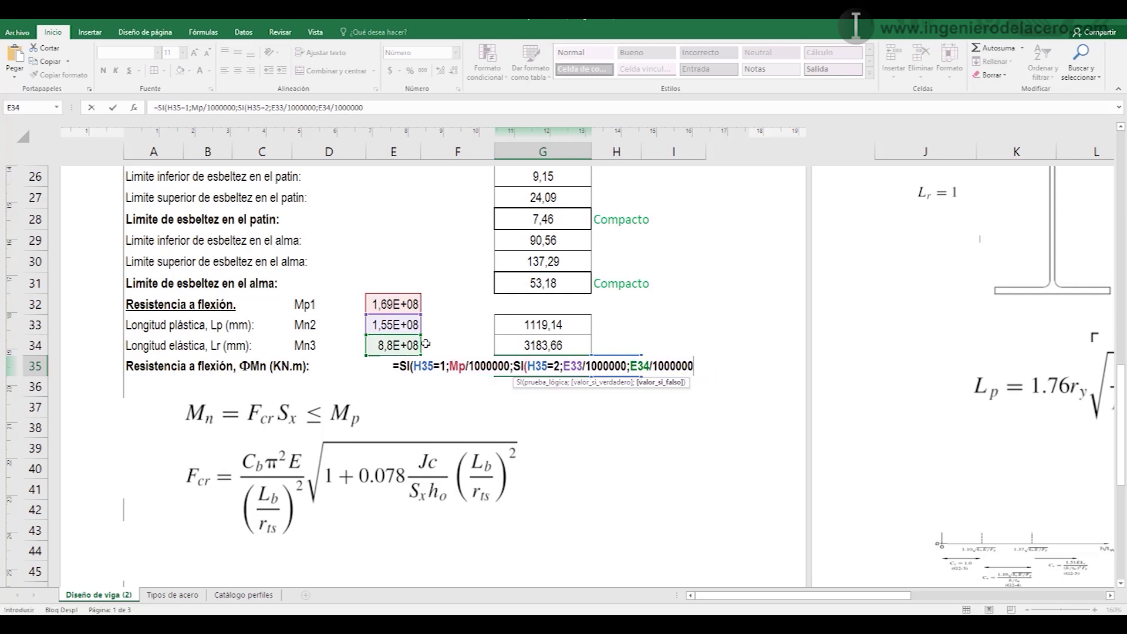
type("))")
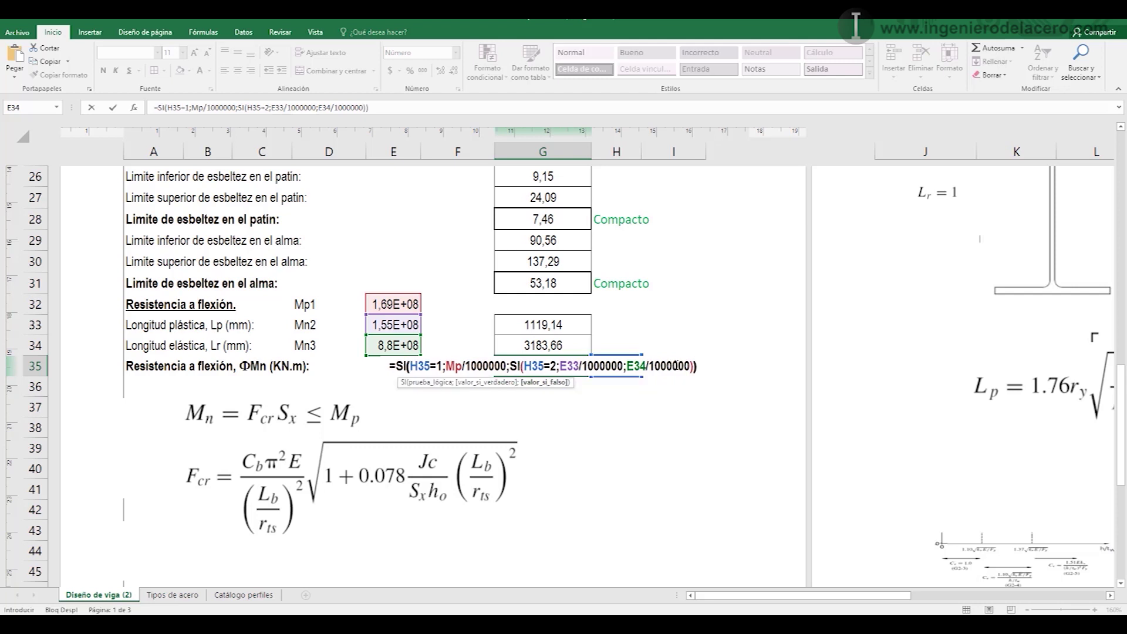
key("Return")
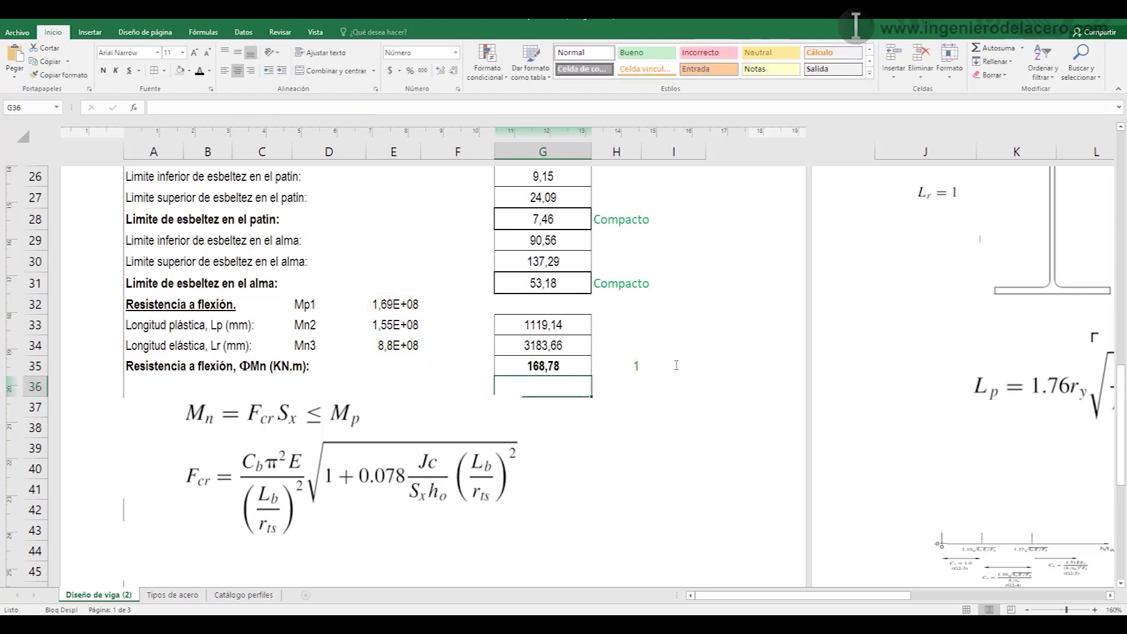
left_click(579, 365)
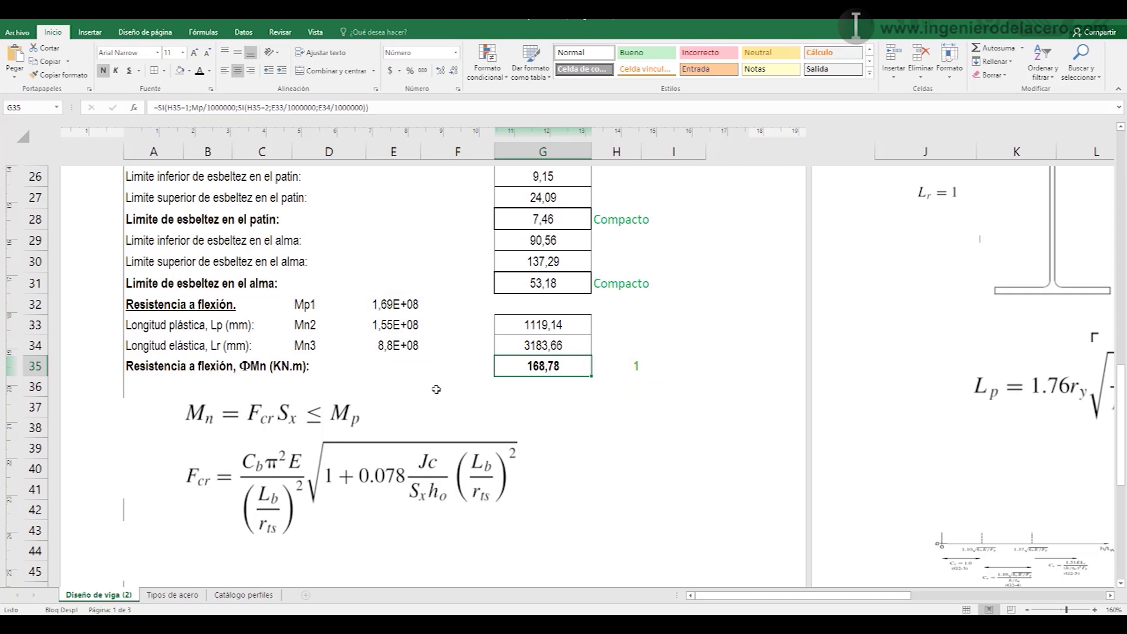
left_click(546, 386)
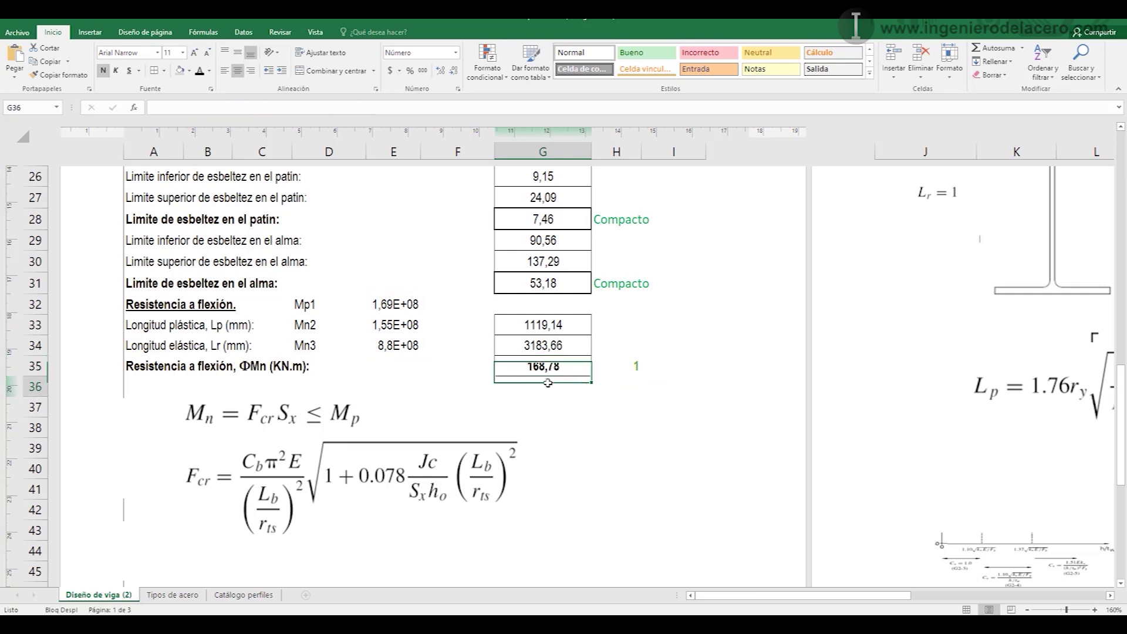
- Hide the auxiliary Mp1, Mn2 and Mn3 labels and values in D32:E34 by giving them a white font colour
left_click_drag(304, 303, 382, 346)
left_click(189, 70)
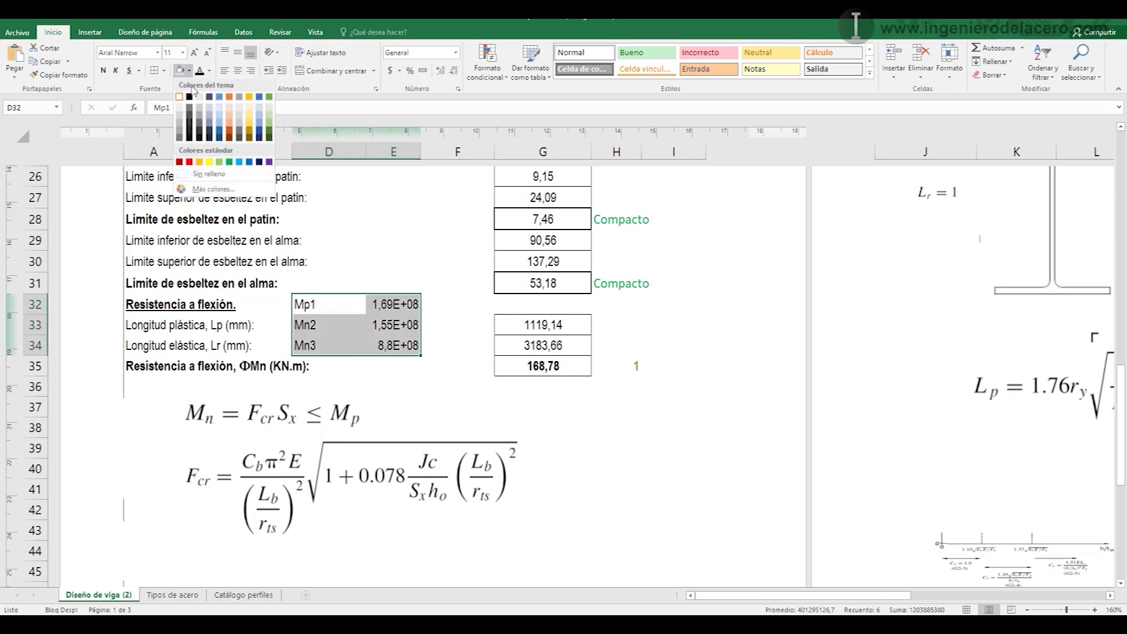
key("Escape")
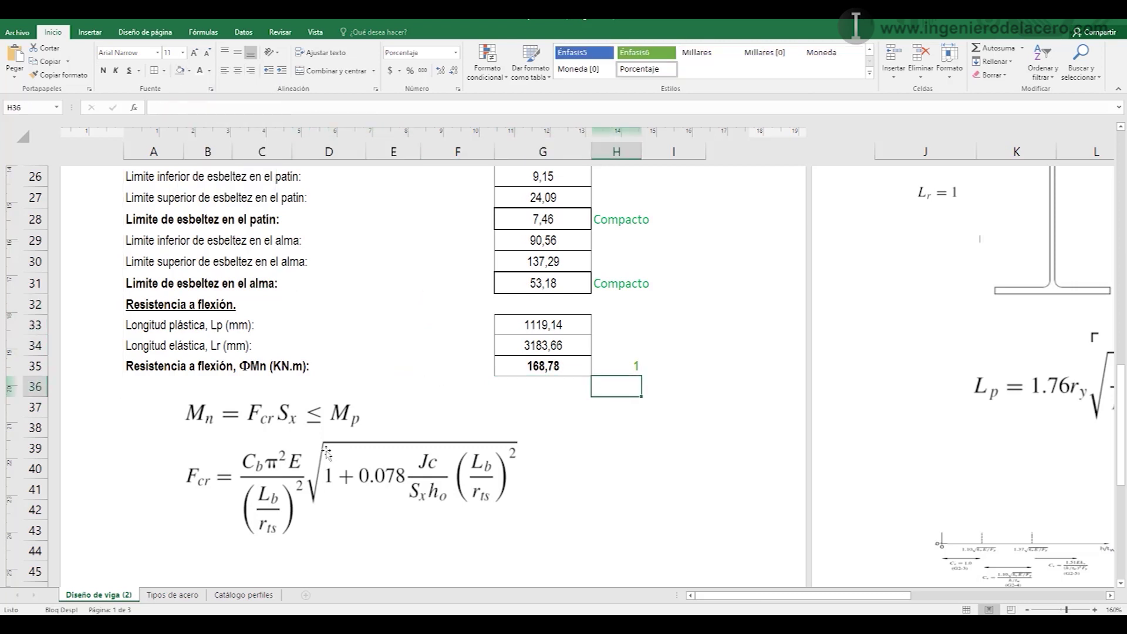
- Move the Mn and Fcr equation images from below the calculation to the reference area around columns J and K
left_click_drag(273, 489, 1017, 359)
left_click(571, 384)
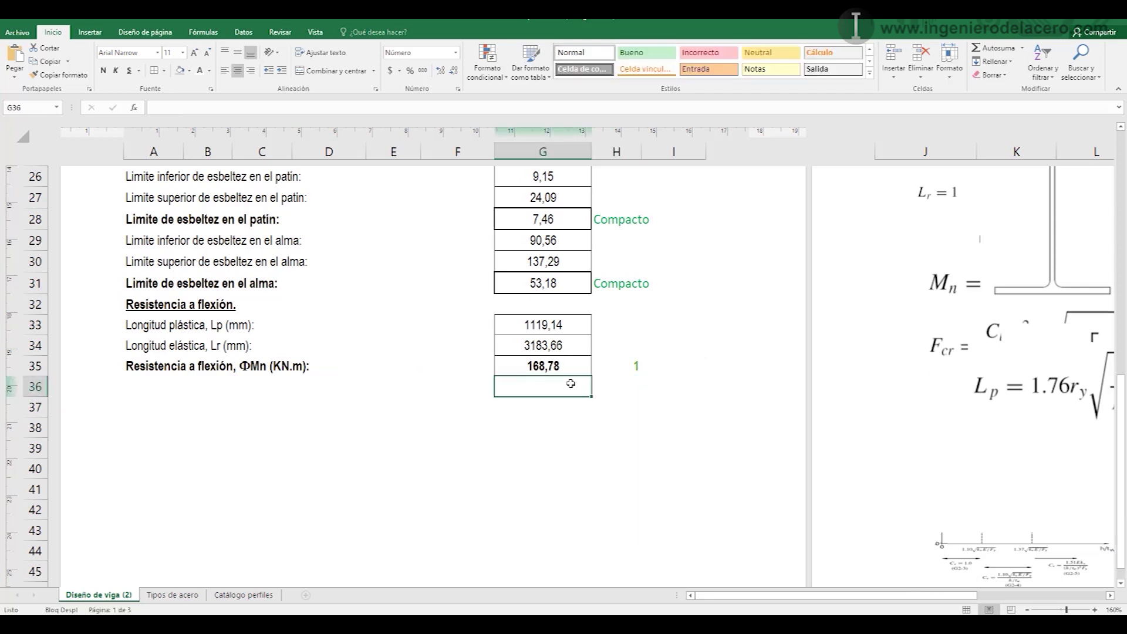
left_click(487, 388)
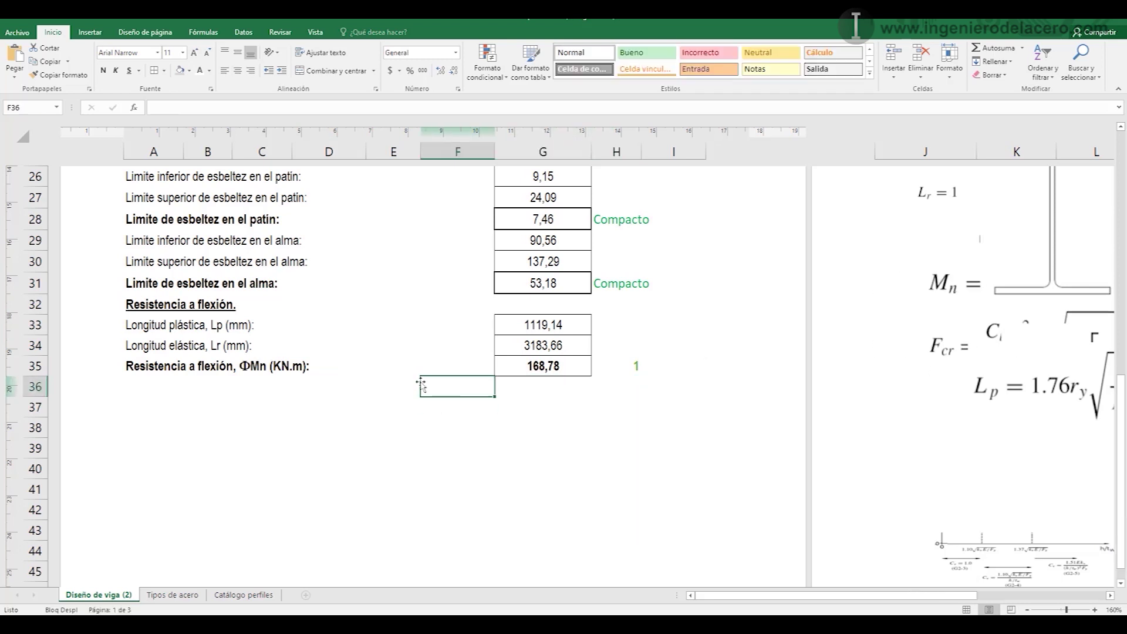
- Enter the check label FMn>=Mu? in cell F36, below the flexural resistance row
type("fmN")
key("BackSpace")
key("BackSpace")
key("BackSpace")
type("Fm")
key("BackSpace")
type("Mn")
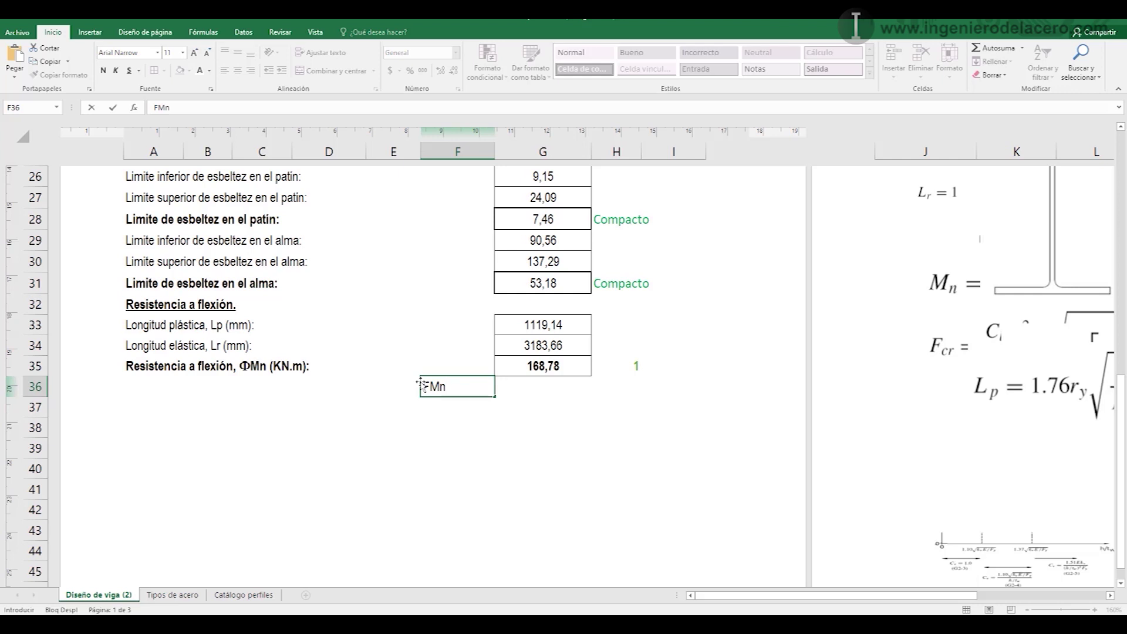
type(">=Mu?")
- Set the leading F of the F36 label to the Symbol font so it reads ΦMn>=Mu?
left_click(431, 386)
left_click_drag(431, 386, 423, 386)
left_click(439, 351)
type("Symbol")
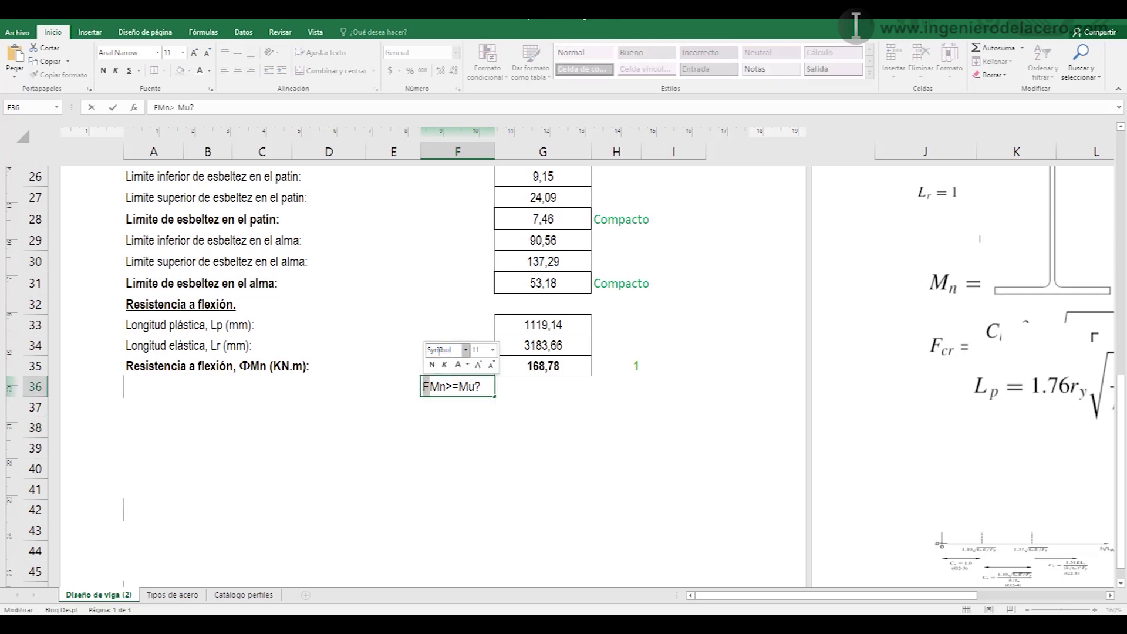
key("Return")
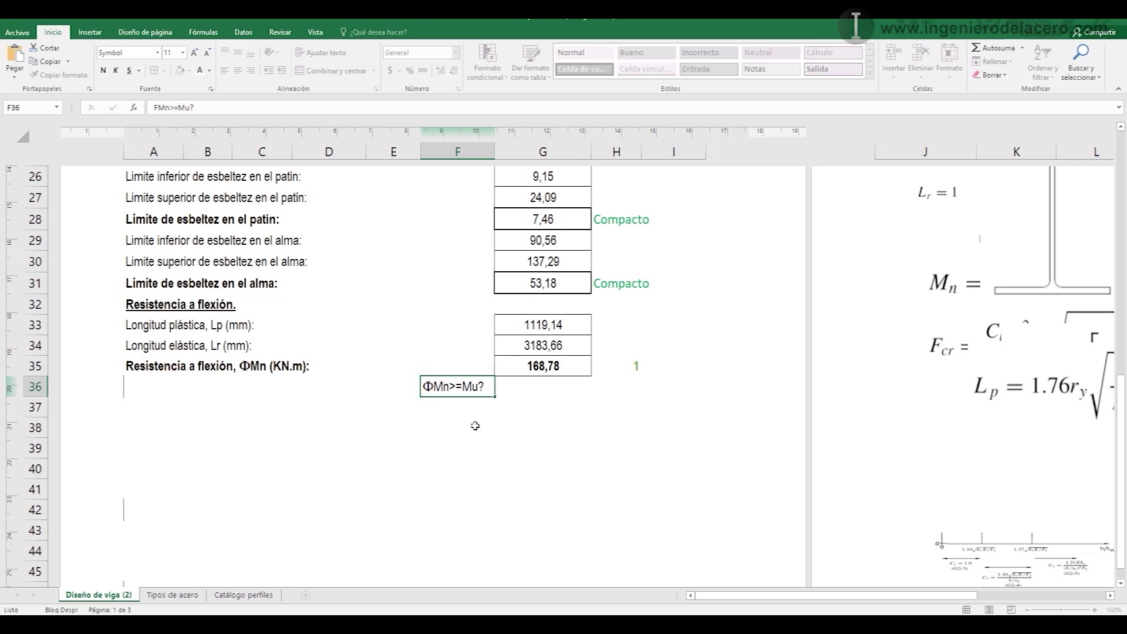
left_click(458, 427)
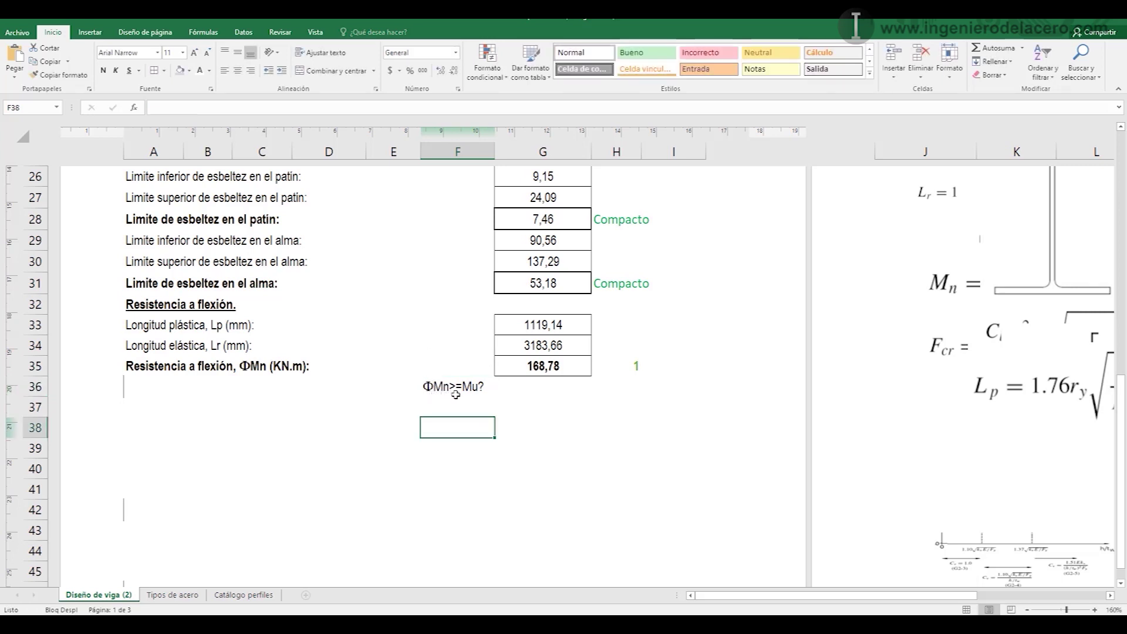
- Start an SI formula in G36 with the condition G35>=Mu, using the named cell Mu
left_click(558, 389)
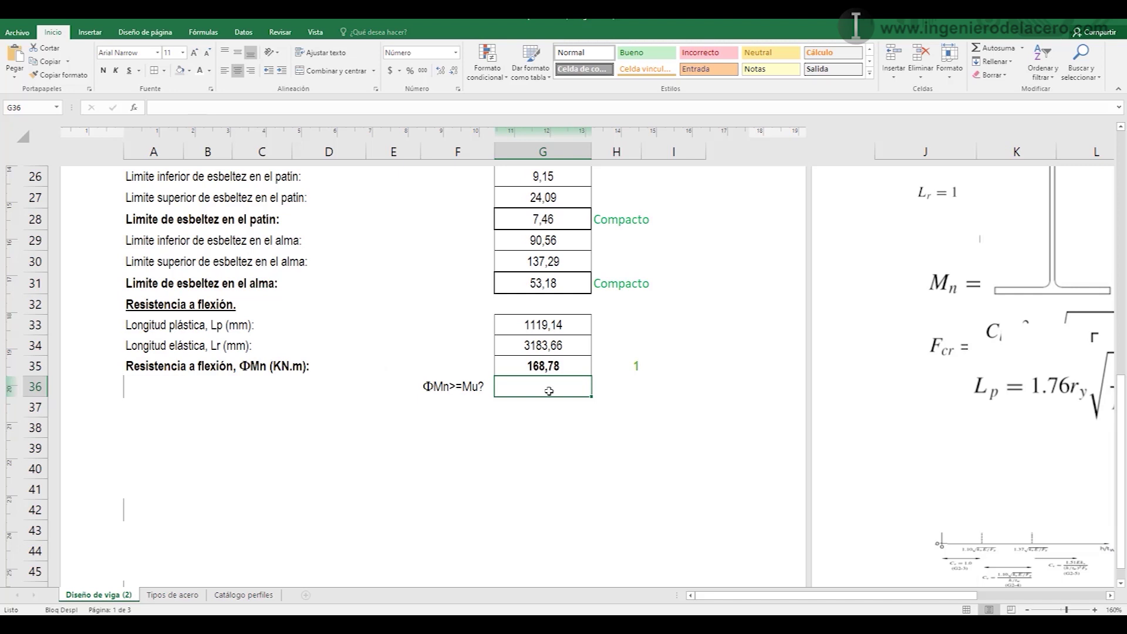
type("=si")
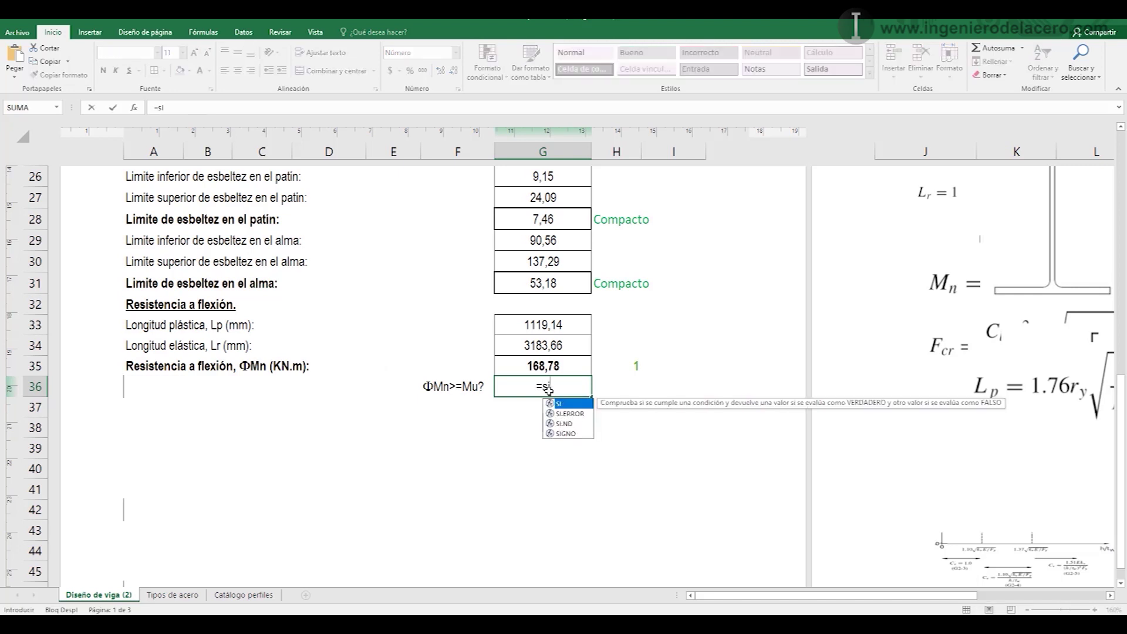
key("Tab")
left_click(561, 359)
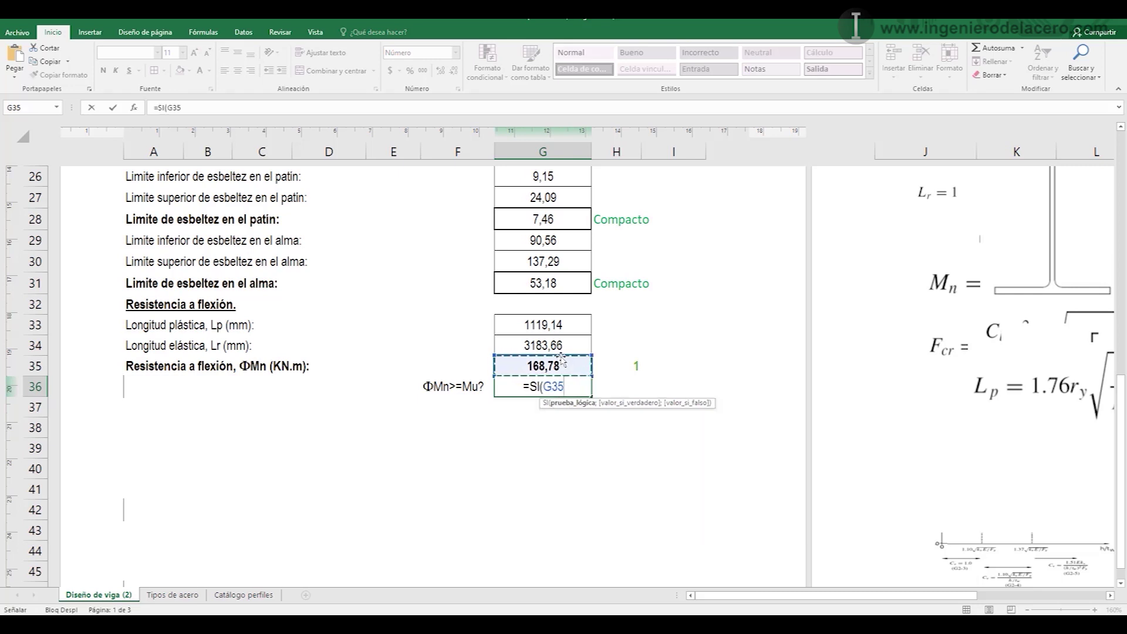
type(">")
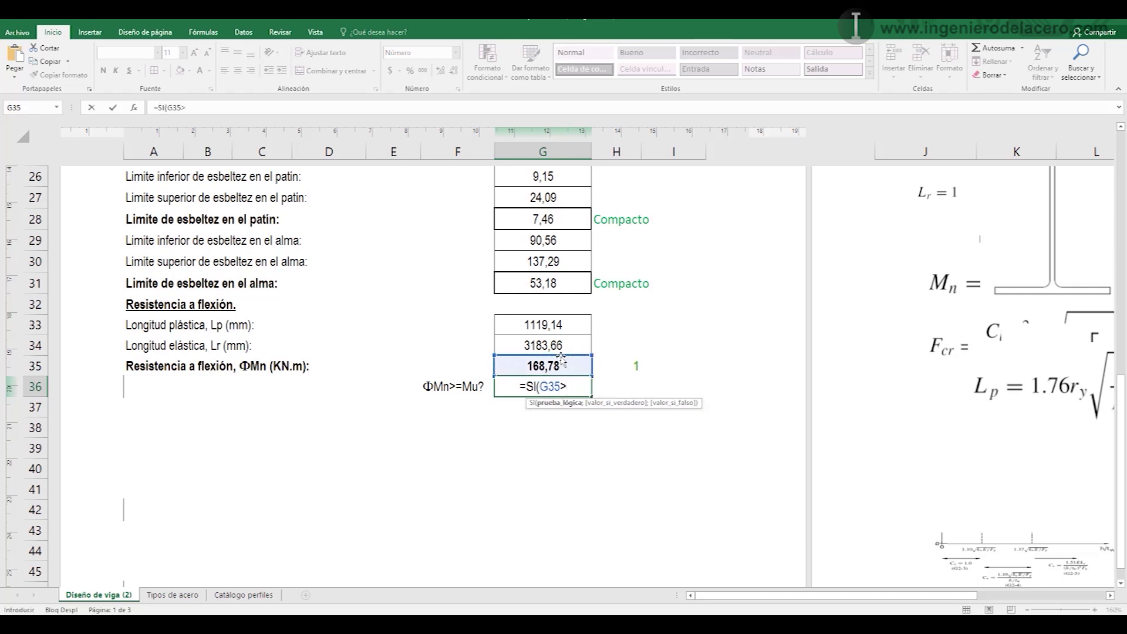
type("=mu")
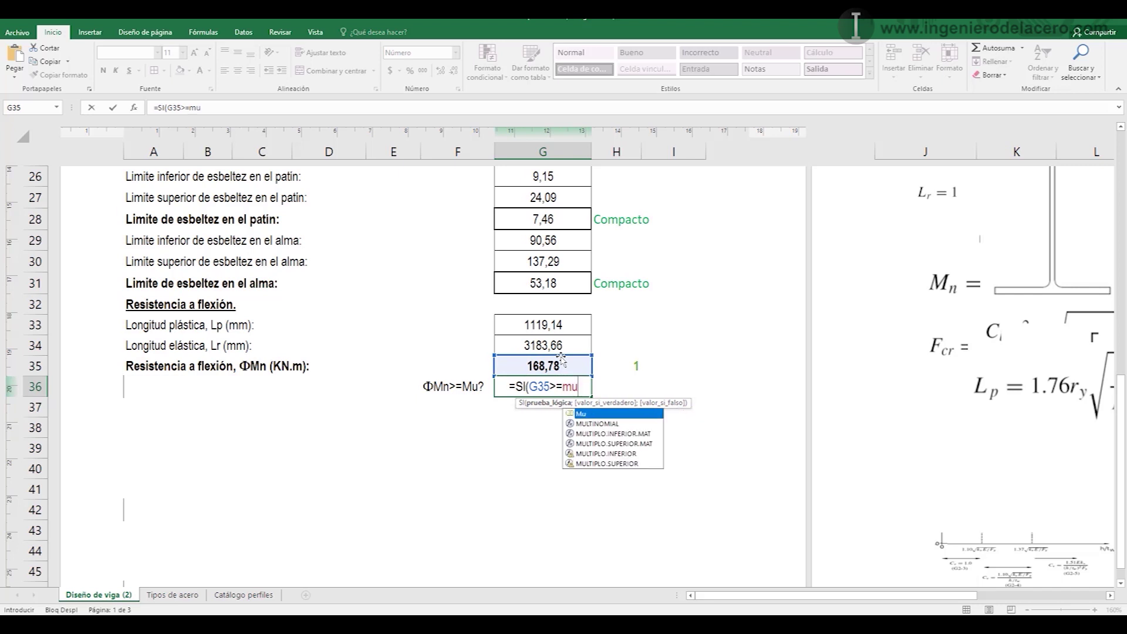
key("Tab")
- Finish the G36 formula with the results "Cumple" if true and "No Cumple" if false, and enter it
type(";\"C")
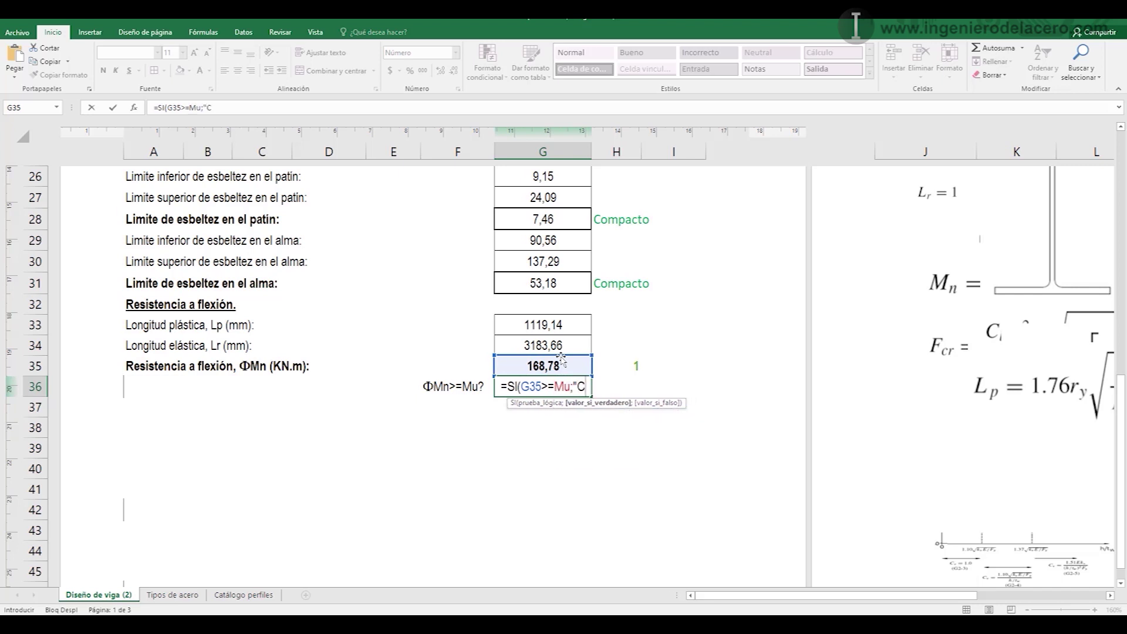
type("umple\"")
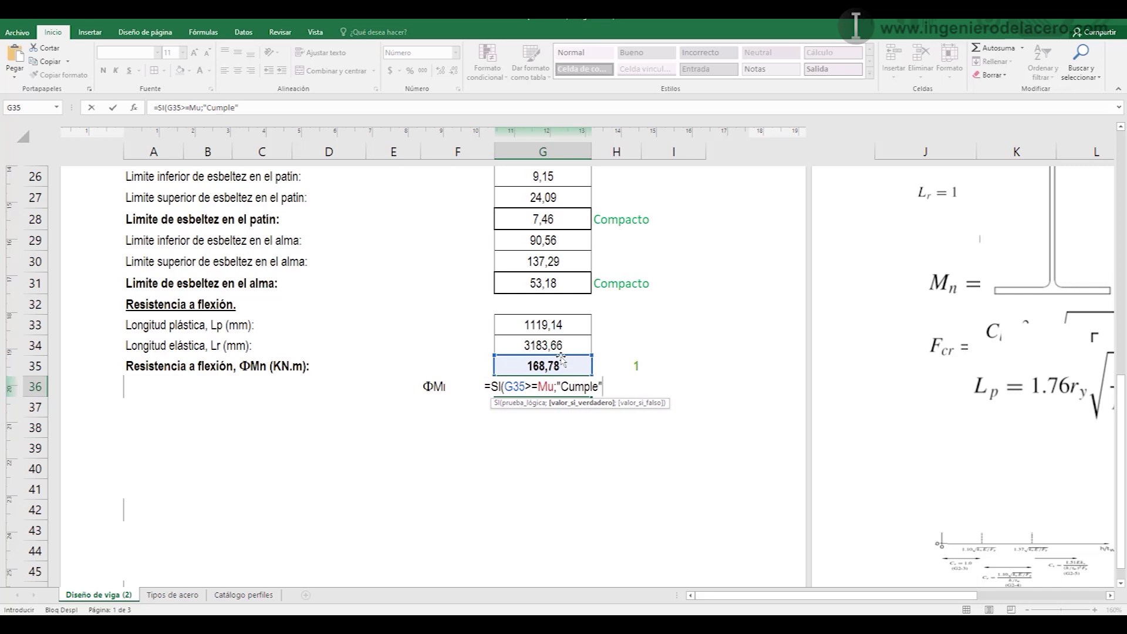
type(";\"No Cumple\"=")
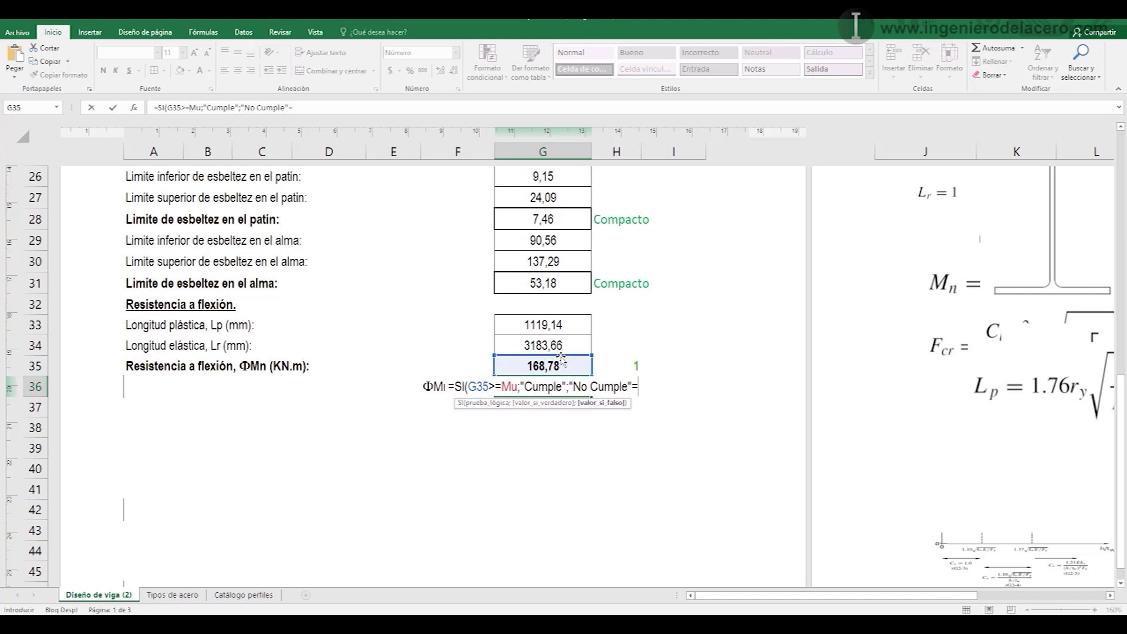
key("BackSpace")
type(")")
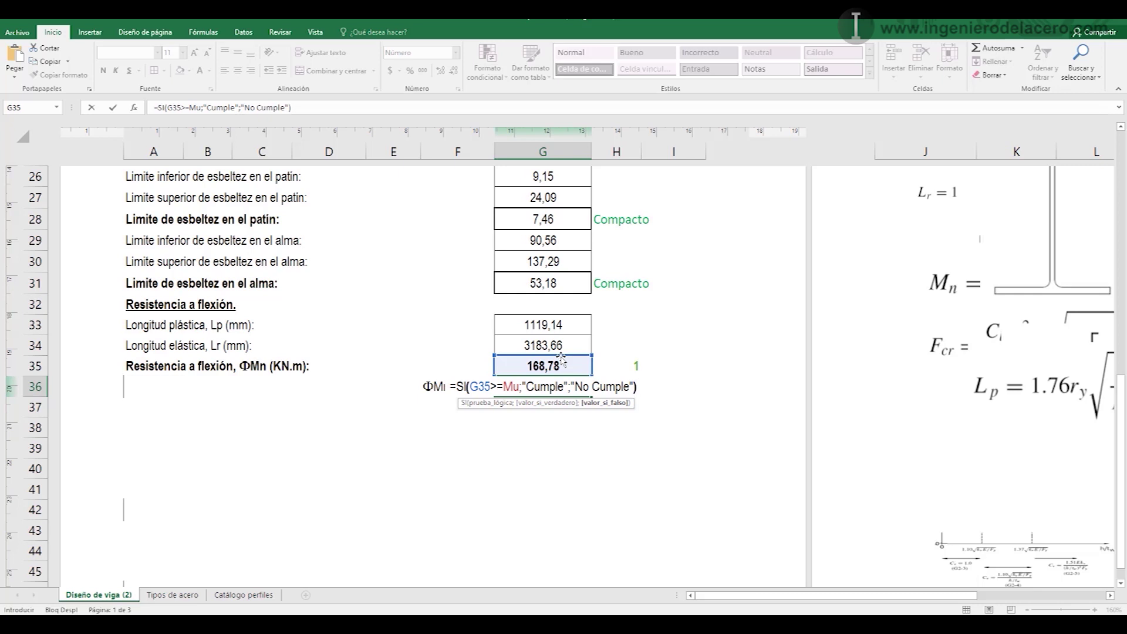
key("Return")
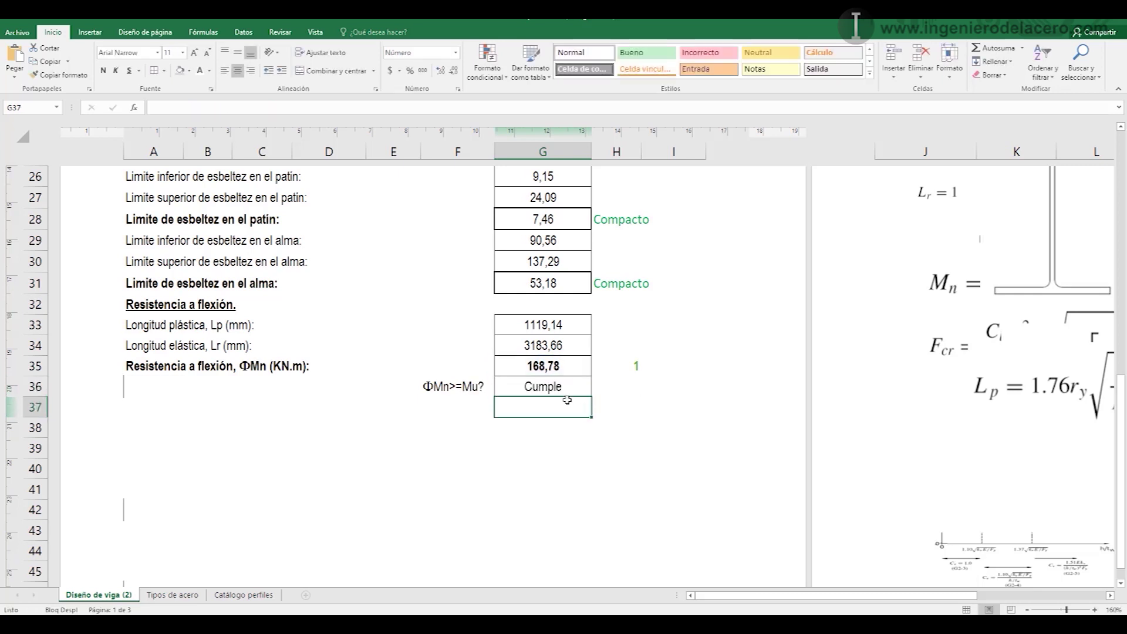
- Add a text-contains conditional format to G36 that shows Cumple with green fill and dark green text
left_click(559, 388)
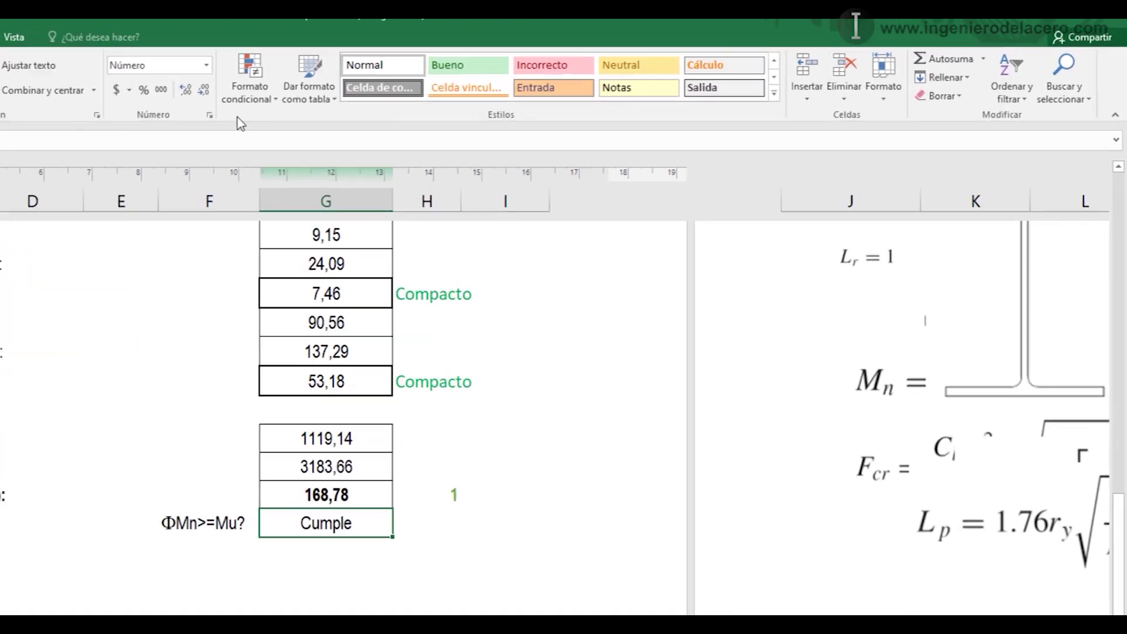
left_click(249, 79)
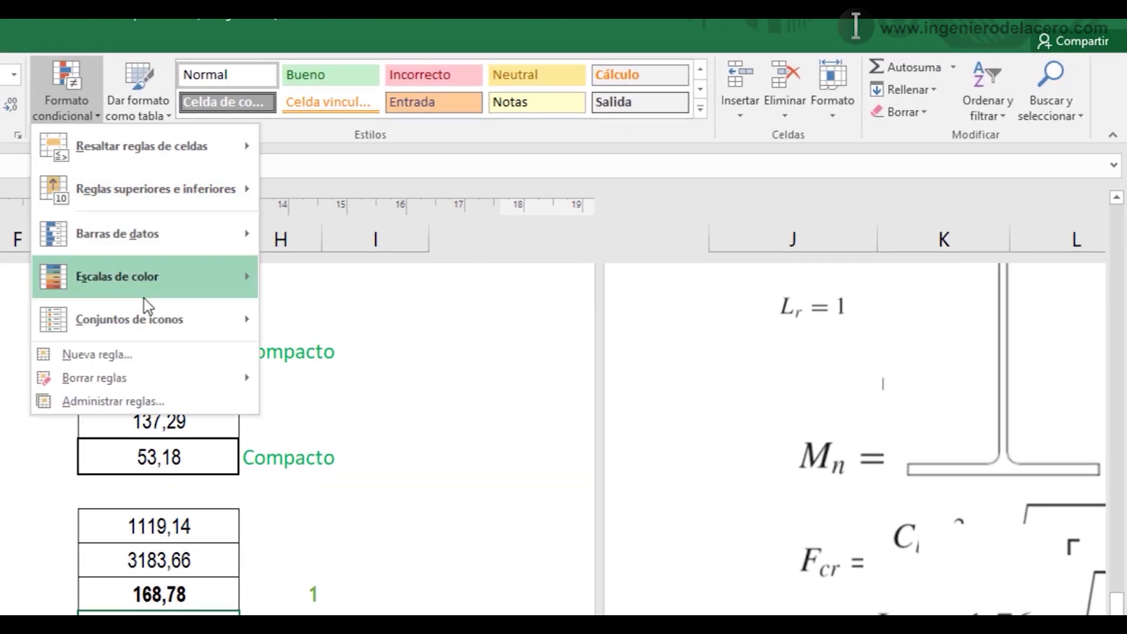
mouse_move(314, 250)
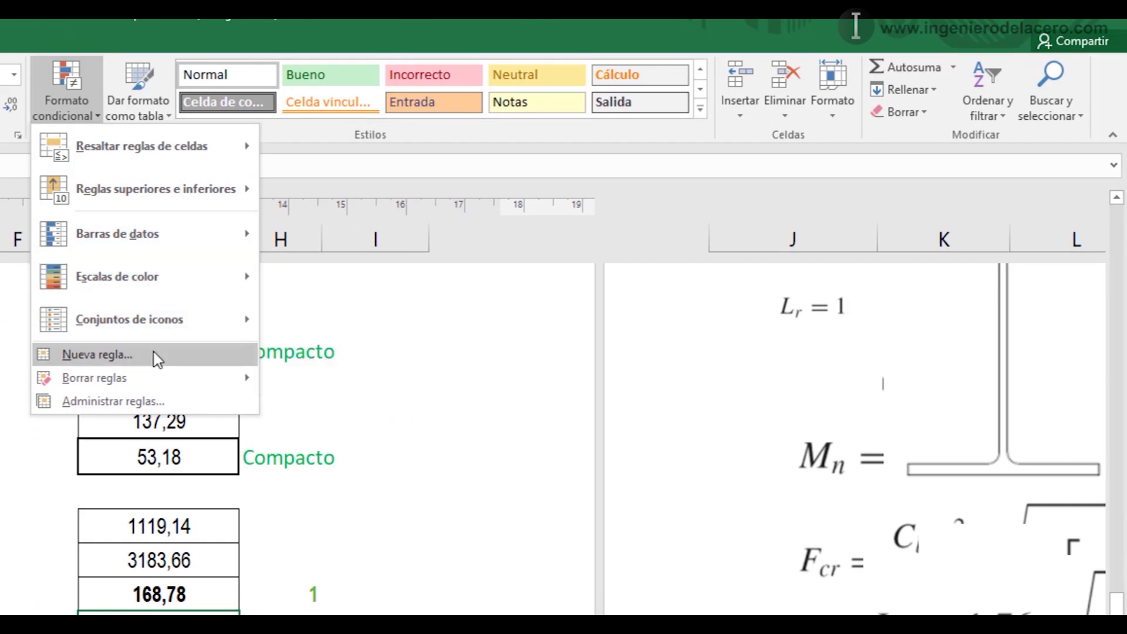
mouse_move(163, 152)
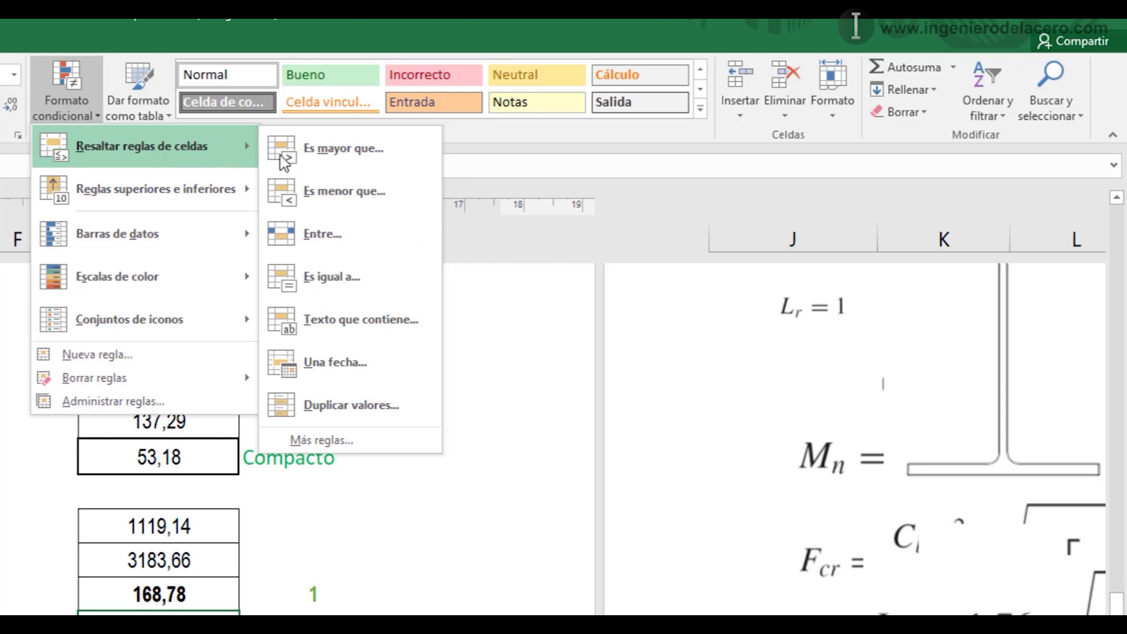
left_click(352, 317)
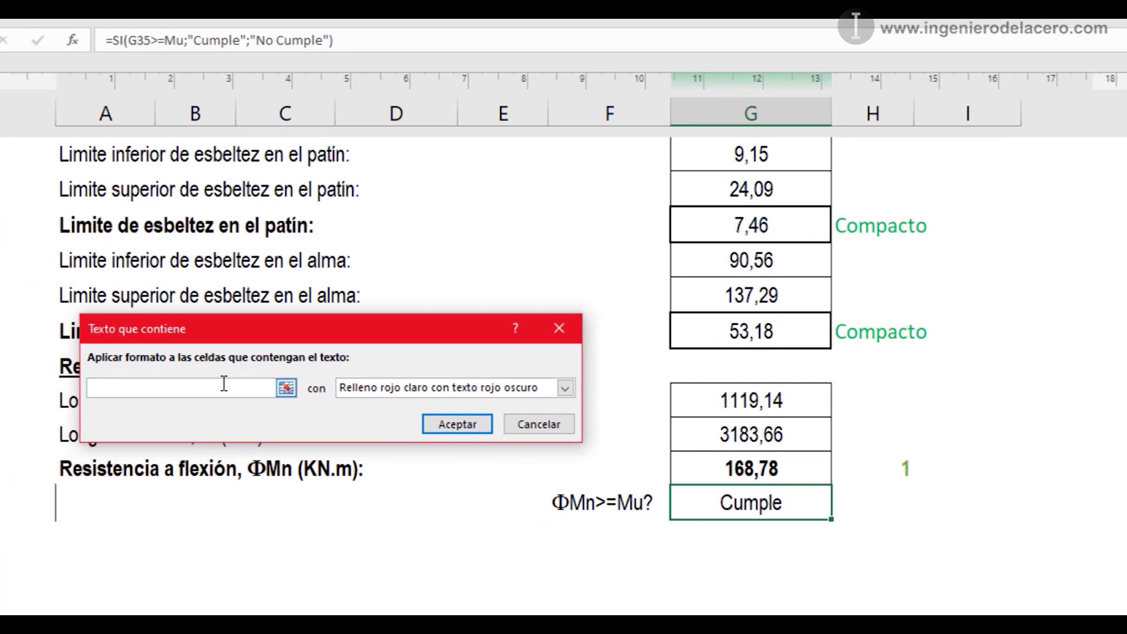
type("cumple")
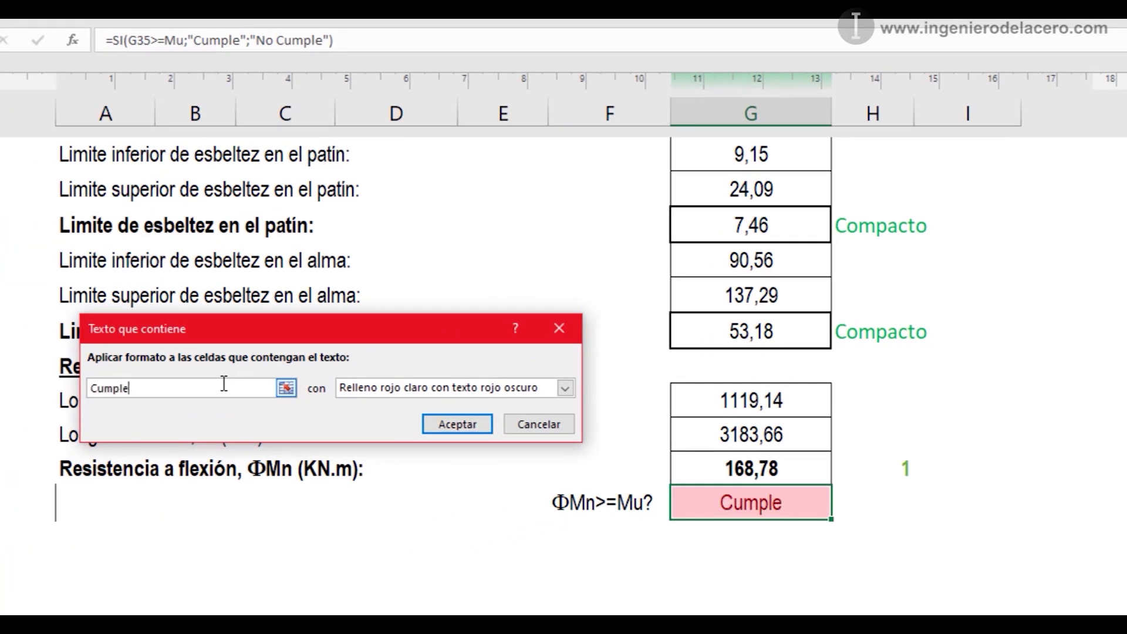
left_click(415, 391)
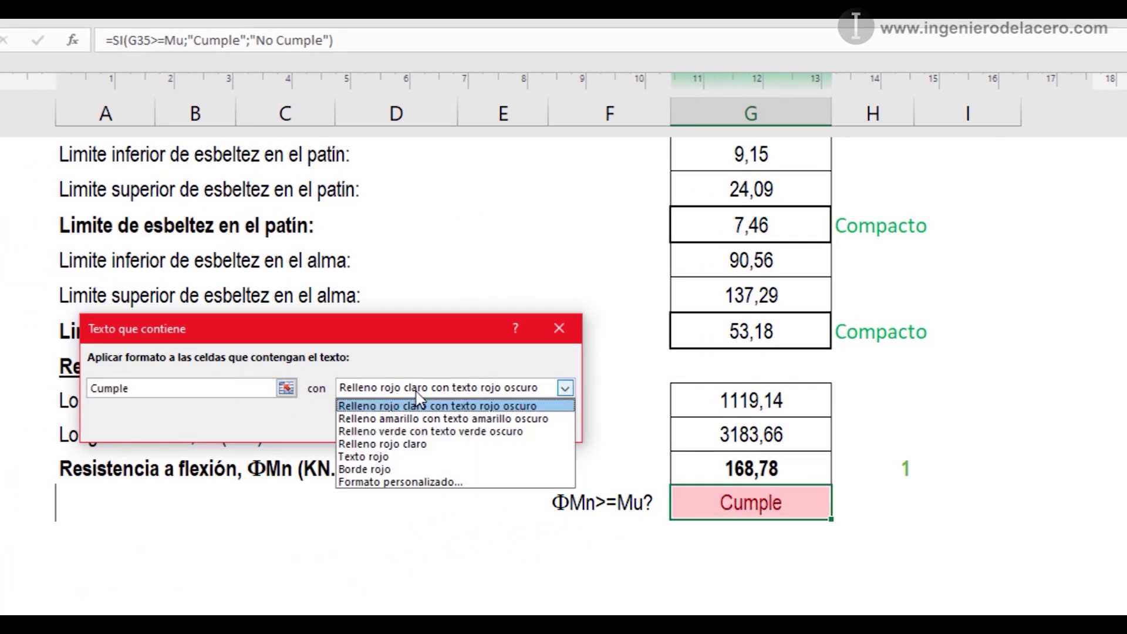
left_click(424, 431)
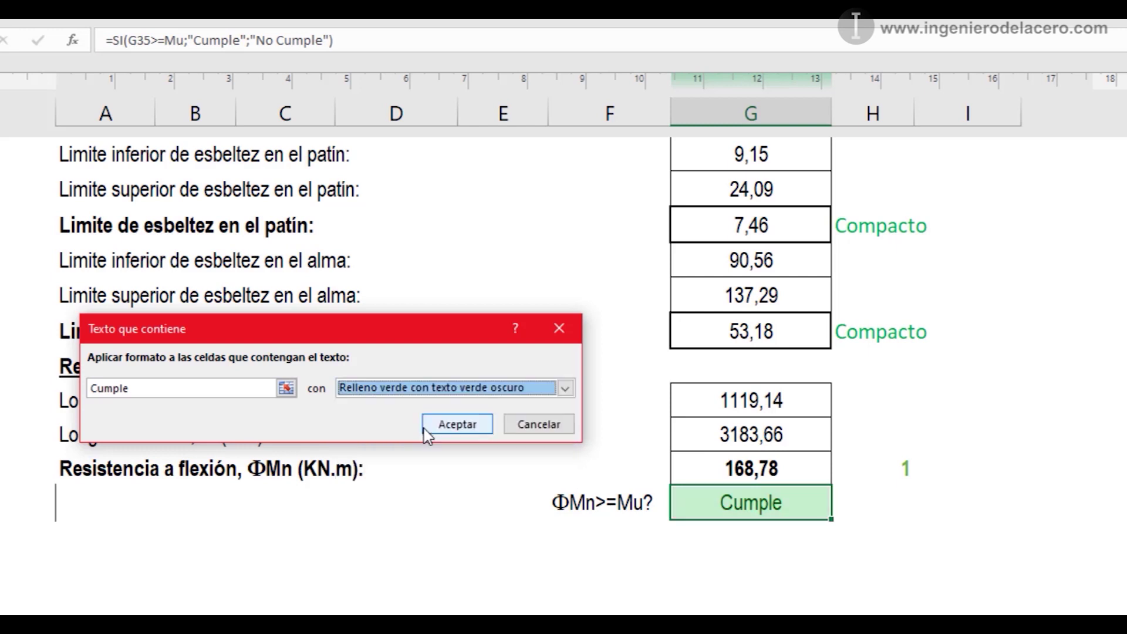
left_click(458, 425)
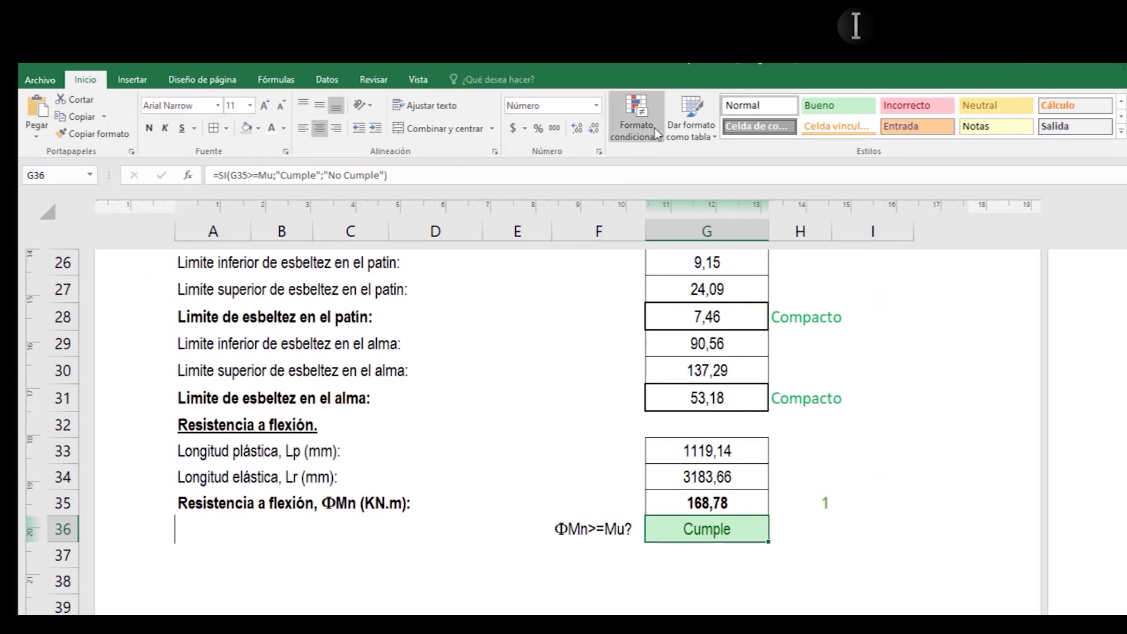
- Add a second text-contains rule to G36 for "No cumple" with light red fill and dark red text
left_click(654, 128)
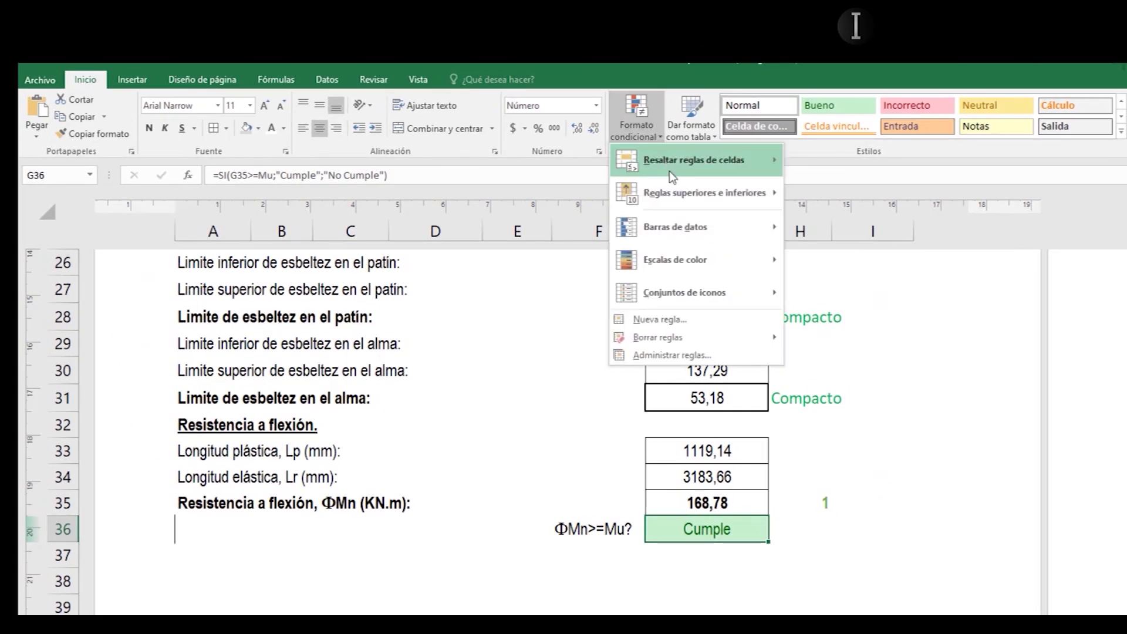
mouse_move(721, 157)
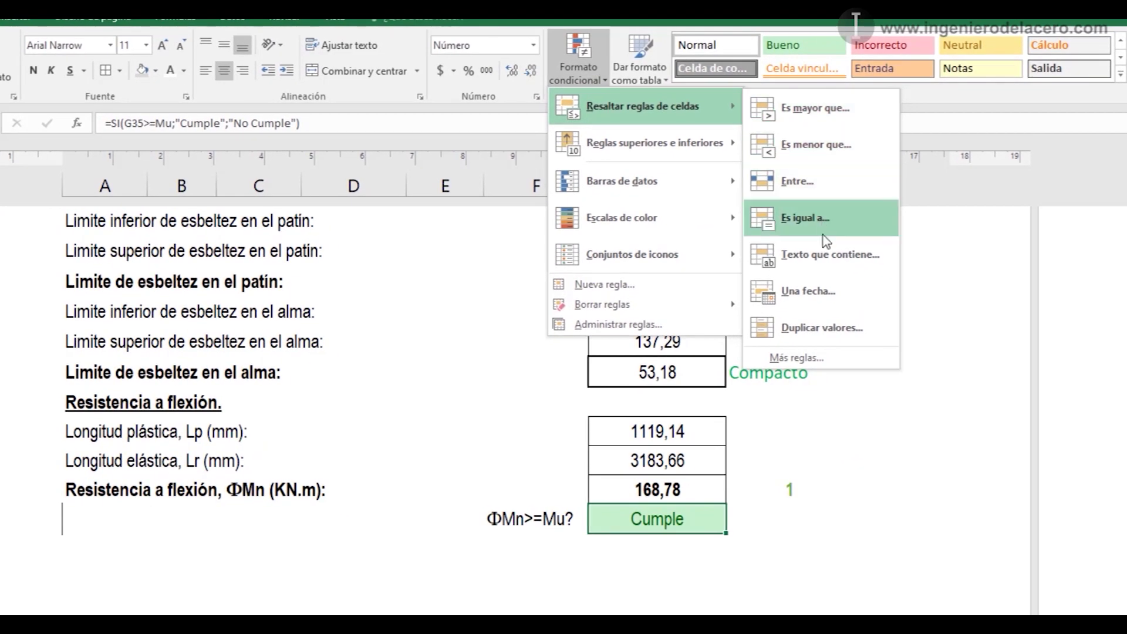
left_click(824, 253)
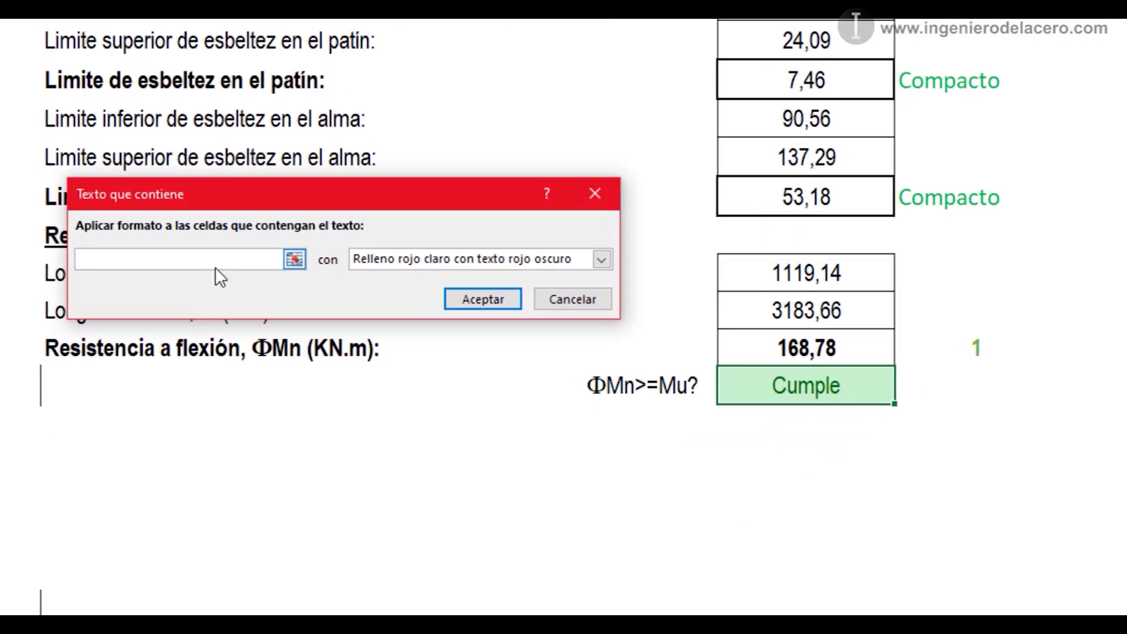
type("No ")
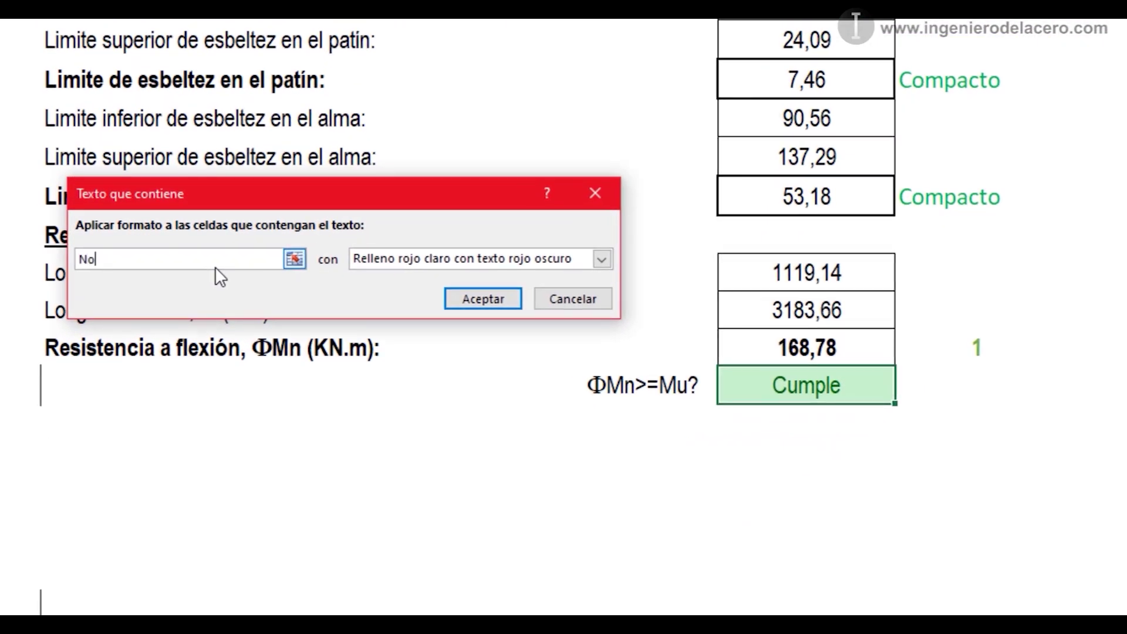
type("cumple")
left_click(468, 258)
left_click(469, 259)
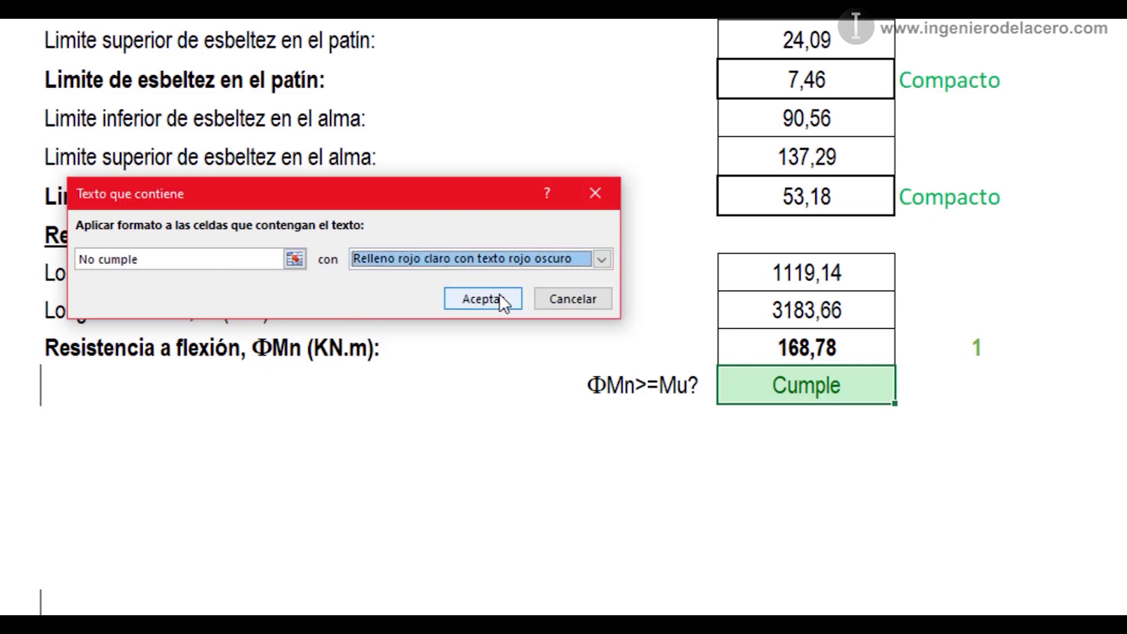
left_click(482, 299)
left_click(857, 487)
- Test the check by overwriting the resistance in G35 with 30, and undo that change
left_click(828, 351)
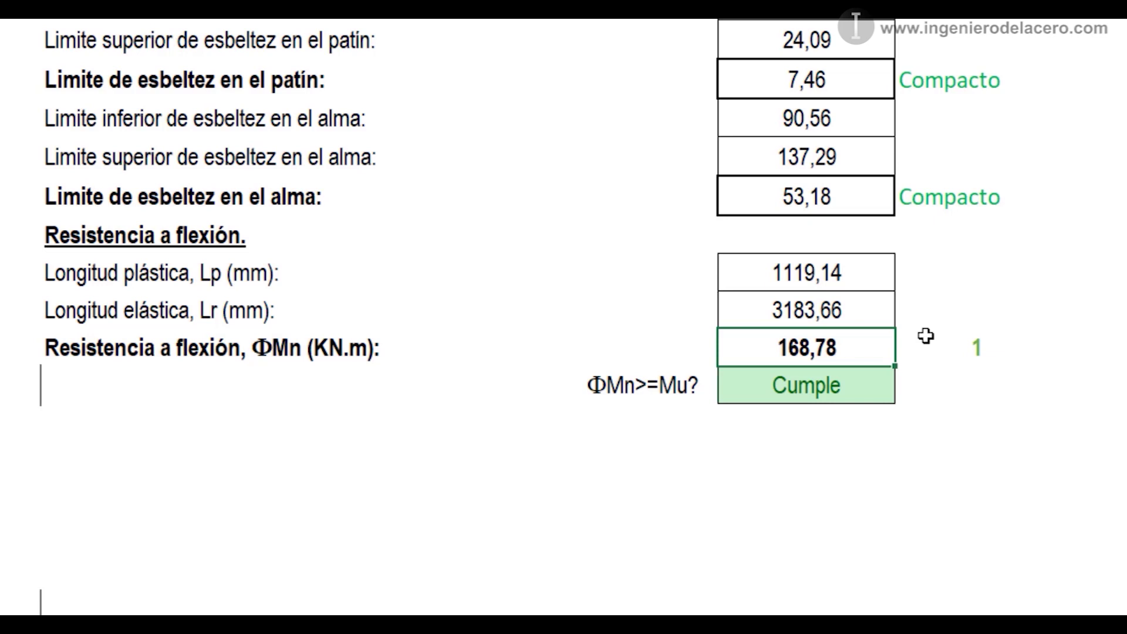
type("0")
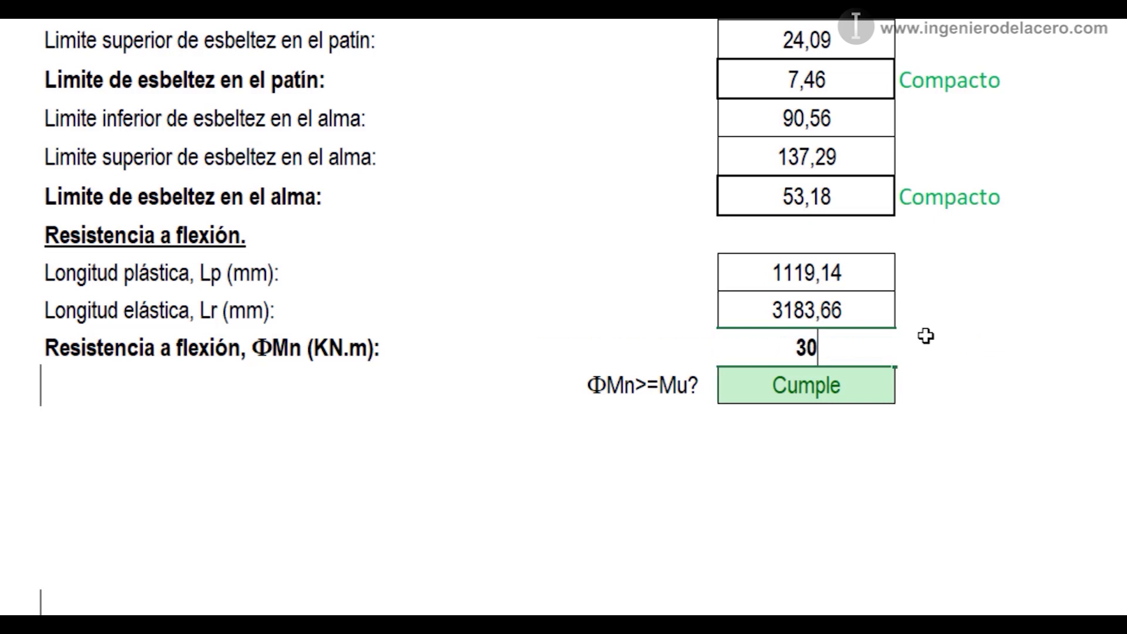
key("Return")
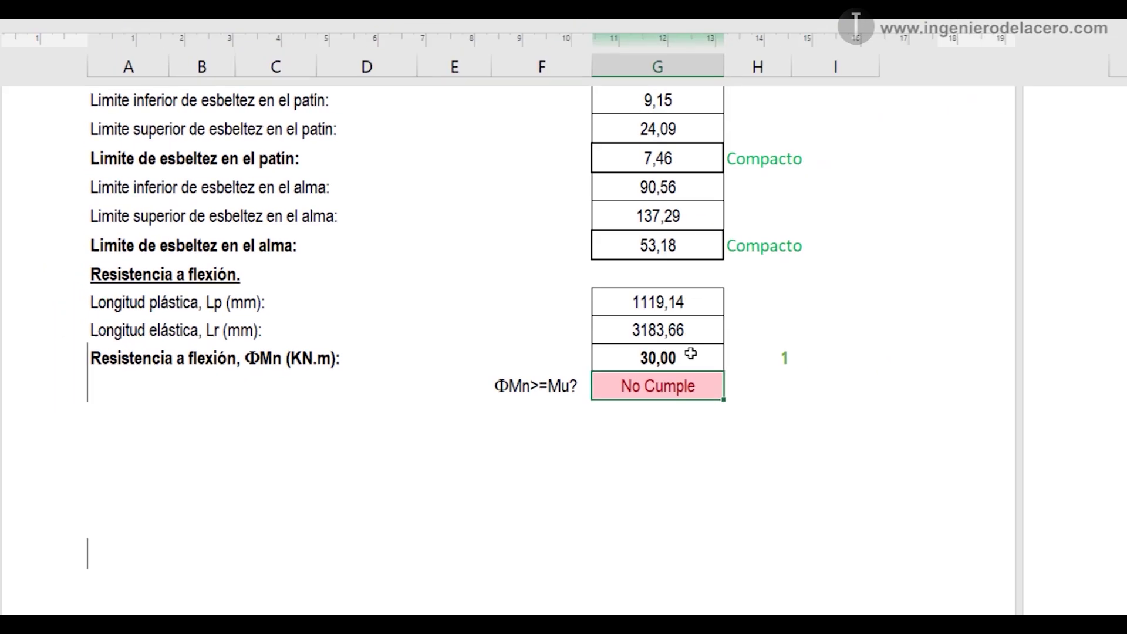
left_click(691, 353)
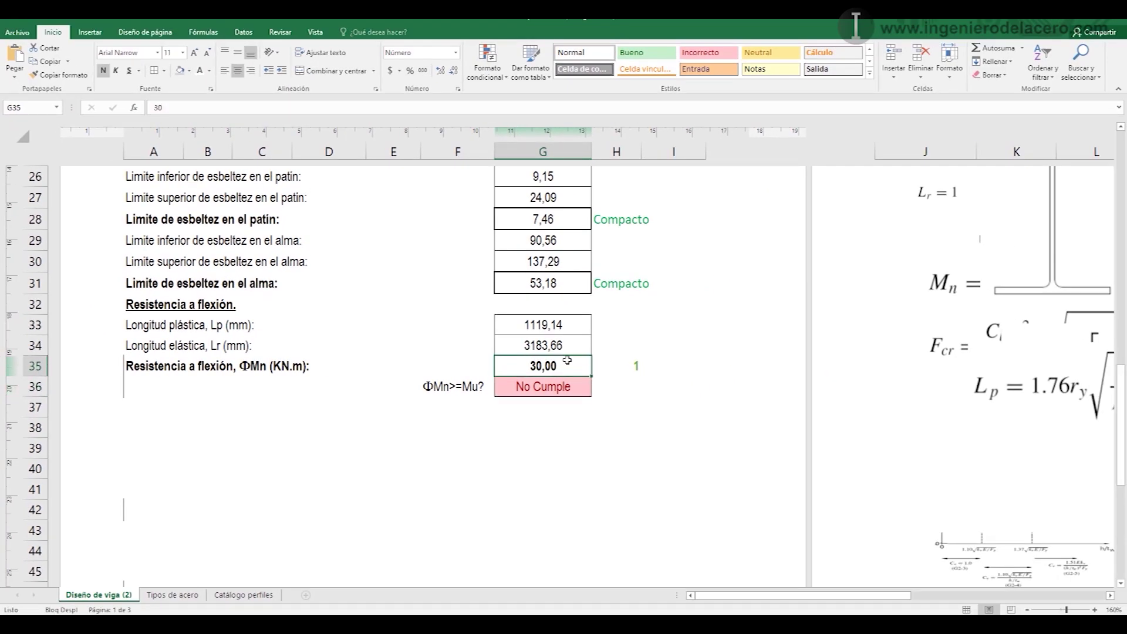
key("ctrl+z")
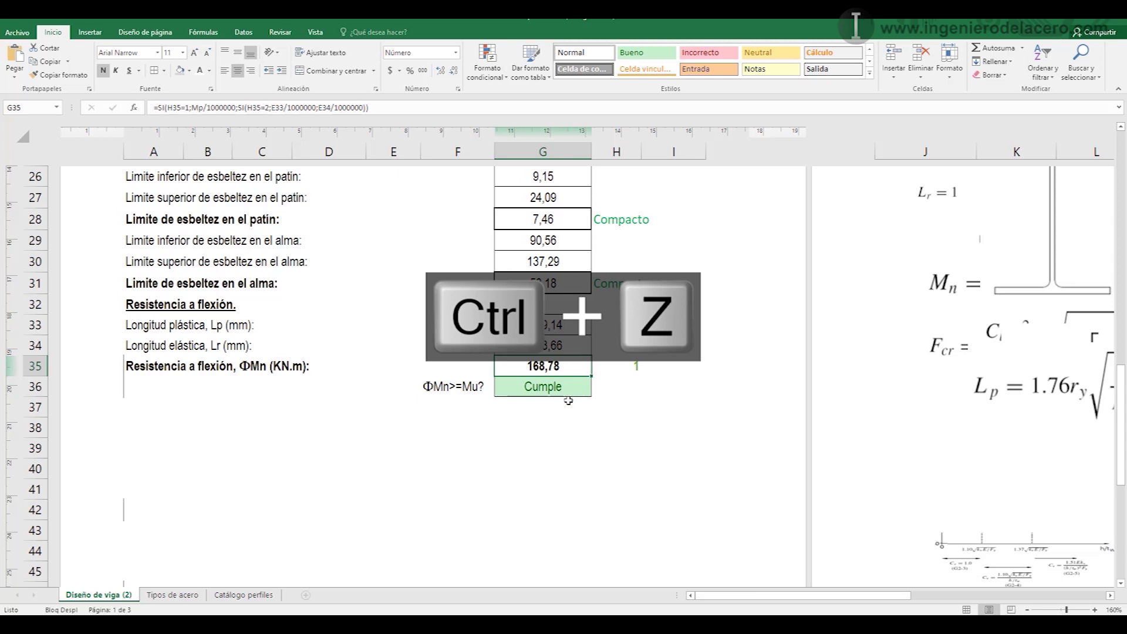
- Enter the formula =Mu/G35 in H36 to calculate the ratio of required moment to flexural resistance
left_click(623, 386)
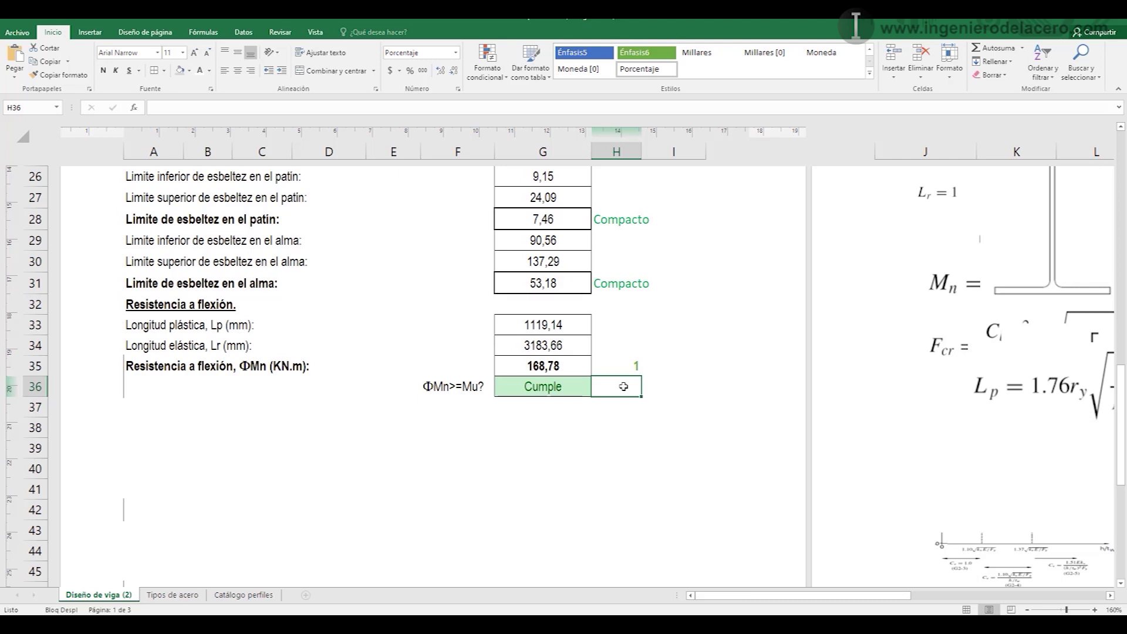
type("=")
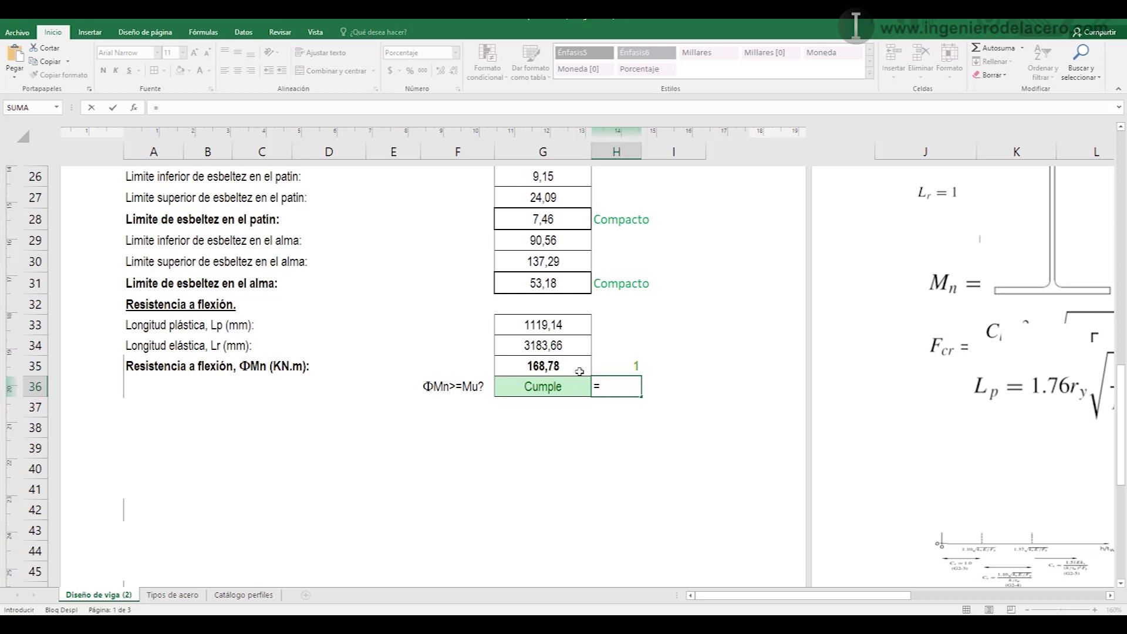
type("Mu/")
left_click(578, 366)
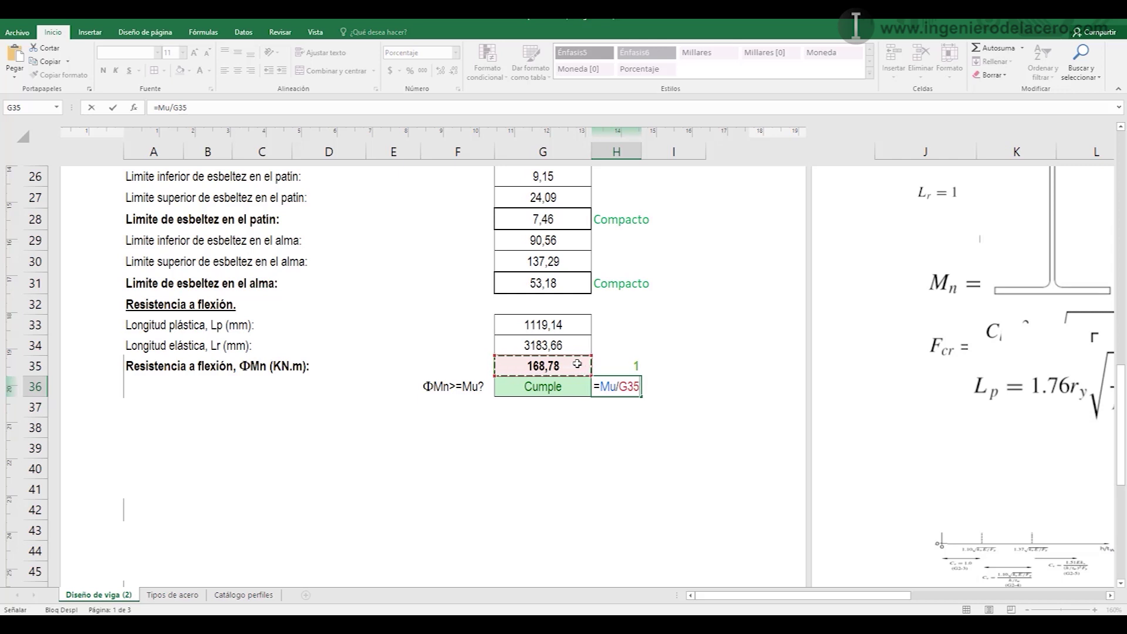
key("Return")
left_click_drag(658, 400, 652, 388)
left_click(633, 371)
left_click(627, 385)
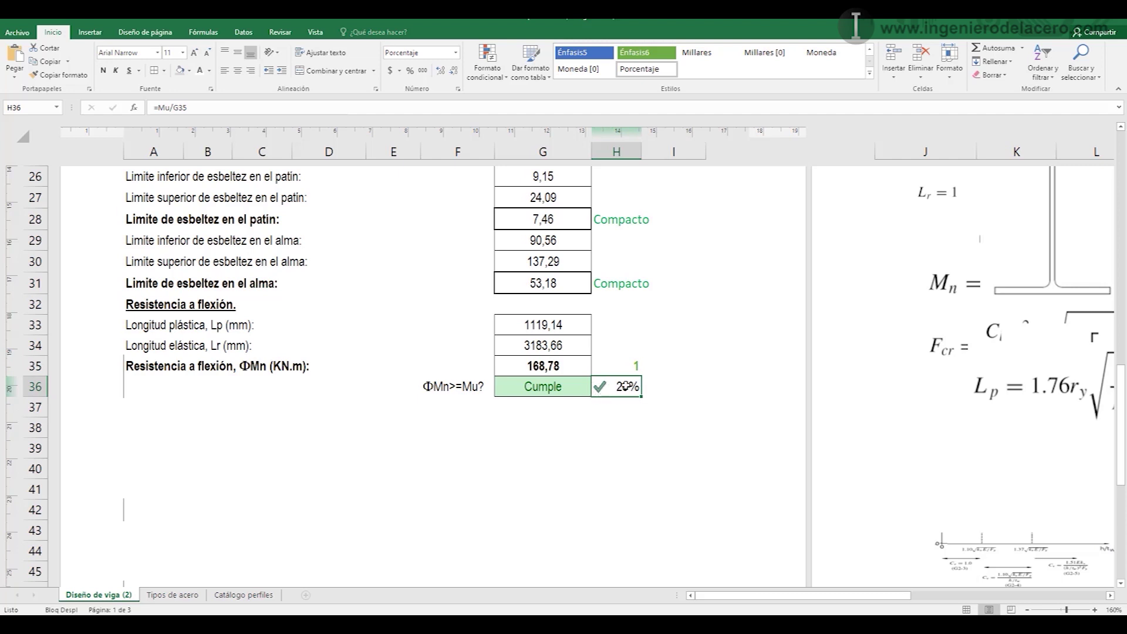
left_click(625, 401)
left_click(625, 387)
left_click(458, 53)
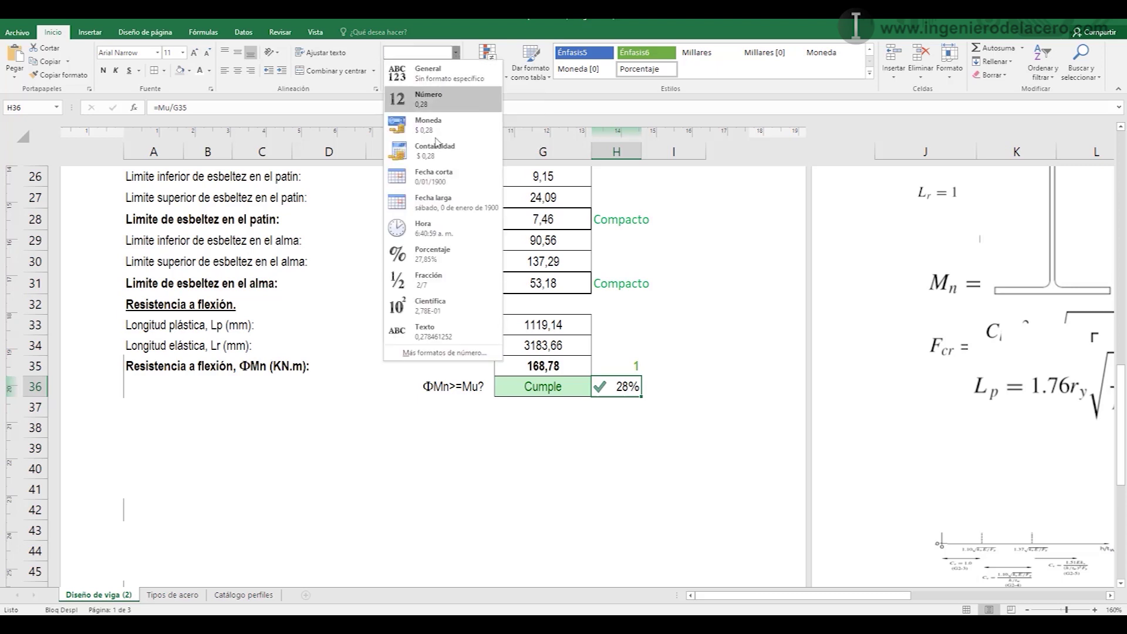
left_click(578, 442)
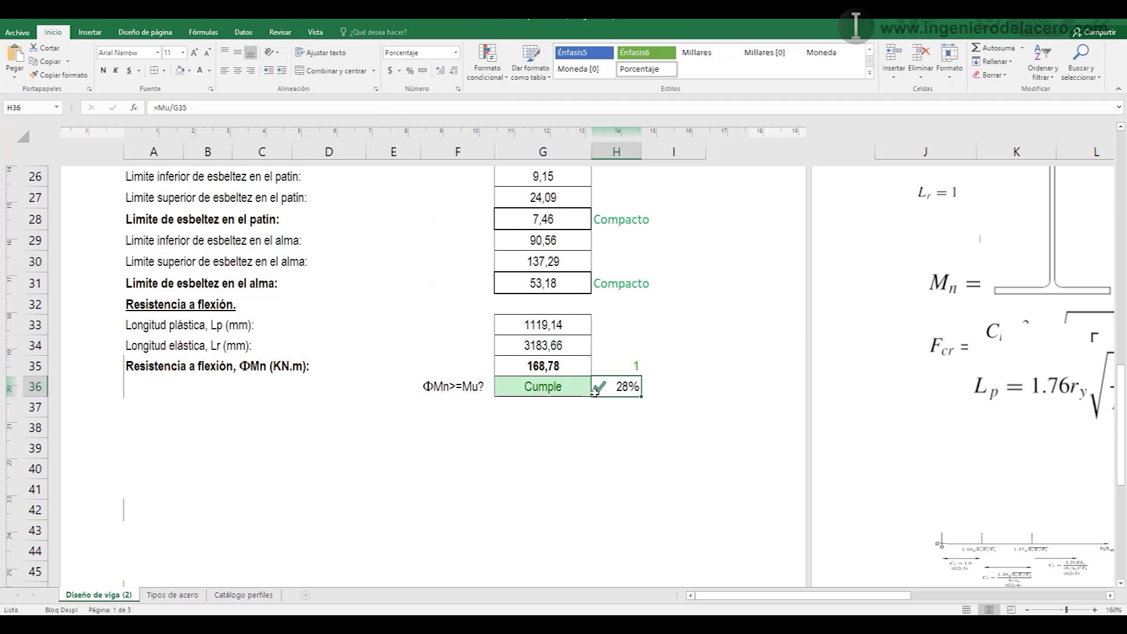
- Start a new conditional formatting rule for H36 using an icon set of red cross, yellow exclamation mark and green check mark
left_click(323, 63)
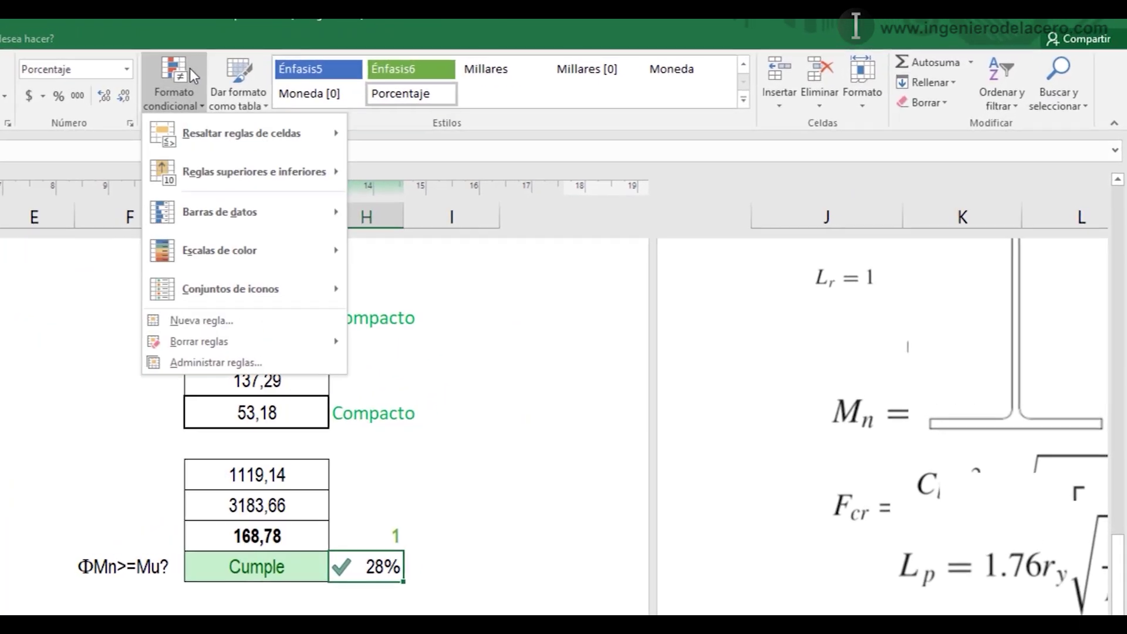
left_click(261, 321)
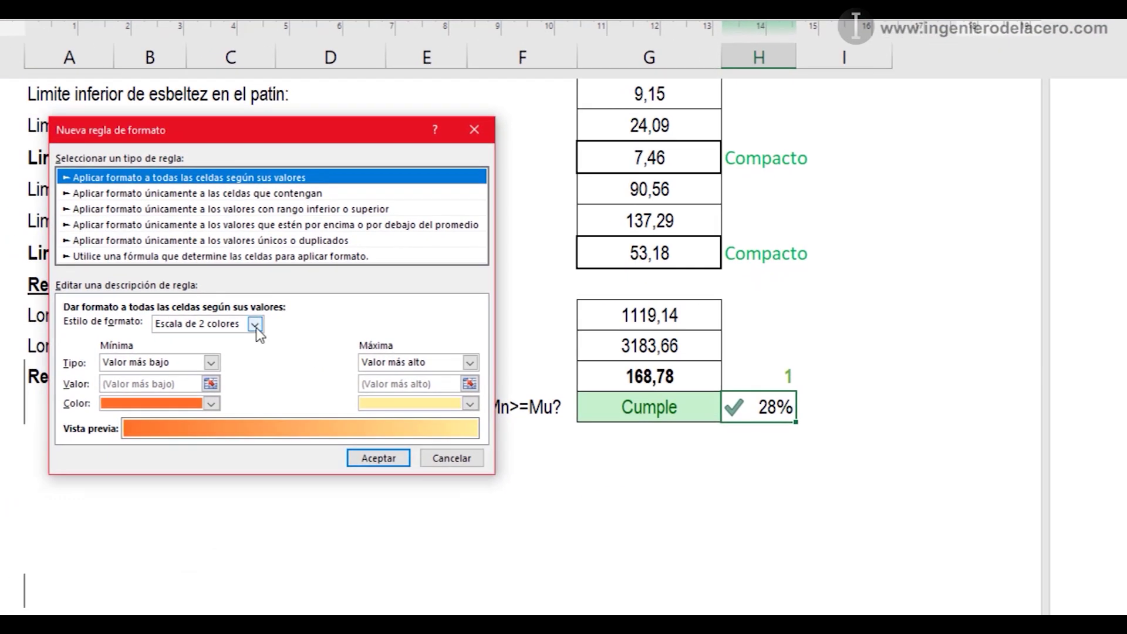
left_click(254, 324)
left_click(242, 375)
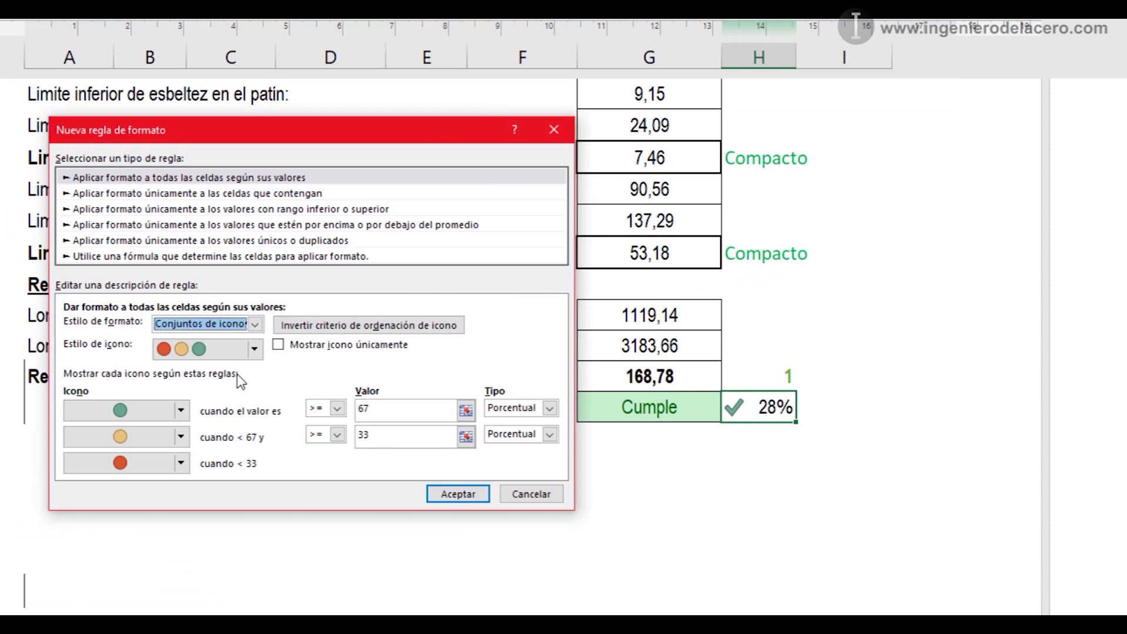
left_click(219, 352)
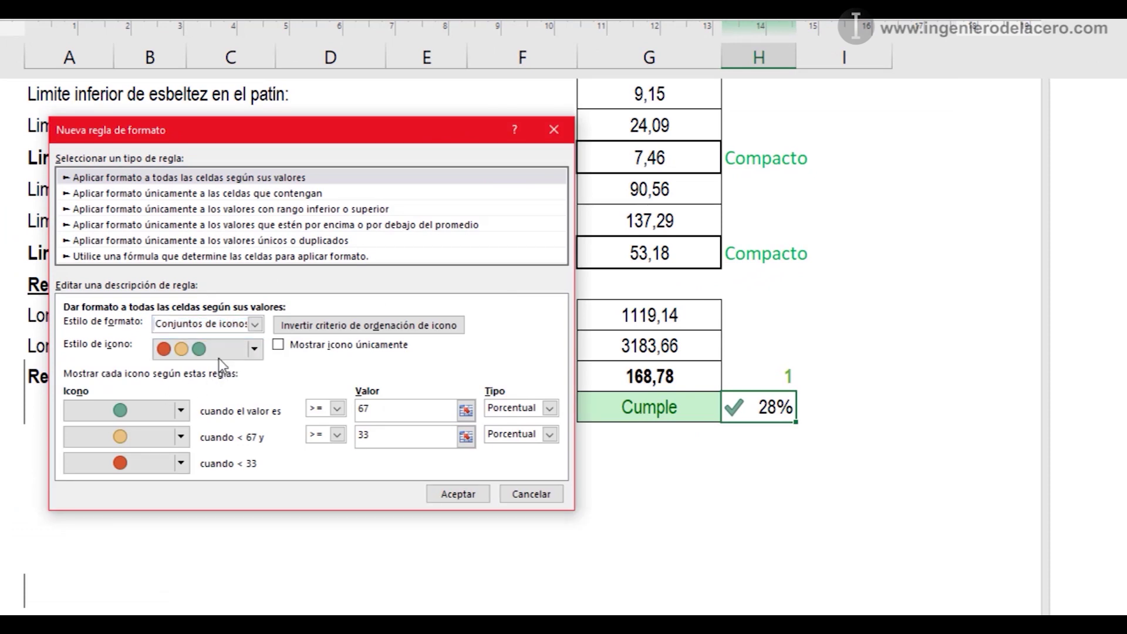
left_click(256, 350)
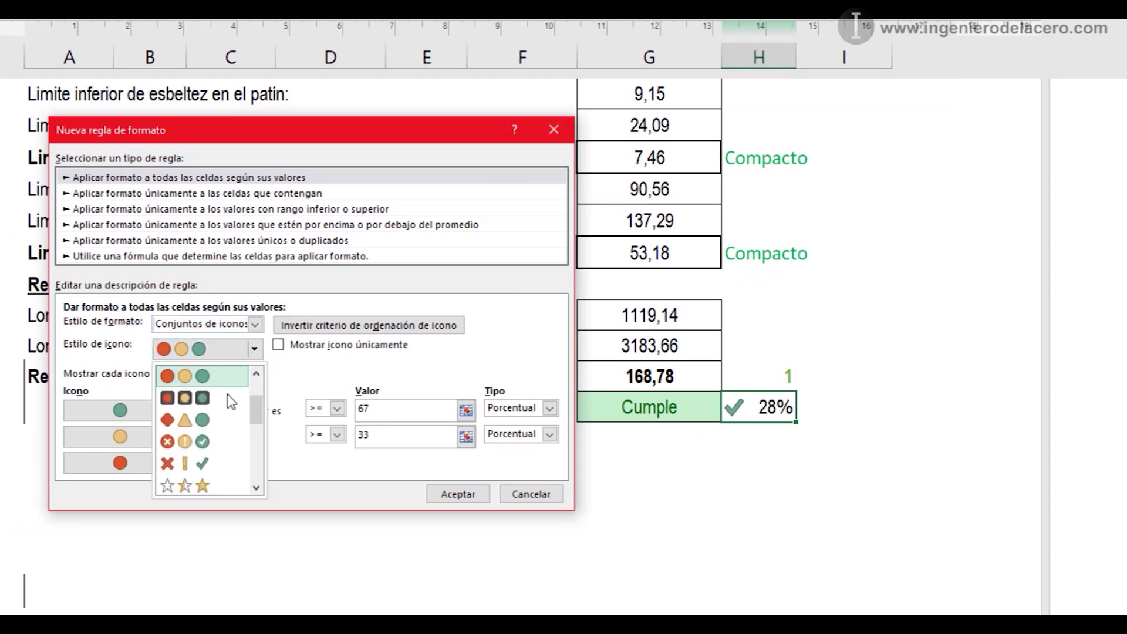
left_click(204, 463)
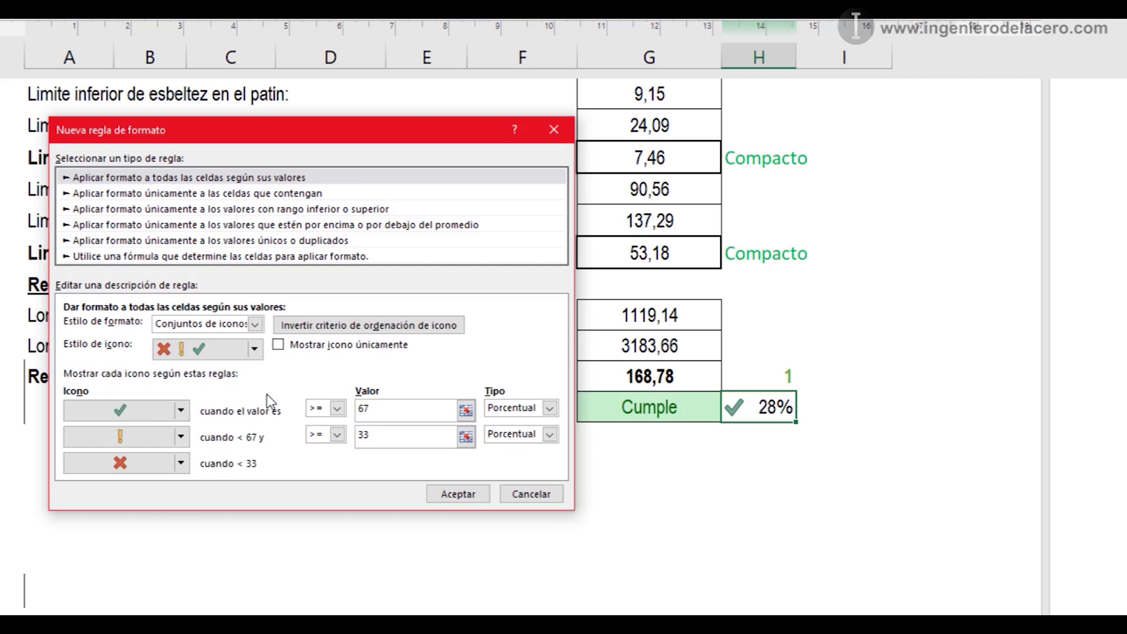
- Set both icon thresholds to the Number type with value 1, reverse the icon order, and apply the rule to H36
left_click(531, 409)
left_click(532, 424)
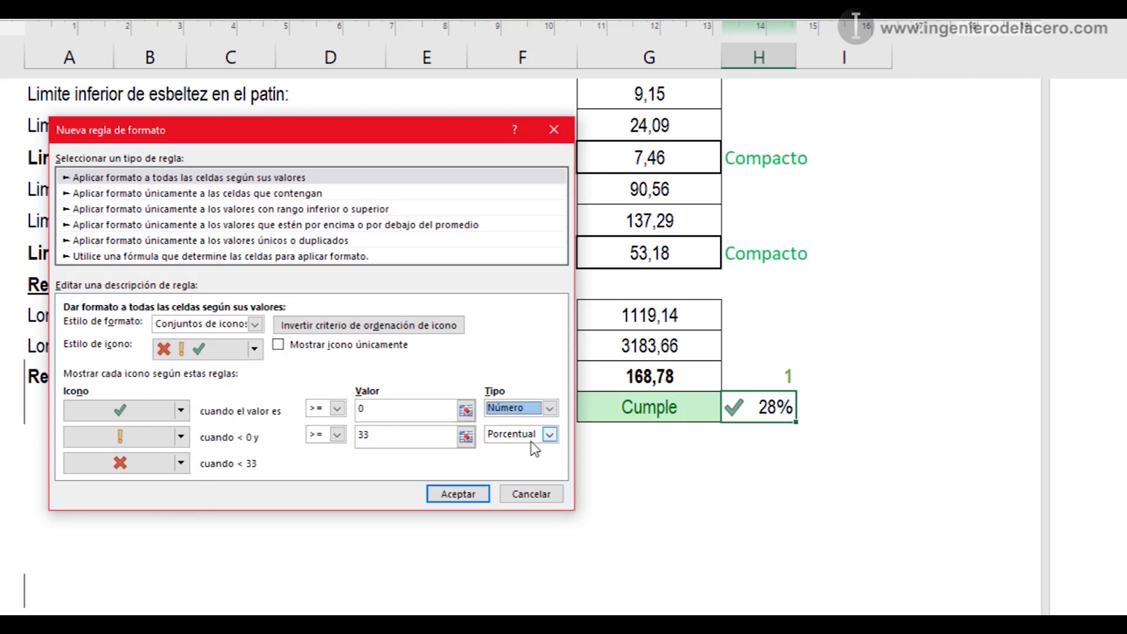
left_click(532, 436)
left_click(532, 450)
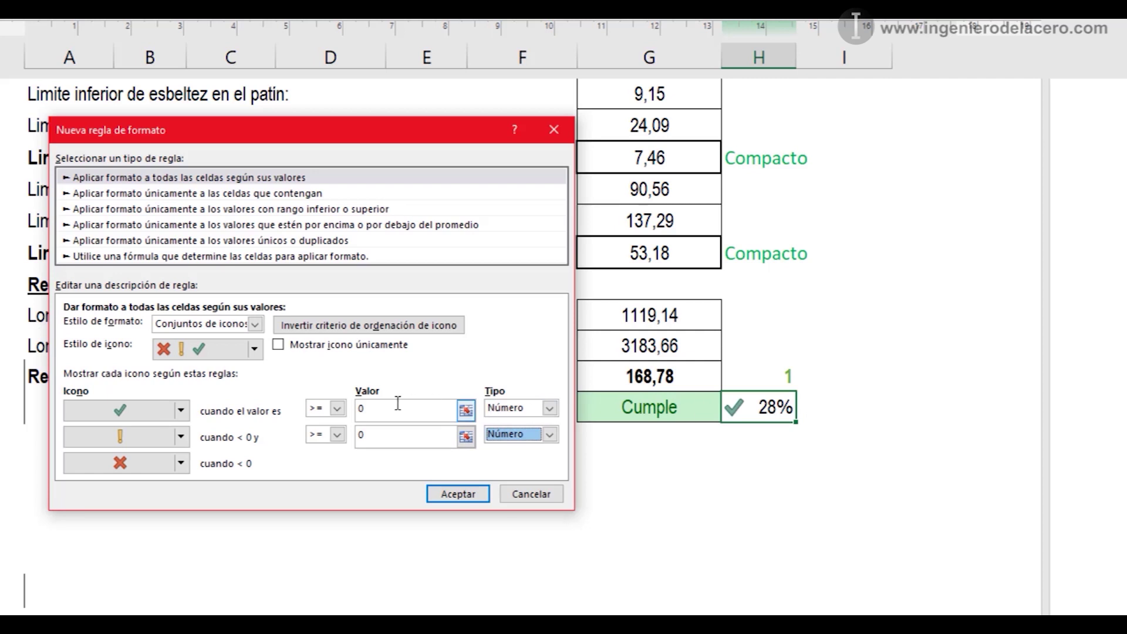
left_click(364, 326)
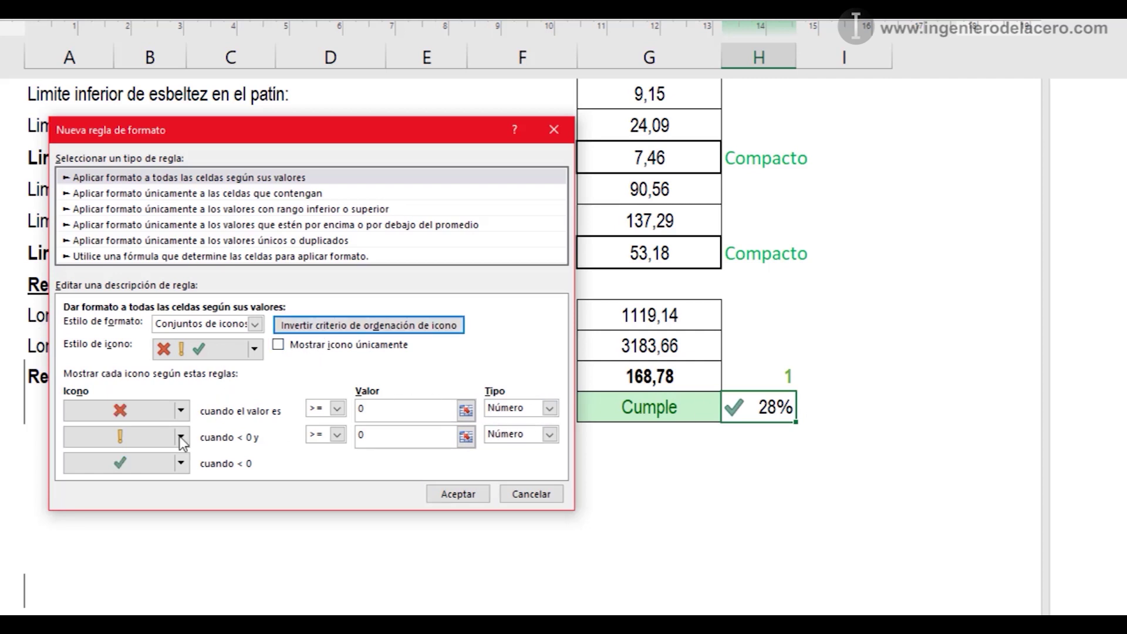
left_click(396, 413)
type("1")
left_click(405, 435)
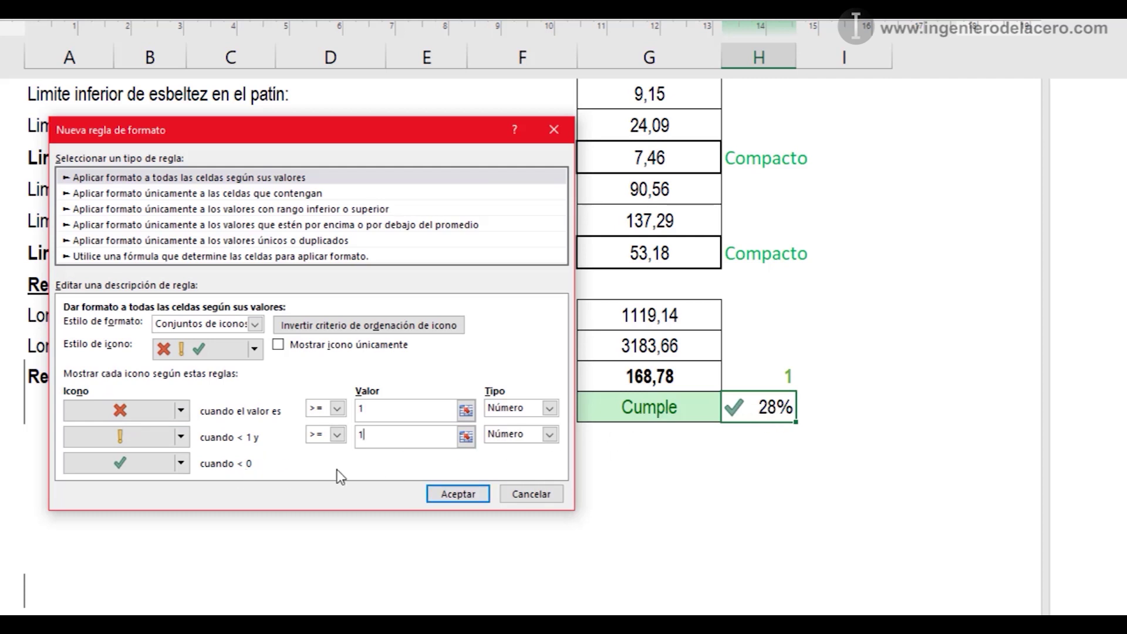
left_click(480, 496)
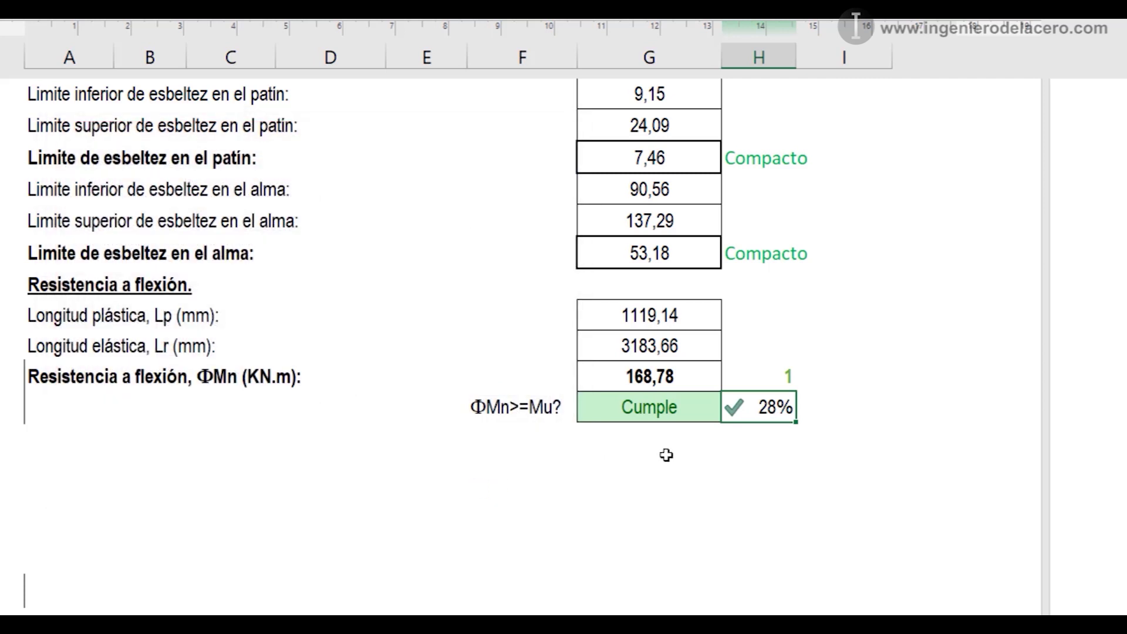
- Test the H36 ratio icon by overwriting the resistance in G35 with 30, and undo that change
left_click(760, 435)
left_click(765, 407)
double_click(692, 379)
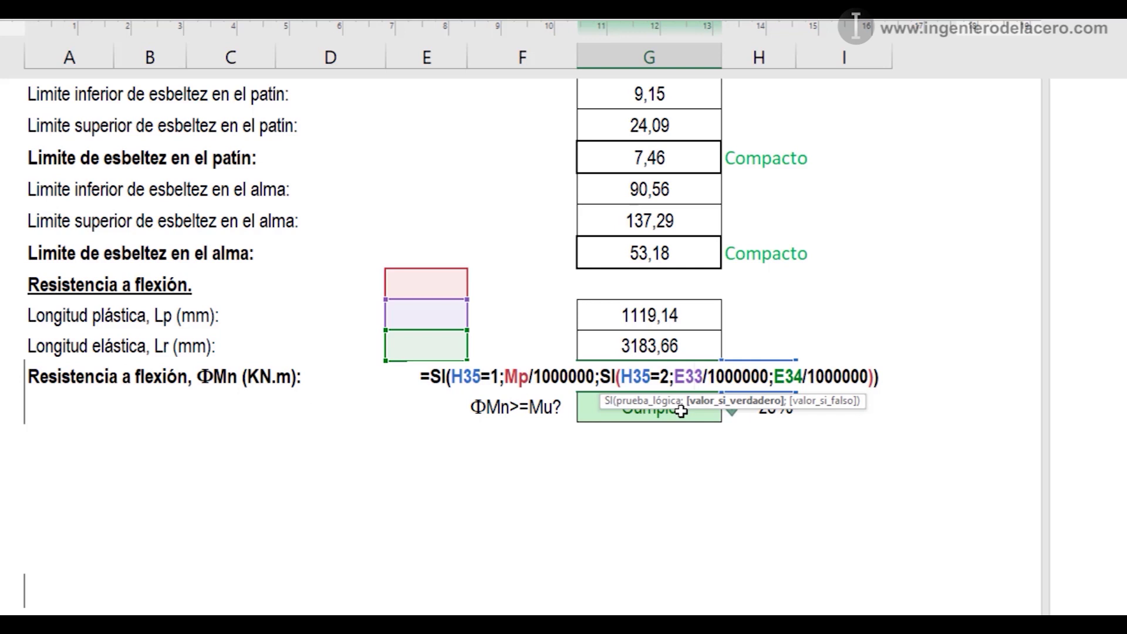
key("Escape")
double_click(655, 370)
key("Escape")
type("30")
key("Return")
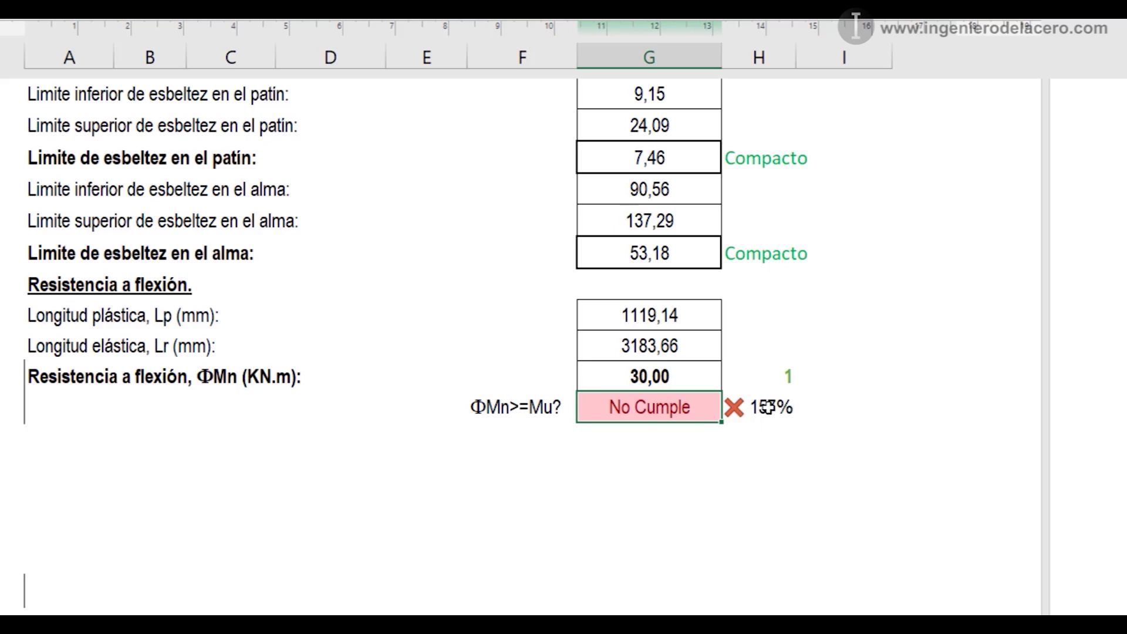
left_click(688, 374)
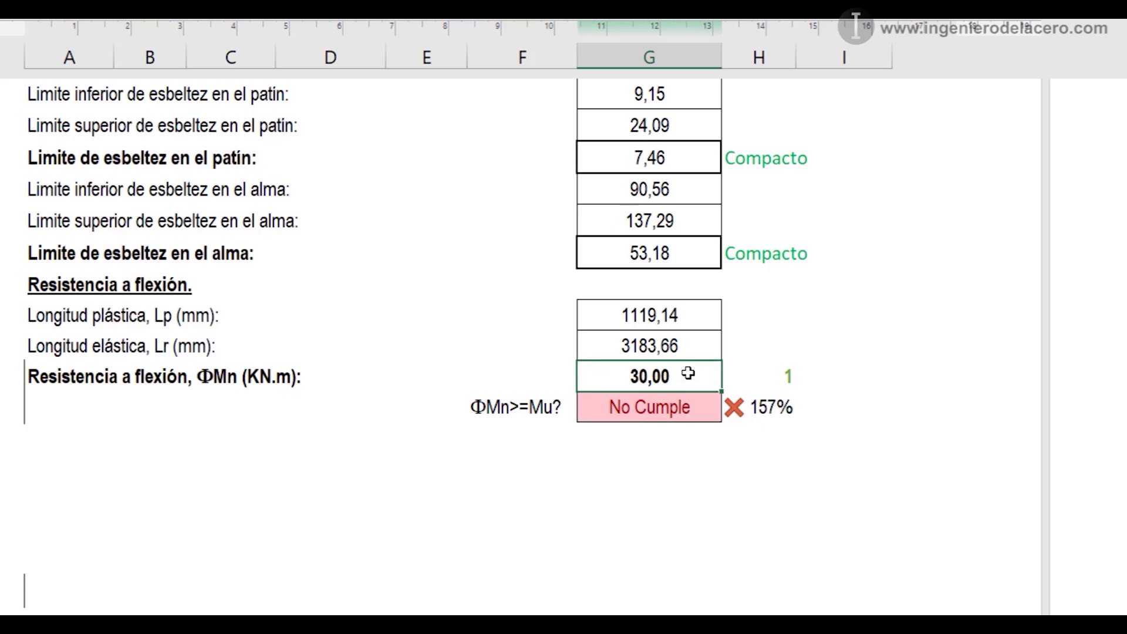
key("ctrl+z")
left_click(660, 465)
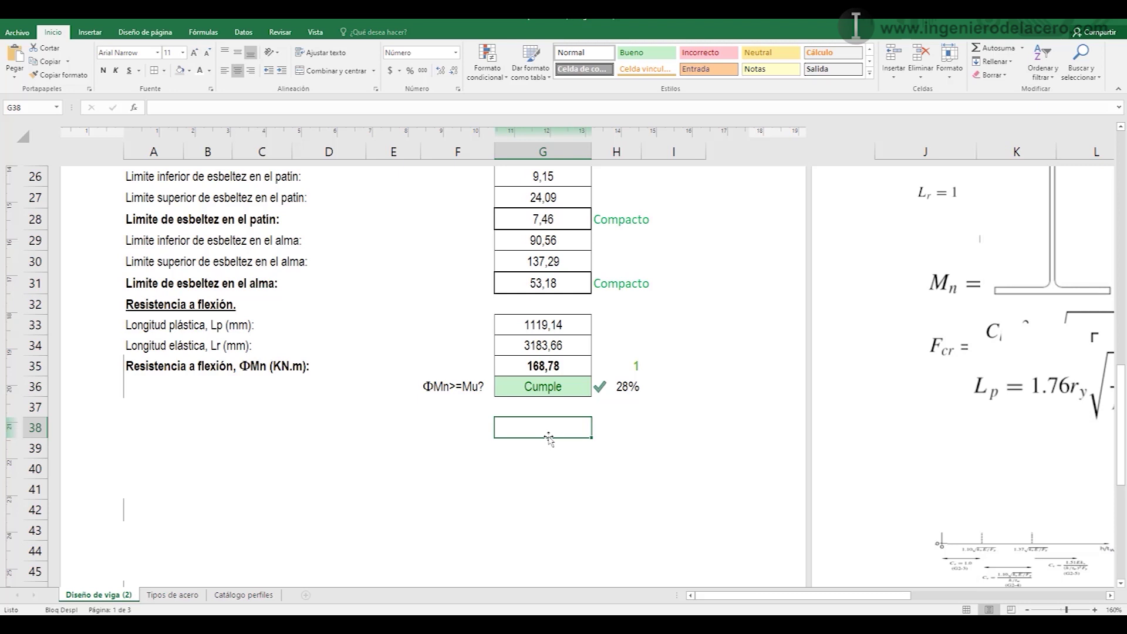
- Enter the section heading "Resistencia a cortante:" in A37
left_click(158, 407)
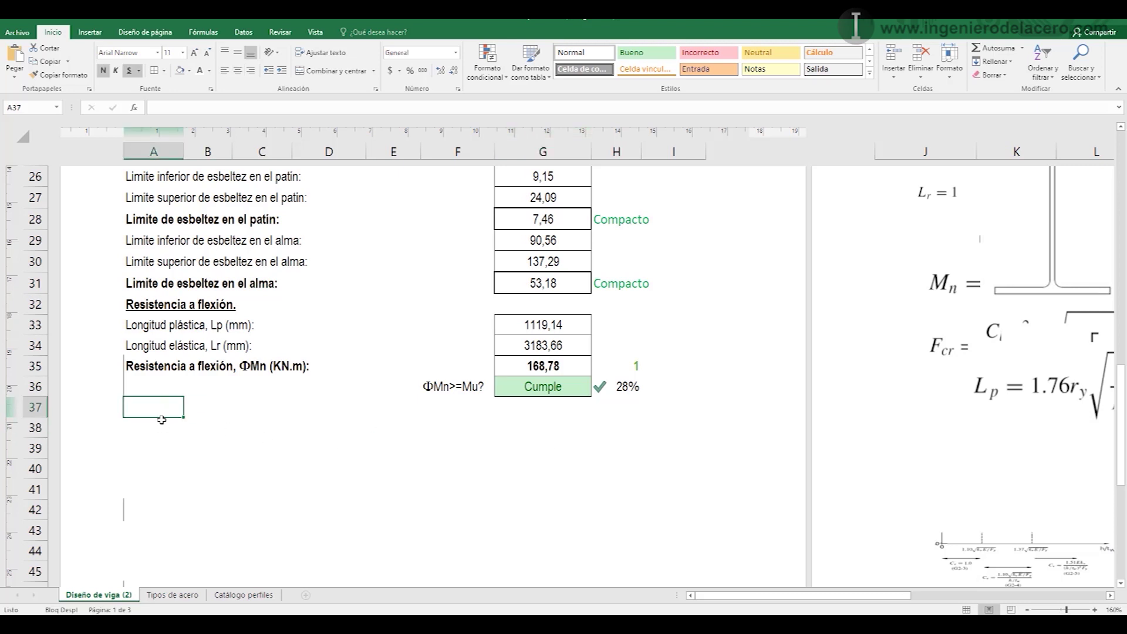
type("Reisis")
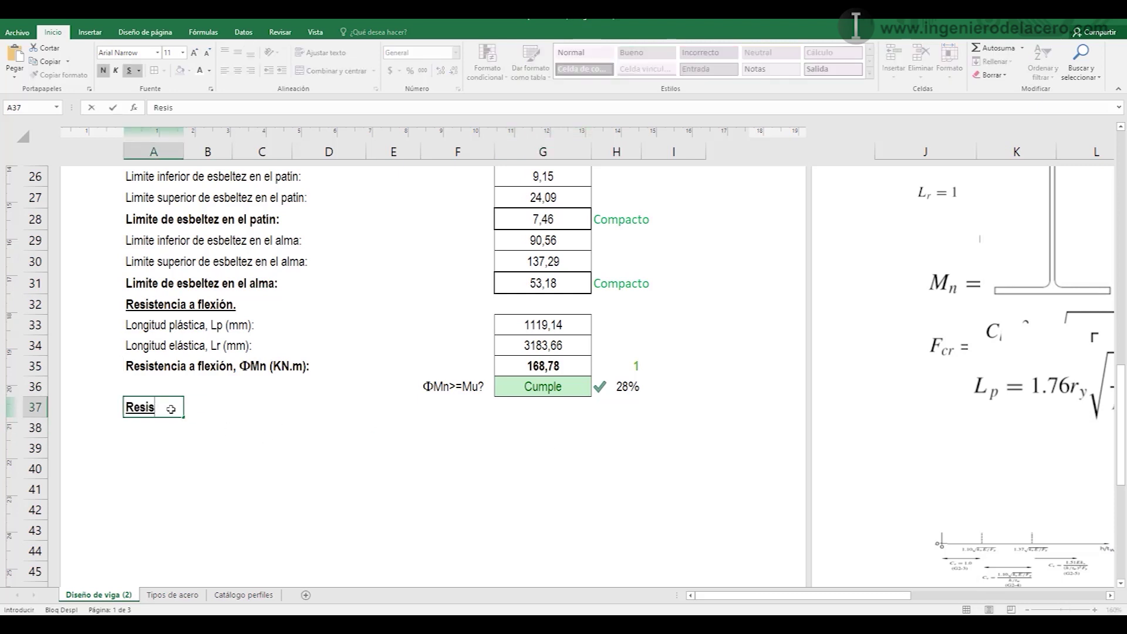
type("tencia a cortante")
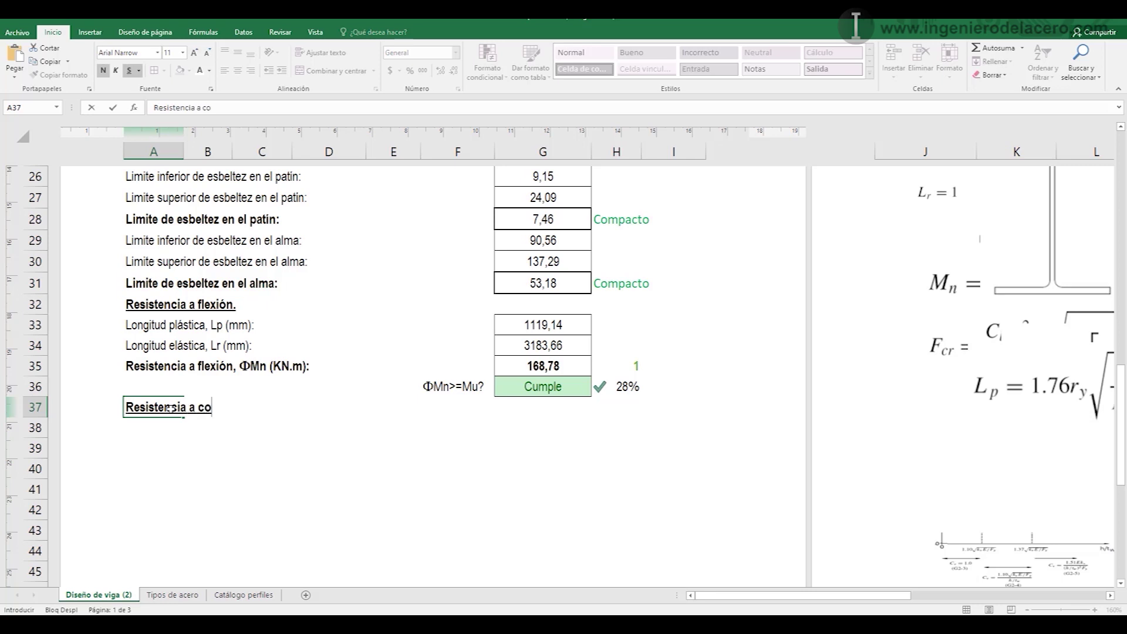
type(":")
key("Return")
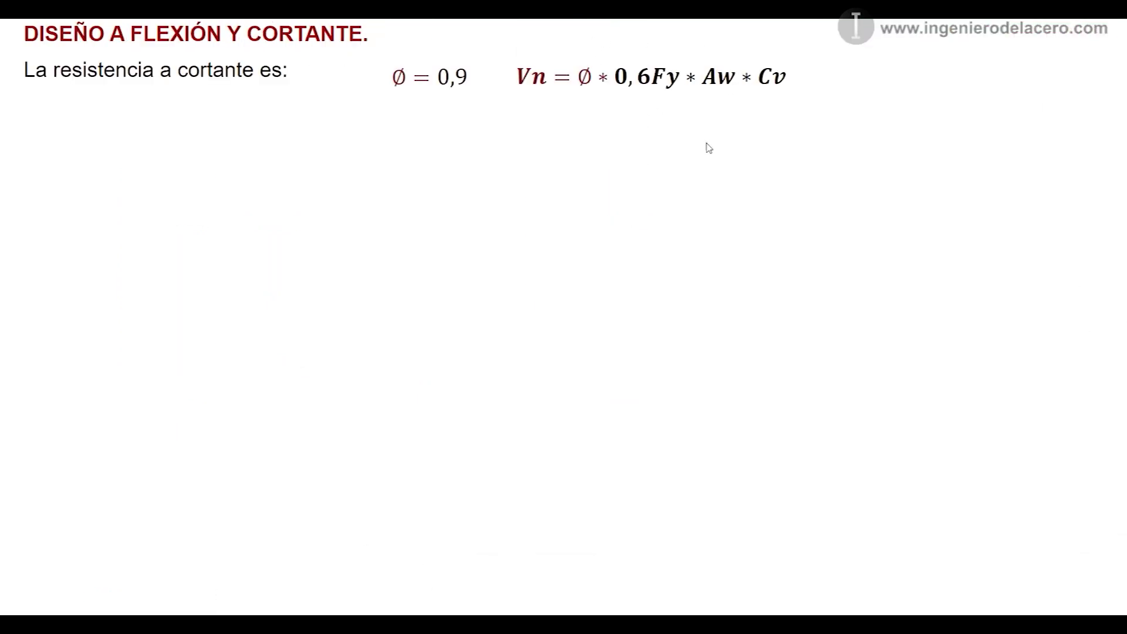
left_click(652, 153)
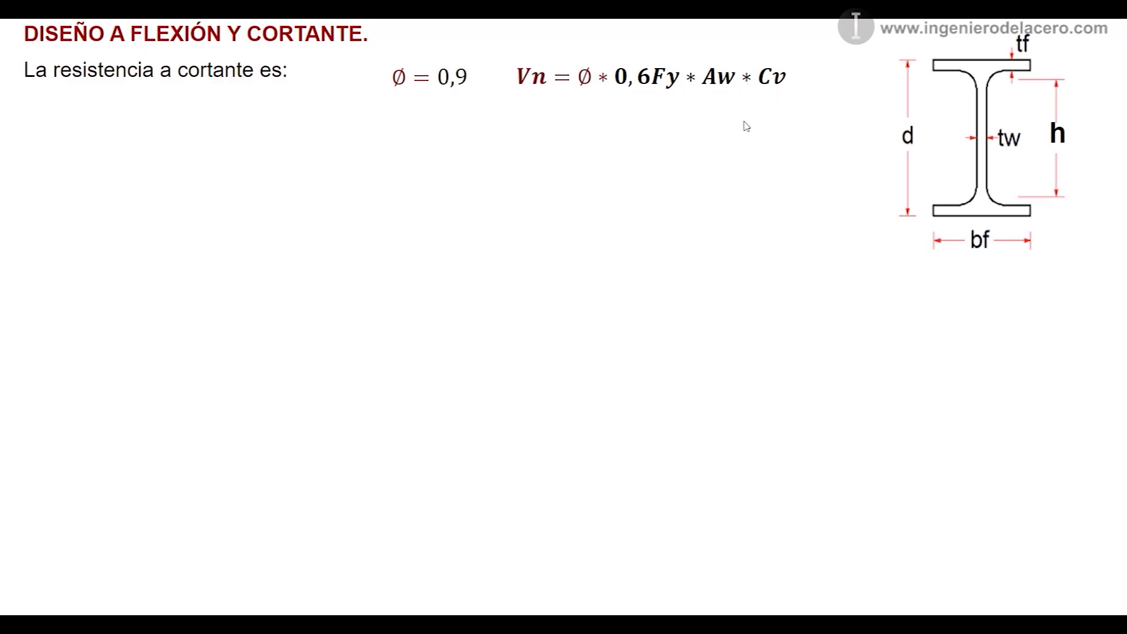
left_click(724, 210)
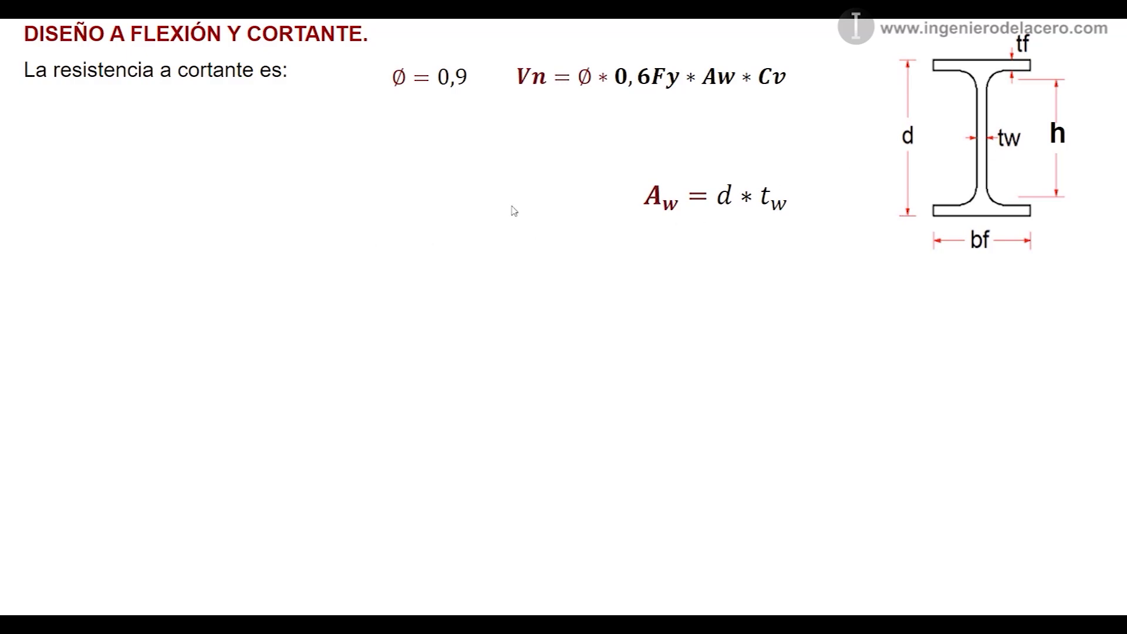
key("Right")
key("Right")
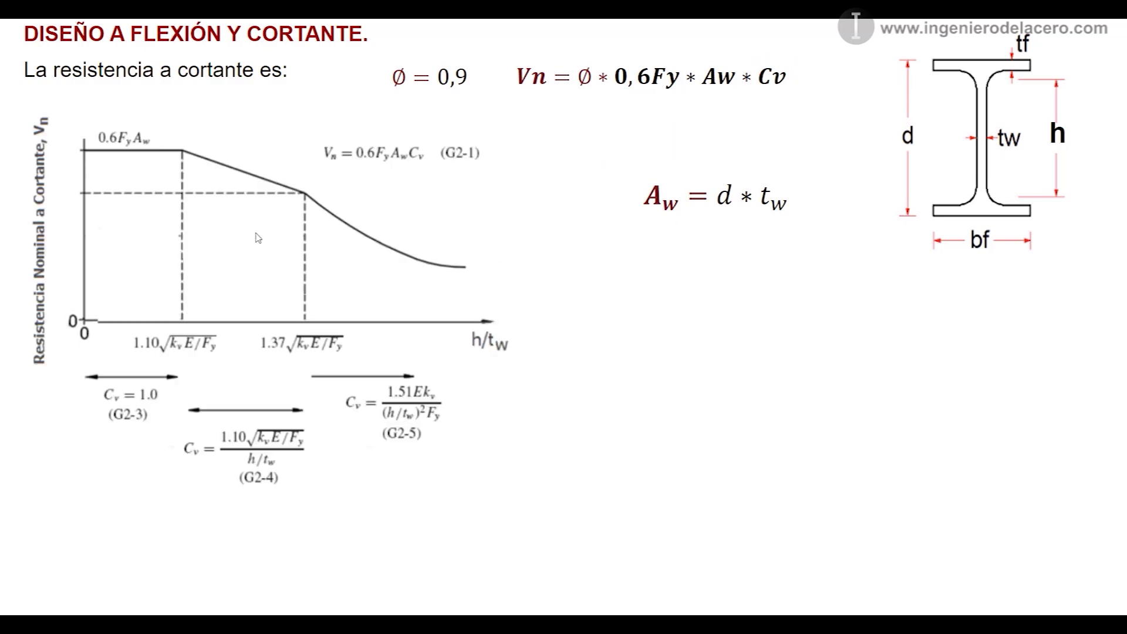
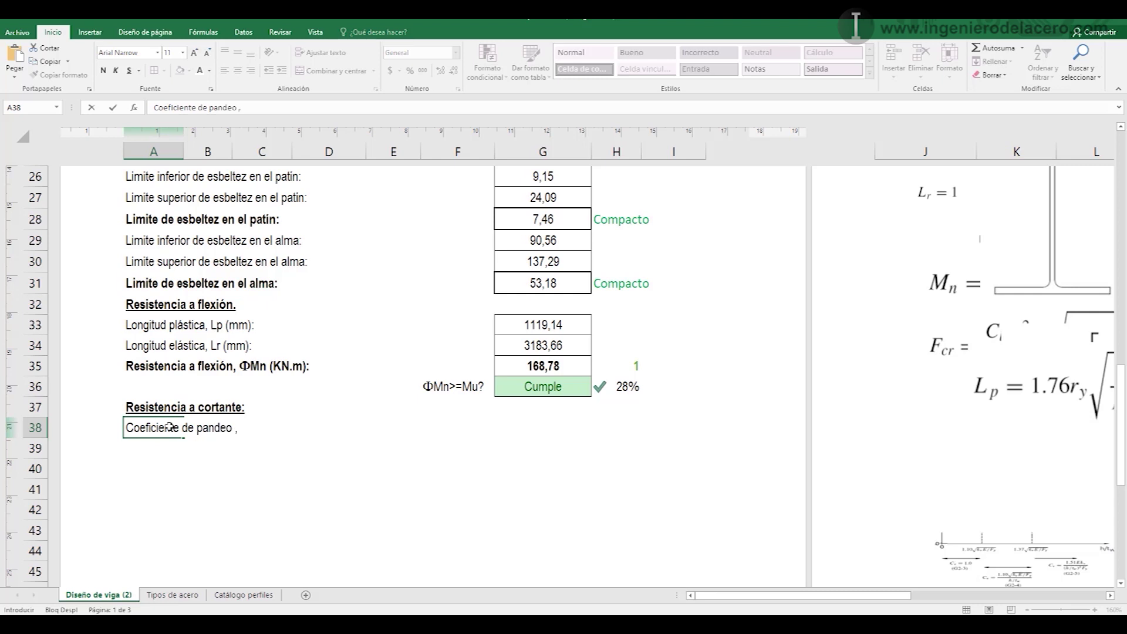
- Complete the buckling coefficient label in A38 as "Coeficiente de pandeo, Kv:"
left_click(304, 430)
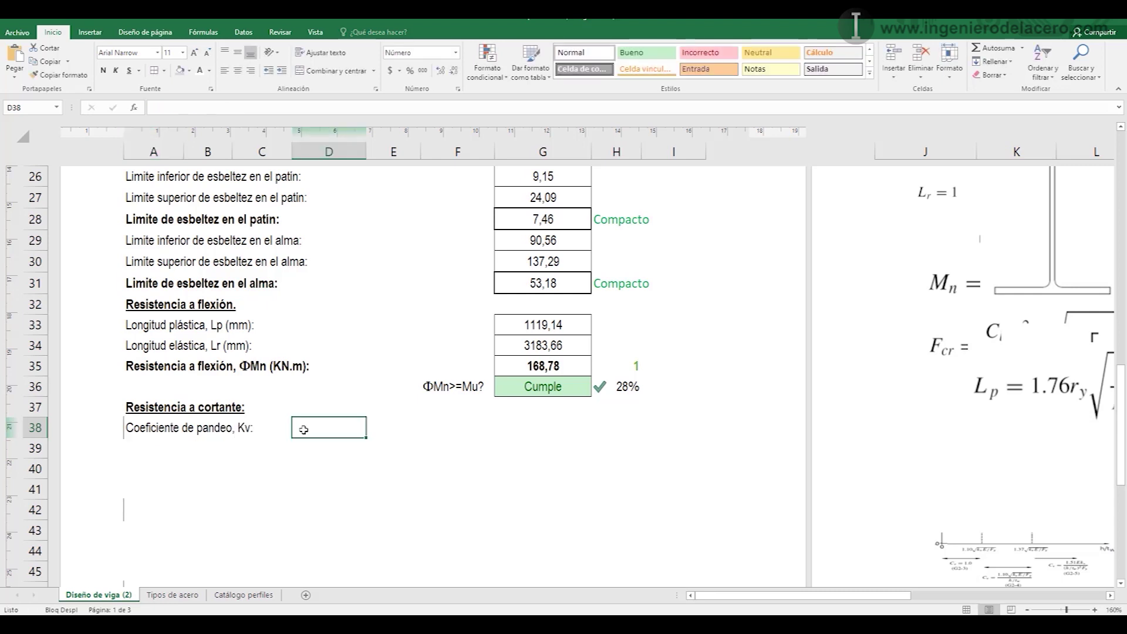
type("=")
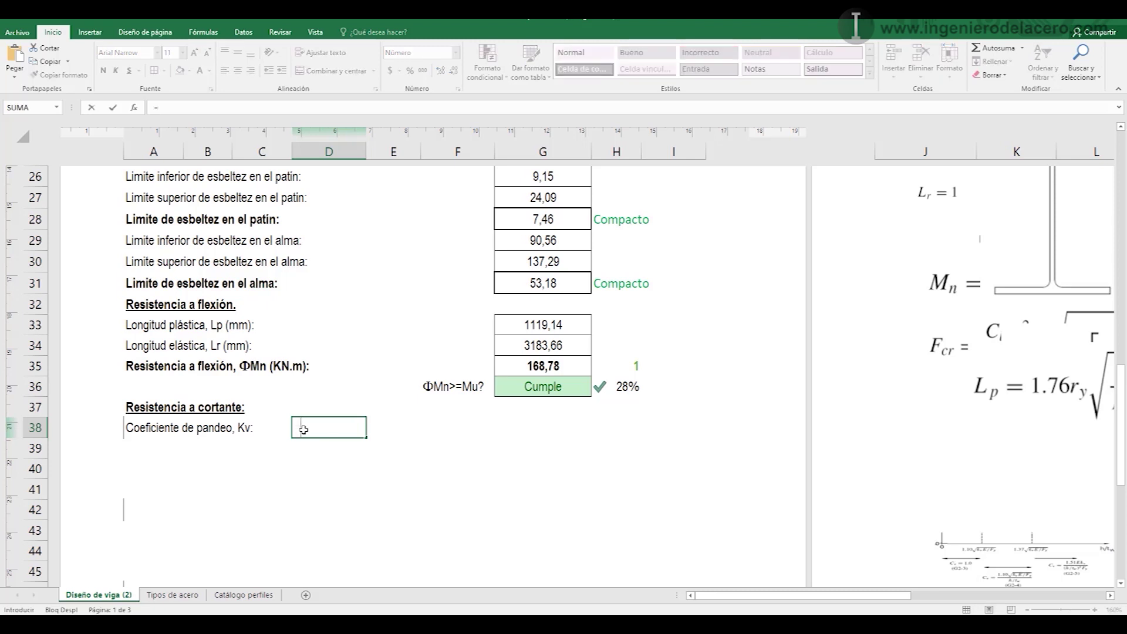
key("Escape")
left_click_drag(312, 431, 408, 484)
- Enter the unstiffened Kv formula =SI(h/tw<260;5;"Poner atiezadores") in D38
left_click(319, 427)
type("=si")
key("Tab")
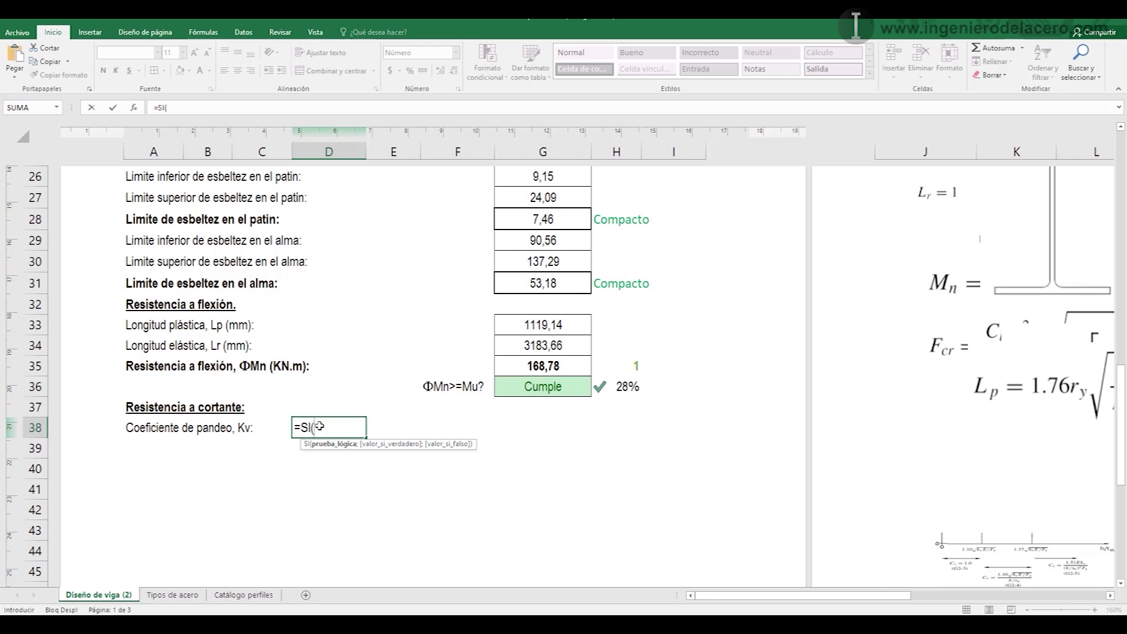
type("h/t")
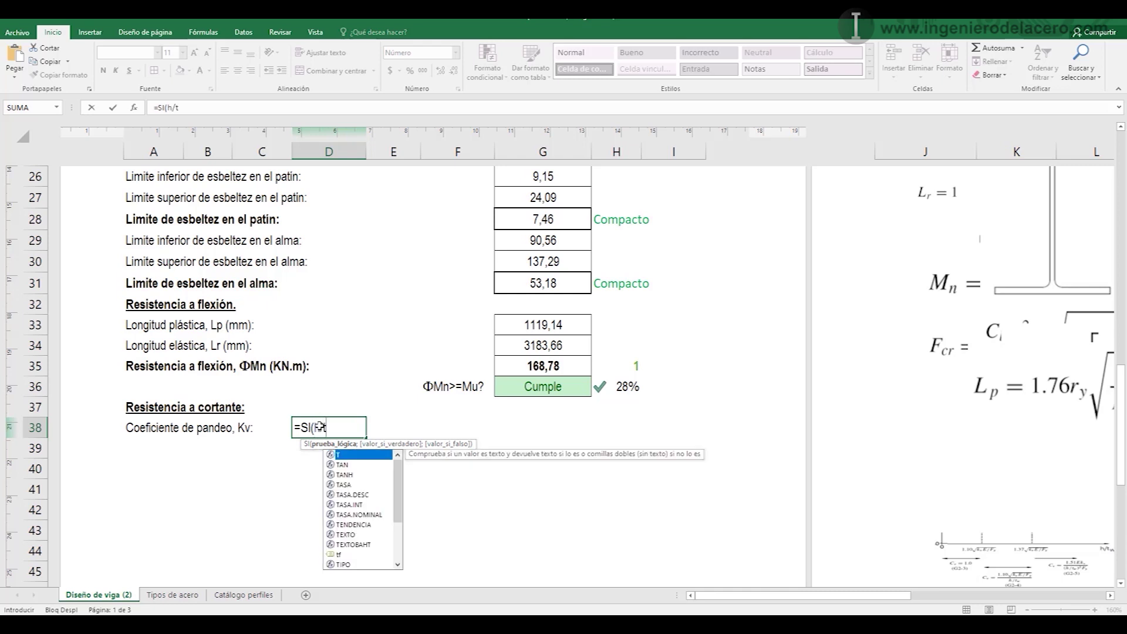
type("w<")
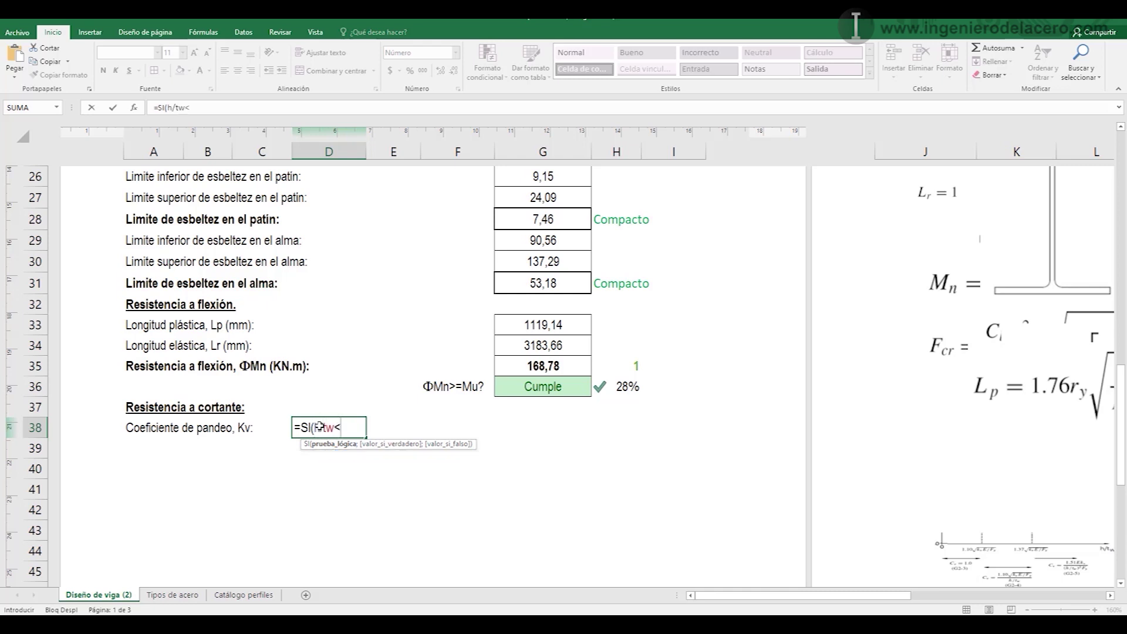
type("260;")
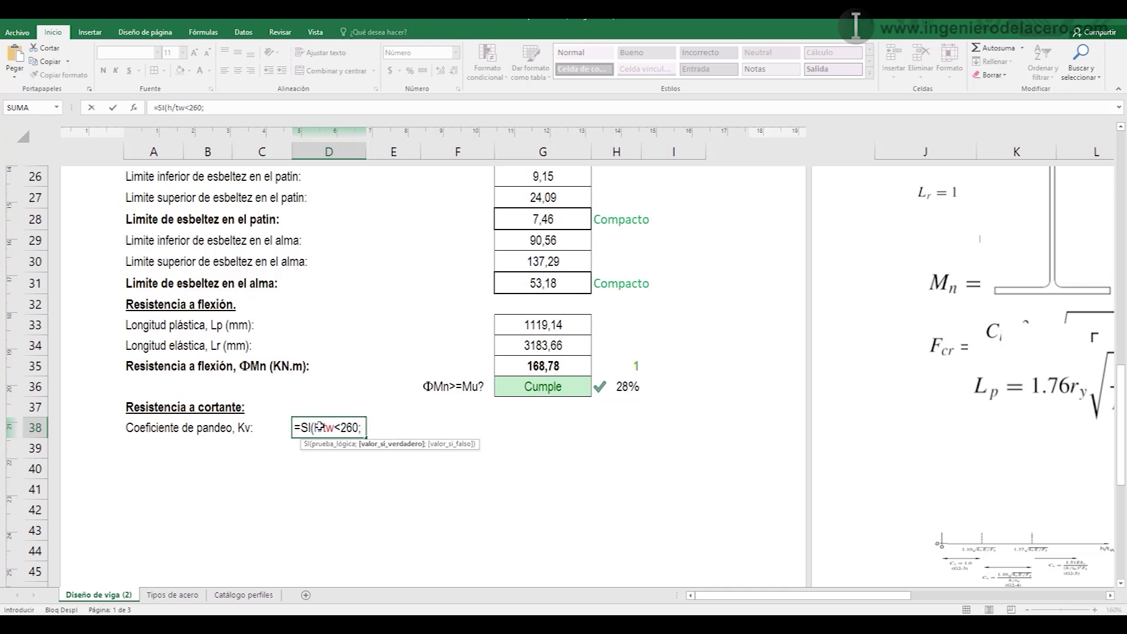
type("5;\"")
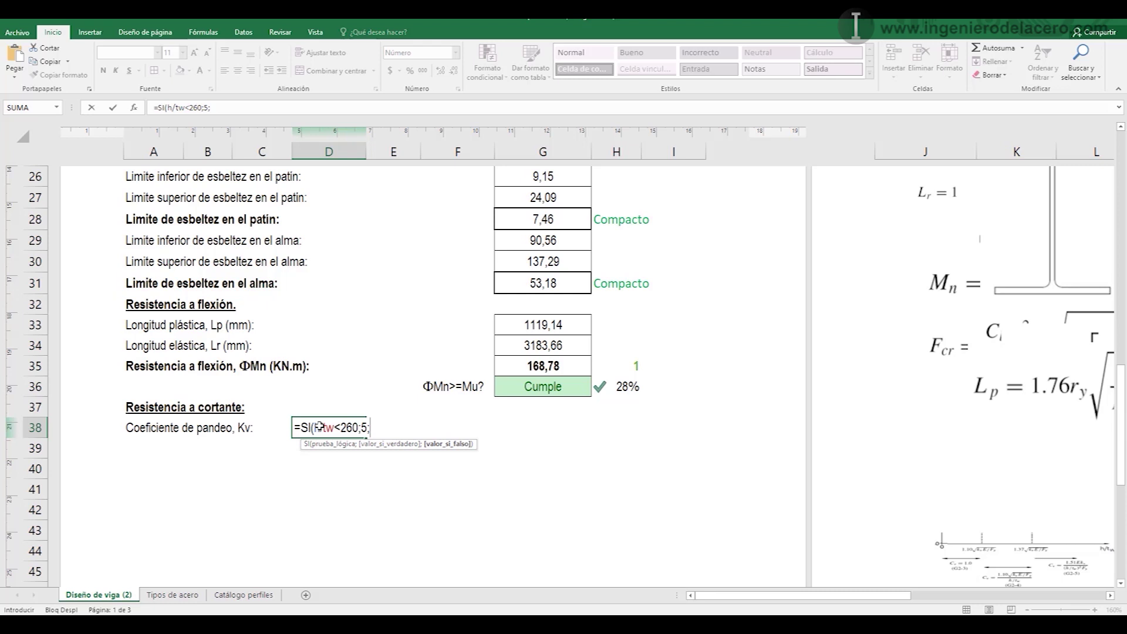
type("Poner atiezadores\")")
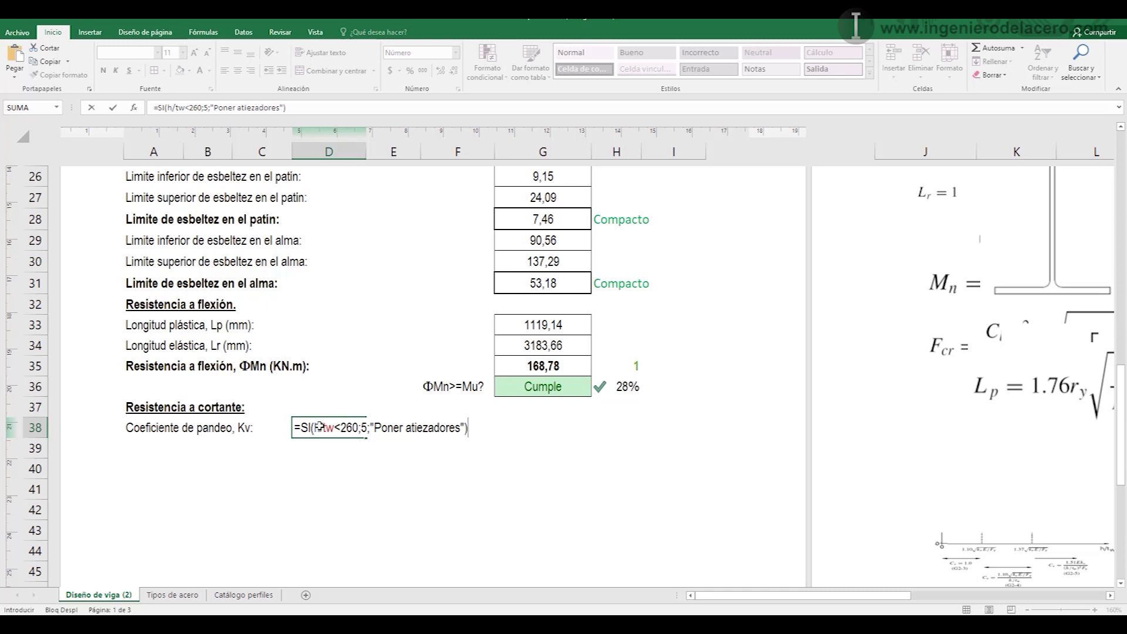
key("ctrl+Return")
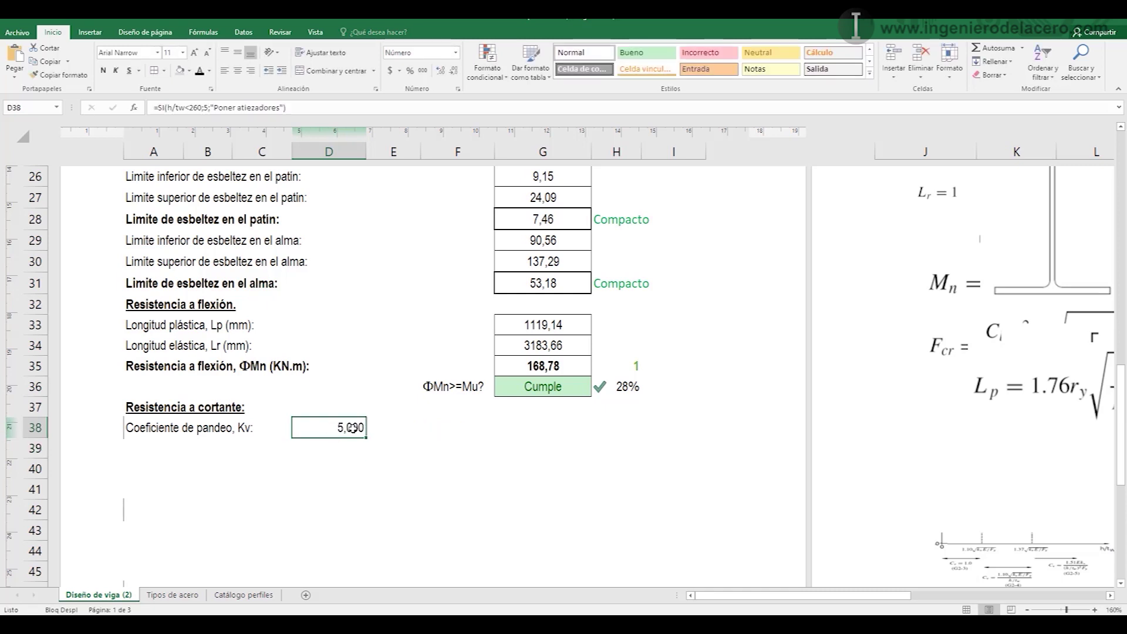
- Reduce the Kv value in D38 to one decimal place
left_click(455, 72)
left_click(455, 71)
left_click(495, 455)
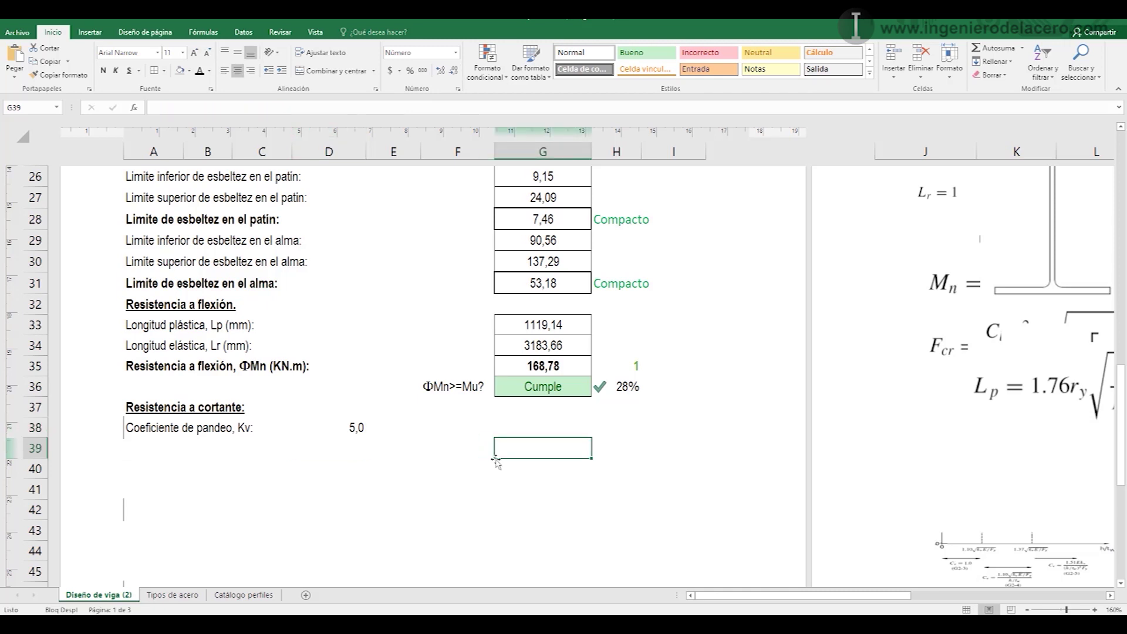
left_click(338, 426)
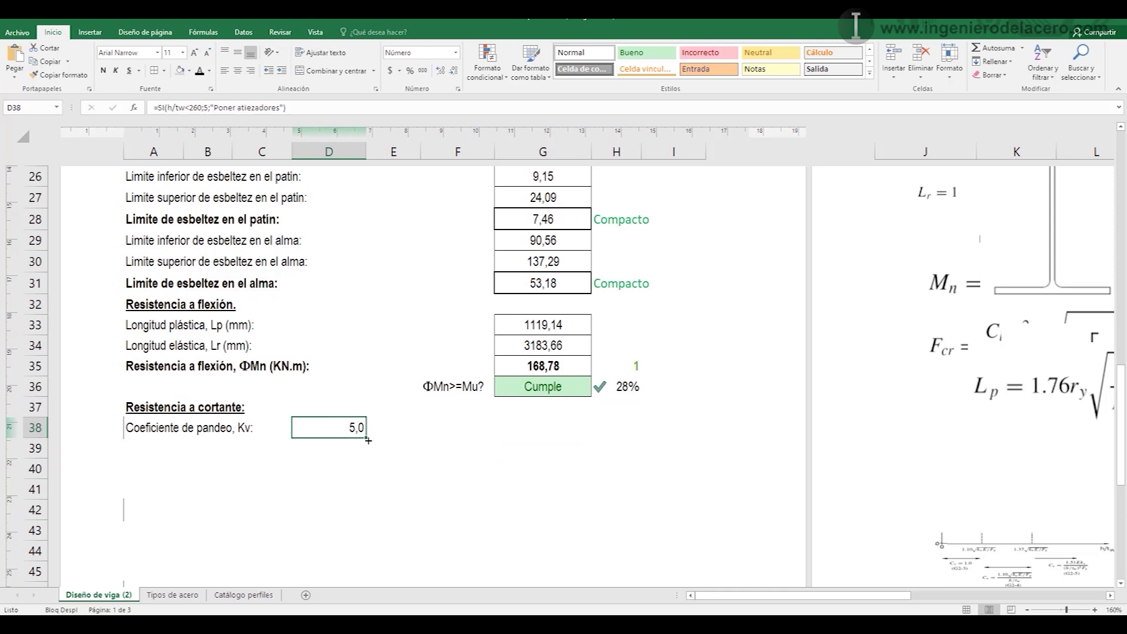
- Begin an SI formula in D39 with an O test whose first condition starts with a/h>
left_click(337, 451)
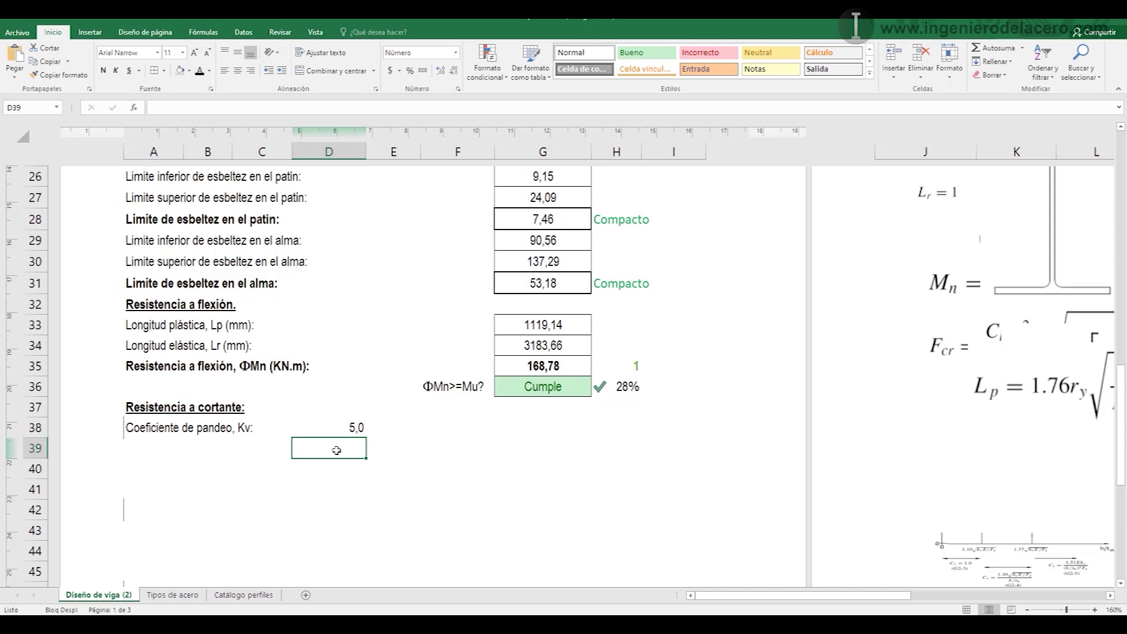
type("=SI(")
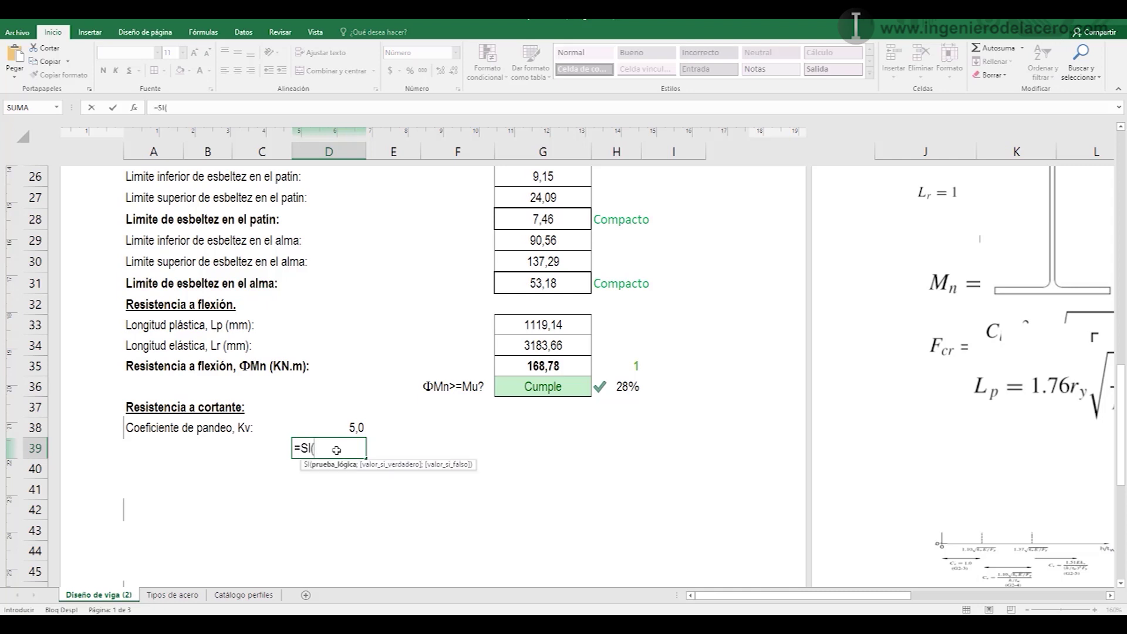
type("o")
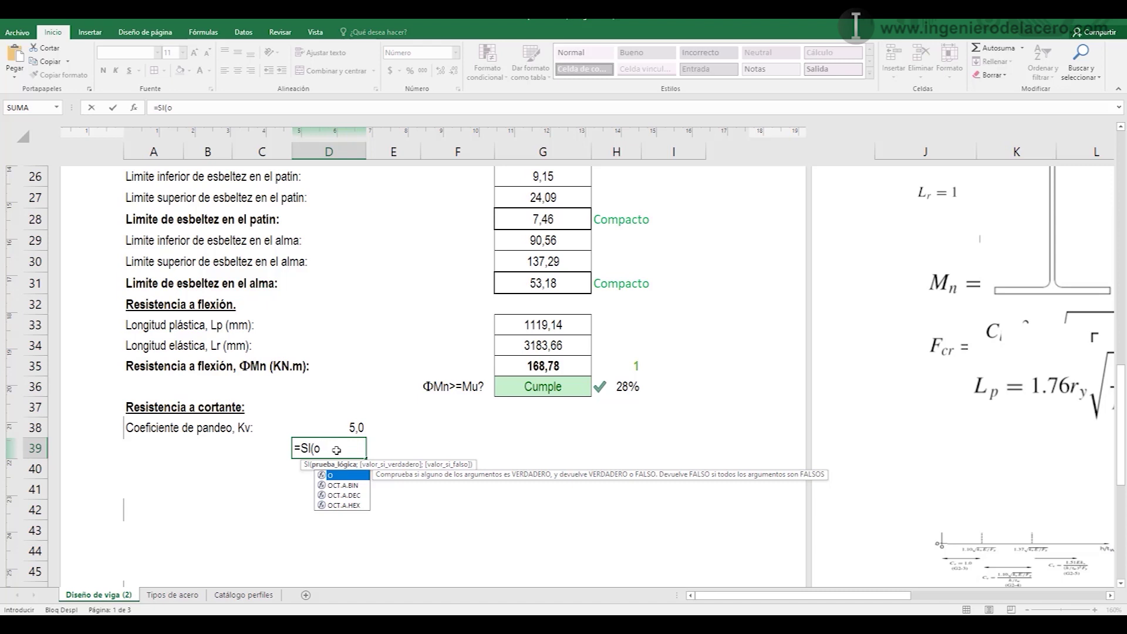
key("Tab")
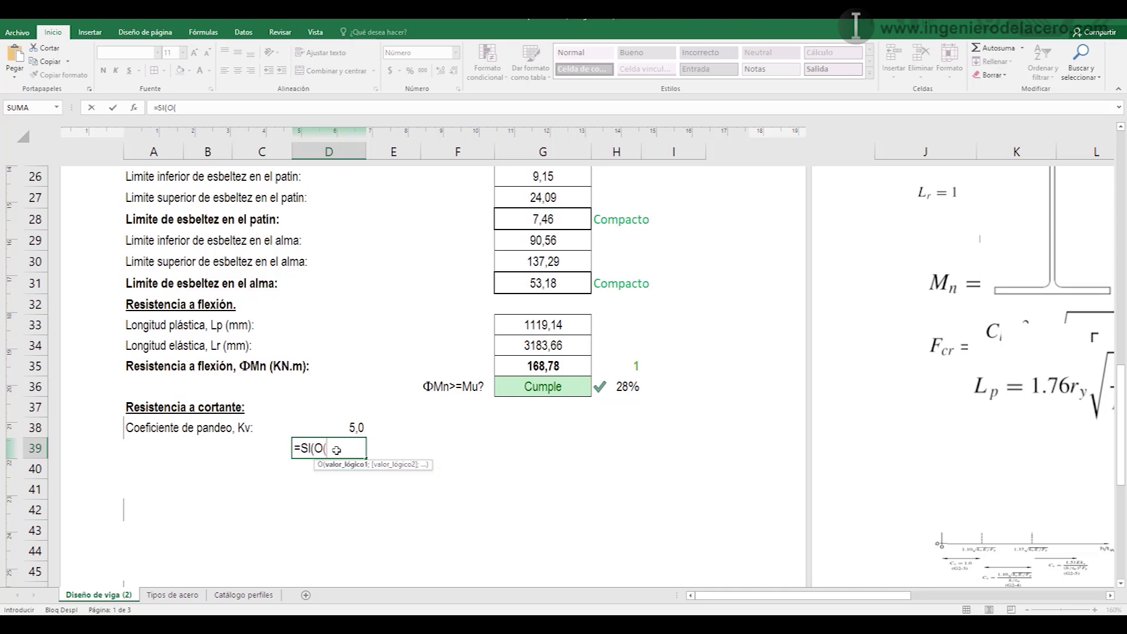
type("a")
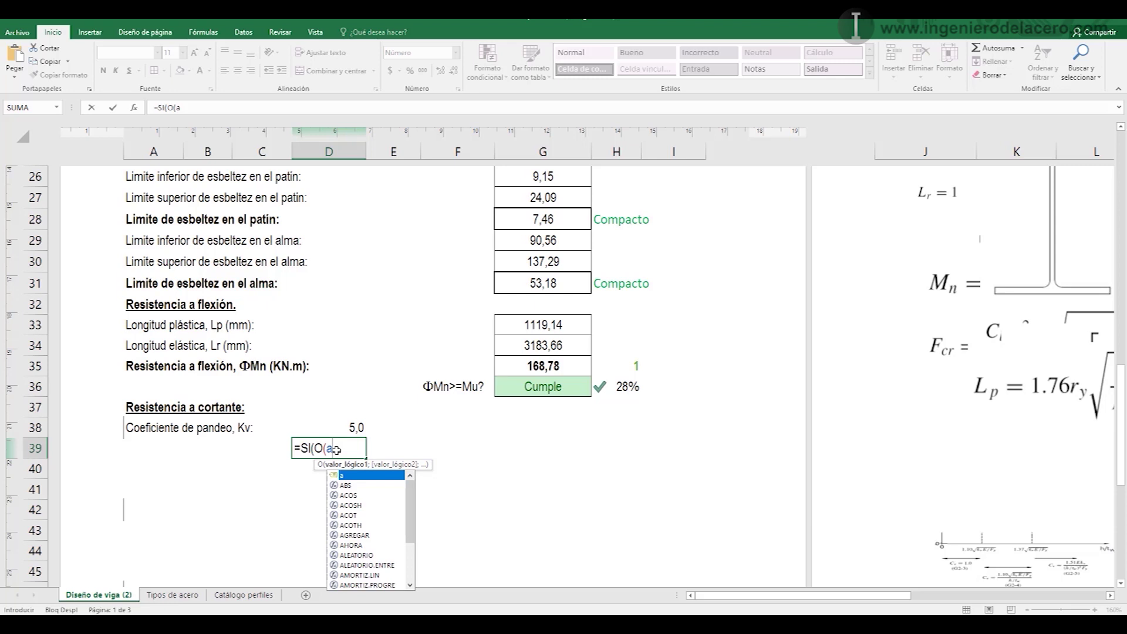
type("/")
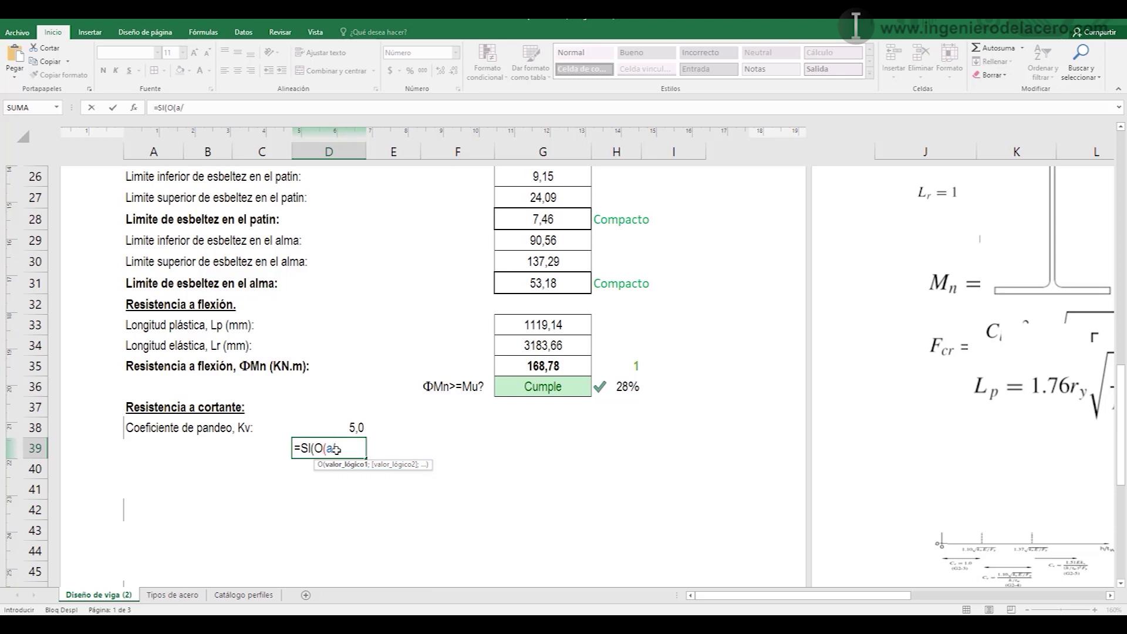
type("h")
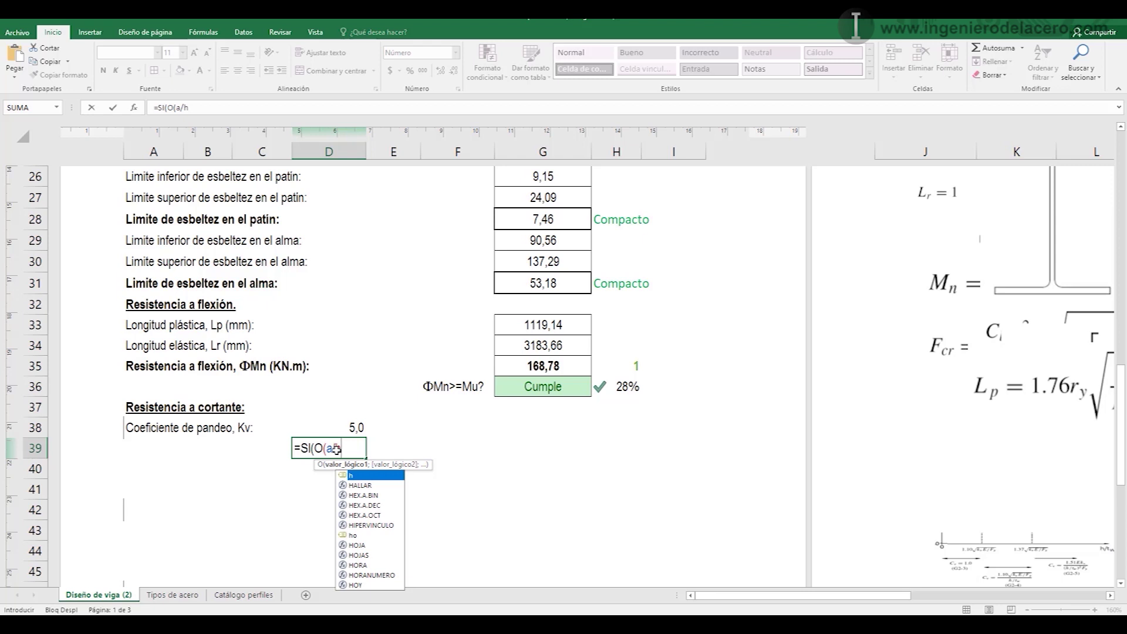
type(">")
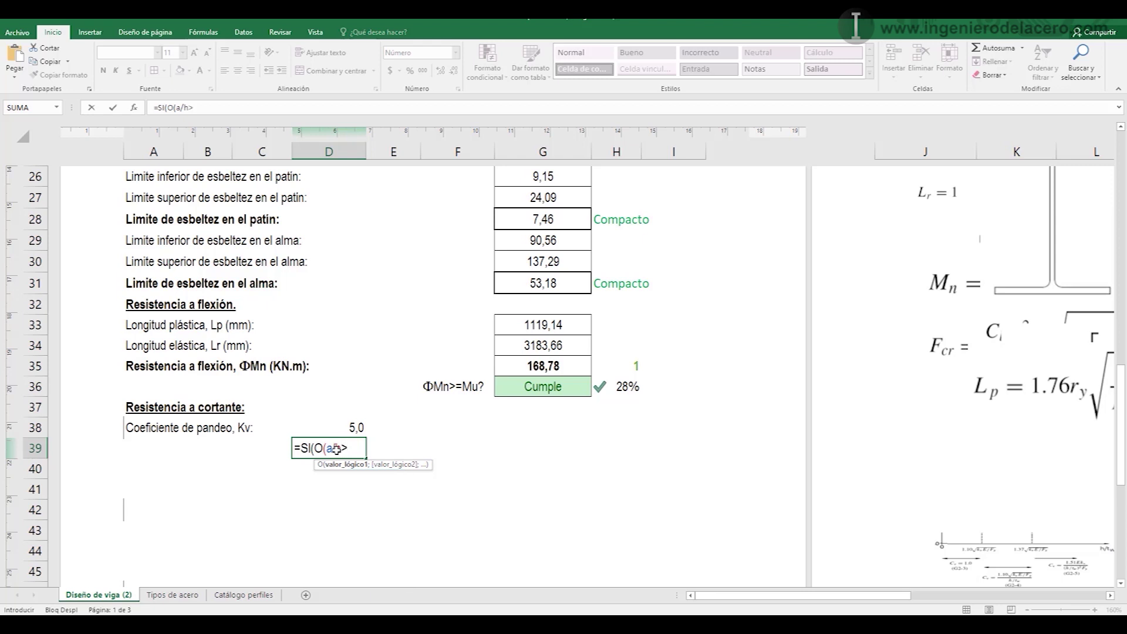
- Complete the limit of the first O condition in D39 as ((260)/(h/tw))^2
type("()^2")
left_click(351, 448)
type("()")
type("/()")
type("260")
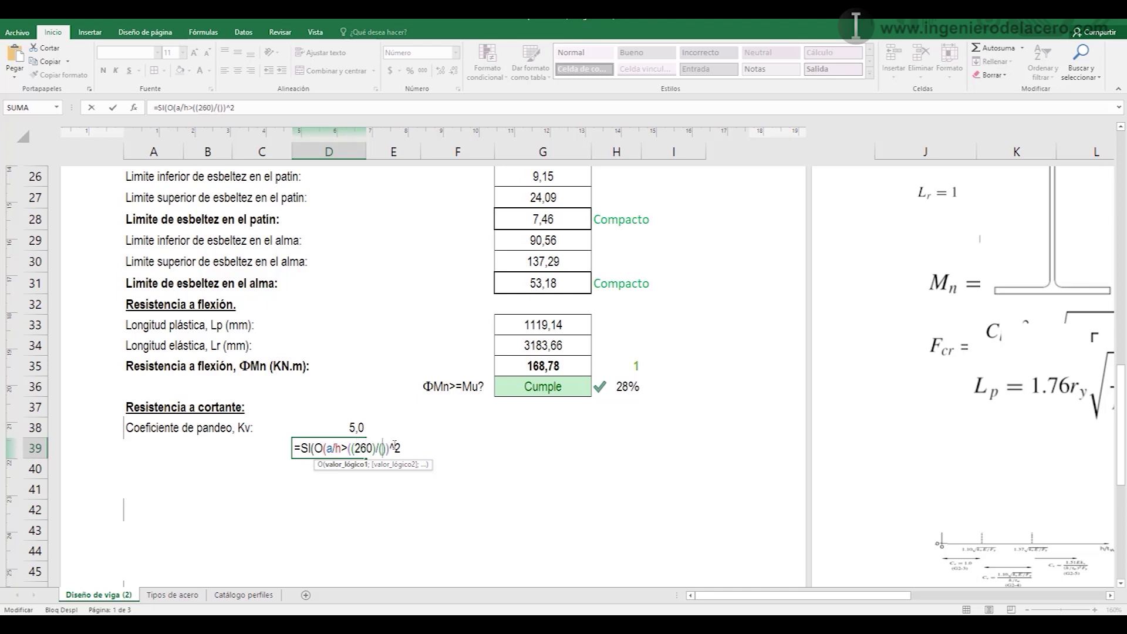
type("h/tw")
key("Right")
type(";")
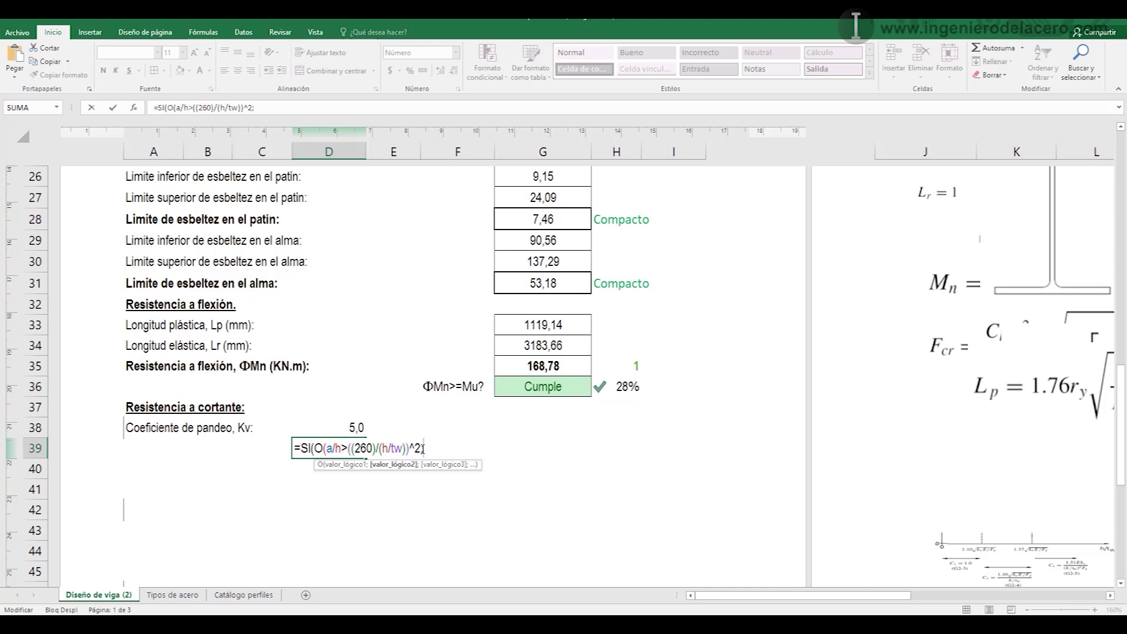
- Add a/h>3 as the second O condition in D39 and 5 as the value if true
type("a/h>")
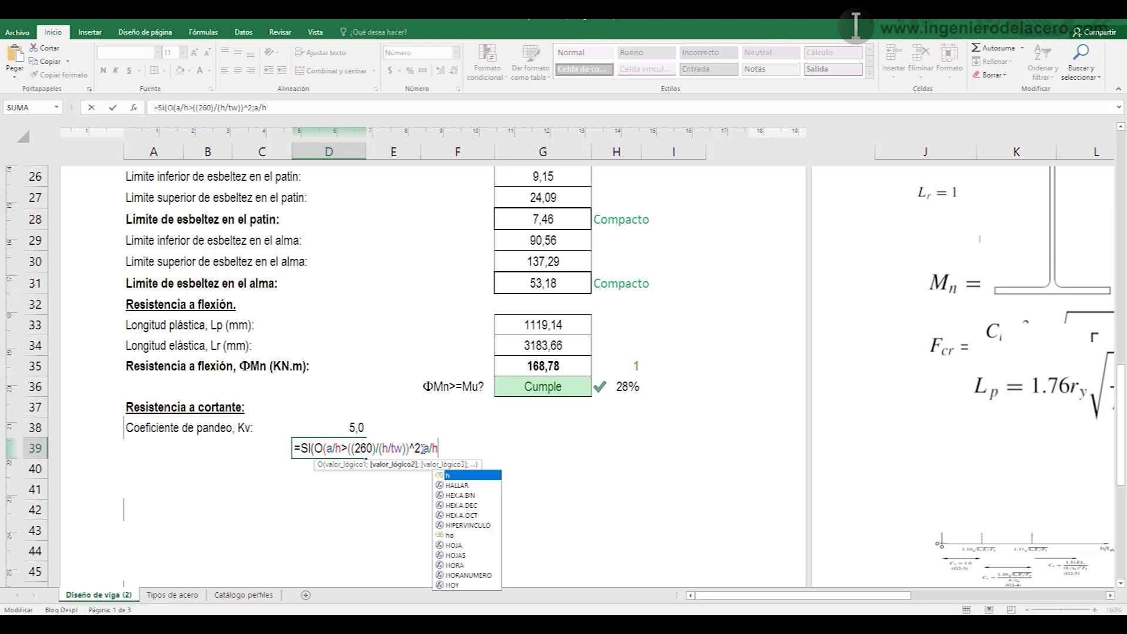
type("3)")
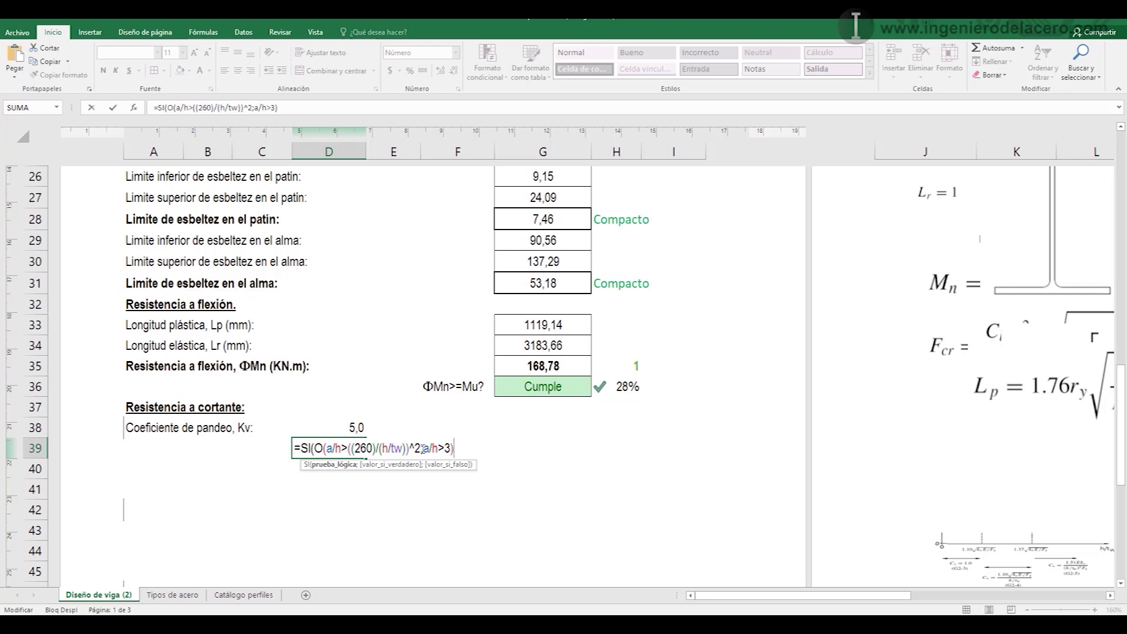
type(";")
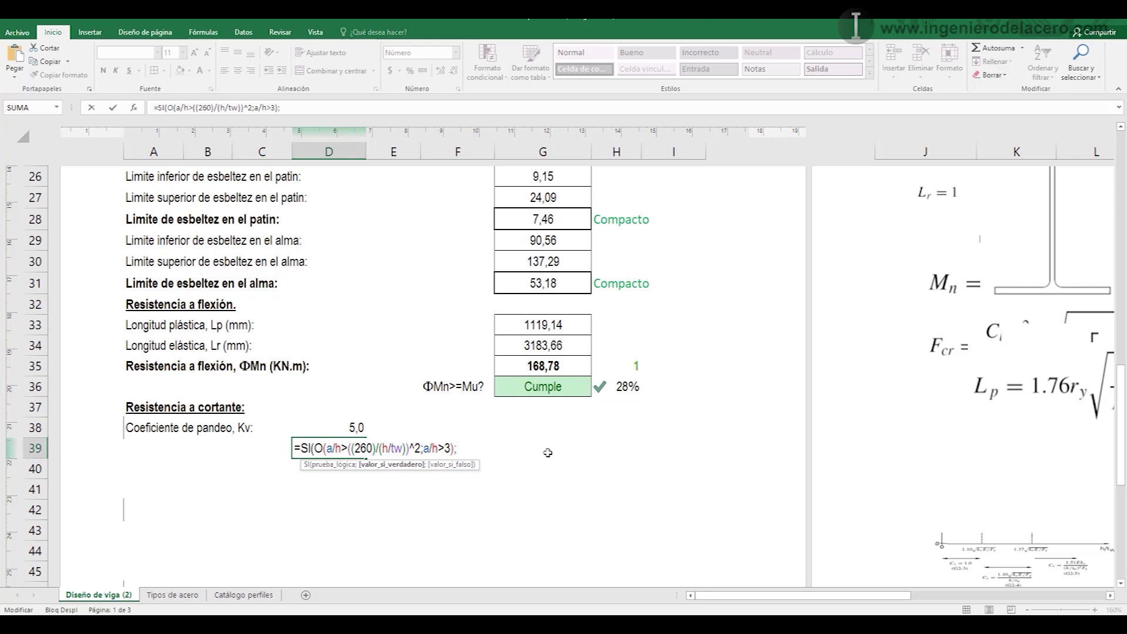
type("5;")
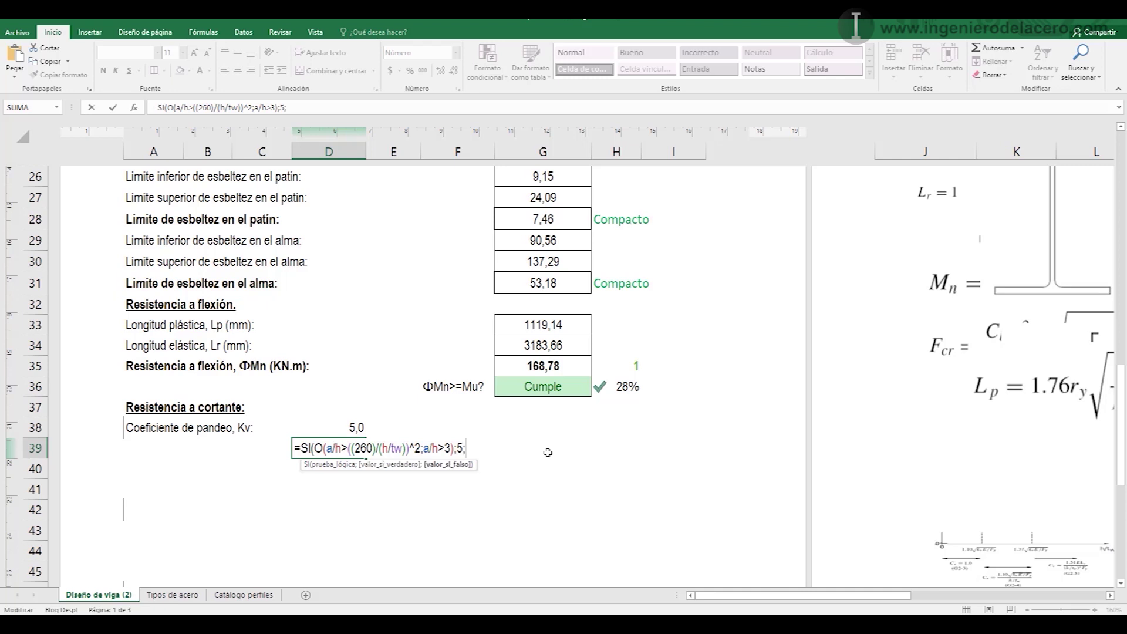
- Finish the D39 formula with 5+((5)/((a/h)^2)) as the value if false
type("5+()")
type("()/()")
left_click(488, 448)
type("5")
left_click(500, 450)
left_click(503, 446)
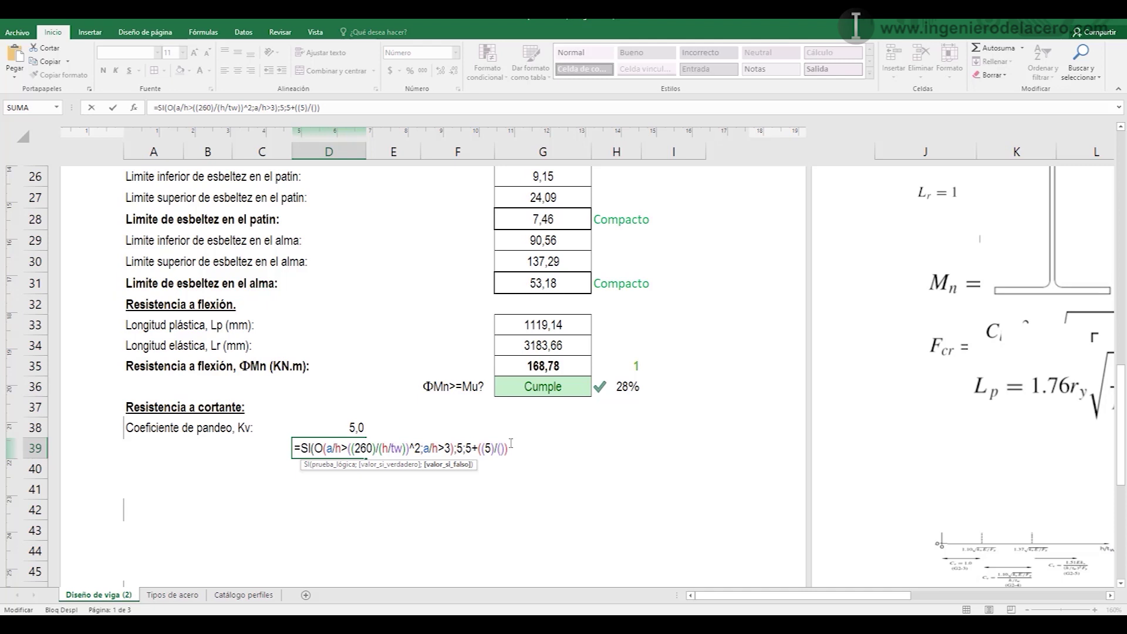
type("()^2")
left_click(510, 448)
type("a/h)^2")
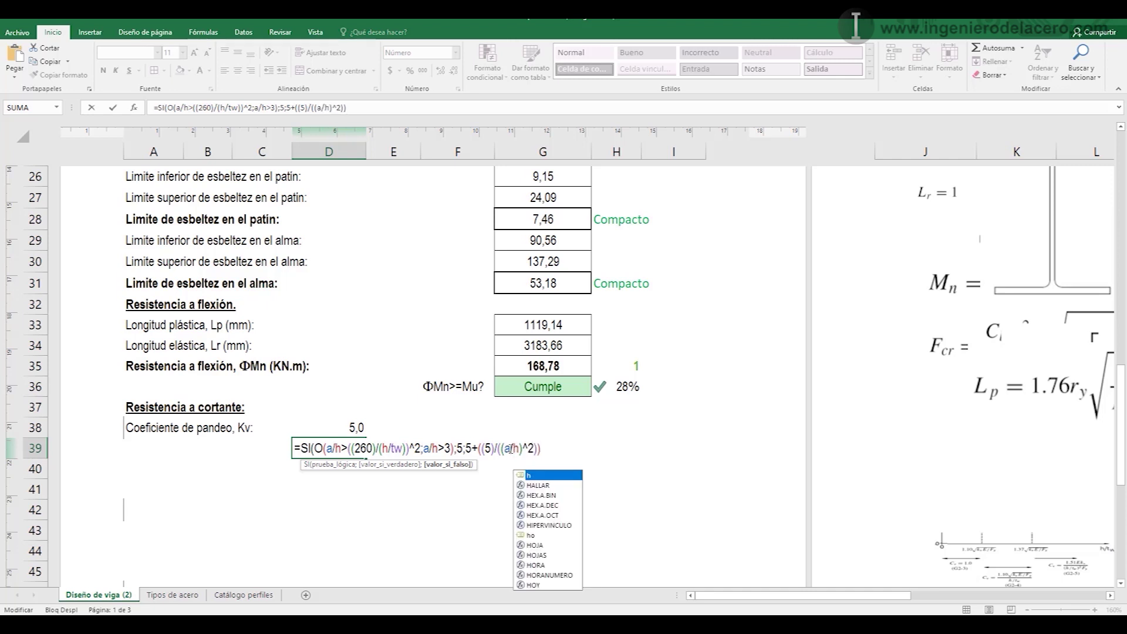
key("Escape")
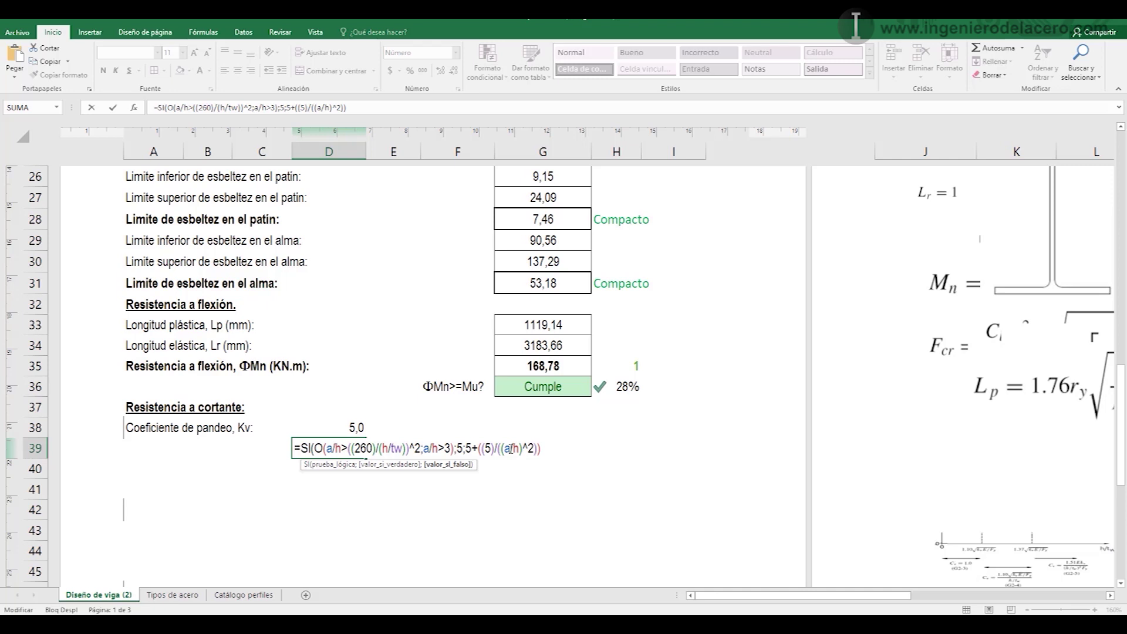
left_click(545, 450)
type(")")
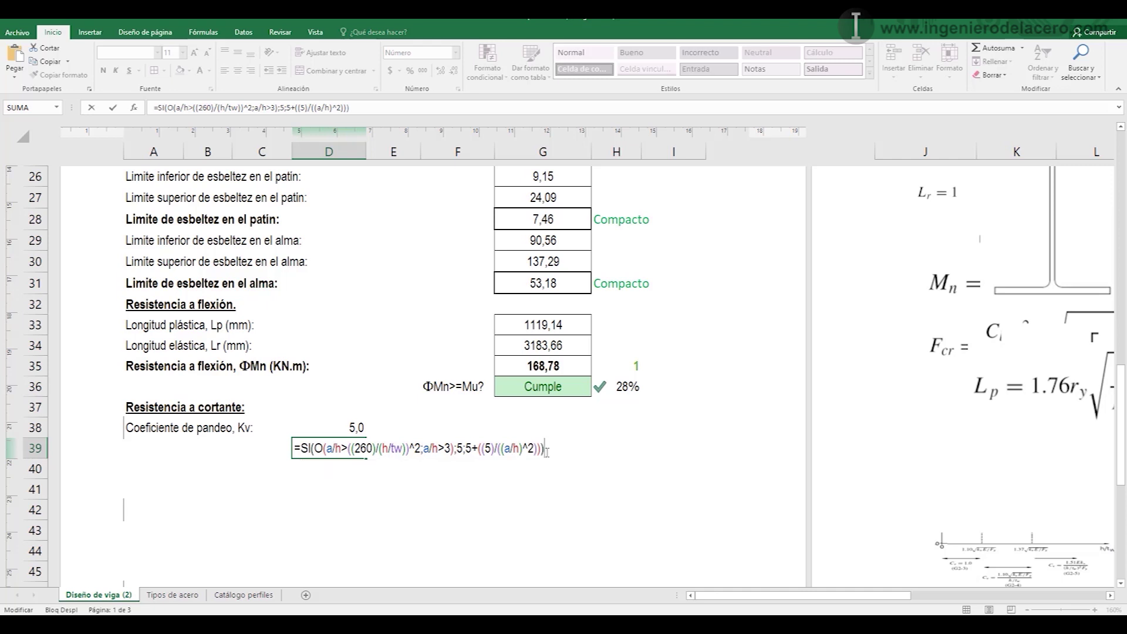
key("Return")
left_click(345, 444)
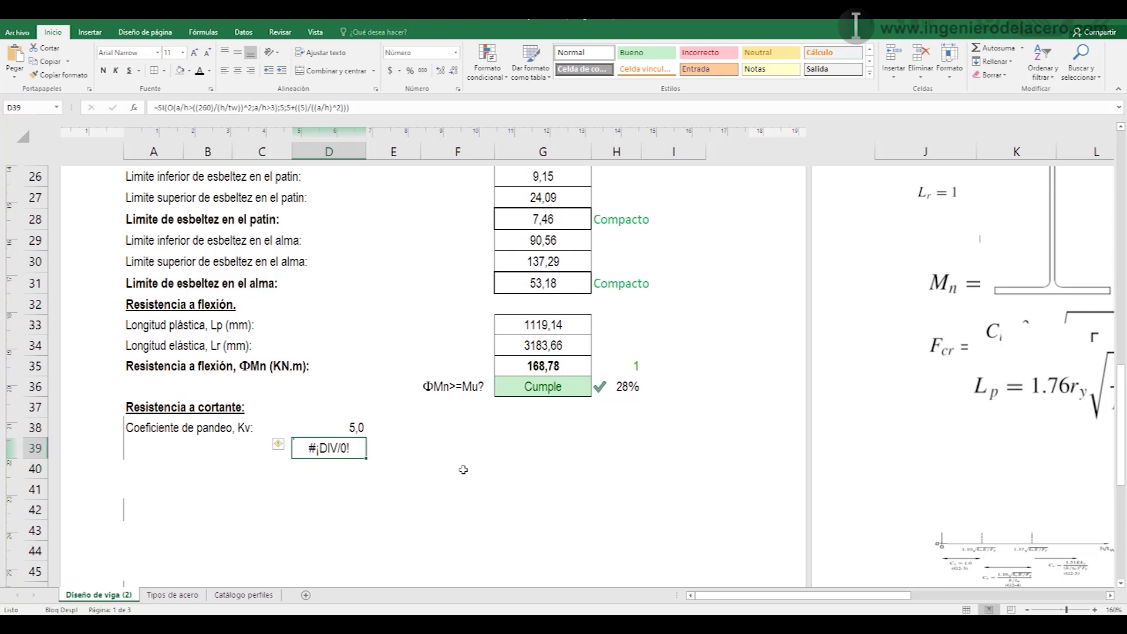
- Set "Tiene rigidizadores?" to Si and the stiffener spacing in G16 to 150 mm, and check the Kv formula in D39
scroll(461, 469, "up", 7)
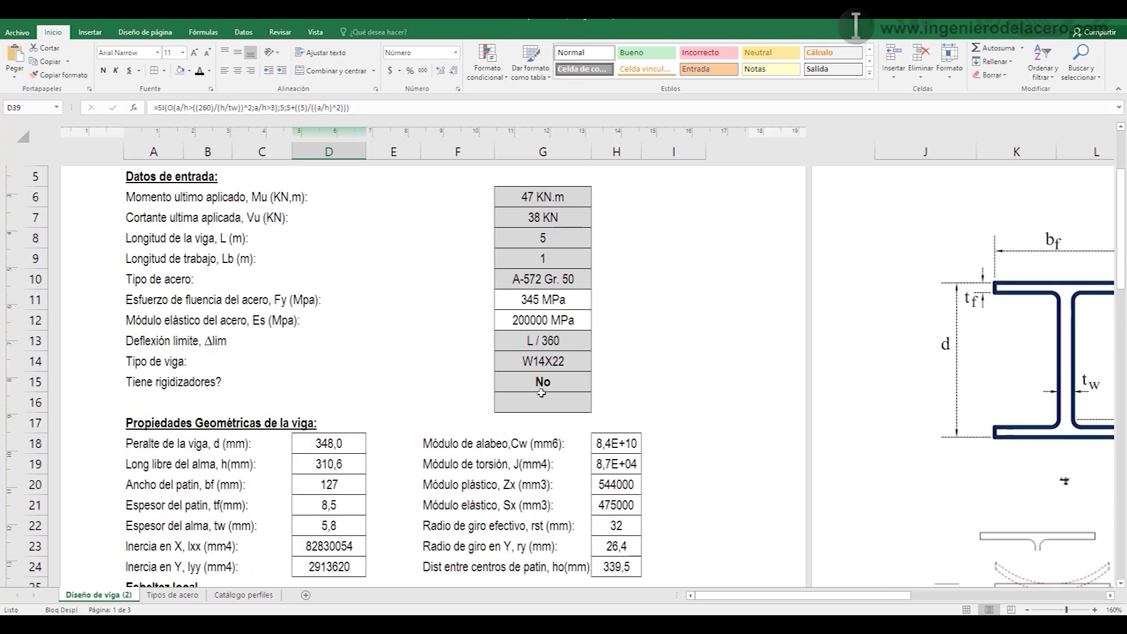
left_click(548, 402)
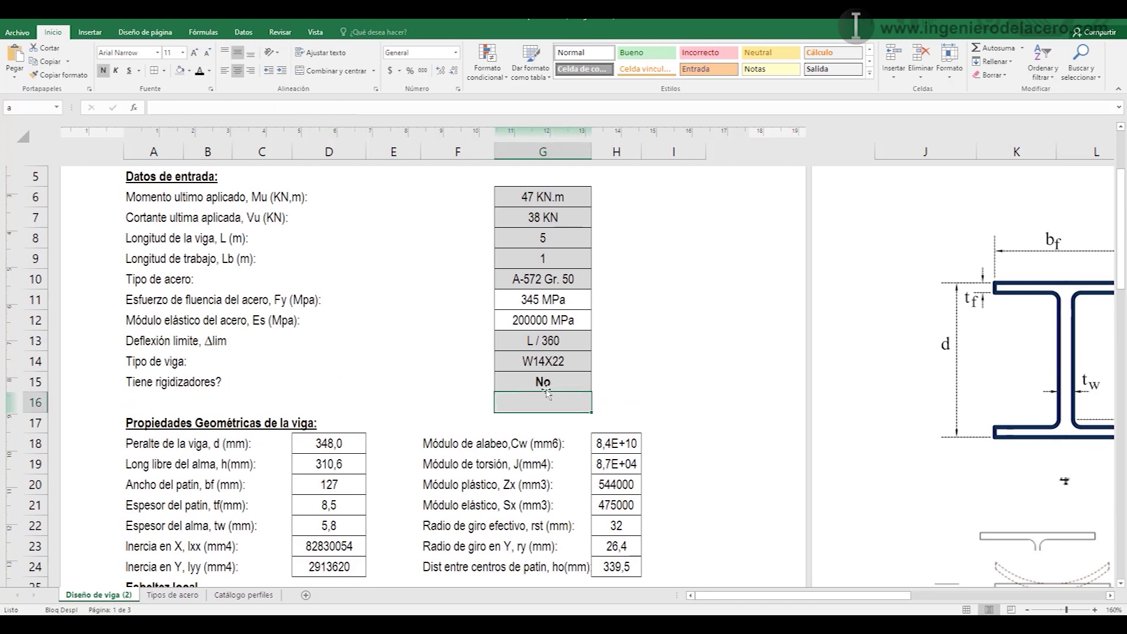
left_click(585, 385)
left_click(597, 385)
left_click(573, 400)
left_click(572, 403)
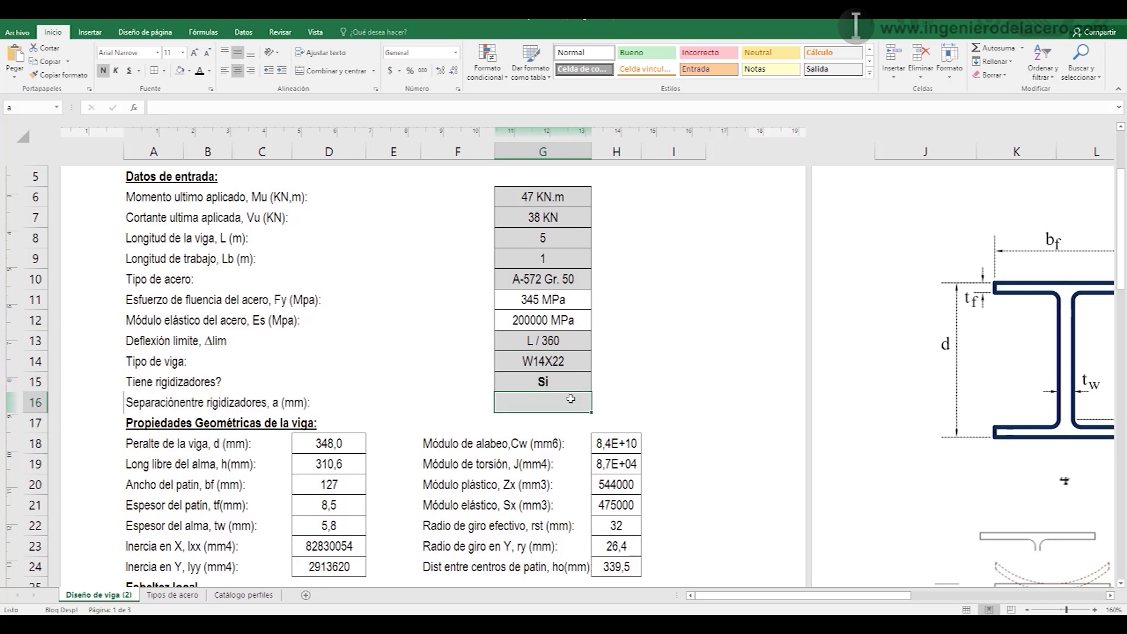
type("150")
key("Return")
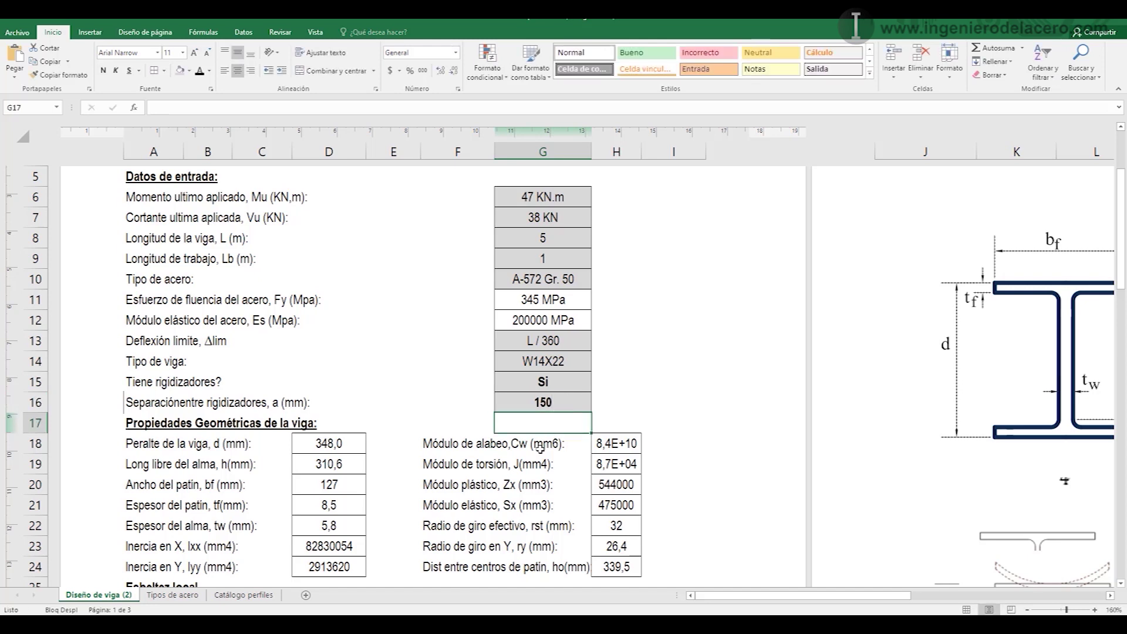
scroll(541, 446, "down", 8)
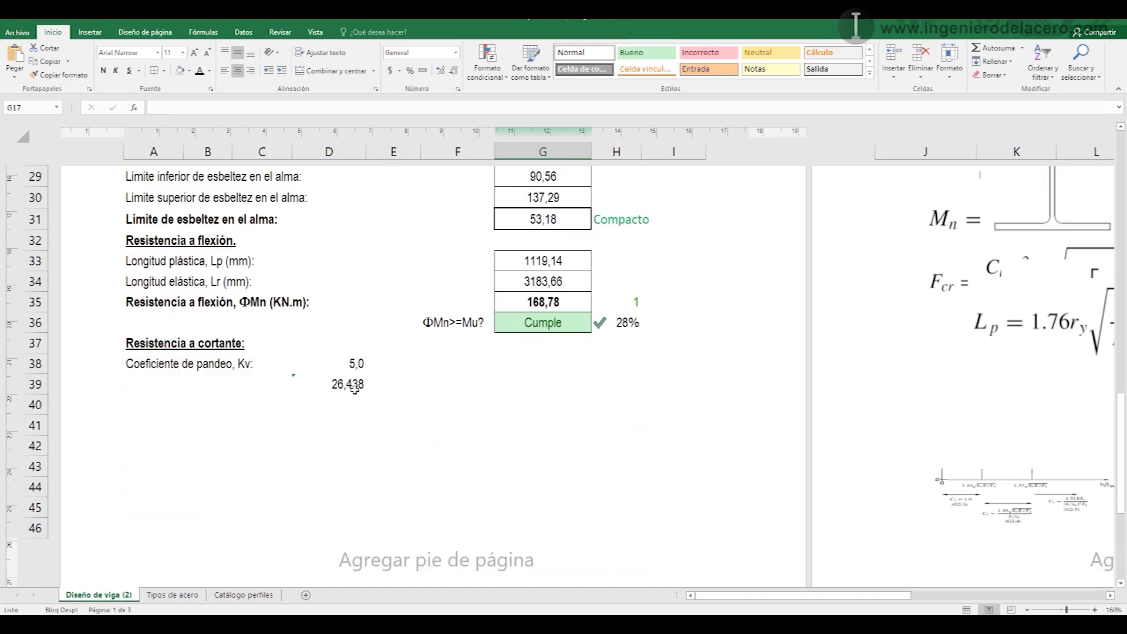
- Set "Tiene rigidizadores?" to No and the stiffener spacing in G16 to 0, and check the Kv formulas in D38 and D39
left_click(354, 388)
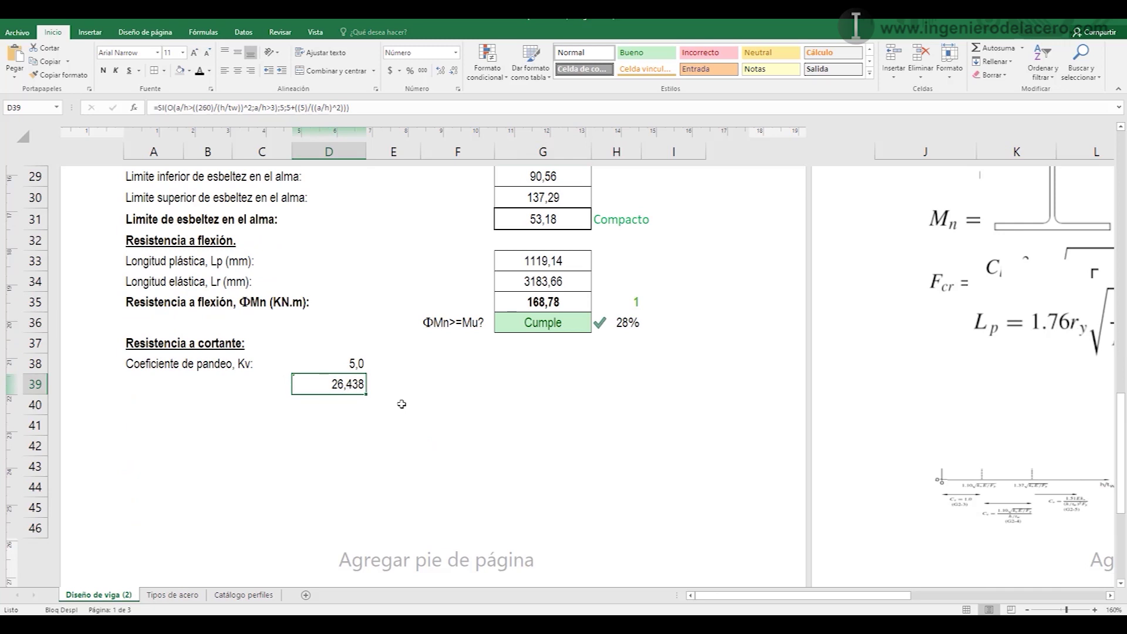
scroll(402, 403, "up", 7)
left_click(558, 324)
left_click(597, 326)
left_click(574, 346)
left_click(571, 341)
type("0")
key("Return")
left_click(550, 343)
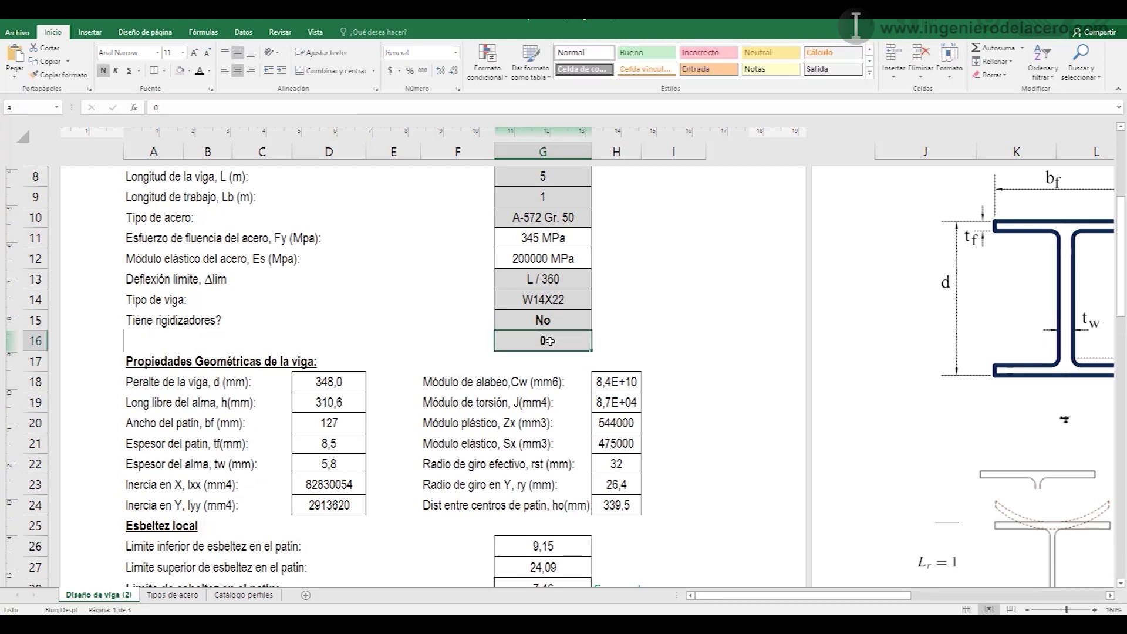
scroll(446, 405, "down", 8)
left_click(339, 320)
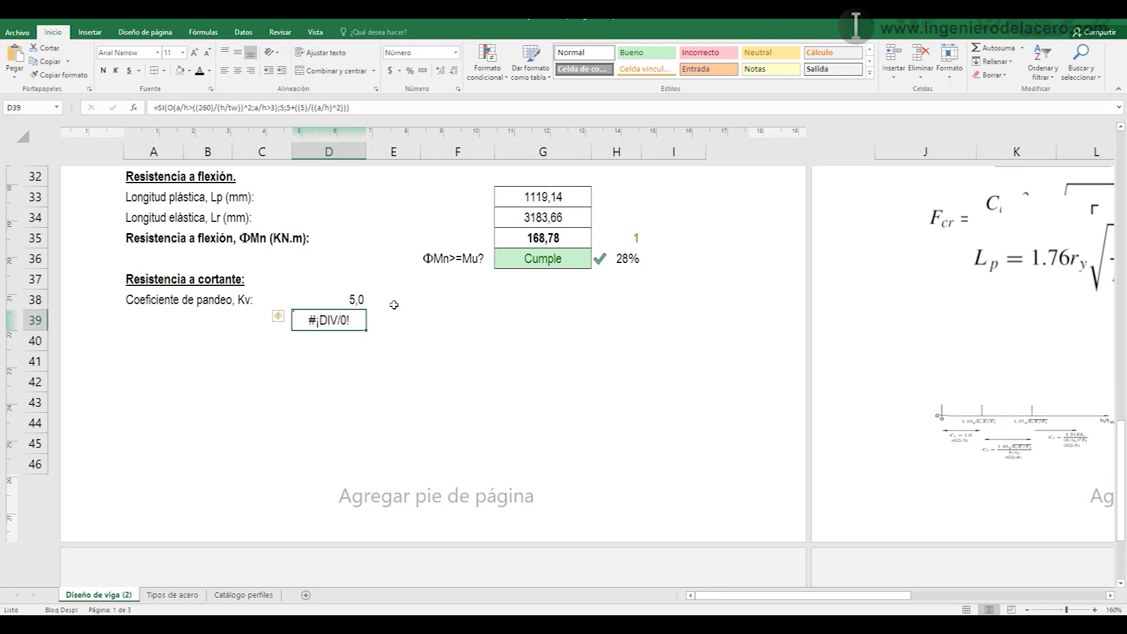
left_click(340, 302)
left_click_drag(341, 314, 341, 313)
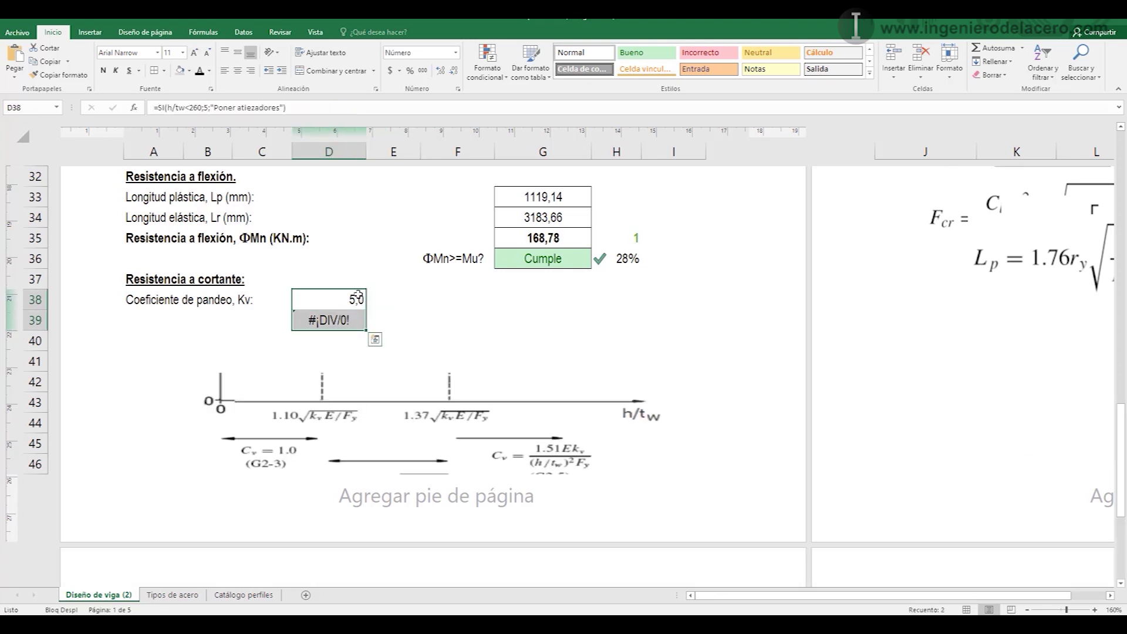
- Start an SI formula in G38 for the Kv coefficient with the condition G15="No"
left_click(549, 300)
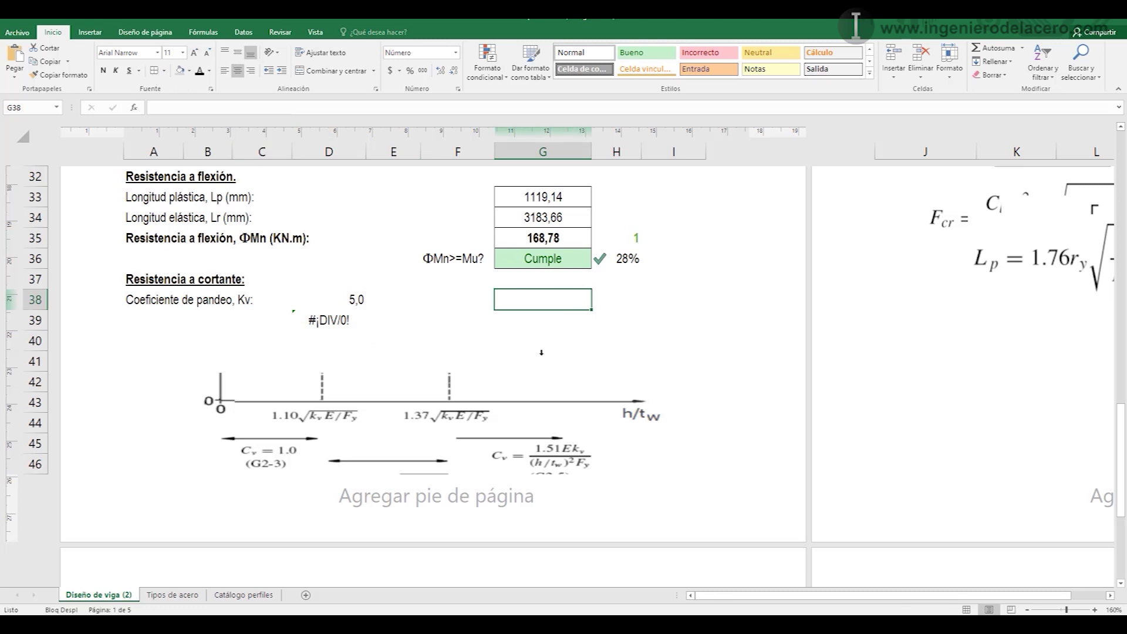
type("=si")
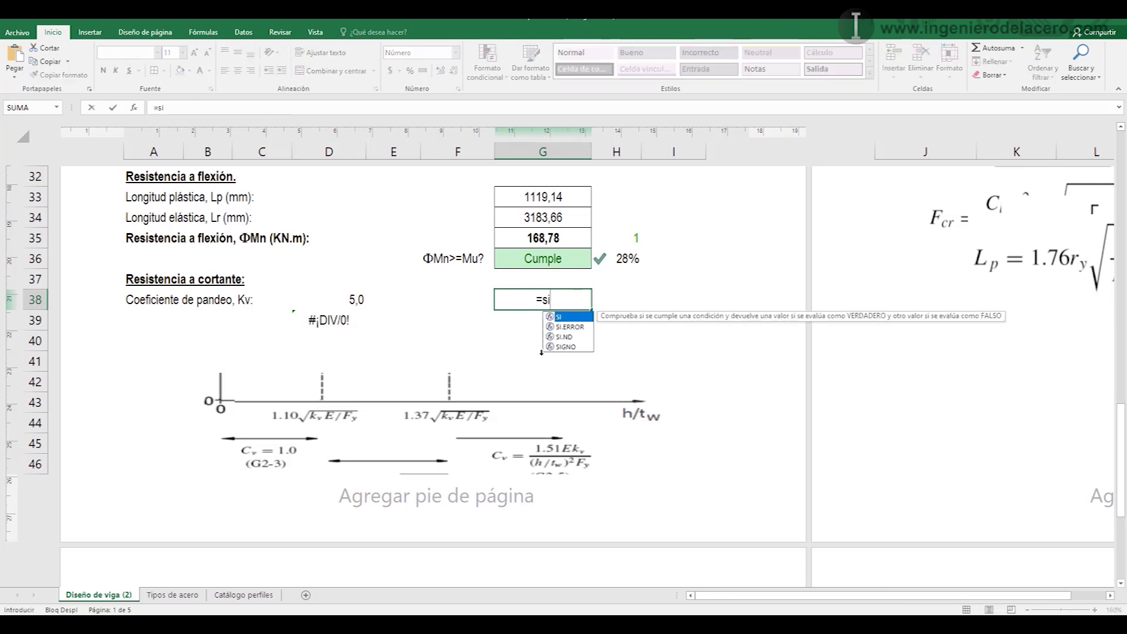
key("Tab")
scroll(571, 352, "up", 3)
scroll(572, 353, "up", 6)
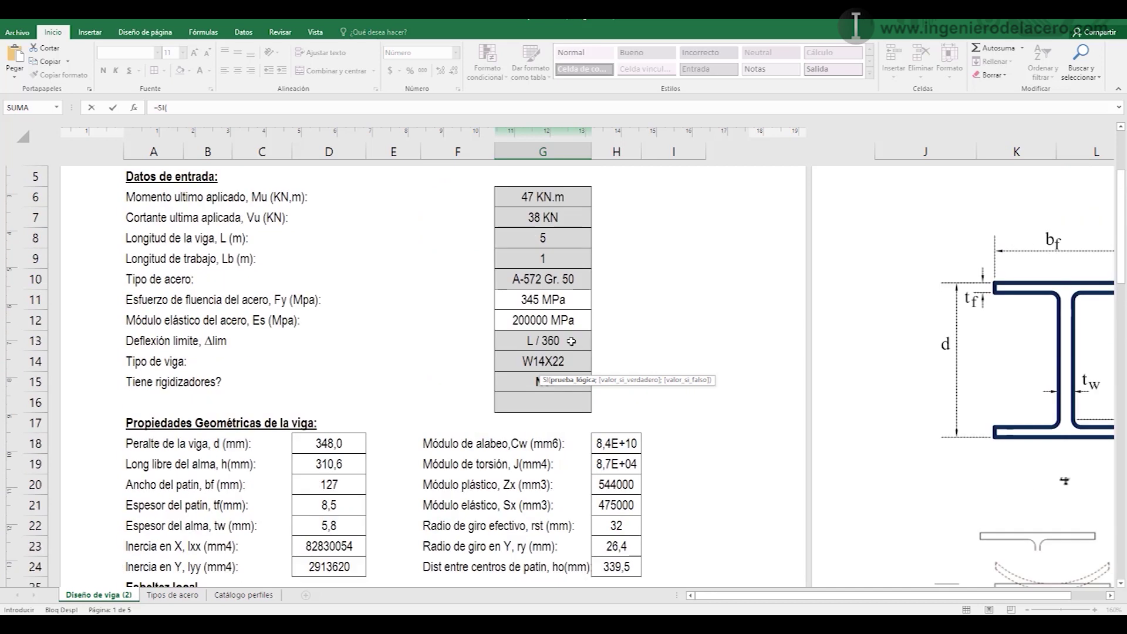
left_click(531, 382)
scroll(487, 417, "down", 7)
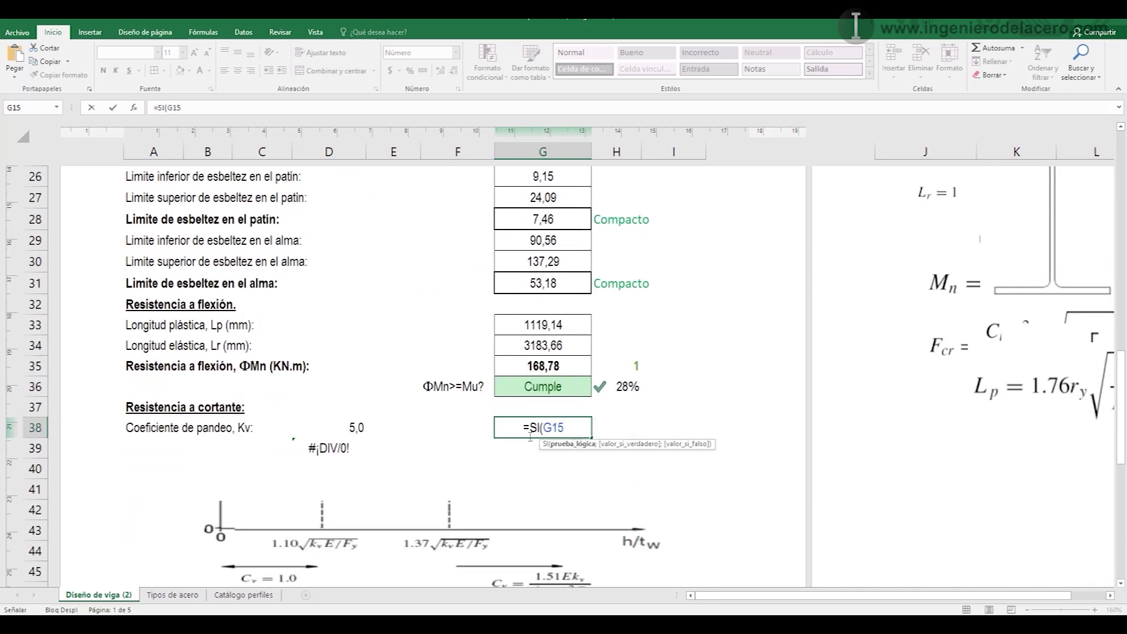
type("=\"No")
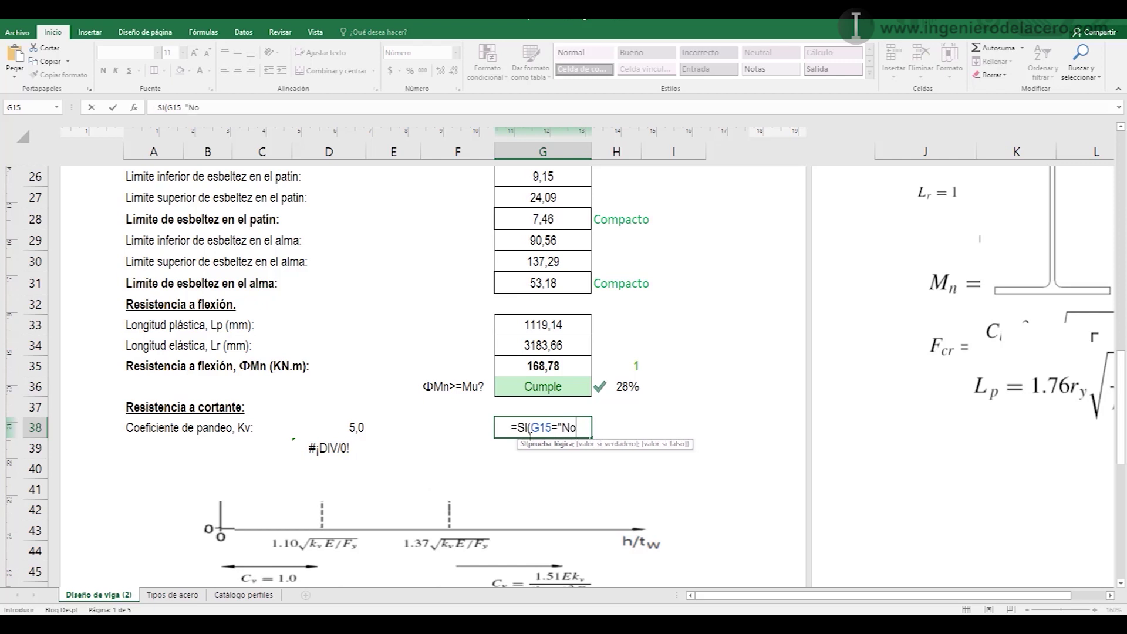
type("\"")
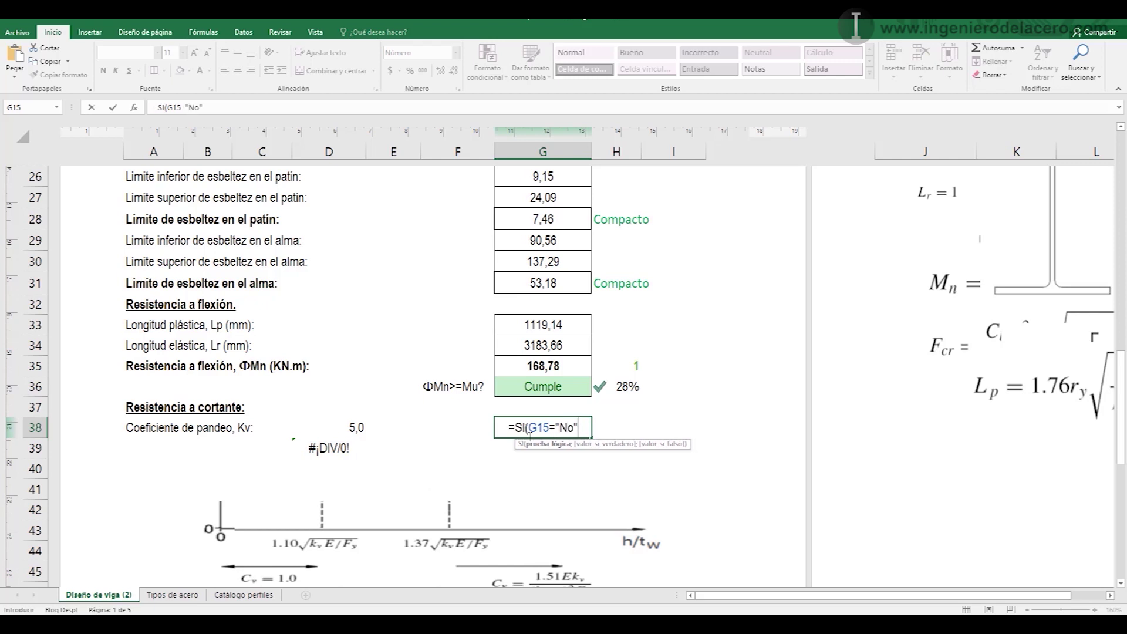
type(";")
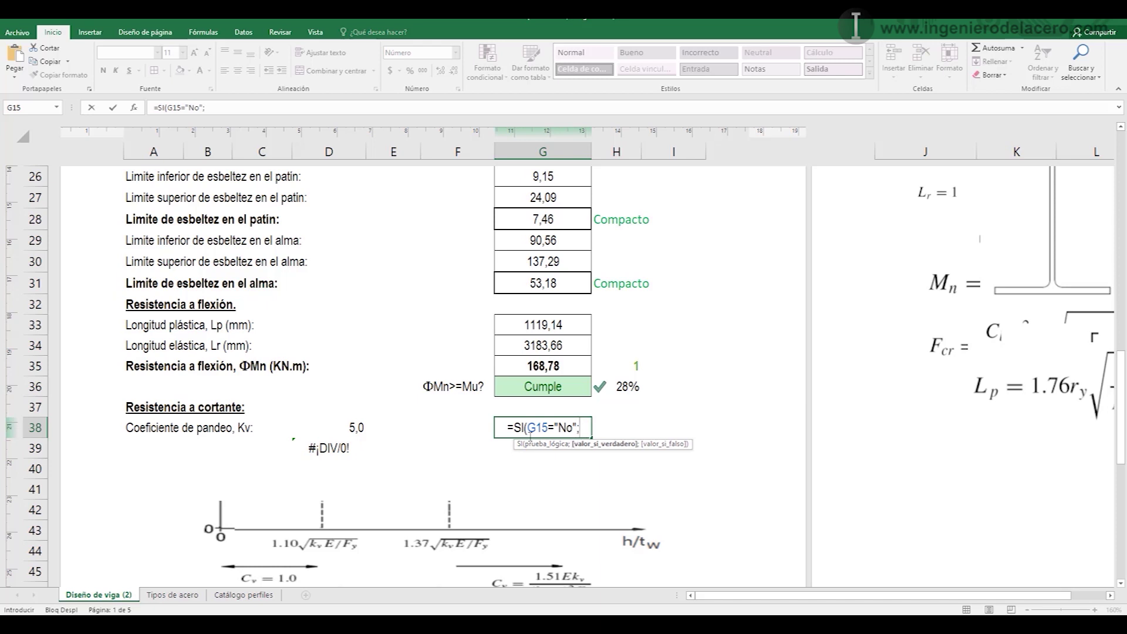
- Finish the G38 formula with D38 as the value if true and D39 as the value if false
left_click(351, 428)
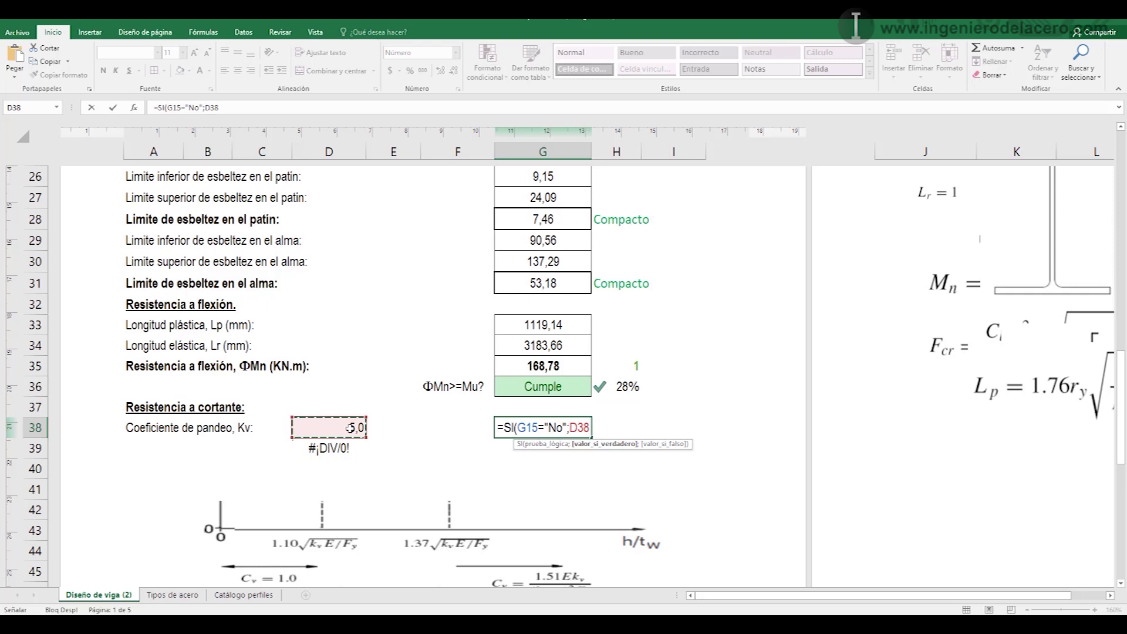
type(";")
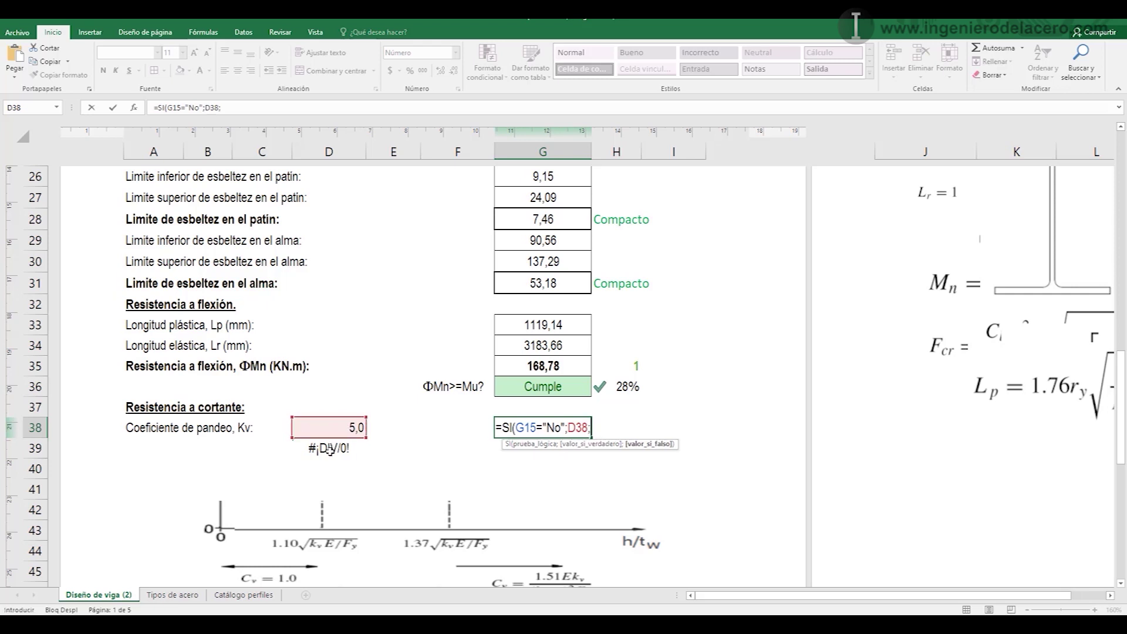
left_click(330, 448)
type(")")
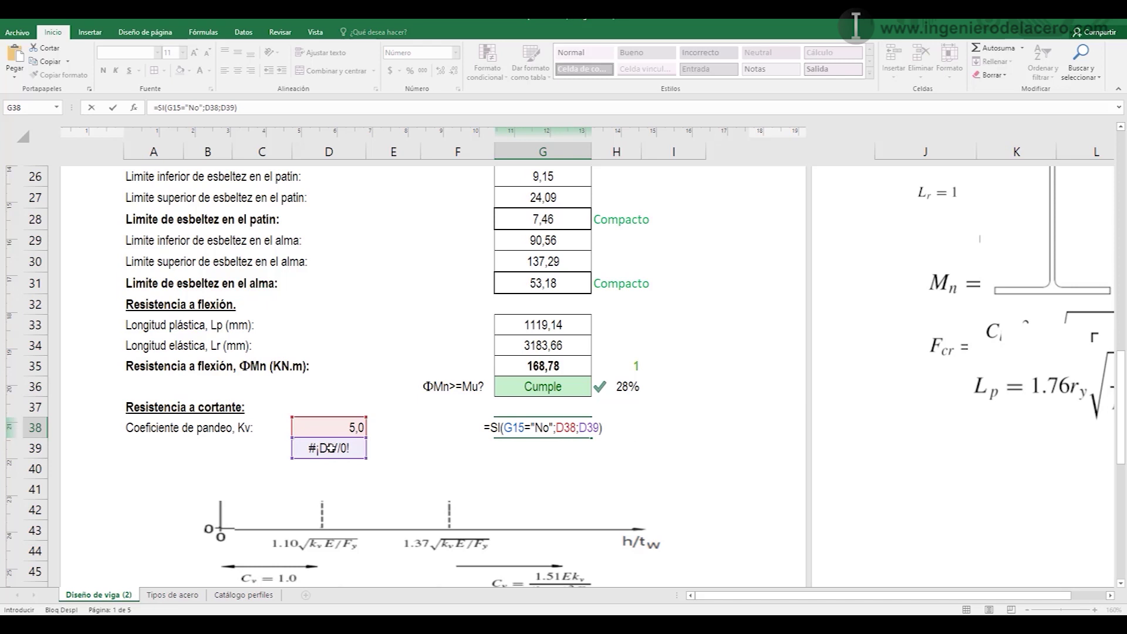
key("Return")
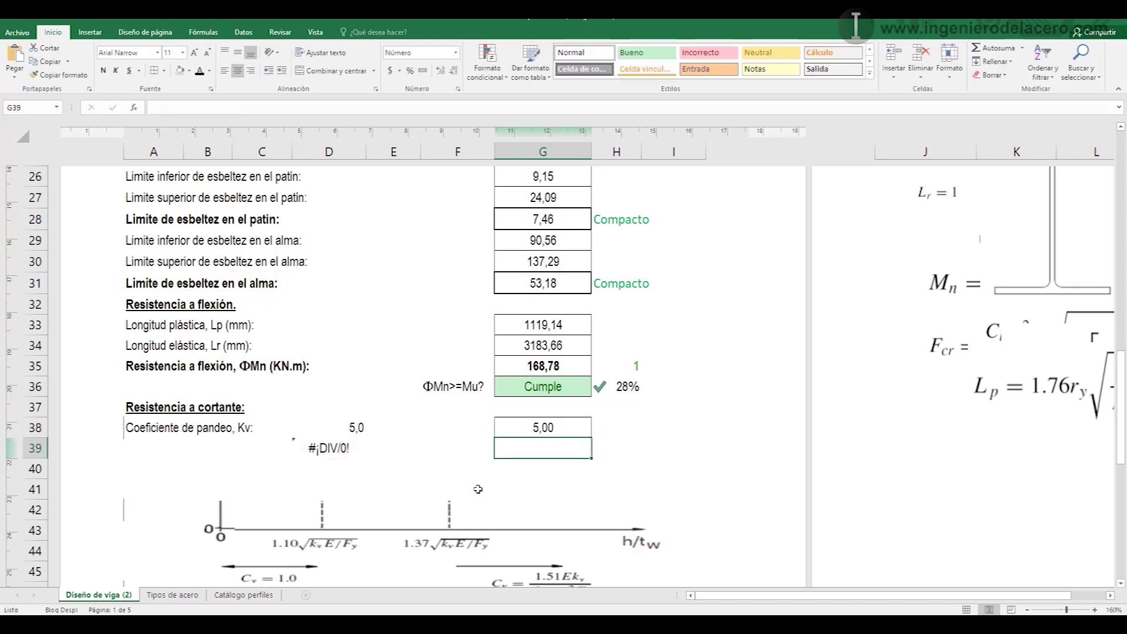
- Move the Cv diagram image up slightly so that it starts around row 40
left_click(574, 429)
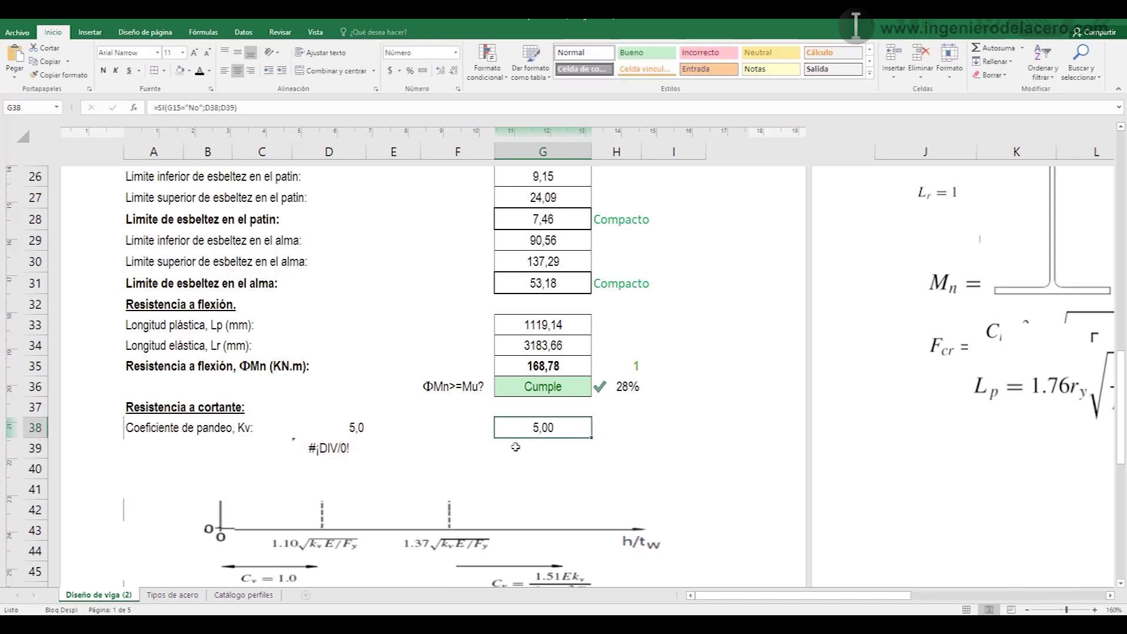
left_click(404, 430)
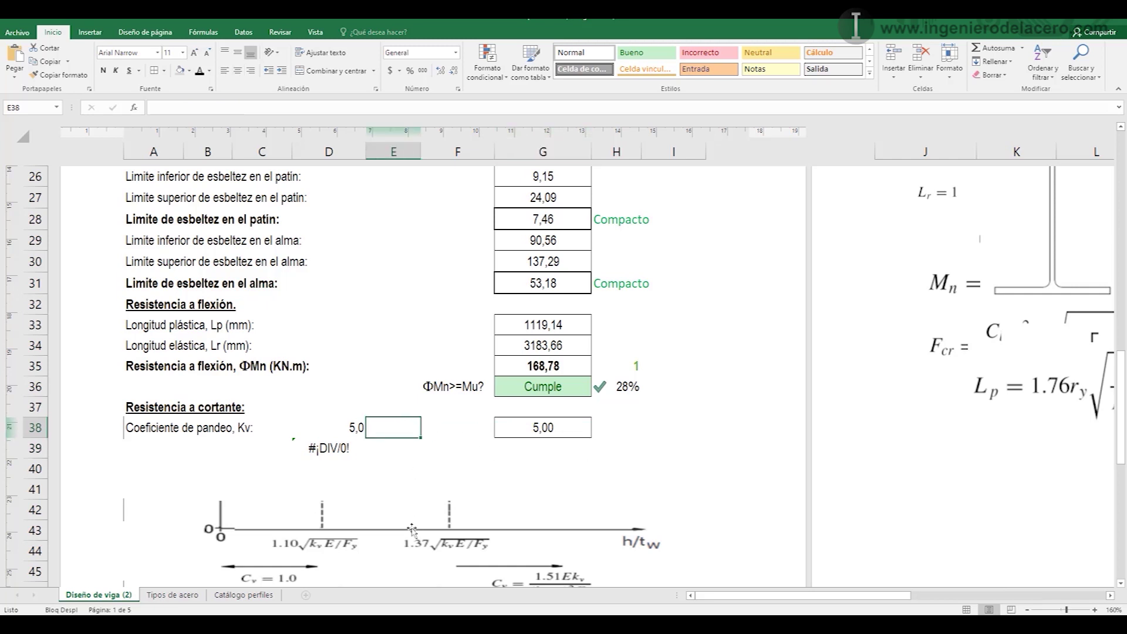
left_click_drag(413, 531, 404, 507)
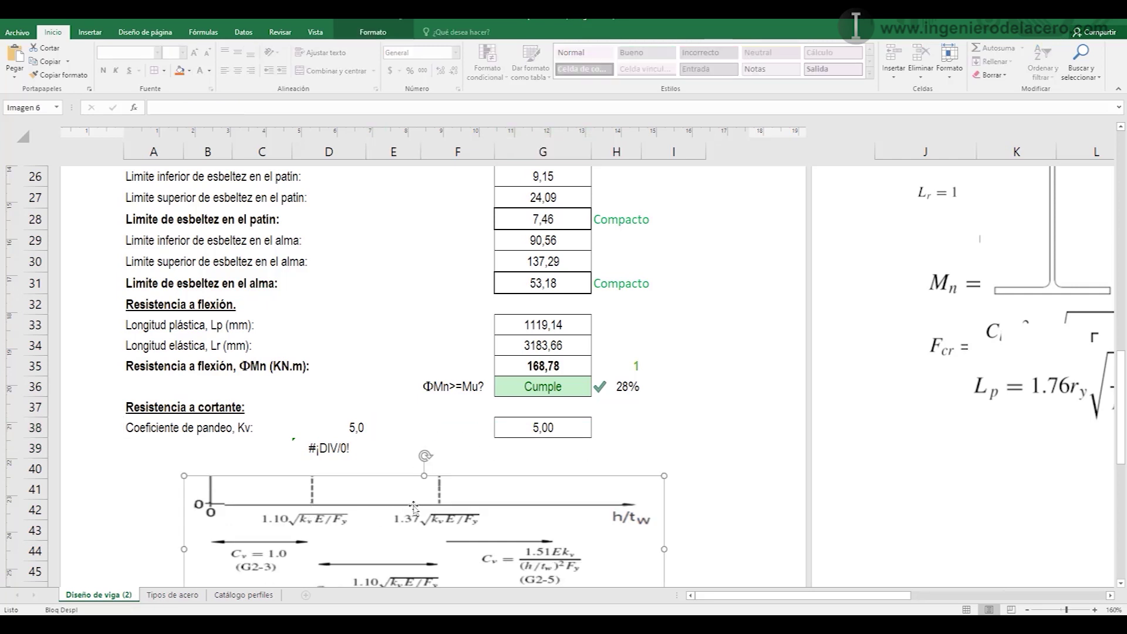
- Calculate the first h/tw limit in E38 with the formula =1,1*RAIZ((G38*Es)/(Fy))
left_click(394, 432)
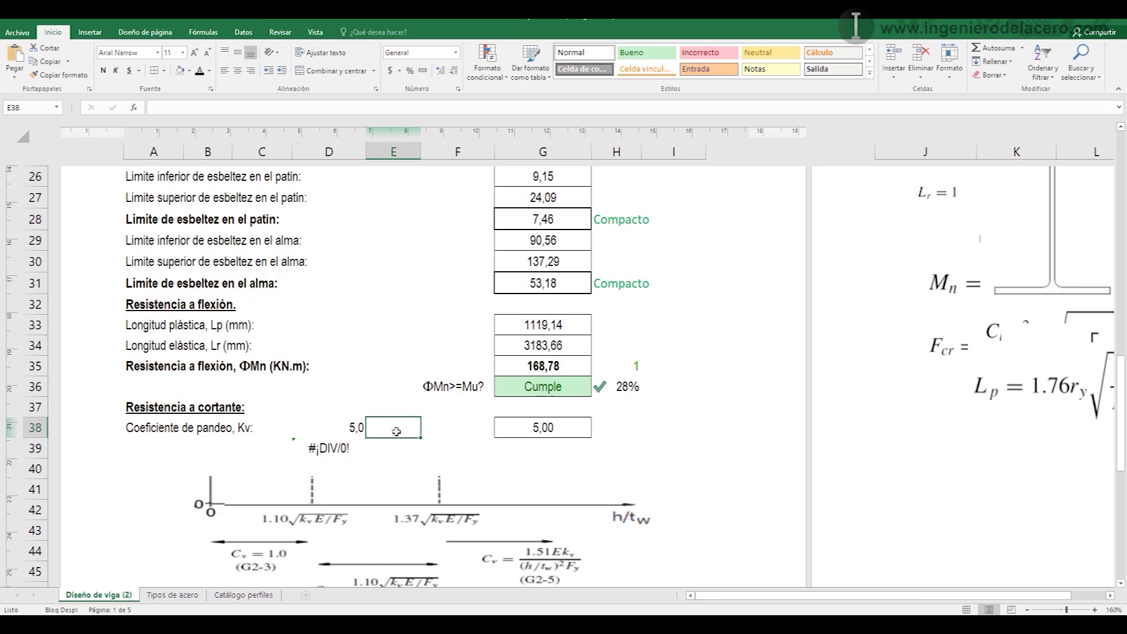
type("=")
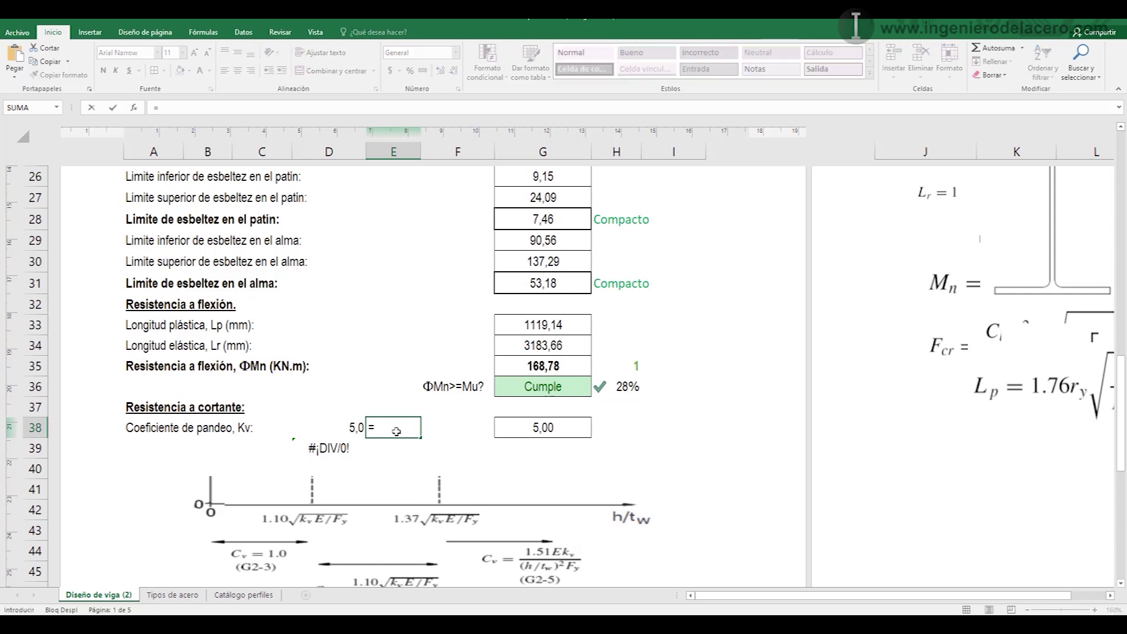
type("1,1*RAIZ(()/(")
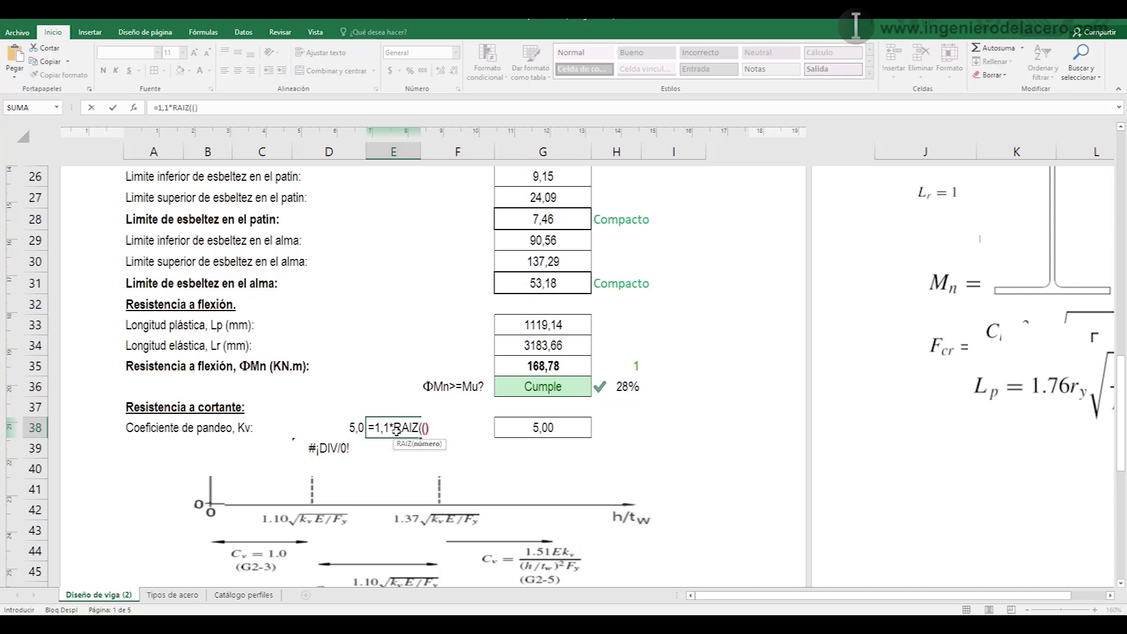
type(")")
left_click(424, 427)
left_click(543, 428)
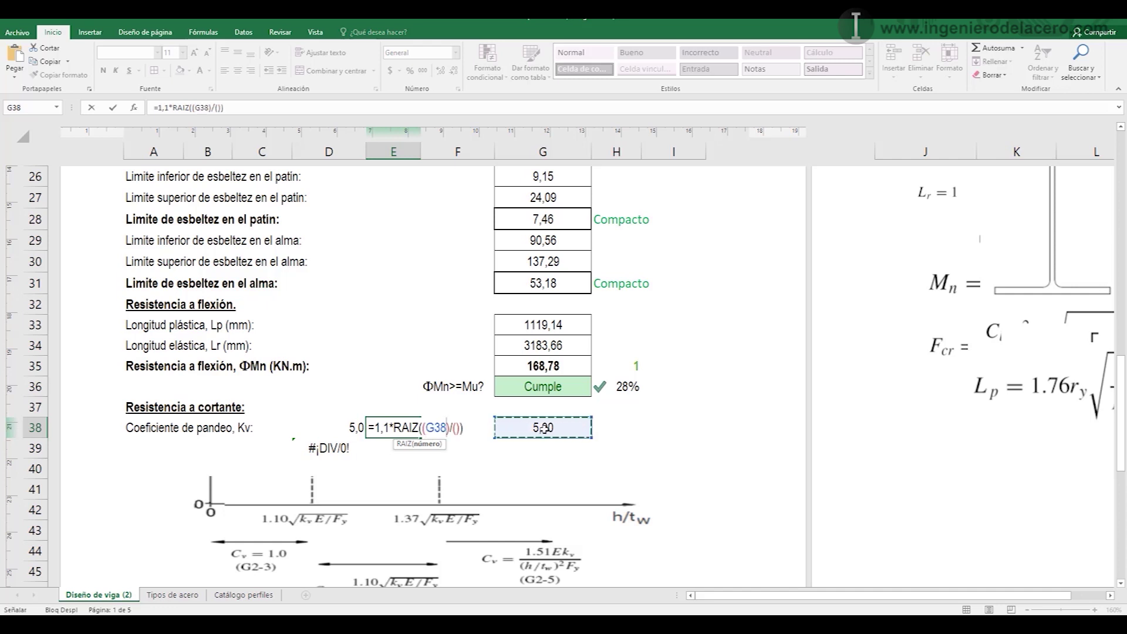
type("*Es")
key("Escape")
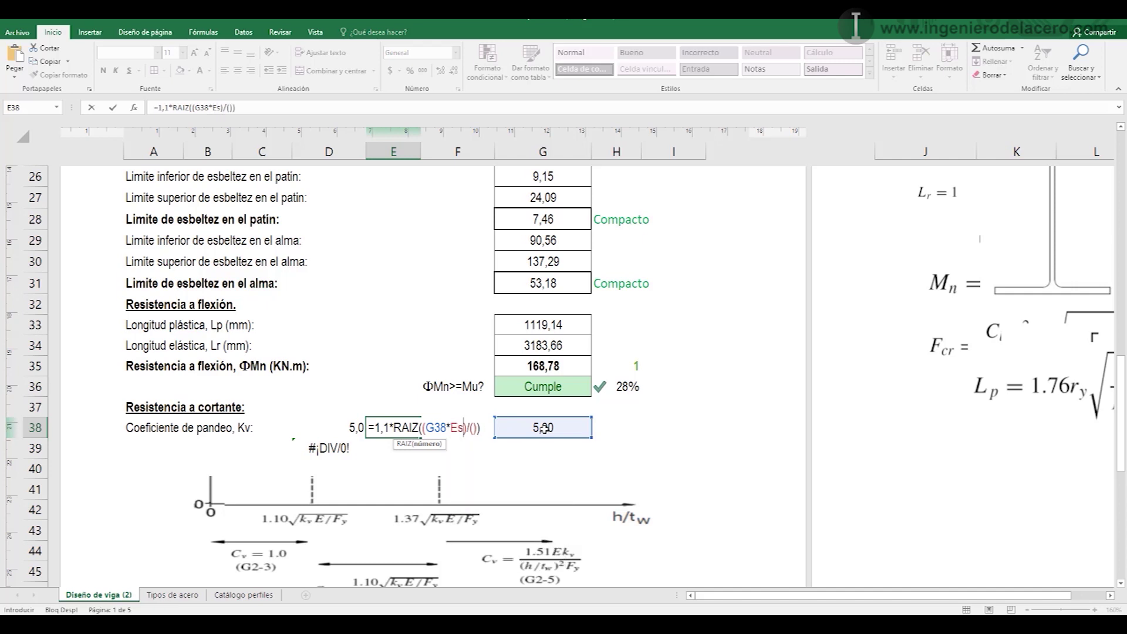
left_click(475, 428)
type("Fy")
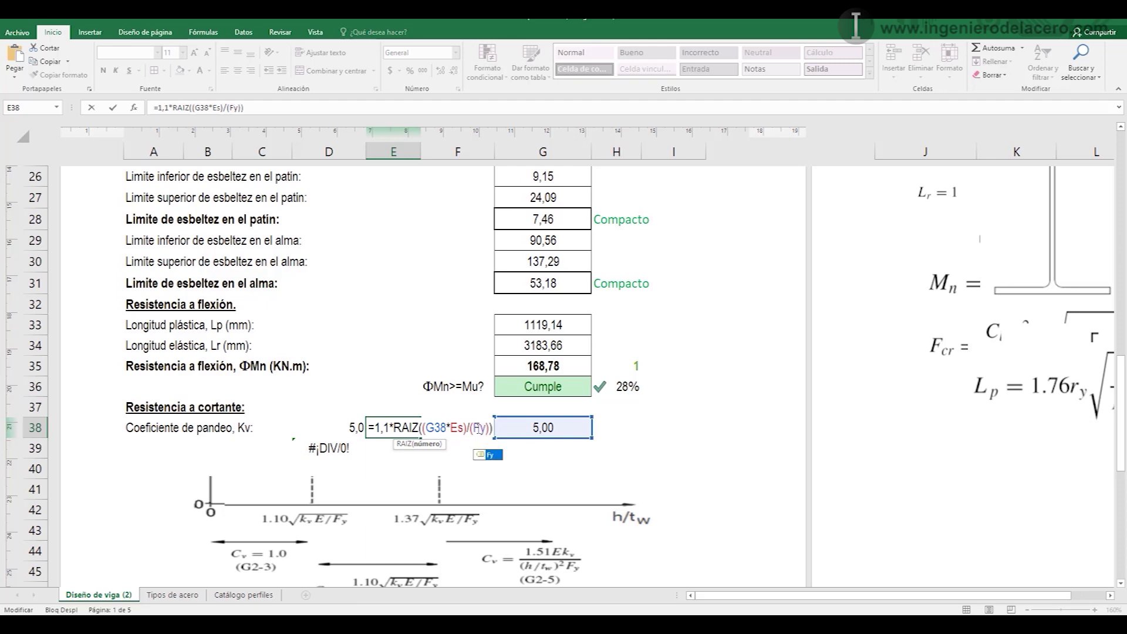
key("Return")
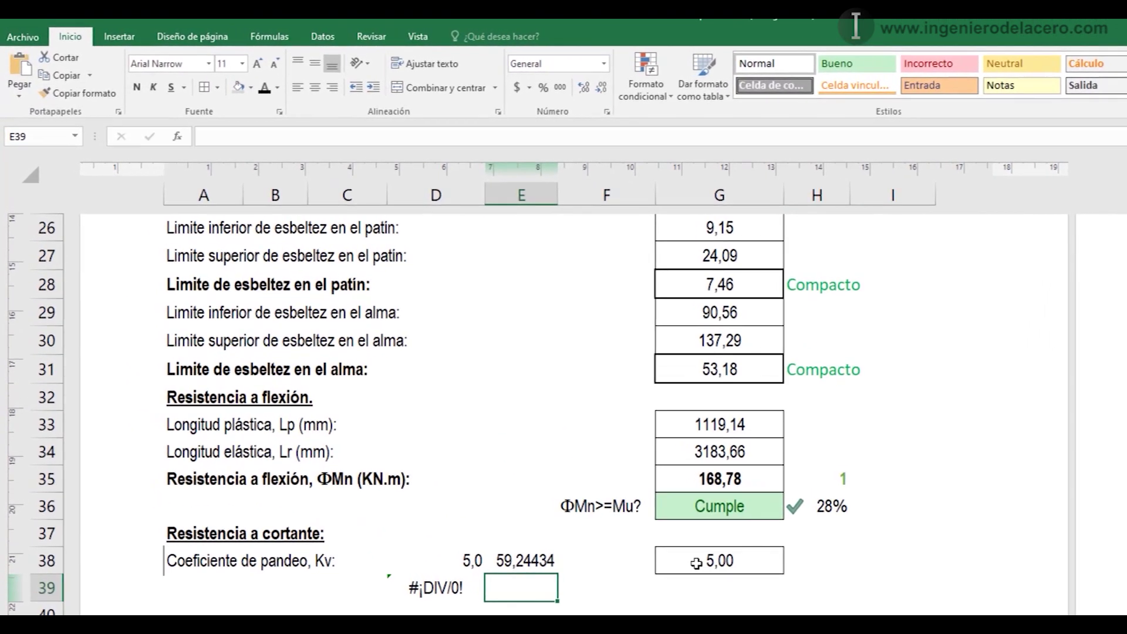
- Name cell G38 as Kv
left_click(695, 561)
left_click(45, 133)
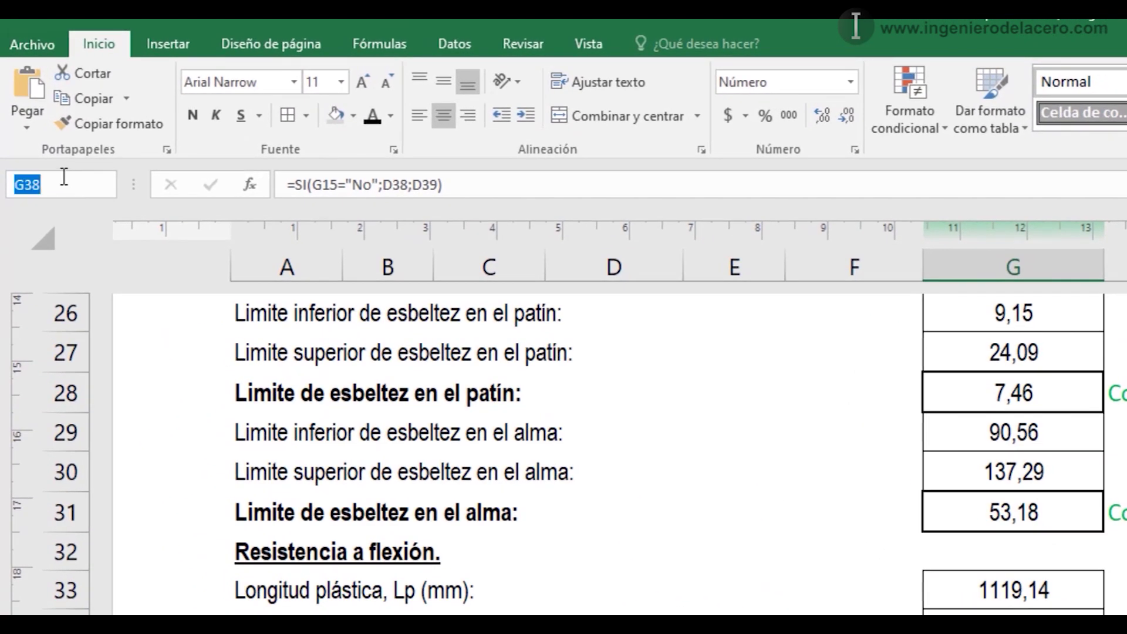
type("Kv")
key("Return")
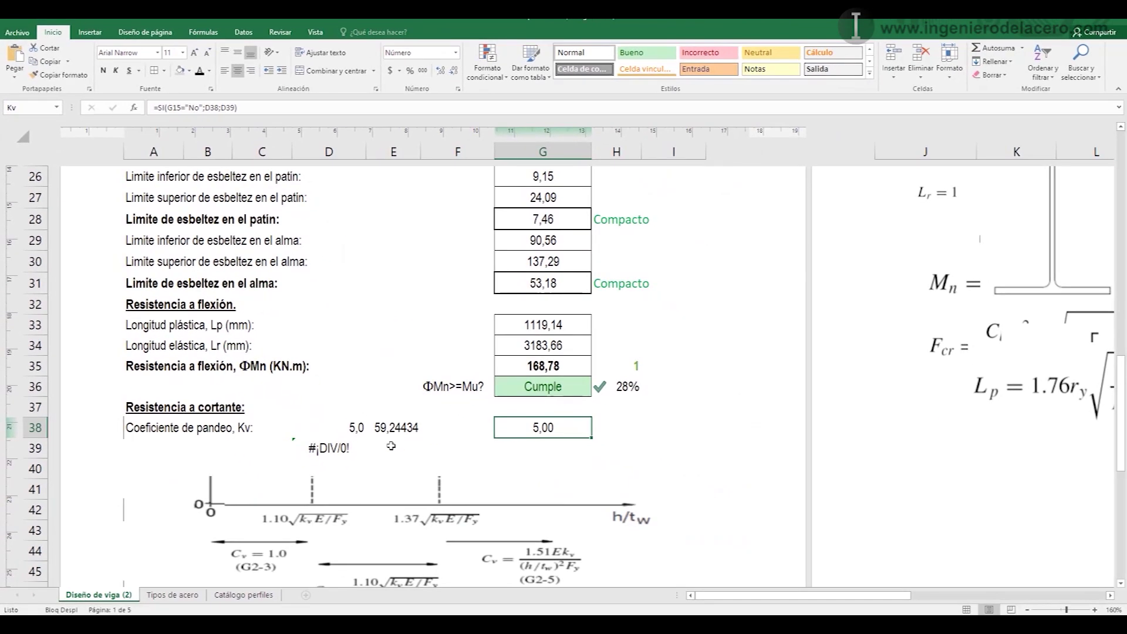
- Replace the G38 reference in the E38 formula with the name Kv
double_click(394, 431)
double_click(444, 429)
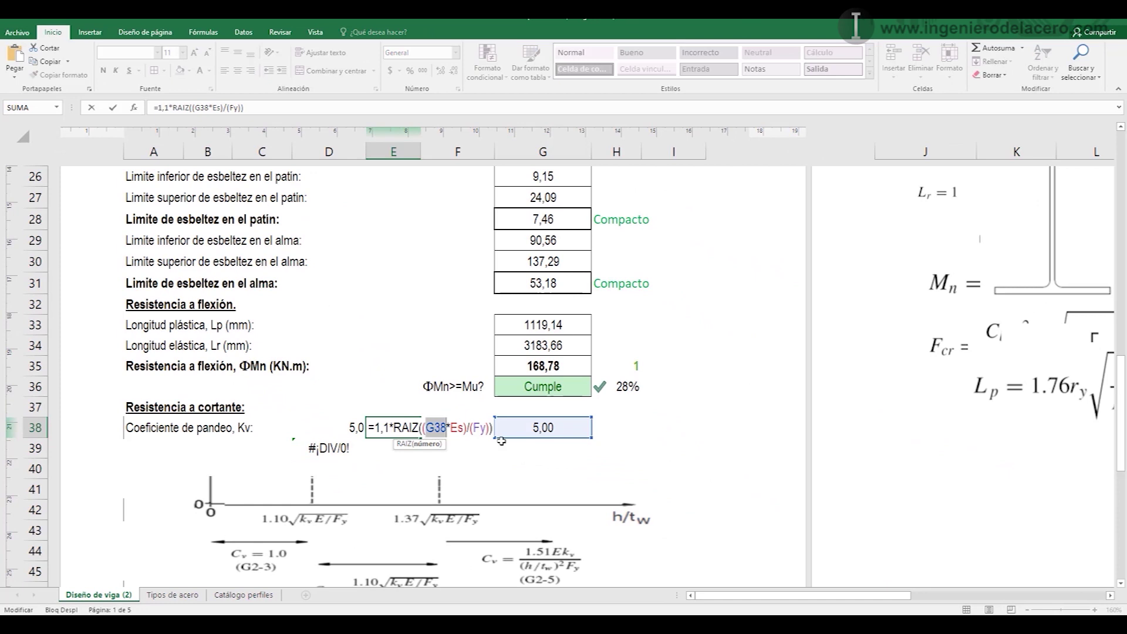
type("Kv")
key("Return")
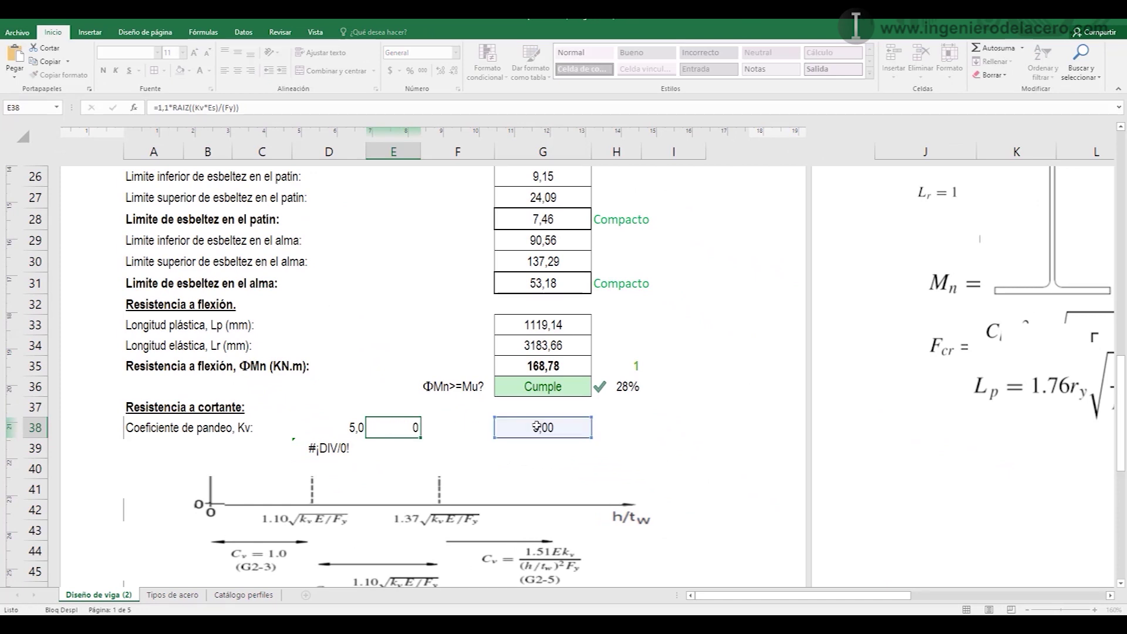
- Hide the auxiliary Kv values in D38:D39 by setting their font colour to white
left_click_drag(349, 435, 331, 450)
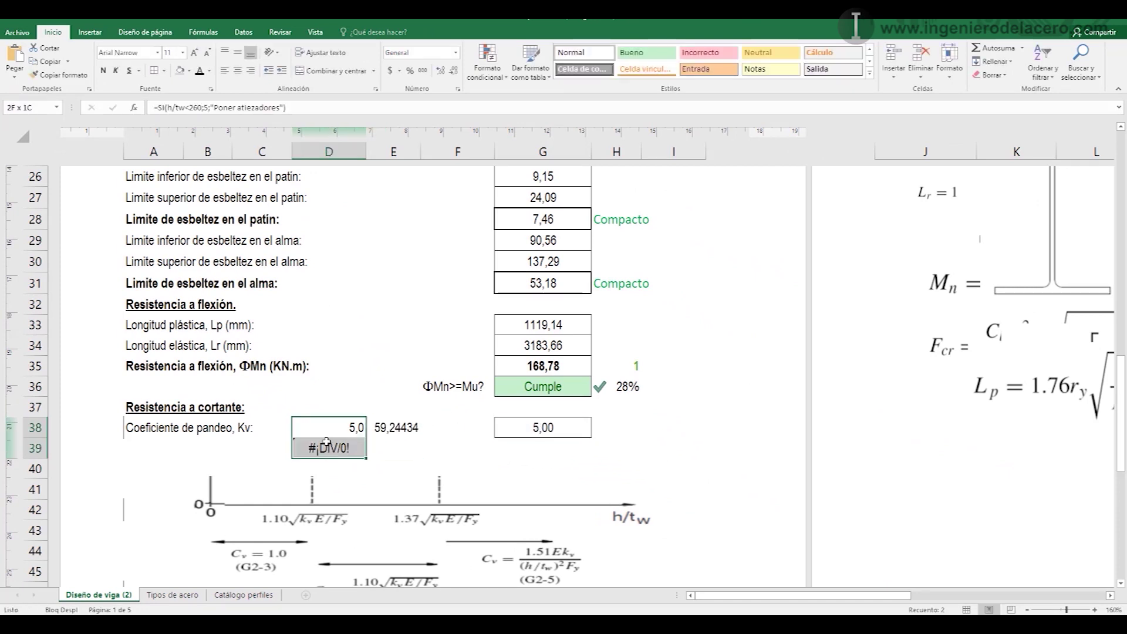
left_click(210, 72)
left_click(200, 111)
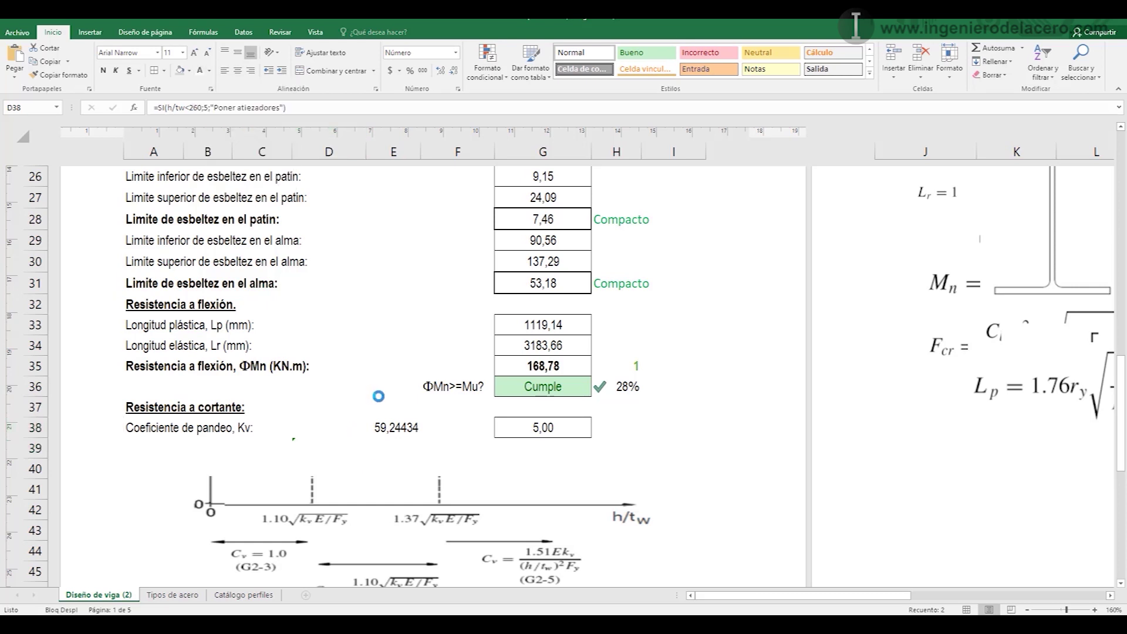
- Copy the E38 limit formula down to E39 and change its factor to 1,37
left_click(410, 433)
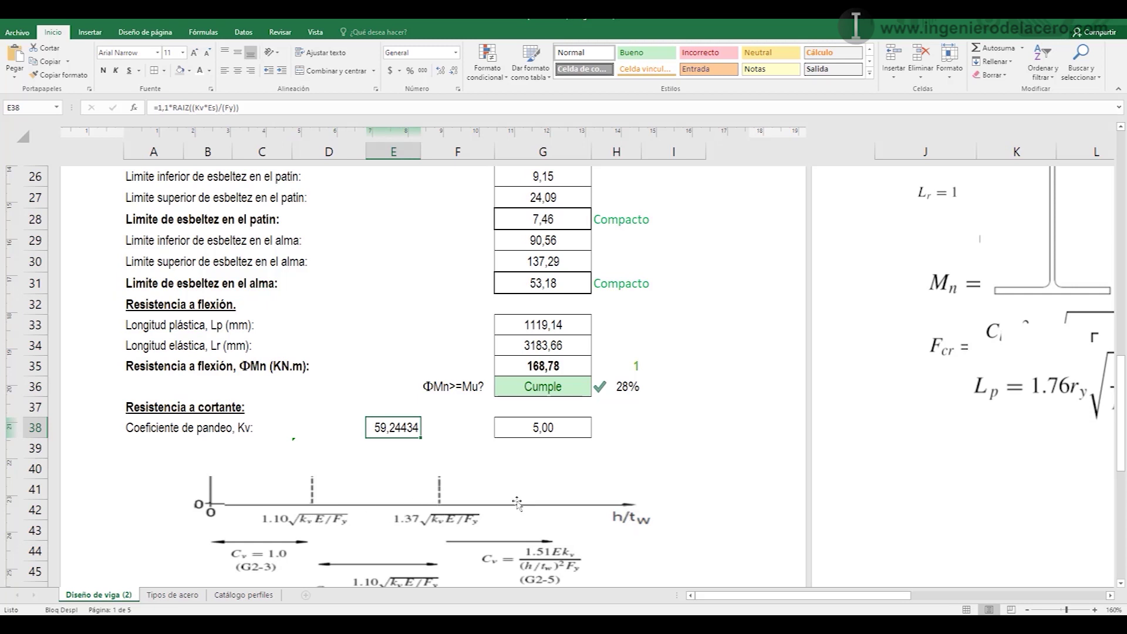
left_click(405, 449)
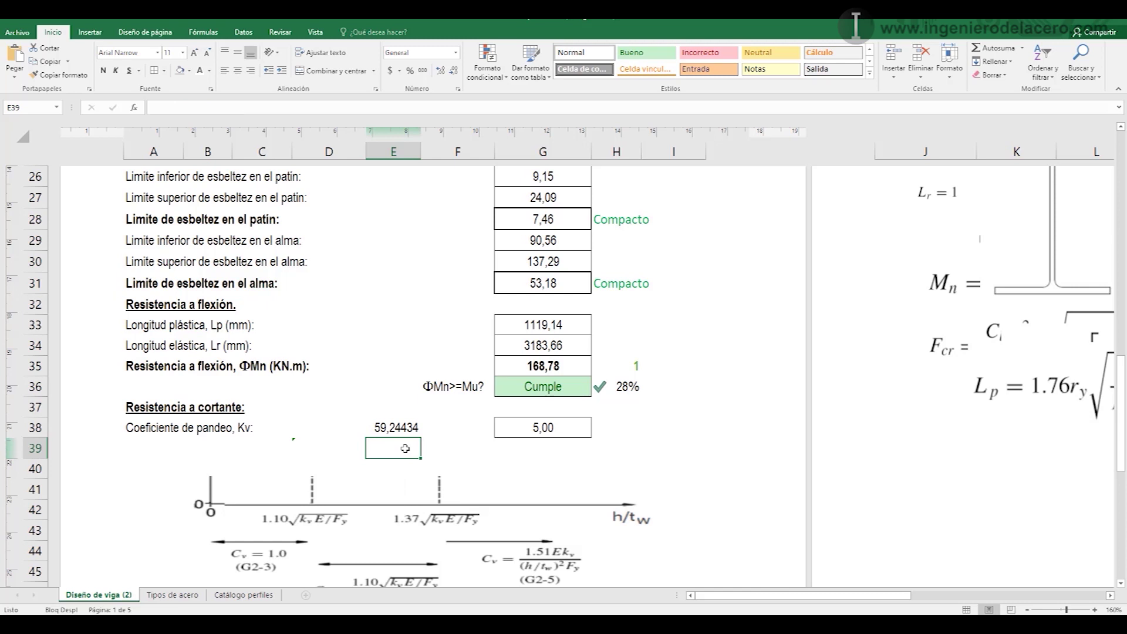
left_click(415, 431)
left_click_drag(421, 440, 375, 448)
double_click(387, 448)
type("1,37")
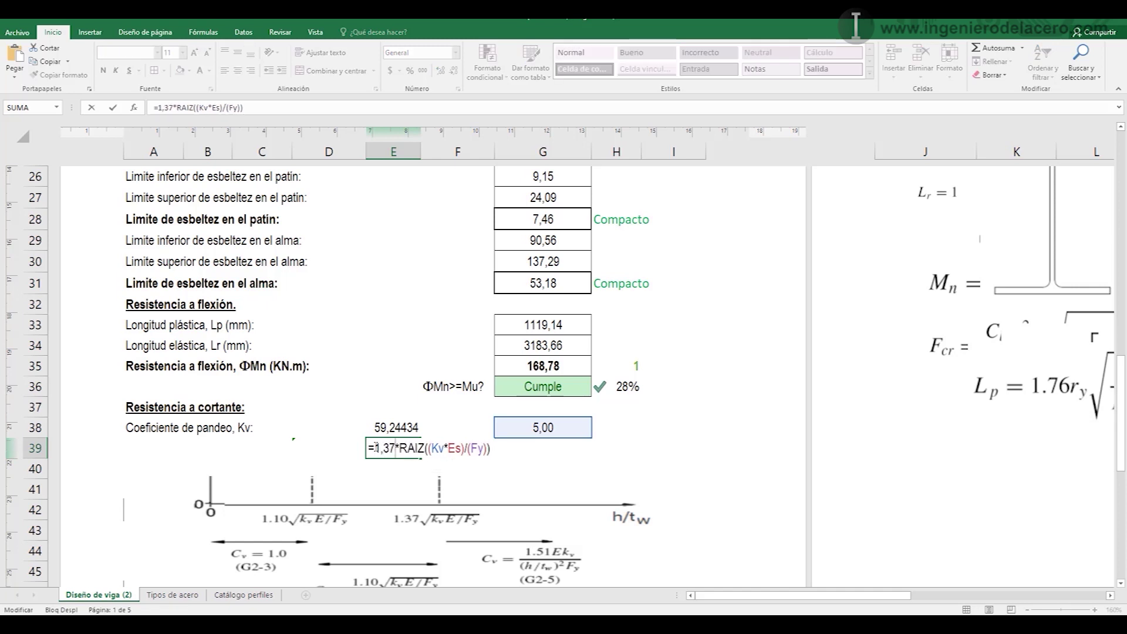
key("Return")
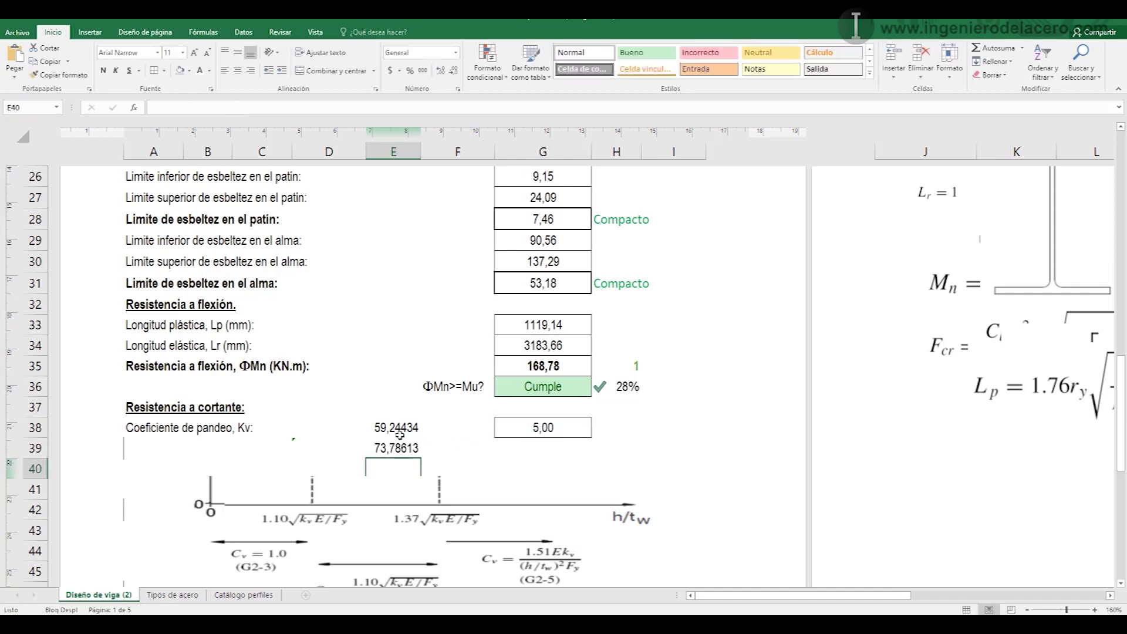
- Bring the Cv diagram back up over rows 26 to 33 and enter the label Coeficiente Cv in cell A39
key("ctrl+z")
left_click(164, 448)
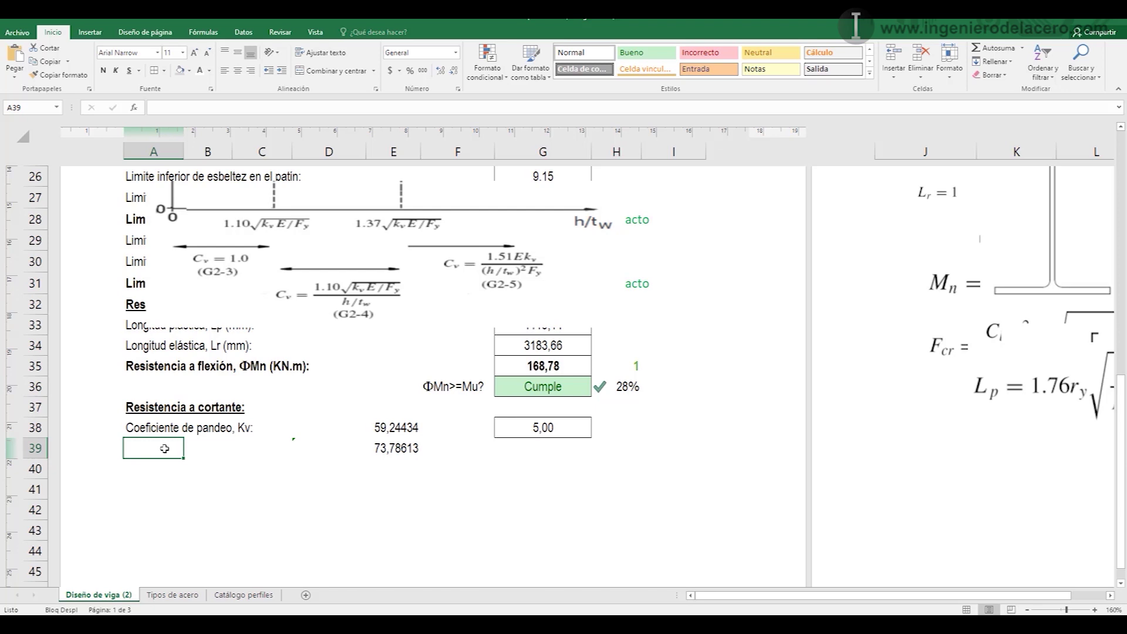
type("Coeficient")
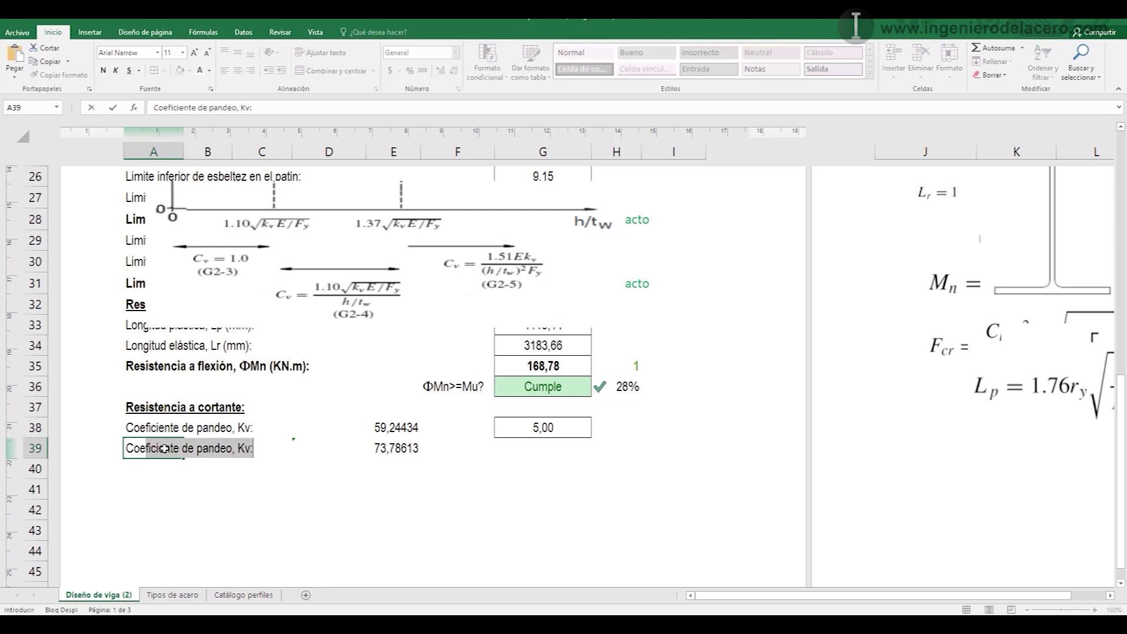
type("e C")
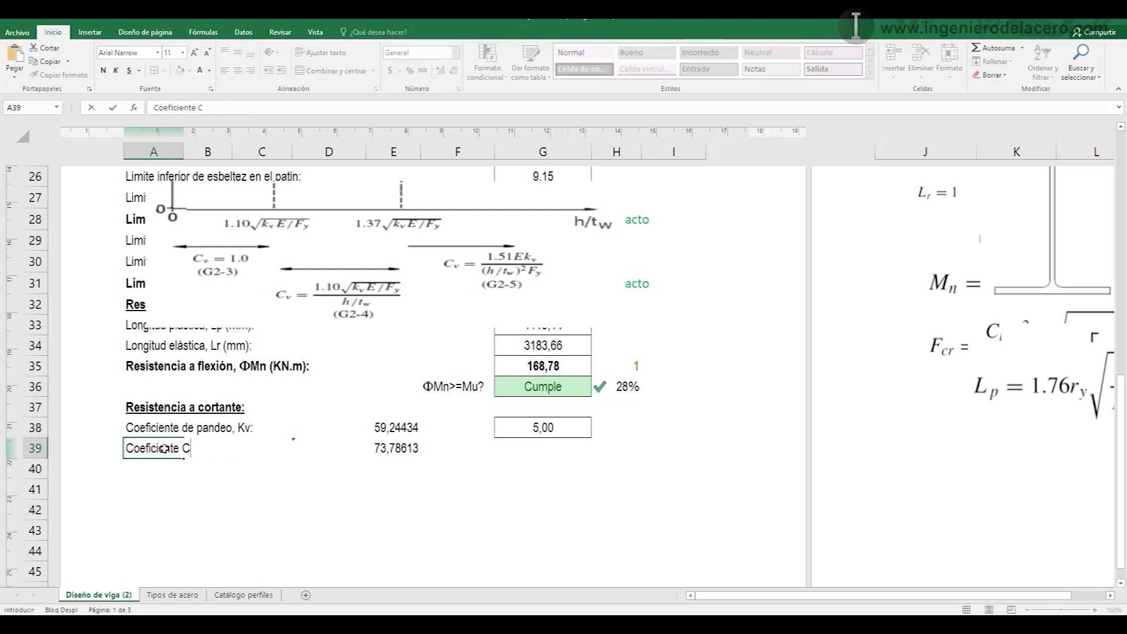
type("v")
- Start the Cv formula in G39 with a SI function that returns 1 when h/tw is less than E38
left_click(540, 448)
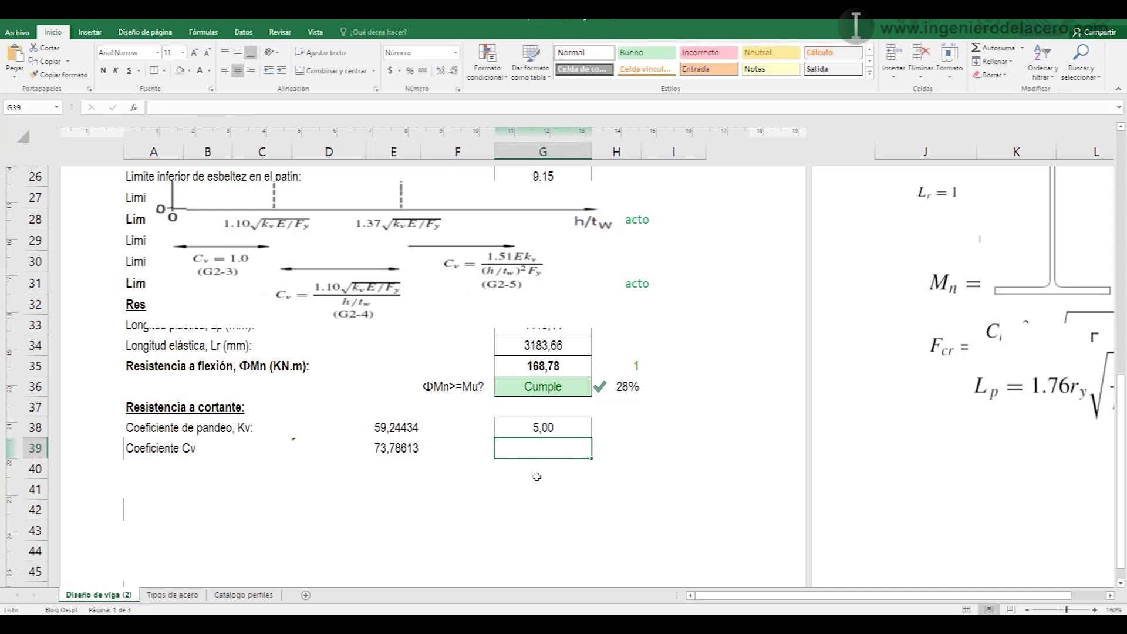
type("=")
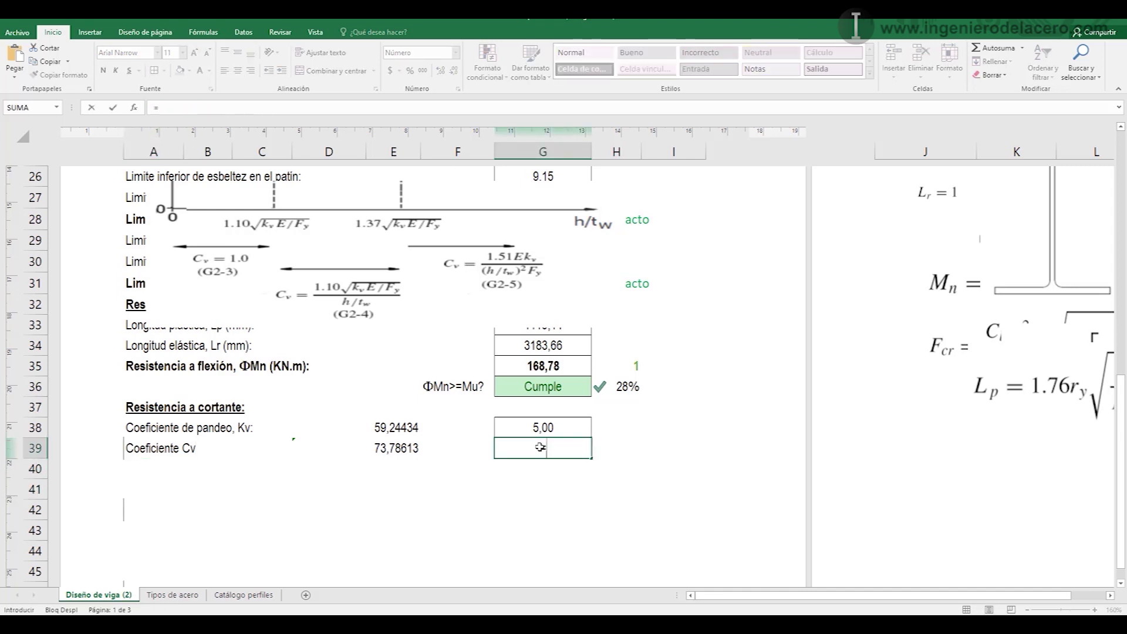
type("si")
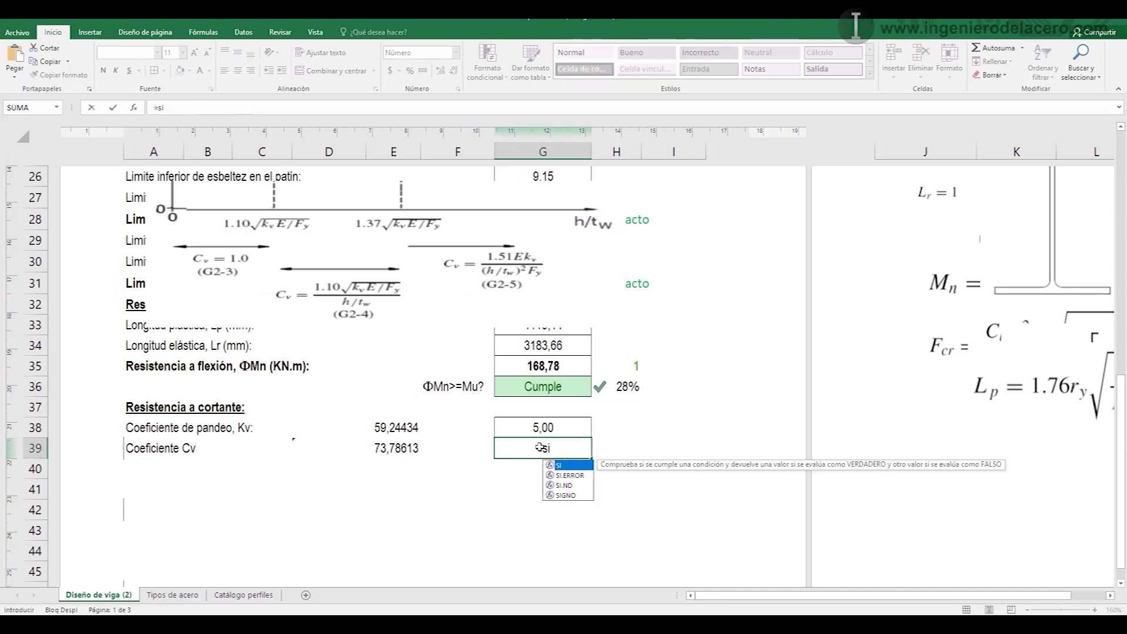
key("Tab")
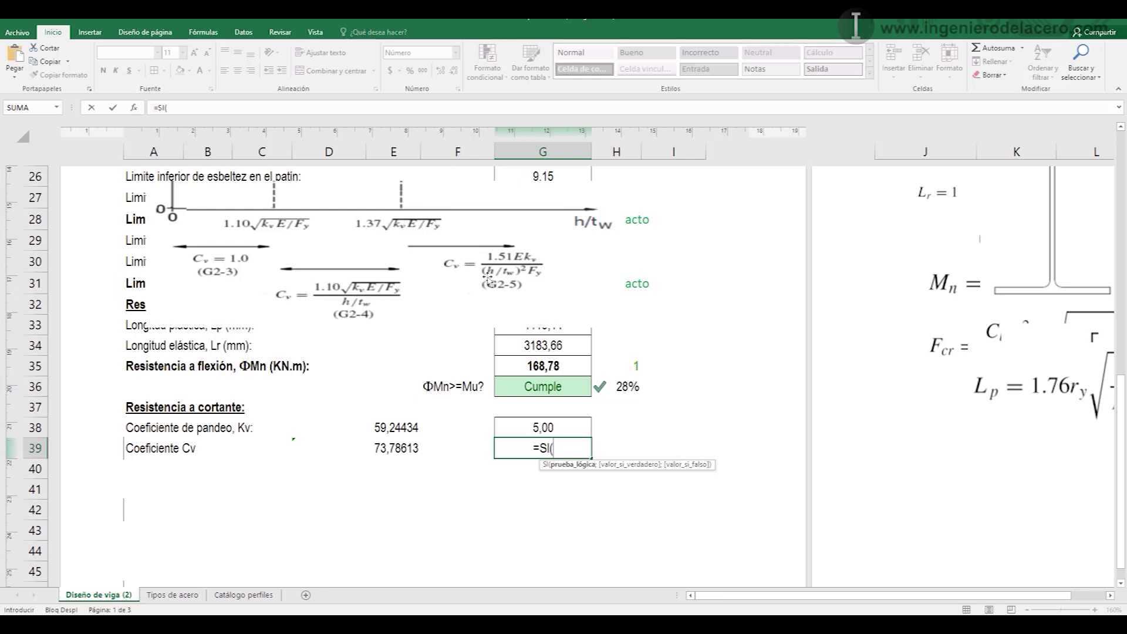
type("h/t")
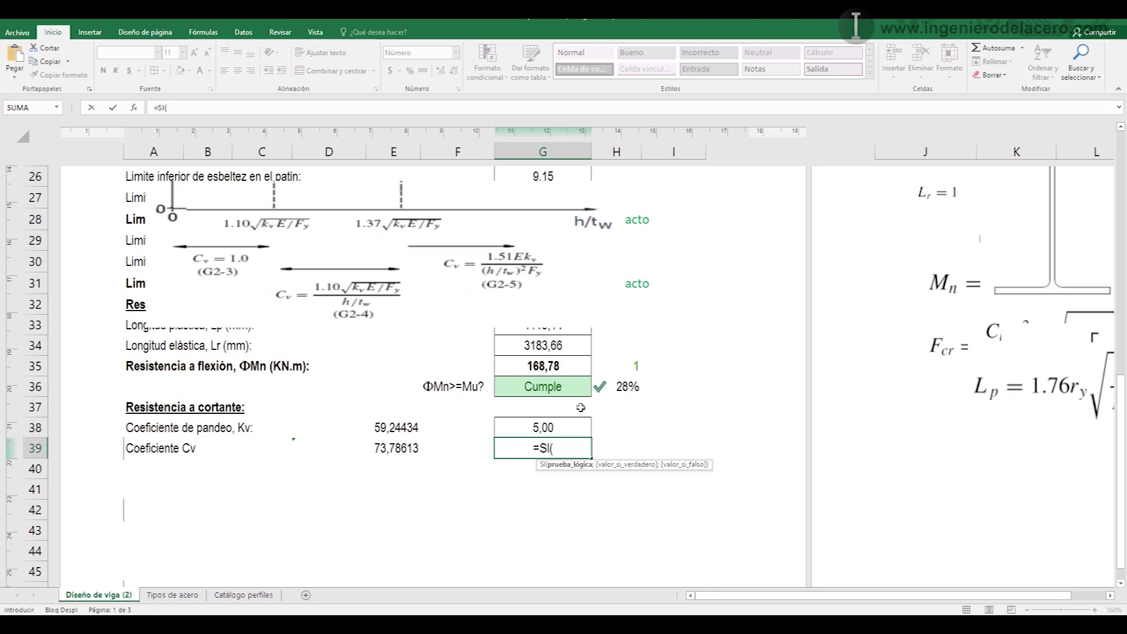
type("w")
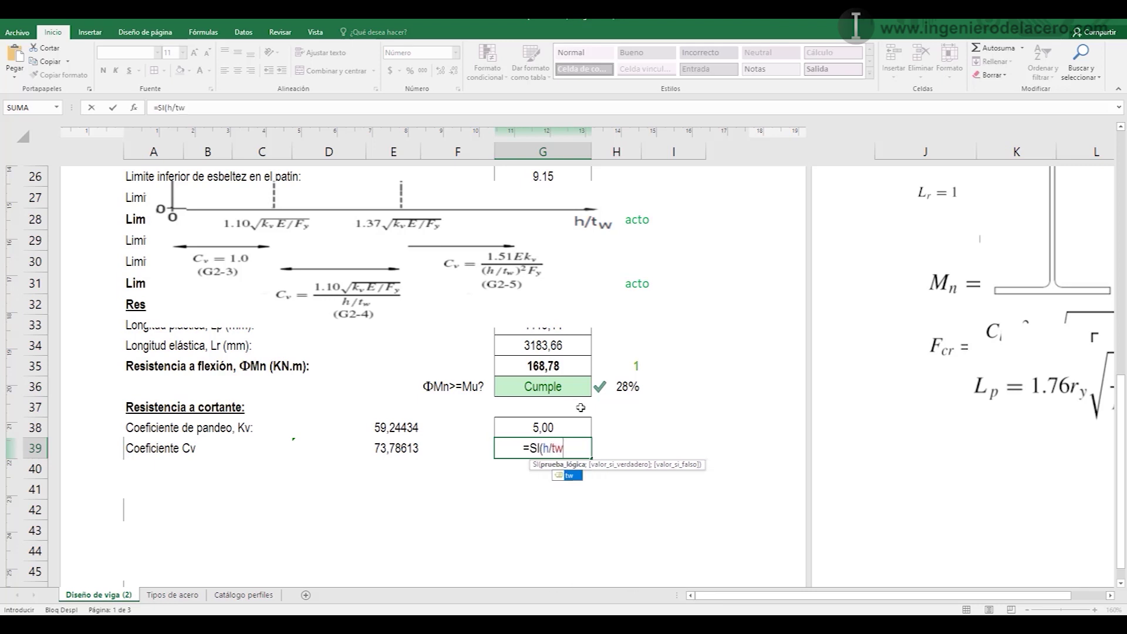
type("<")
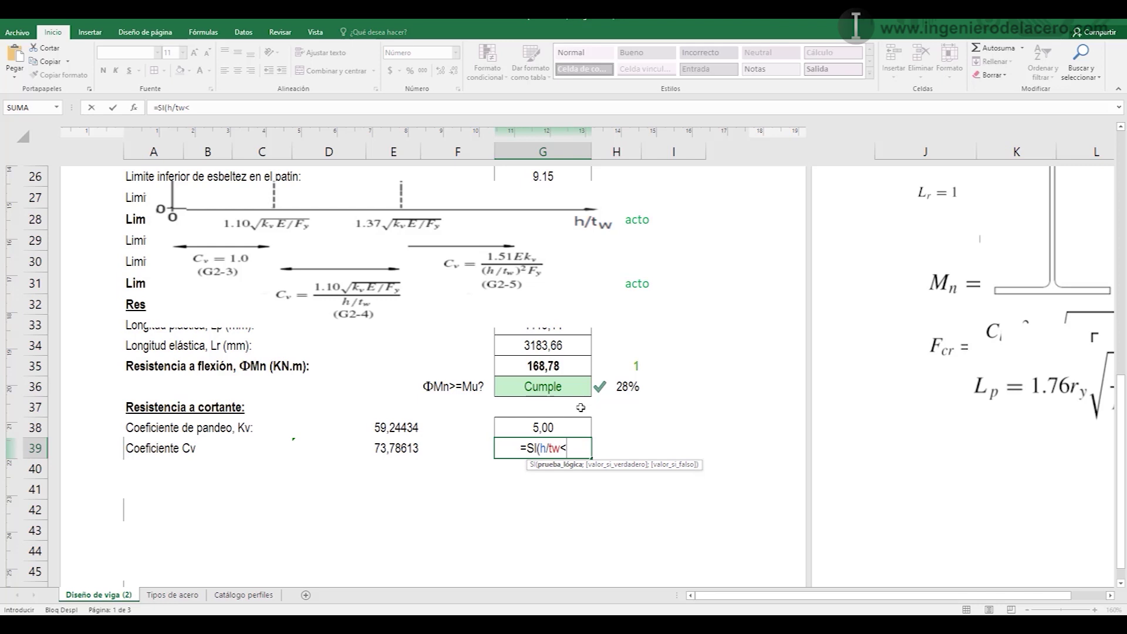
left_click(398, 426)
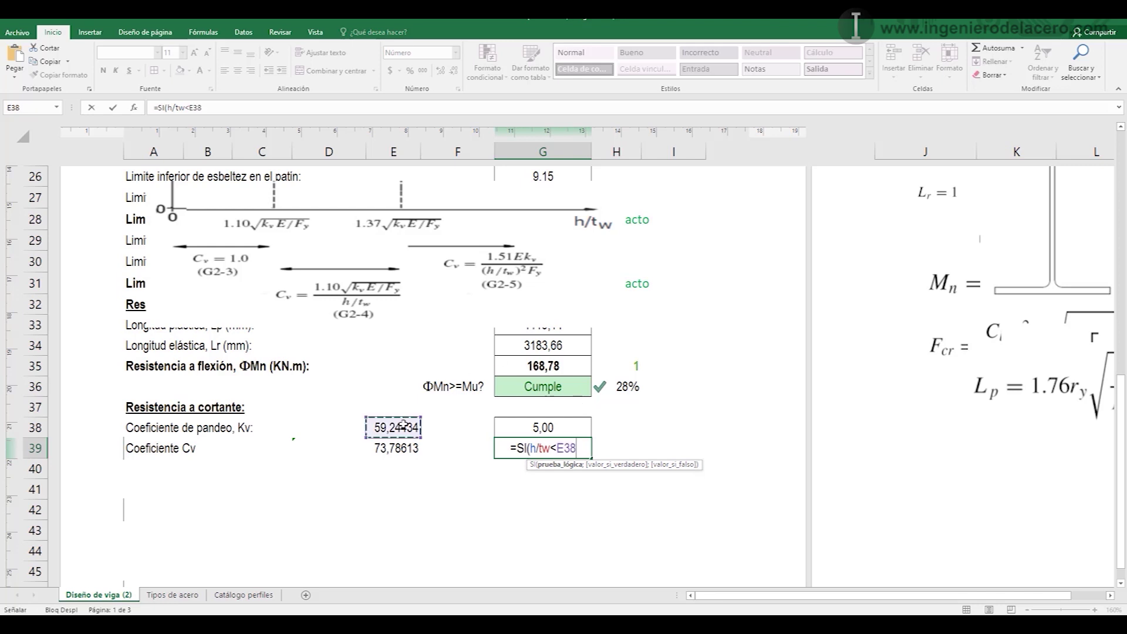
type(";")
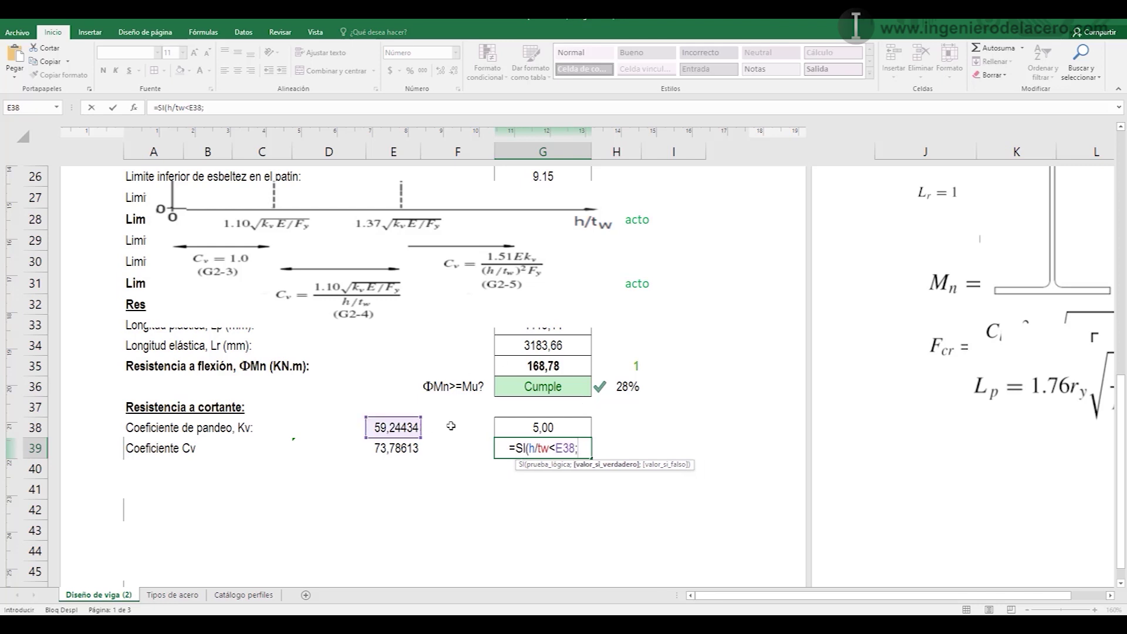
type("1;")
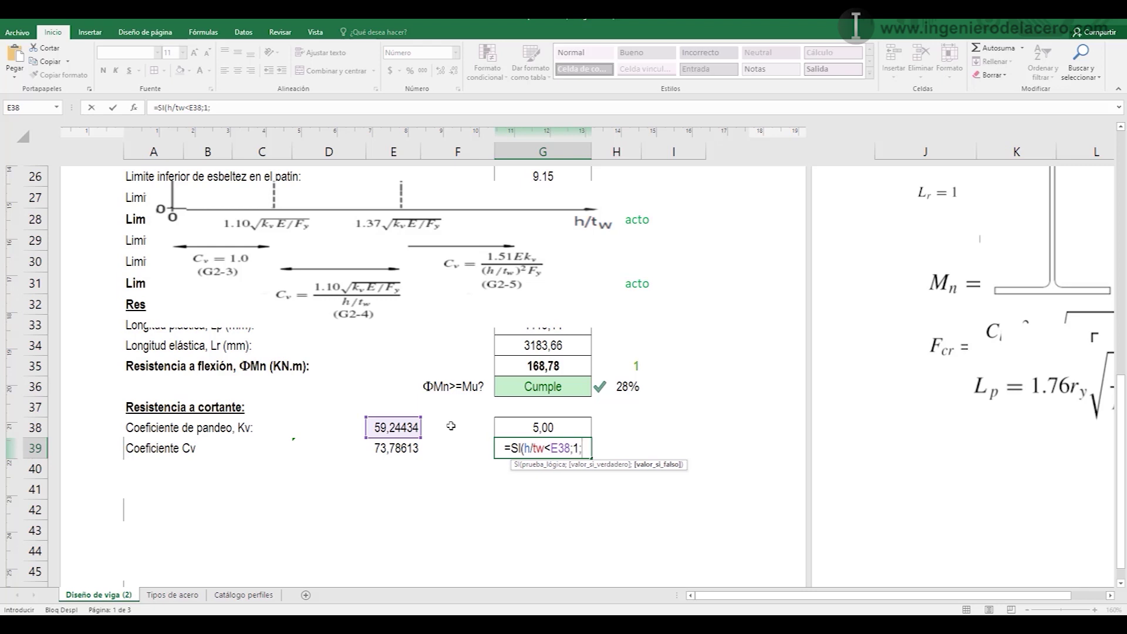
- Nest a second SI in the G39 formula with the condition Y(h/tw>=E38;h/tw<E39)
type("si")
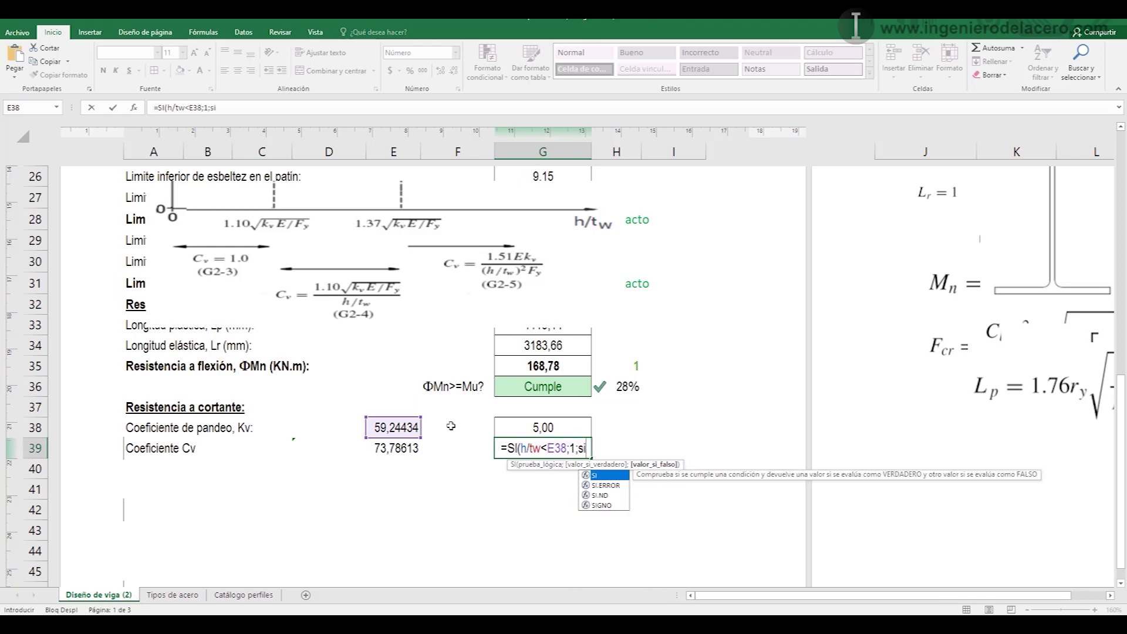
key("Tab")
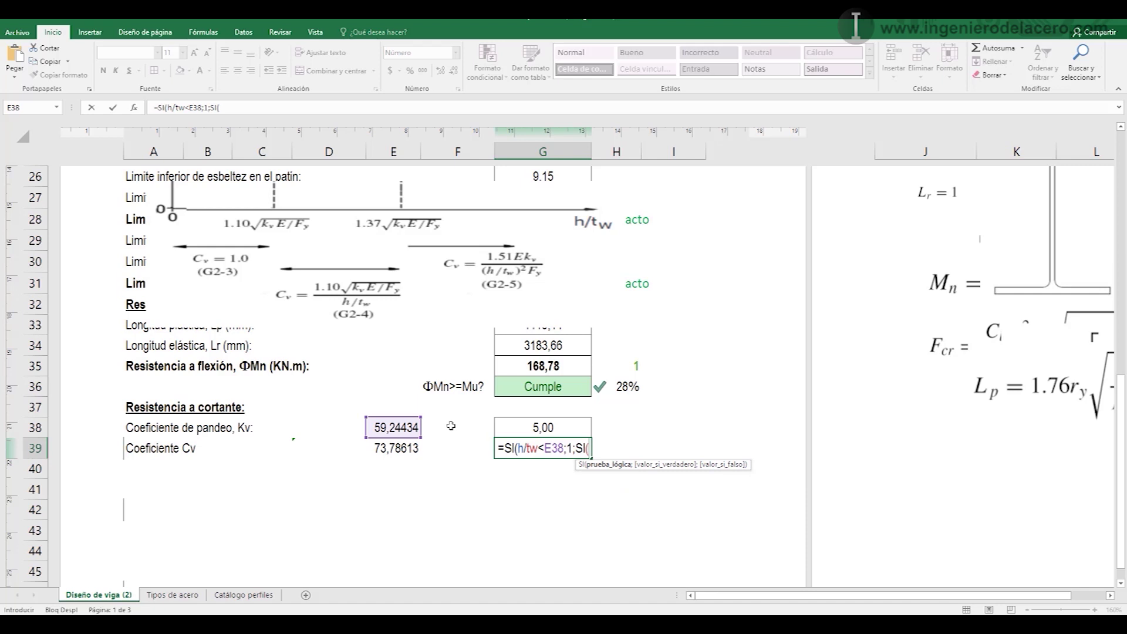
type("y")
key("Tab")
type("(")
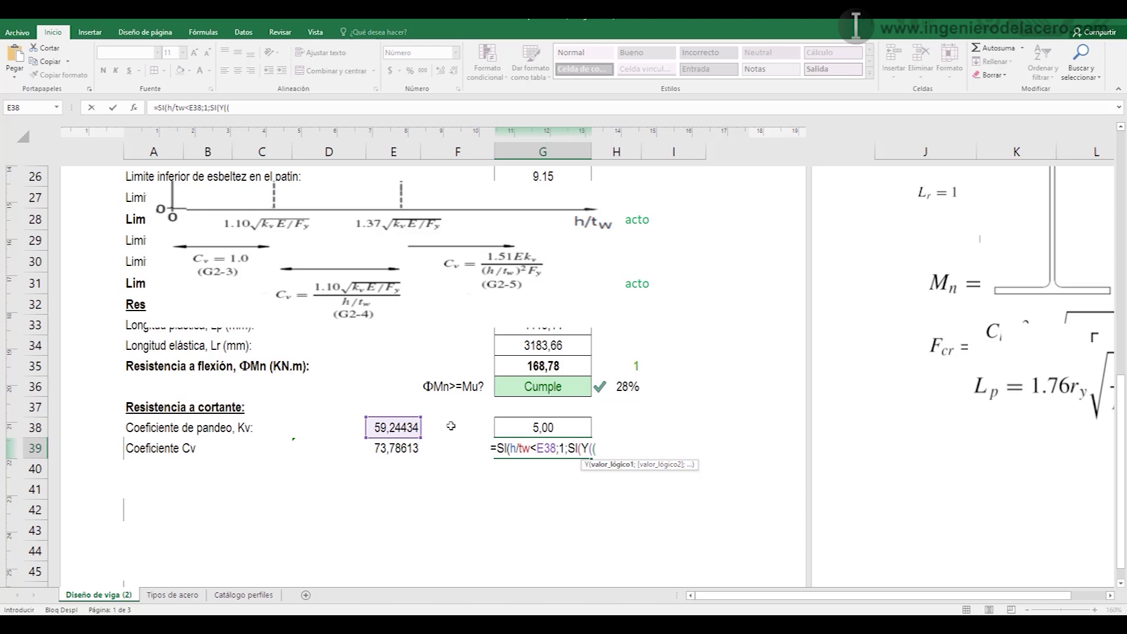
key("BackSpace")
type("h/tw>=")
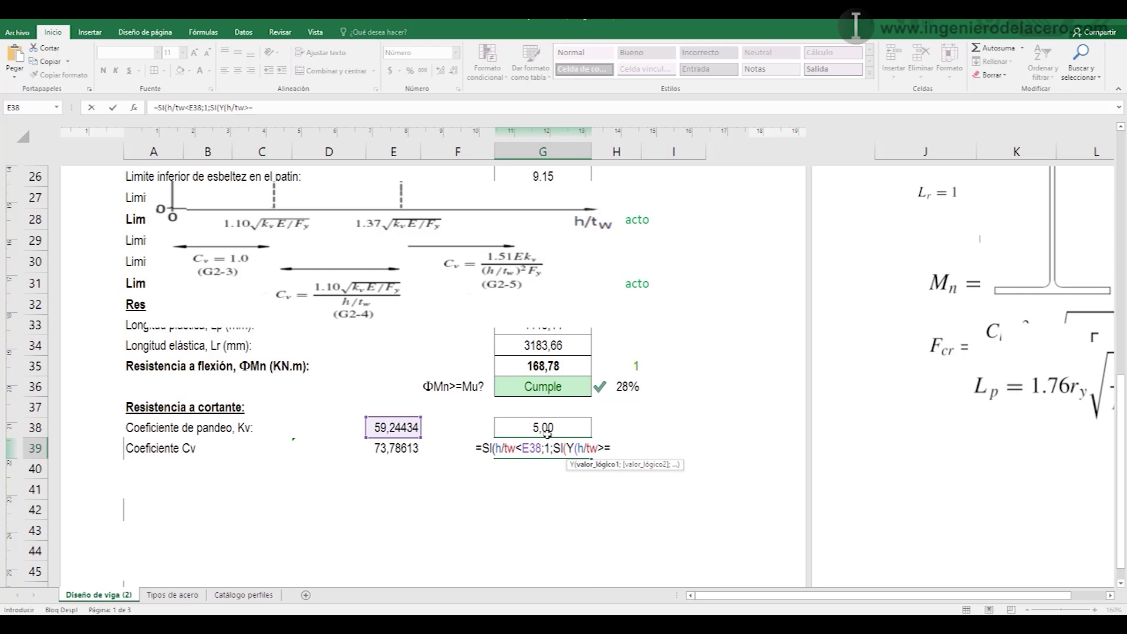
left_click(396, 427)
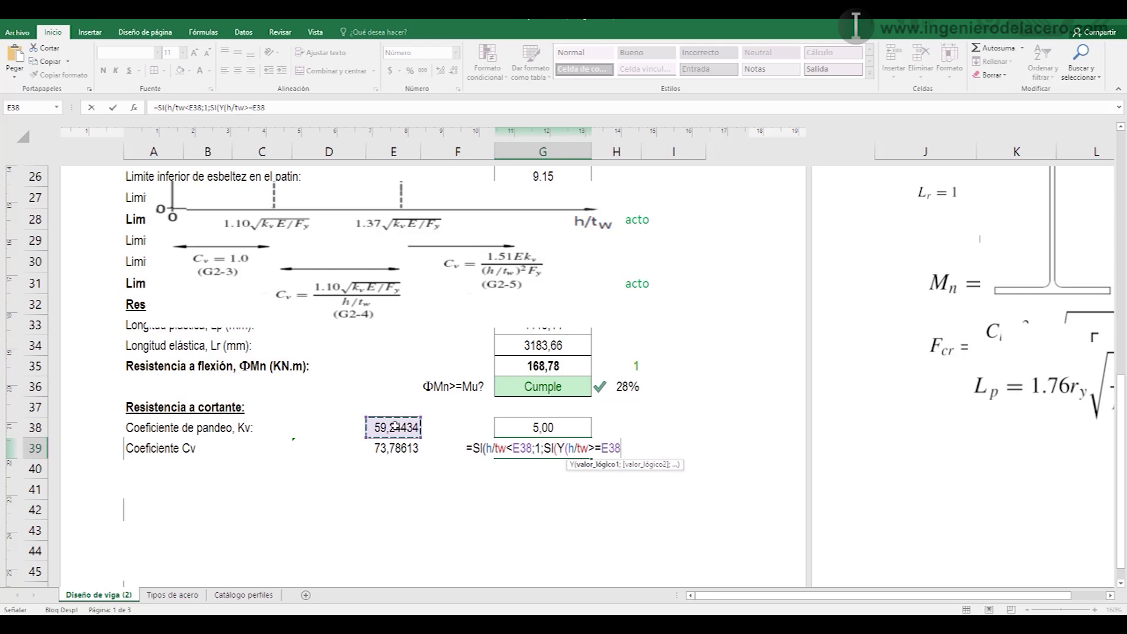
type(";")
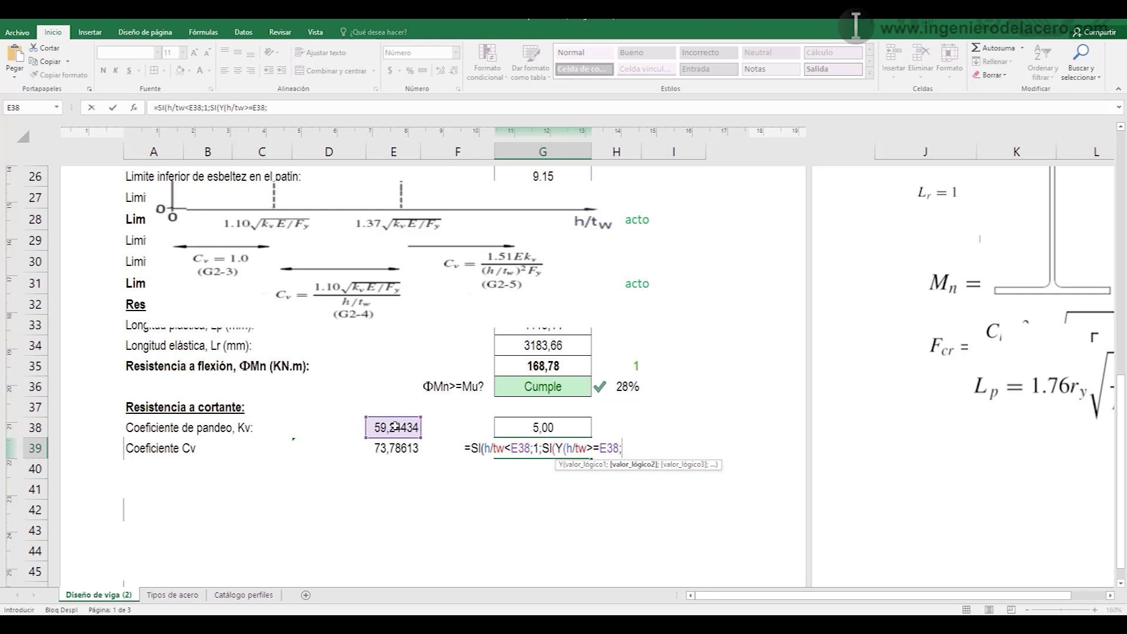
type("h/tw<")
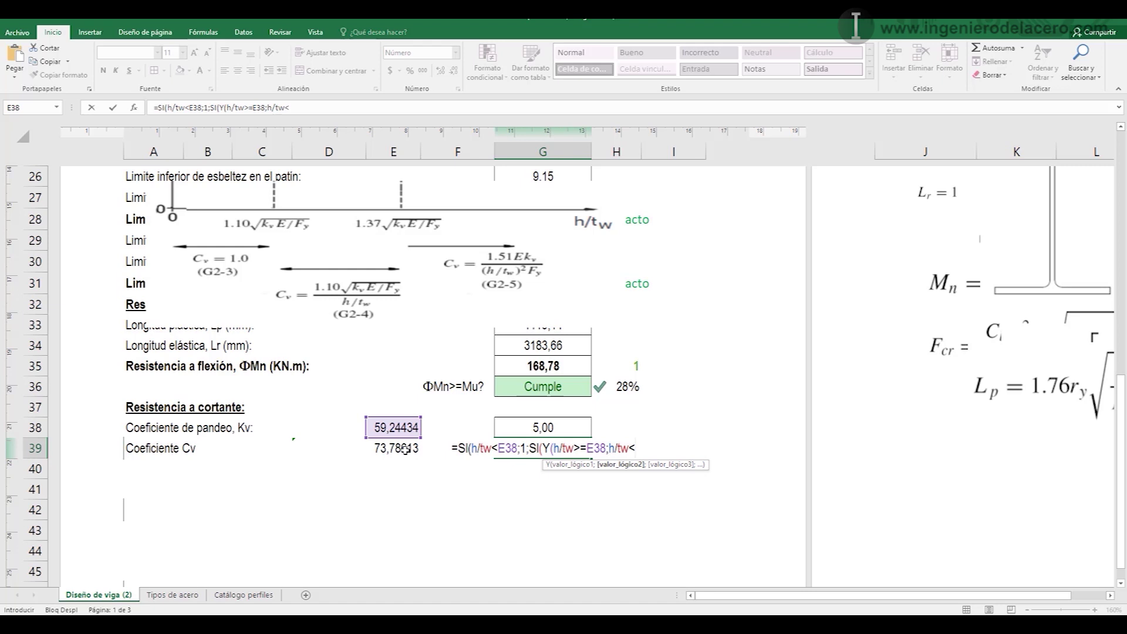
left_click(405, 449)
type(")")
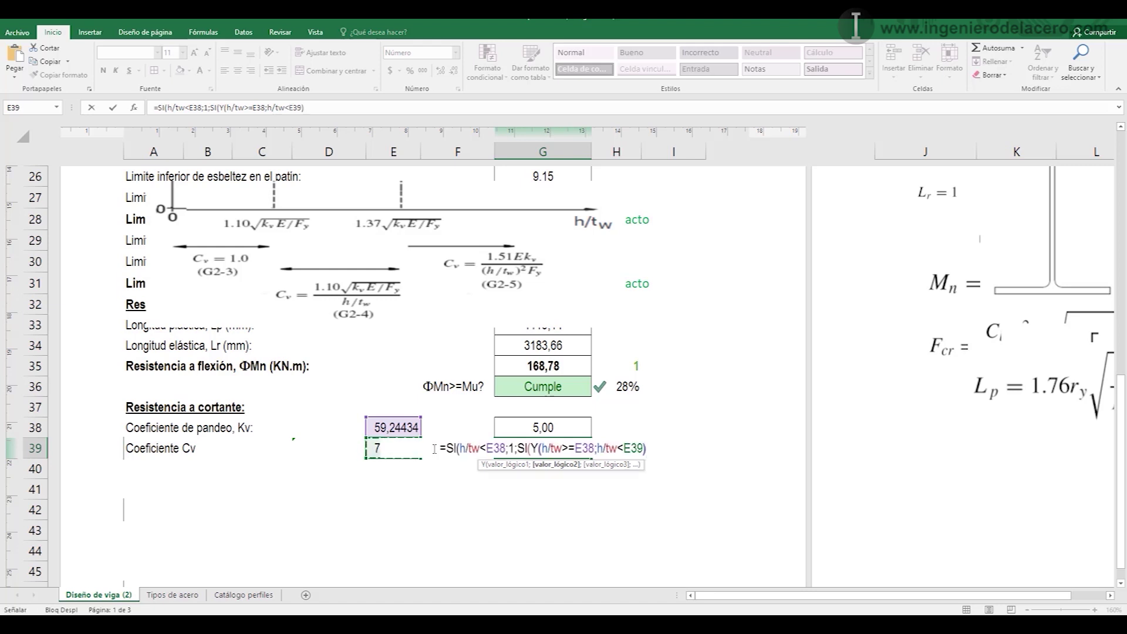
- Enter ((E38)/(h/tw)) as the value if true of the nested SI in G39
type(";")
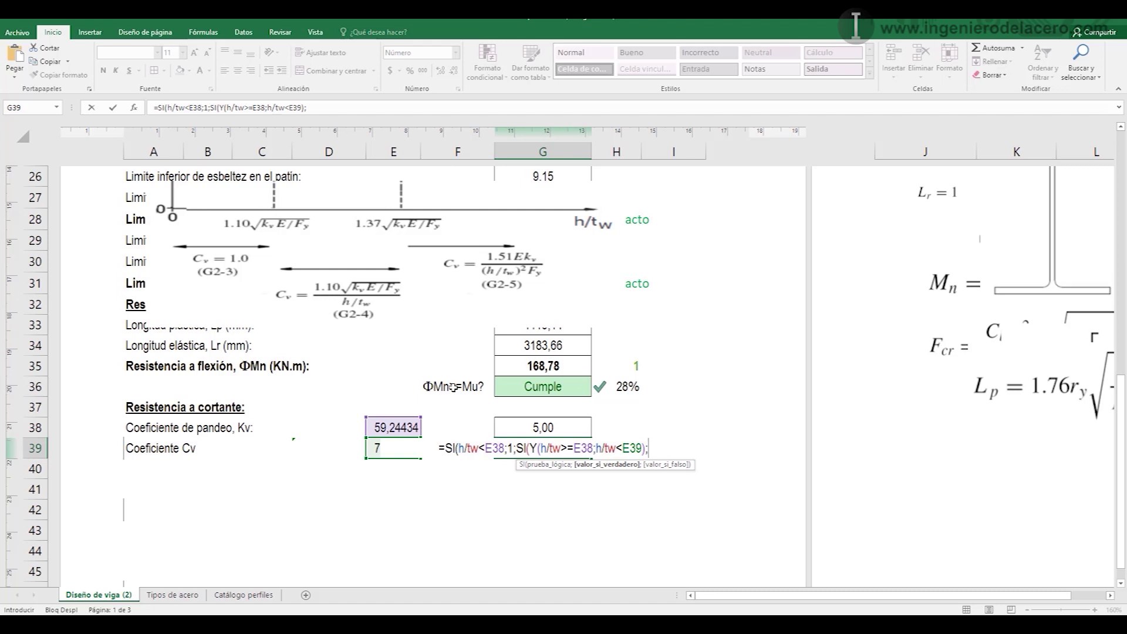
type("(")
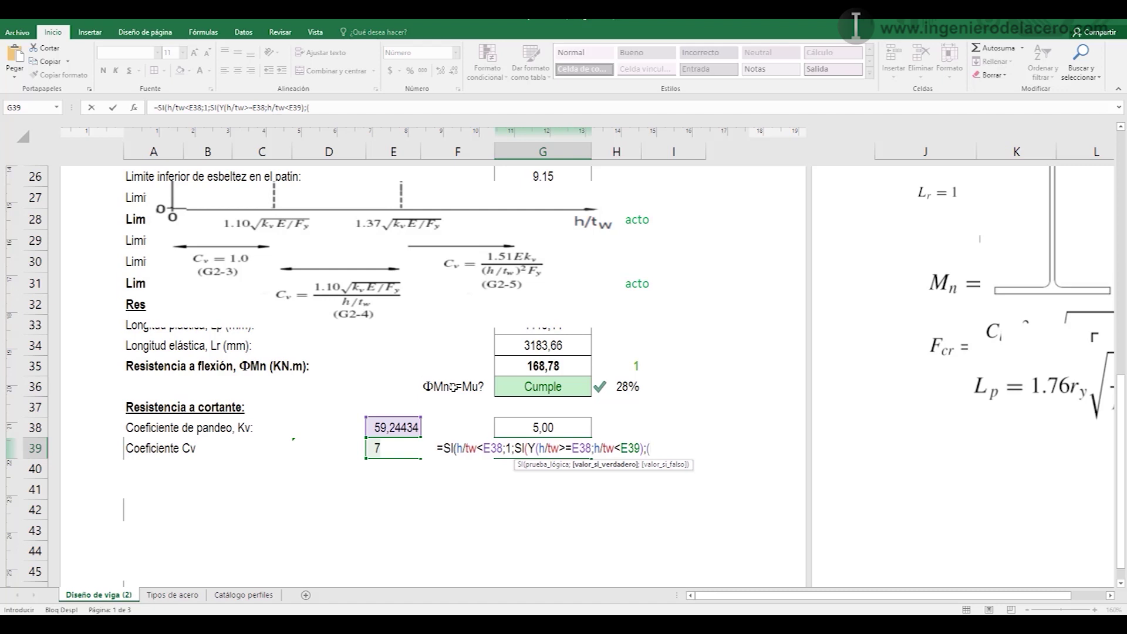
type("()/())")
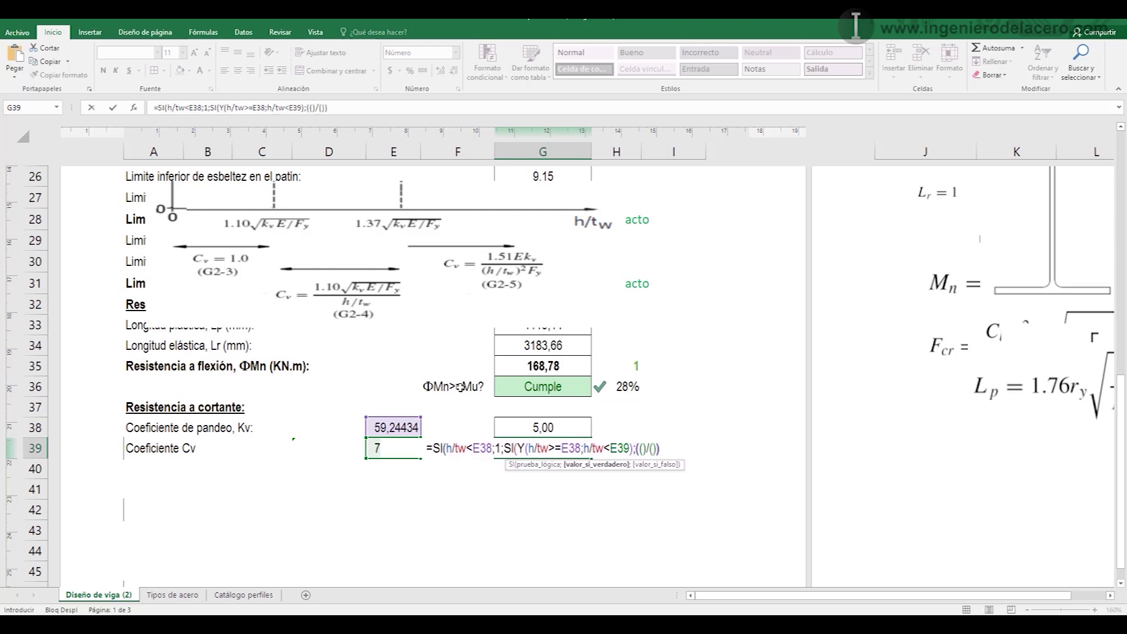
left_click(394, 426)
left_click(663, 448)
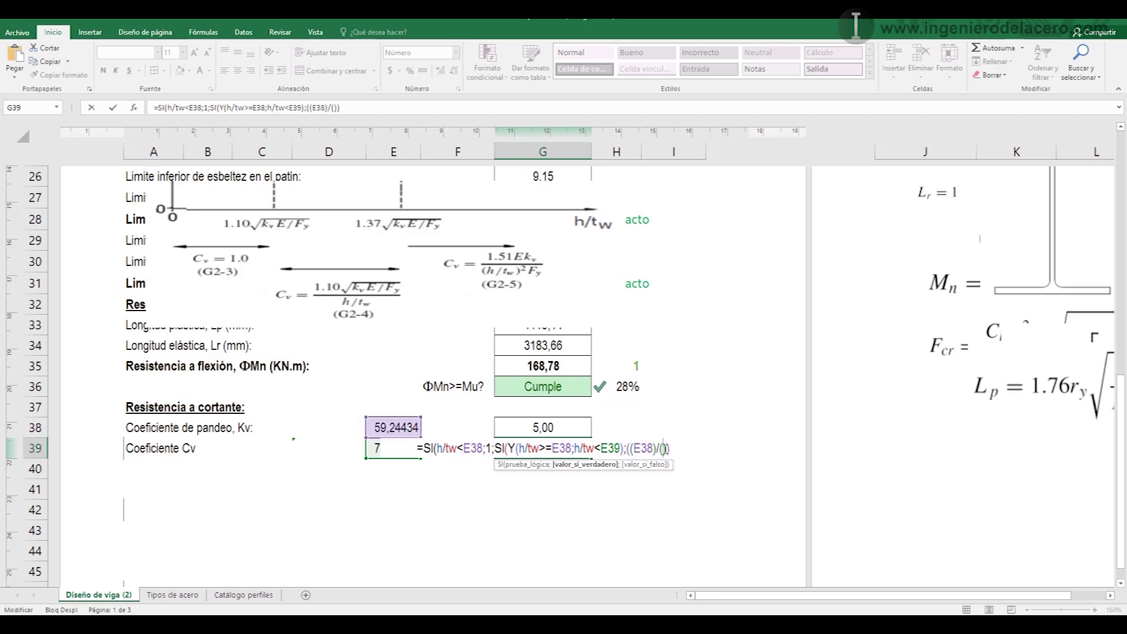
type("h/tw")
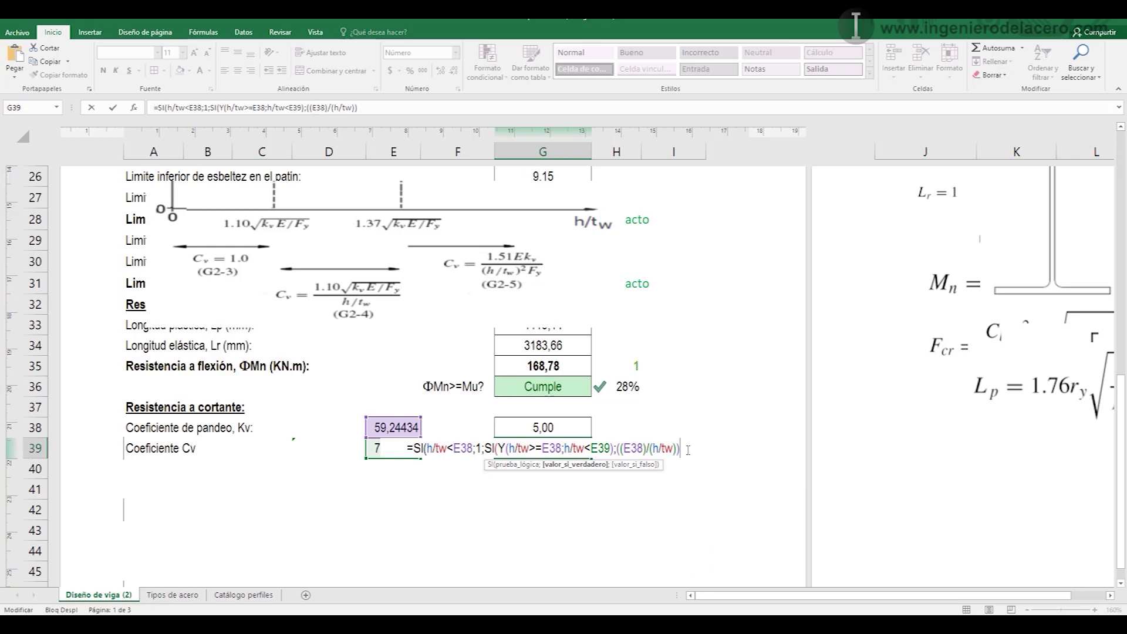
- Add the value if false to the nested SI in G39, with the numerator (1,51*Es*Kv) over an empty divisor
type(";")
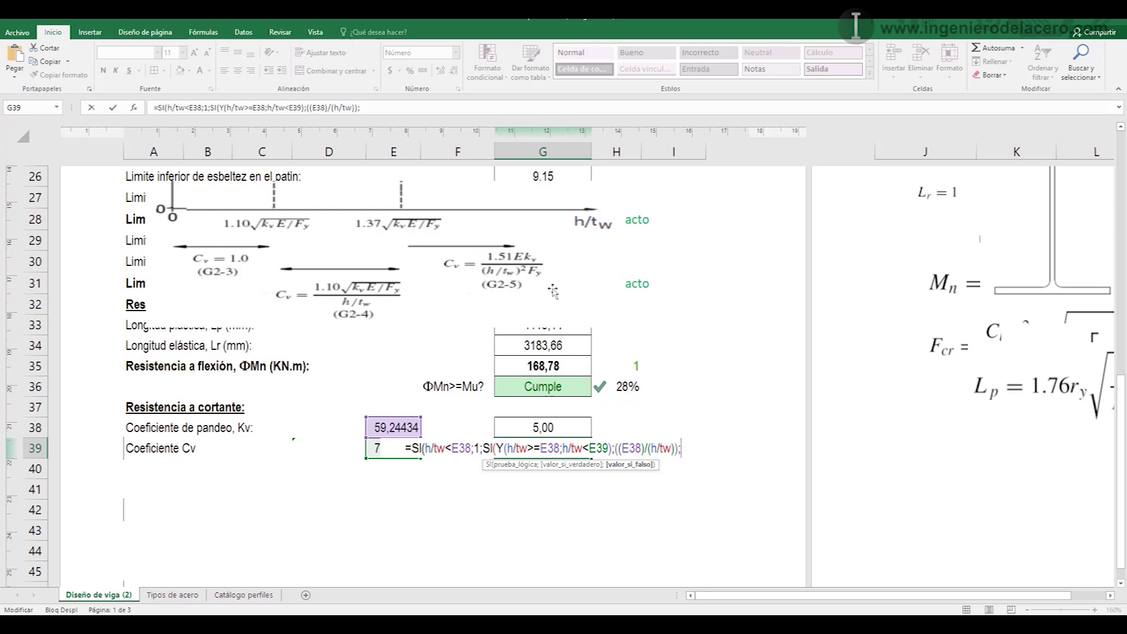
type("((E38)/(h/tw));(")
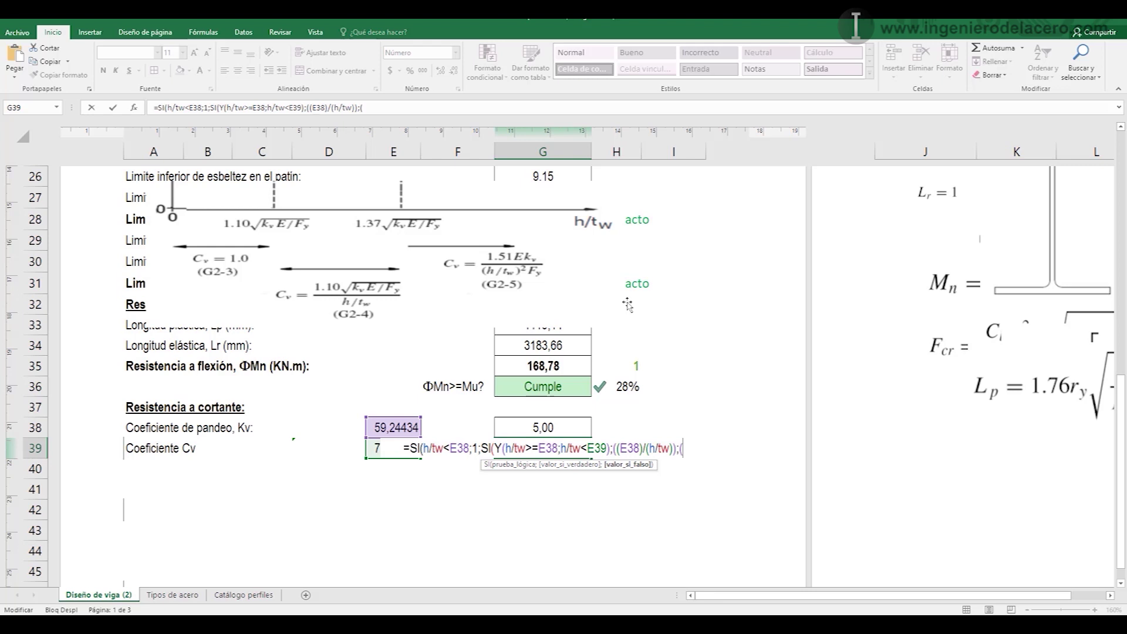
type("(")
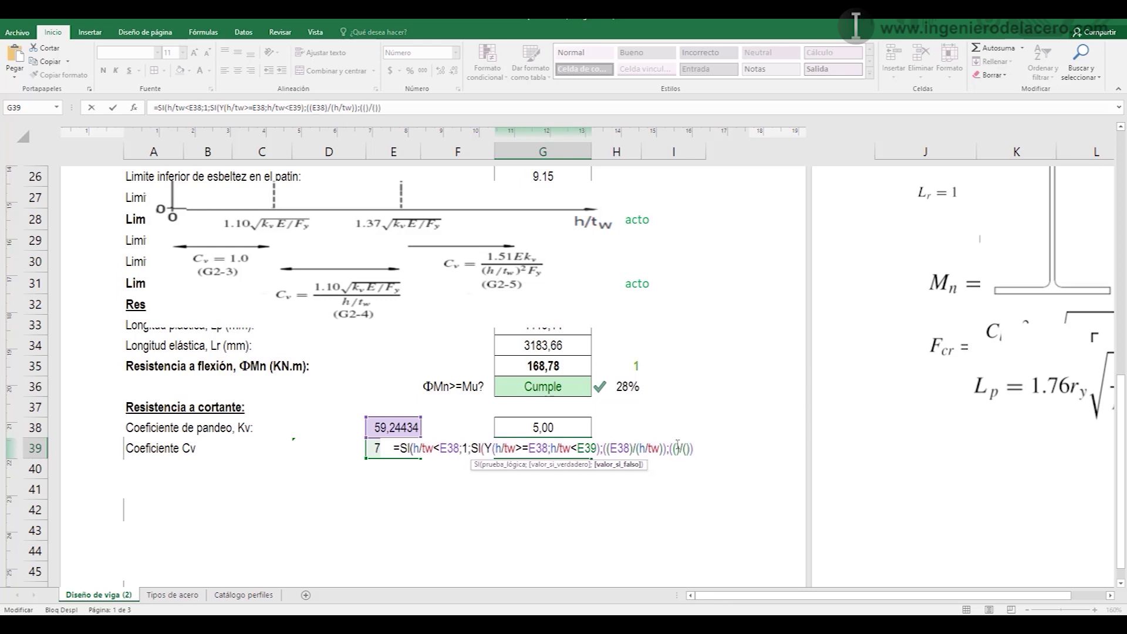
type("1,51*")
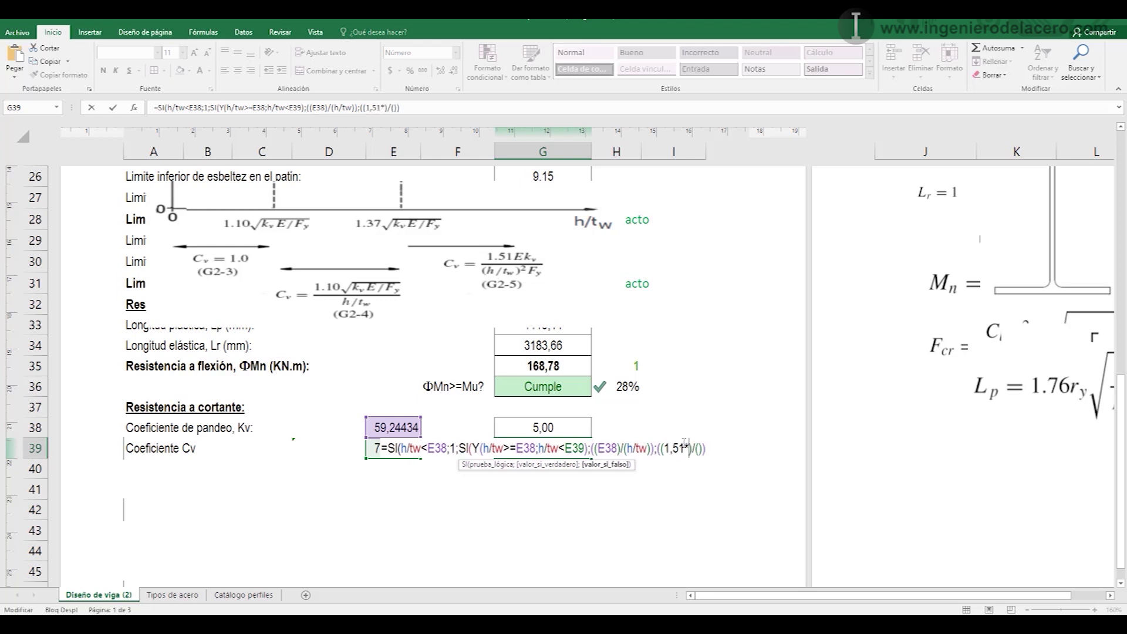
type("Es")
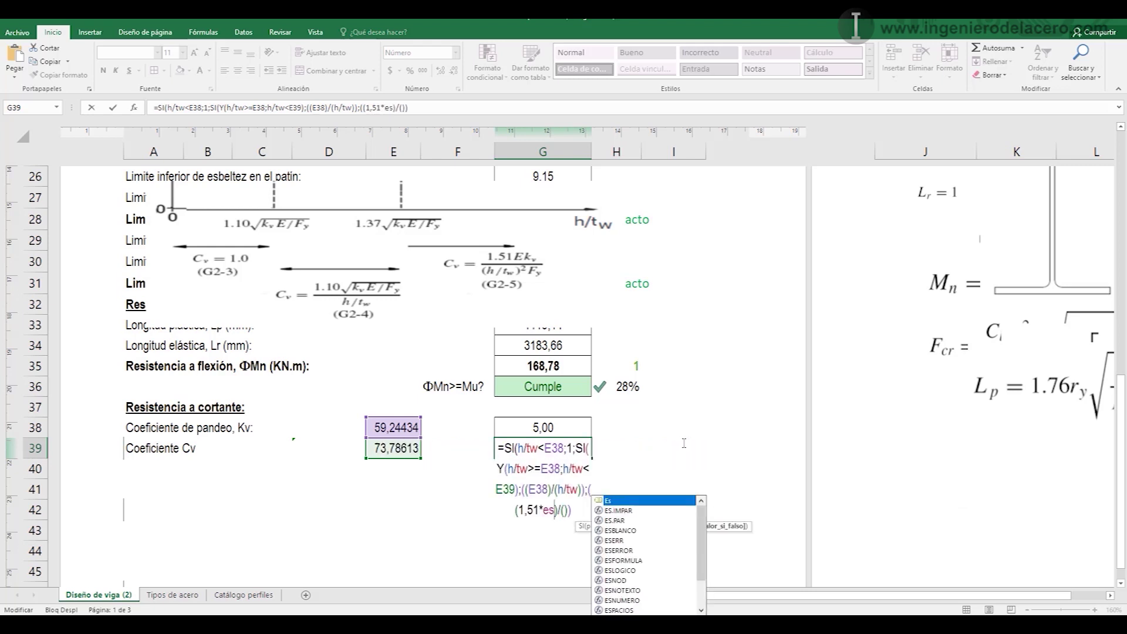
type("*")
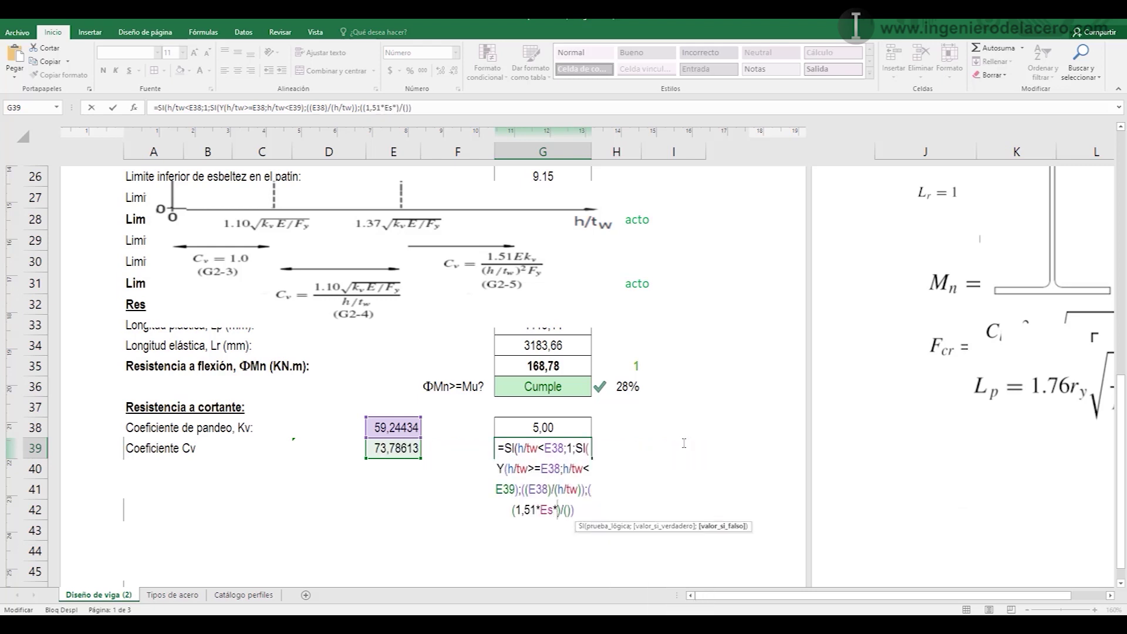
type("kv")
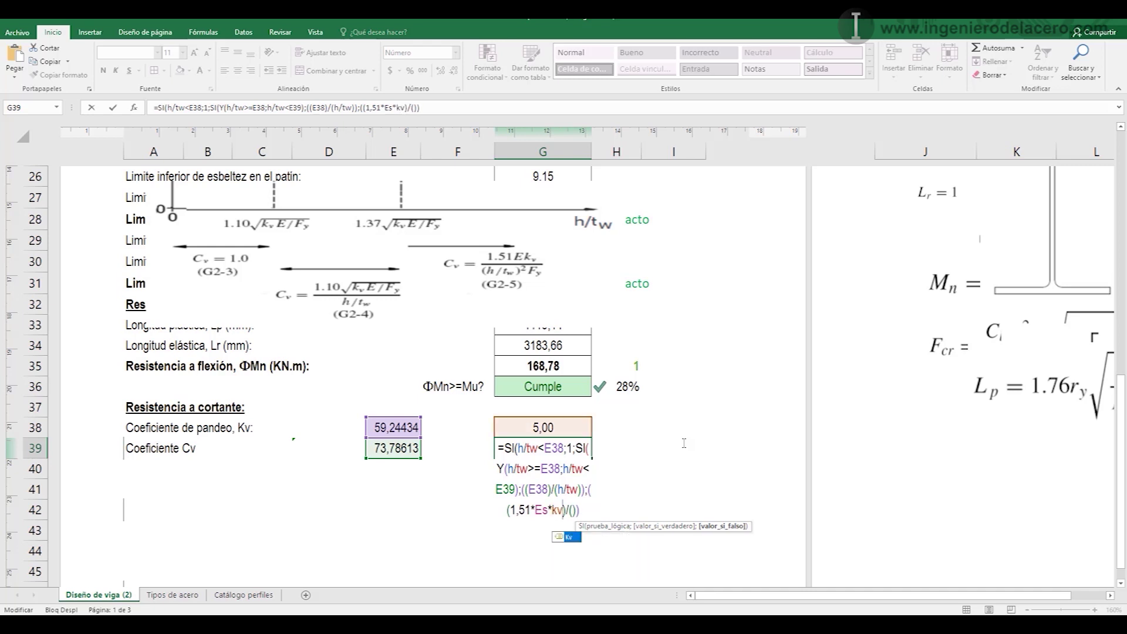
key("Tab")
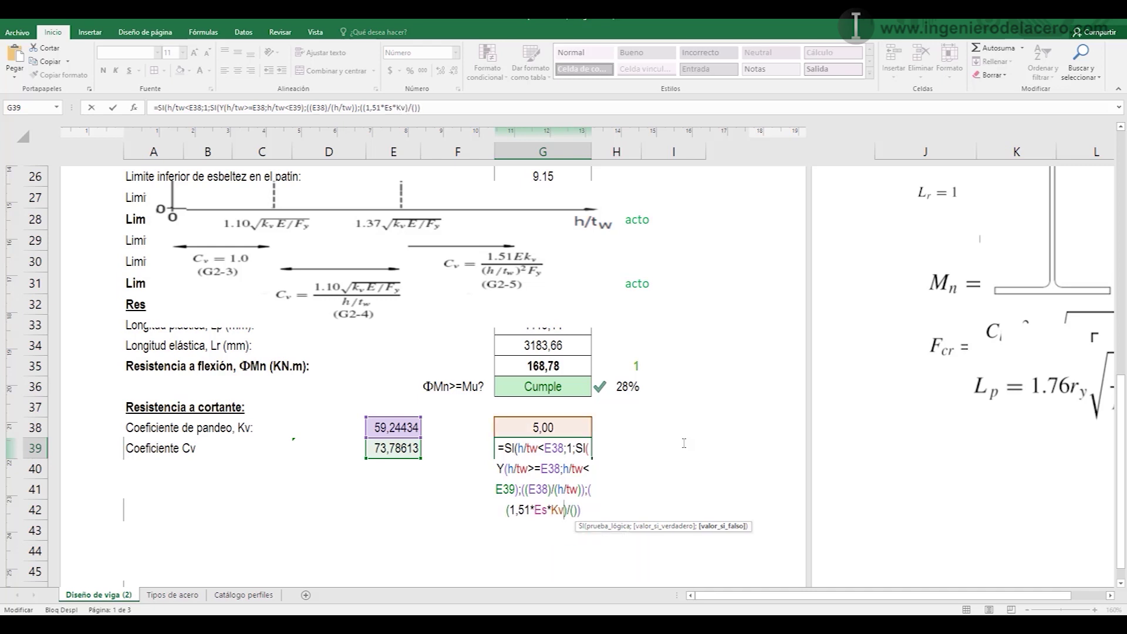
- Fill in the divisor (((h/tw)^2)*Fy) of the last G39 term and complete the Cv formula
left_click(575, 509)
type("()")
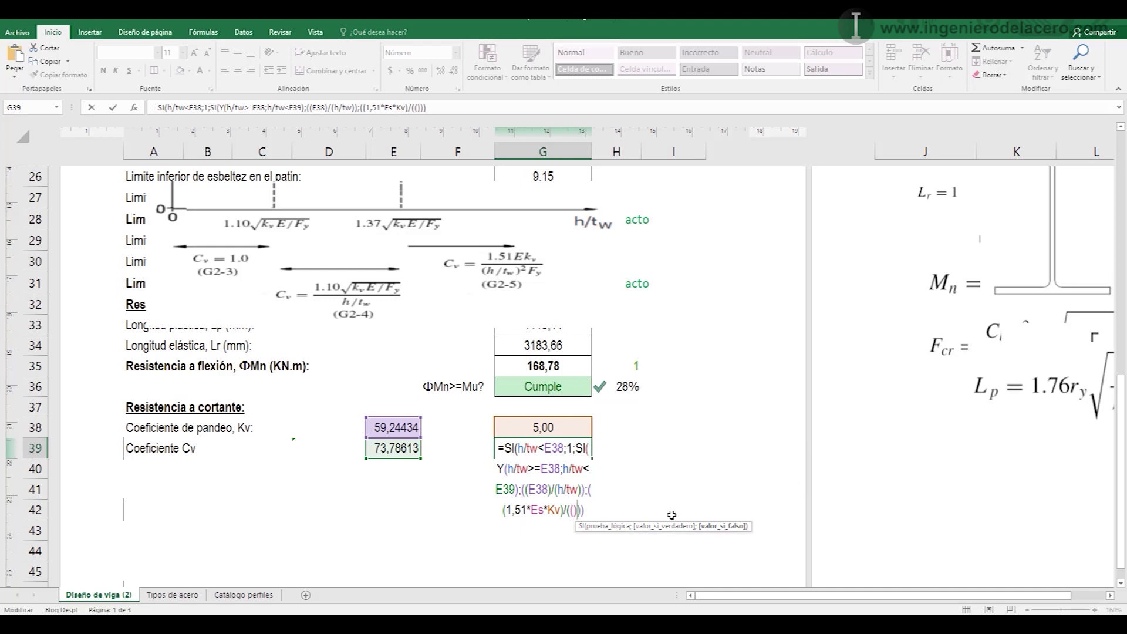
type("^2")
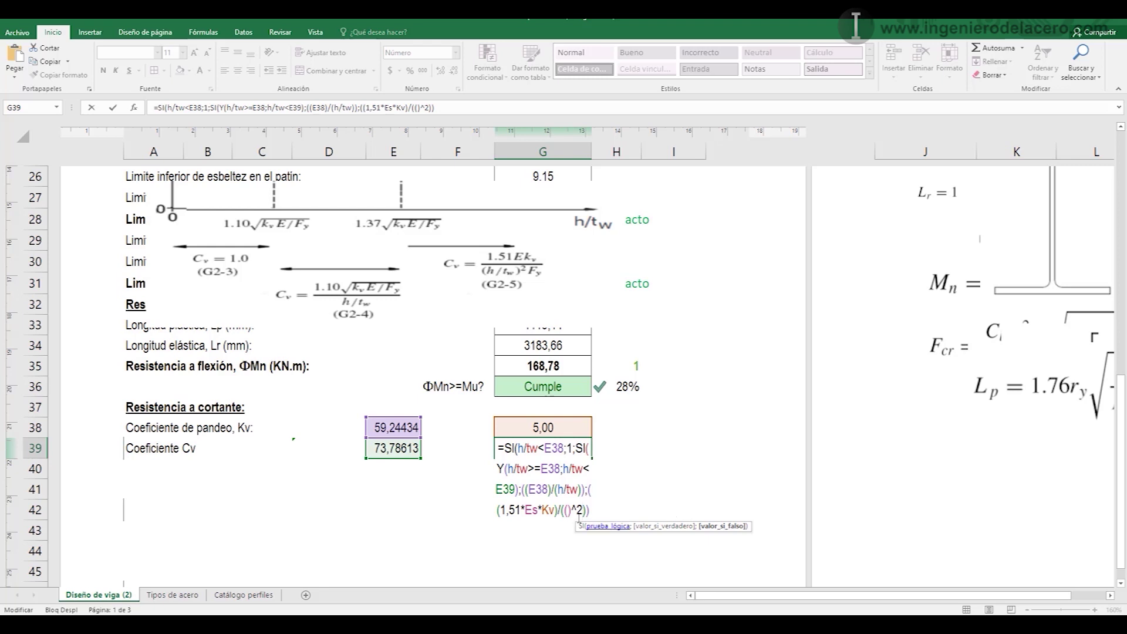
left_click(568, 510)
type("h/tw")
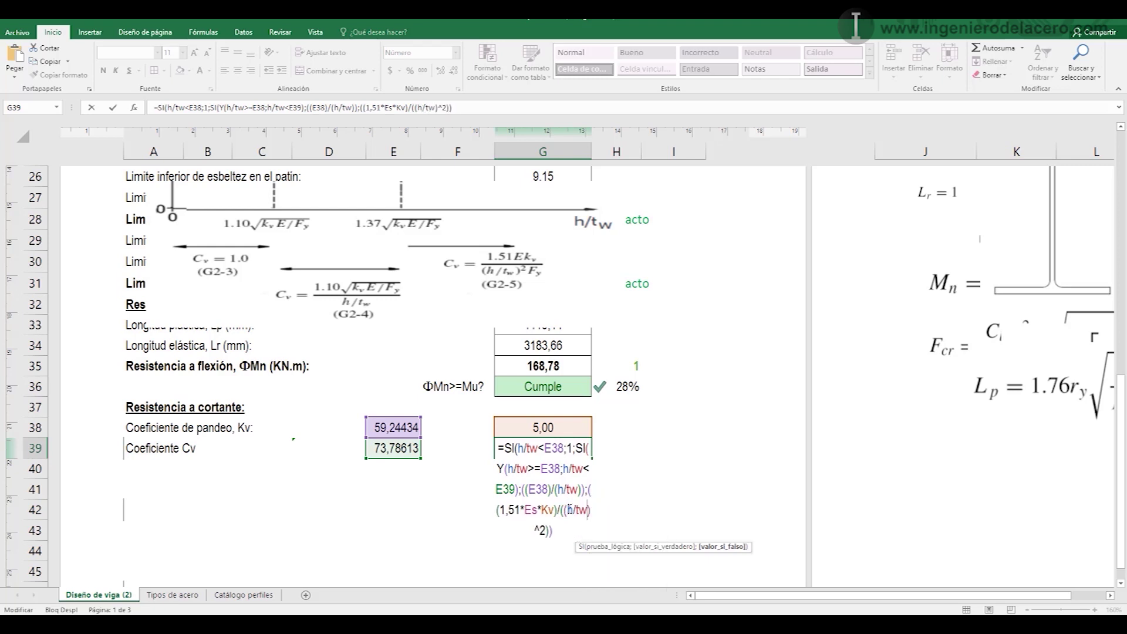
left_click(549, 531)
type(")")
left_click(565, 509)
type("(")
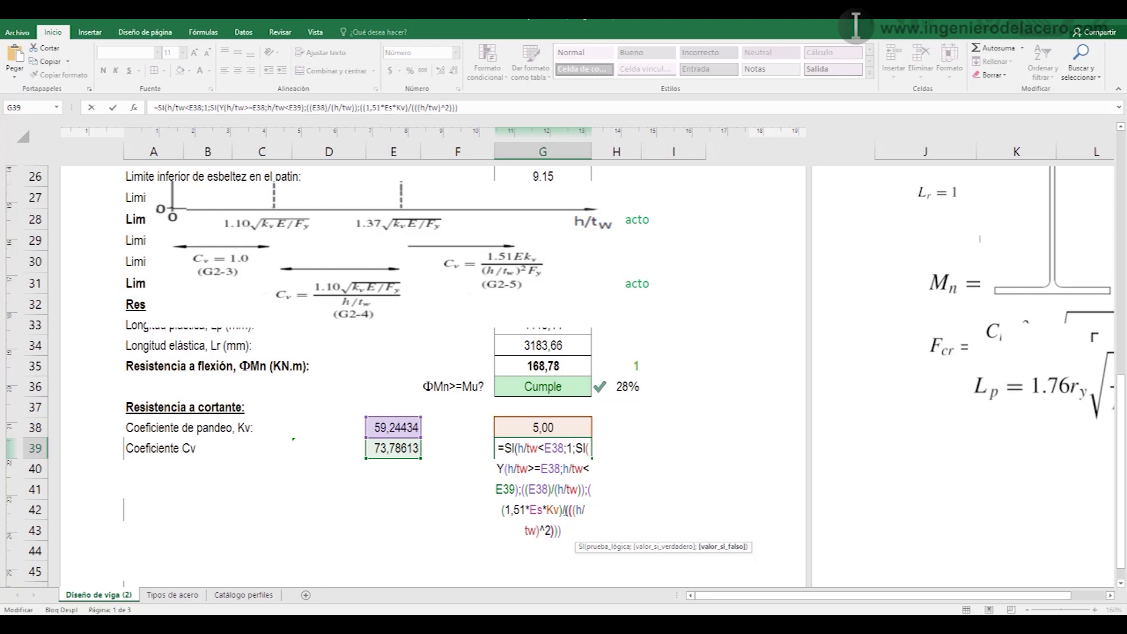
left_click(557, 530)
type("*Fy")
left_click(581, 530)
type("))")
key("Return")
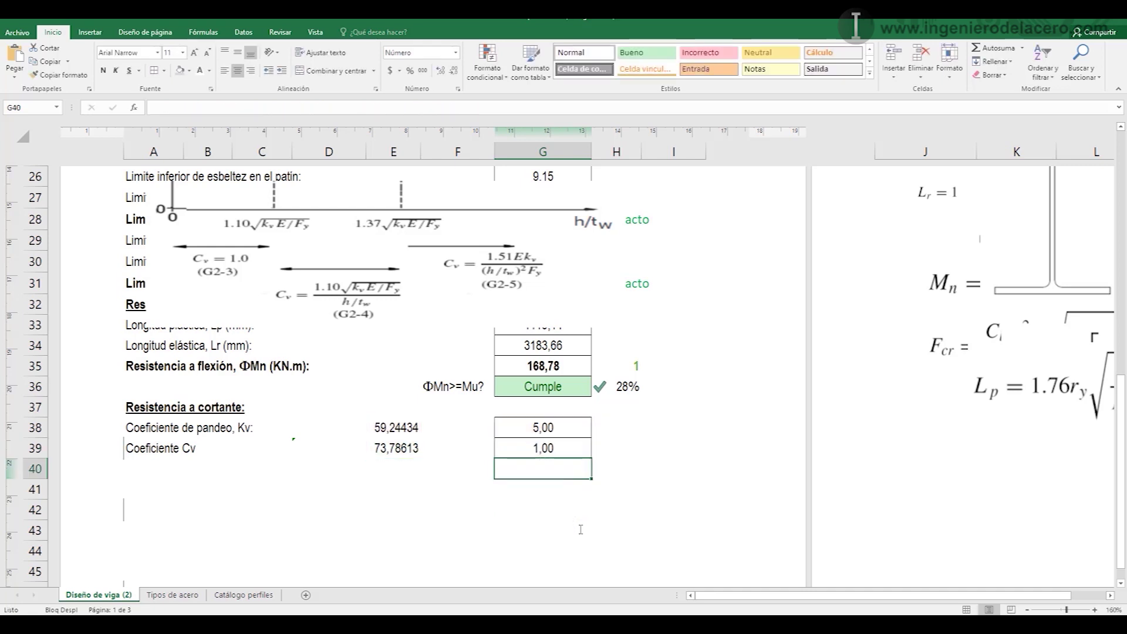
- Compare h/tw with the limit in E38 using a temporary =h/tw formula in F38, and clear that cell
left_click(577, 448)
left_click(577, 428)
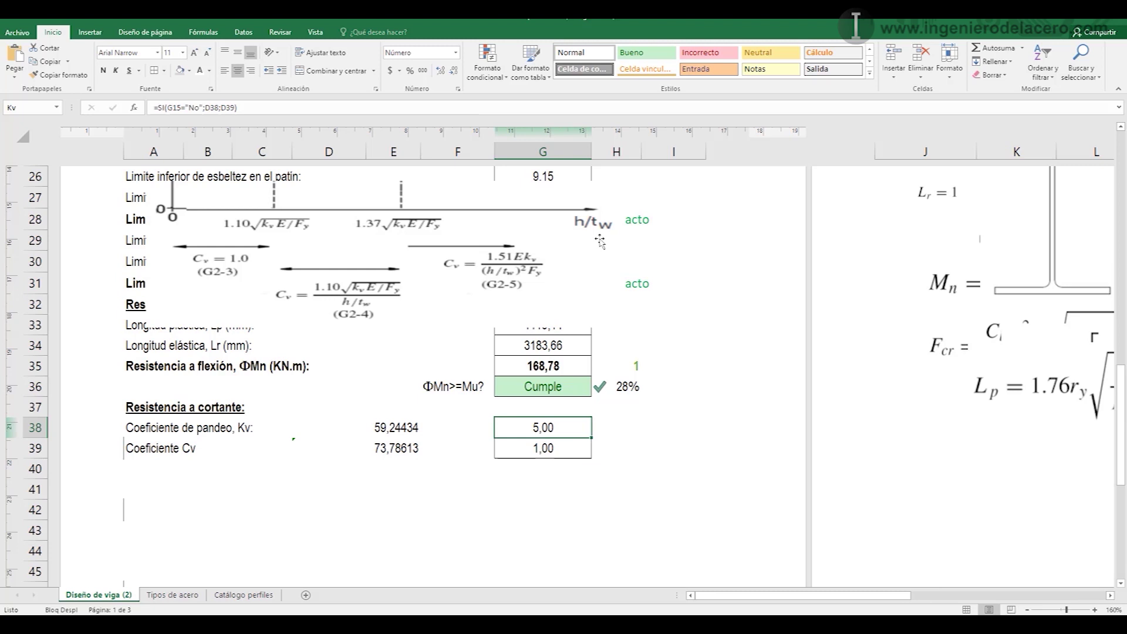
left_click(403, 428)
left_click(444, 427)
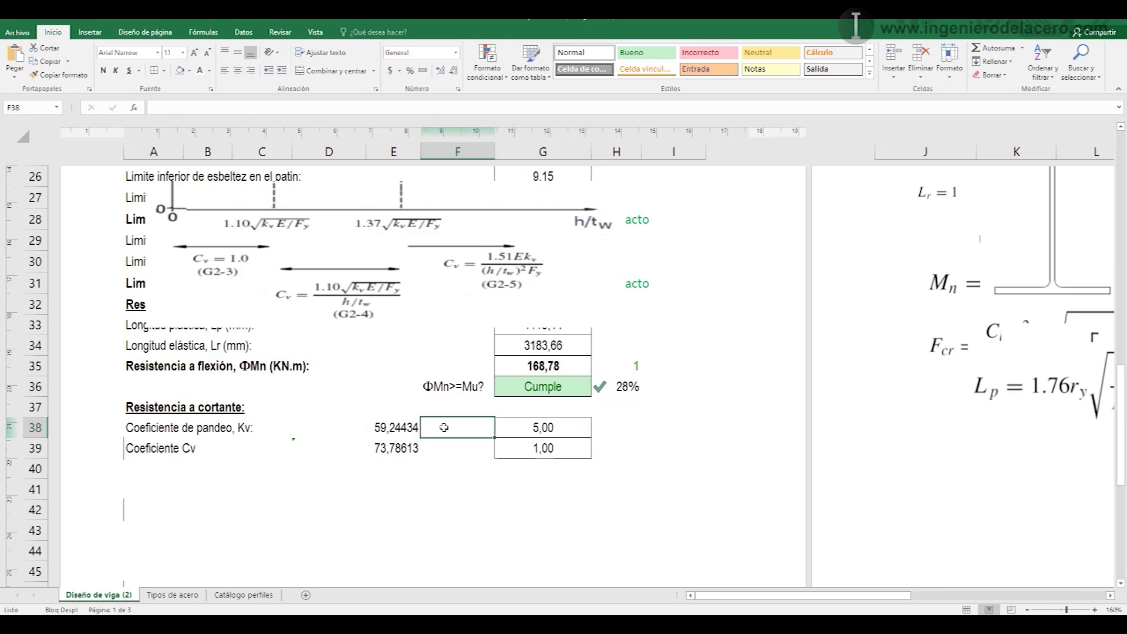
type("=h/tw")
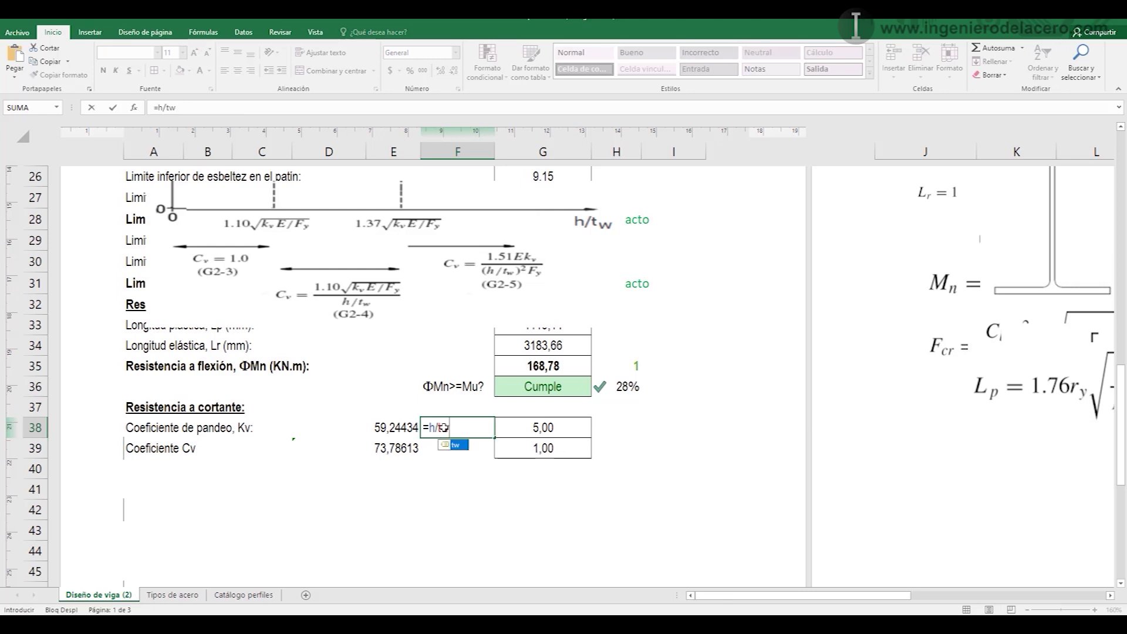
key("Return")
left_click(451, 427)
key("Left")
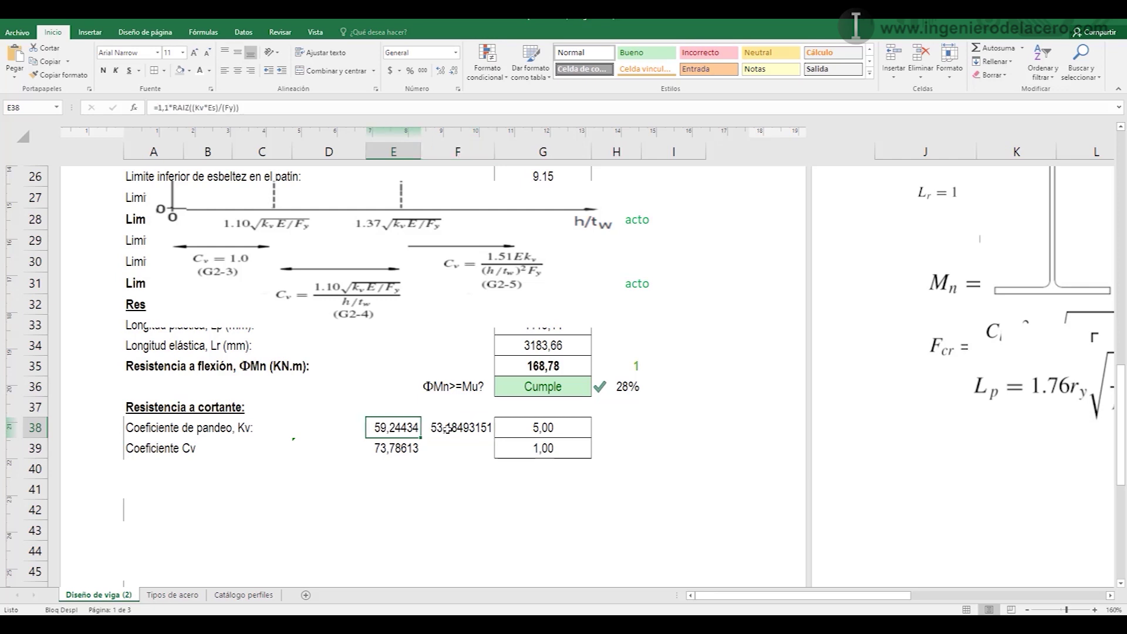
key("Right")
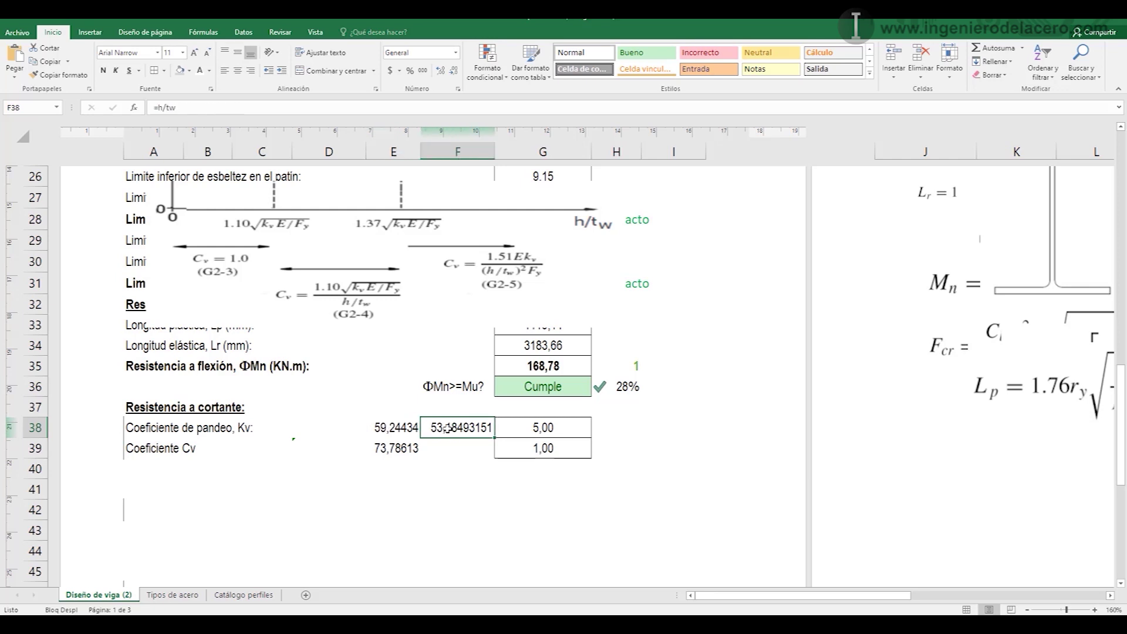
key("Delete")
- Enter the label "Área de cortante Aw, (mm2):" in cell A40
left_click(489, 467)
left_click(166, 454)
left_click(168, 470)
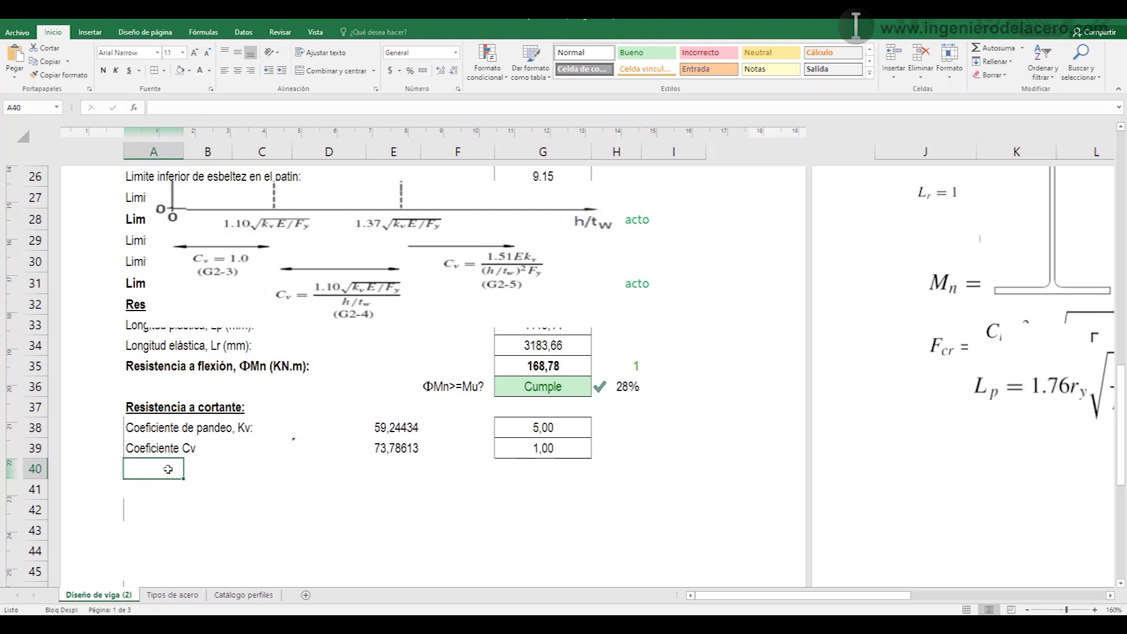
type("Área")
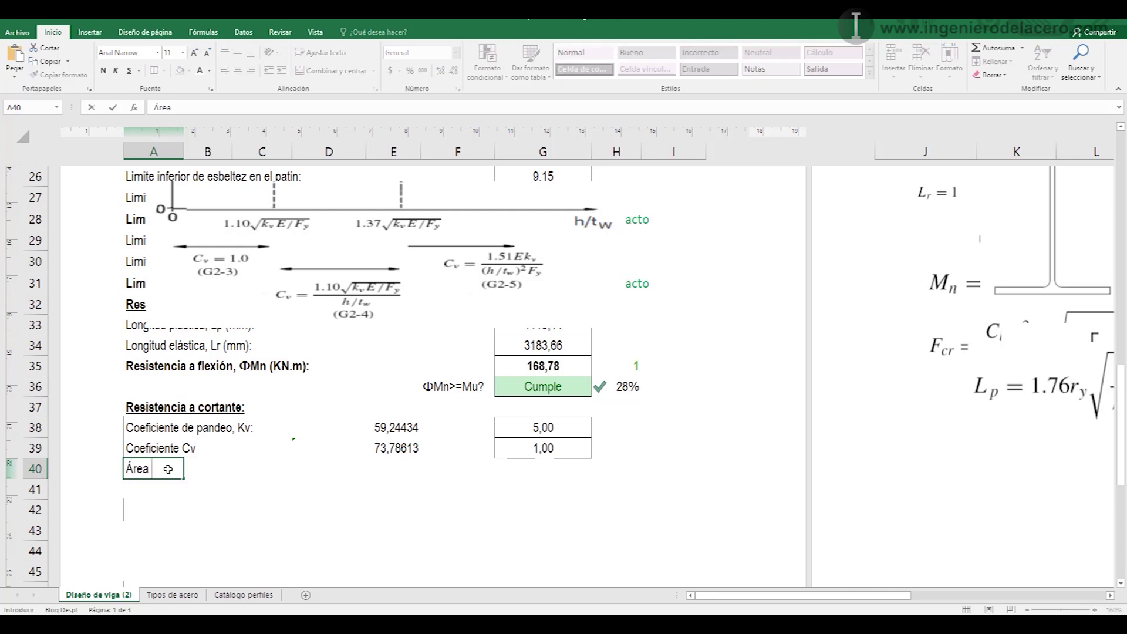
type(" de cortante Aw, ")
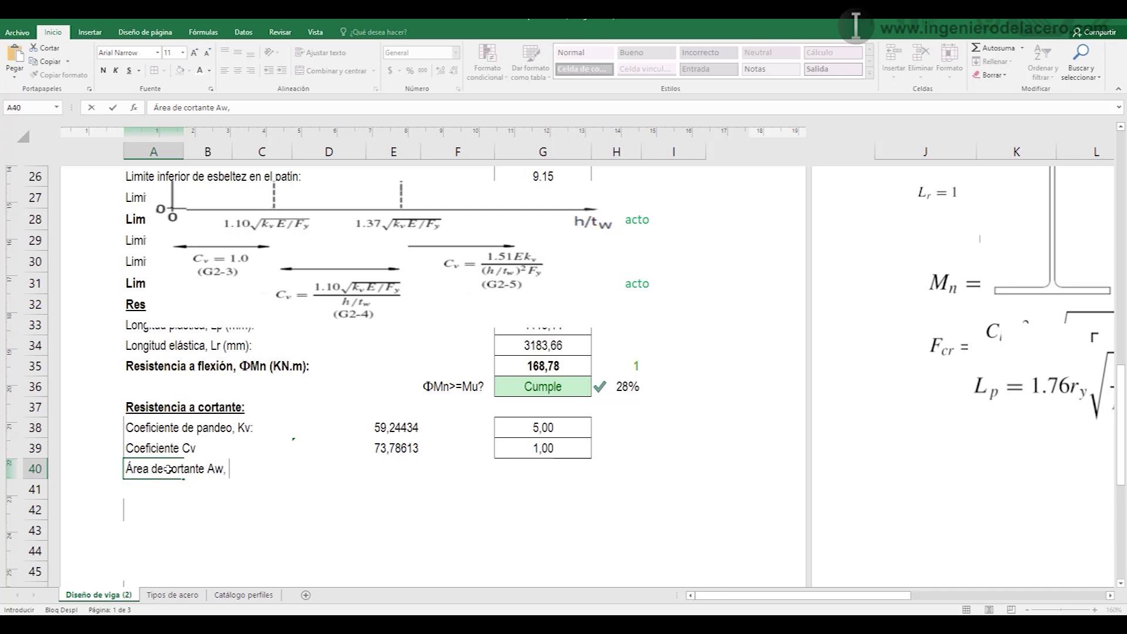
type("(mm2):")
left_click(516, 468)
- Assign the name Cv to cell G39
left_click(541, 450)
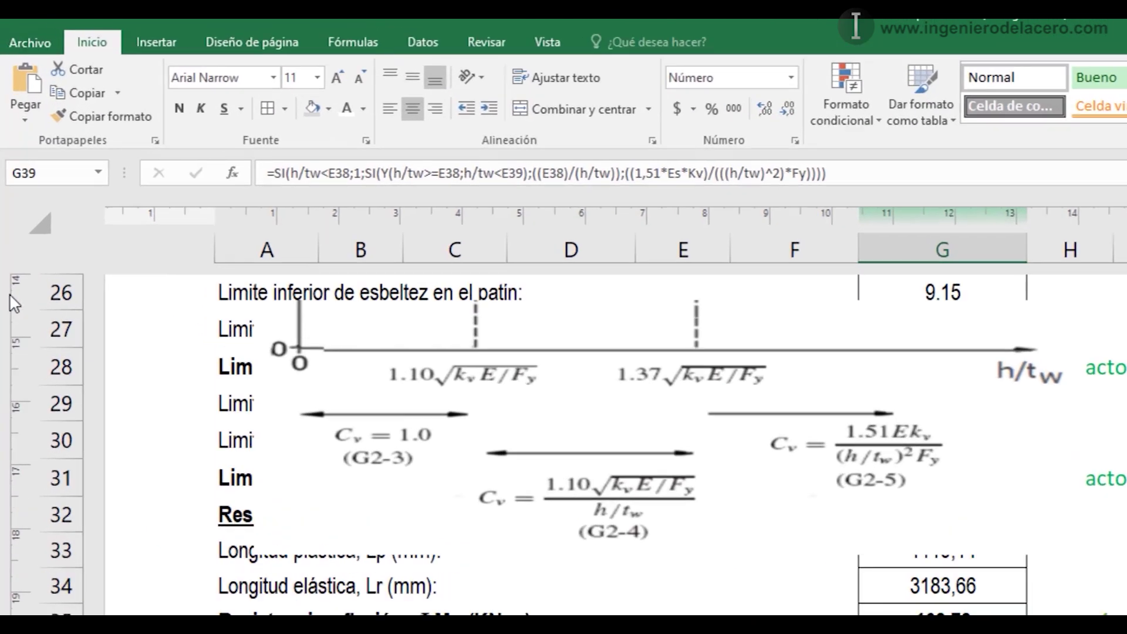
left_click(58, 172)
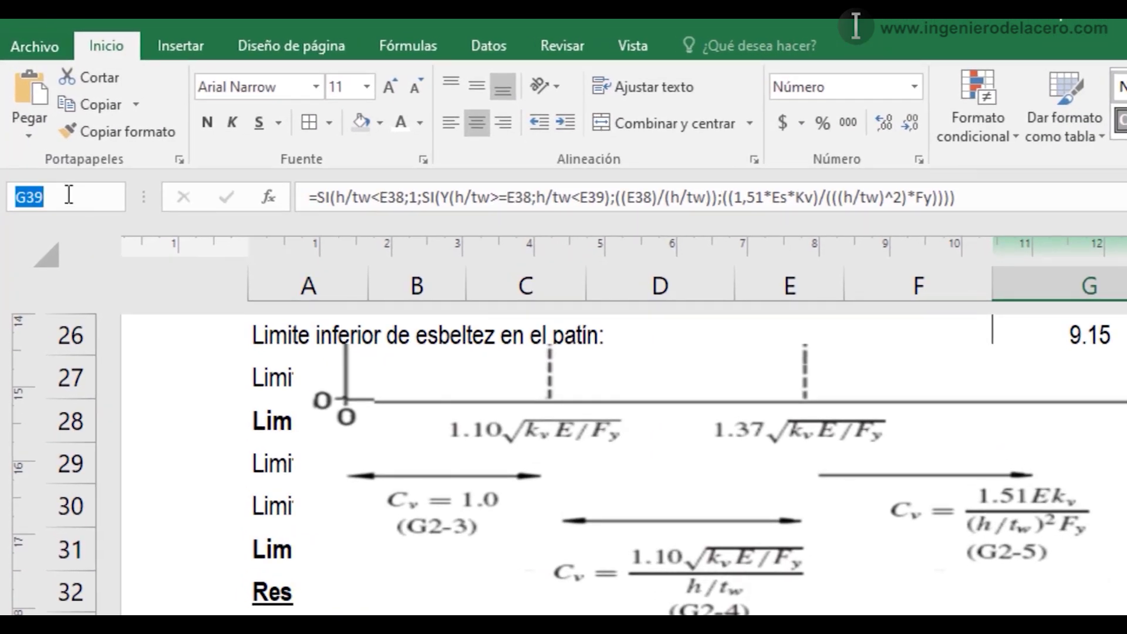
type("Cv")
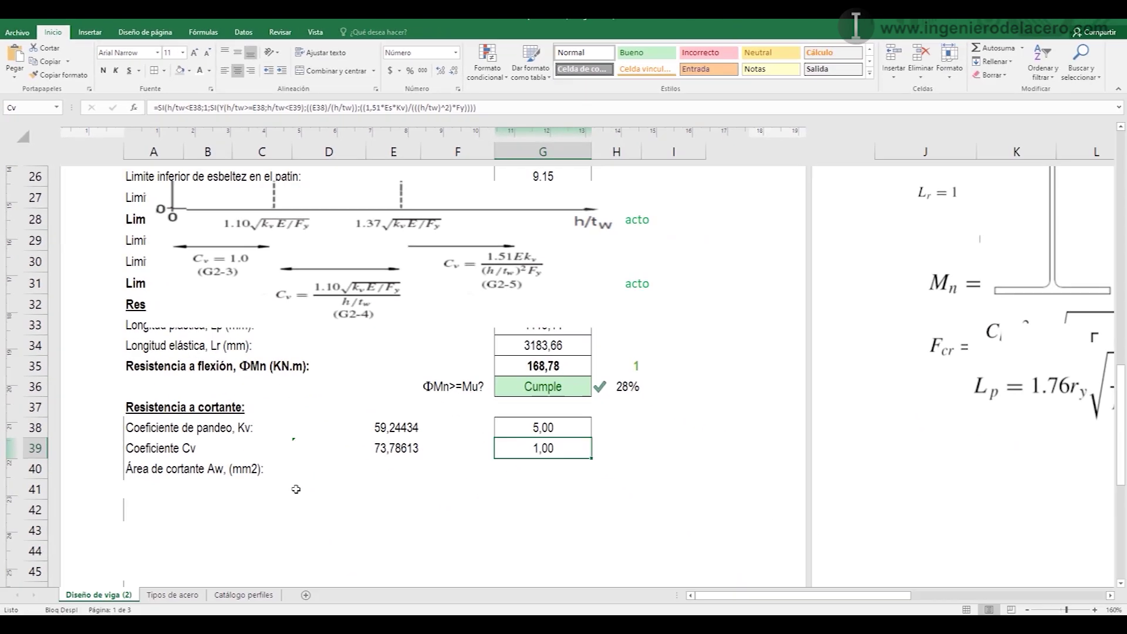
key("Return")
- Hide the helper slenderness limits in E38:E39 from view
left_click_drag(388, 429, 386, 446)
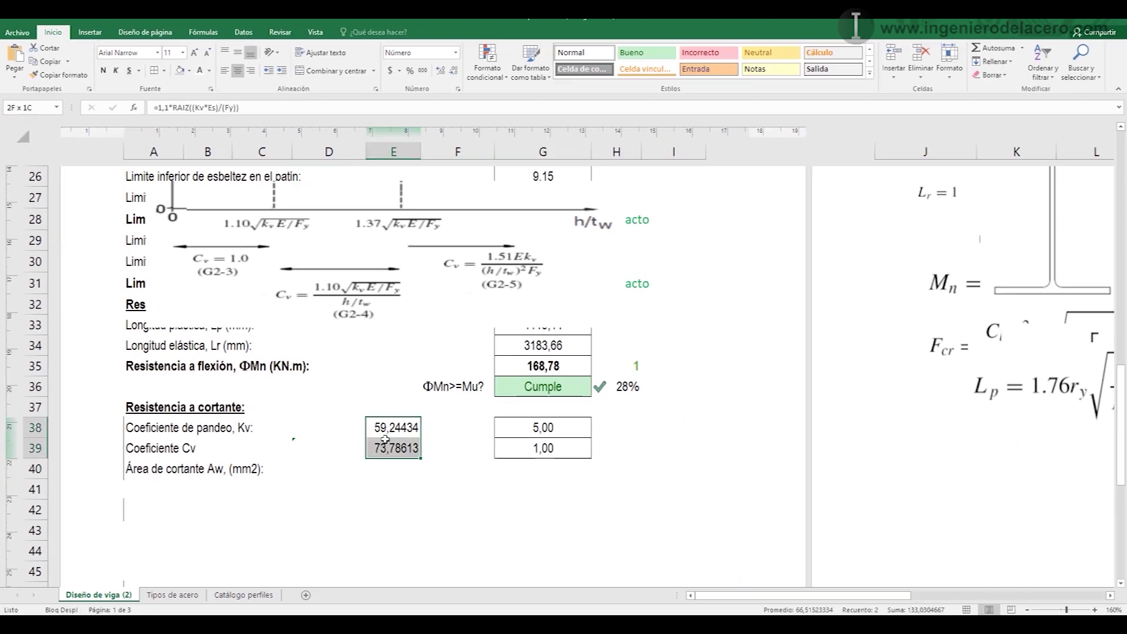
key("Delete")
left_click_drag(499, 486, 491, 487)
- Calculate the shear area in G40 with =d*tw and put a border around the cell
left_click(535, 473)
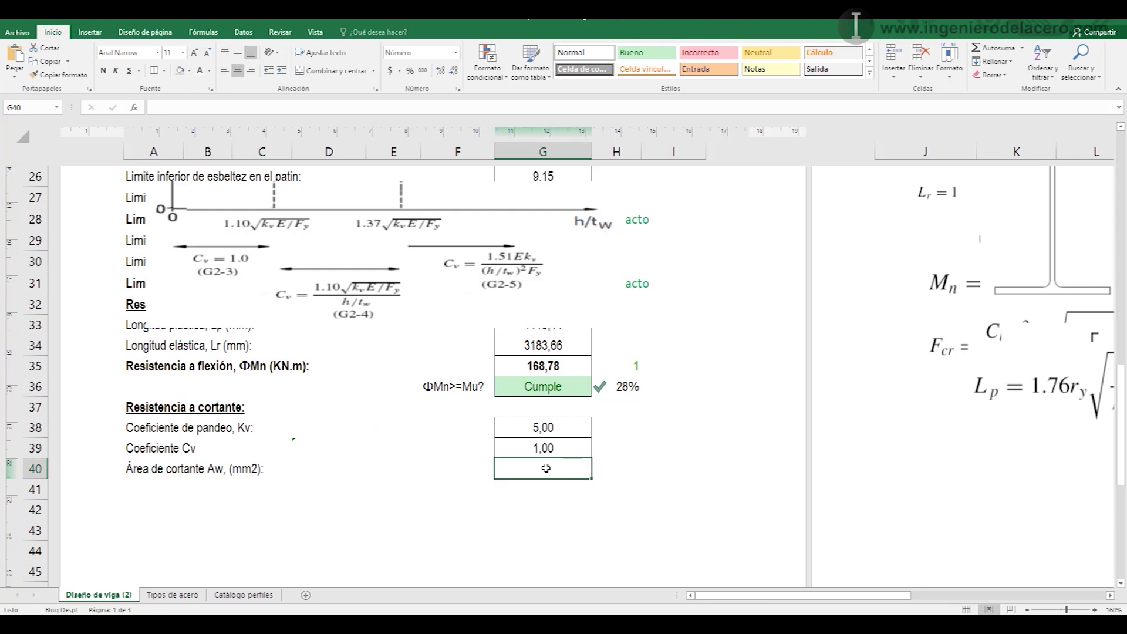
type("=d*tw")
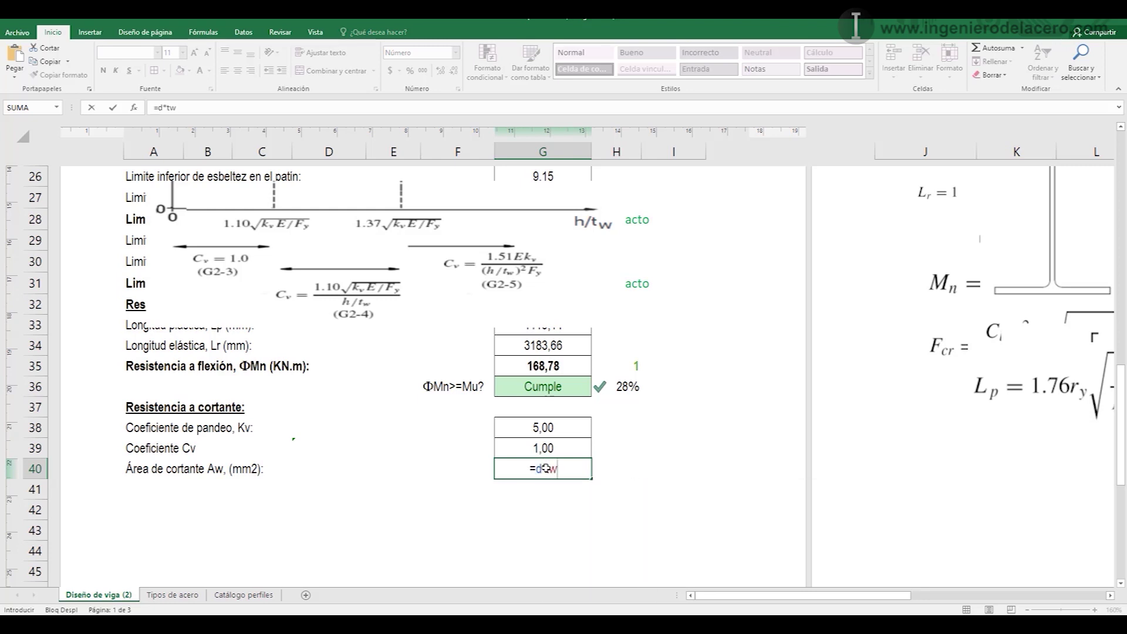
key("Return")
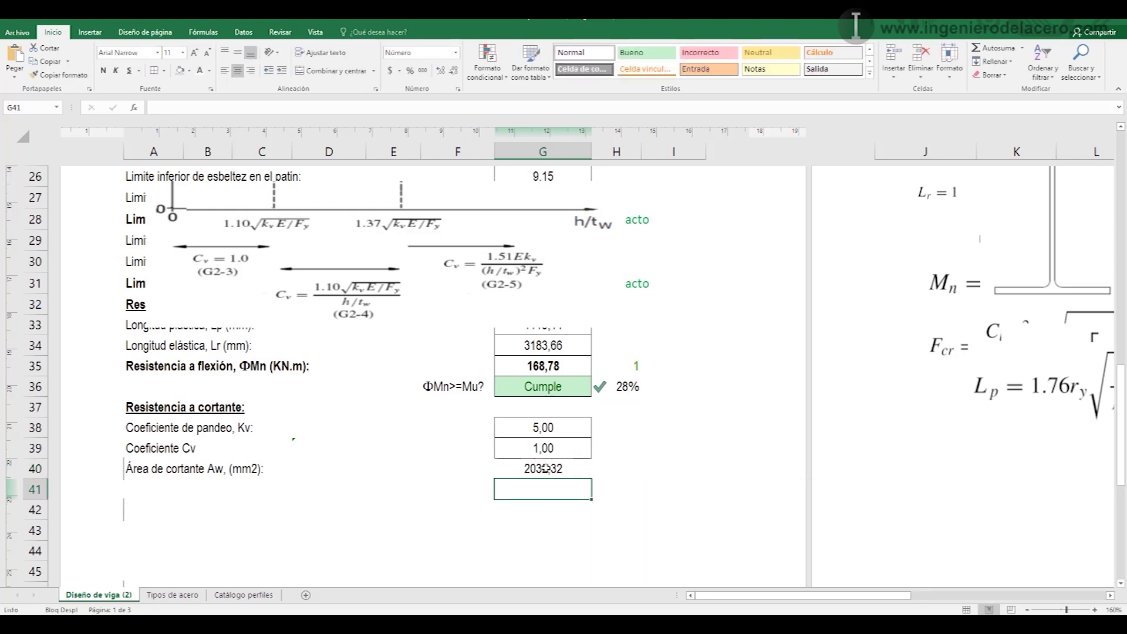
key("Up")
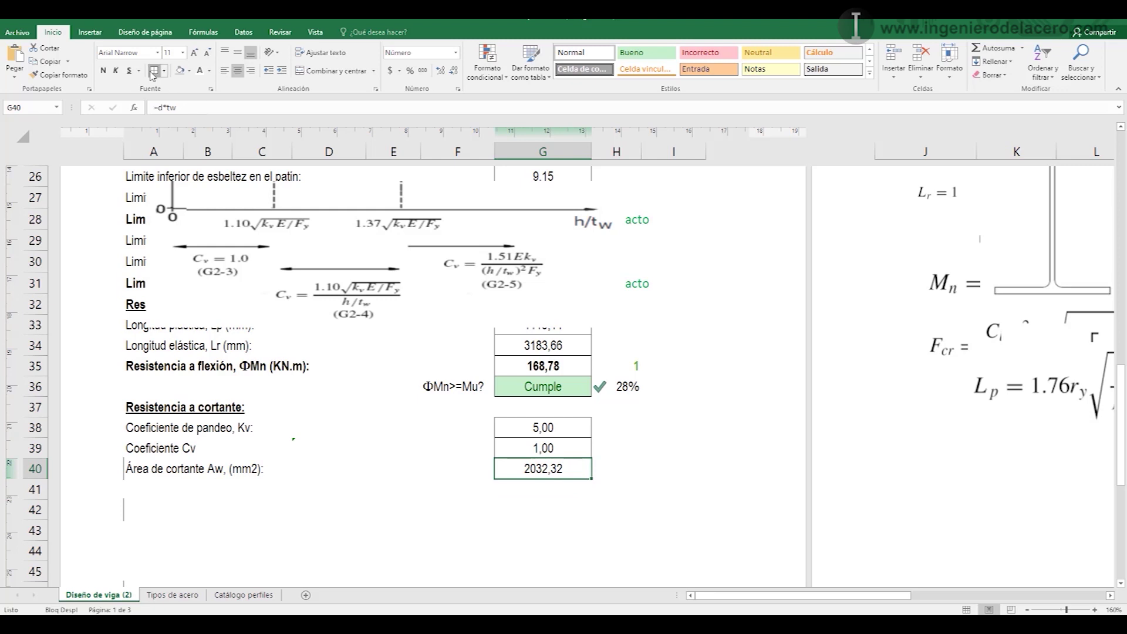
left_click(541, 551)
- Enter the label "Resistencia a cortante, FVn (KN):" in A41 and set its letter F in the Symbol font to form ΦVn
left_click(168, 482)
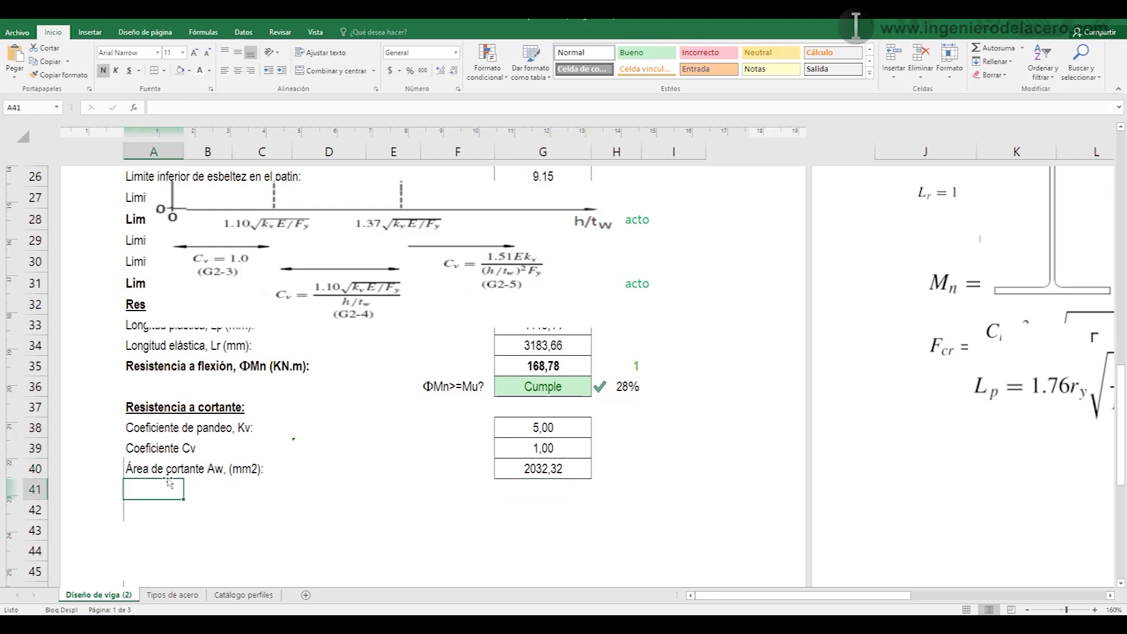
type("Resistencia a cortante, FV")
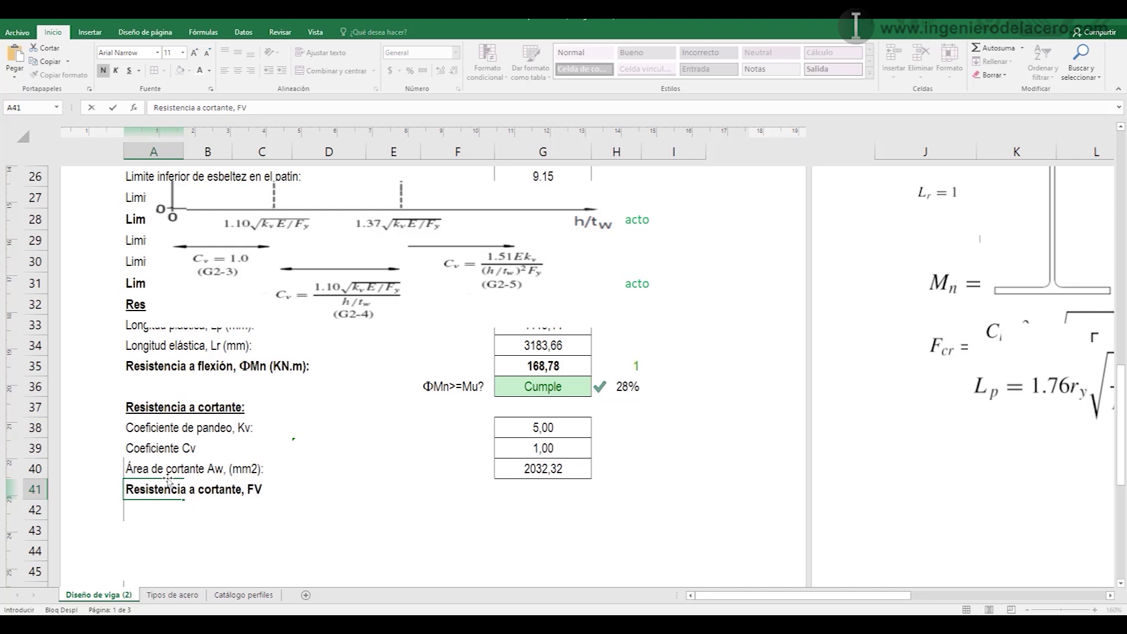
type("n (KN):")
left_click_drag(254, 490, 247, 490)
left_click(259, 456)
type("symbol")
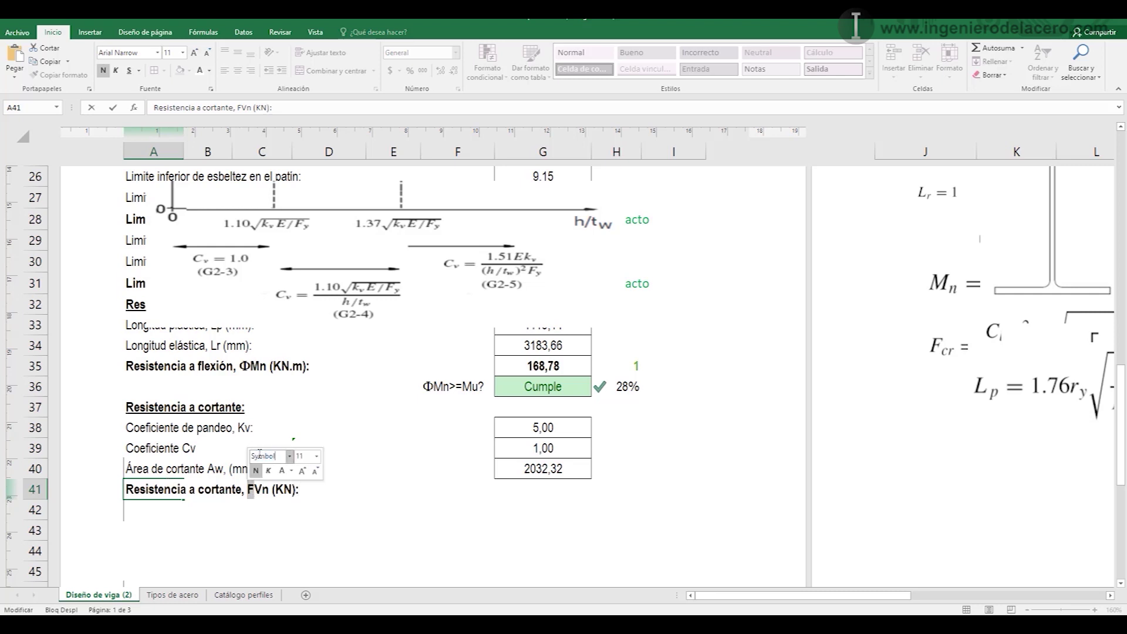
key("Return")
left_click(351, 532)
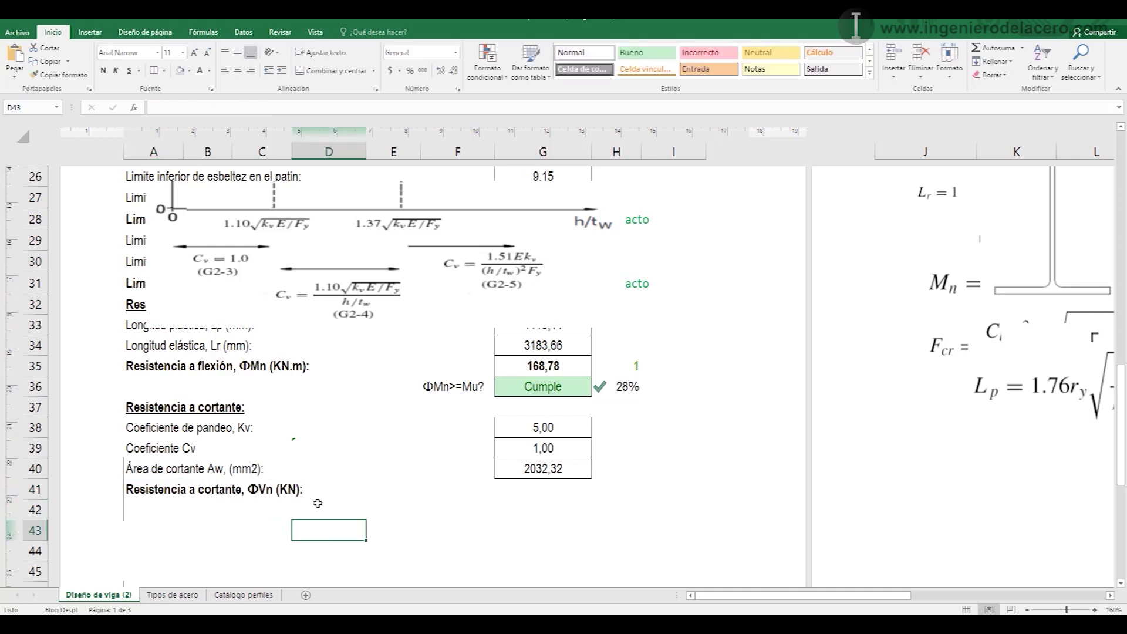
- Calculate the shear resistance in G41 with the formula =0,9*0,6*Fy*G40*Cv
left_click(531, 489)
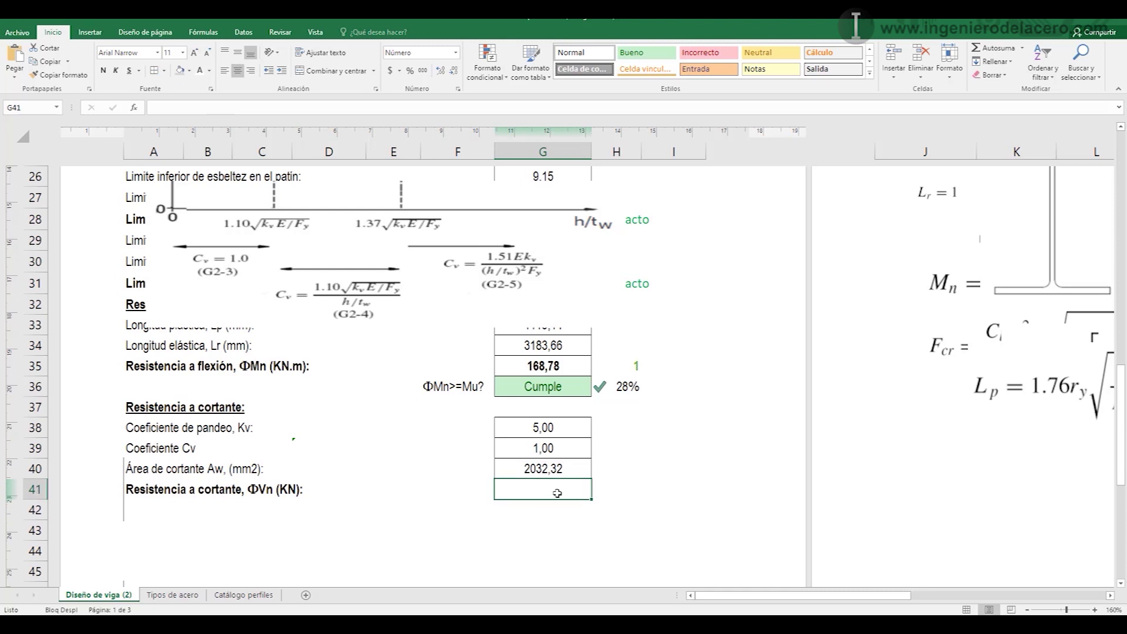
type("=")
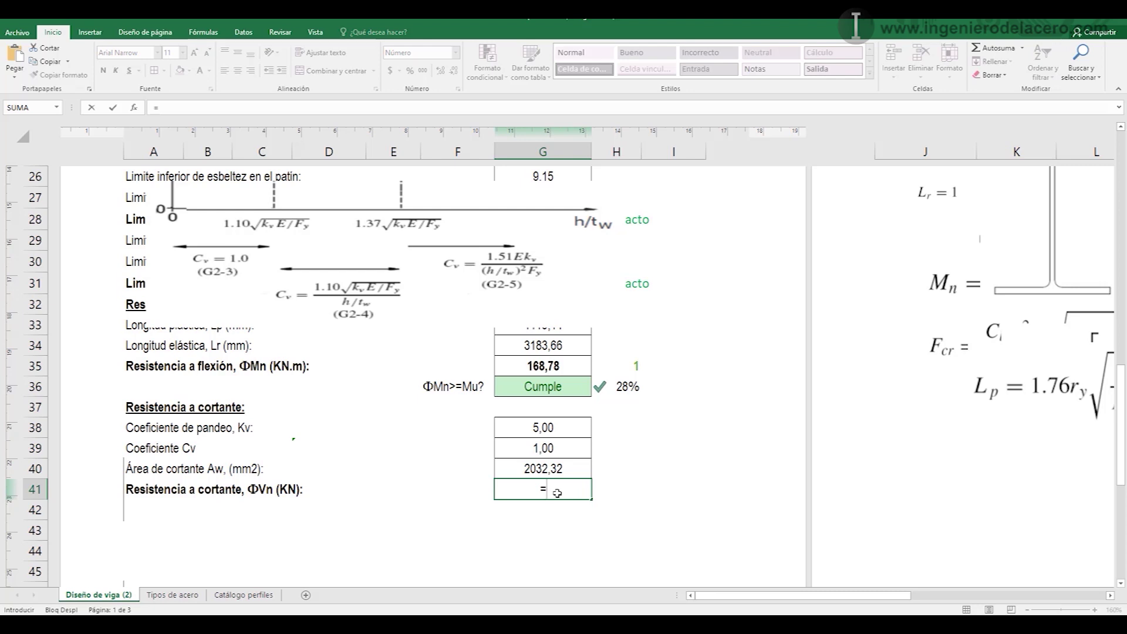
type("0,9*0,6*Fy")
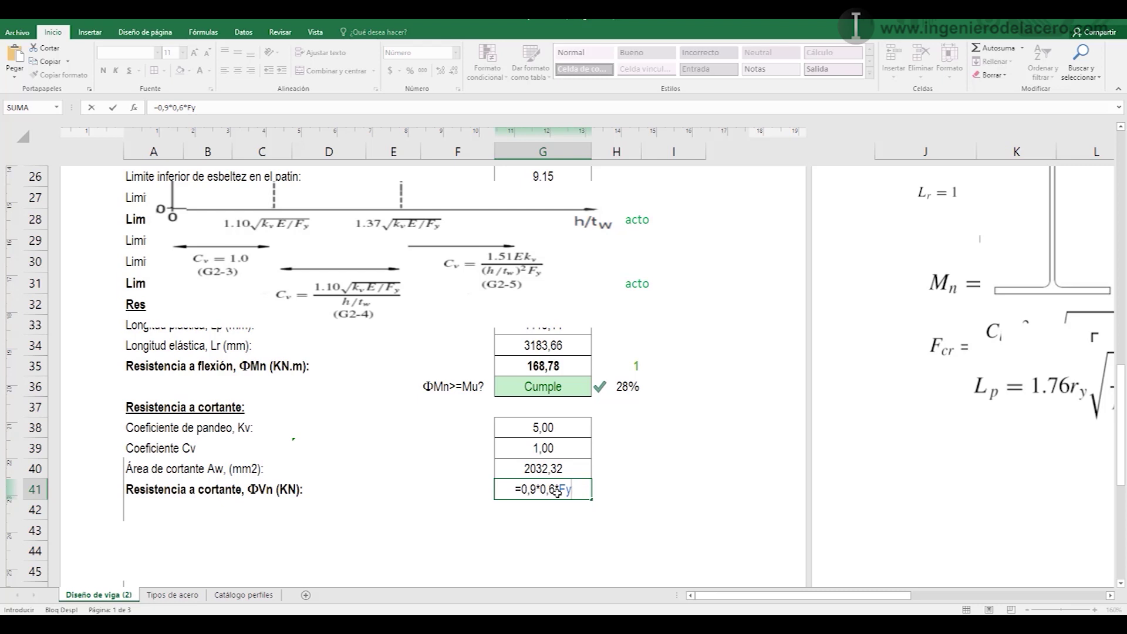
type("*")
left_click(560, 469)
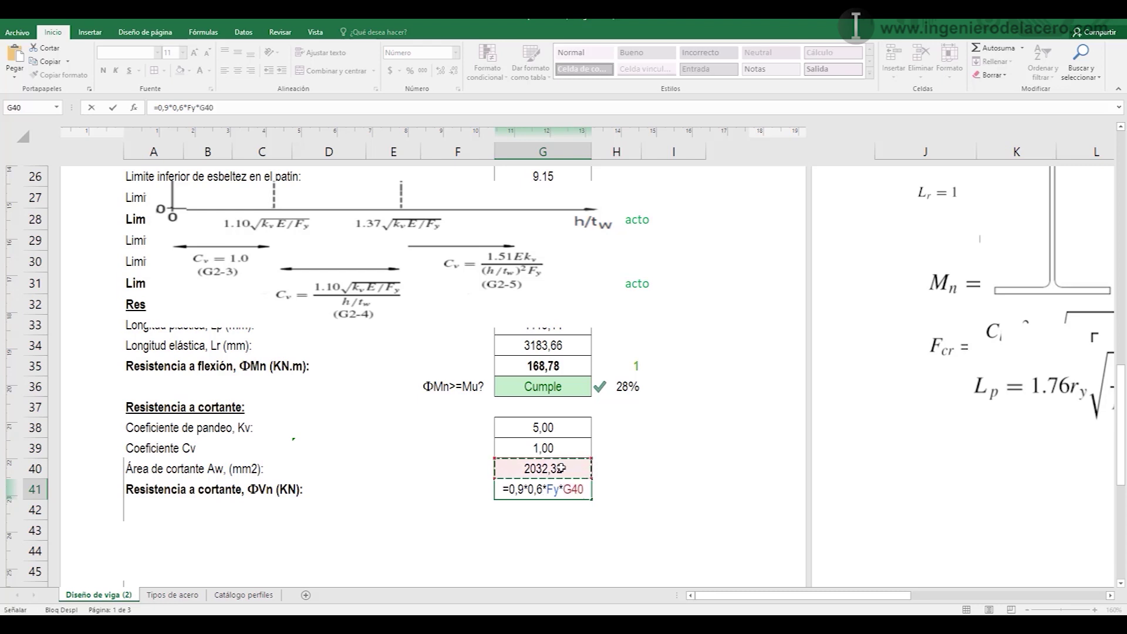
type("*")
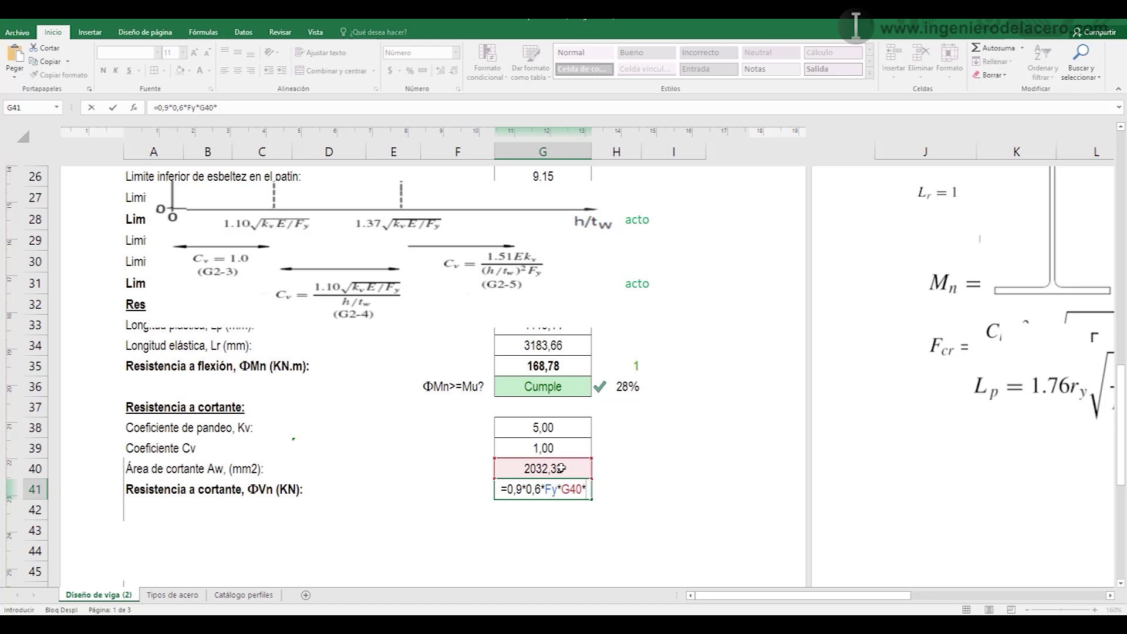
left_click(564, 451)
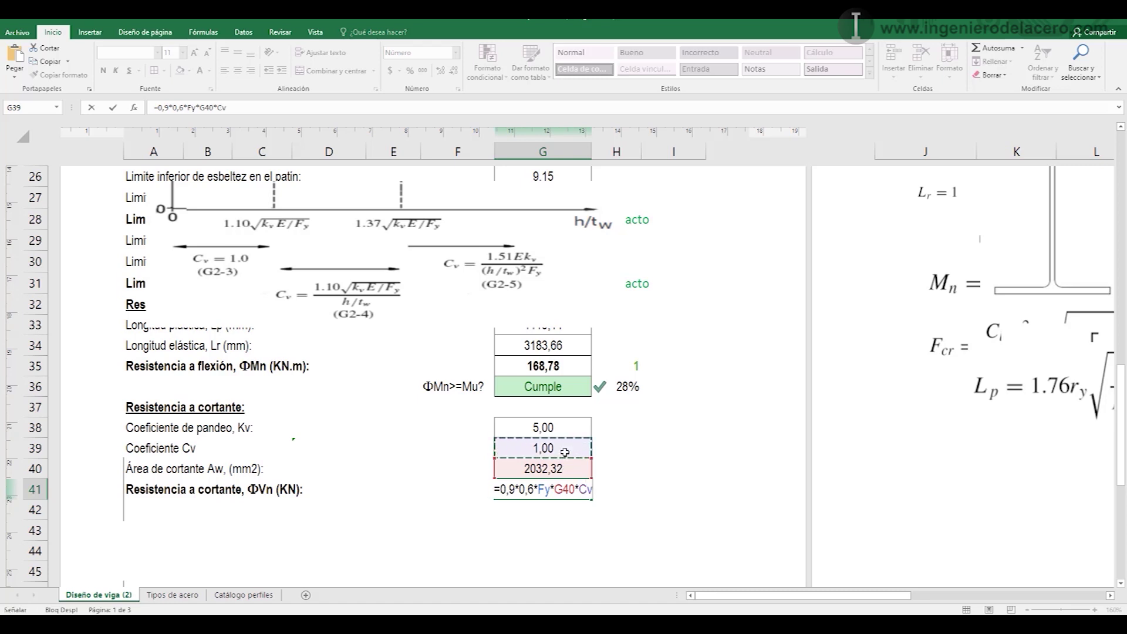
key("Return")
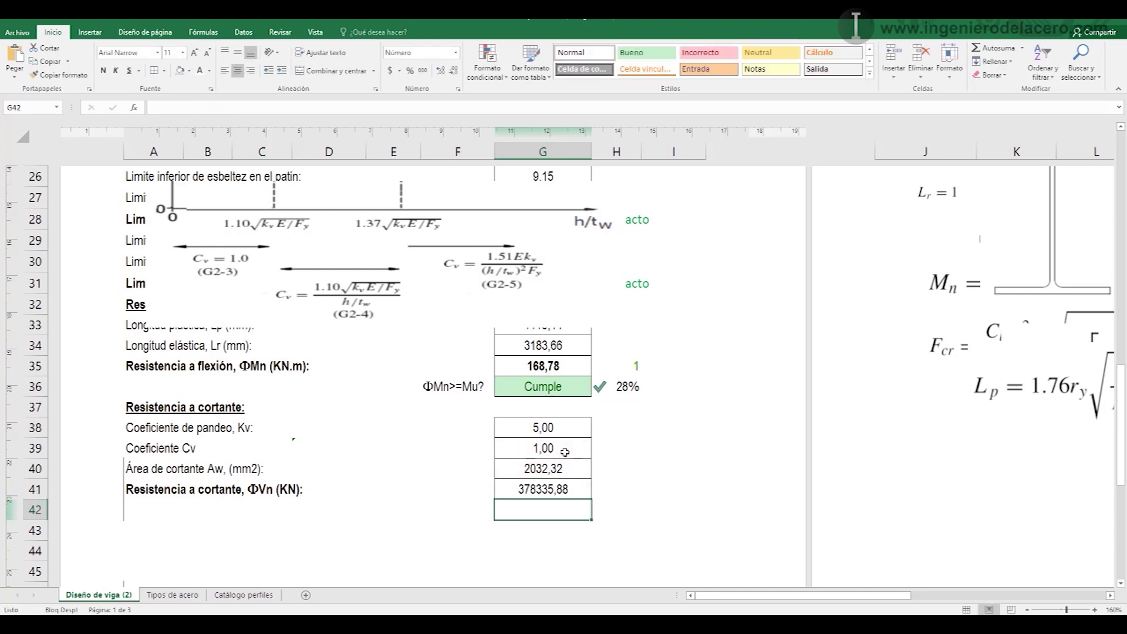
- Assign the name Aw to the shear area cell G40
double_click(569, 490)
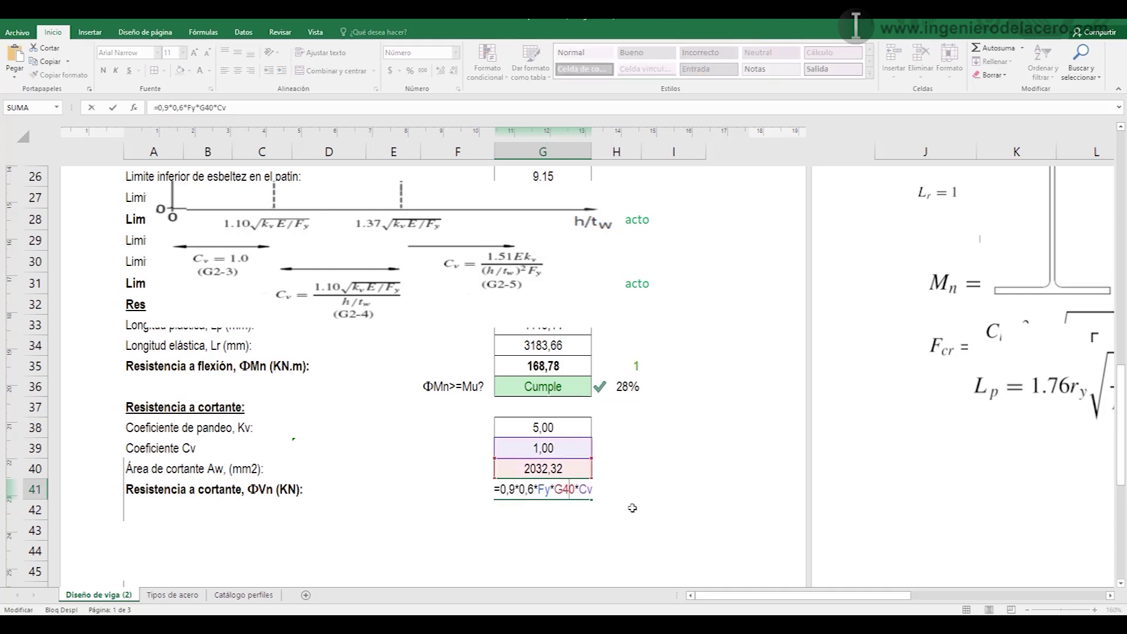
key("Return")
left_click(564, 468)
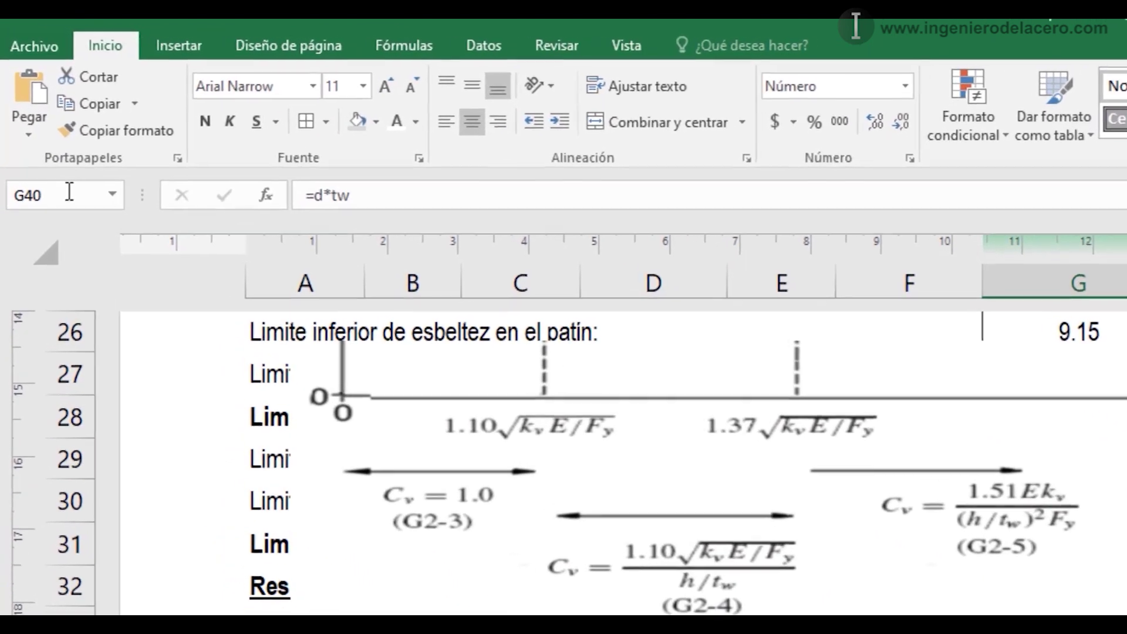
left_click(35, 106)
type("Aw")
key("Return")
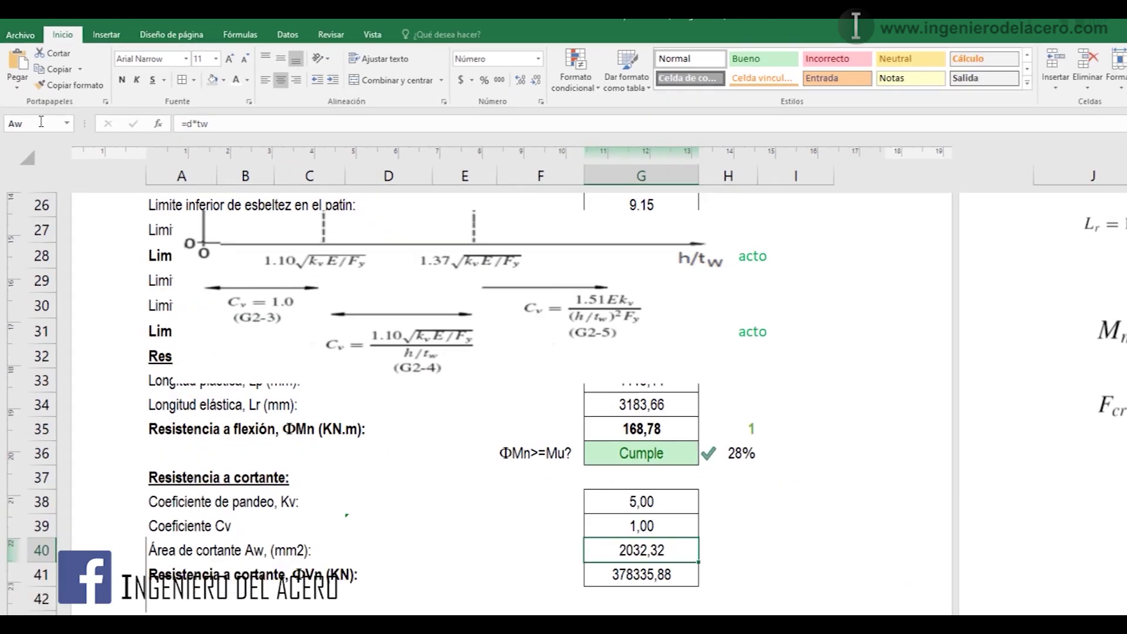
- Edit the G41 formula to =0,9*0,6*Fy*Aw*Cv/1000, using the Aw name and converting the result to KN
double_click(552, 485)
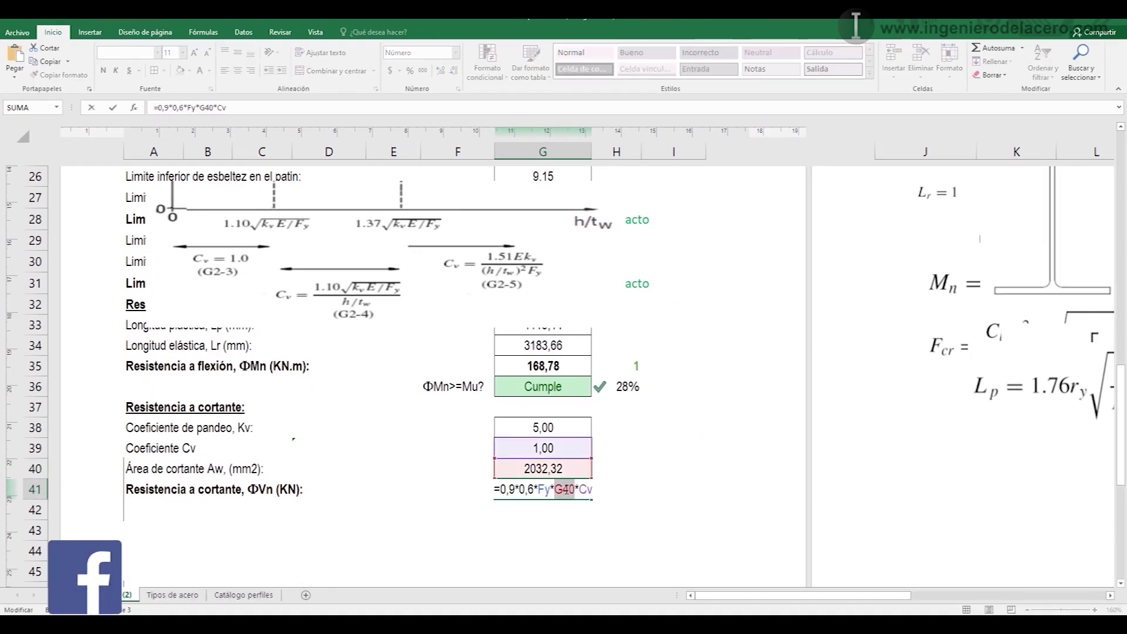
left_click_drag(554, 489, 574, 489)
type("Aw")
left_click(600, 481)
type("/")
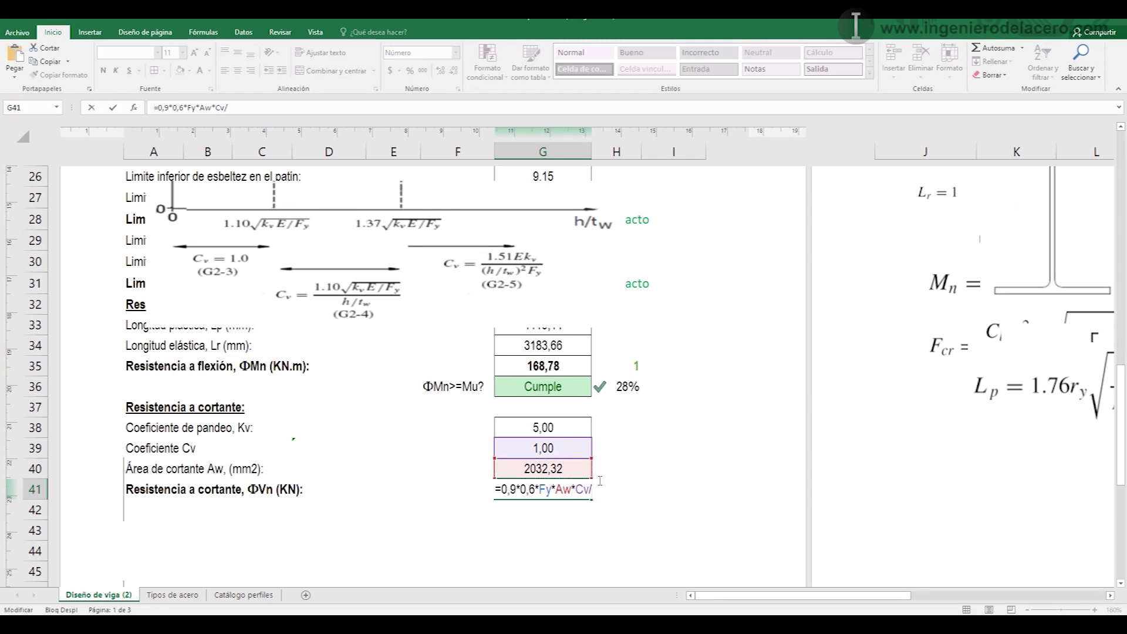
type("1000")
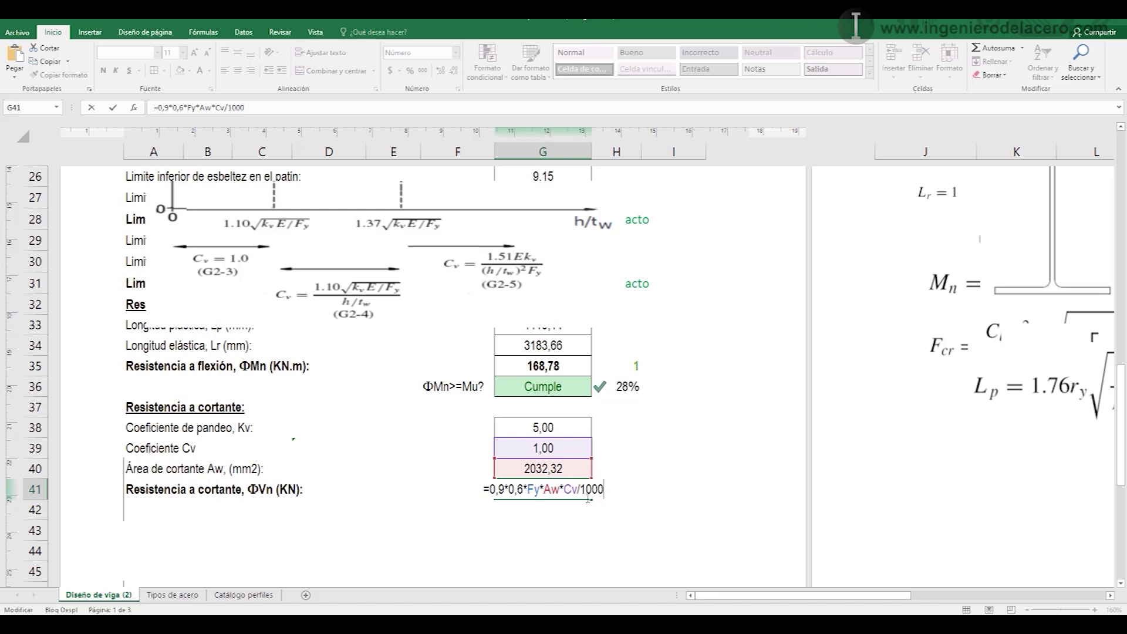
key("Return")
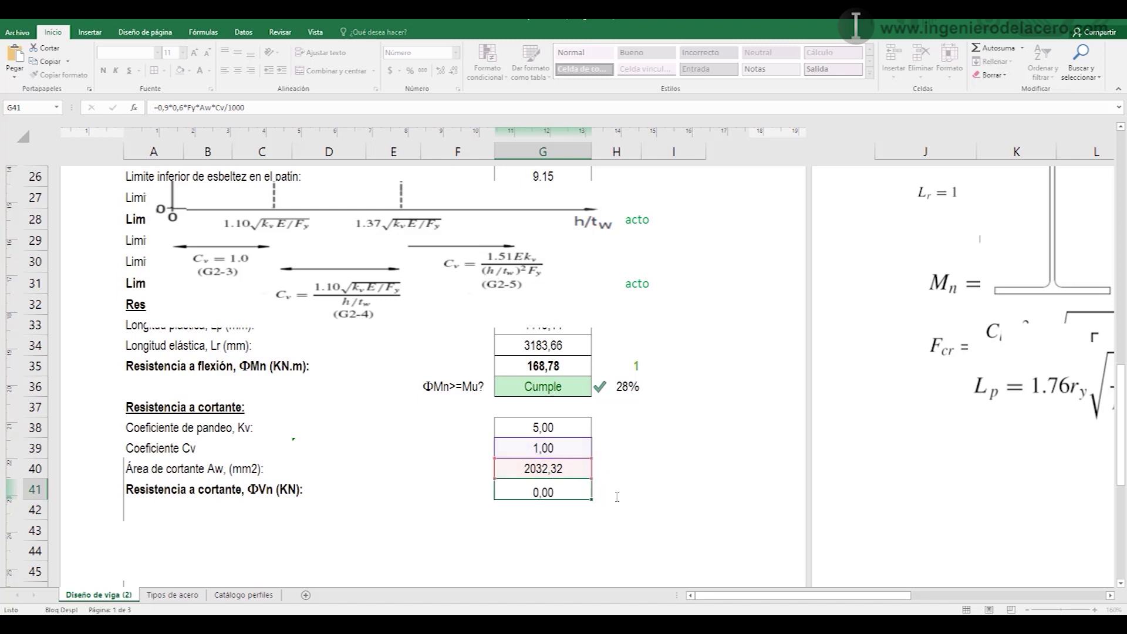
left_click(562, 490)
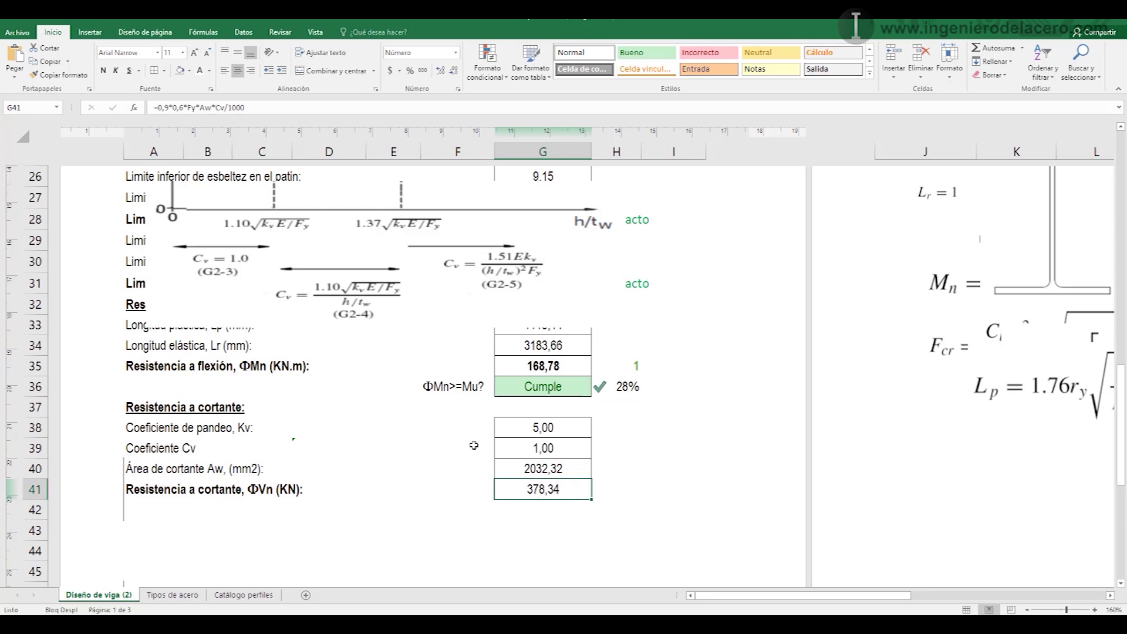
- Copy the flexure check row F36:H36 and paste it at F42 below the shear resistance
left_click_drag(448, 388, 601, 388)
key("ctrl+c")
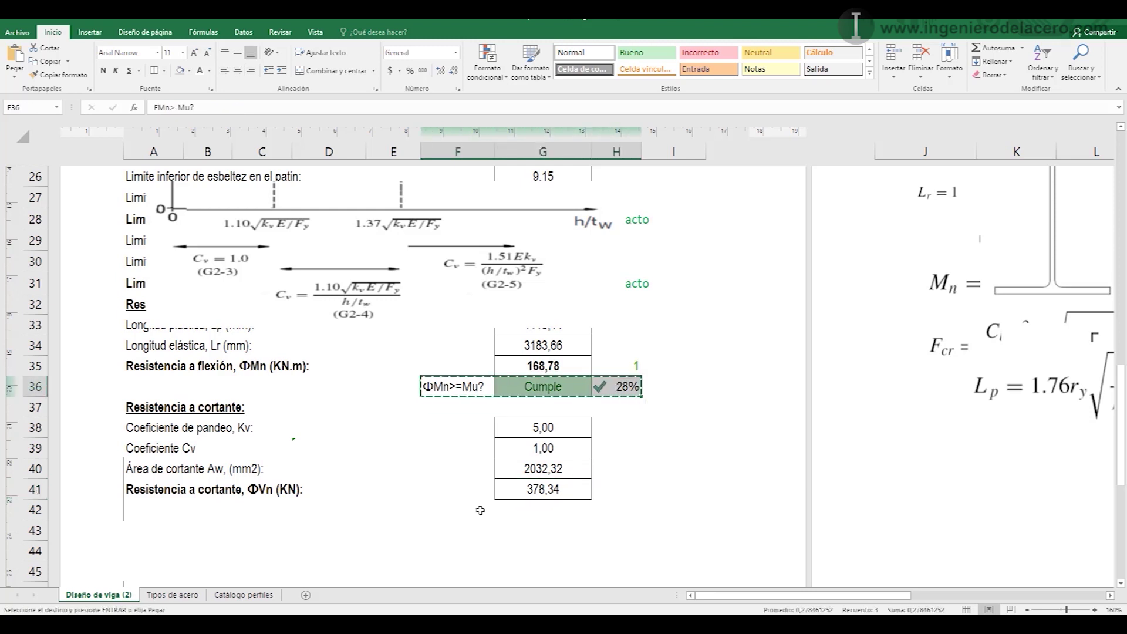
left_click(475, 511)
key("ctrl+v")
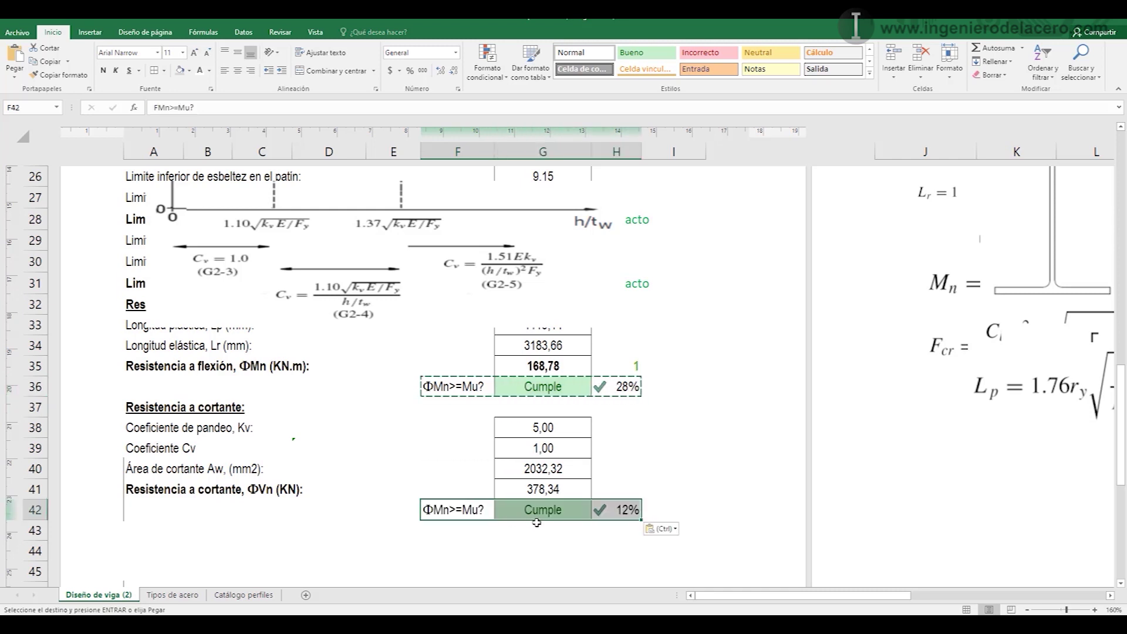
- Change the check formula in G42 to compare against Vu: =SI(G41>=Vu;"Cumple";"No Cumple")
double_click(554, 510)
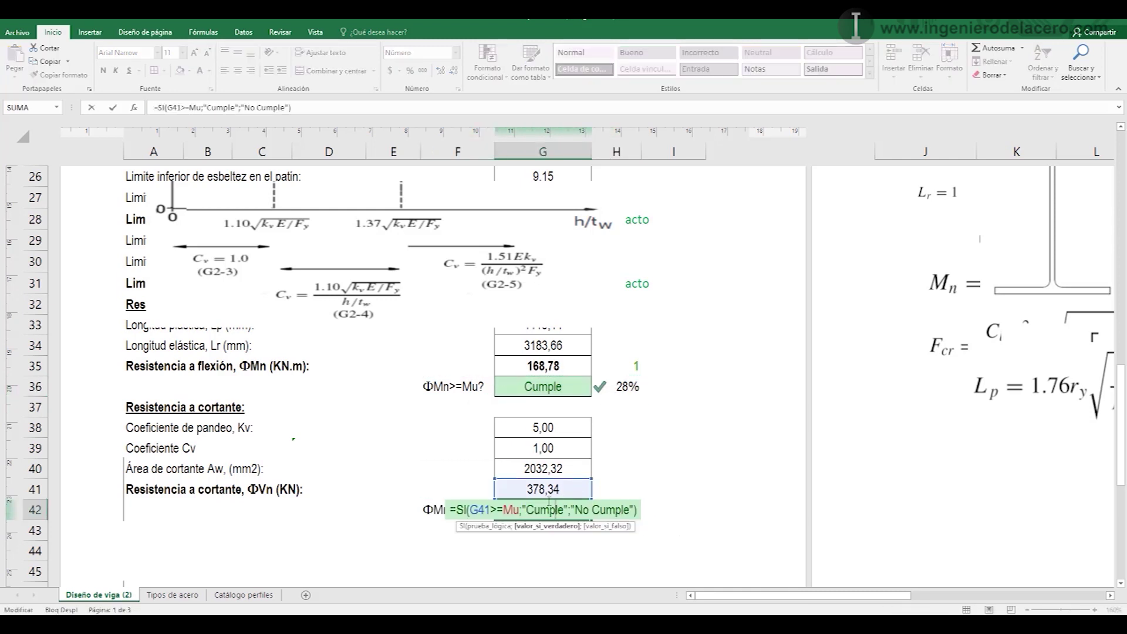
left_click_drag(511, 512, 504, 512)
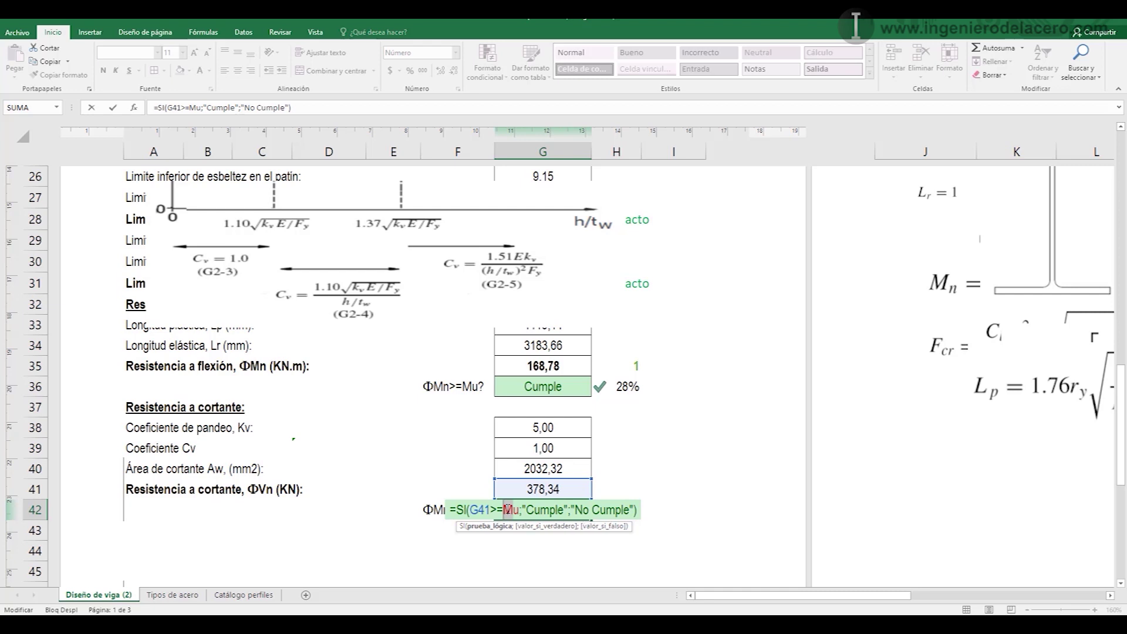
type("V")
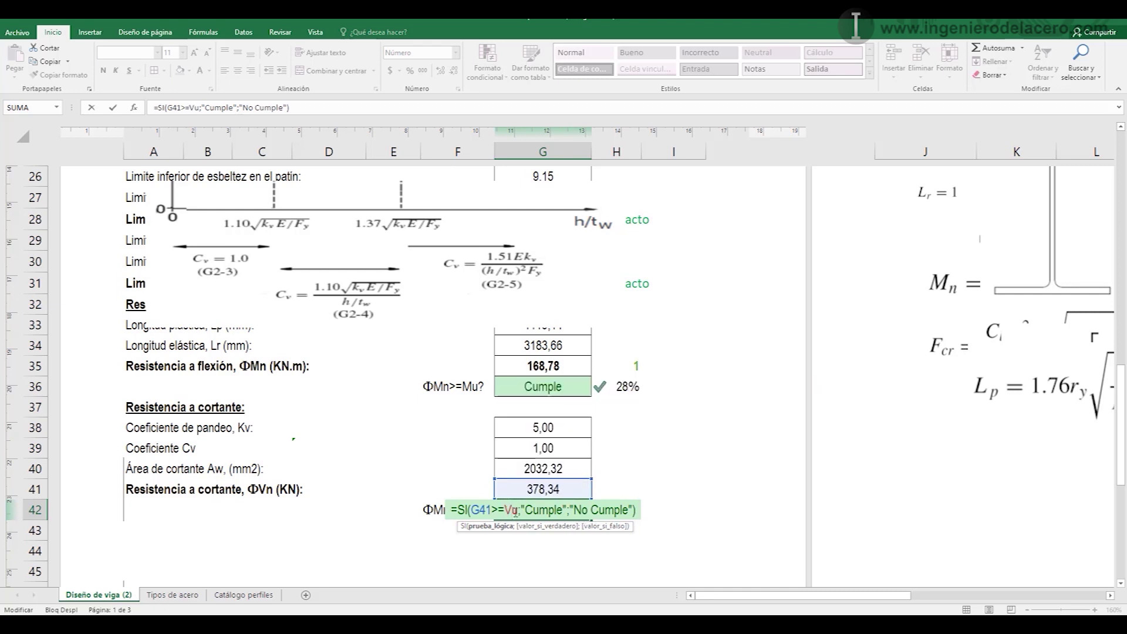
key("Return")
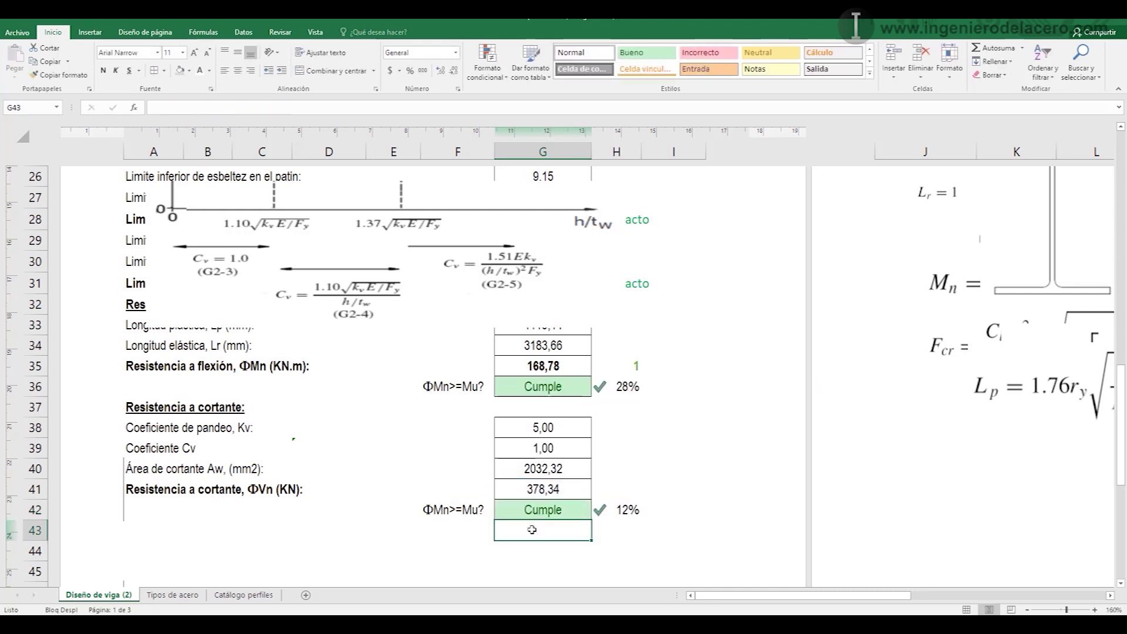
- Change the utilization ratio formula in H42 to =Vu/G41
double_click(610, 509)
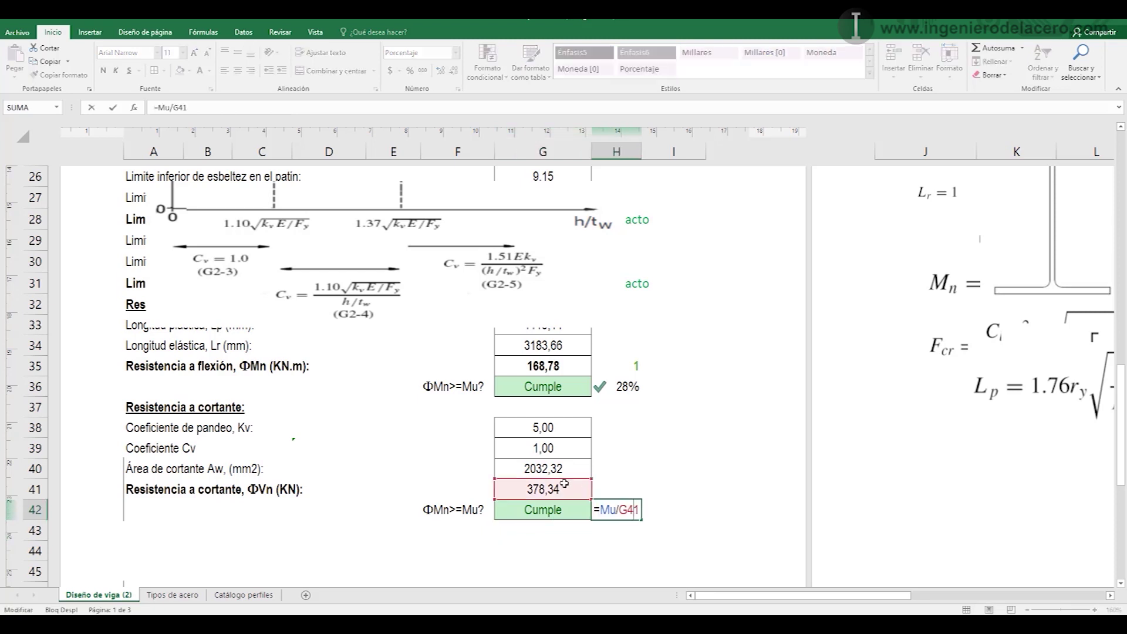
left_click_drag(610, 509, 601, 509)
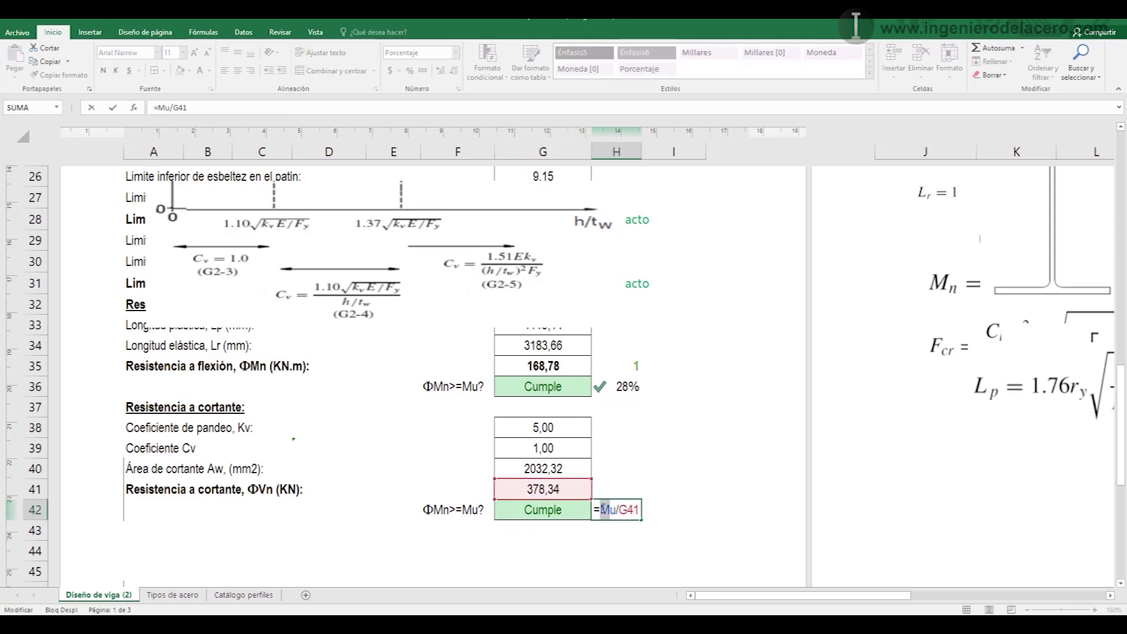
type("V")
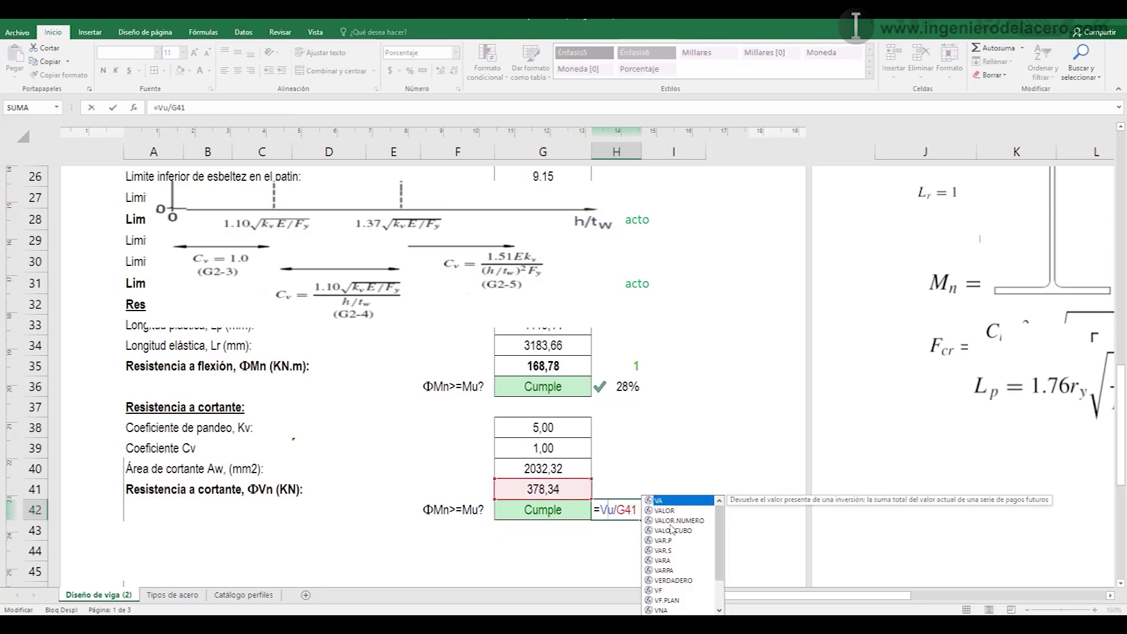
key("Return")
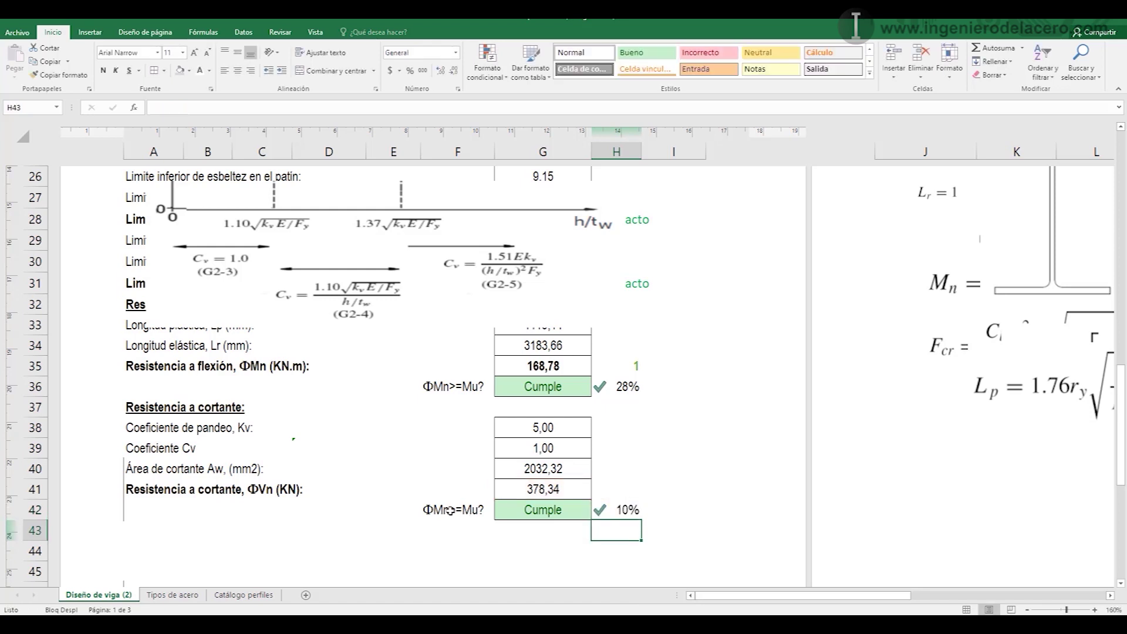
- Edit the check label in F42 to read ΦVn>=Vu?
double_click(441, 509)
left_click_drag(443, 509, 434, 509)
type("V")
key("Return")
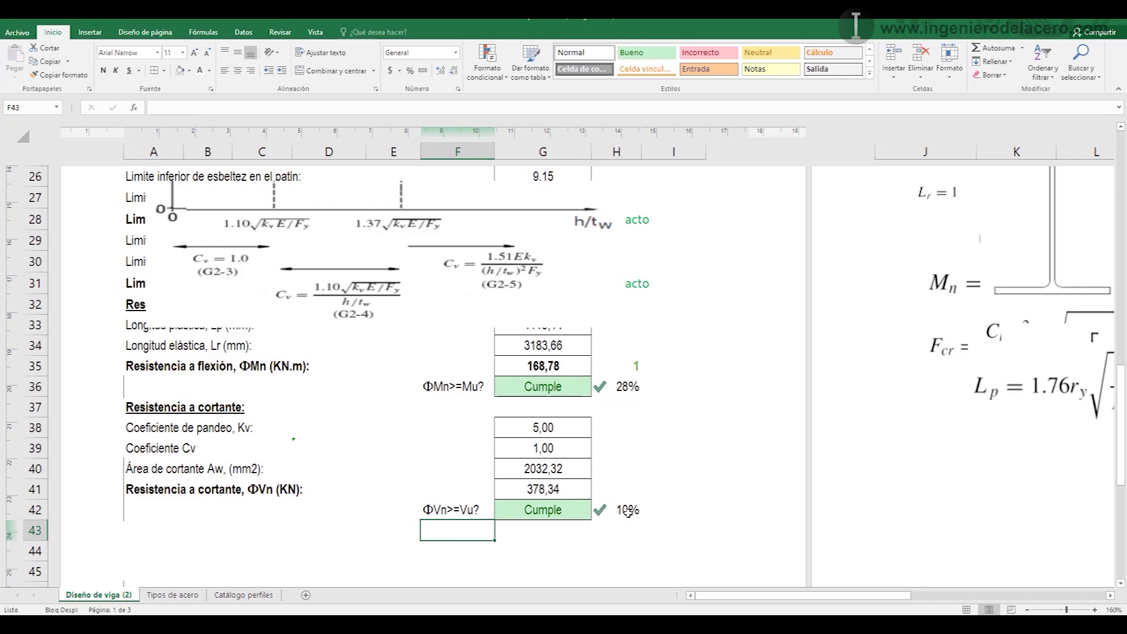
- Enter the section heading "Análisis de deflexión:" in A43
scroll(157, 551, "down", 1)
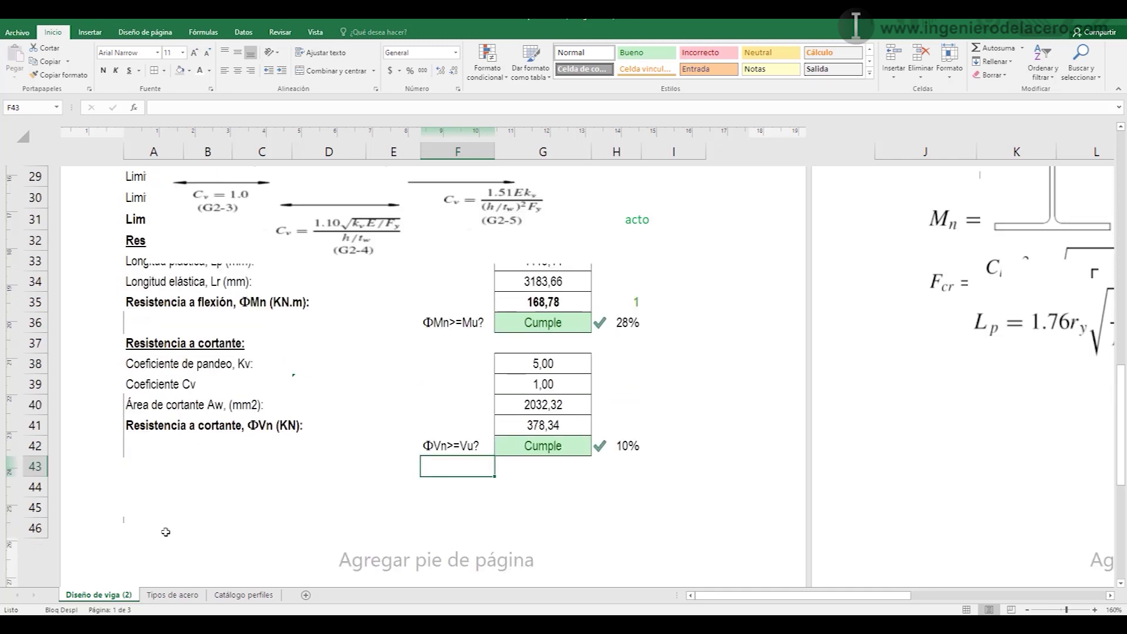
left_click(153, 467)
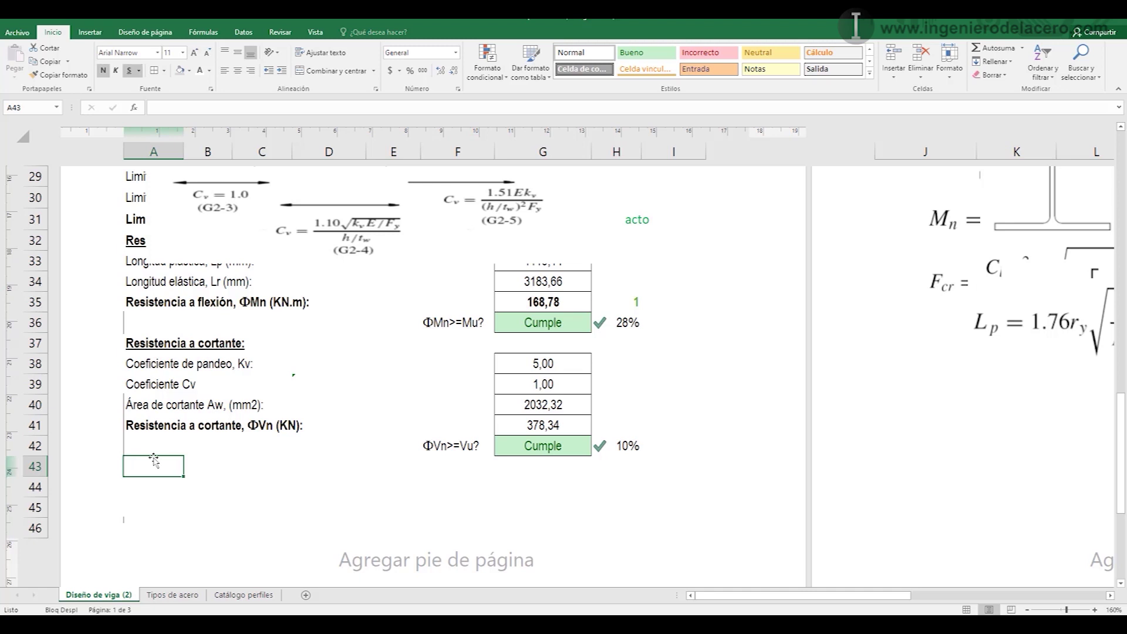
type("An")
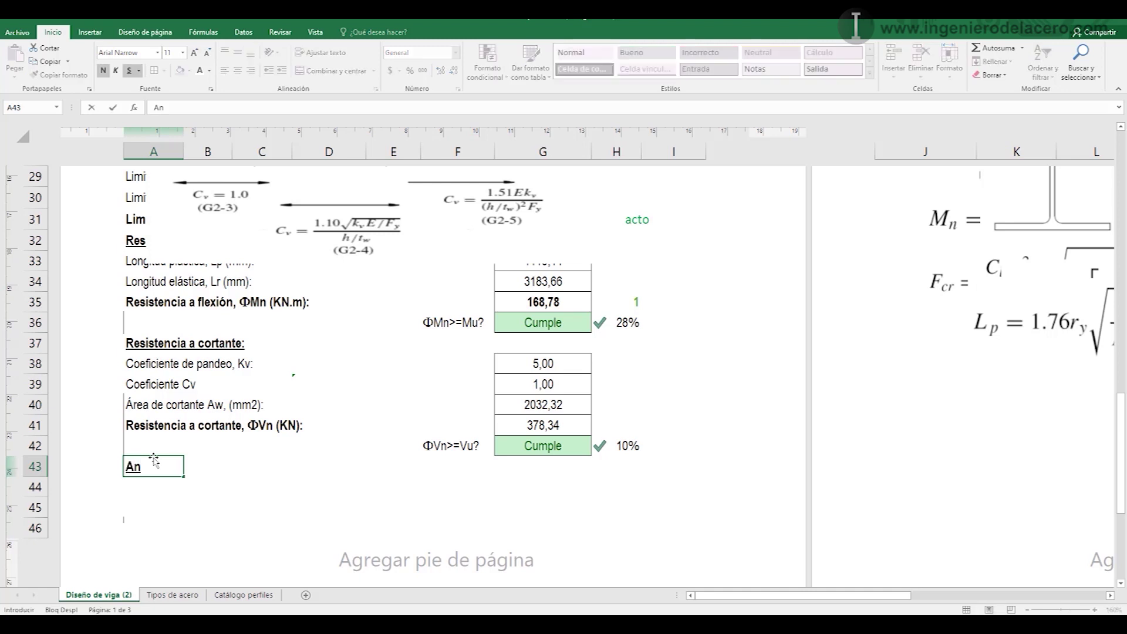
type("álisis de deflexión:")
key("Return")
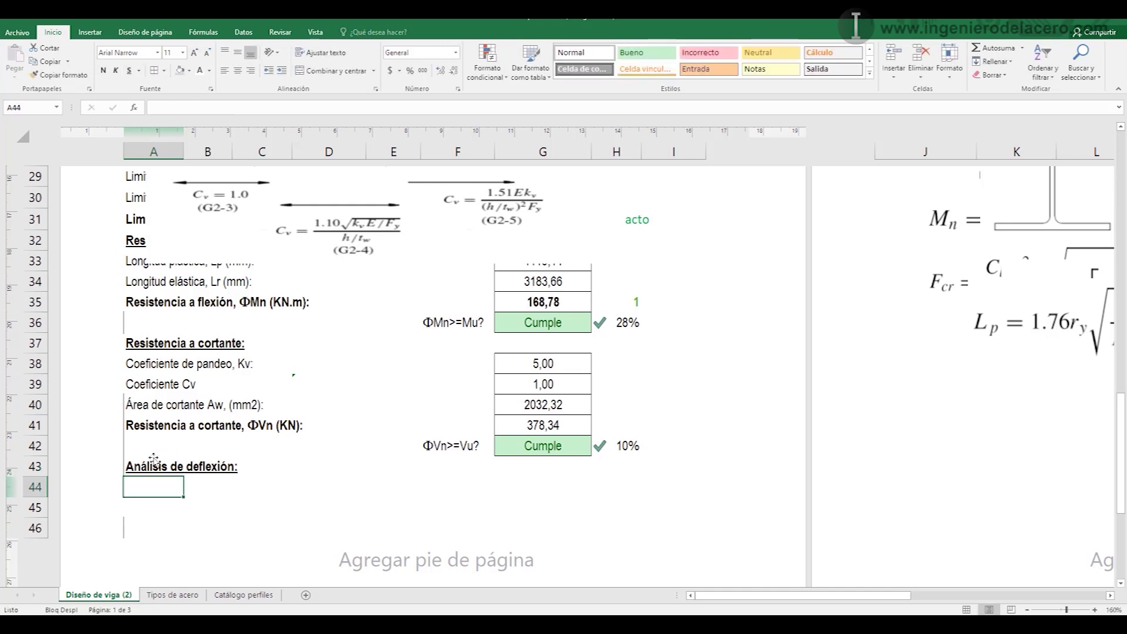
- Enter "Deflexión calculada, D (mm):" in A44 with its standalone D in the Symbol font to form Δ, and select G44
type("Defl")
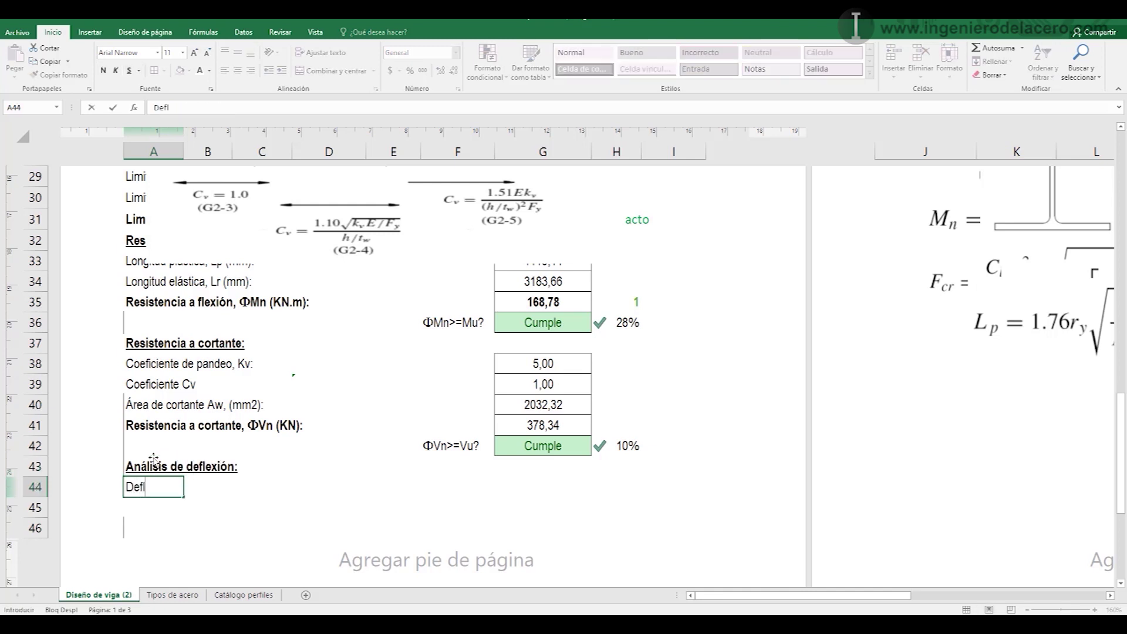
type("exión calculada, d")
key("BackSpace")
type("d")
key("BackSpace")
type("D")
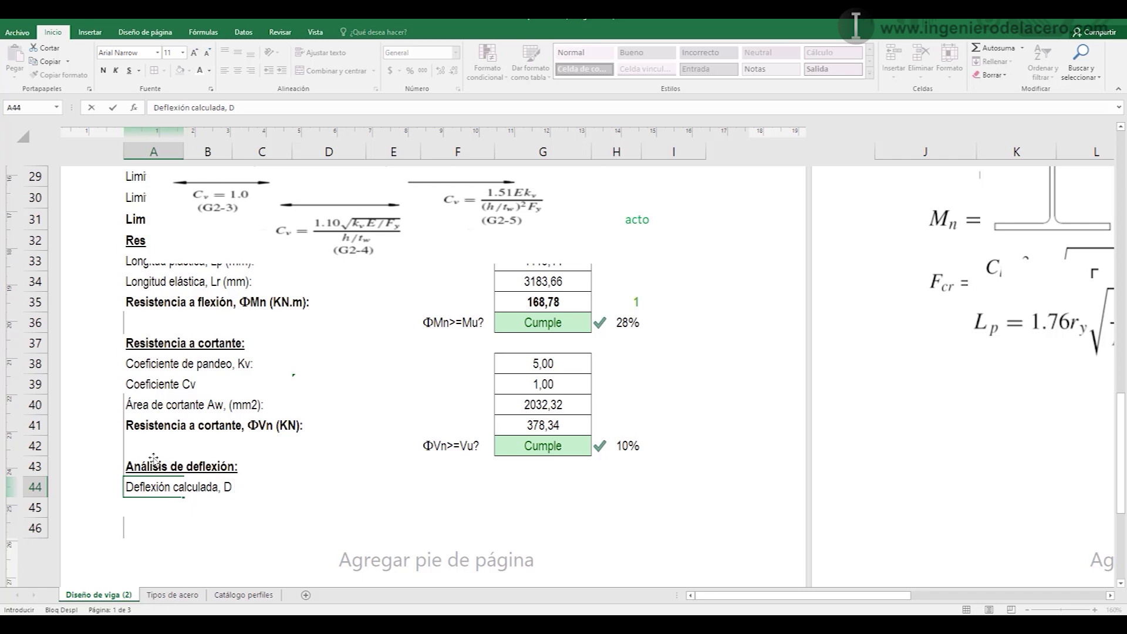
type(" (mm):")
double_click(227, 487)
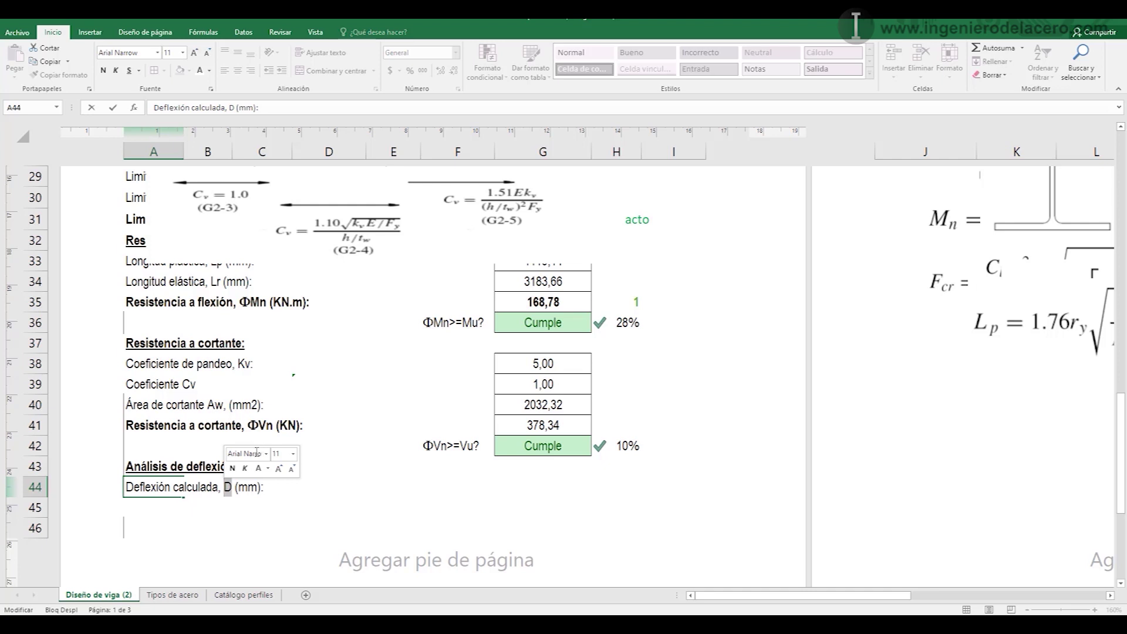
type("Symbol")
key("Return")
left_click(257, 513)
left_click(155, 508)
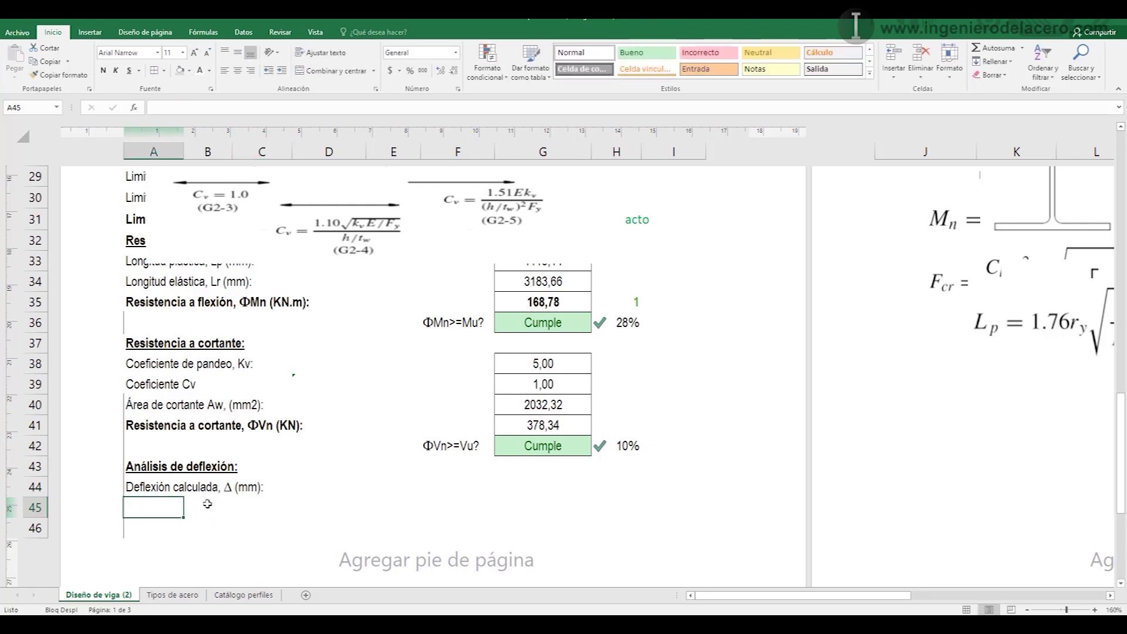
left_click(524, 493)
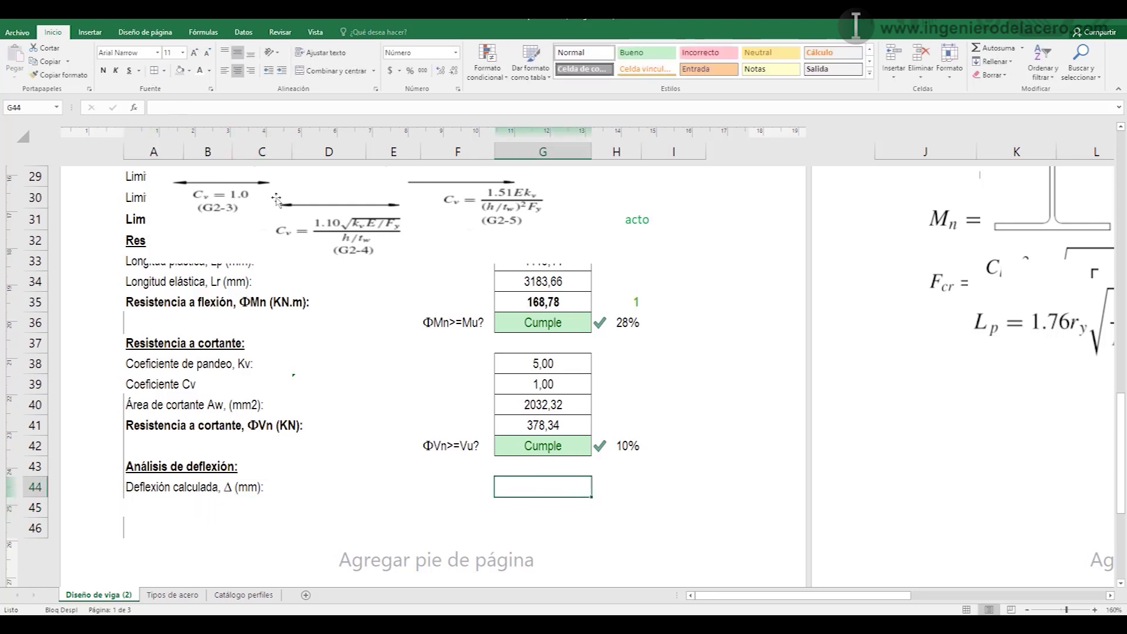
- Apply the grey input fill to G44 and enter 6 as the calculated deflection
left_click(180, 70)
left_click(604, 524)
left_click(572, 481)
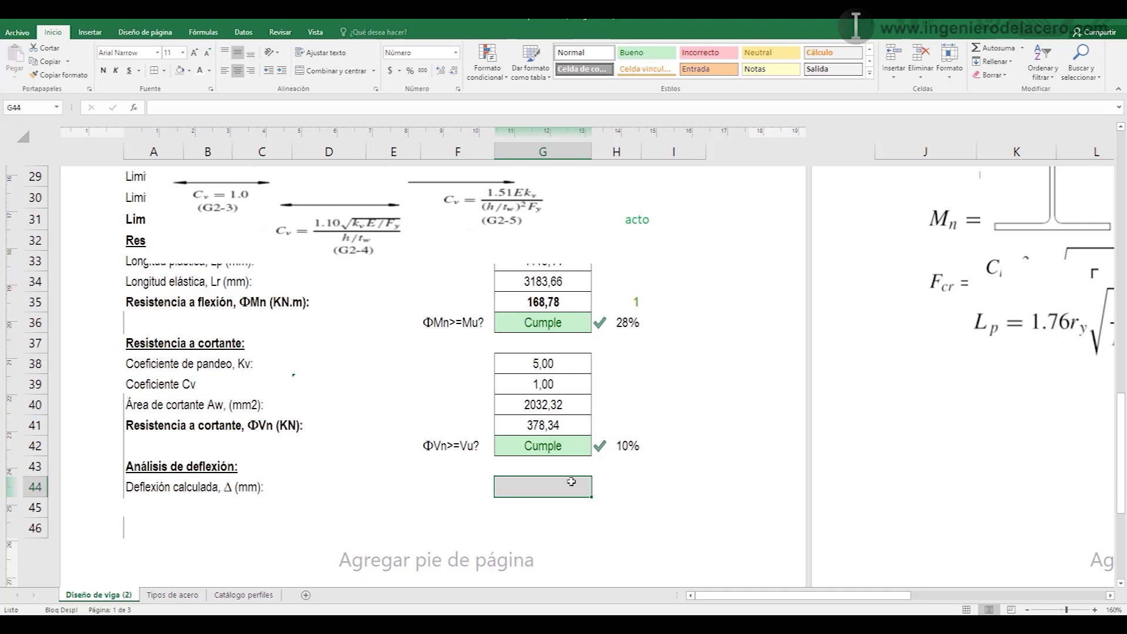
type("6")
key("Return")
left_click(562, 493)
- Enter the label "Deflexión permitida, Dlim (mm):" in A45, below the calculated deflection
left_click(153, 507)
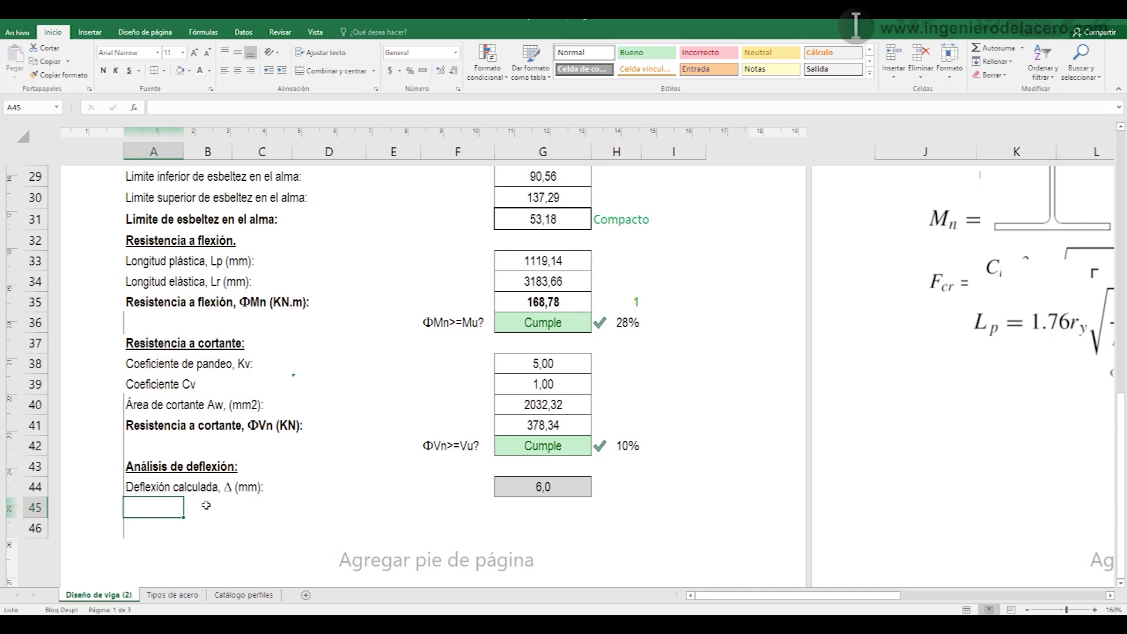
left_click_drag(146, 488, 514, 482)
left_click(573, 485)
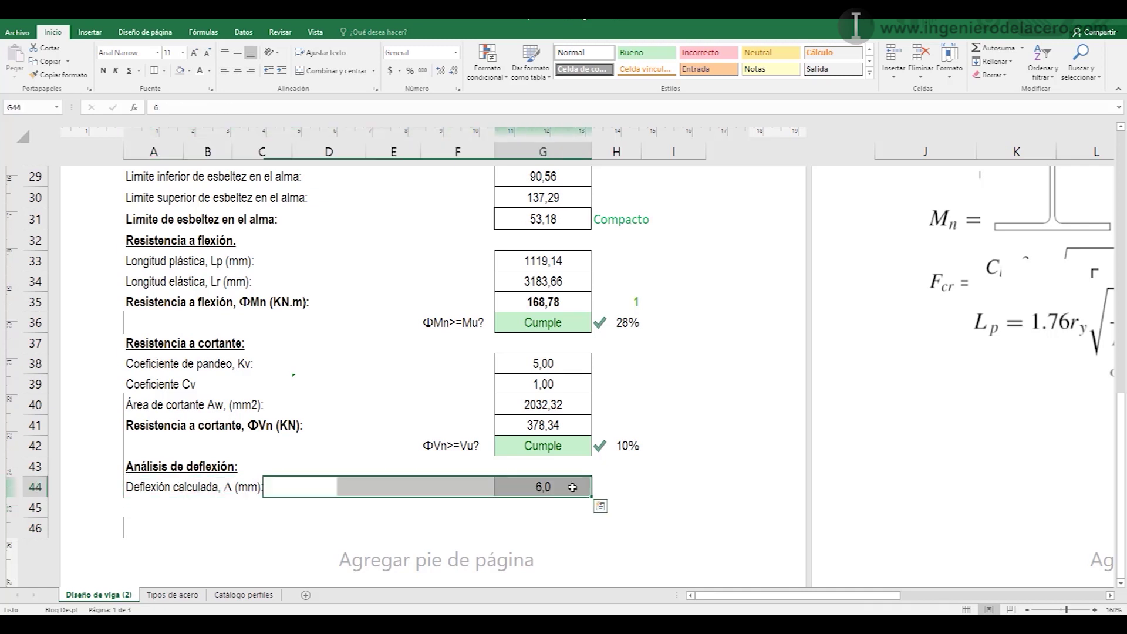
left_click(153, 506)
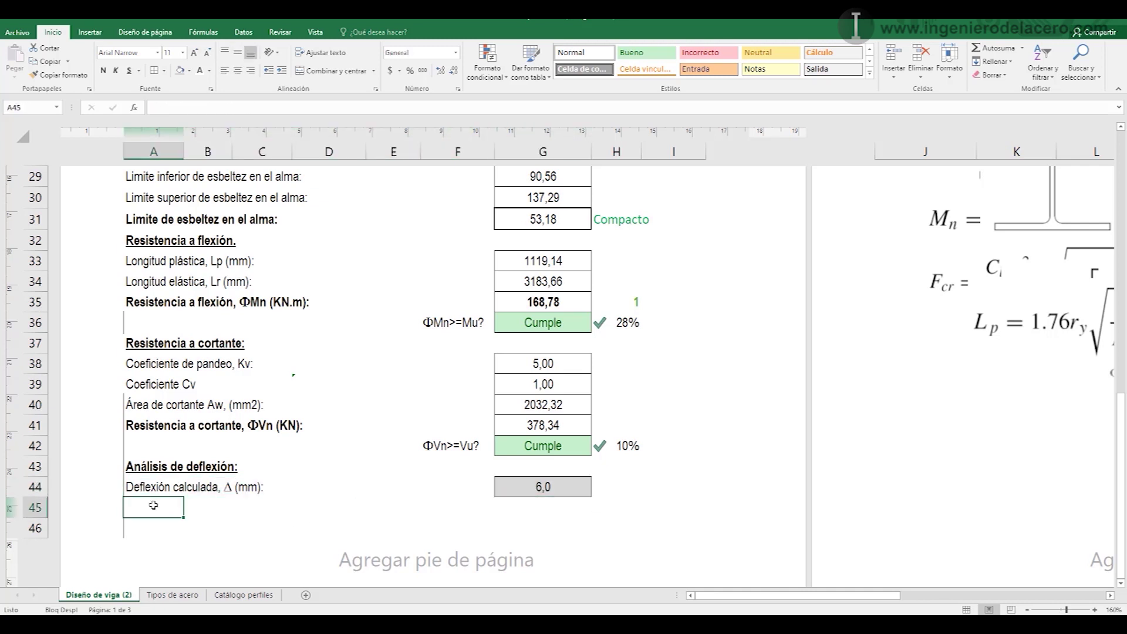
type("Deflexión ")
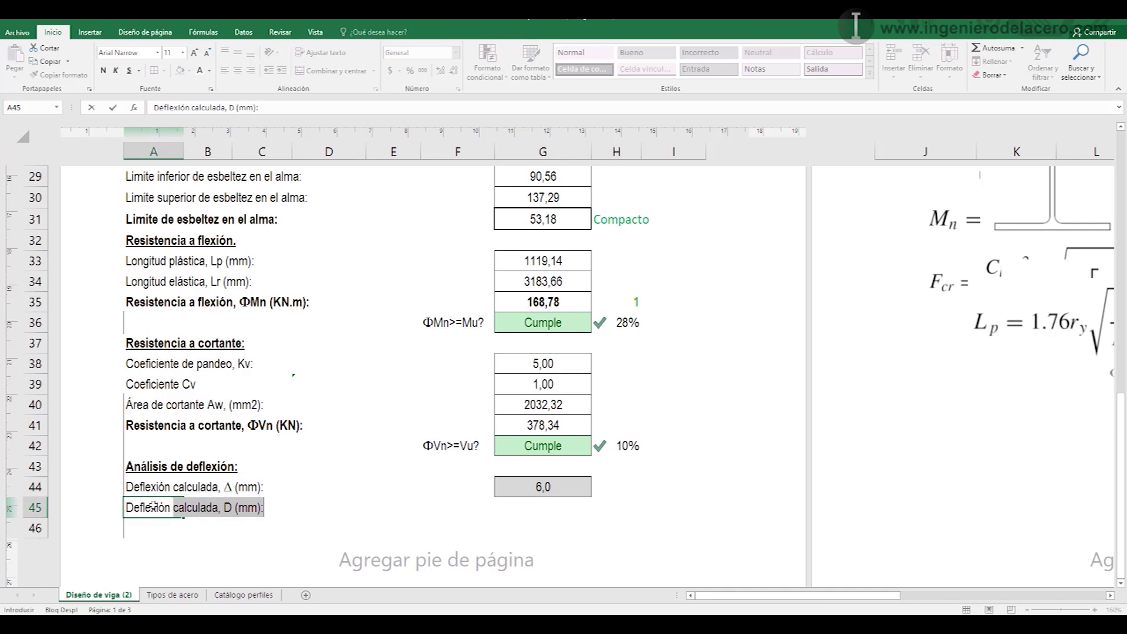
type("permitida,")
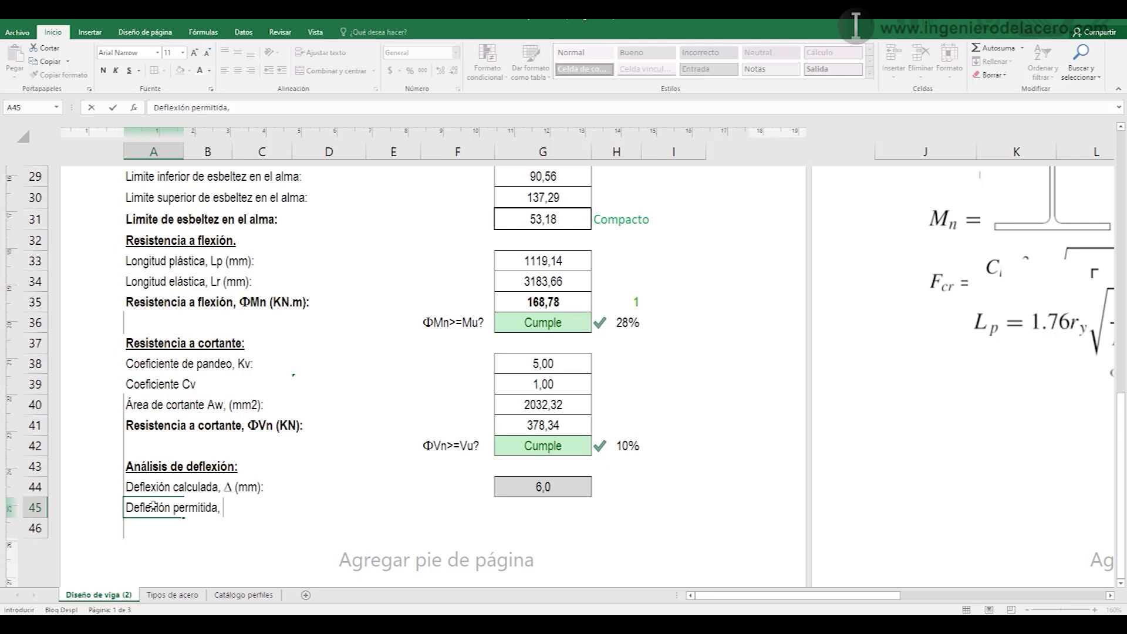
type(" Dlim (mm):")
- Format the D of Dlim in the A45 label with the Symbol font to form Δ
left_click_drag(223, 507, 232, 508)
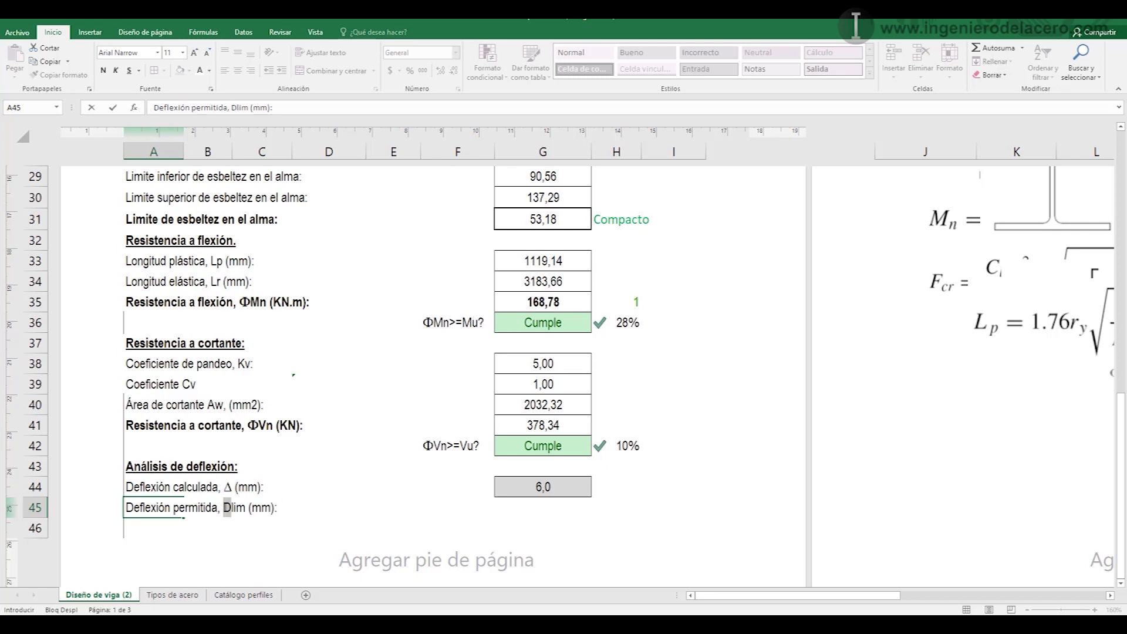
left_click(245, 473)
type("Symbol")
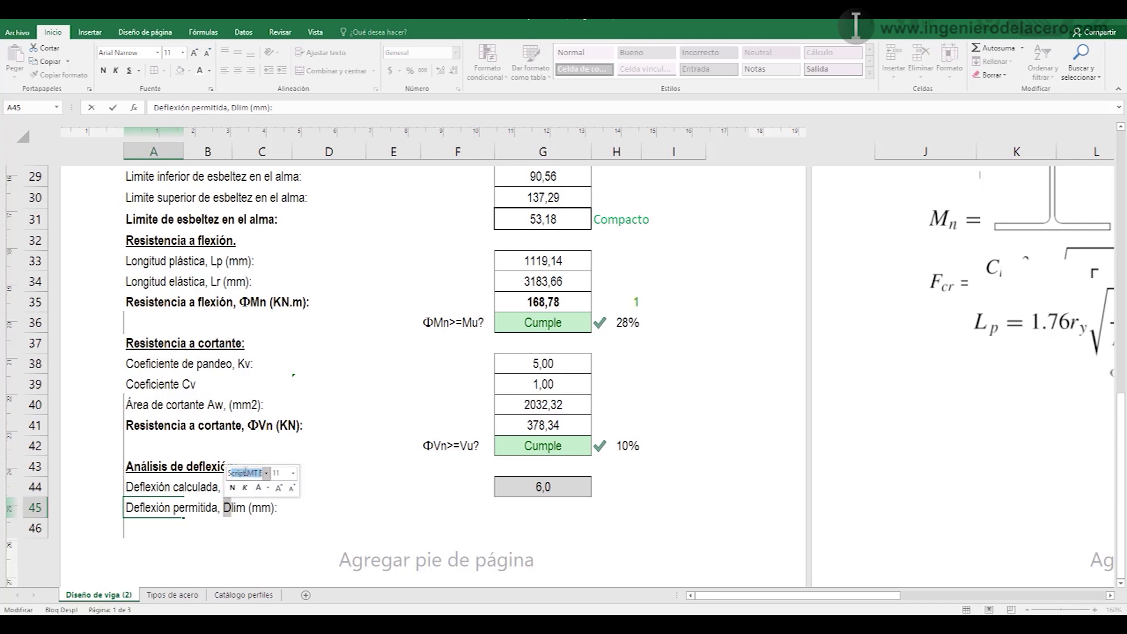
key("Return")
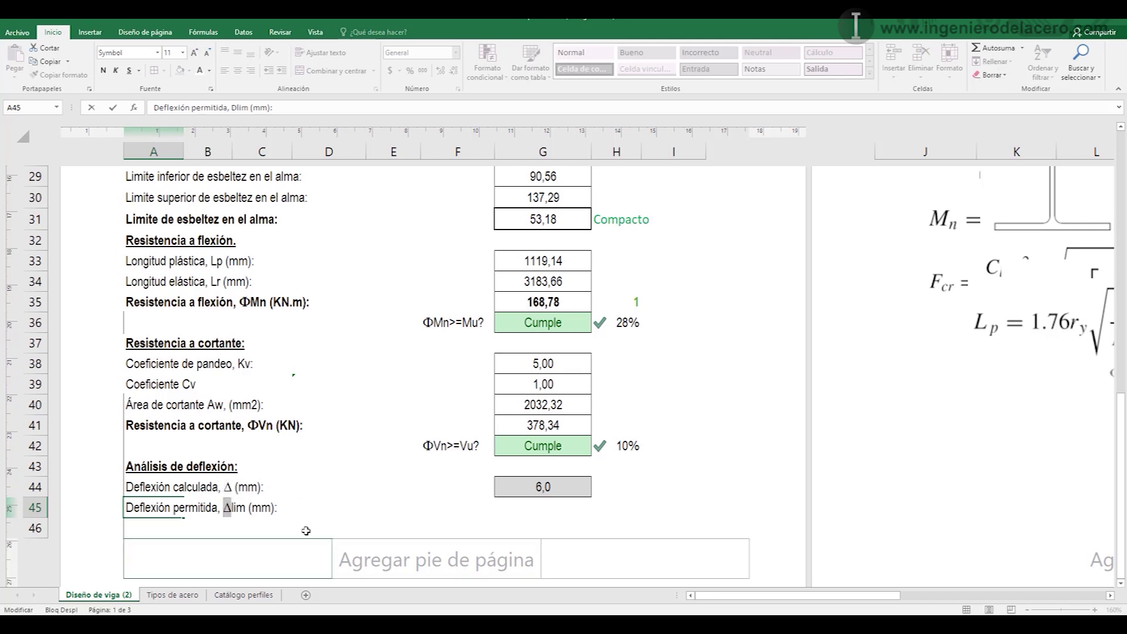
- Calculate the permitted deflection in G45 with the formula =(L*1000)/Dlim
left_click(563, 503)
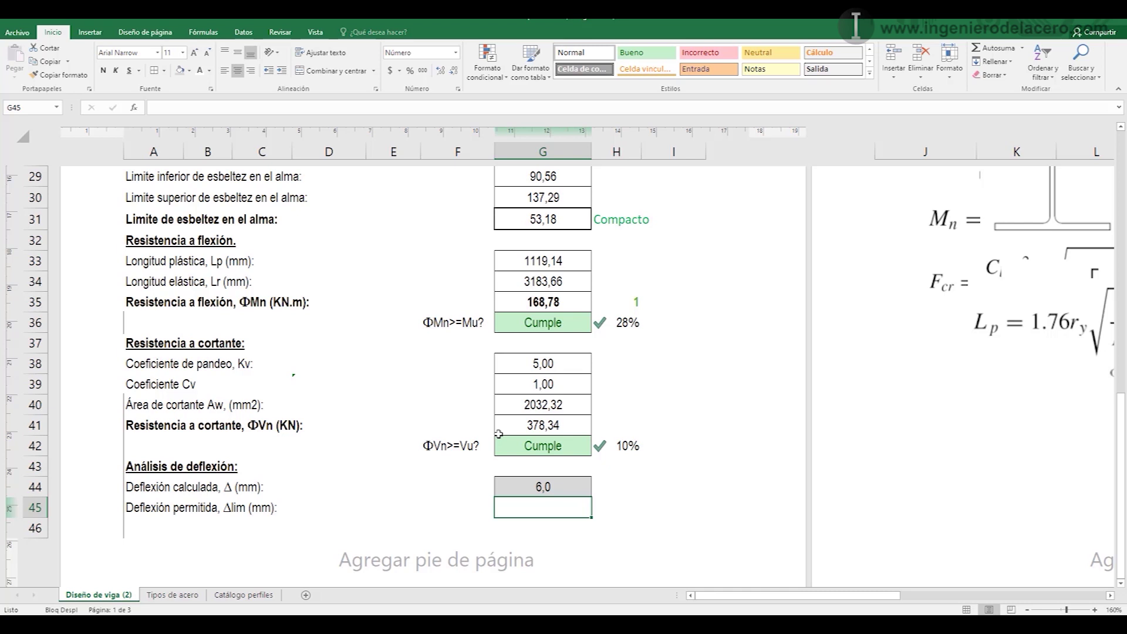
type("=L*10000")
key("BackSpace")
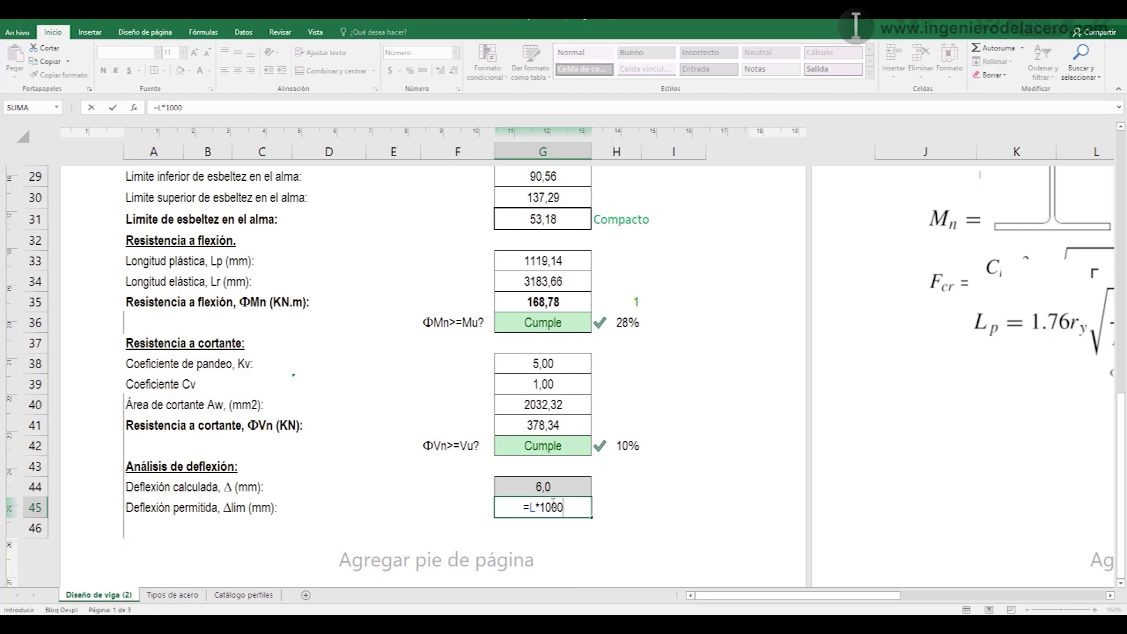
left_click(526, 507)
type("(")
left_click(575, 507)
type(")/Dl")
key("Tab")
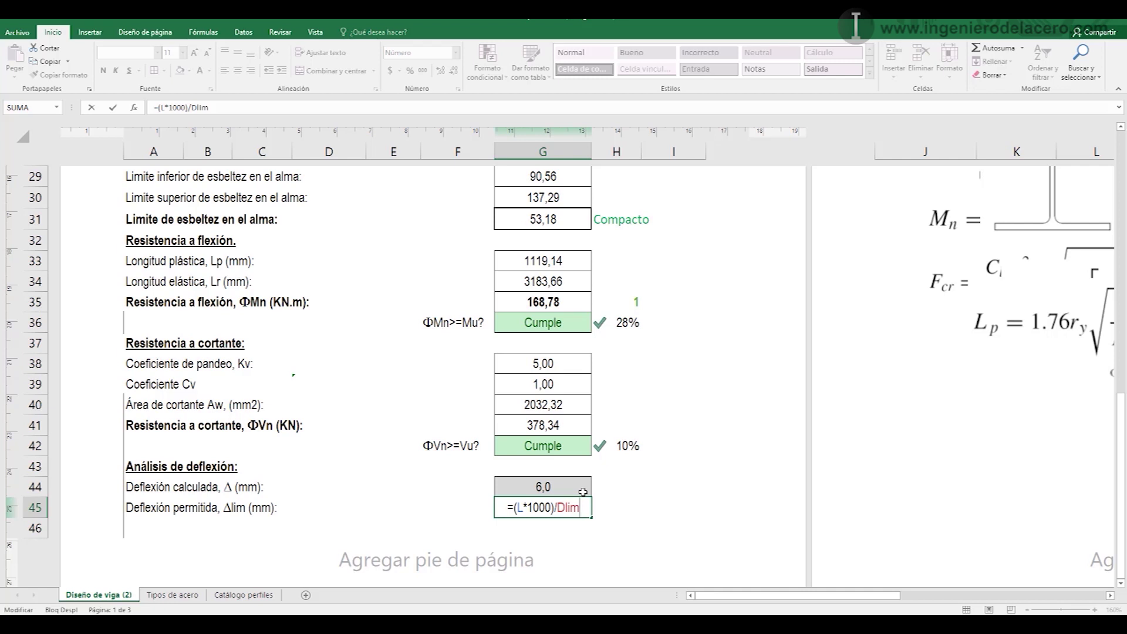
key("Return")
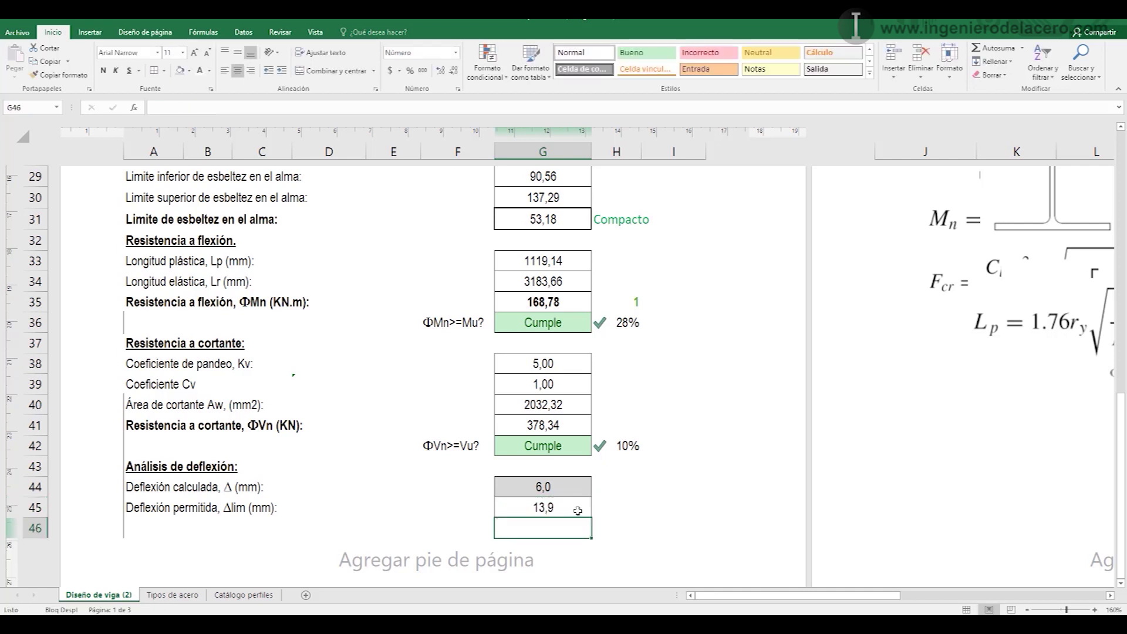
left_click(577, 509)
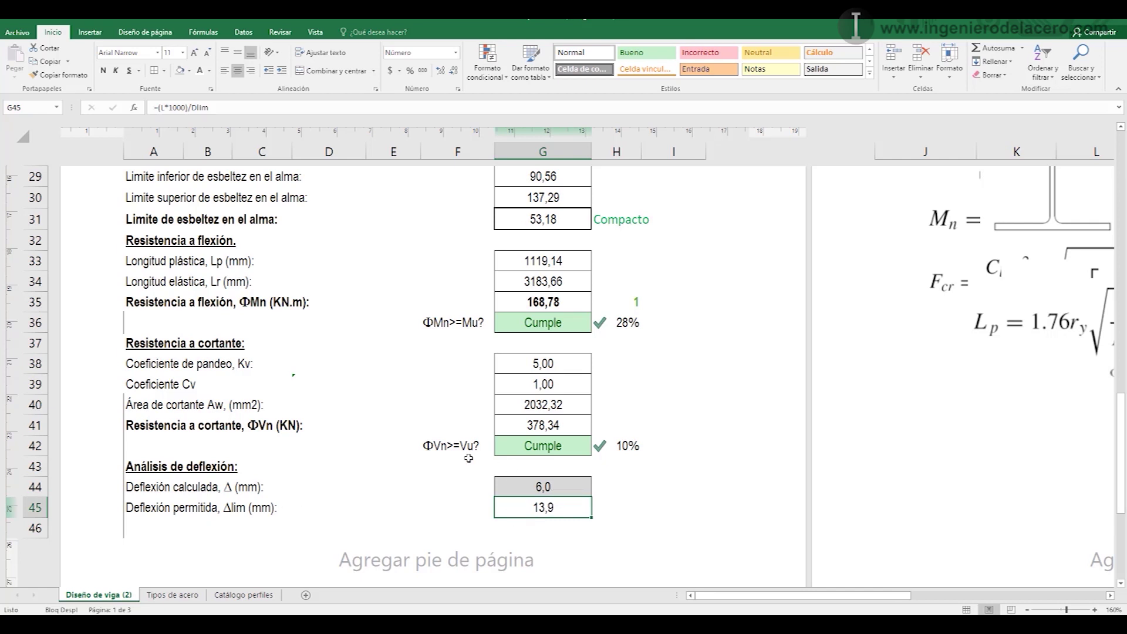
- Copy the shear check row F42:H42 to F46 as the base for the deflection check
left_click_drag(448, 447, 646, 464)
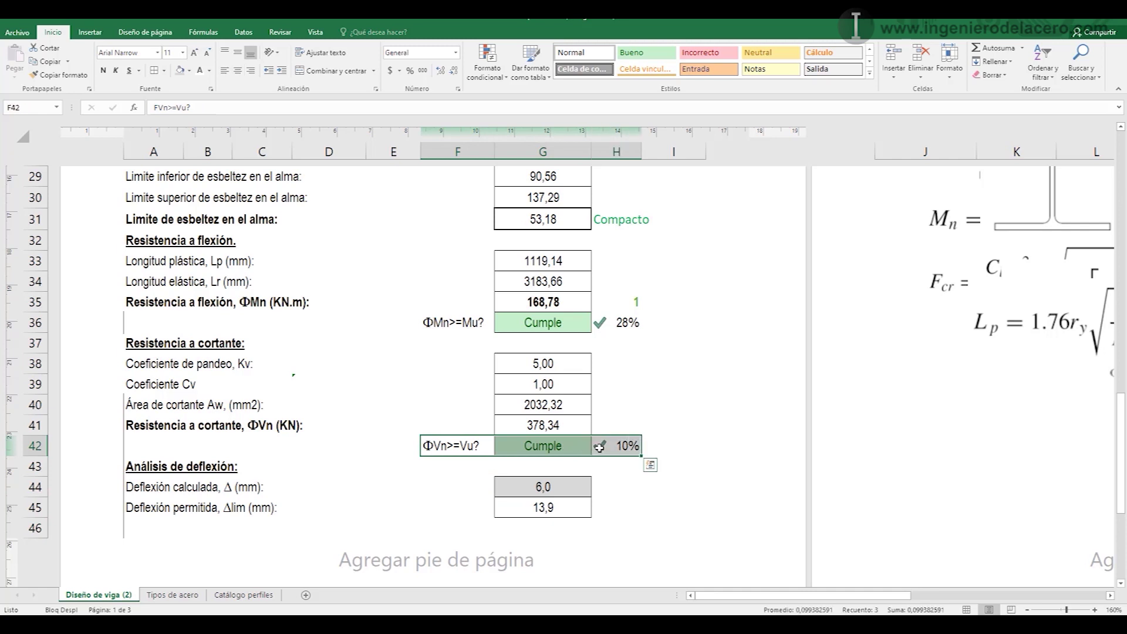
key("ctrl+c")
left_click(466, 527)
key("Return")
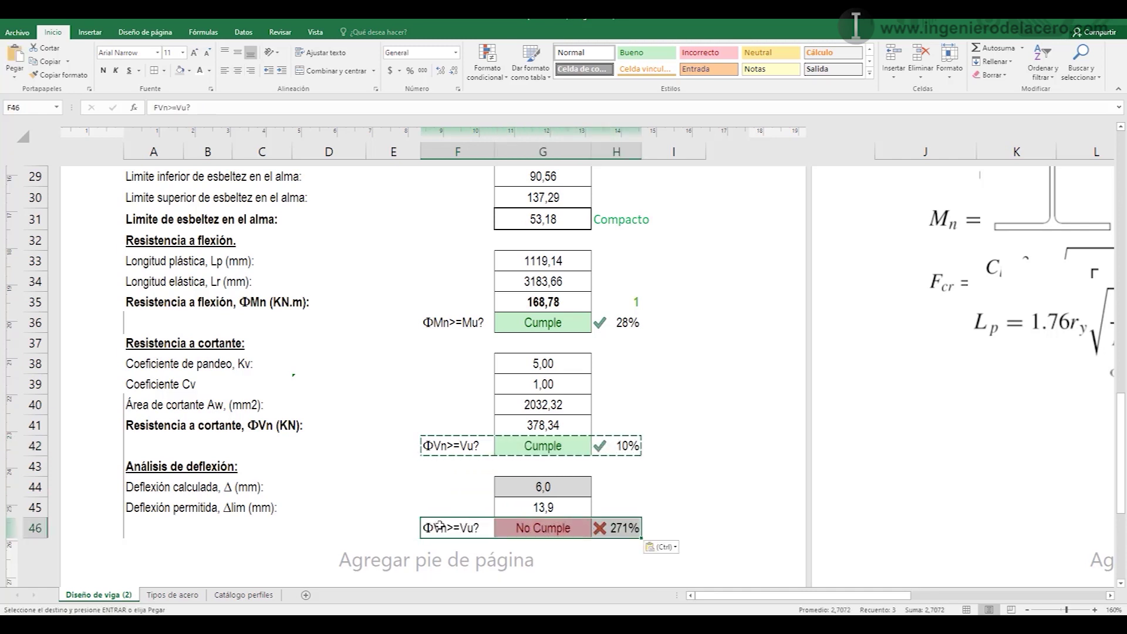
- Replace ΦVn with Δlim in the F46 check label, keeping the D in Symbol and putting lim in an Arial font
double_click(440, 528)
left_click_drag(451, 526, 420, 527)
type("DLIM")
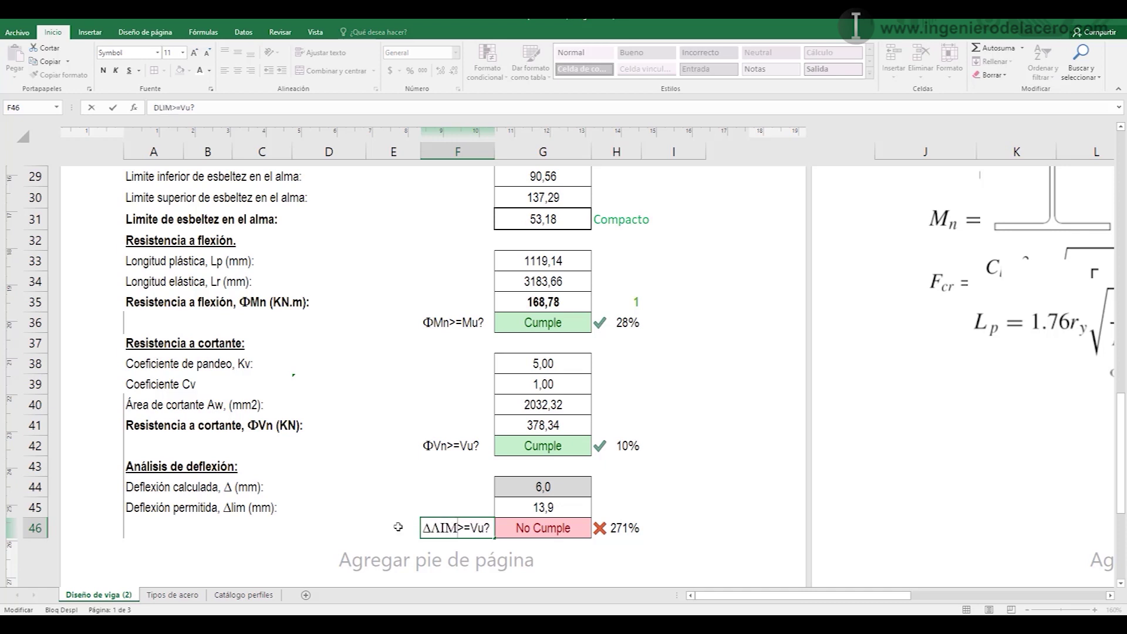
left_click_drag(430, 528, 458, 527)
left_click(450, 493)
type("Arial")
key("Return")
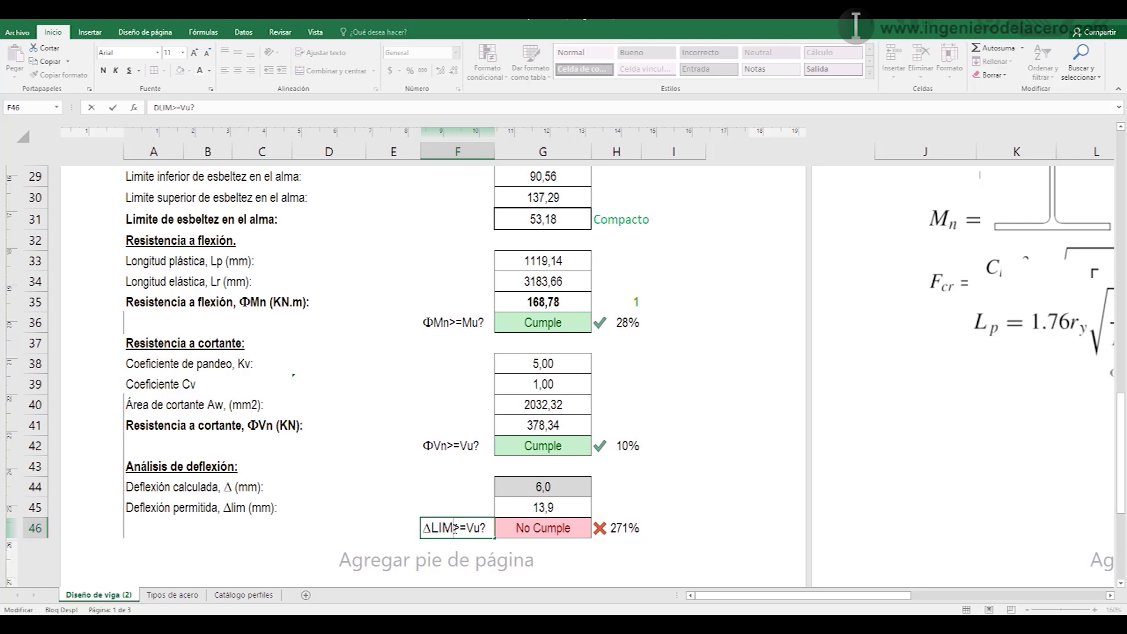
type("lim")
- Replace Vu with a Symbol-font D in the F46 label so it reads Δlim>=Δ?
left_click(468, 528)
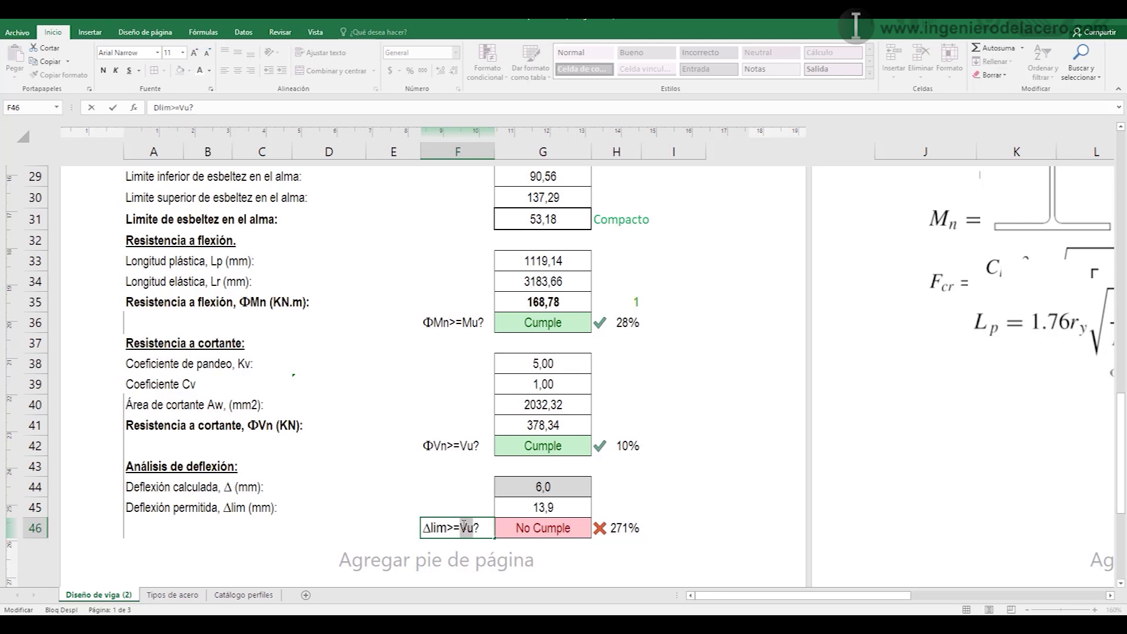
left_click_drag(468, 529, 460, 529)
left_click(476, 492)
type("Symbol")
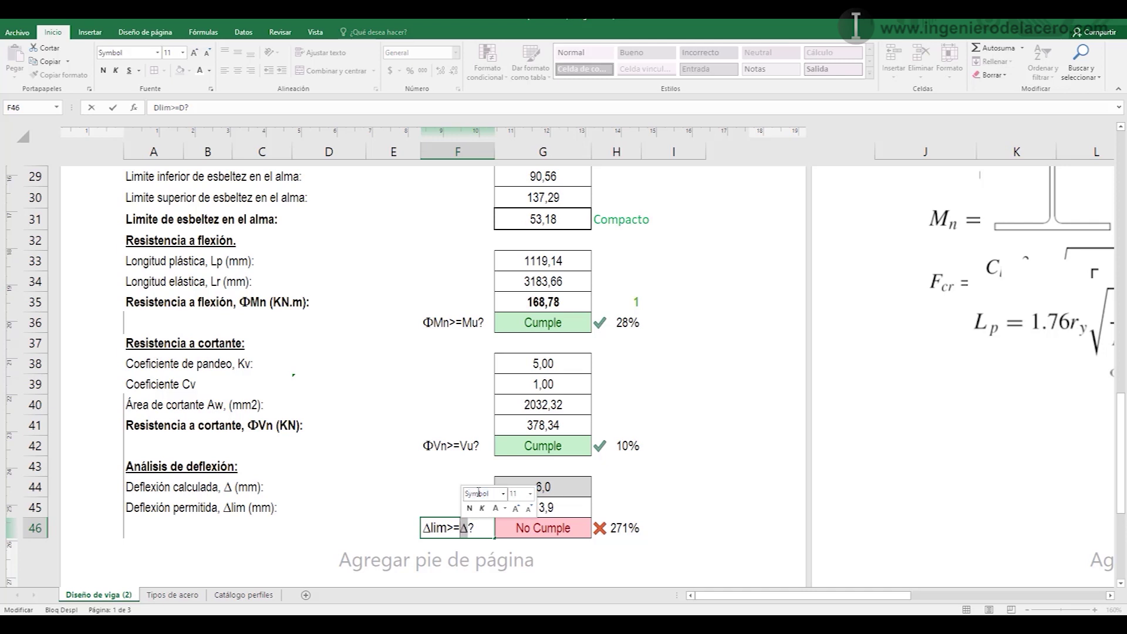
key("Return")
left_click(393, 508)
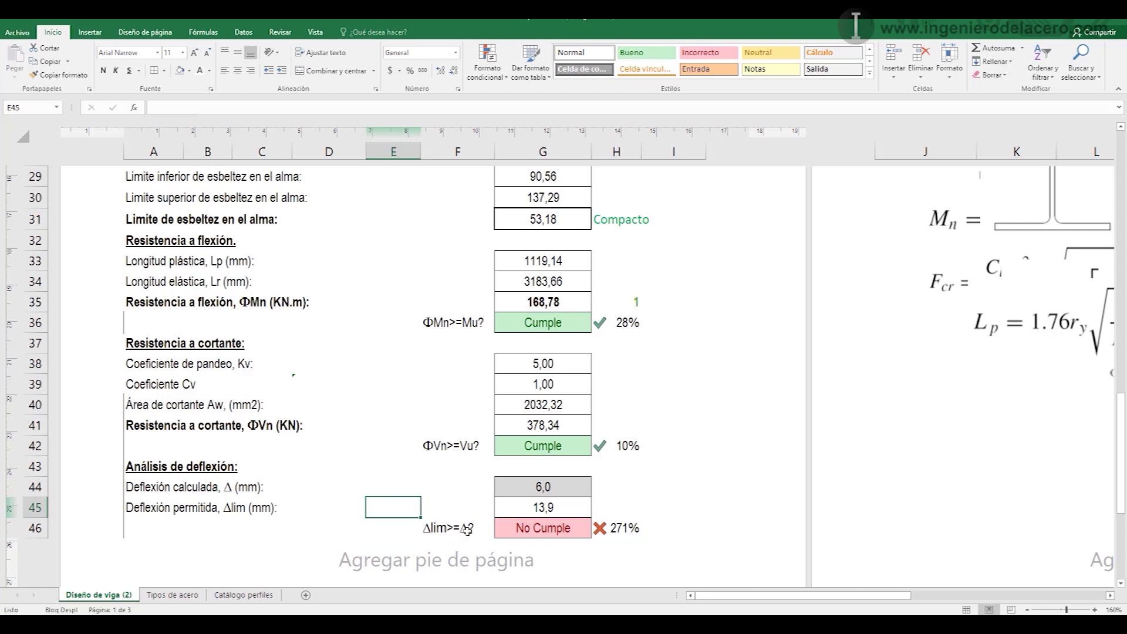
- Change the deflection check formula in G46 to =SI(G45>=G44;"Cumple";"No Cumple")
double_click(561, 528)
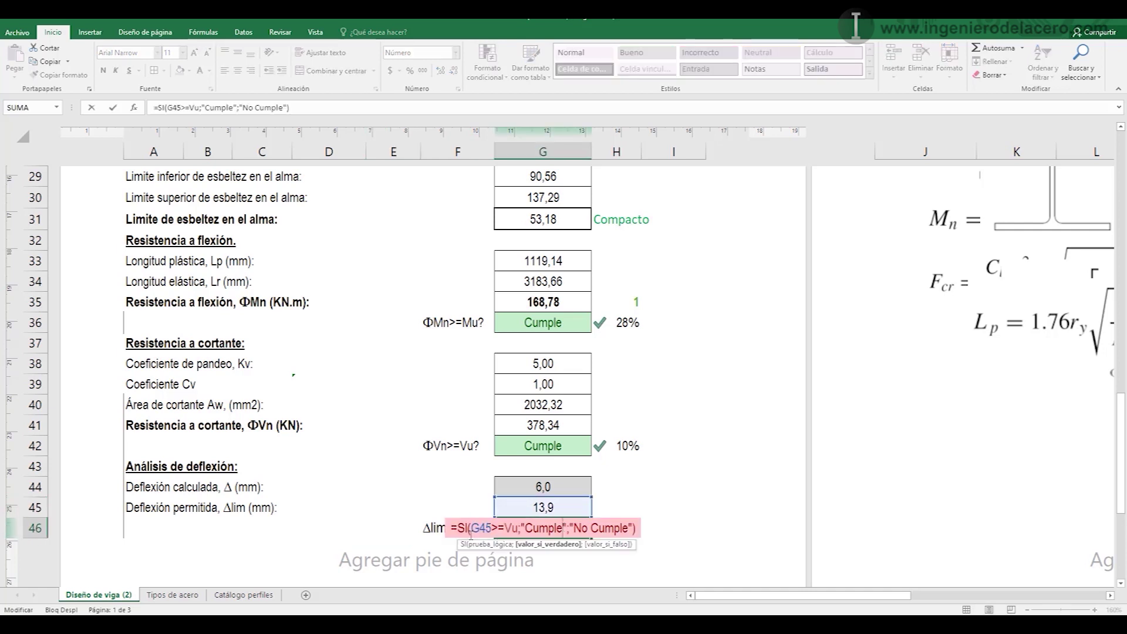
double_click(504, 527)
left_click(536, 489)
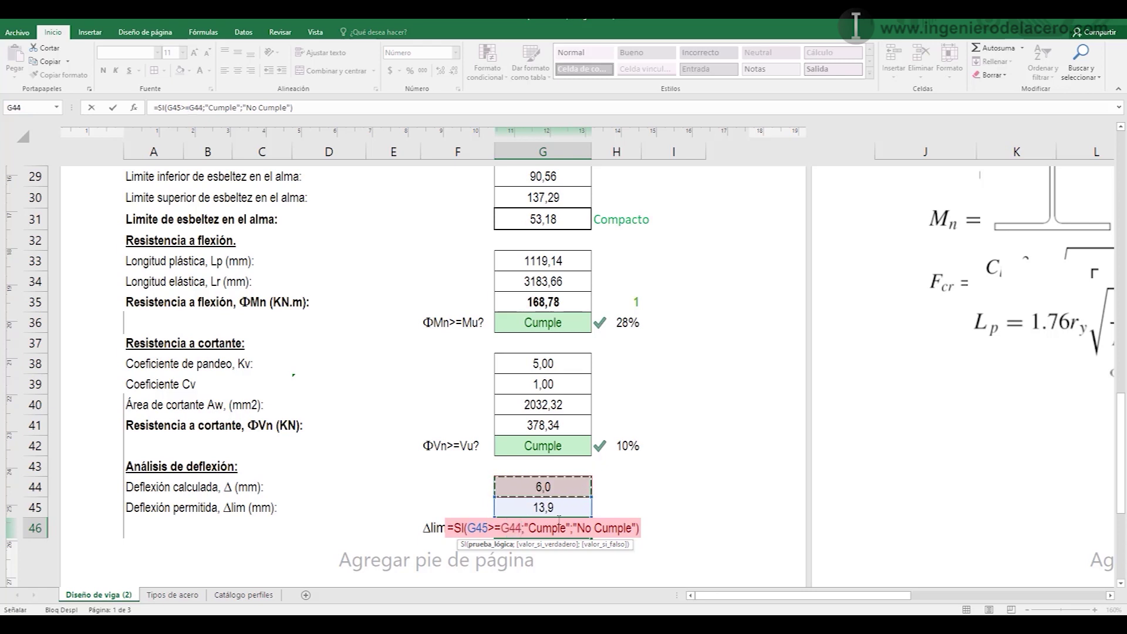
key("Return")
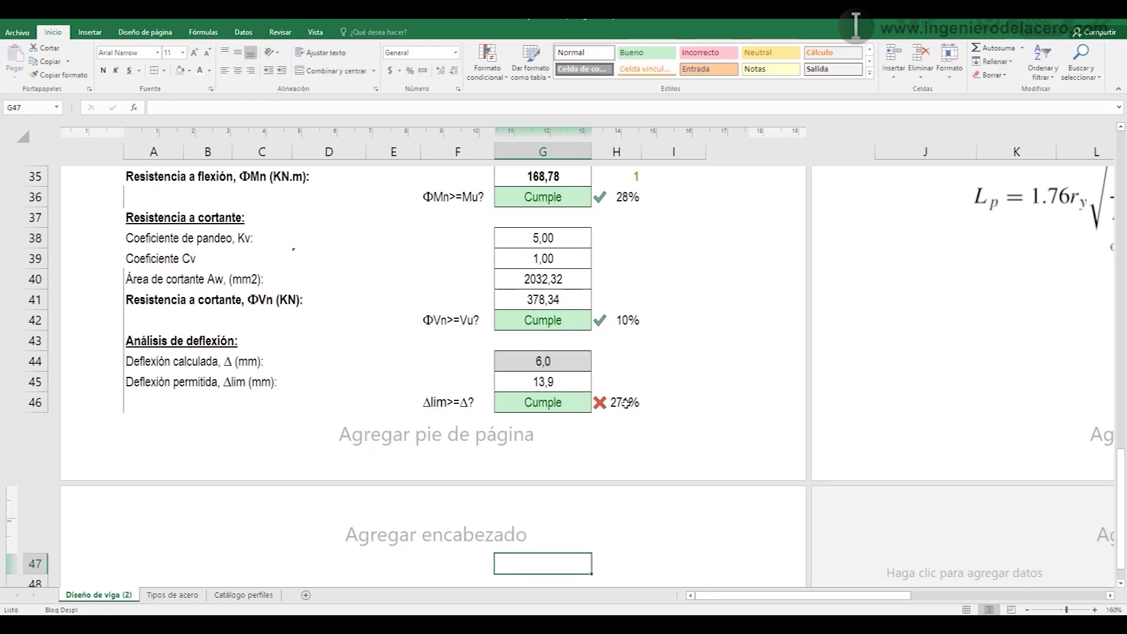
- Change the deflection ratio formula in H46 to =G44/G45
double_click(626, 403)
left_click_drag(612, 403, 600, 402)
left_click(546, 361)
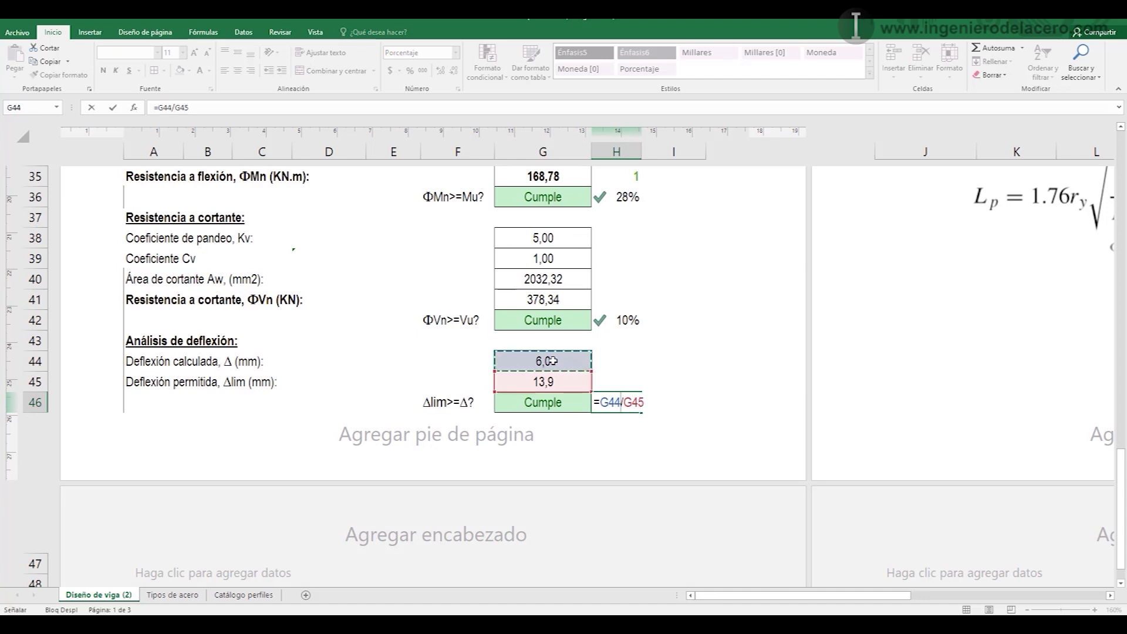
key("Return")
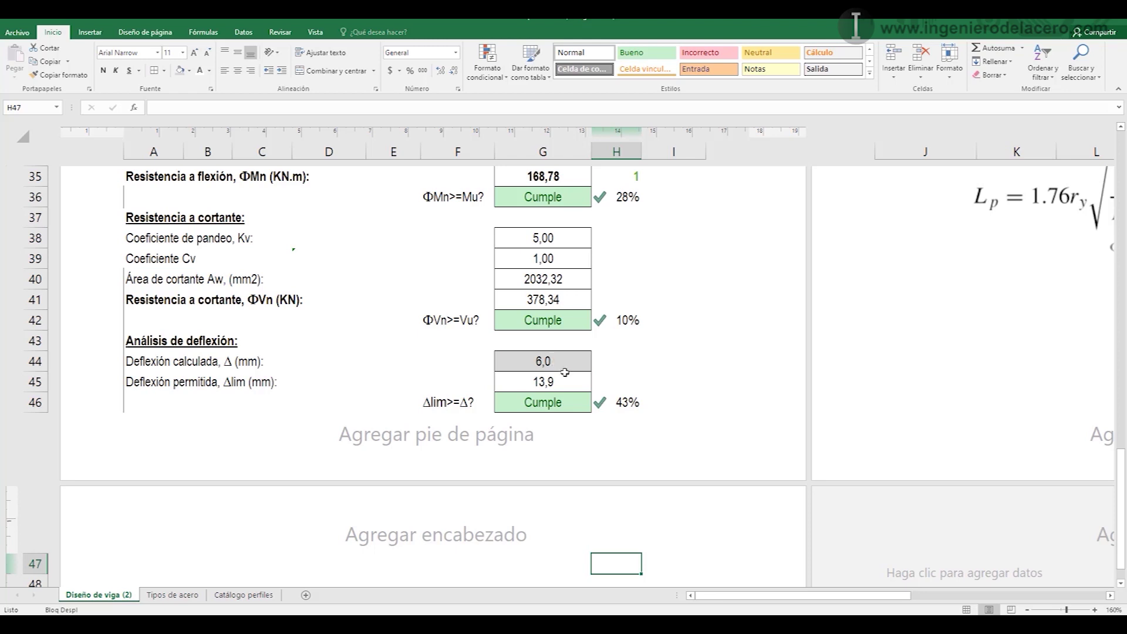
- Copy the whole design sheet range A1:I46, from the title block through the deflection check
scroll(638, 388, "up", 2)
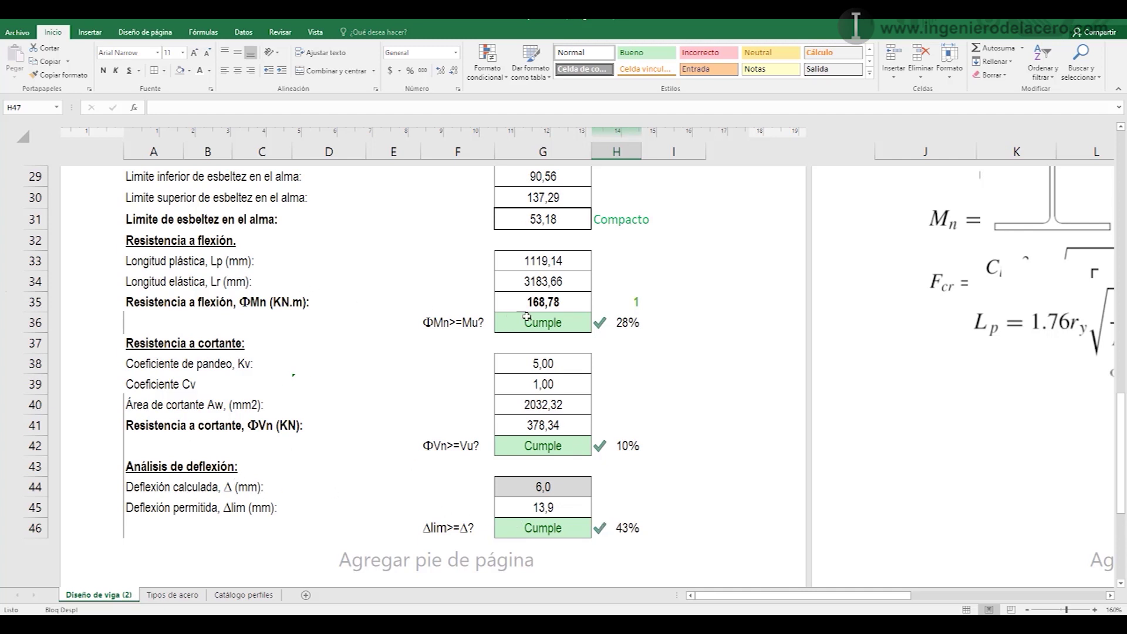
scroll(530, 460, "up", 5)
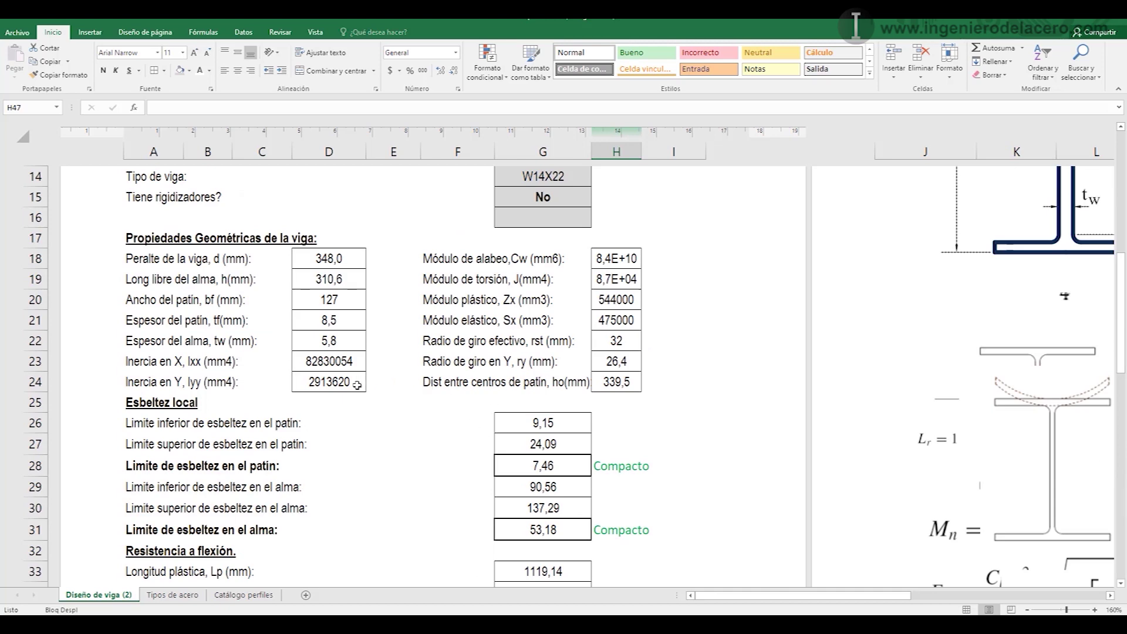
scroll(357, 384, "down", 8)
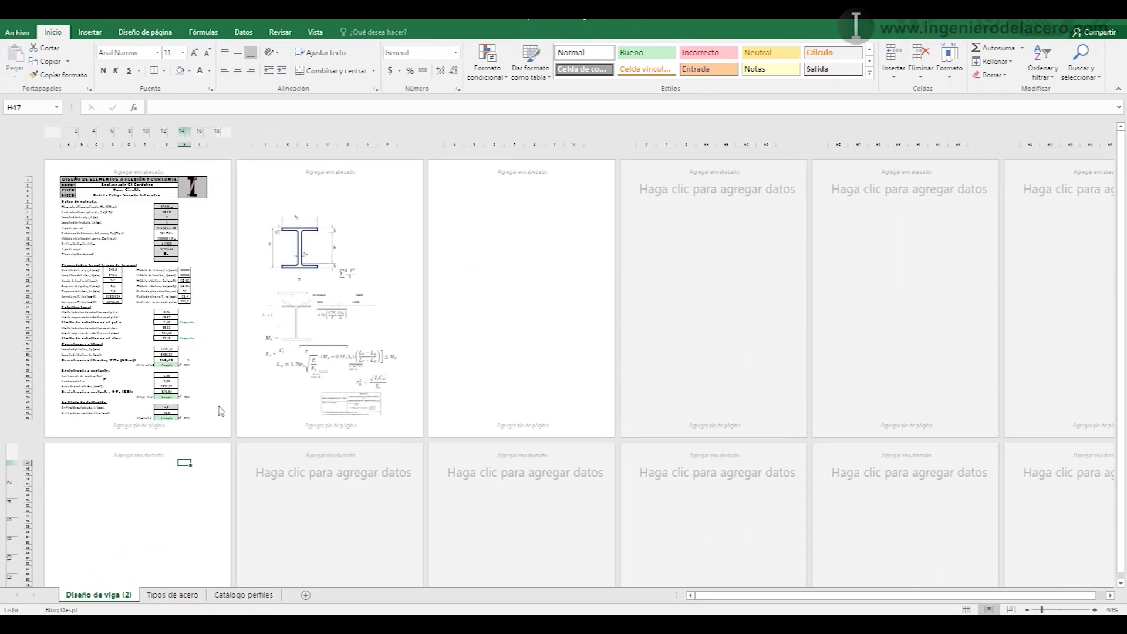
scroll(96, 404, "up", 1)
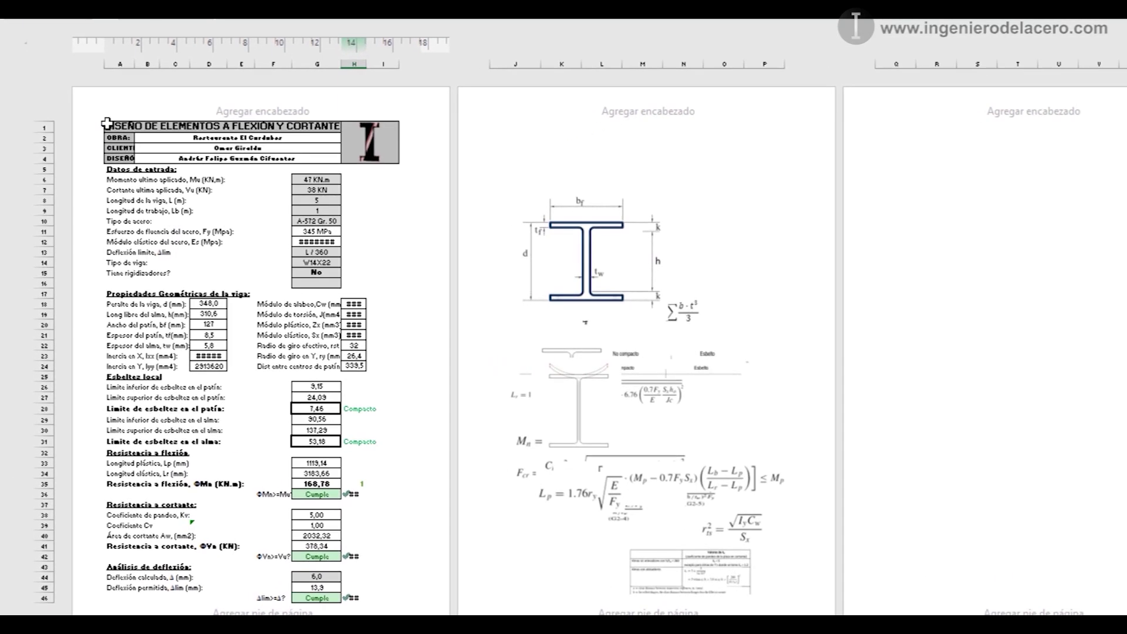
mouse_move(106, 124)
left_mouse_down()
mouse_move(346, 223)
mouse_move(452, 566)
mouse_move(424, 599)
left_mouse_up()
key("ctrl+c")
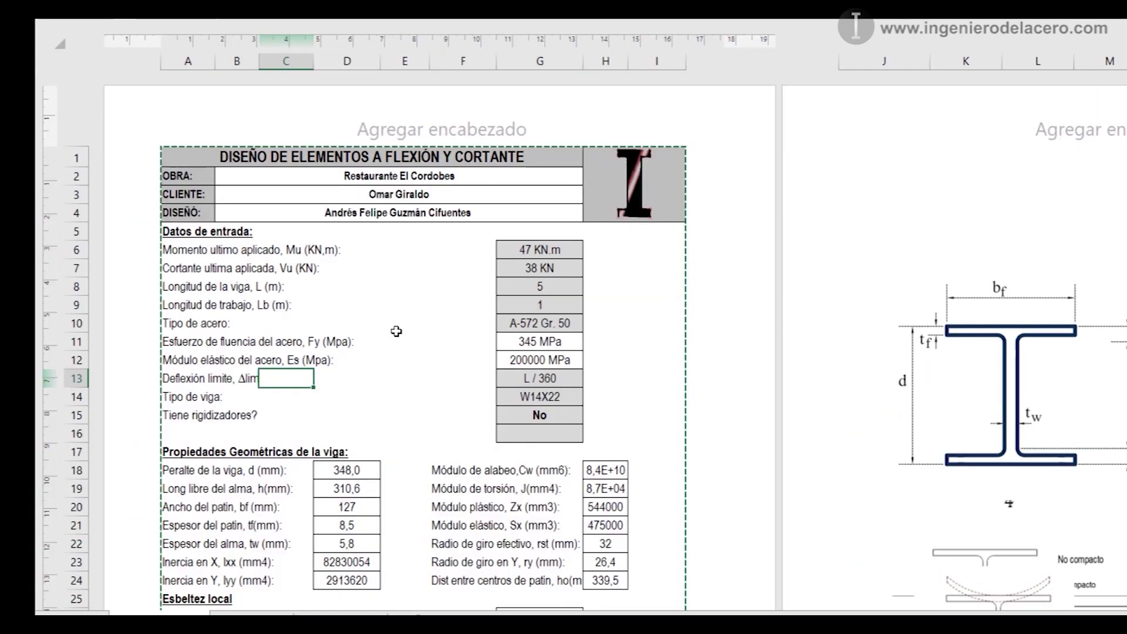
- Set the ultimate moment Mu to 350 KN.m and the ultimate shear Vu to 150 KN, and review the resistance checks
left_click(564, 250)
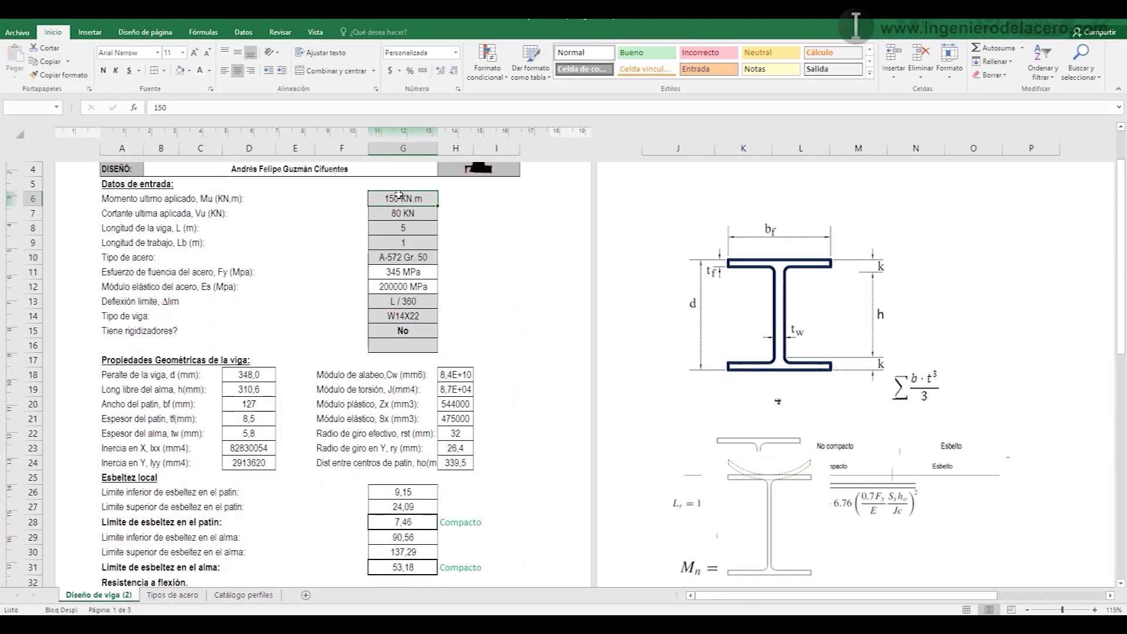
type("350")
key("Return")
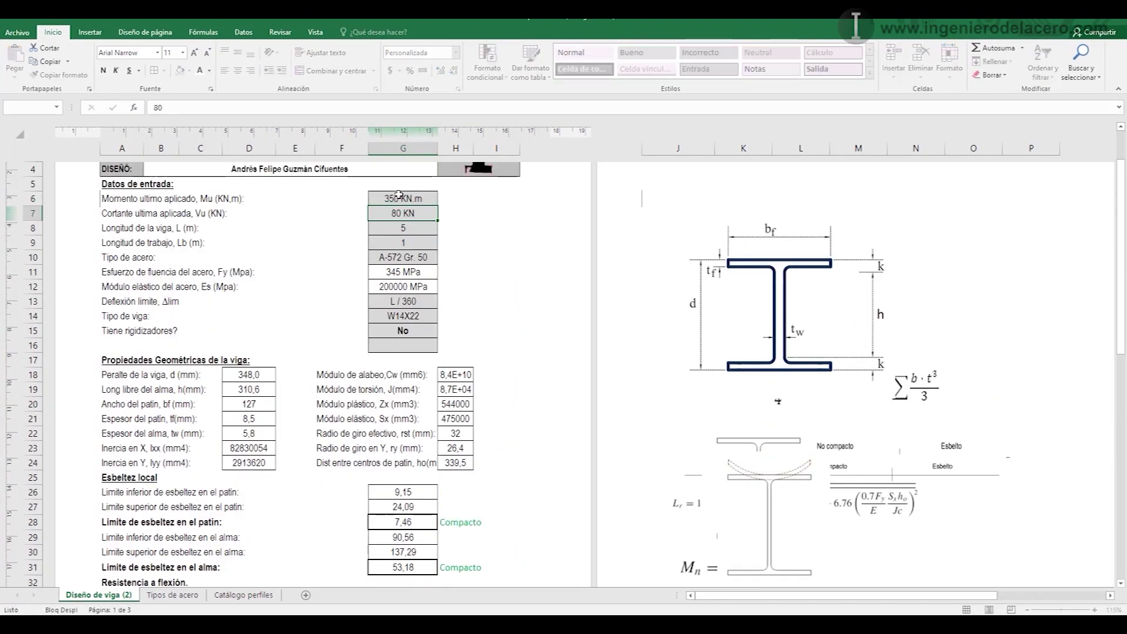
type("150")
key("Return")
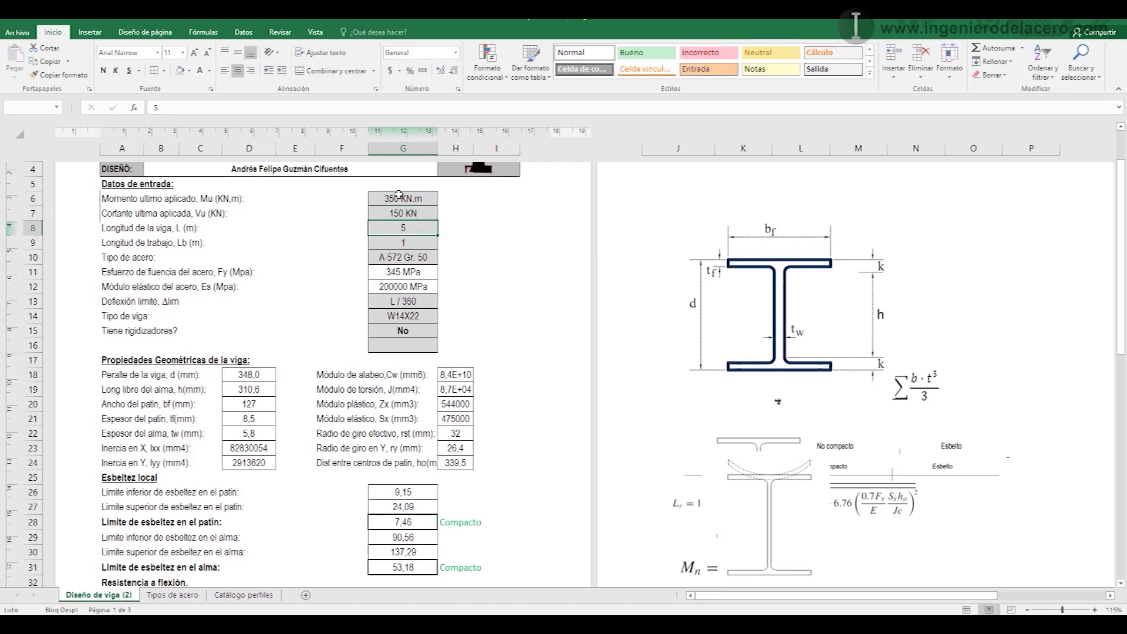
scroll(459, 413, "down", 5)
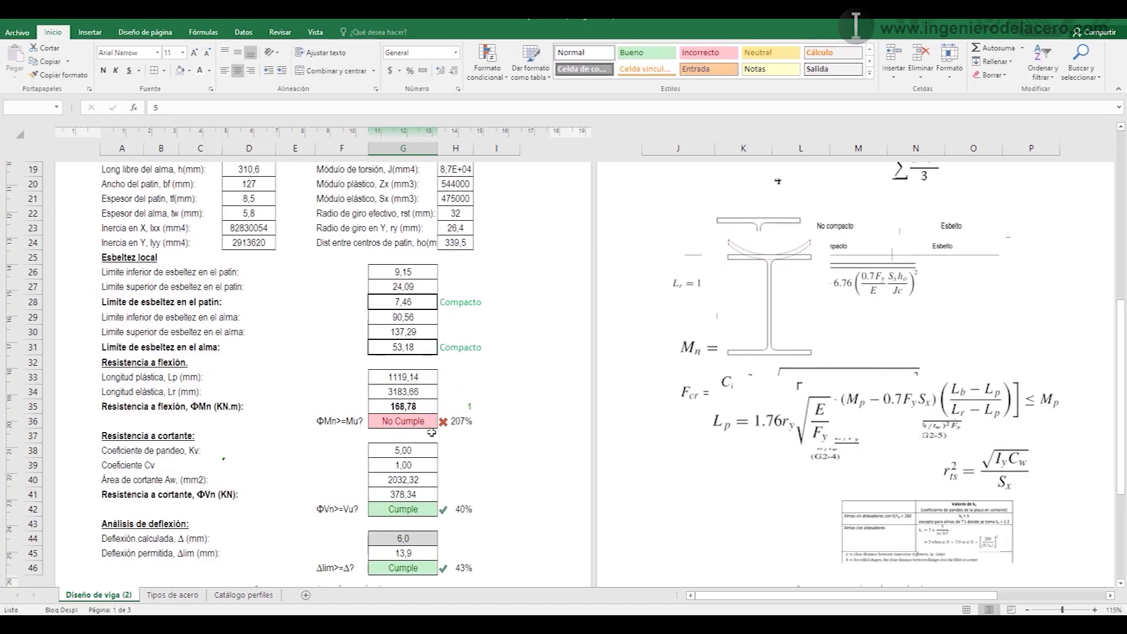
- Try a heavier beam profile by changing the beam type in G14 to W14X30
scroll(437, 448, "down", 1)
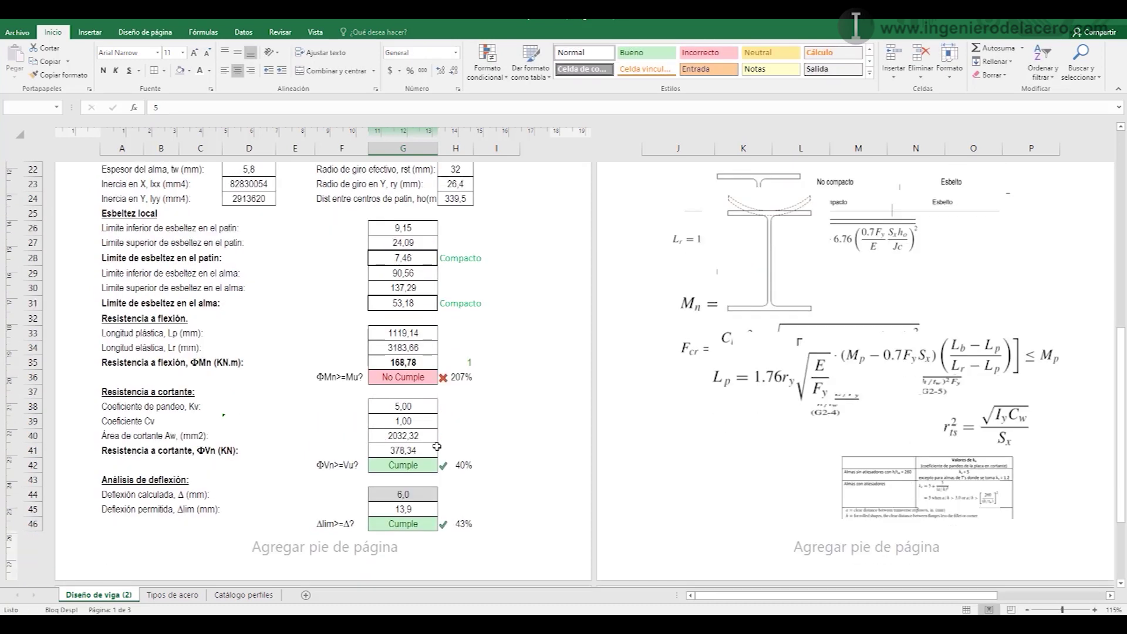
scroll(437, 448, "up", 4)
left_click(432, 229)
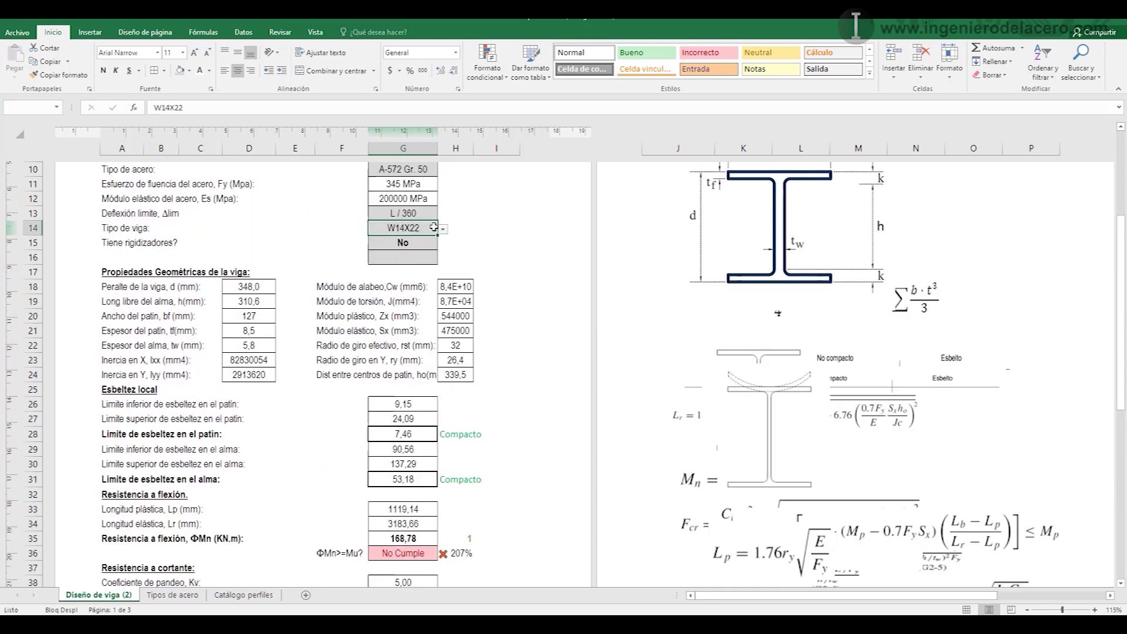
left_click(443, 229)
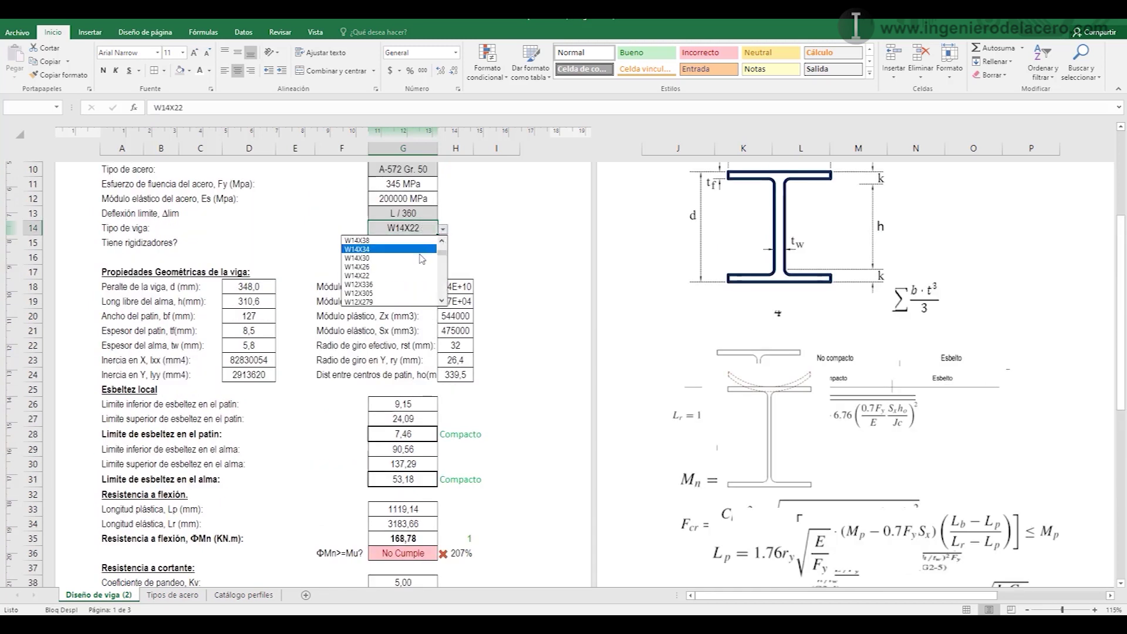
left_click(421, 258)
- Test the deeper profile W16X50 and the lighter W16X45 as the beam type in G14
left_click(444, 230)
left_click(442, 241)
left_click(443, 241)
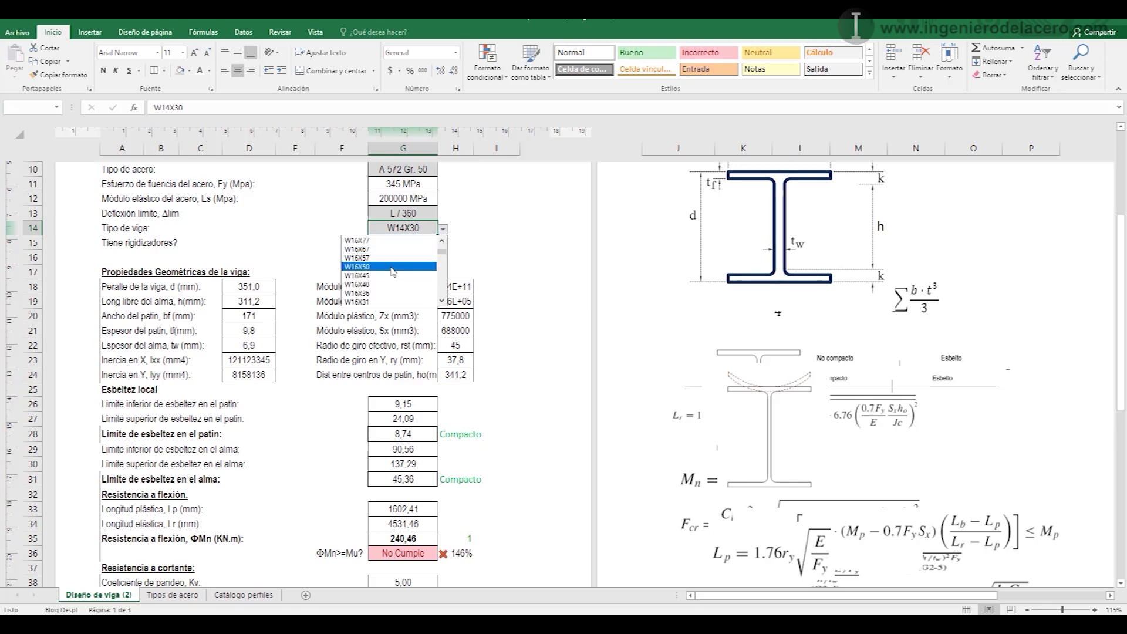
left_click(393, 267)
left_click(444, 231)
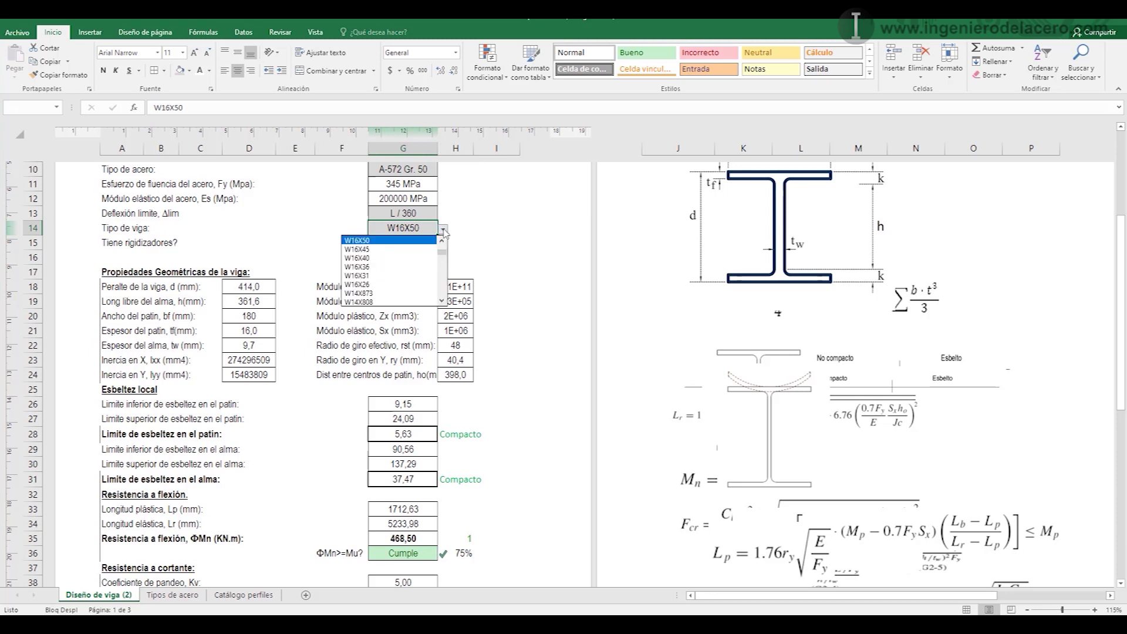
left_click(426, 253)
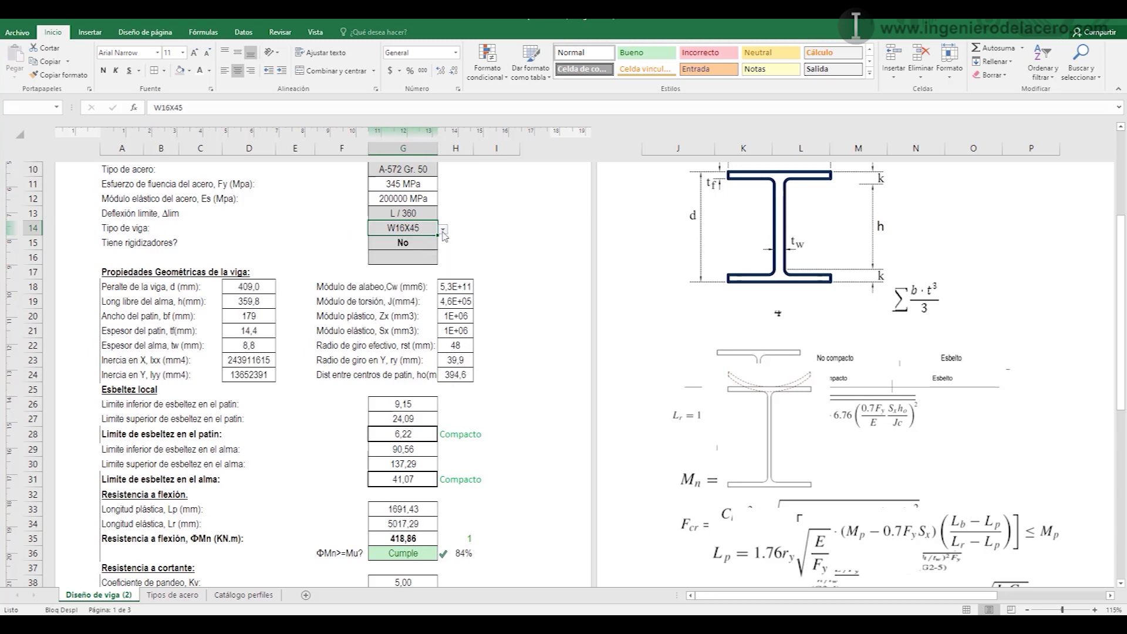
- Set the beam type in G14 to W16X40 and review the flexure, shear and deflection checks against the input data
left_click(443, 230)
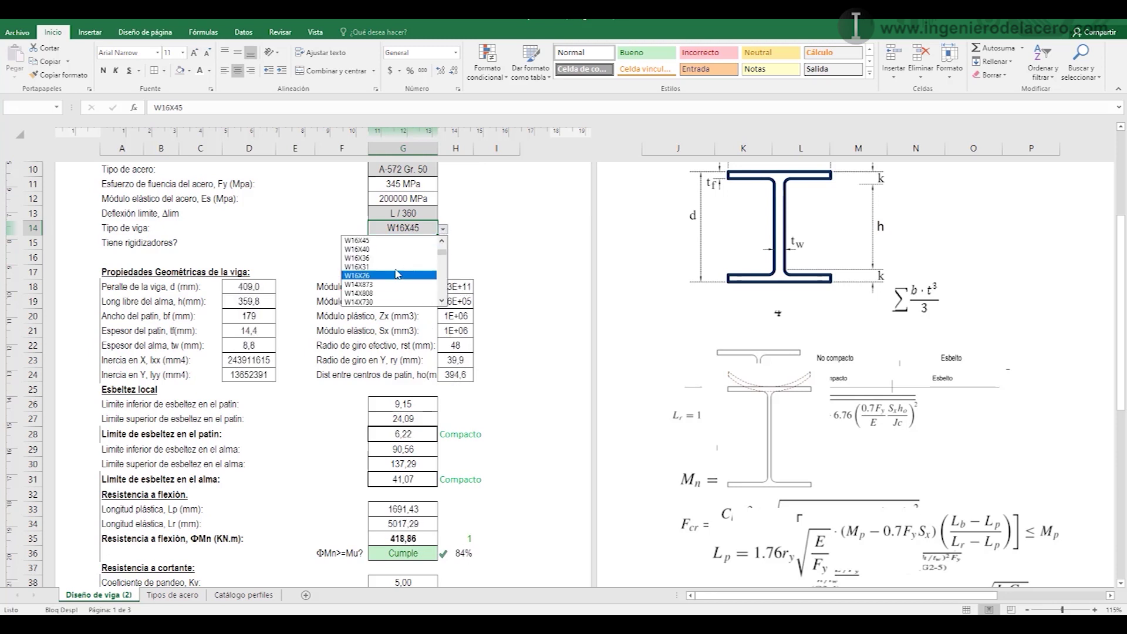
left_click(391, 249)
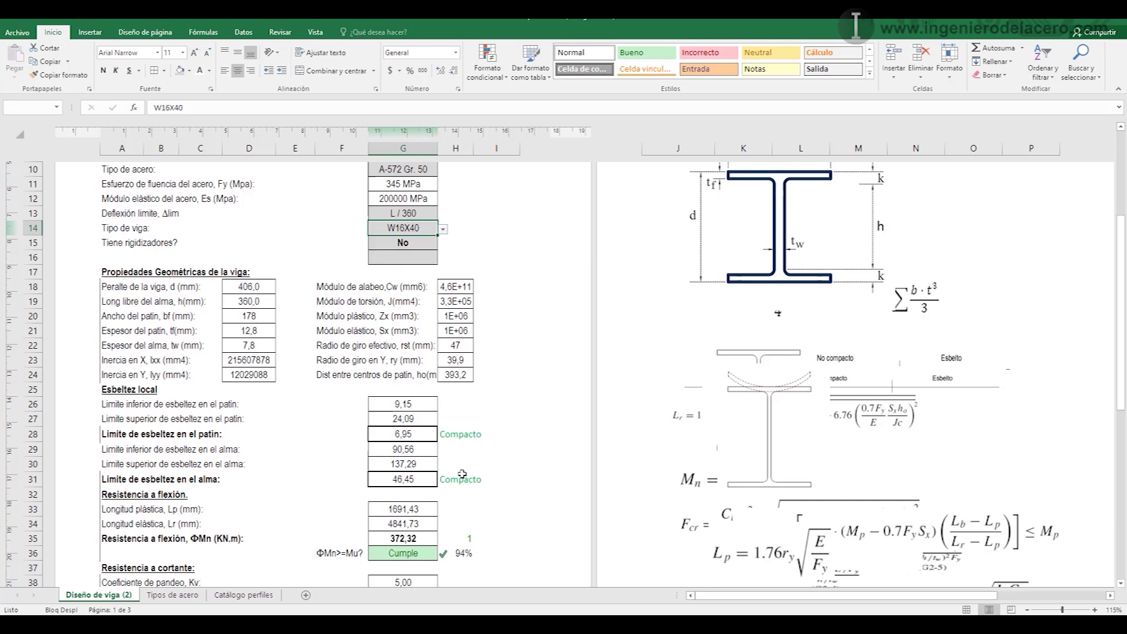
left_click(481, 536)
scroll(481, 537, "down", 4)
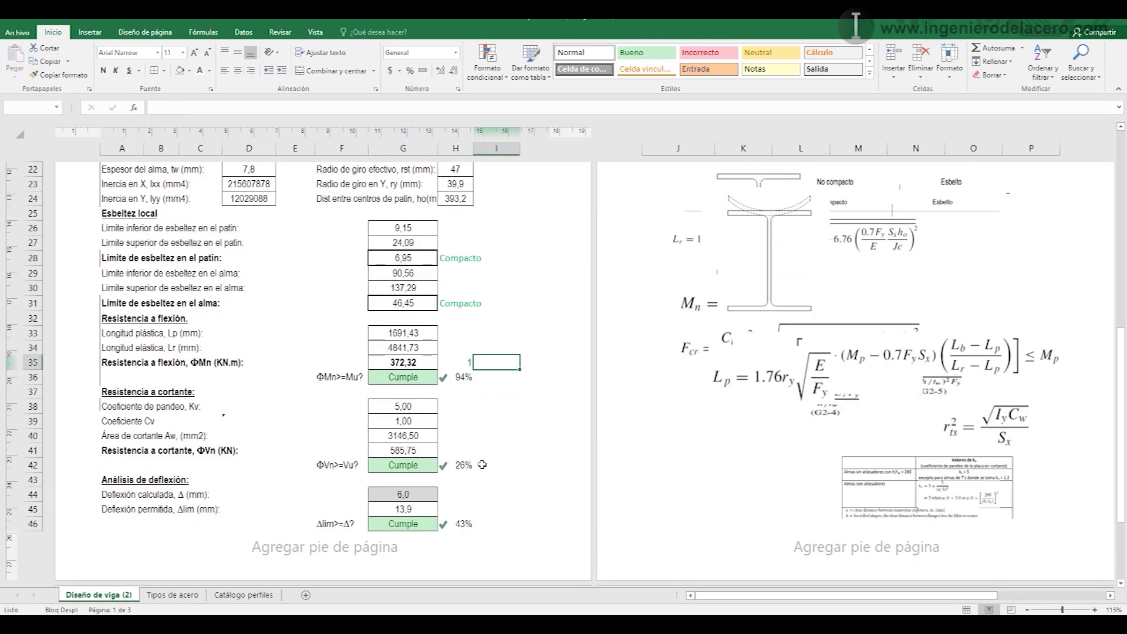
left_click(461, 379)
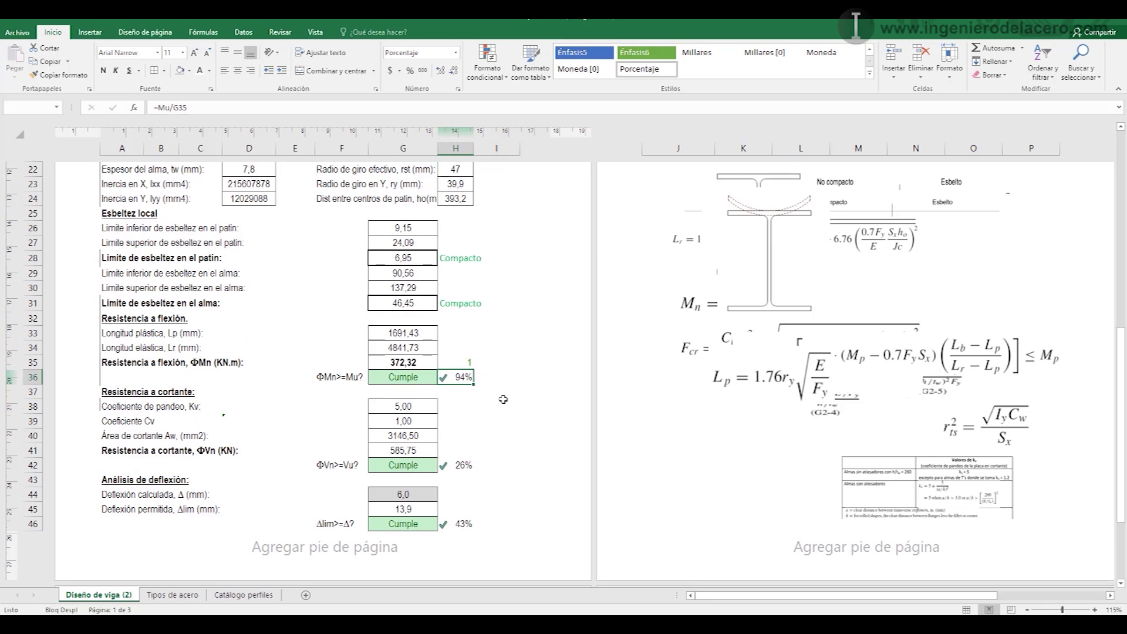
scroll(416, 474, "up", 7)
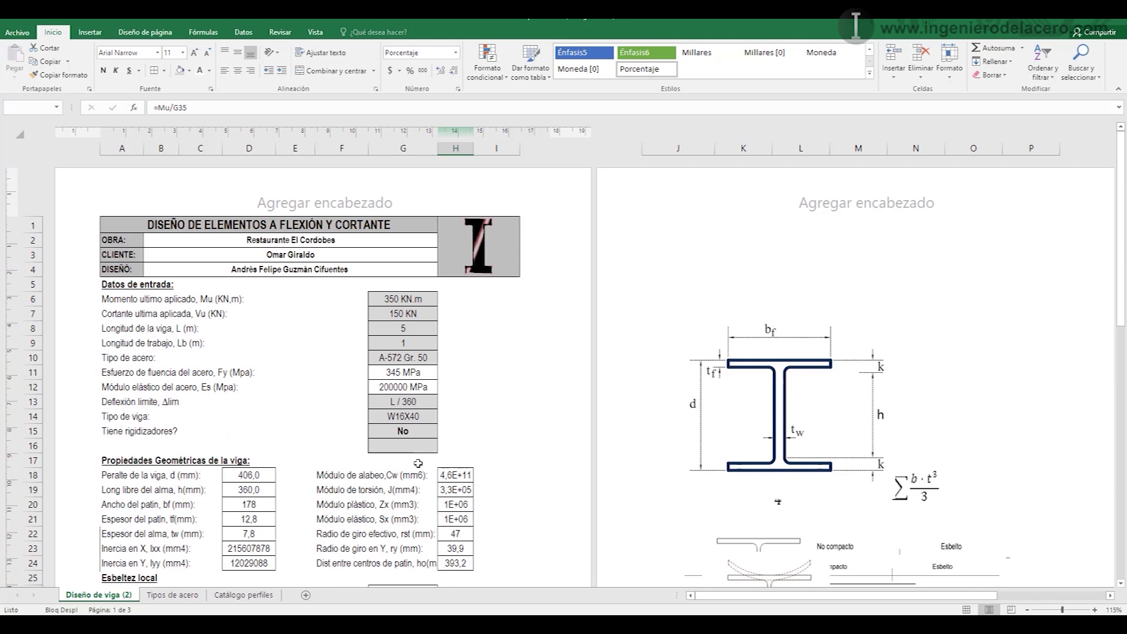
scroll(349, 461, "down", 3)
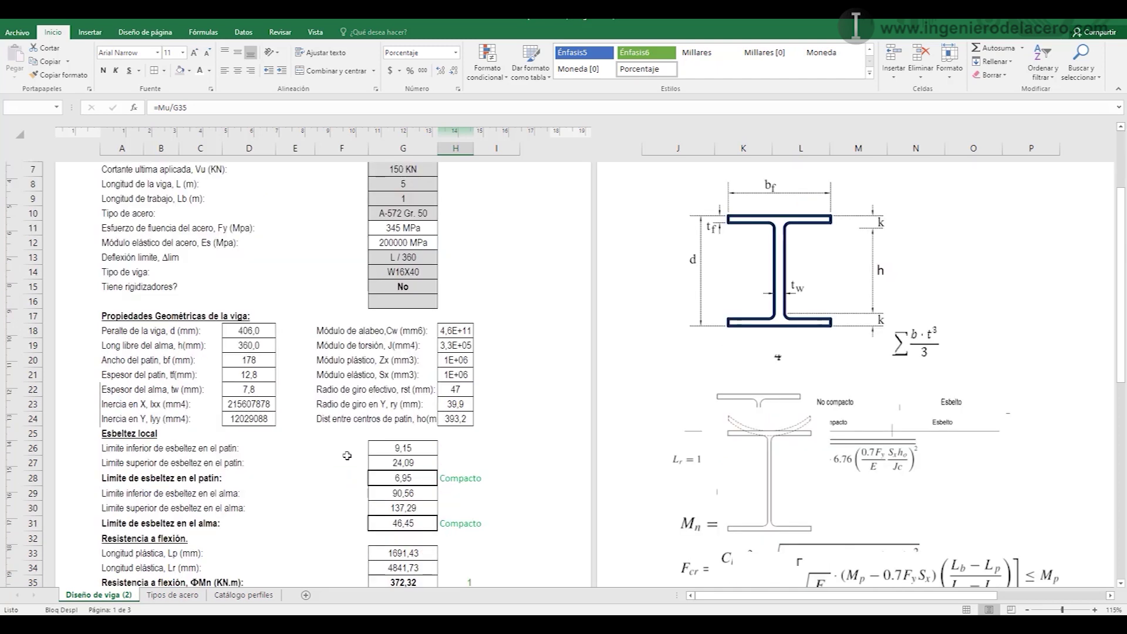
scroll(347, 460, "up", 3)
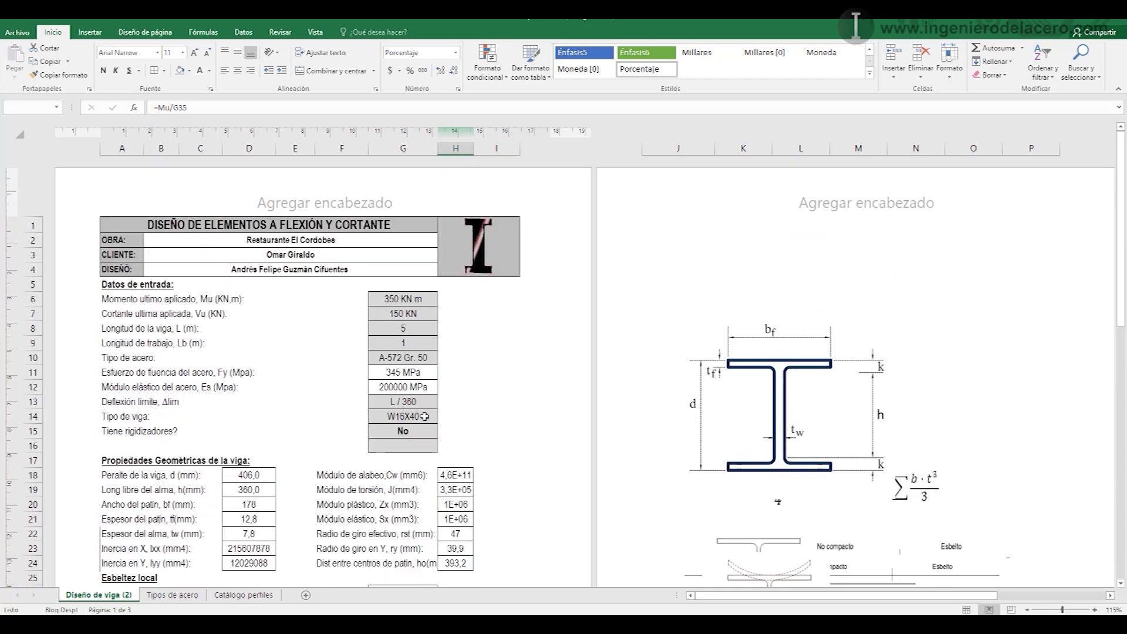